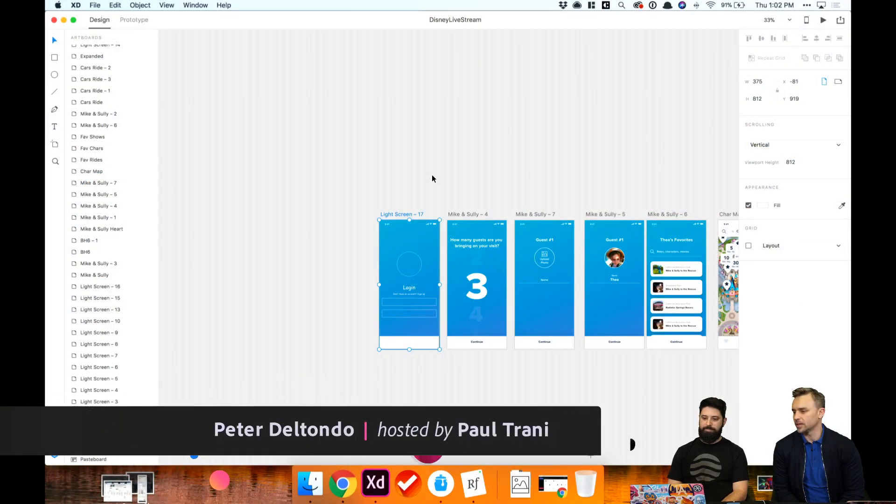
Deselect the Light Screen – 17 artboard and look over the blue onboarding screens and the first wireframes above them.
click(431, 178)
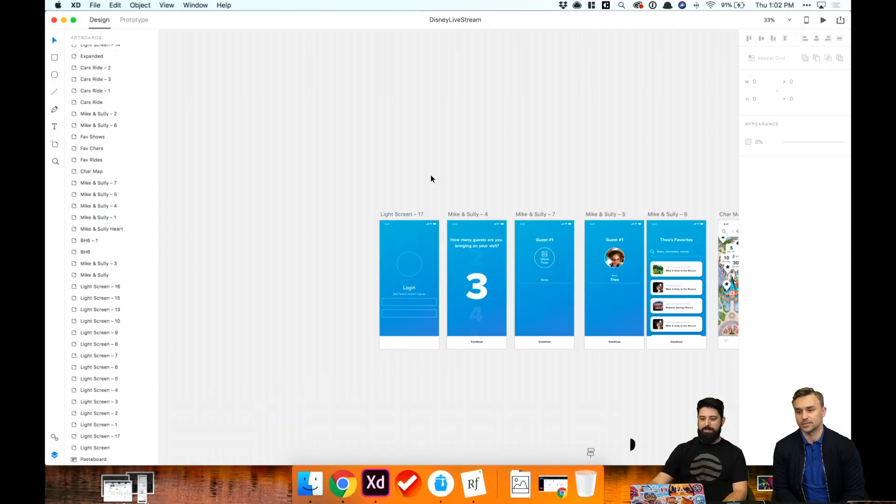
scroll(432, 179, right, 5)
key(super+equal)
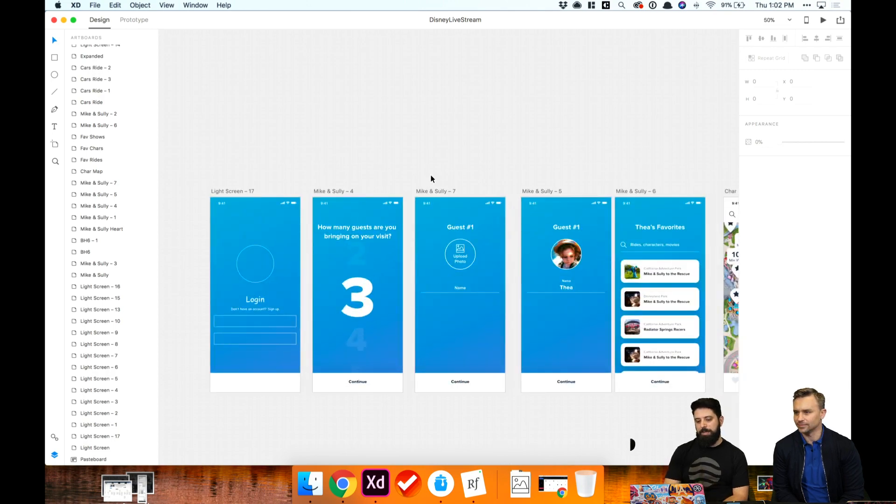
key(super+minus)
key(super+minus)
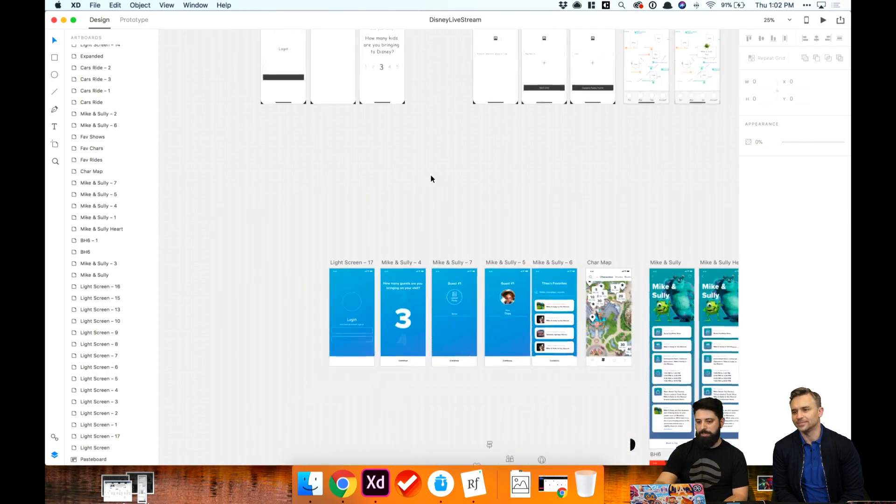
key(super+equal)
key(super+equal)
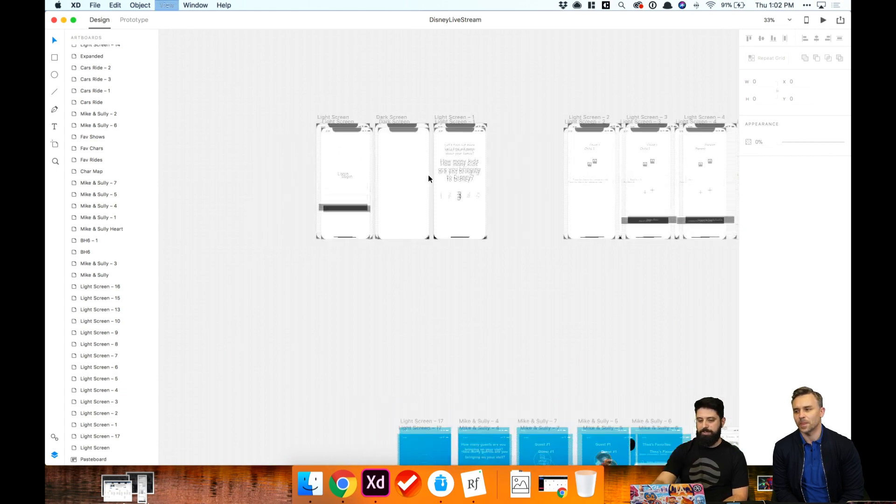
key(super+equal)
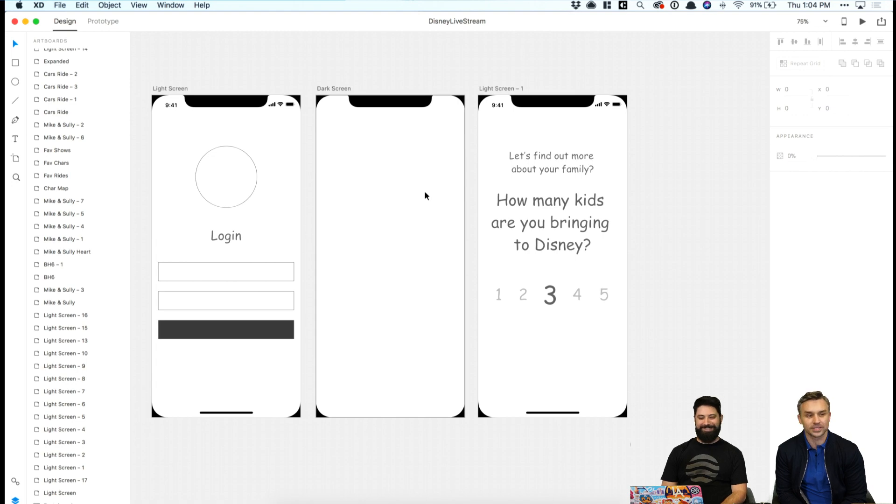
Review the wireframe flow from the login screen through the child and parent profiles to the park map screens.
scroll(356, 187, left, 2)
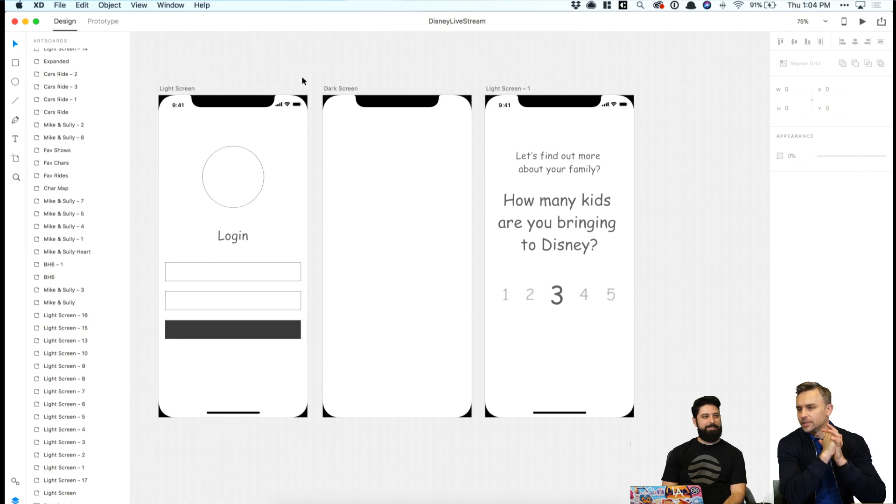
scroll(302, 78, right, 10)
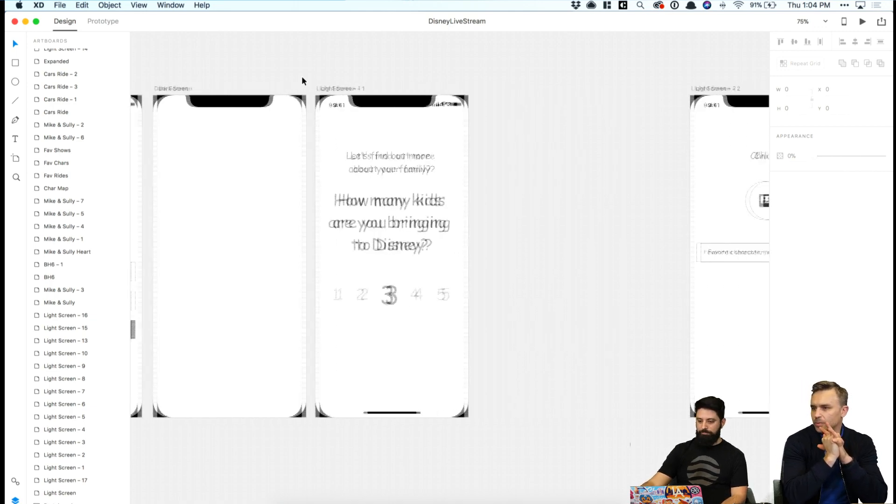
scroll(302, 78, left, 9)
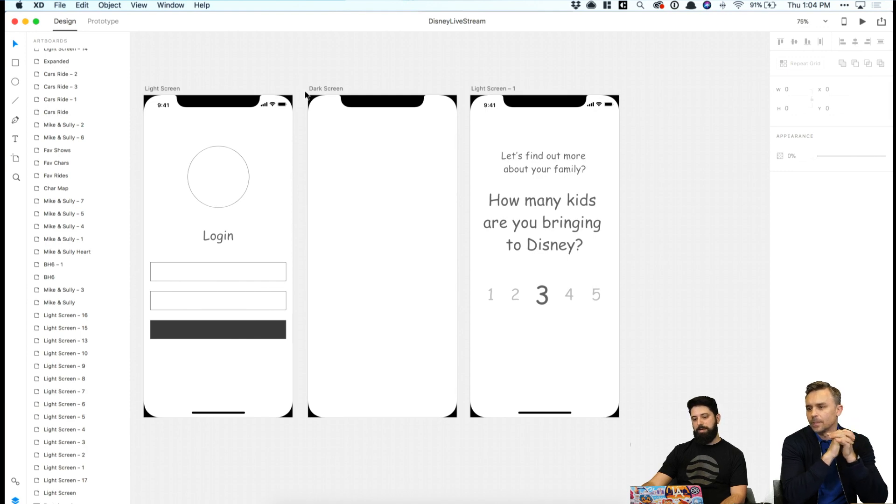
scroll(306, 95, right, 9)
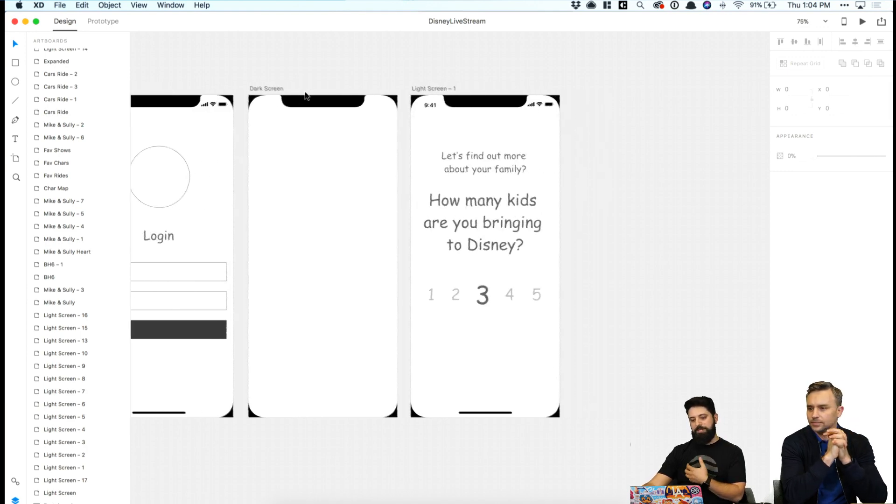
scroll(305, 92, right, 5)
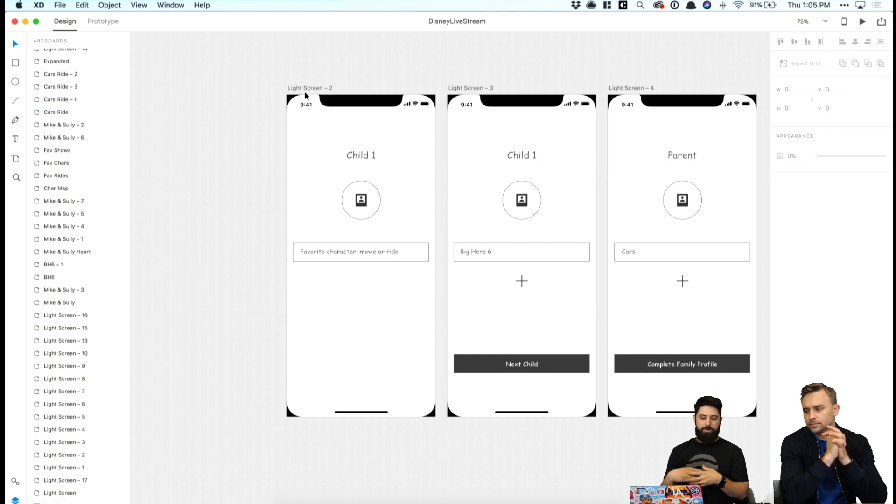
scroll(304, 91, right, 12)
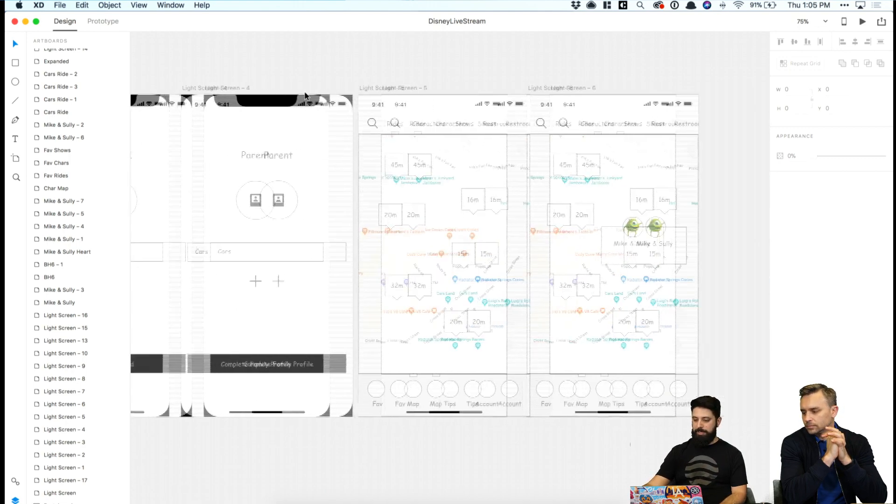
scroll(312, 80, up, 1)
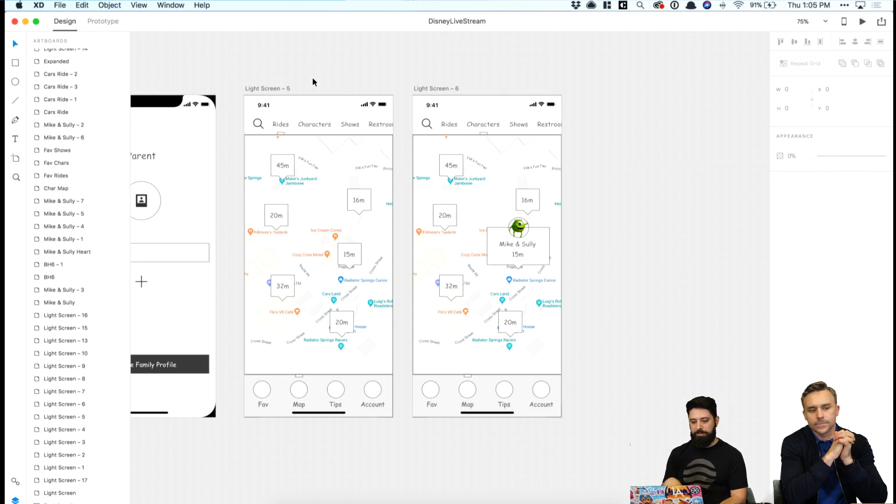
Examine the Mike & Sully and Hiro & Baymax detail page explorations, from Light Screen – 7 through Light Screen – 16.
key(super+minus)
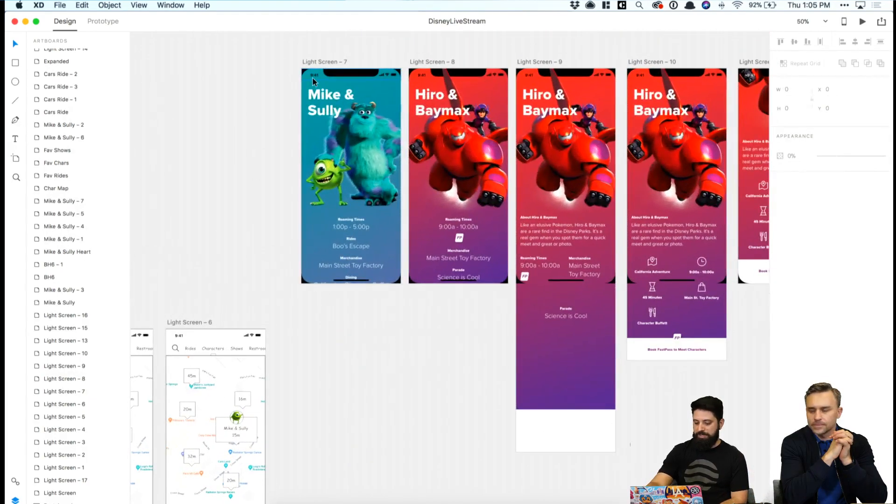
key(super+minus)
key(super+equal)
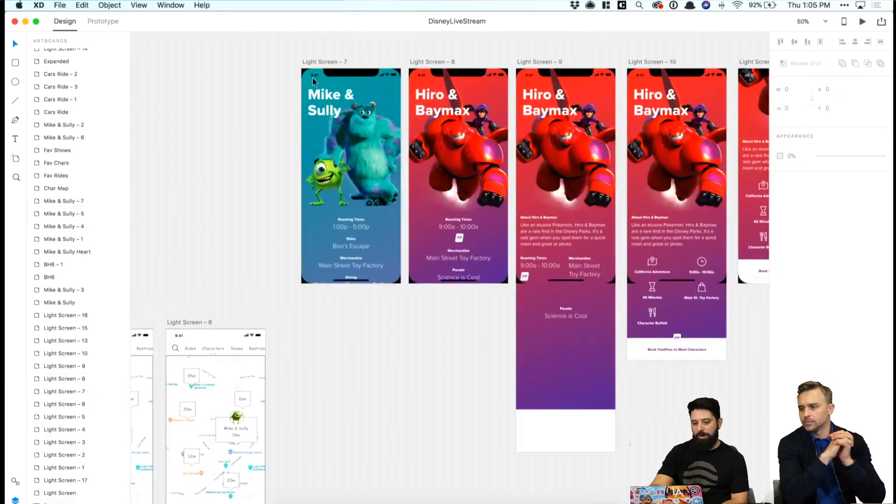
key(super+equal)
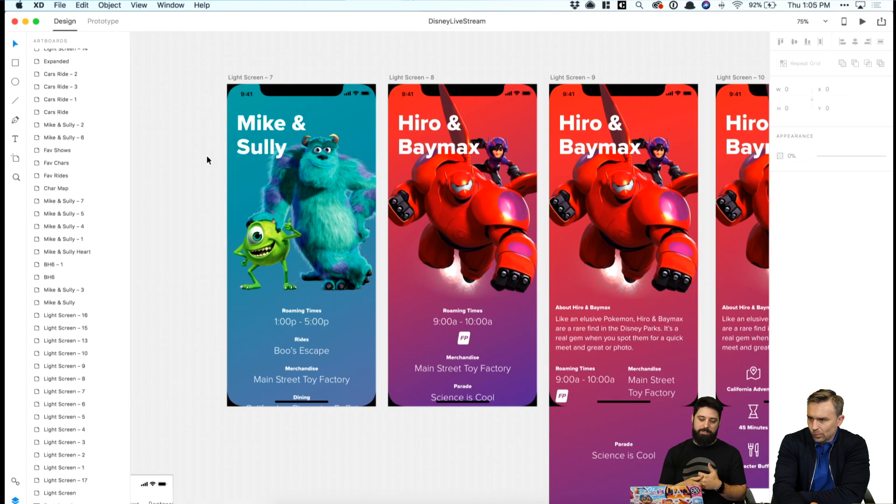
scroll(207, 155, right, 10)
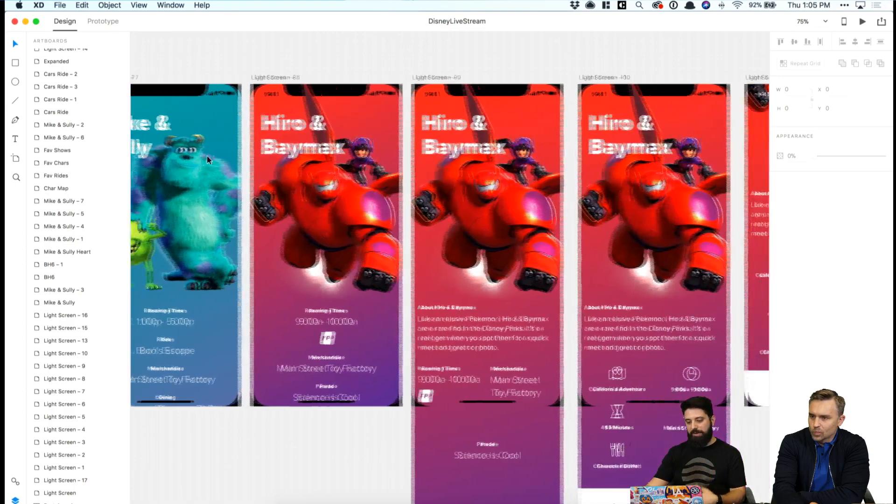
scroll(206, 155, right, 5)
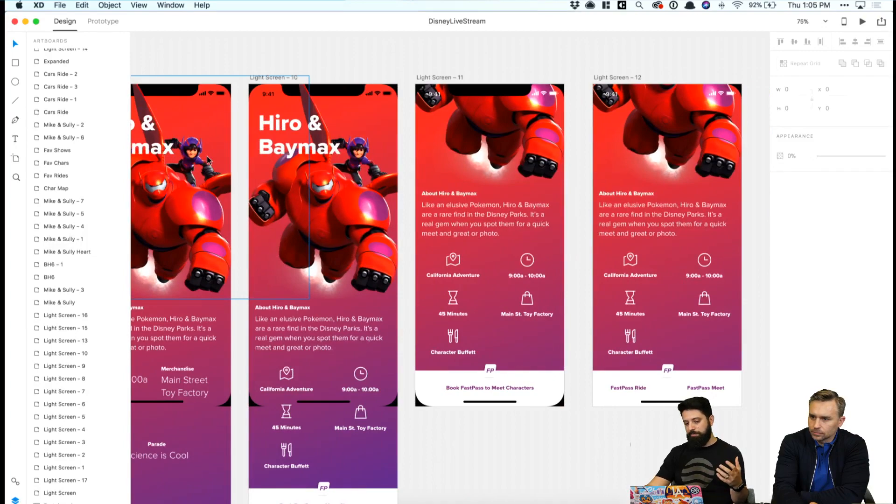
scroll(207, 156, right, 7)
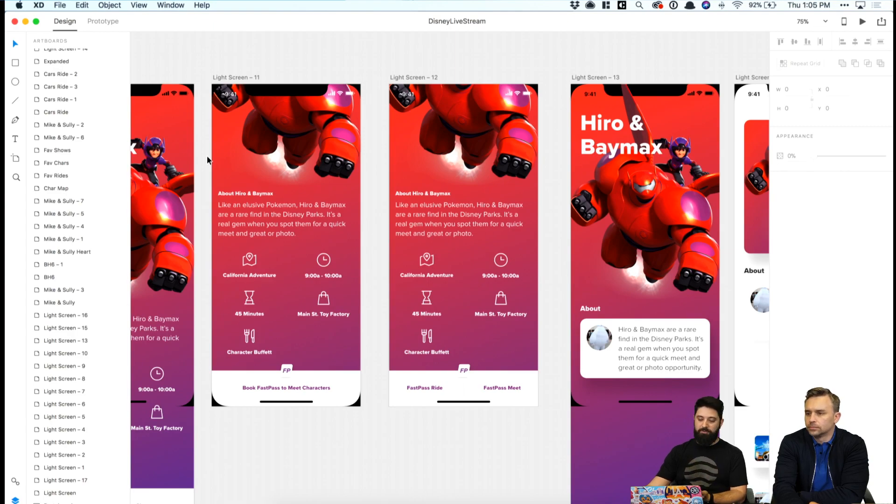
scroll(207, 160, right, 8)
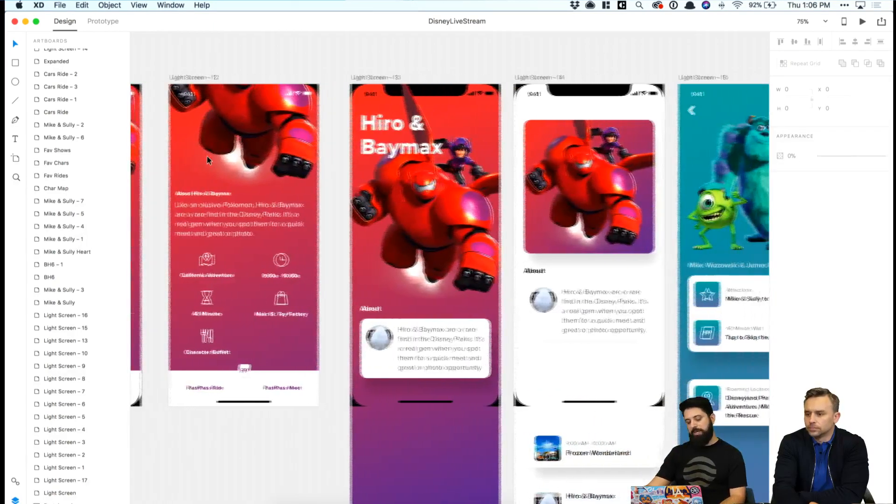
scroll(207, 156, right, 8)
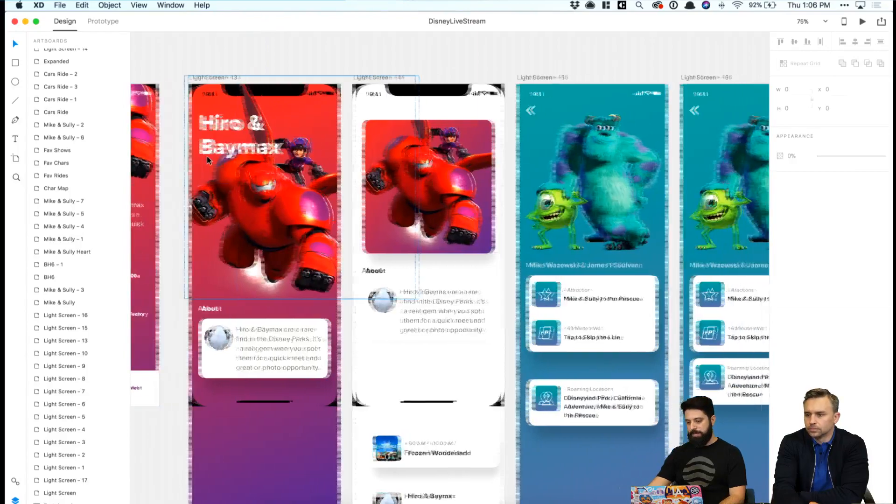
scroll(206, 156, right, 3)
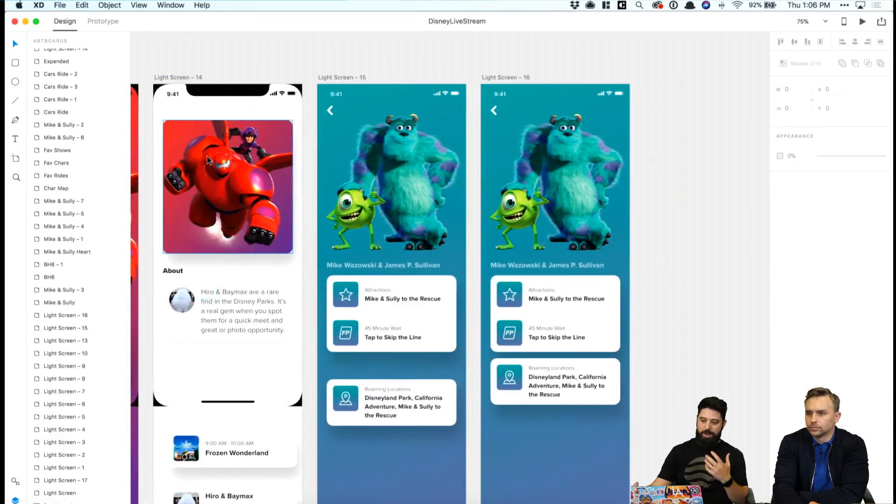
Survey the whole canvas so that the wireframes, character explorations and final designs can be viewed together.
key(super+minus)
key(super+minus)
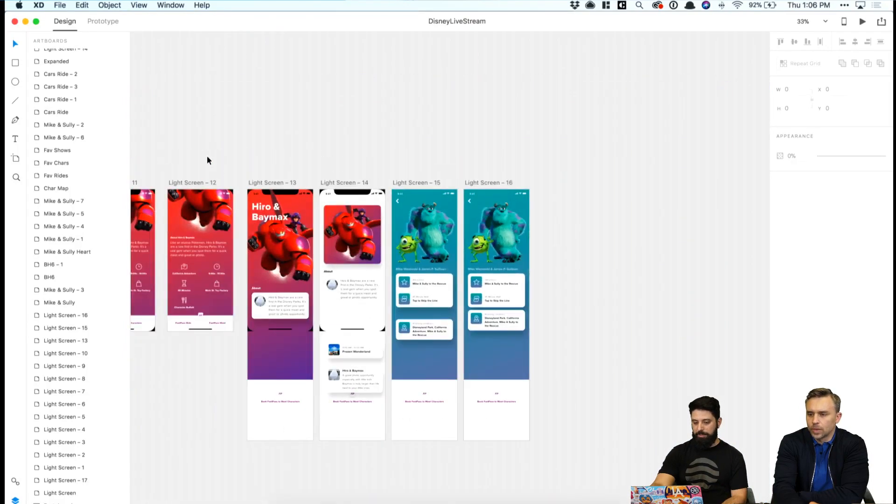
key(super+minus)
scroll(208, 159, down, 5)
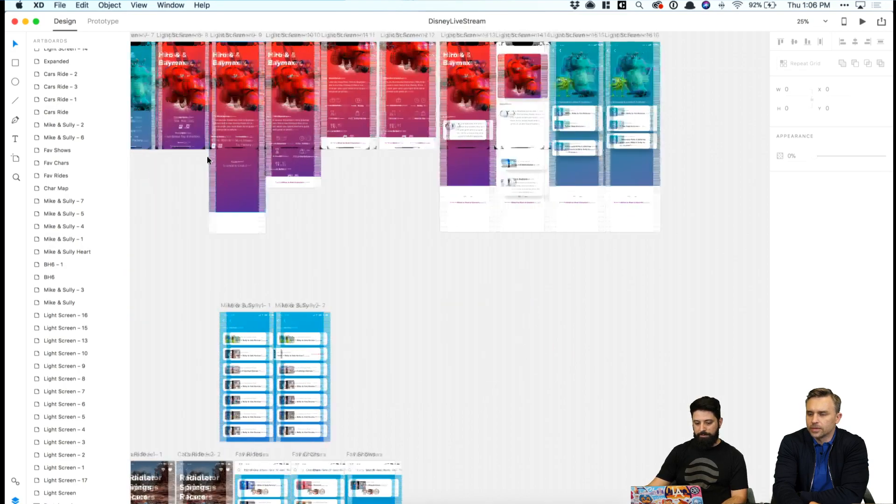
scroll(208, 159, left, 5)
scroll(208, 159, down, 15)
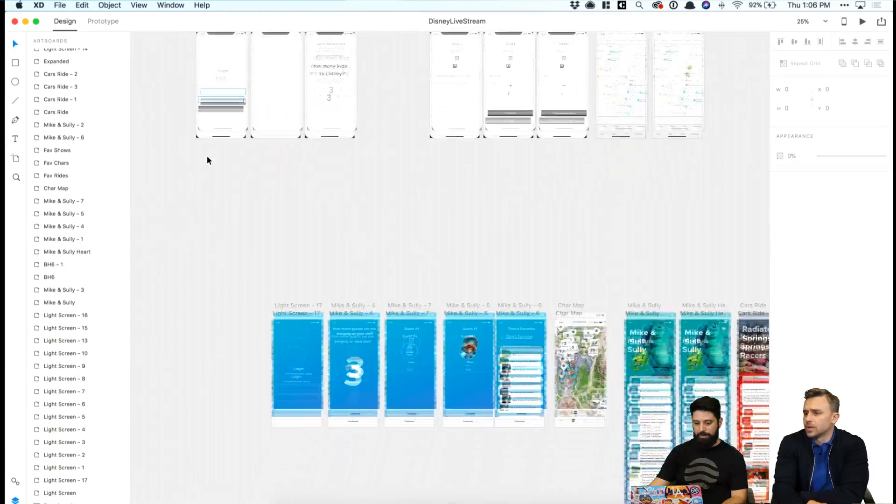
scroll(207, 160, up, 5)
scroll(207, 160, right, 3)
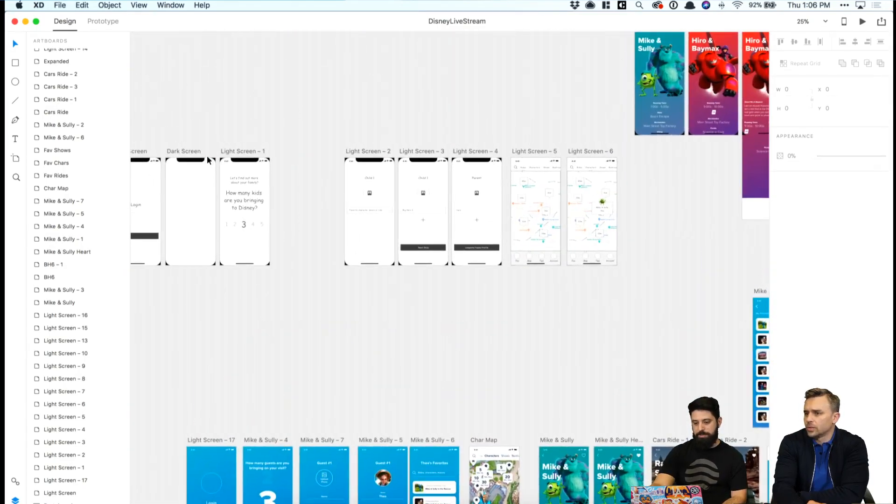
key(super+minus)
key(super+minus)
key(super+minus)
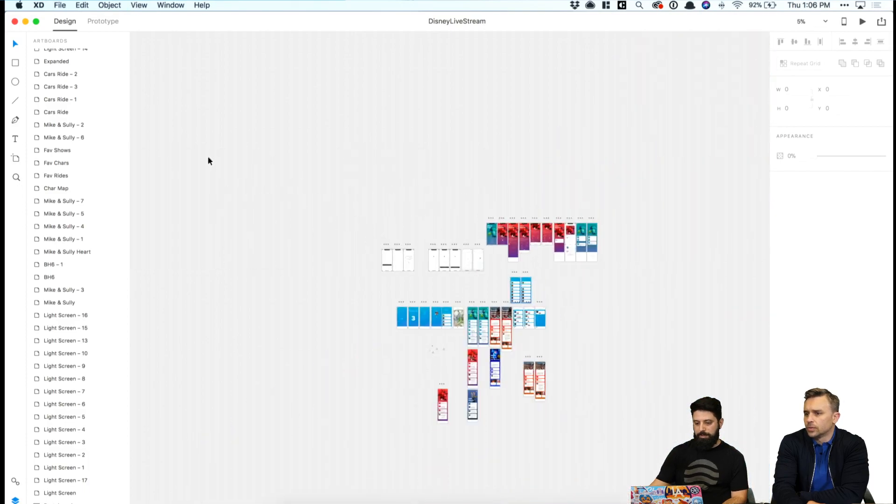
scroll(222, 165, down, 3)
key(super+plus)
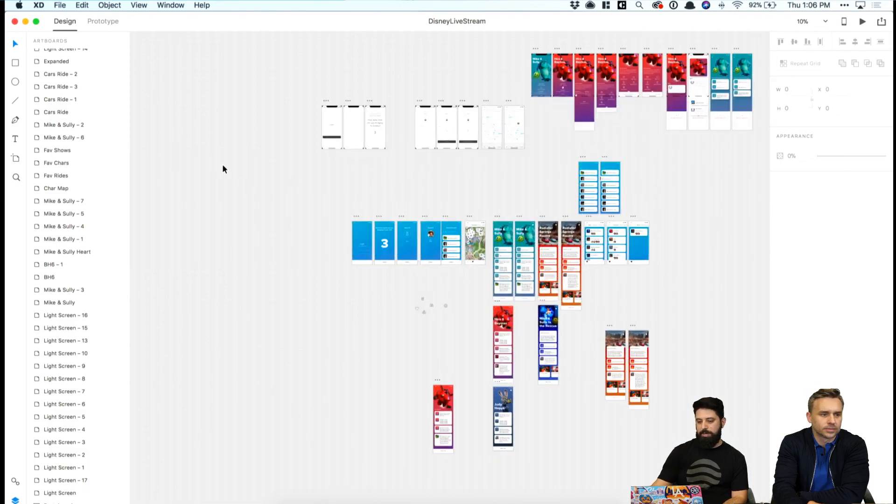
scroll(223, 168, right, 4)
scroll(223, 168, up, 1)
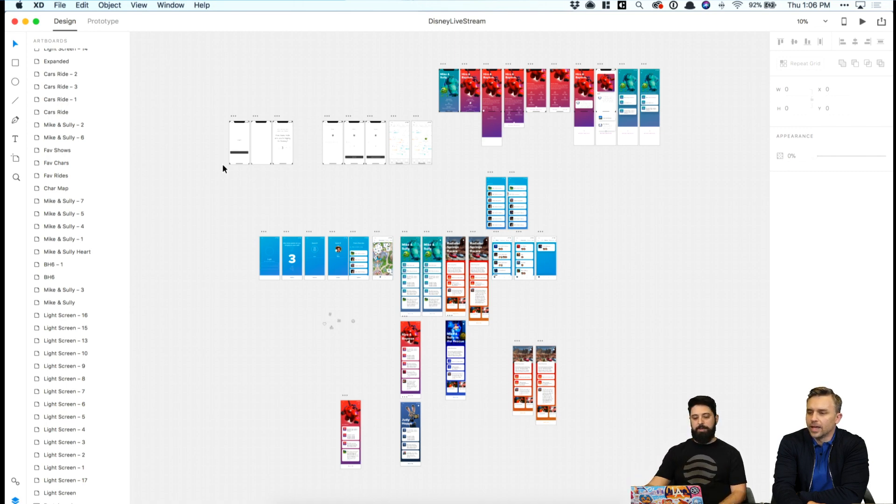
Examine the blue login, guest count, guest profile and favorites screens and compare them with the family profile and map wireframes.
scroll(234, 170, left, 3)
key(super+equal)
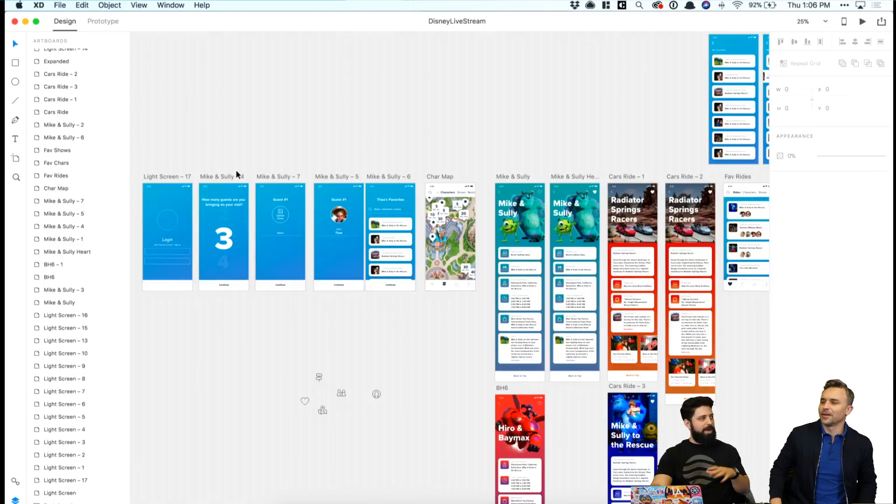
key(super+equal)
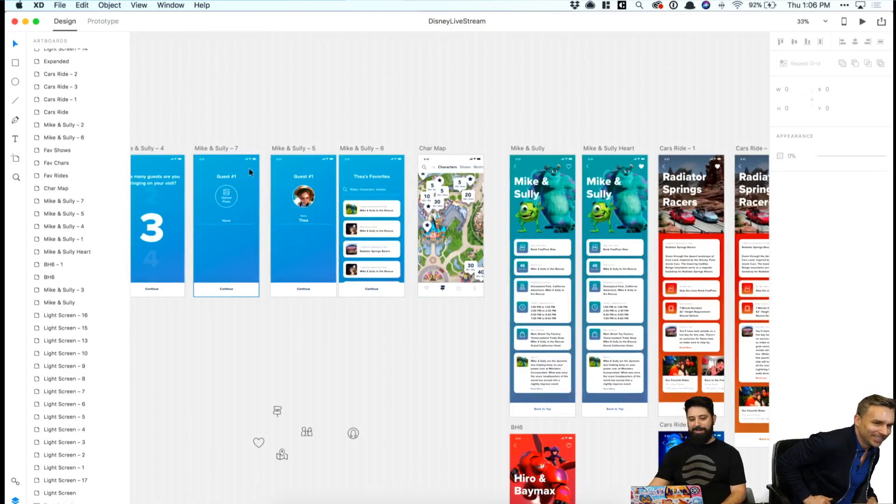
scroll(251, 171, up, 3)
scroll(251, 171, left, 3)
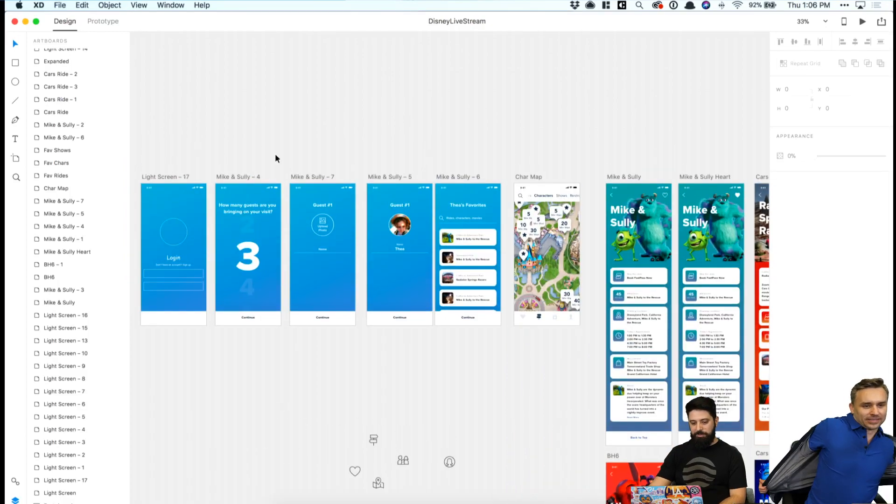
key(super+equal)
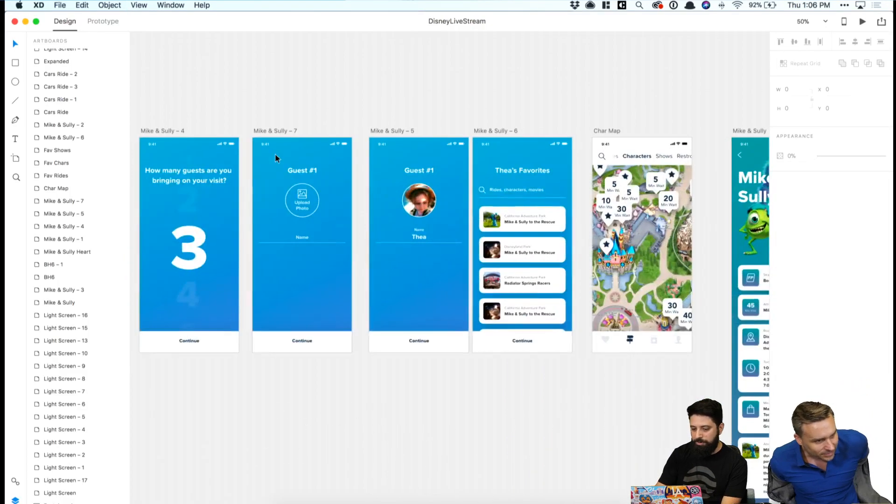
scroll(275, 155, up, 1)
scroll(275, 155, left, 2)
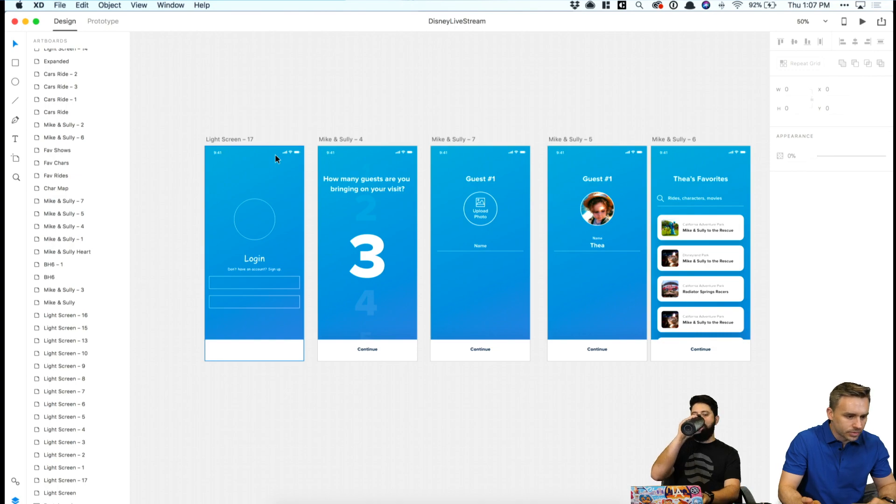
scroll(275, 158, right, 3)
scroll(275, 158, up, 10)
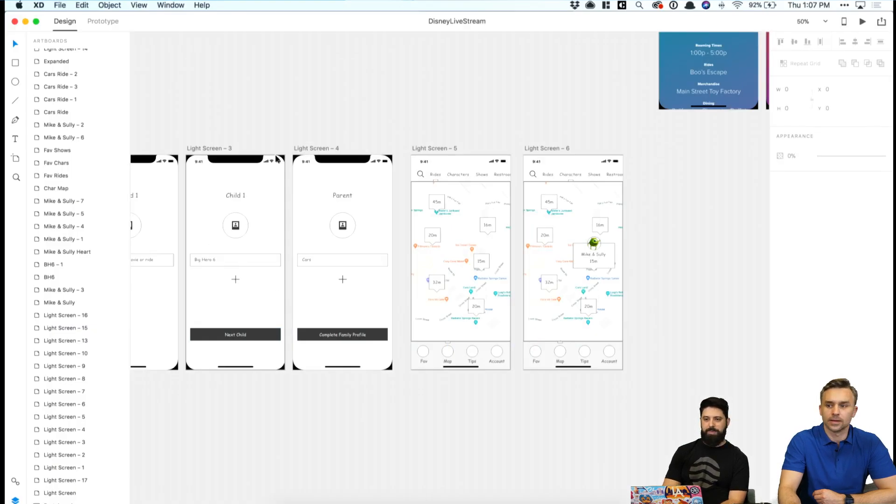
scroll(276, 160, down, 15)
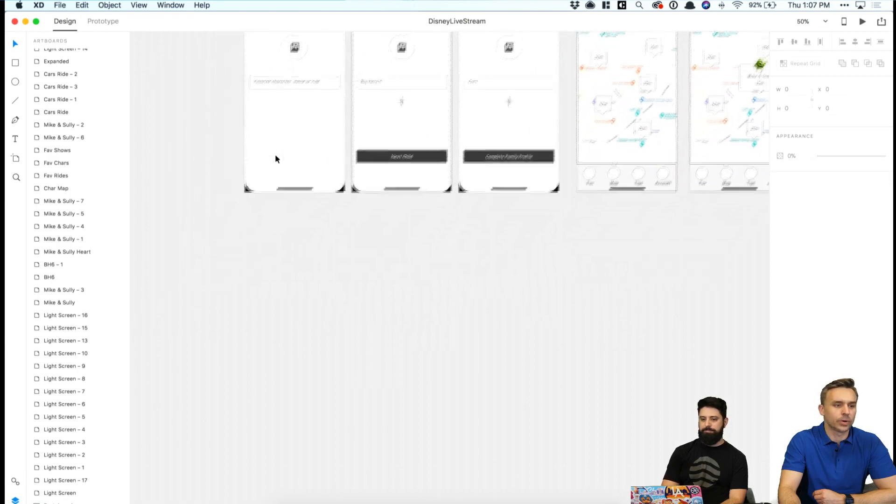
Examine the blue login, guest count and guest profile screens up close, starting from Light Screen – 17.
scroll(275, 159, up, 3)
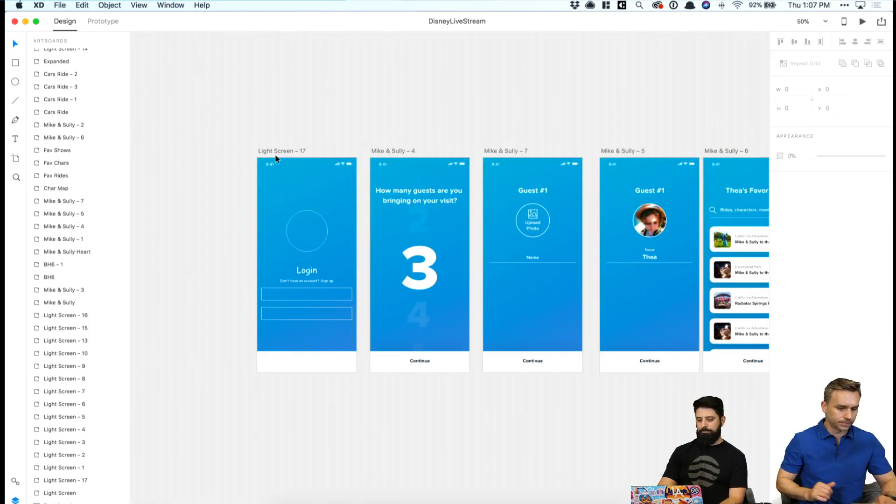
key(super+equal)
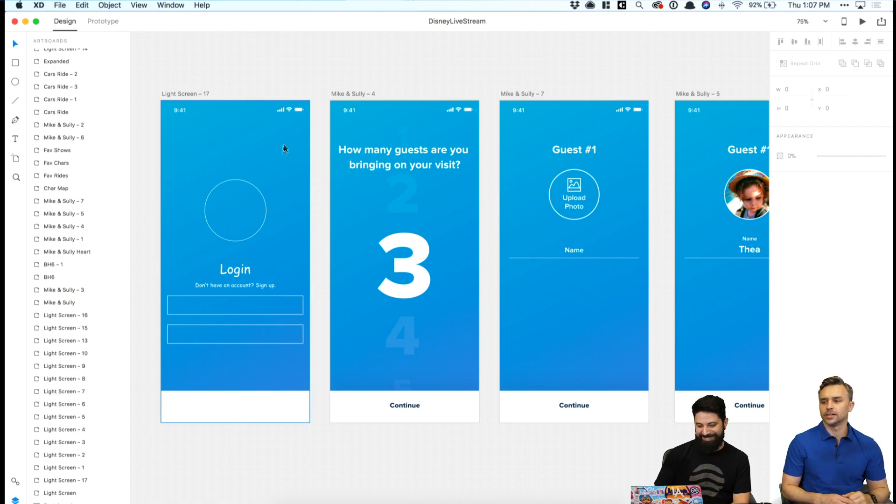
click(298, 81)
scroll(298, 80, left, 1)
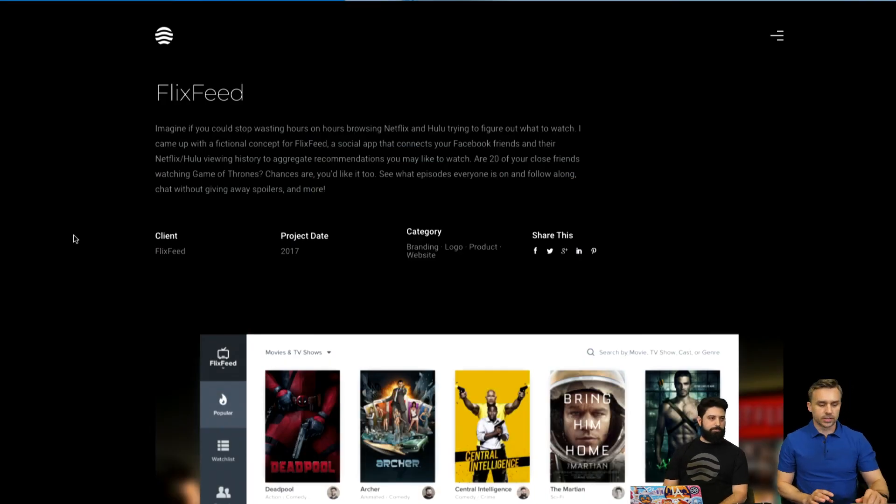
Switch to the browser and review the FlixFeed case study, from the popular titles grid through the Deadpool, Central Intelligence and Archer pages.
mouse_move(90, 4)
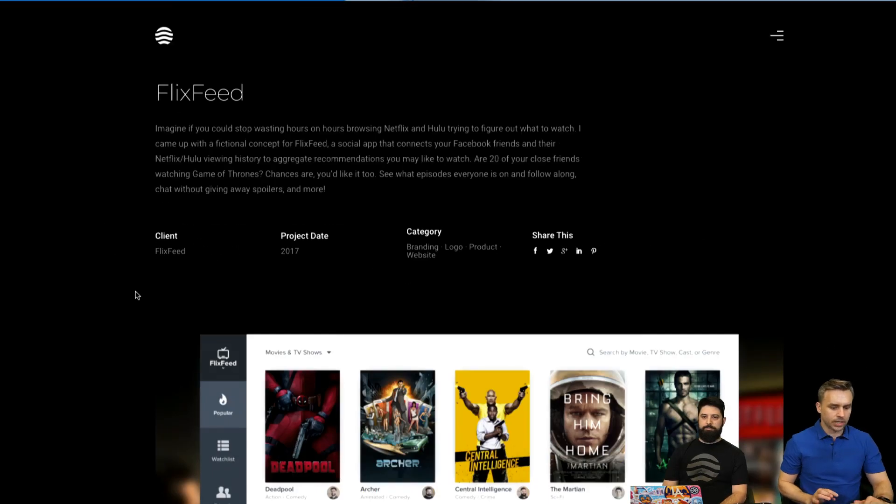
scroll(137, 295, down, 3)
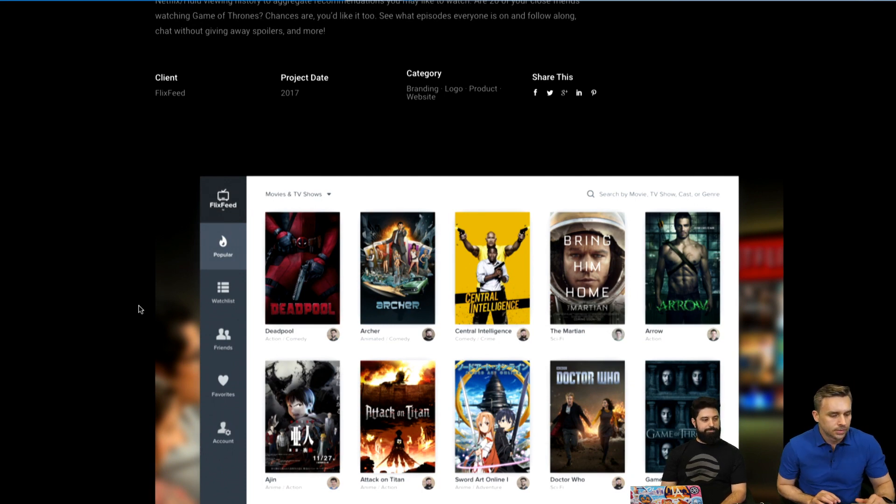
mouse_move(9, 3)
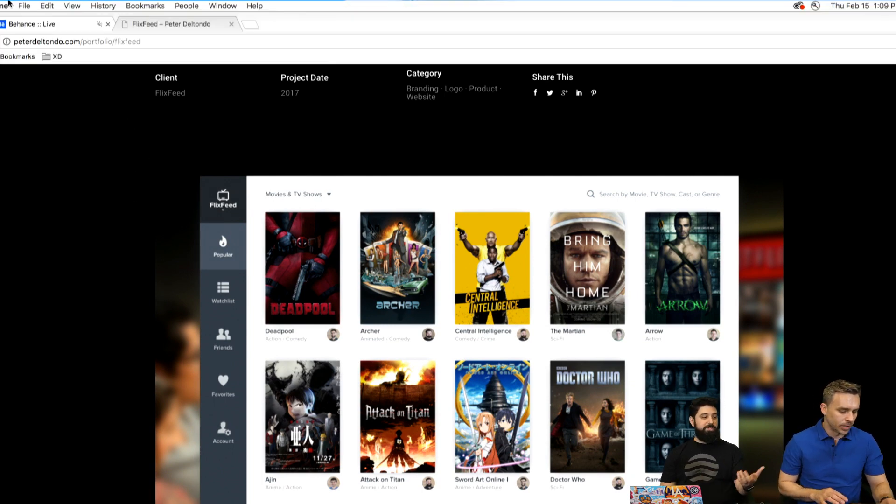
scroll(117, 259, down, 3)
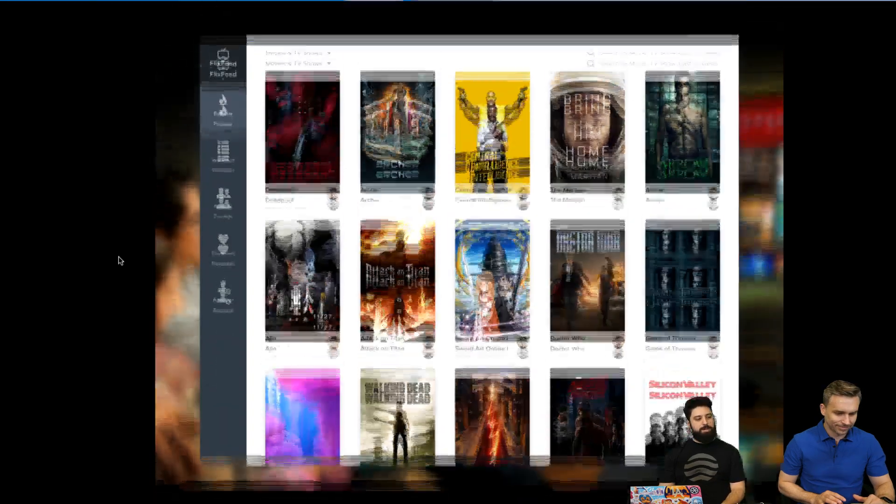
scroll(120, 261, down, 10)
scroll(120, 260, up, 1)
scroll(120, 260, down, 8)
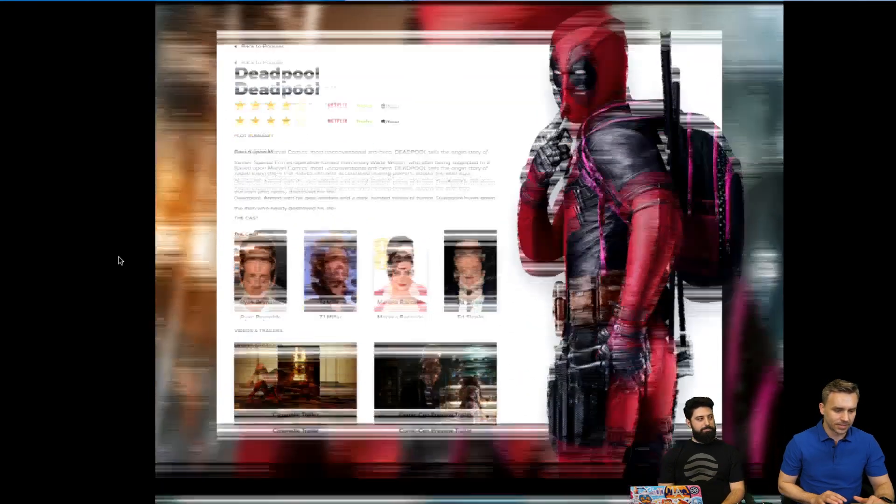
scroll(120, 260, up, 9)
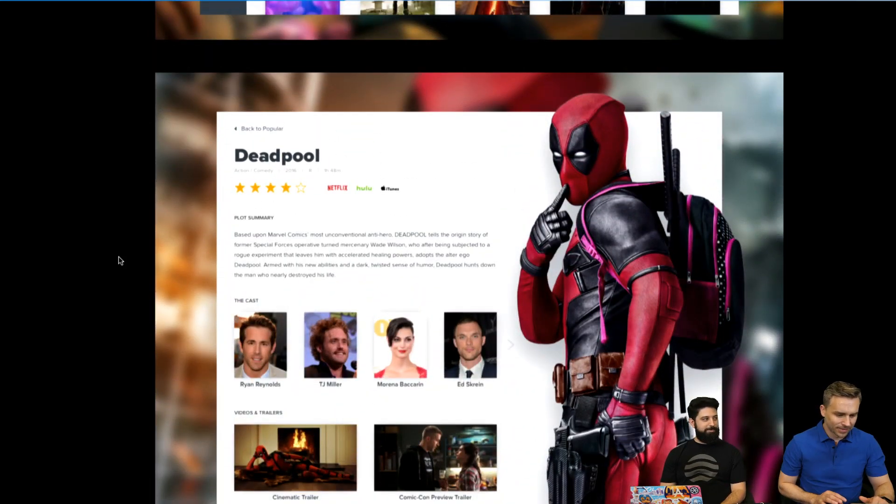
scroll(120, 261, down, 10)
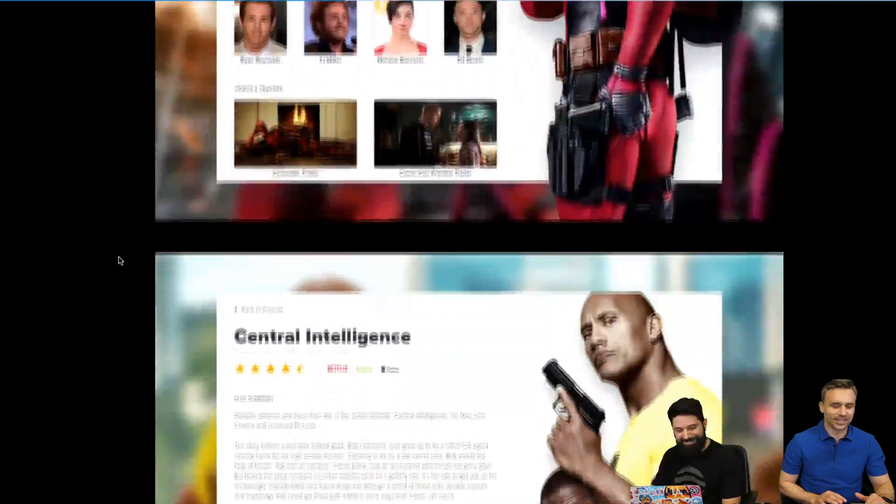
scroll(120, 261, down, 9)
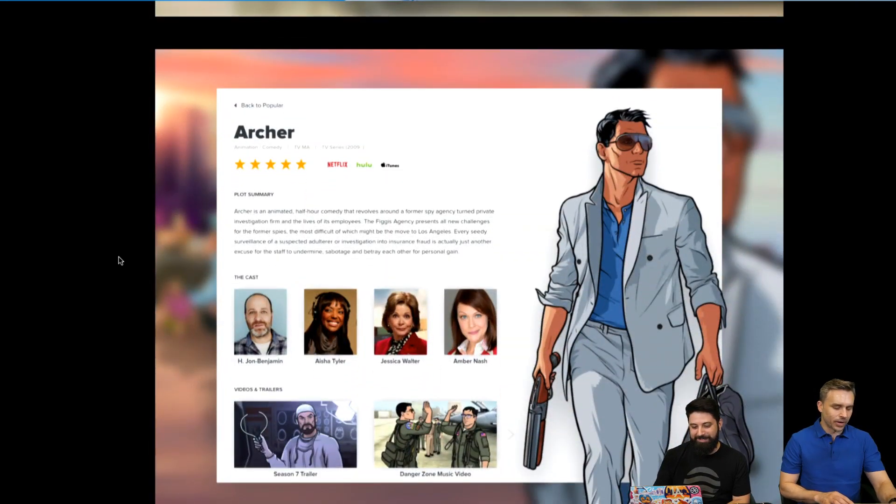
Return to the portfolio home page and look over its project thumbnails, including the Toyota Prius Challenge Strategy Editor and FlixFeed.
mouse_move(61, 1)
key(super+bracketleft)
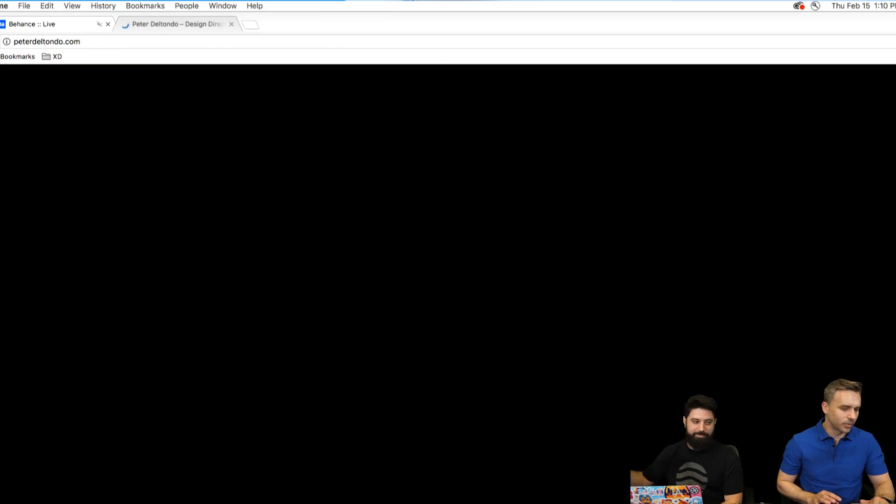
scroll(112, 241, up, 4)
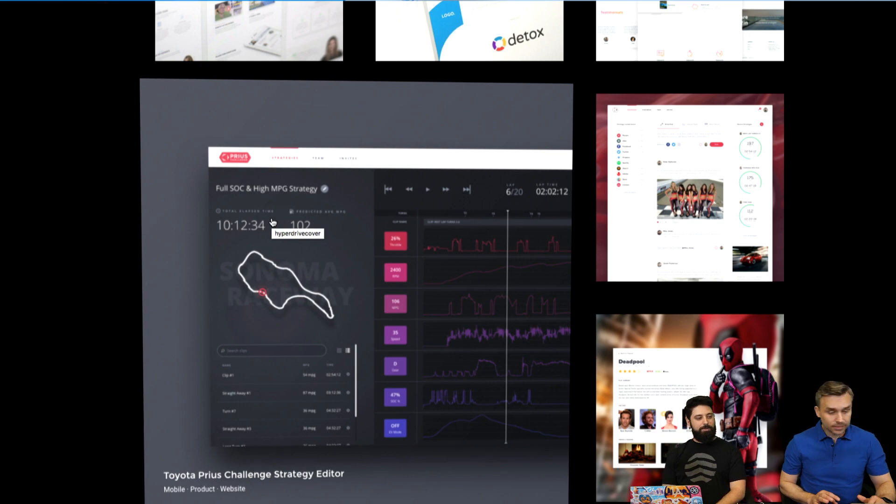
scroll(273, 222, down, 8)
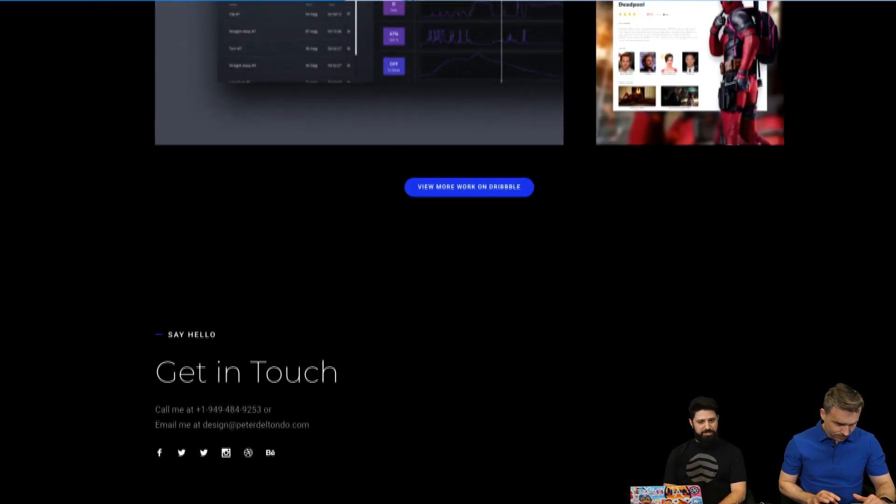
scroll(439, 130, up, 7)
scroll(439, 130, down, 2)
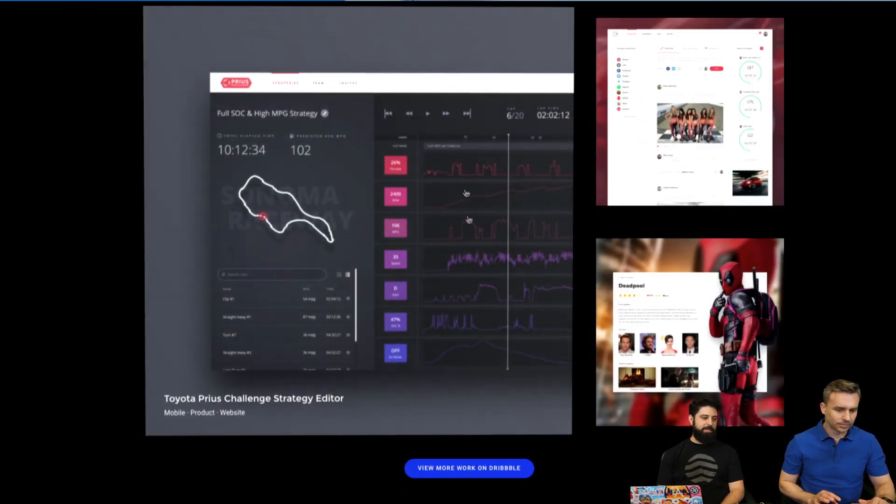
mouse_move(459, 3)
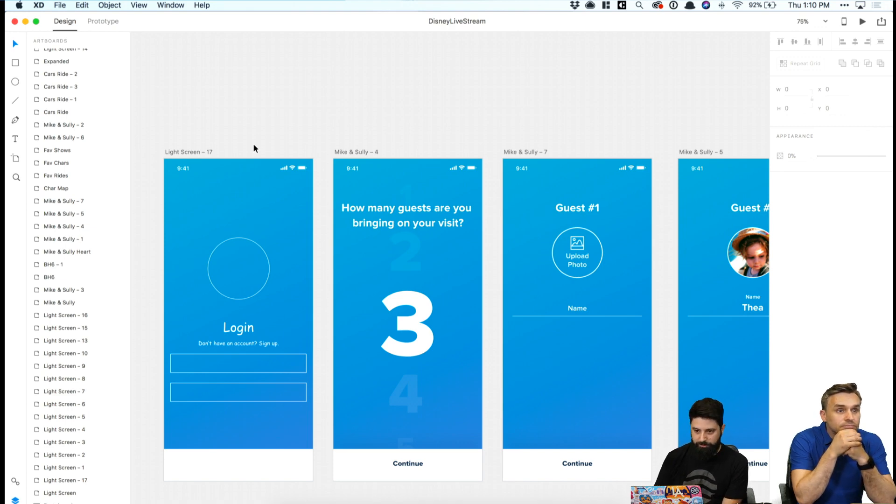
Switch back to Adobe XD and review the onboarding flow from login through guest count, guest profile and favorites to the Char Map screen.
scroll(253, 144, down, 2)
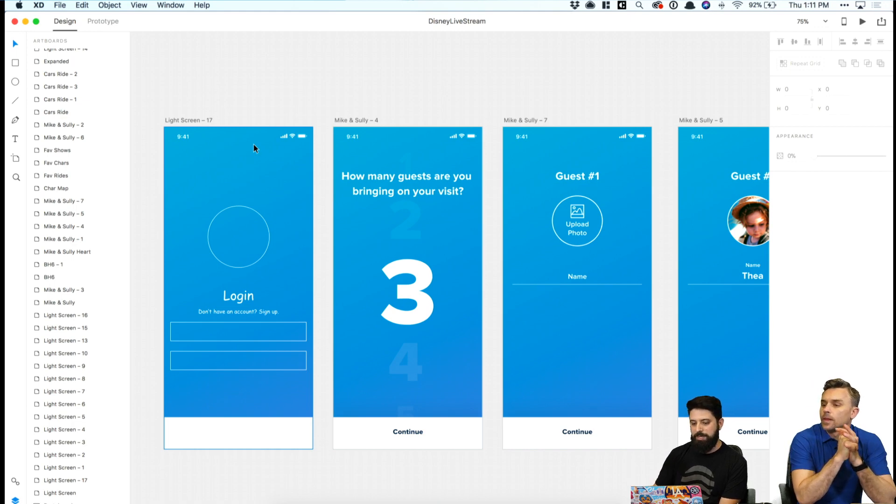
scroll(254, 144, right, 3)
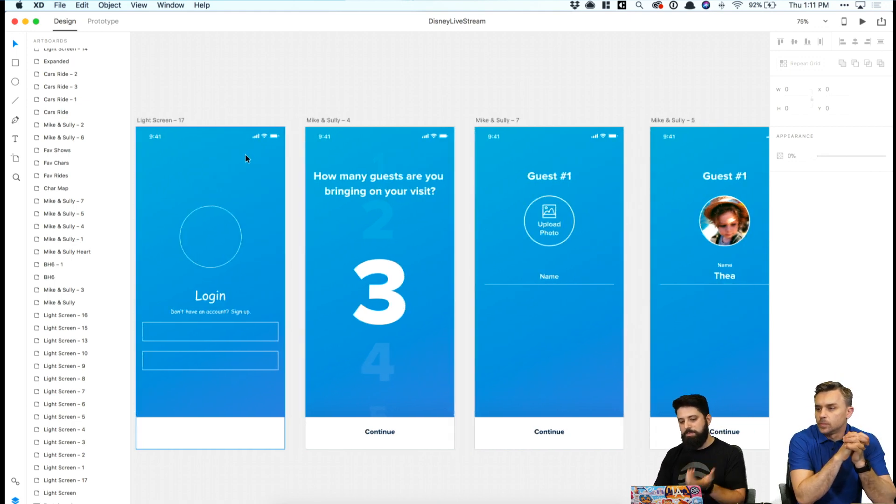
scroll(245, 157, right, 5)
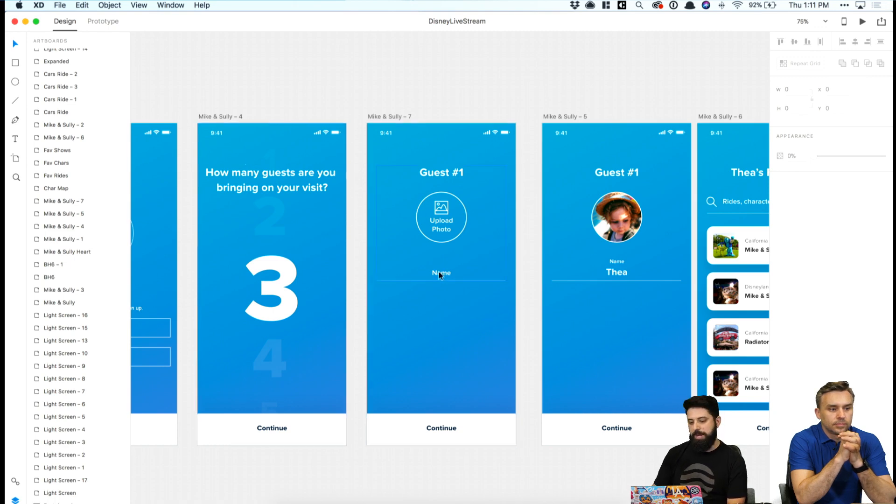
scroll(441, 275, right, 5)
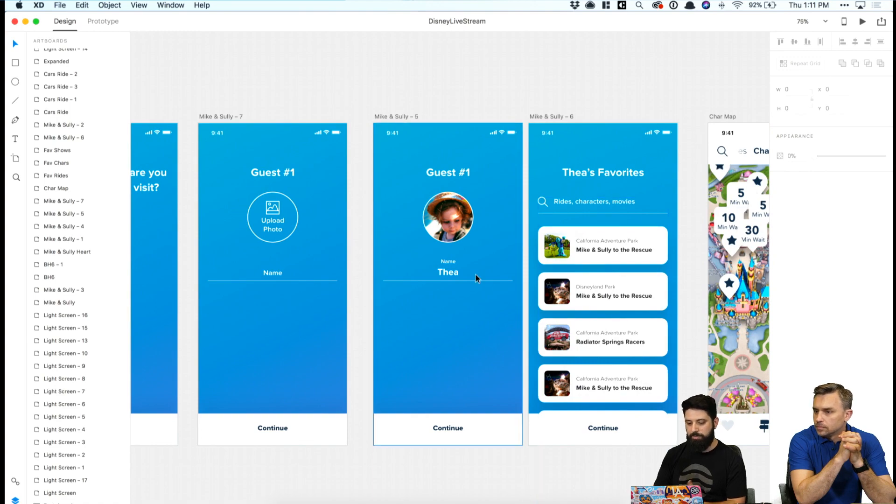
scroll(475, 273, right, 4)
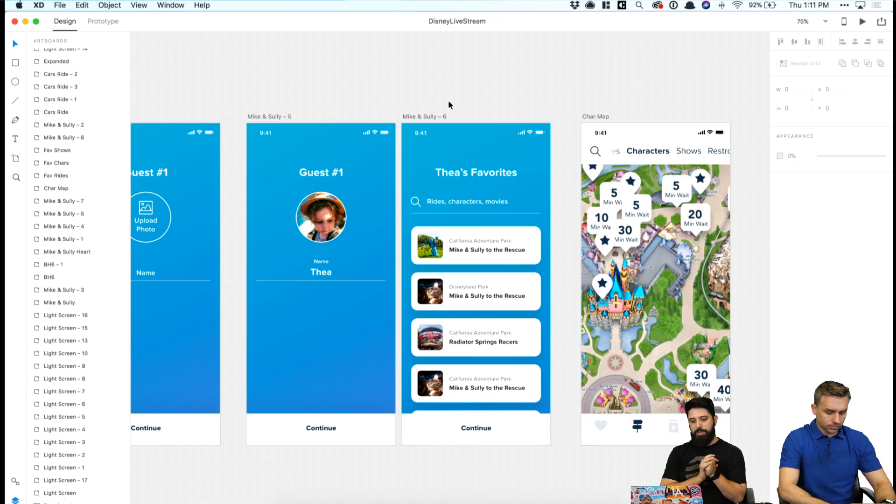
scroll(448, 100, right, 5)
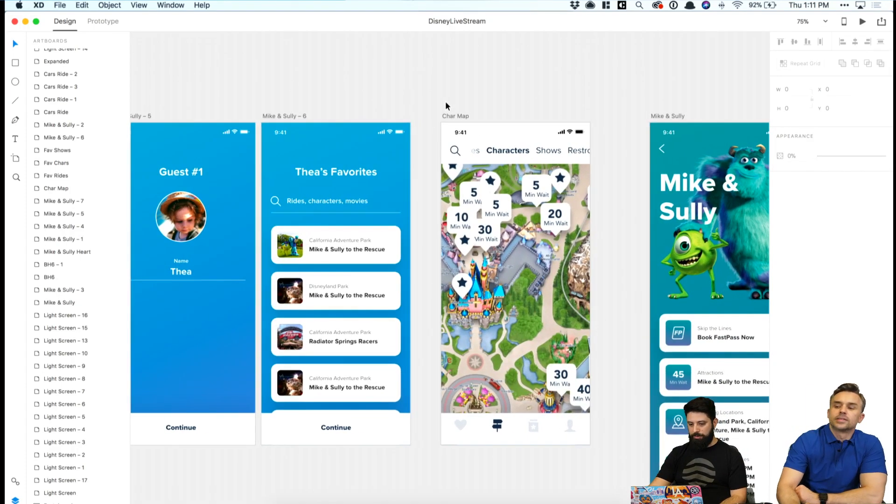
Slightly adjust the upper edge of the map image on the Char Map artboard.
scroll(446, 101, right, 3)
click(460, 239)
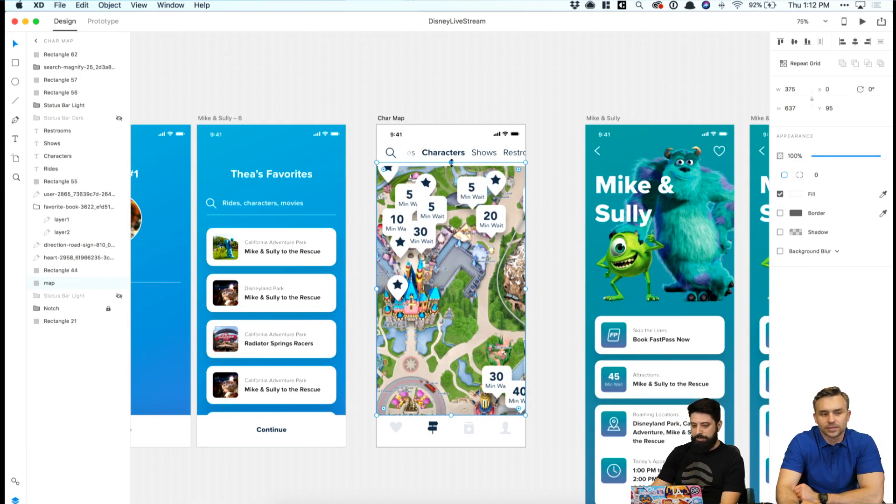
drag(451, 163, 451, 164)
click(541, 145)
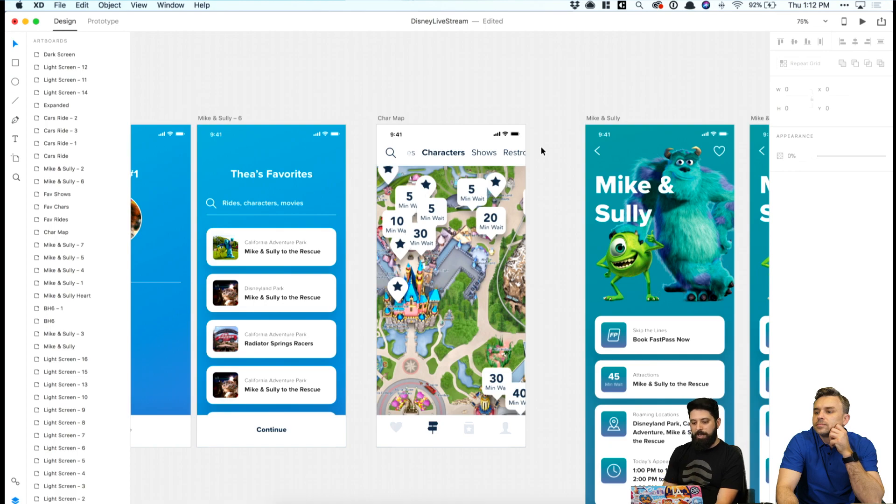
Compare the Mike & Sully and Mike & Sully Heart artboards, and inspect the heart icon in the Char Map navigation bar.
scroll(513, 148, right, 5)
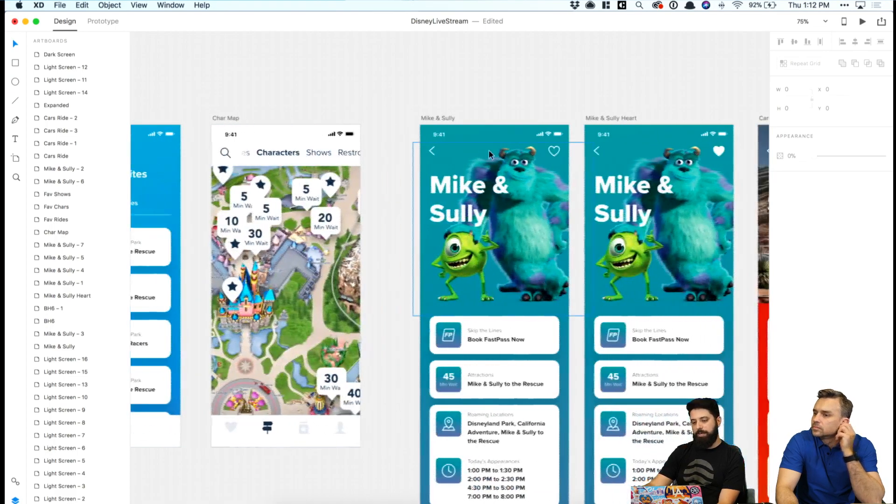
scroll(488, 150, right, 1)
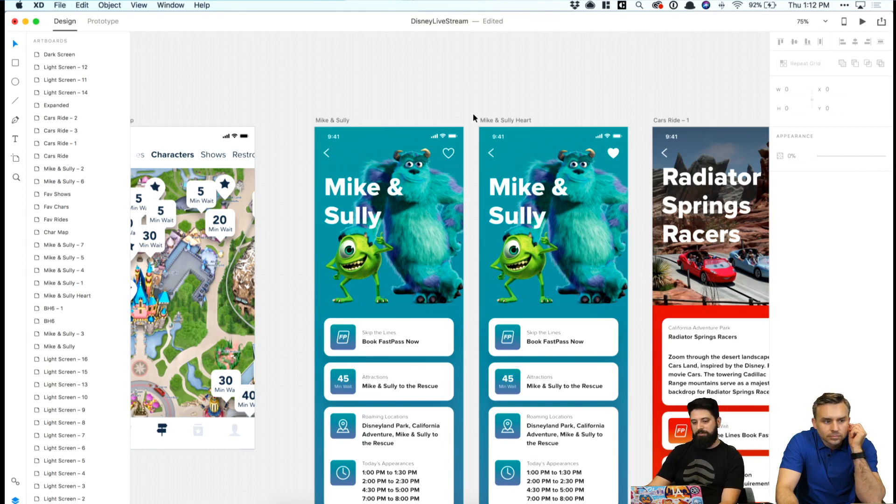
scroll(459, 153, up, 1)
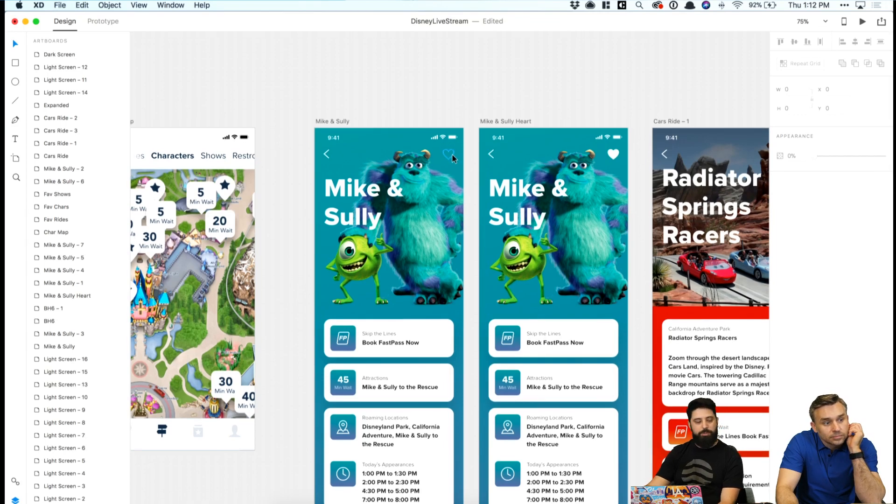
scroll(453, 155, left, 3)
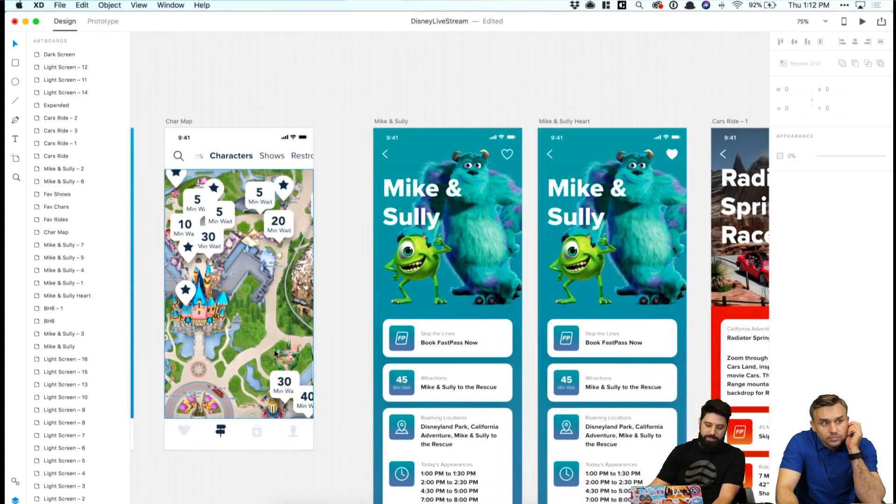
click(181, 430)
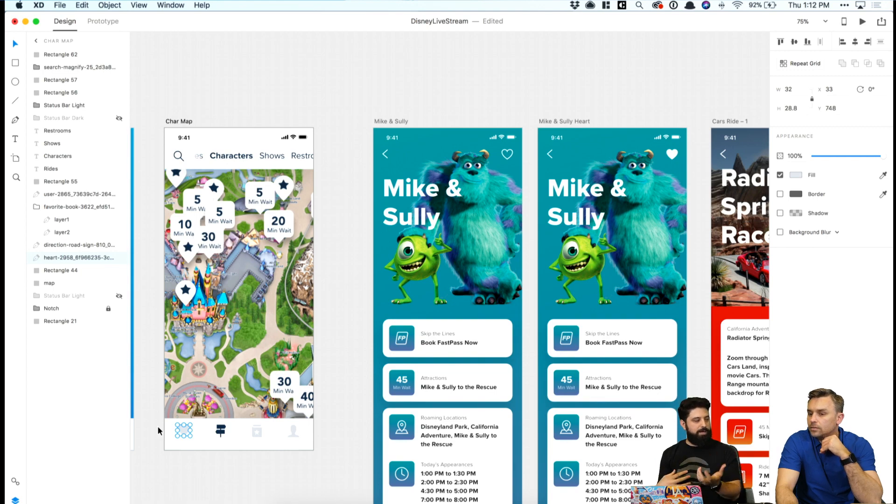
click(344, 409)
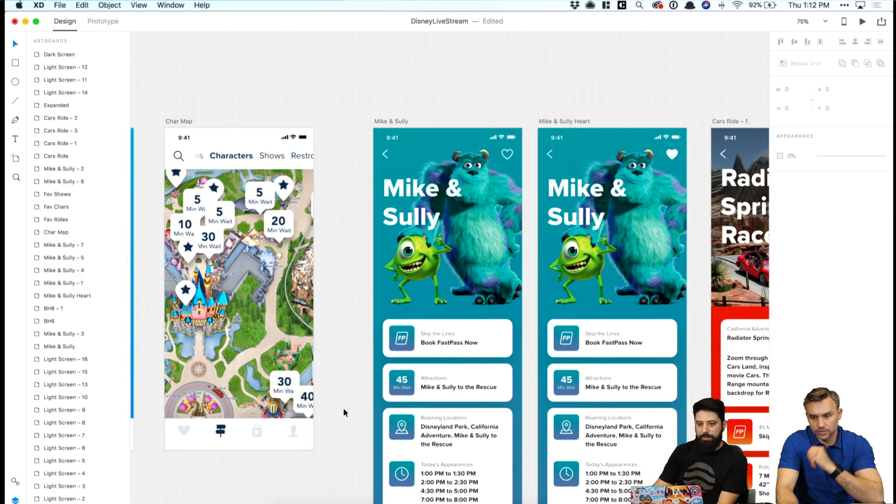
Read through the Mike & Sully detail pages from the FastPass card down to the About card.
scroll(342, 391, right, 10)
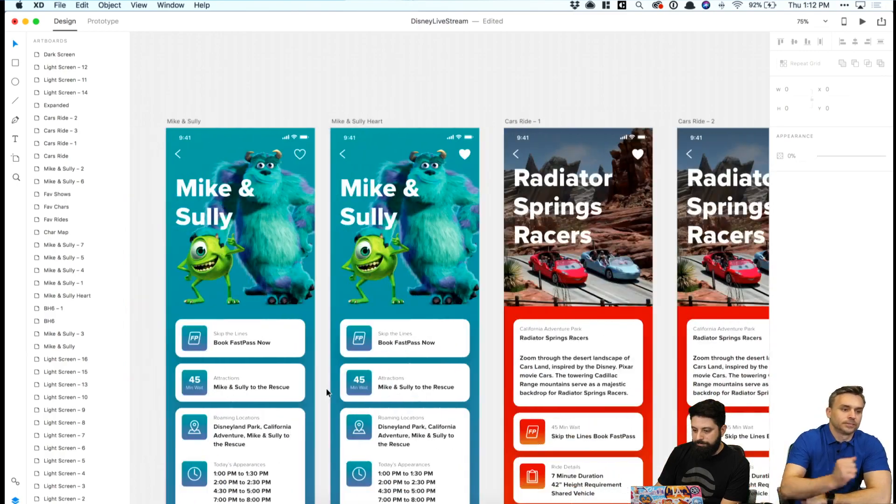
scroll(326, 388, left, 5)
scroll(326, 394, down, 6)
scroll(328, 392, down, 1)
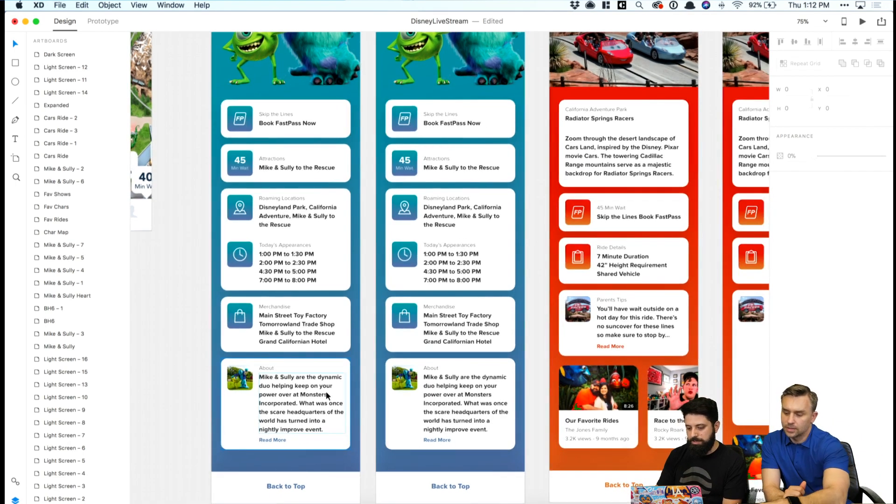
Review the Radiator Springs Racers ride pages and the Fav Rides, Fav Chars and Fav Shows artboards, looking closely at the favorites cards.
scroll(326, 395, up, 10)
scroll(325, 394, right, 10)
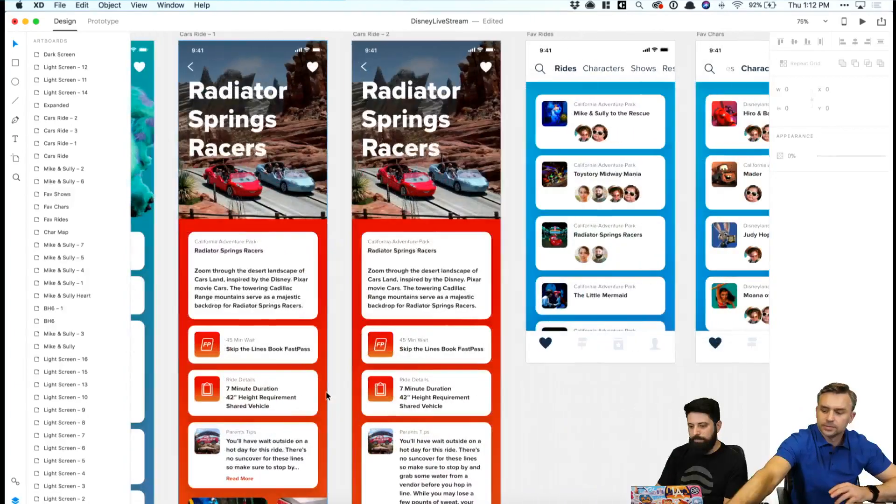
scroll(326, 395, left, 2)
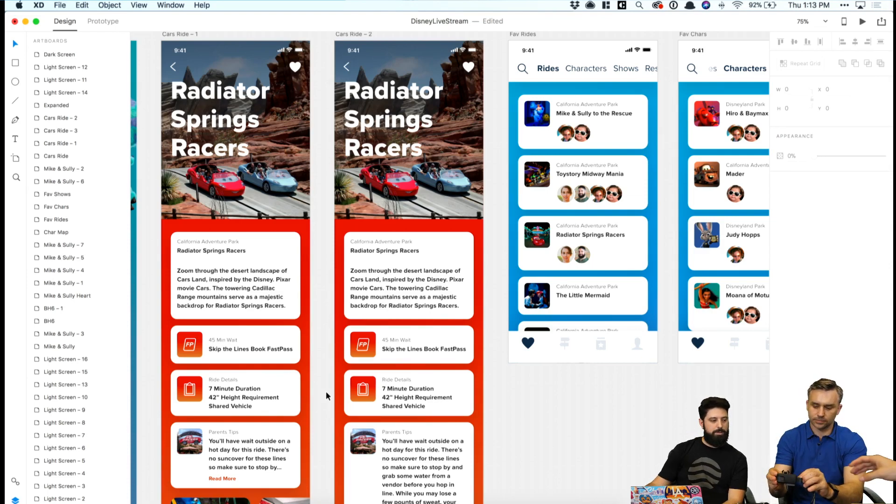
scroll(335, 415, right, 5)
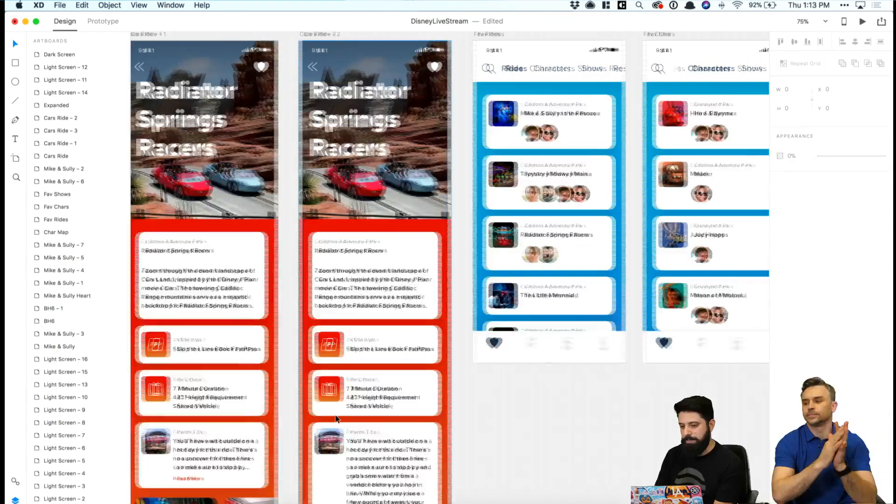
scroll(337, 419, right, 5)
scroll(336, 419, up, 3)
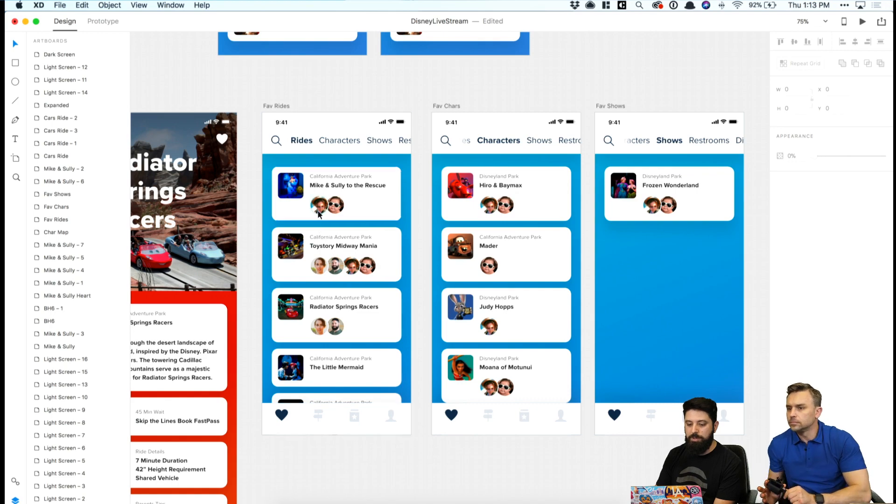
key(super+1)
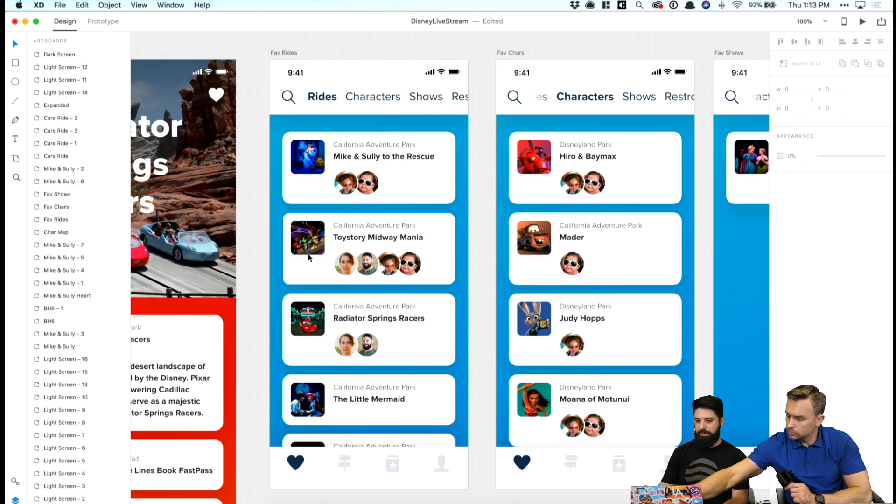
key(F2)
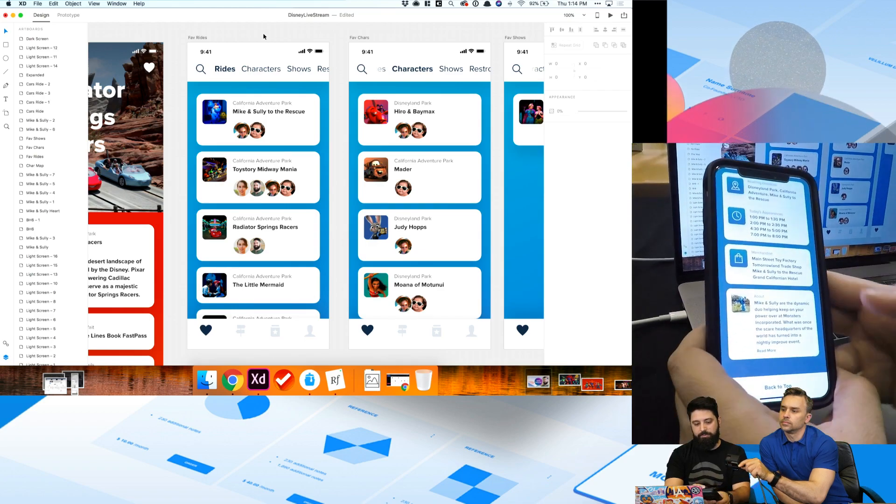
Compare the Mike & Sully and Mike & Sully Heart artboards, and the Cars Ride – 1 and Cars Ride – 2 artboards.
scroll(263, 37, left, 10)
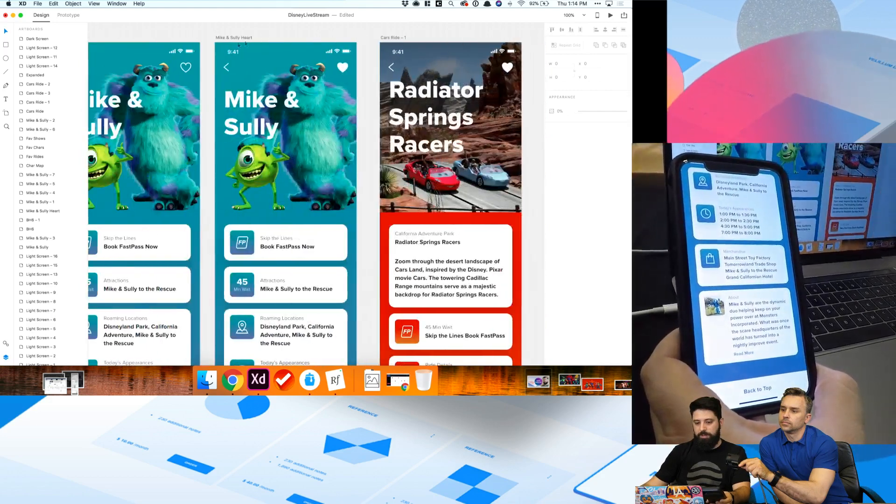
scroll(224, 41, left, 3)
click(172, 38)
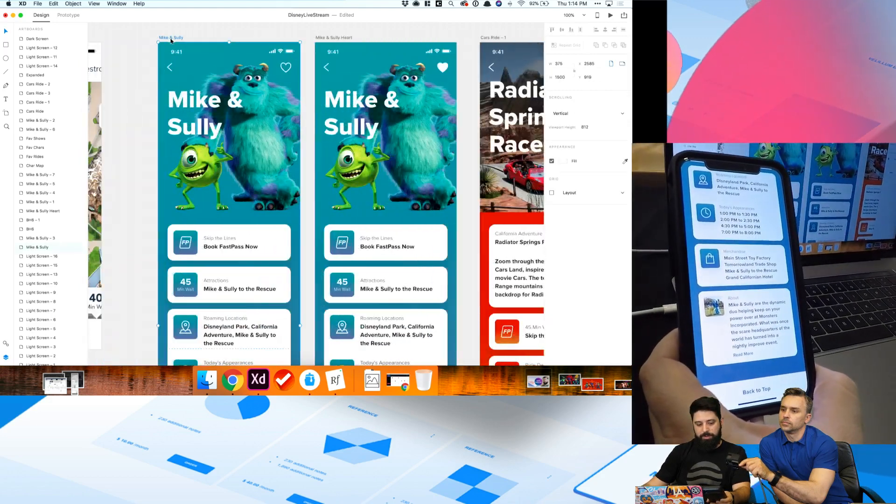
click(328, 40)
key(super+minus)
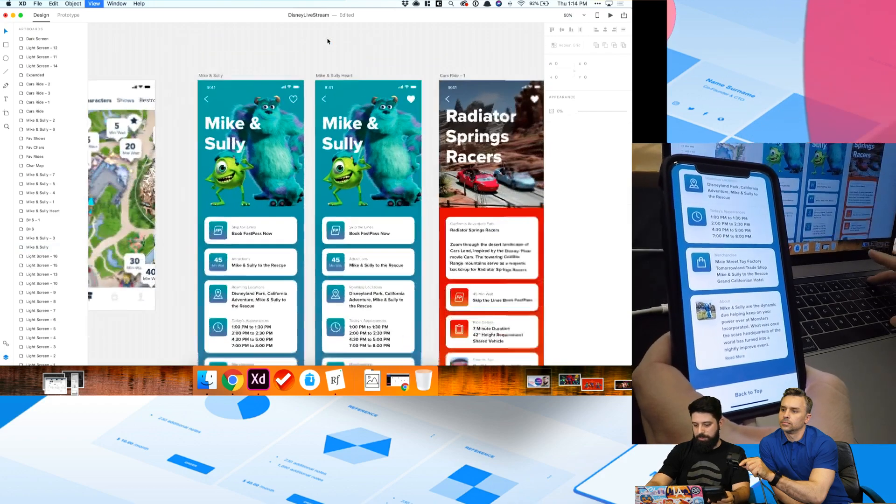
scroll(328, 41, down, 4)
scroll(328, 41, right, 3)
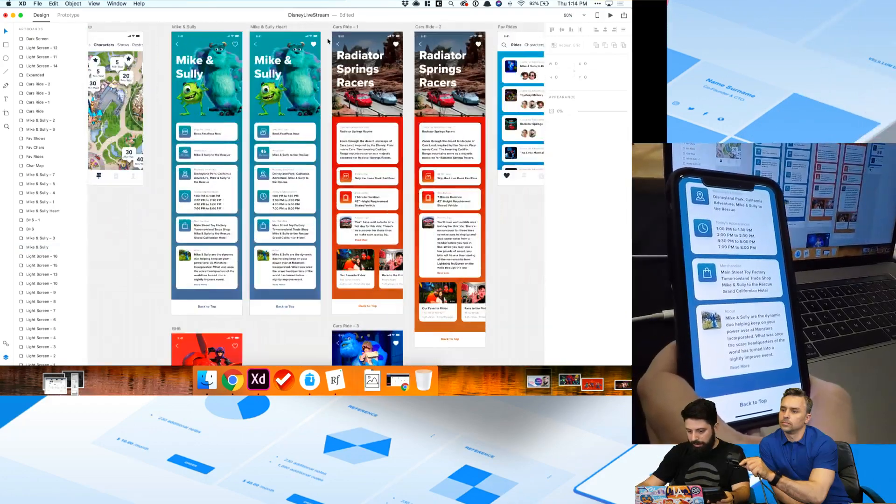
click(348, 27)
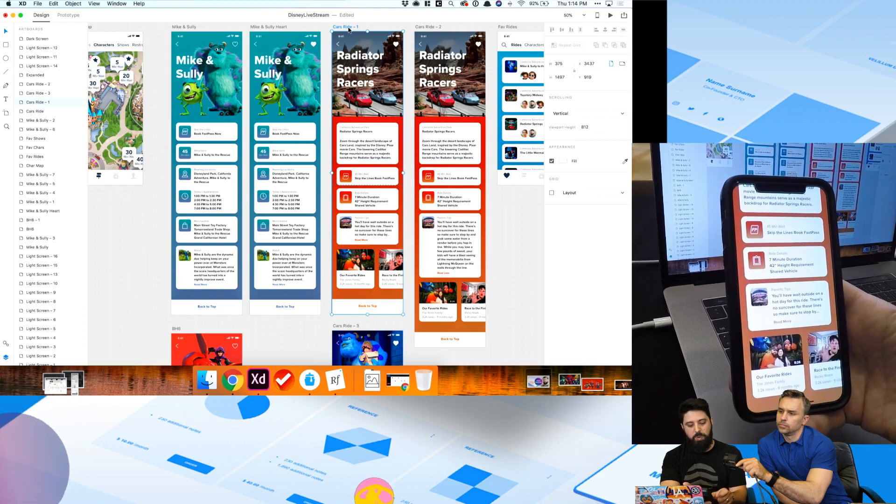
click(423, 28)
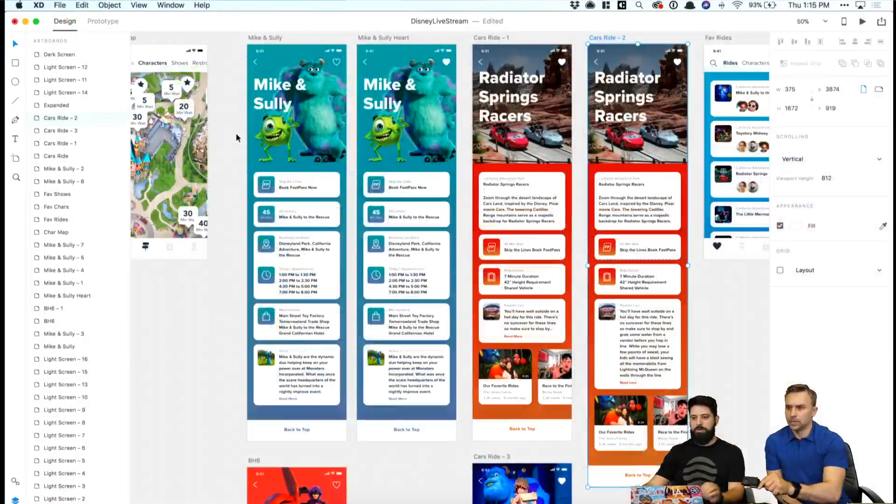
click(158, 92)
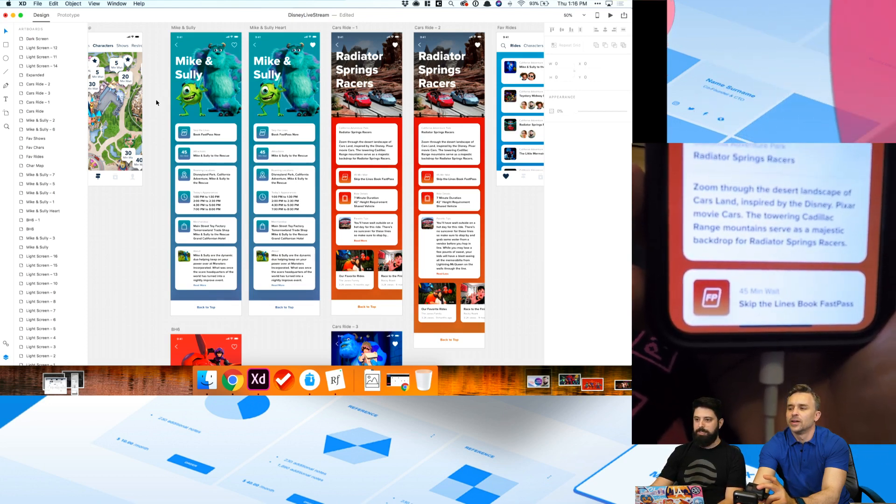
click(234, 127)
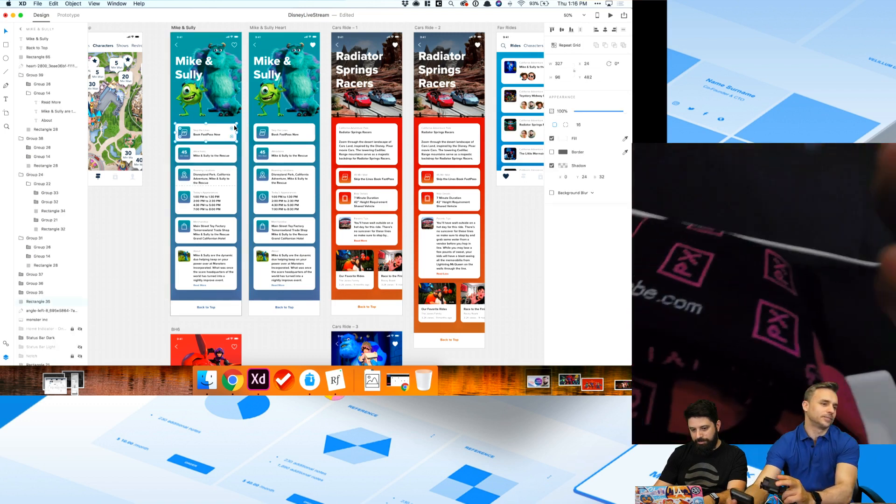
click(167, 130)
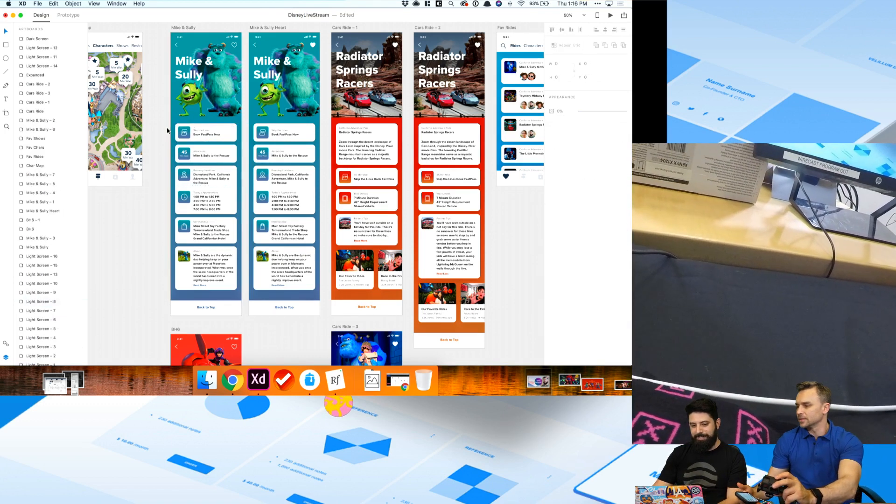
Examine the onboarding artboards from favorites back to login, focusing on the guest-count screen Mike & Sully – 4.
scroll(168, 131, left, 3)
scroll(241, 183, left, 10)
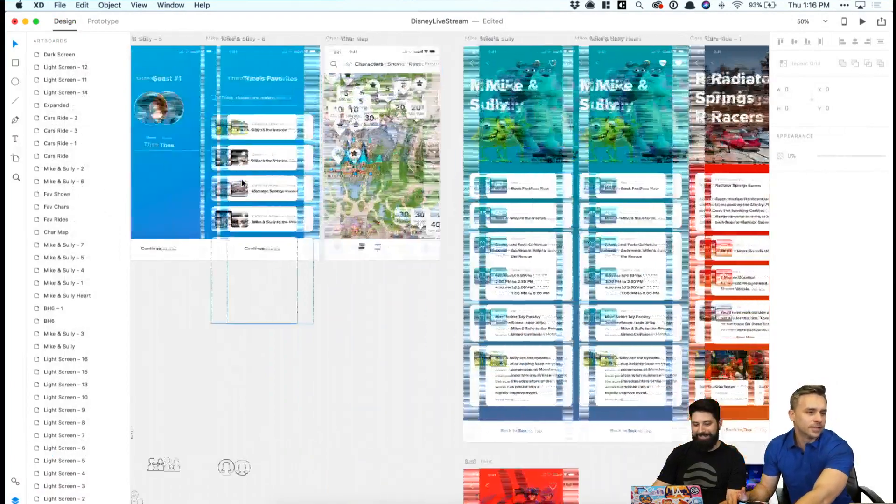
scroll(241, 183, up, 4)
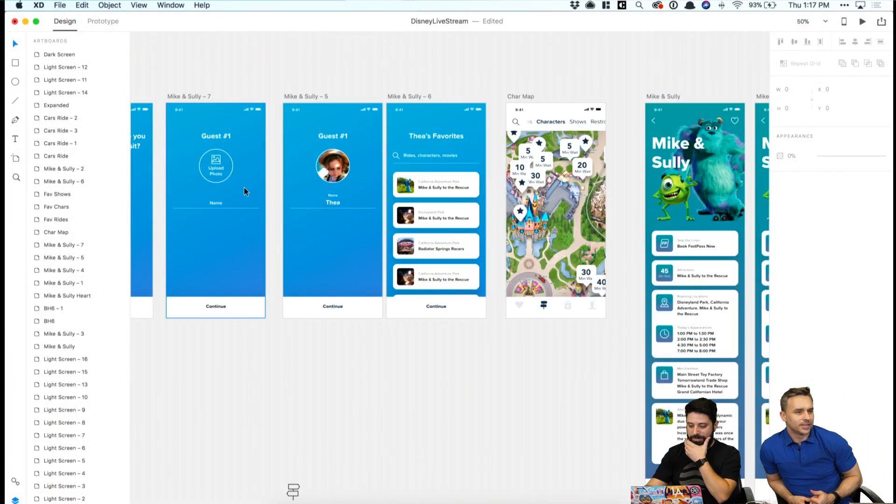
scroll(245, 187, left, 9)
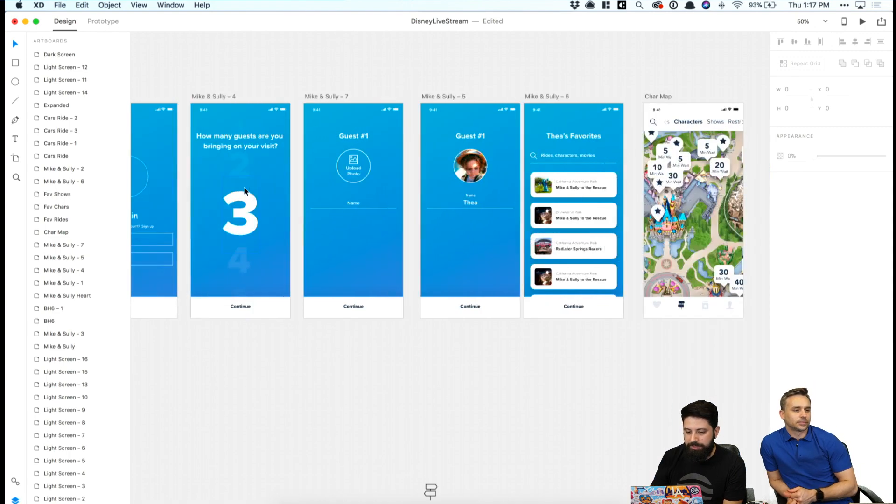
scroll(244, 188, up, 3)
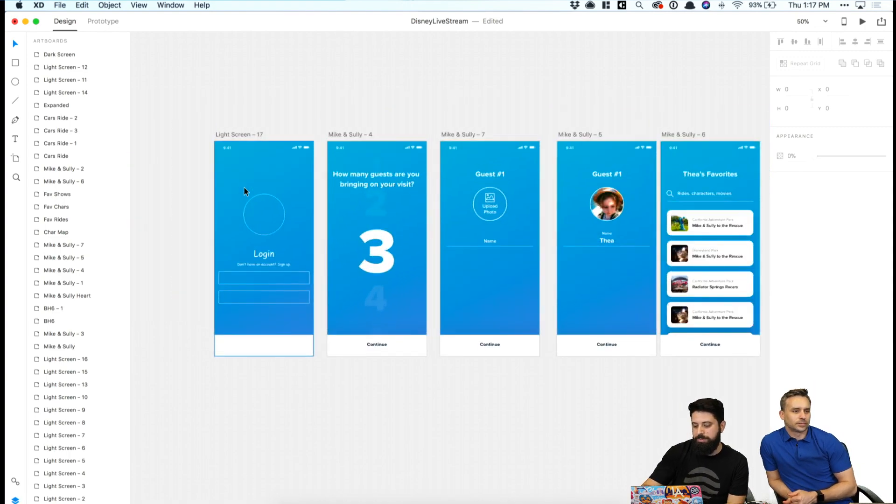
key(super+equal)
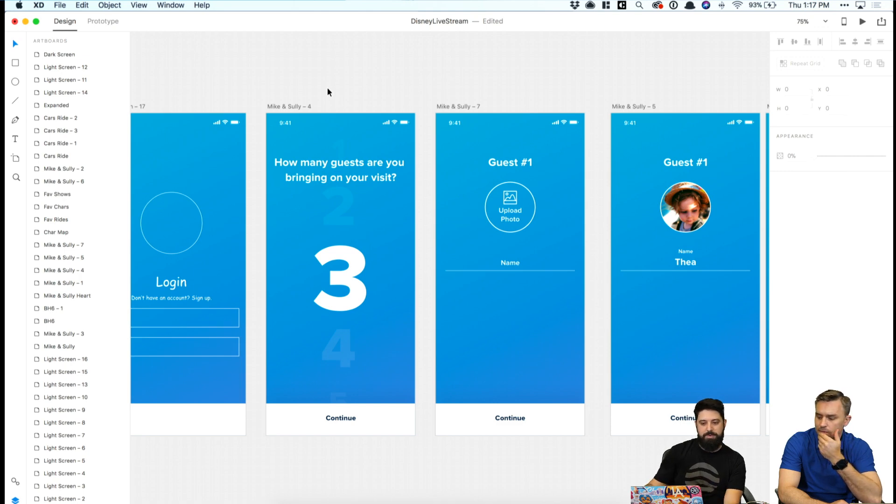
click(288, 107)
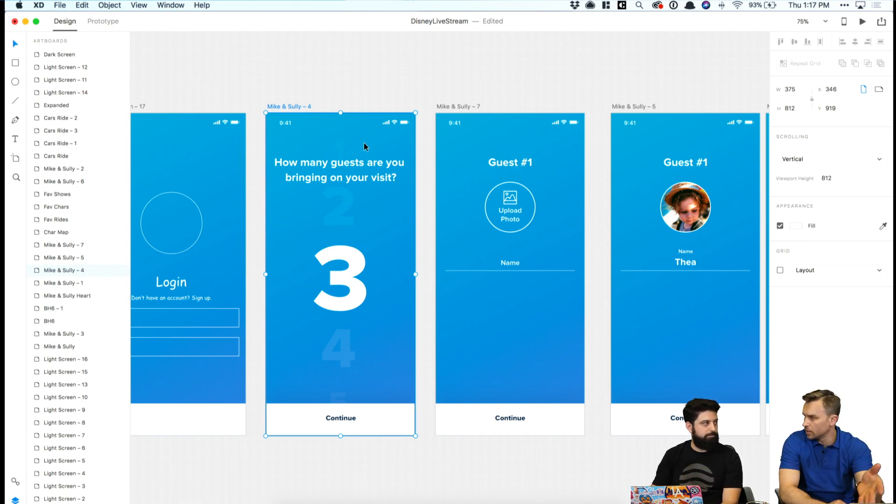
click(382, 85)
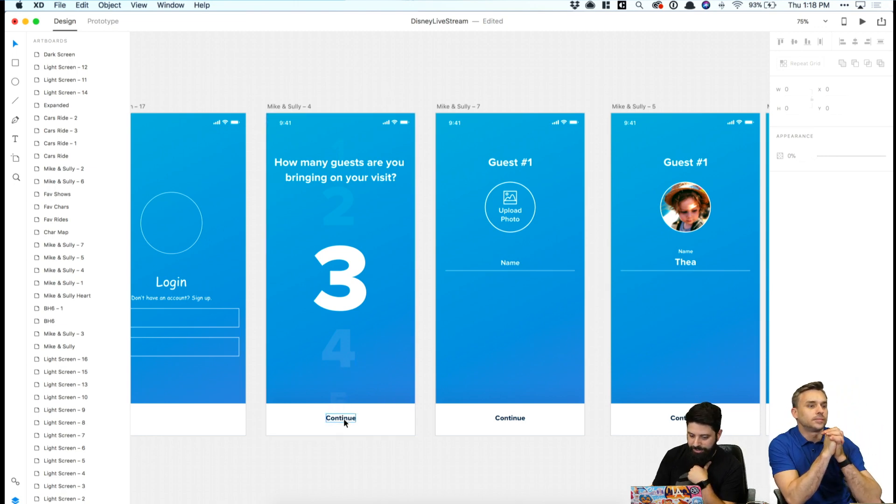
Copy the FastPass Ride and FastPass Meet labels together with their divider from the footer of the Light Screen – 12 artboard.
key(super+minus)
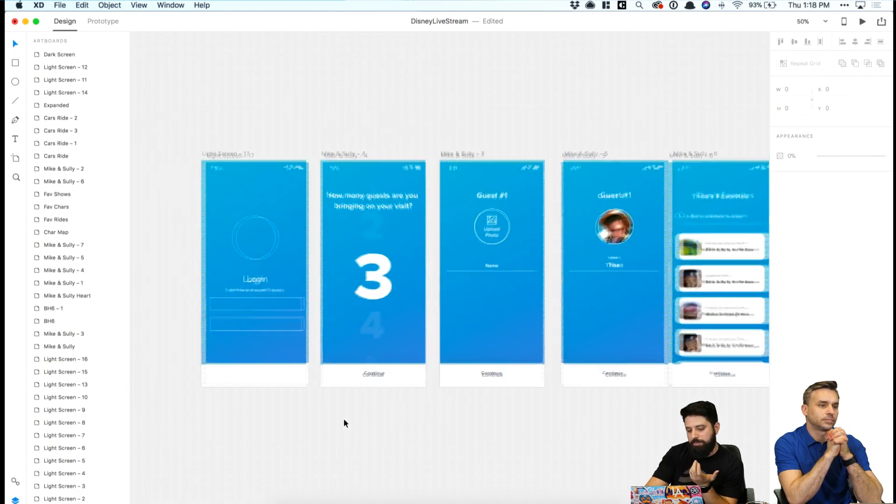
scroll(344, 418, down, 10)
scroll(344, 420, up, 15)
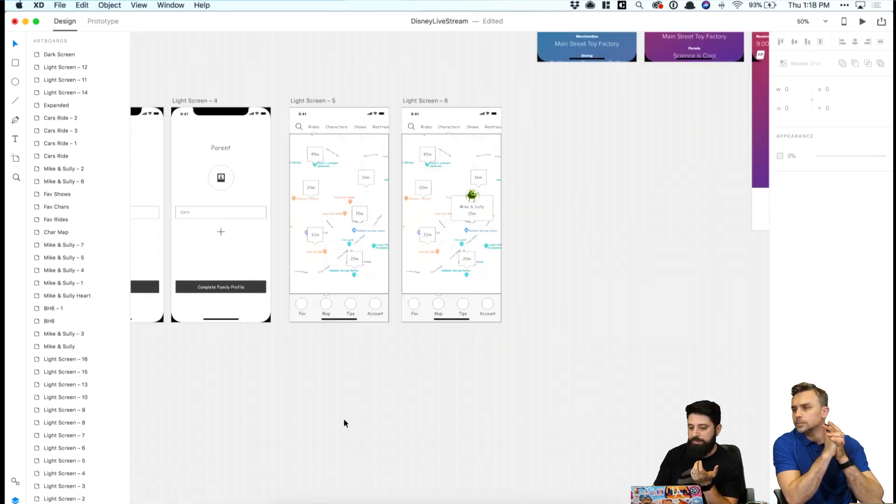
scroll(344, 420, up, 3)
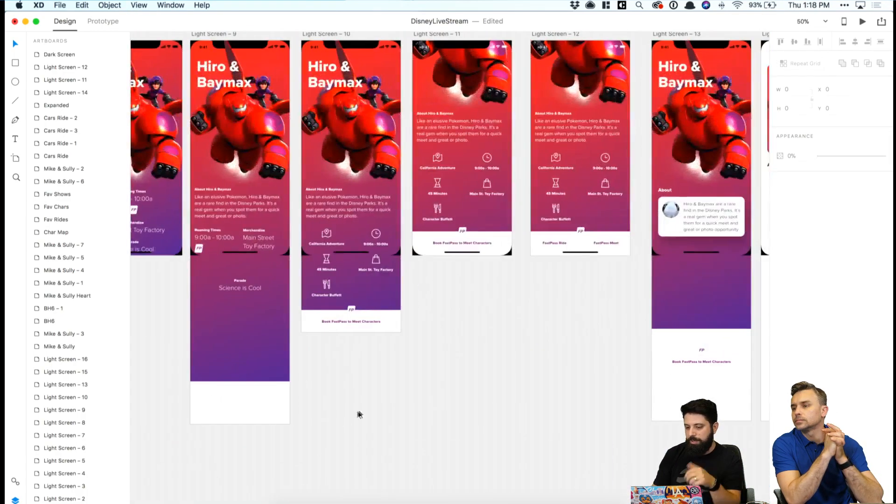
key(super+plus)
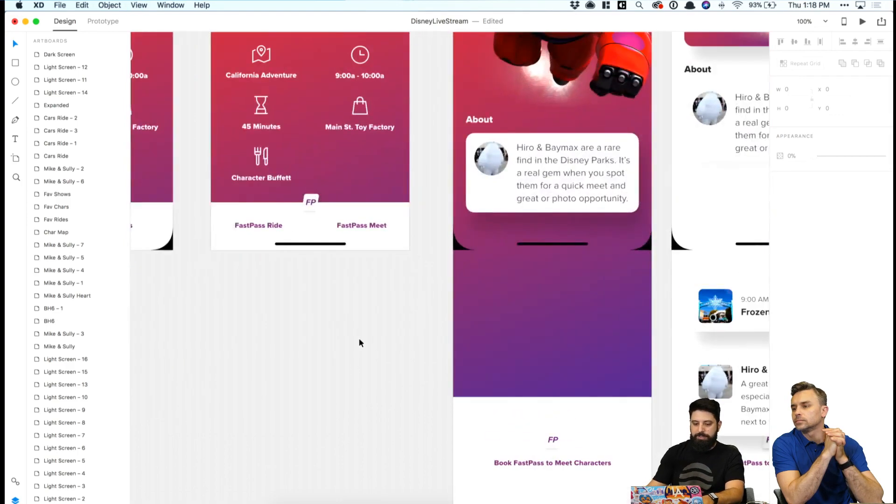
double_click(311, 226)
shift+click(368, 225)
shift+click(275, 227)
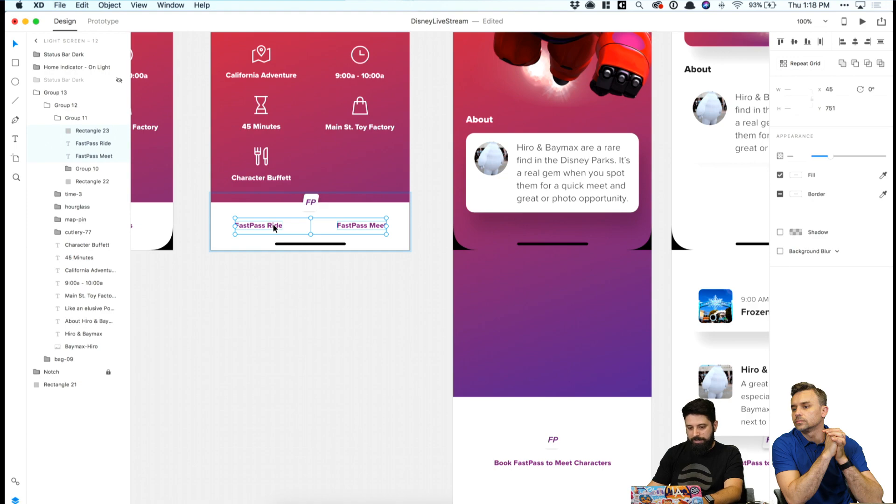
click(353, 258)
double_click(354, 226)
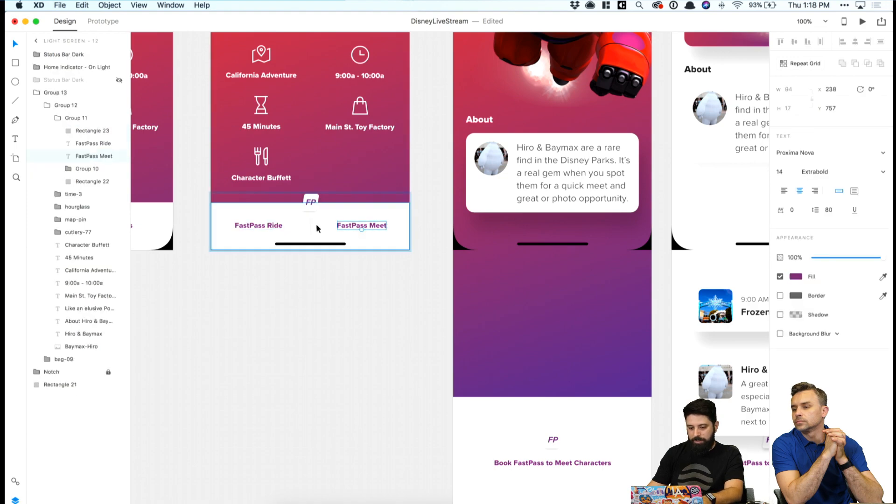
shift+click(311, 227)
shift+click(270, 226)
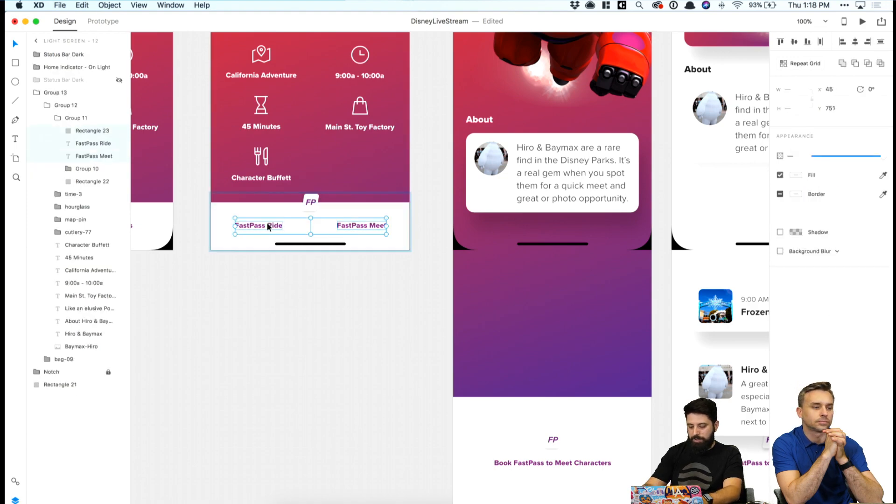
Delete the Continue label from the footer of the guest-count artboard Mike & Sully – 4.
key(super+minus)
scroll(269, 228, down, 15)
scroll(269, 227, left, 12)
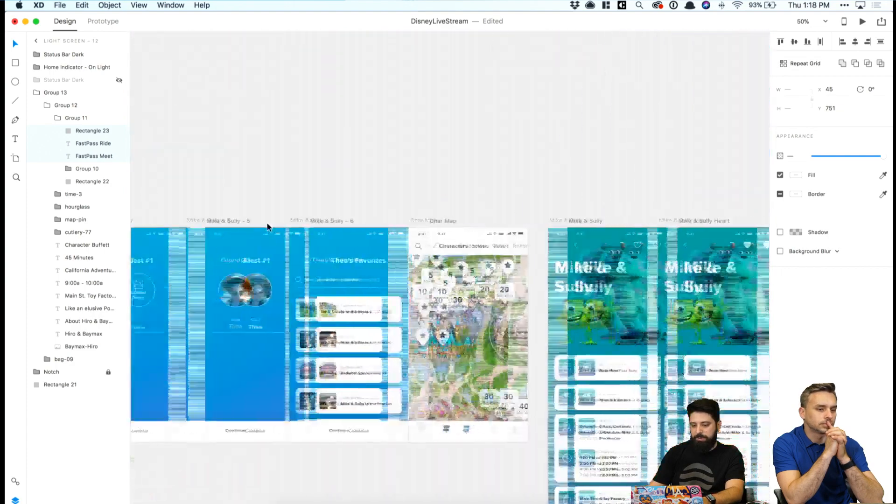
scroll(267, 223, down, 10)
scroll(267, 223, up, 10)
scroll(266, 224, left, 15)
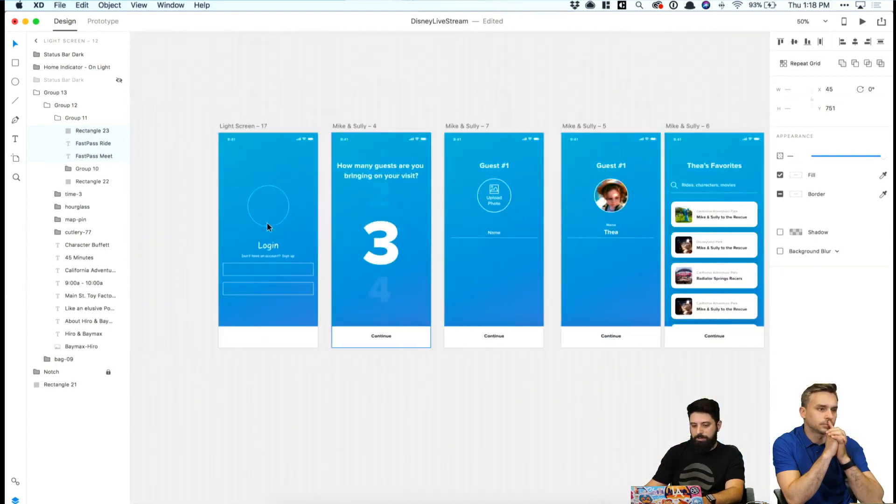
click(375, 338)
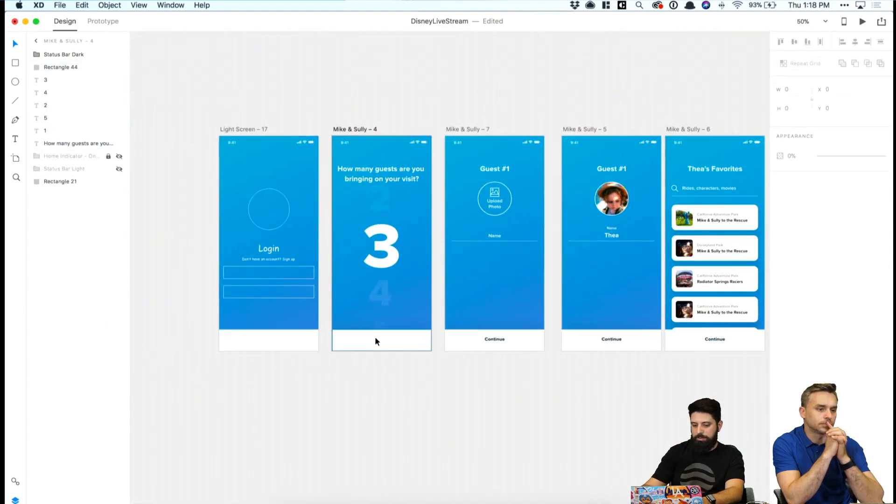
Paste the copied FastPass labels and divider into the Mike & Sully – 4 artboard's footer.
click(357, 129)
key(super+v)
click(376, 111)
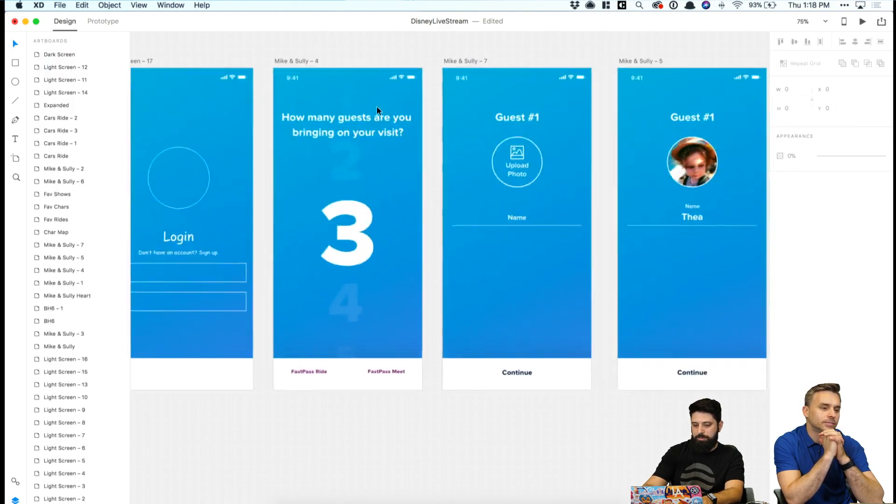
Recolor the FastPass Ride label in the Mike & Sully – 4 footer with the blue sampled from the gradient background just above it.
key(super+1)
scroll(393, 172, left, 3)
scroll(393, 172, down, 2)
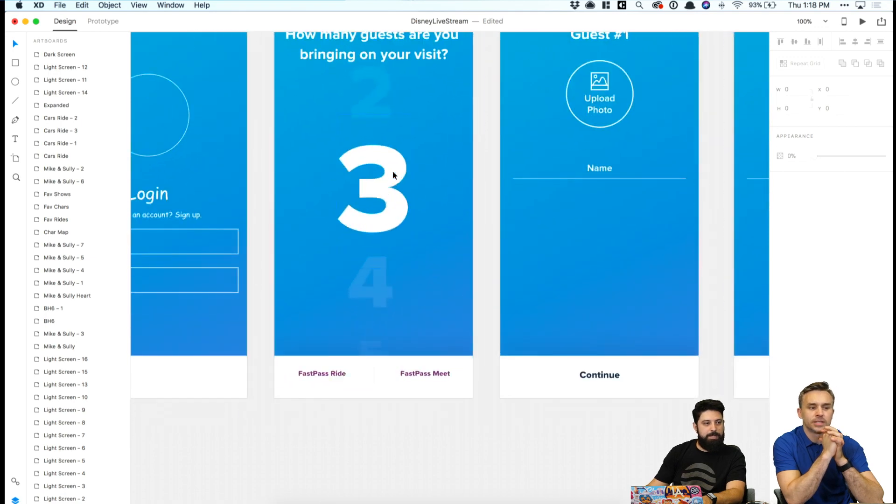
click(338, 376)
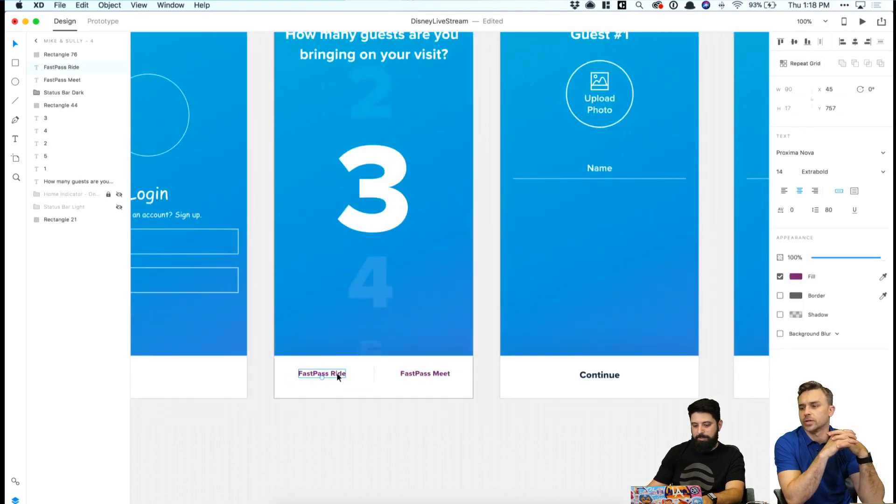
click(796, 277)
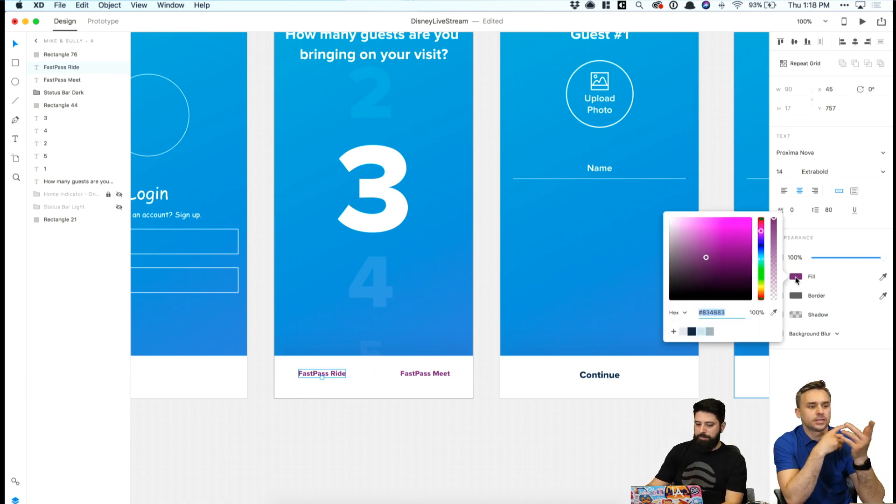
click(774, 312)
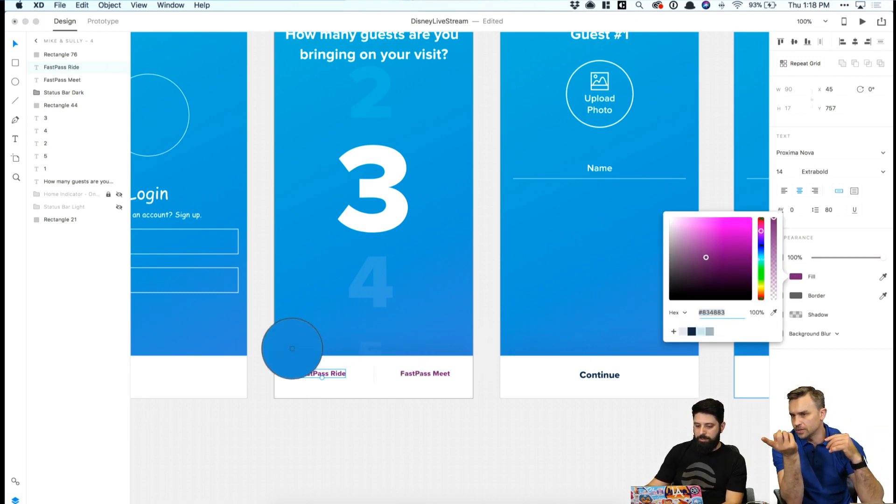
click(292, 351)
Recolor the FastPass Meet label in the same footer with the blue sampled from the background just above it.
click(425, 377)
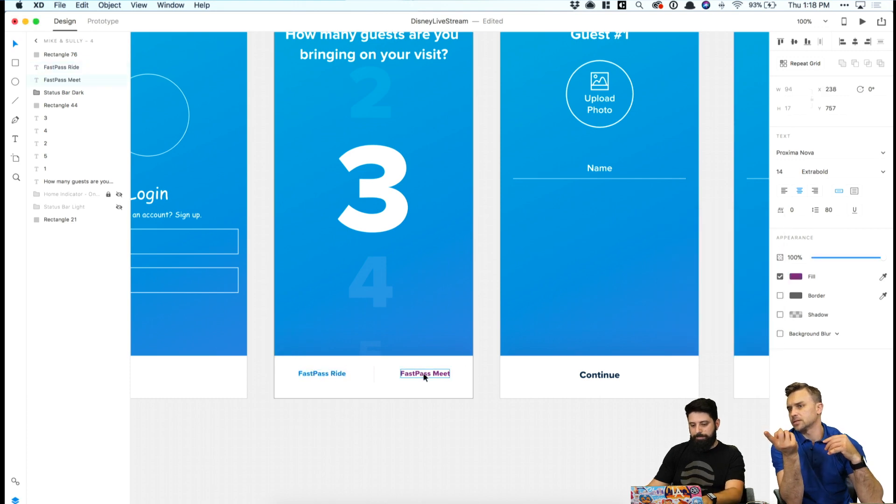
click(797, 277)
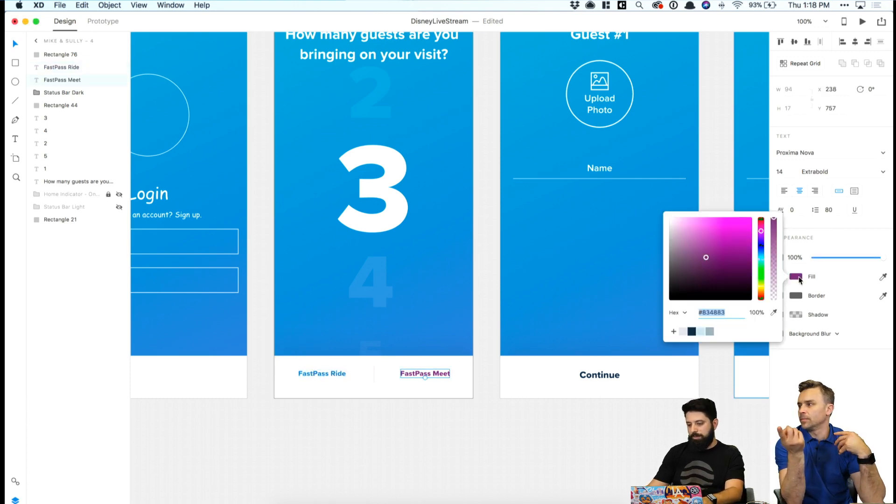
click(773, 315)
click(443, 349)
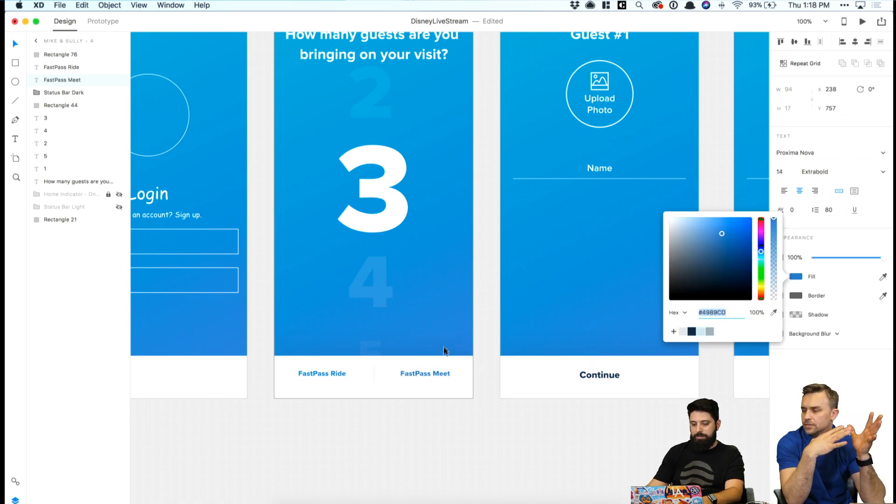
click(458, 425)
Replace the FastPass Ride label's text with "Skip" in the guest-count footer.
click(318, 374)
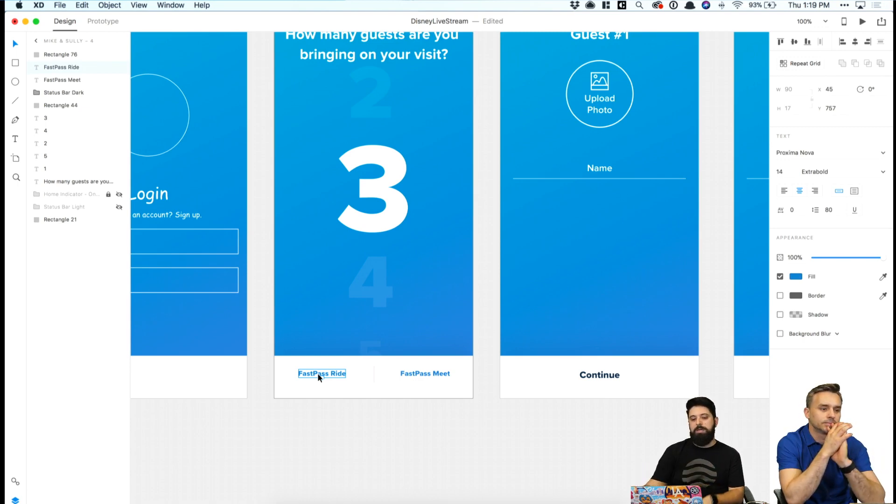
scroll(334, 364, up, 3)
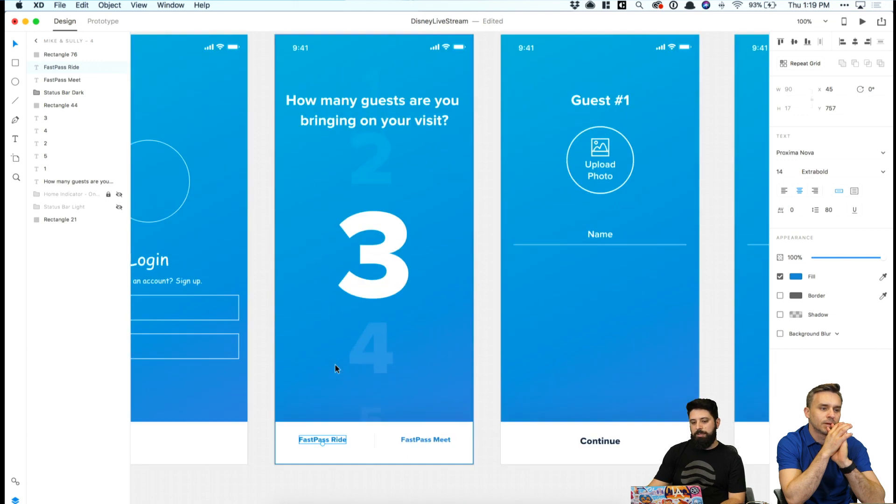
scroll(335, 365, down, 2)
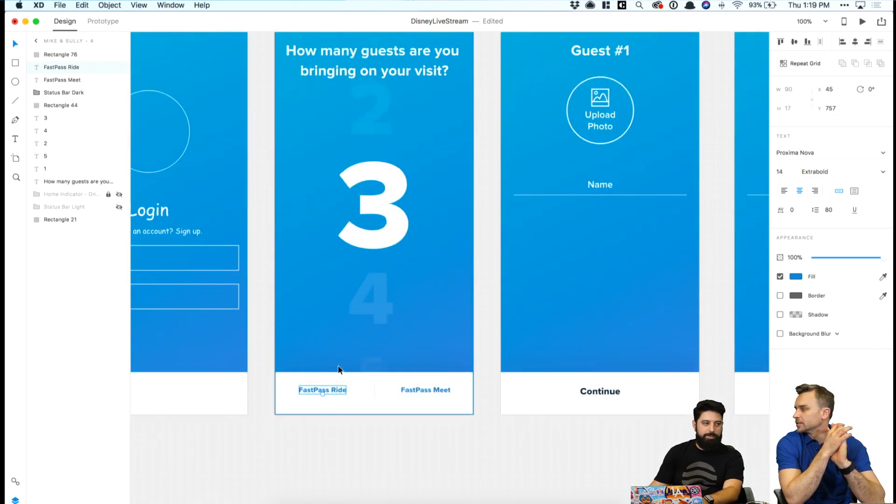
double_click(330, 388)
key(super+a)
text(Skip)
key(BackSpace)
key(BackSpace)
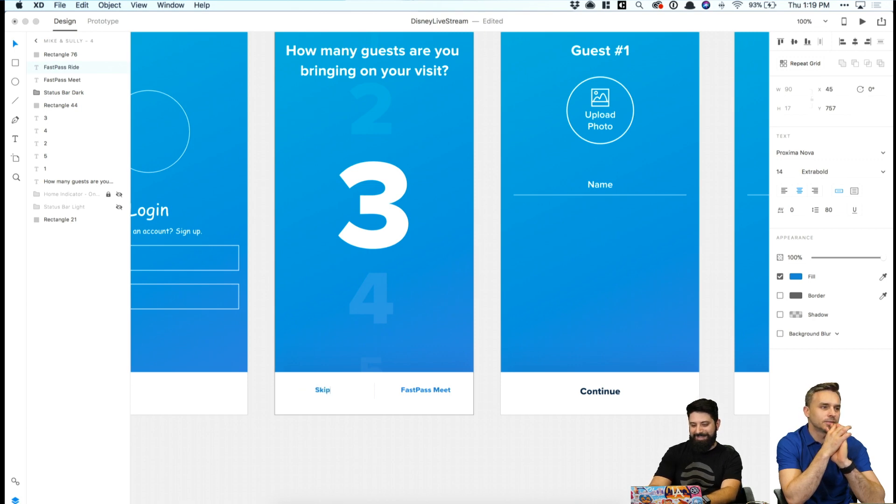
Replace the FastPass Meet label's text with "Continue" in the guest-count footer.
double_click(422, 388)
key(super+a)
text(CO)
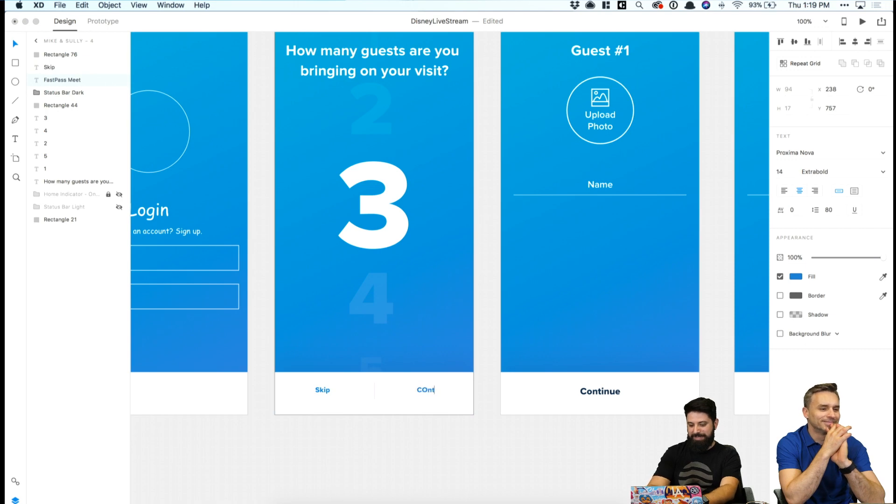
text(ntinue)
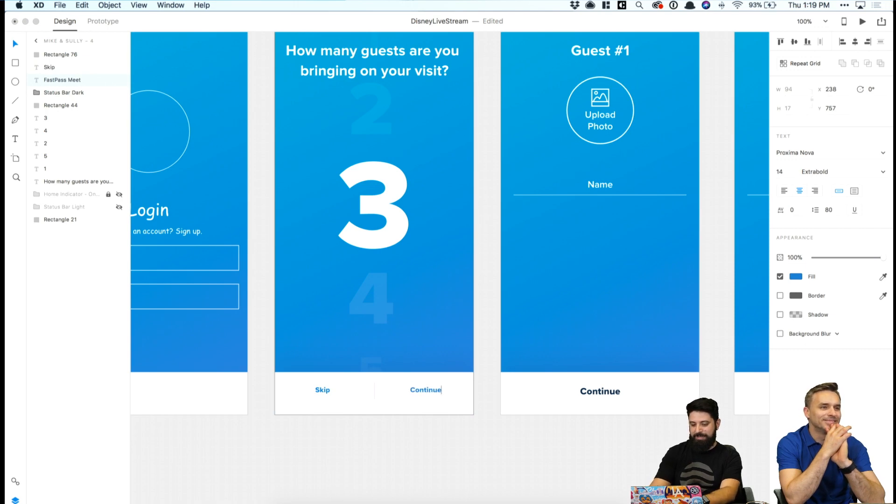
key(Escape)
key(super+minus)
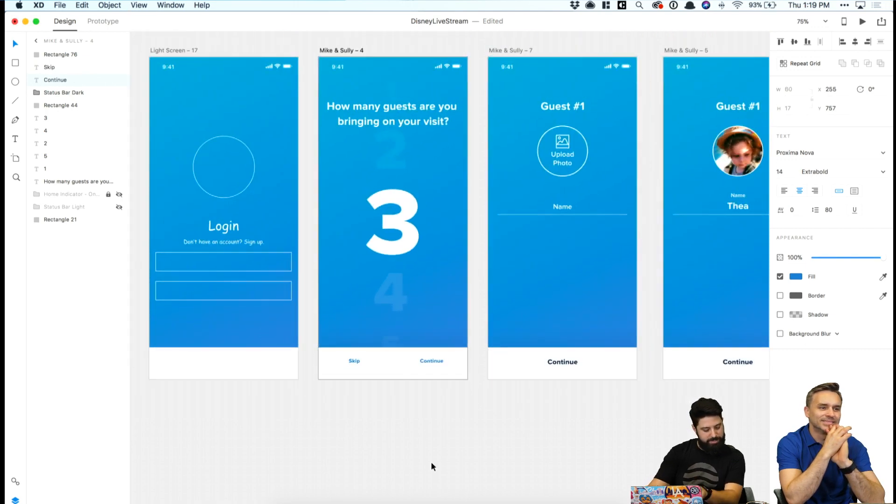
Set the Skip label's fill to the saved grey swatch #A5B3BA.
click(354, 361)
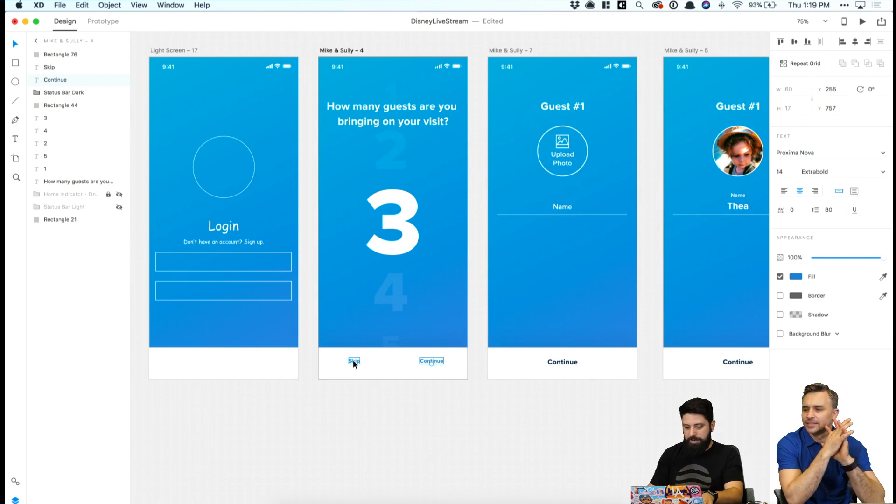
click(795, 276)
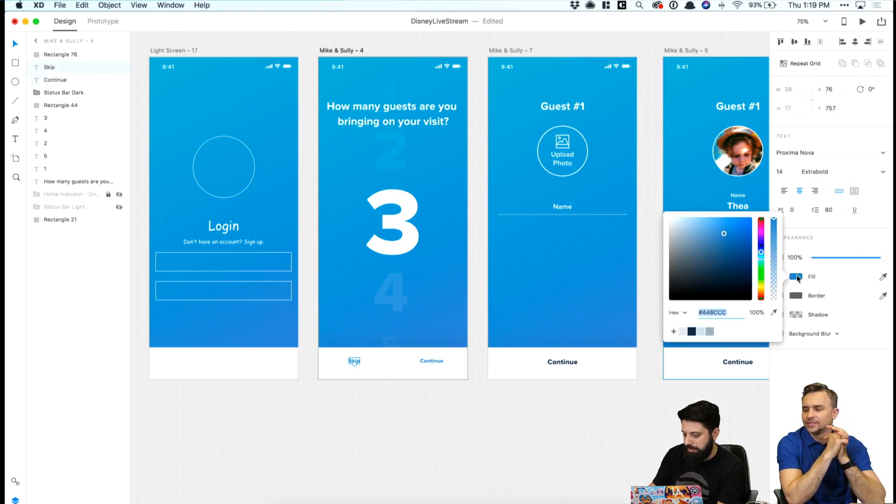
click(708, 332)
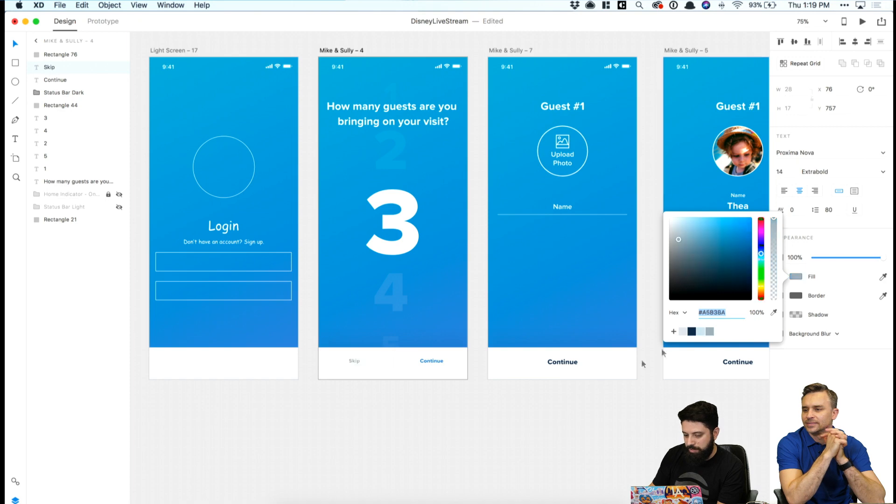
click(496, 446)
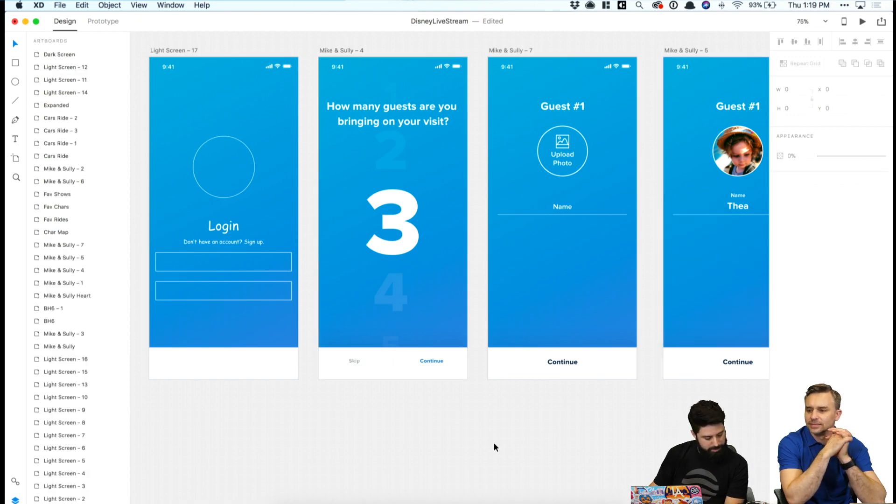
Recolor the thin divider between Skip and Continue from purple to the saved grey swatch used for Skip.
key(super+1)
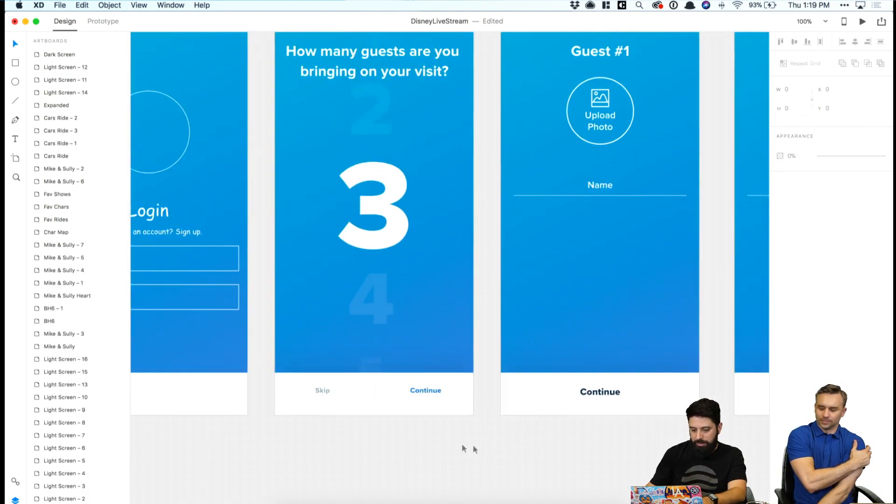
click(375, 391)
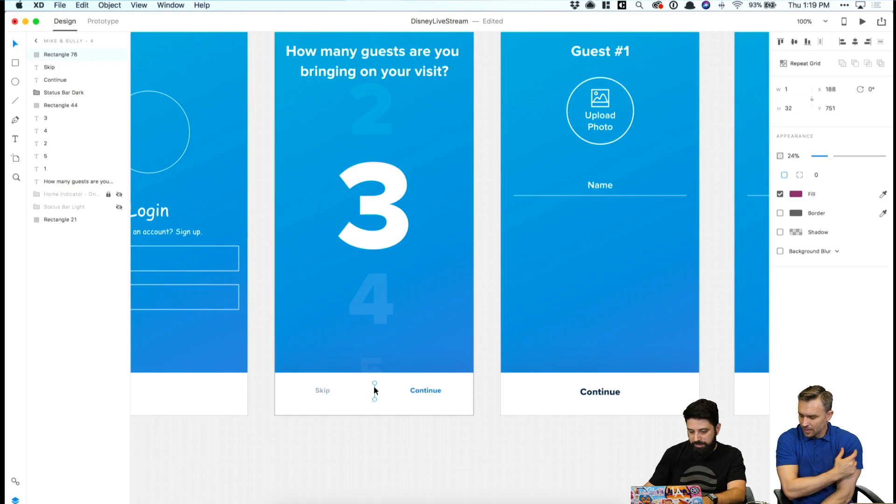
click(795, 194)
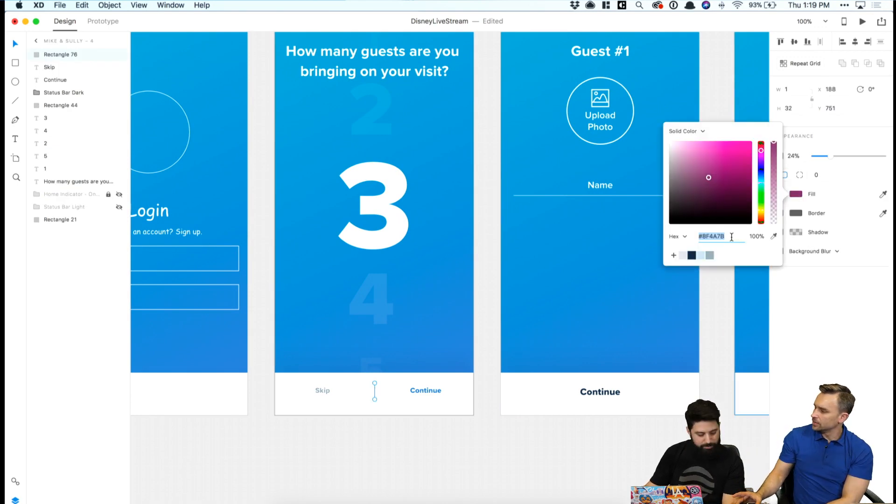
click(683, 255)
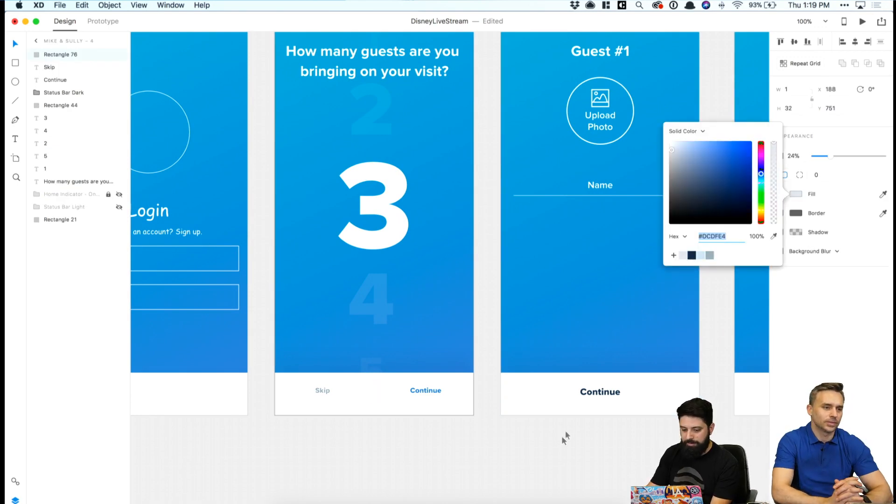
click(709, 255)
click(592, 419)
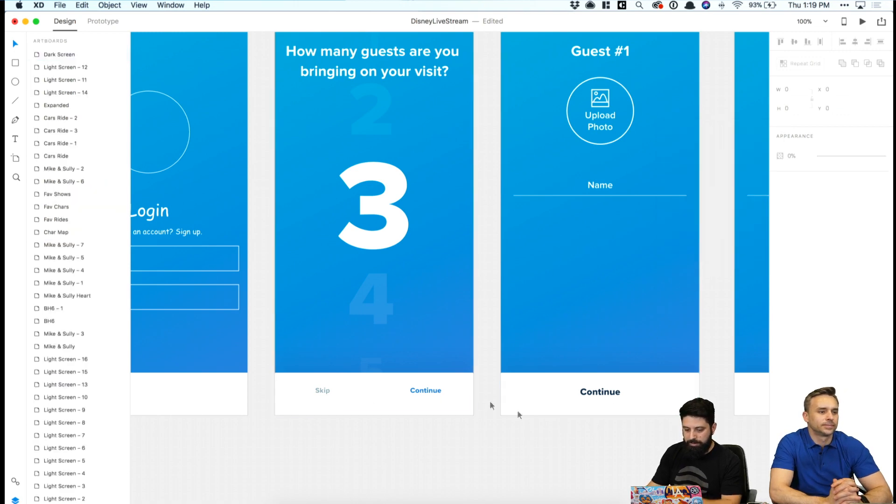
Copy the Skip and Continue labels with their divider, and delete the old Continue labels from Mike & Sully – 7, 5 and 6.
click(429, 392)
shift+click(319, 391)
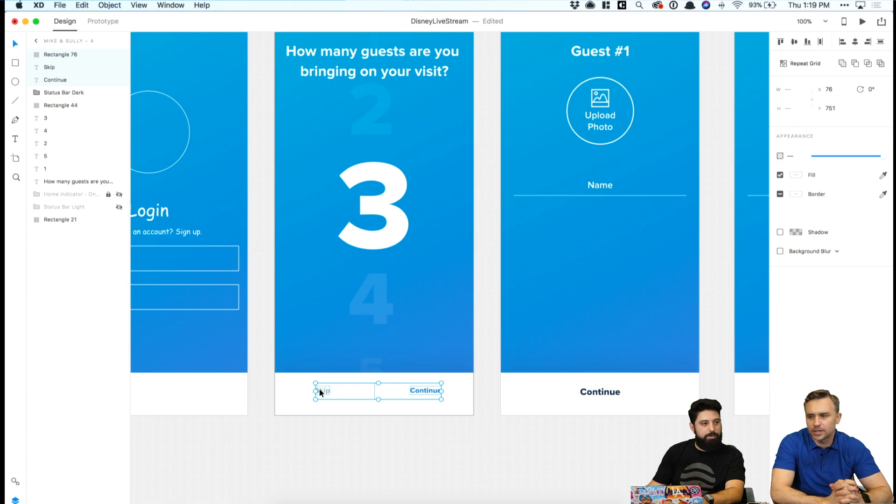
scroll(320, 390, right, 5)
click(502, 393)
key(Delete)
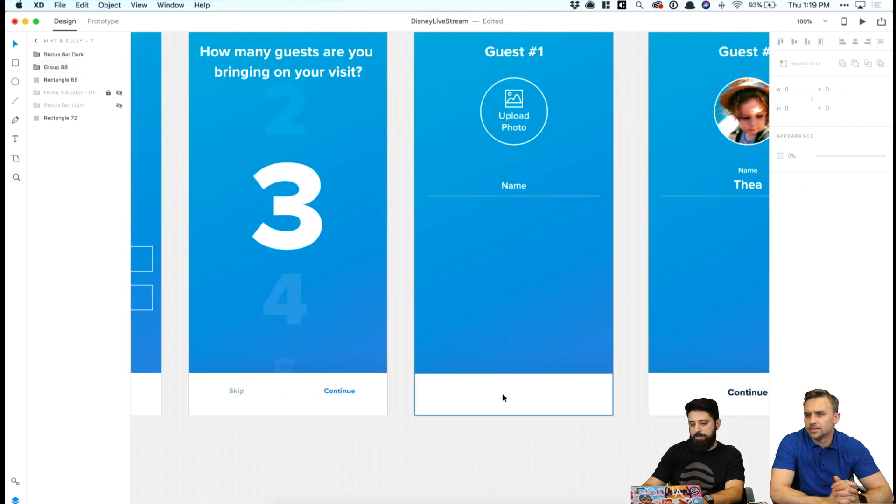
scroll(502, 393, right, 10)
click(567, 392)
key(Delete)
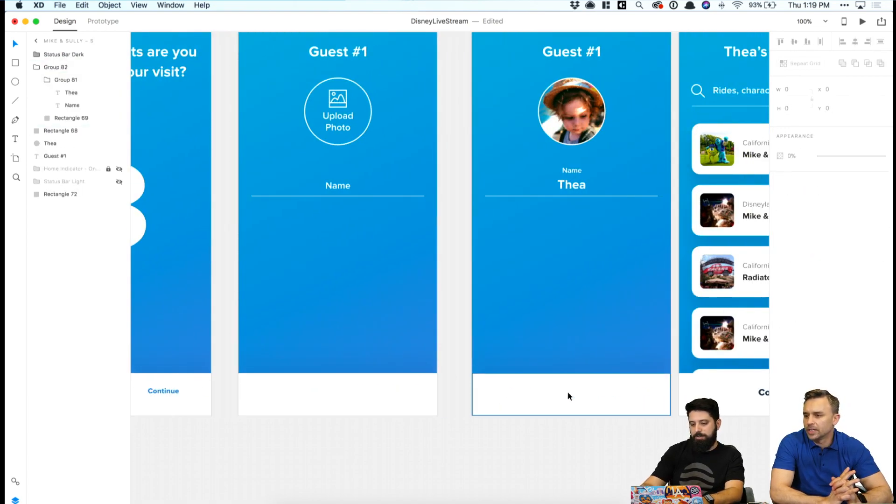
scroll(567, 391, right, 12)
click(567, 392)
key(Delete)
Paste the copied Skip, divider and Continue set into the footers of artboards Mike & Sully – 7, 5 and 6.
key(super+minus)
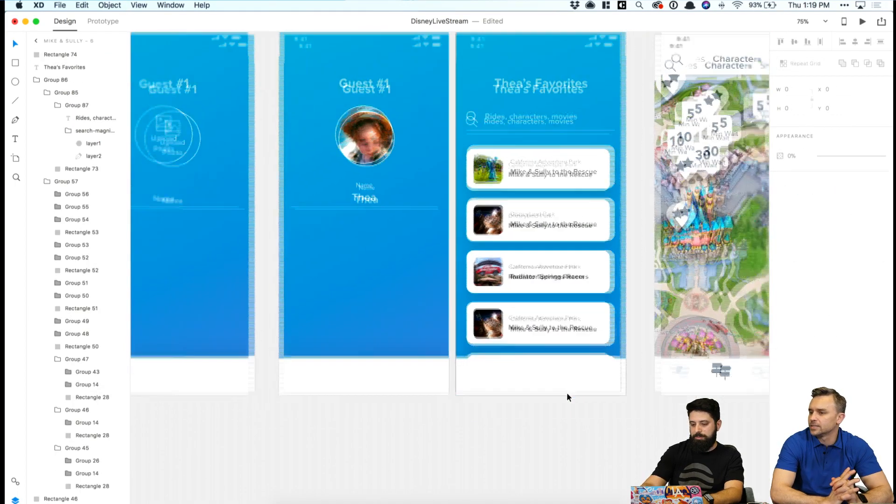
click(340, 377)
key(super+v)
click(526, 370)
key(super+v)
click(653, 367)
key(super+v)
click(578, 424)
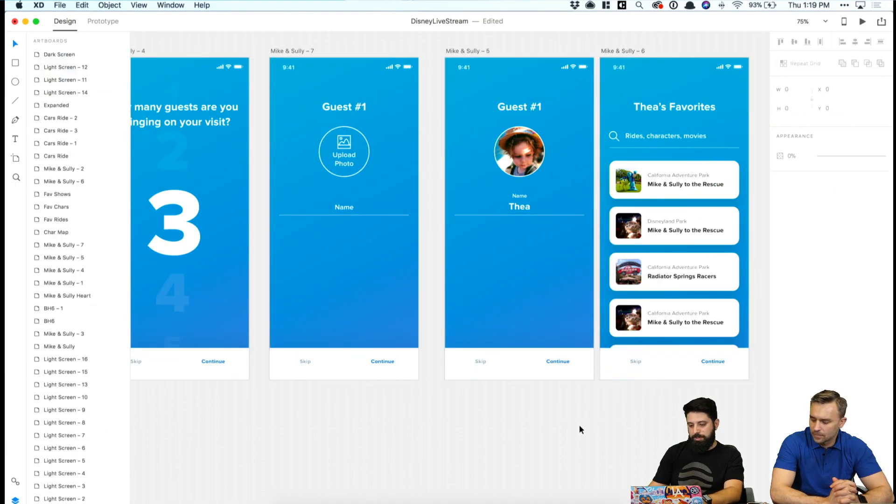
Duplicate the guest-count artboard Mike & Sully – 4 and place the copy directly below the original.
scroll(578, 424, left, 7)
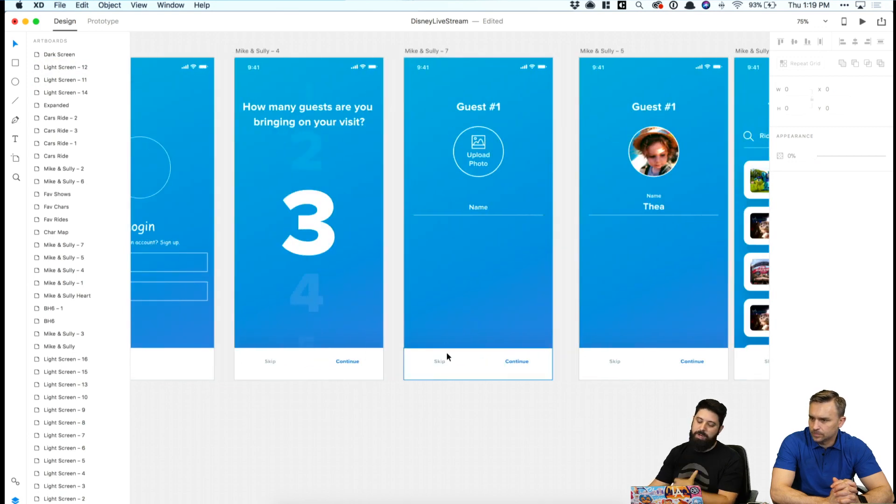
scroll(384, 292, up, 2)
scroll(383, 292, left, 3)
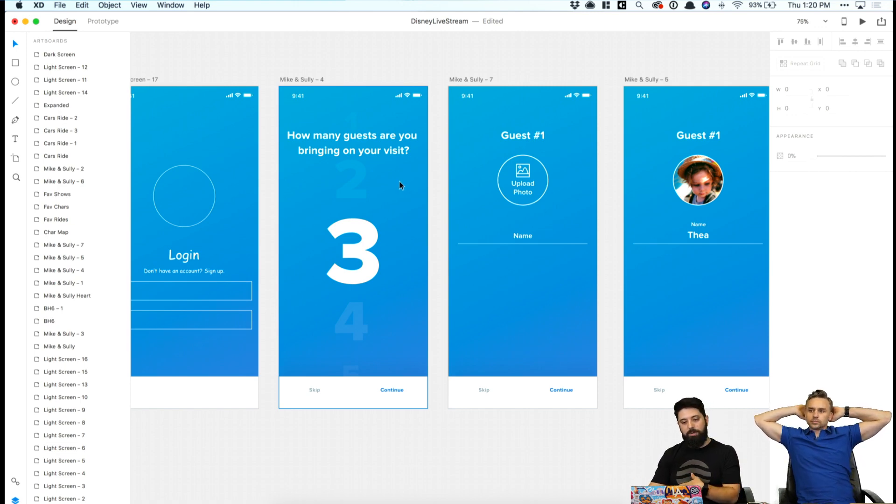
click(312, 80)
drag(312, 82, 326, 425)
click(432, 224)
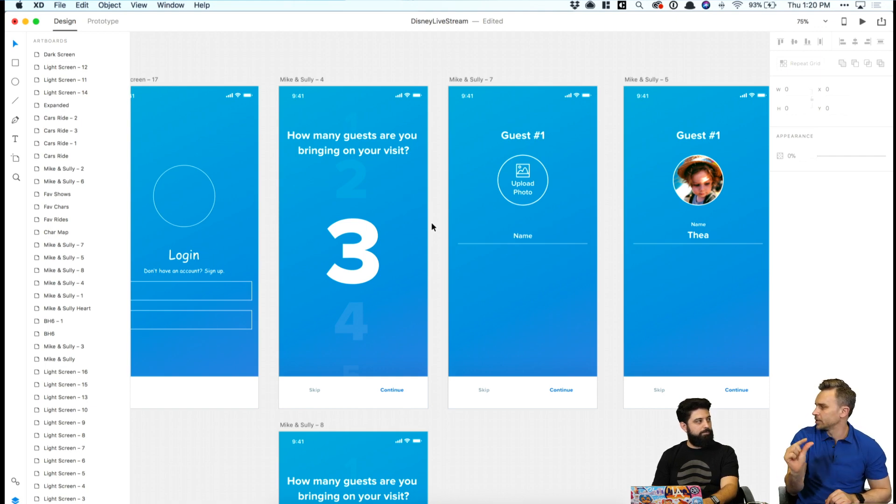
Delete the guest numbers 1 to 5 from the original artboard Mike & Sully – 4.
click(355, 153)
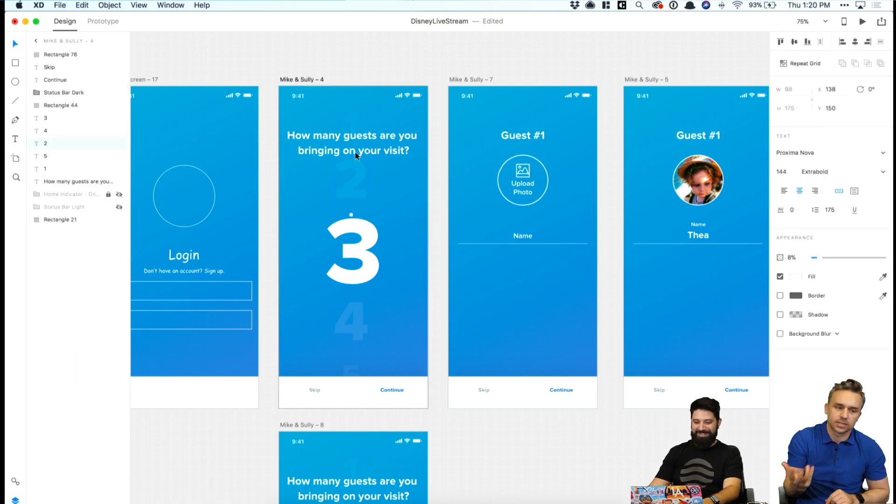
click(356, 186)
shift+click(347, 252)
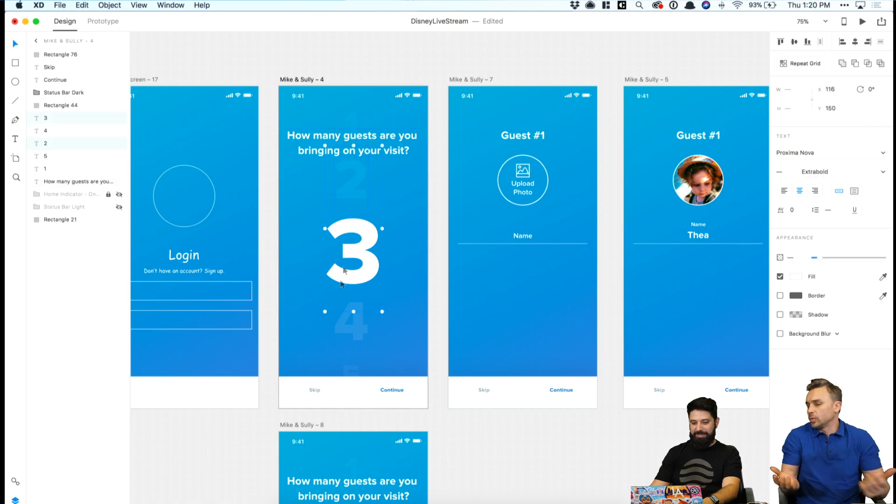
shift+click(349, 332)
shift+click(354, 368)
shift+click(347, 128)
key(Delete)
Switch to Finder, open the Disney App folder and collapse its Rides and Rogie subfolders.
click(350, 215)
click(297, 502)
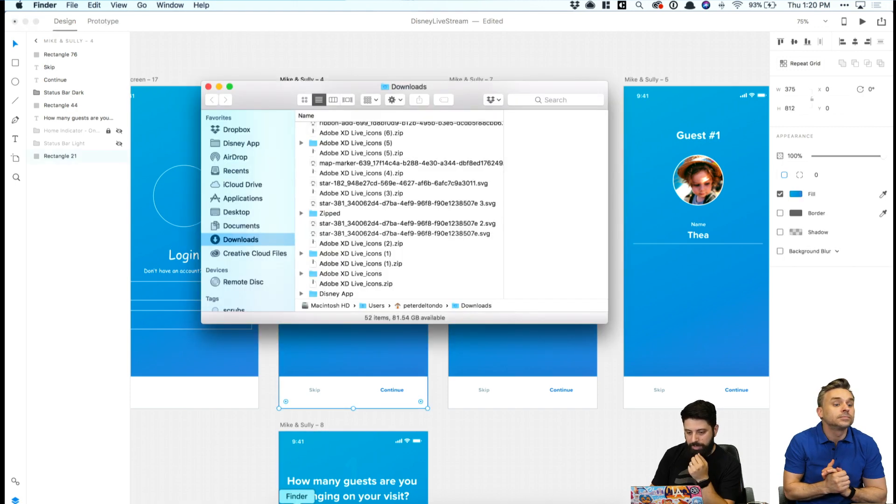
click(244, 143)
scroll(368, 153, down, 5)
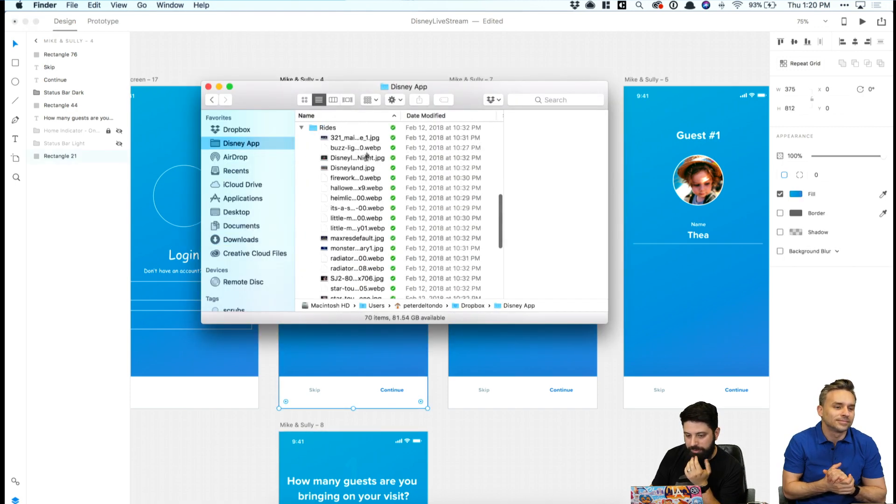
click(301, 129)
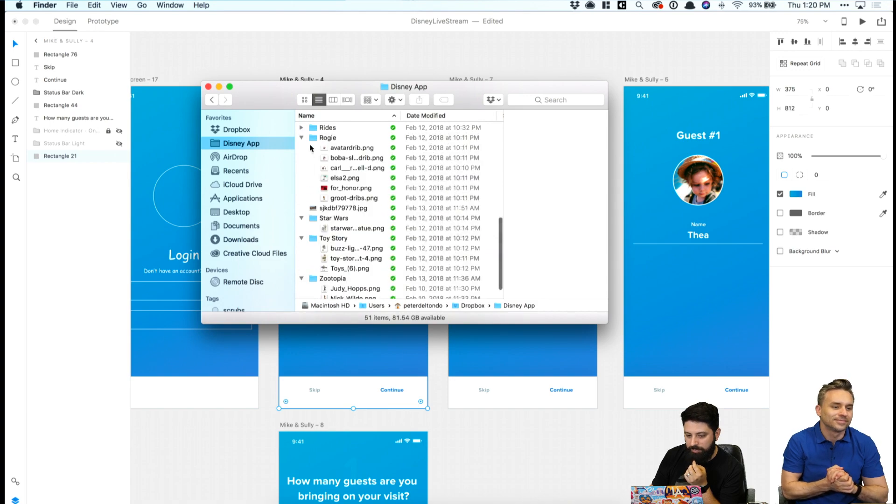
click(301, 138)
scroll(346, 211, up, 10)
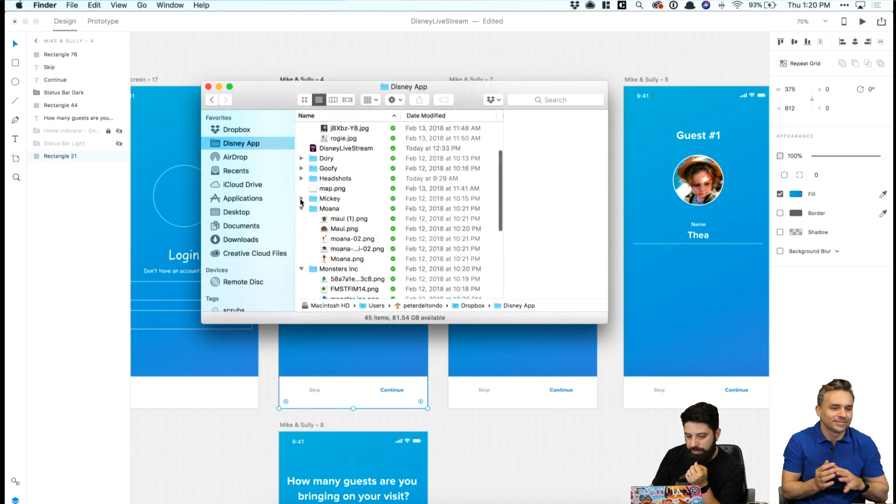
Expand the Mickey folder and preview its character images as candidates for the guest-count screen.
click(301, 198)
click(339, 209)
key(Down)
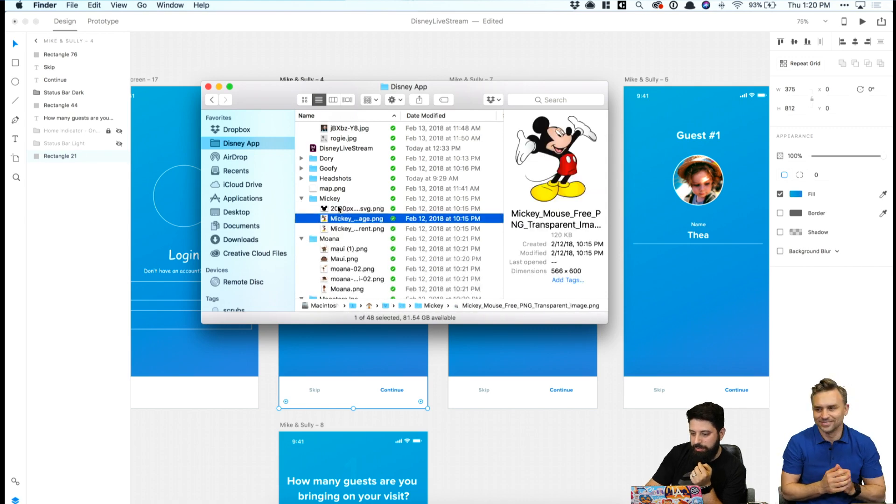
key(space)
key(Down)
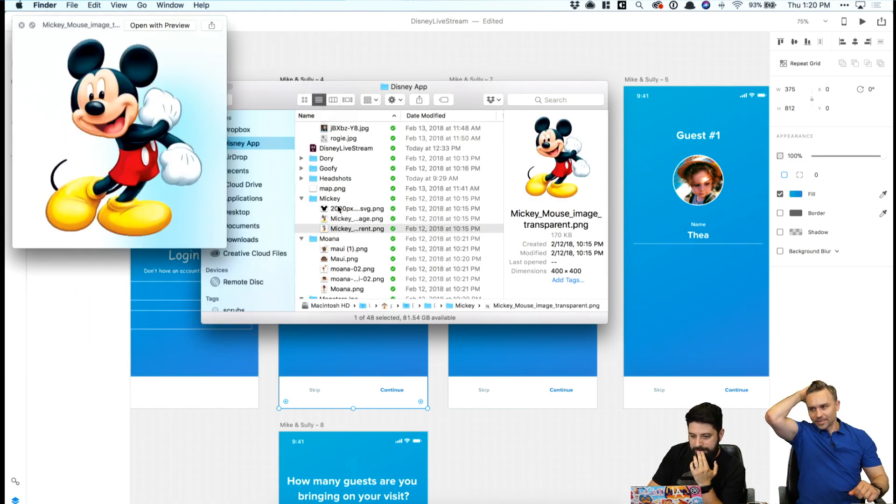
key(Up)
key(Up)
key(Up)
key(Up)
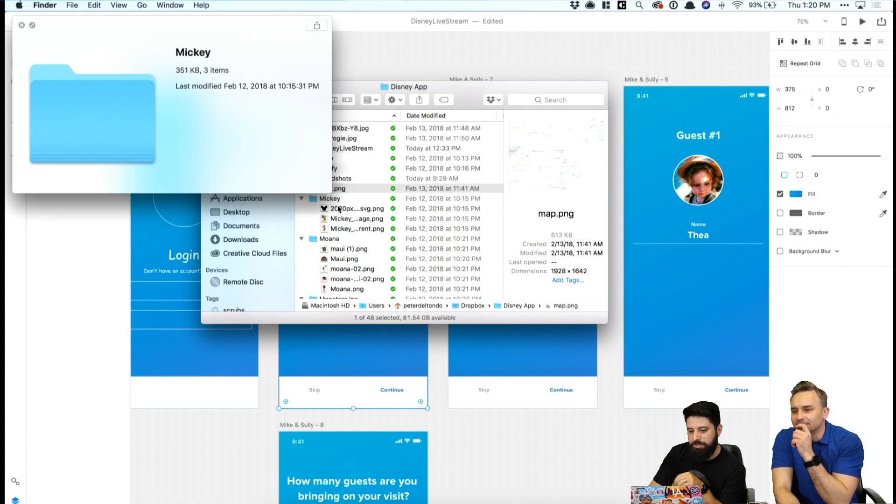
key(space)
Examine the Toy Story images and the other character folders for a suitable illustration.
scroll(339, 192, down, 1)
scroll(340, 192, down, 10)
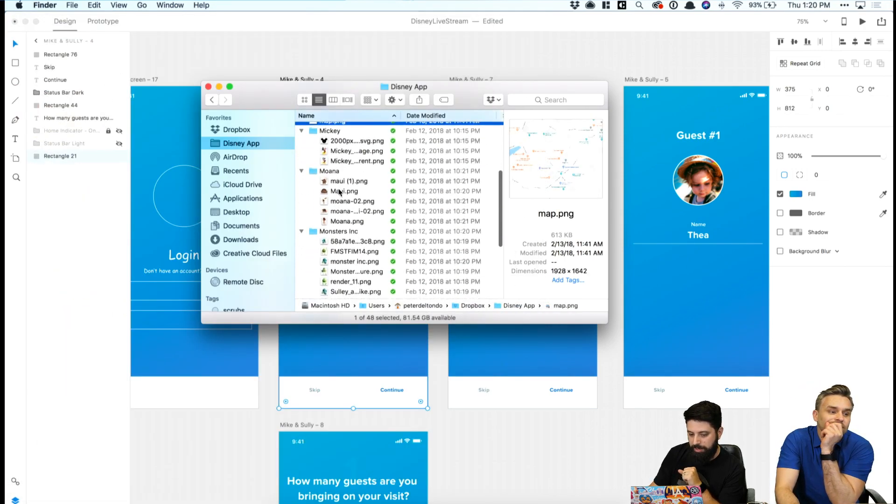
scroll(339, 191, down, 1)
click(344, 243)
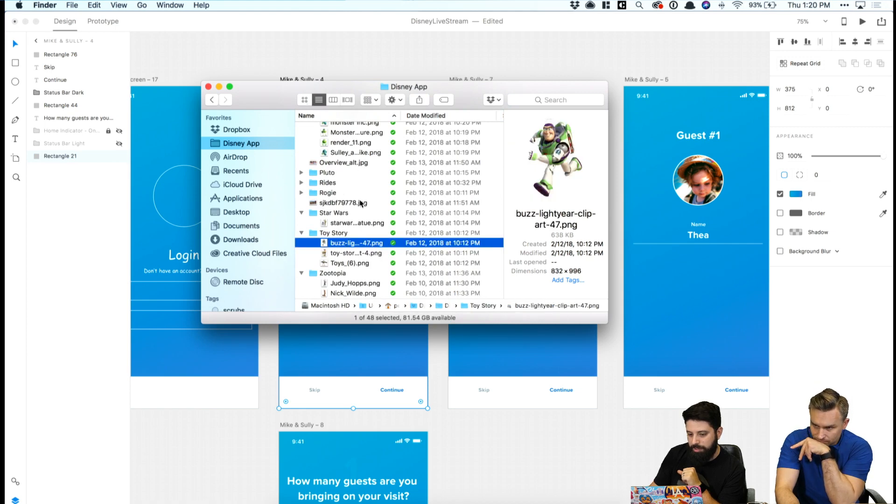
key(Down)
key(Down)
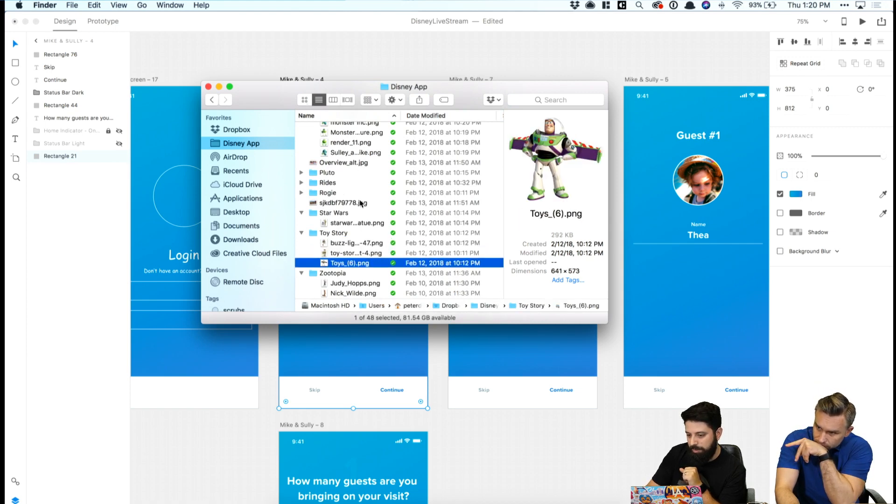
scroll(364, 201, up, 10)
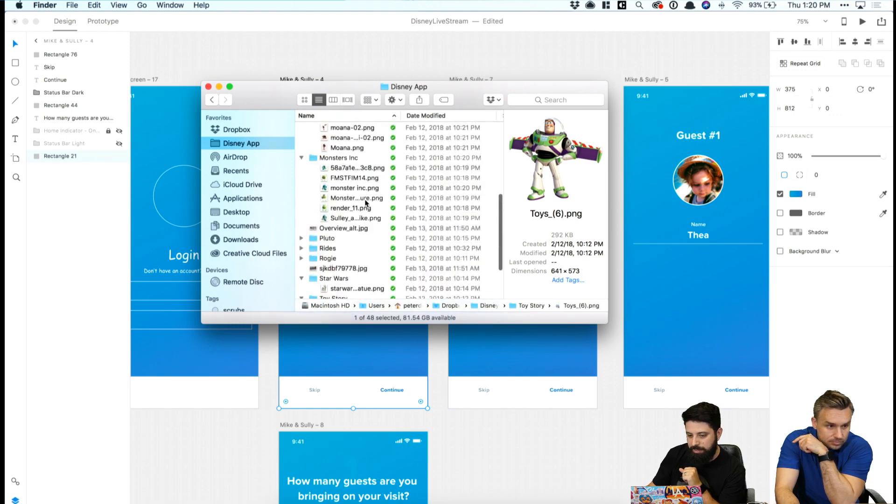
scroll(355, 192, up, 4)
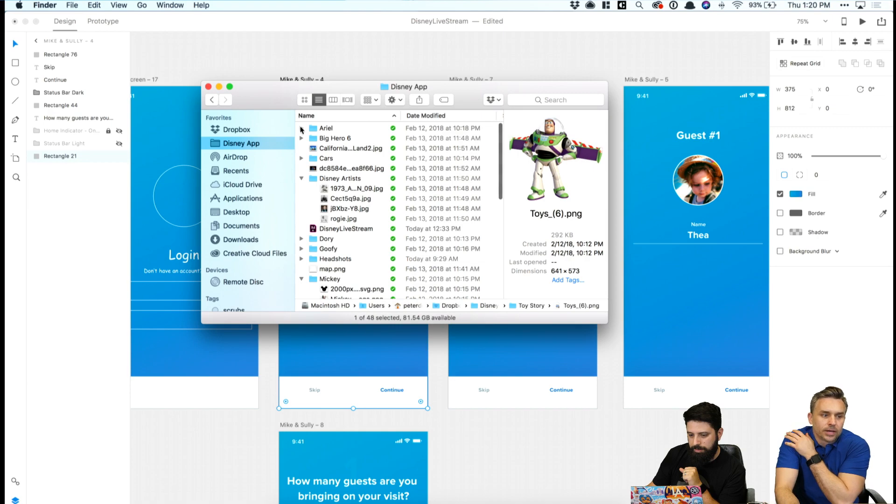
scroll(346, 210, down, 8)
scroll(352, 215, down, 5)
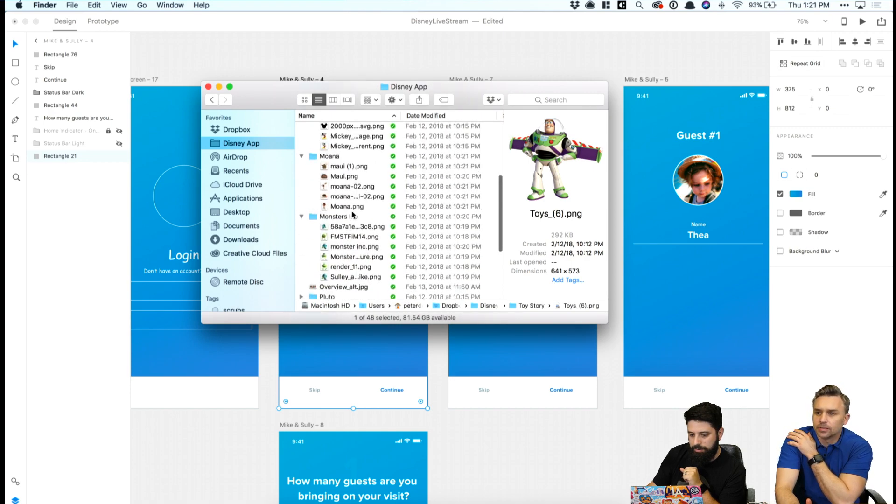
scroll(353, 214, up, 5)
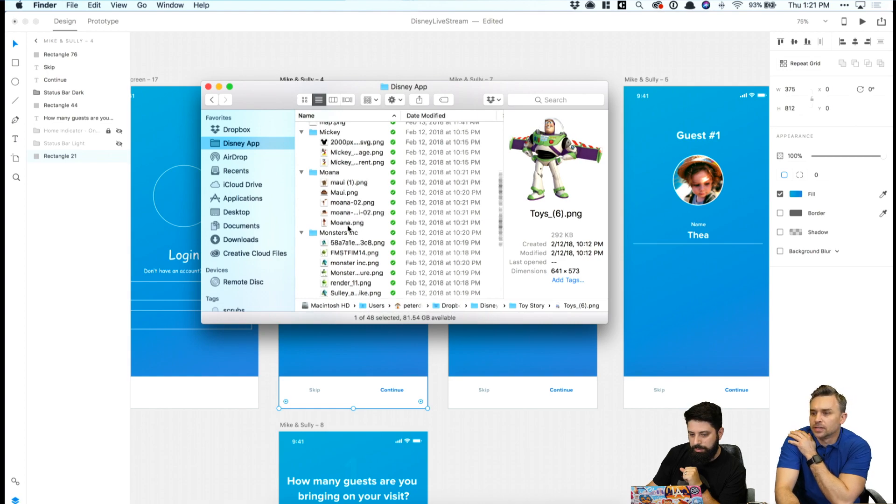
scroll(347, 228, down, 8)
Bring buzz-lightyear-clip-art-47.png from the Toy Story folder into the DisneyLiveStream design and cut it from artboard Mike & Sully – 7.
click(346, 223)
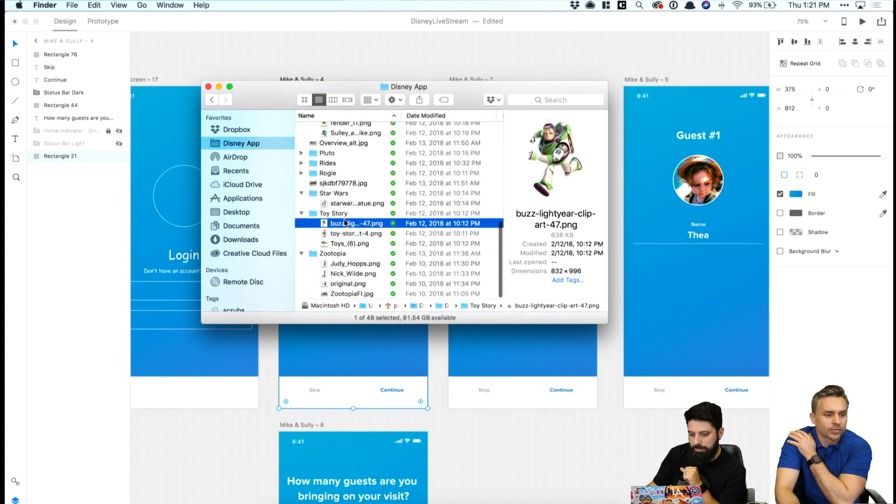
drag(268, 94, 588, 135)
drag(659, 264, 467, 220)
drag(456, 139, 393, 189)
key(cmd+x)
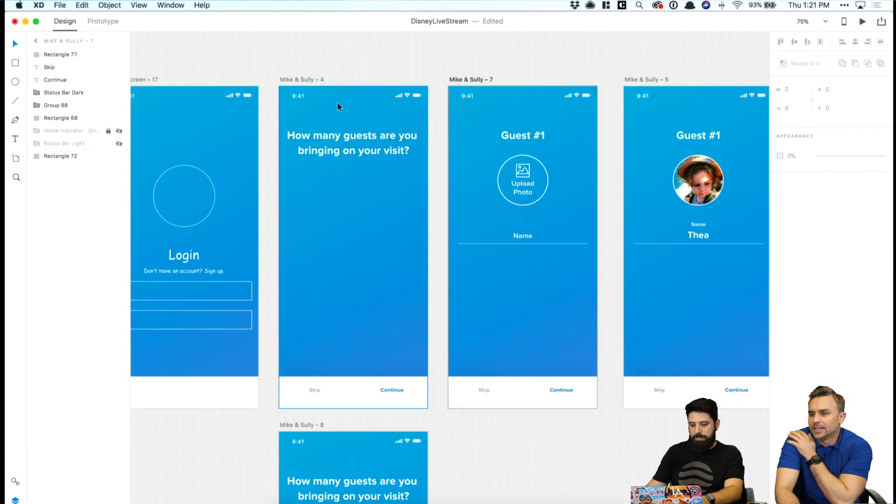
Paste the Buzz Lightyear image into artboard Mike & Sully – 4 and scale it to 504 by 604.
click(295, 79)
key(cmd+v)
drag(286, 209, 400, 210)
drag(517, 95, 453, 142)
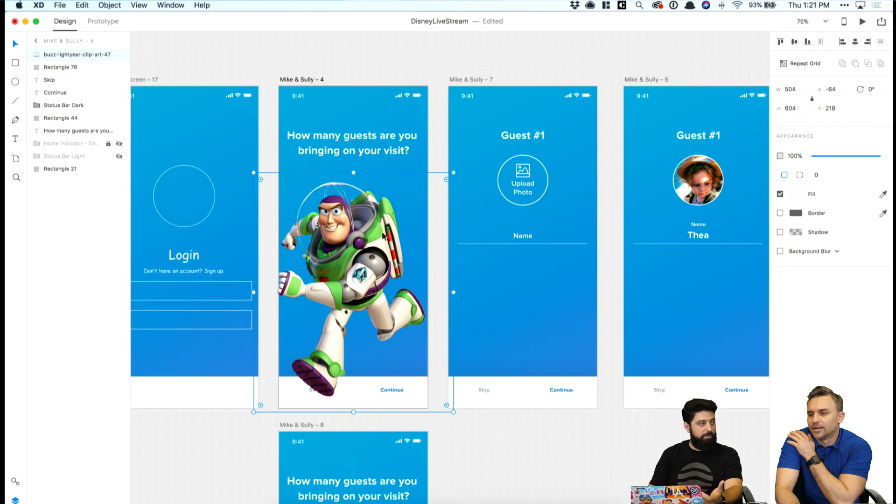
Move the Buzz image behind the question text, directly above the background rectangle, and scale it to 435 by 521.
drag(382, 235, 424, 179)
key(super+bracketleft)
key(super+bracketleft)
key(super+bracketleft)
key(super+bracketleft)
key(super+bracketleft)
key(super+bracketleft)
key(super+bracketleft)
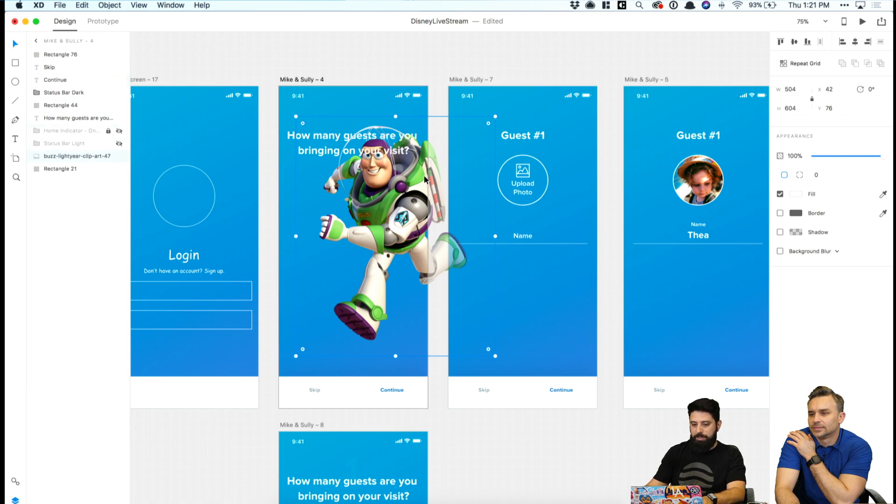
drag(496, 116, 471, 143)
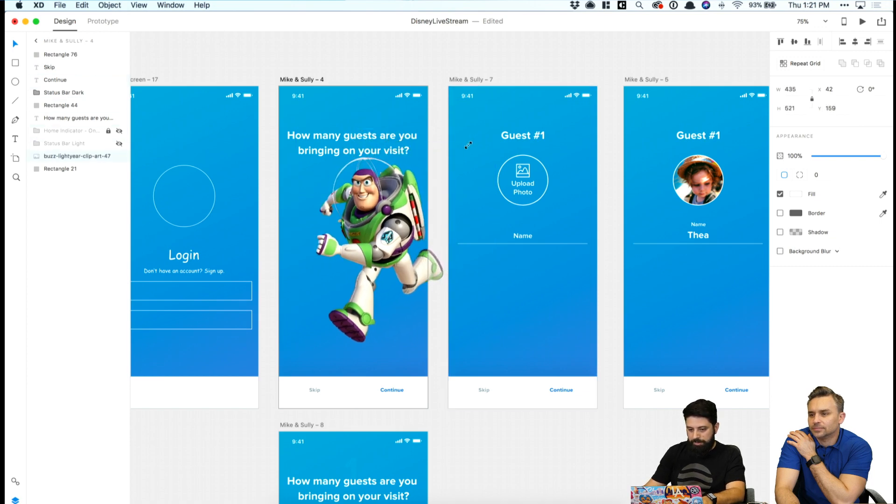
Left-align the question text on Mike & Sully – 4 and move it up to Y 71.
click(392, 137)
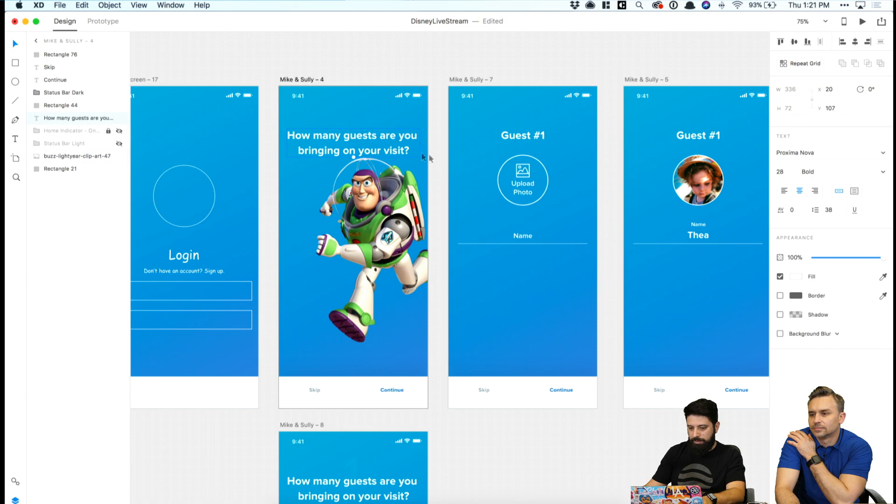
key(super+shift+l)
click(420, 143)
click(385, 135)
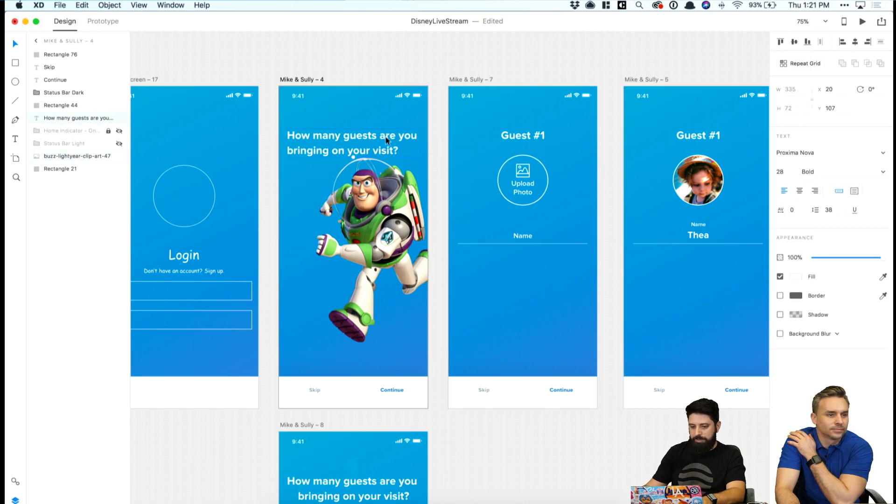
drag(386, 138, 386, 251)
mouse_move(387, 217)
mouse_down()
mouse_move(387, 171)
mouse_move(387, 206)
mouse_up()
click(391, 264)
drag(391, 263, 391, 135)
Scale the Buzz image down further and shift it up so it runs off the artboard's right edge.
click(392, 185)
drag(297, 345, 326, 310)
drag(371, 258, 388, 235)
Convert the question text to area text, try narrowing its box to 169 by 192, and undo the narrowing.
click(313, 135)
click(854, 191)
drag(422, 144, 355, 190)
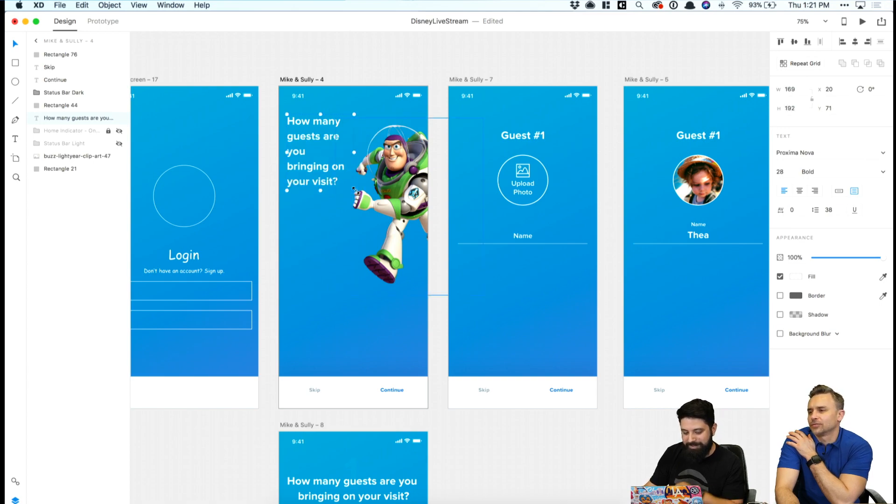
key(super+z)
Draw a white 225 by 145 ellipse over the question text at X 20, Y 62, and remove its border.
key(super+plus)
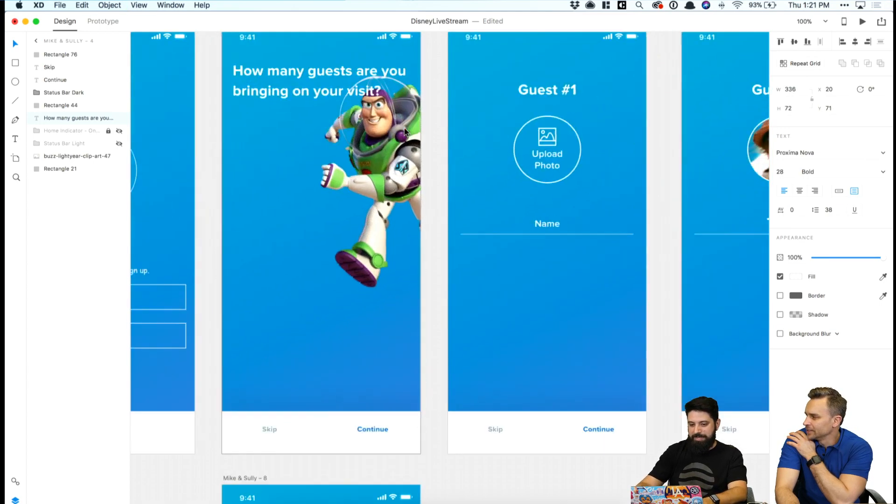
scroll(405, 133, up, 2)
scroll(405, 132, left, 3)
scroll(405, 132, up, 1)
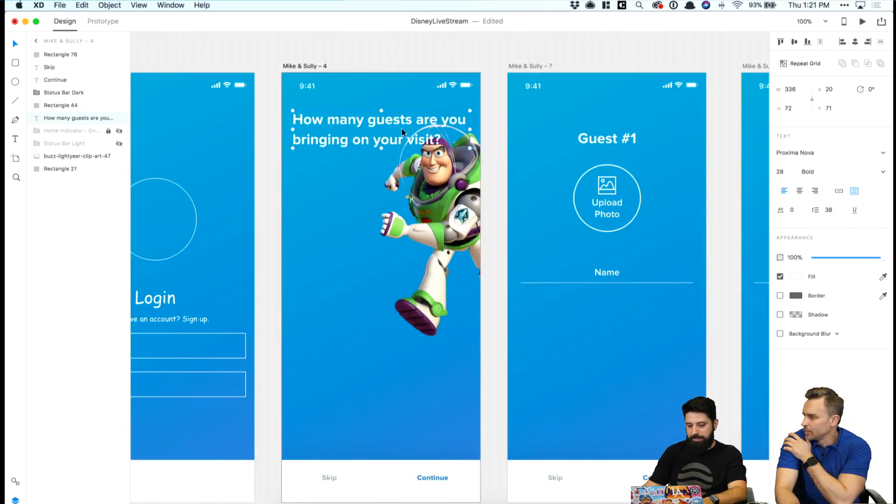
key(e)
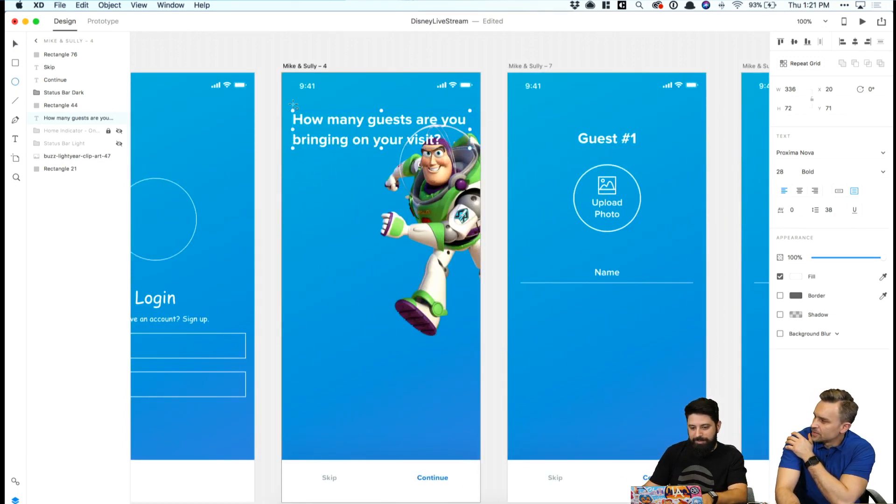
drag(297, 102, 417, 179)
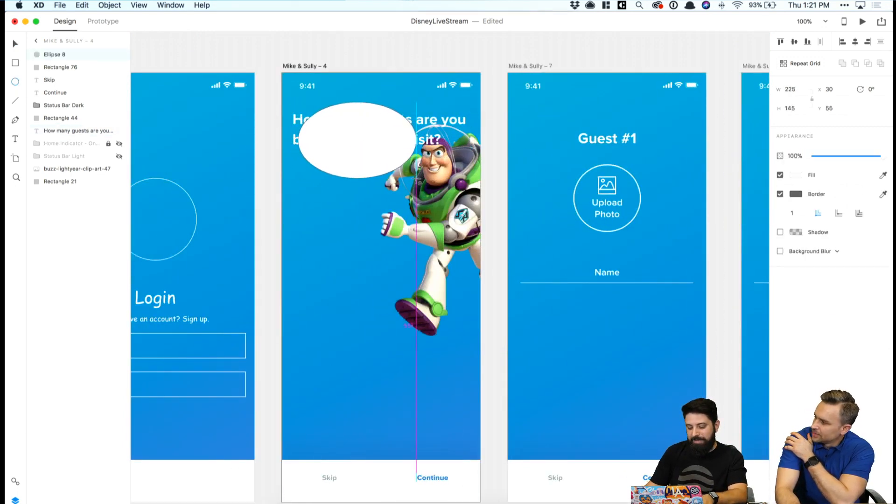
drag(357, 156, 352, 160)
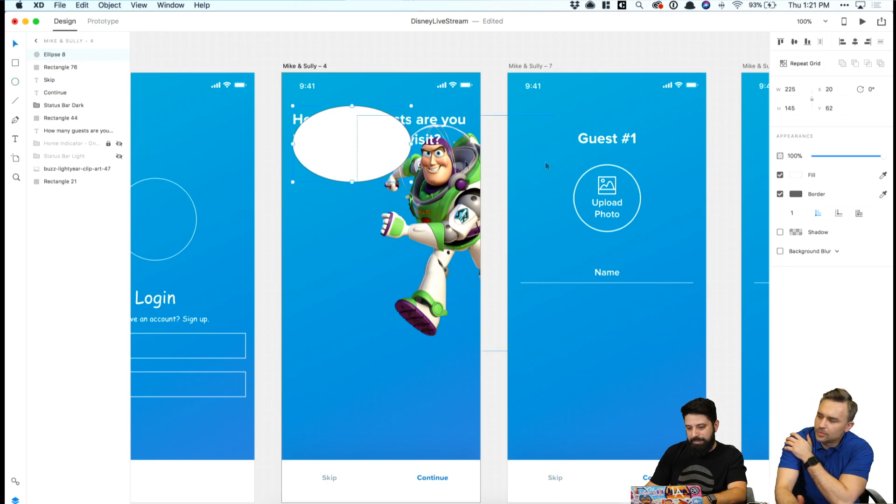
click(780, 194)
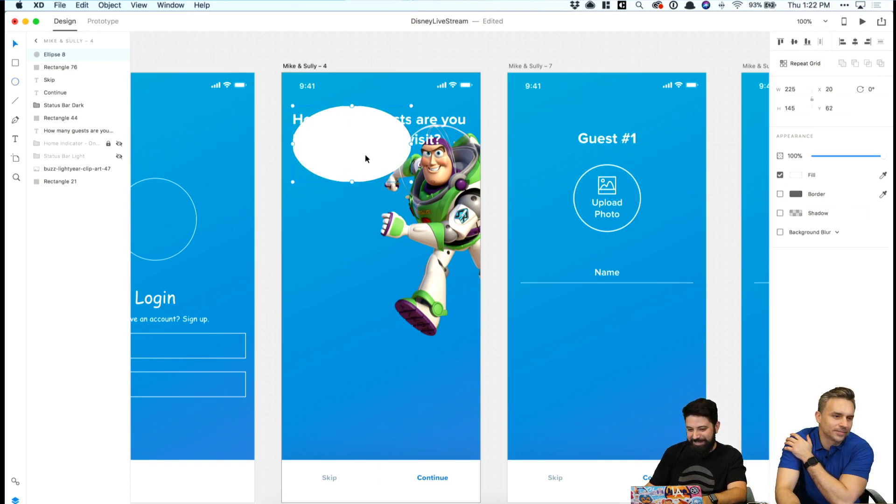
Draw a closed speech-bubble tail from the ellipse's lower right toward Buzz with the Pen tool, giving it a white fill and no border.
click(16, 121)
click(370, 168)
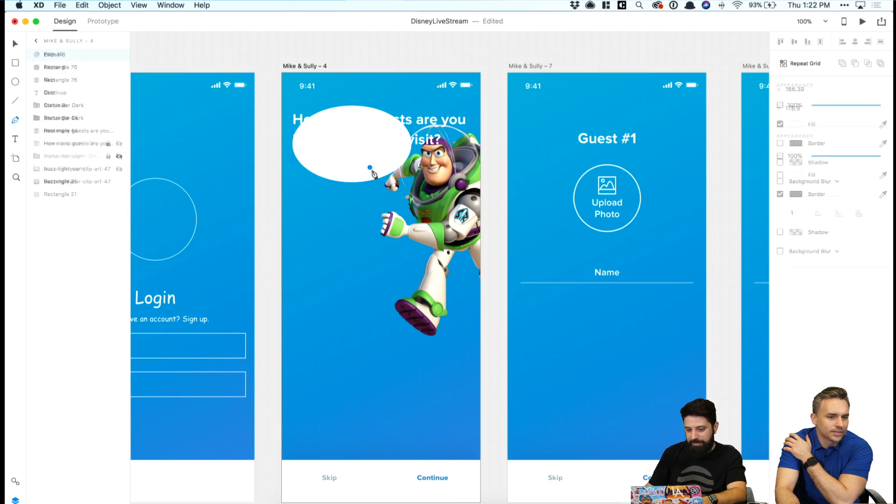
click(391, 190)
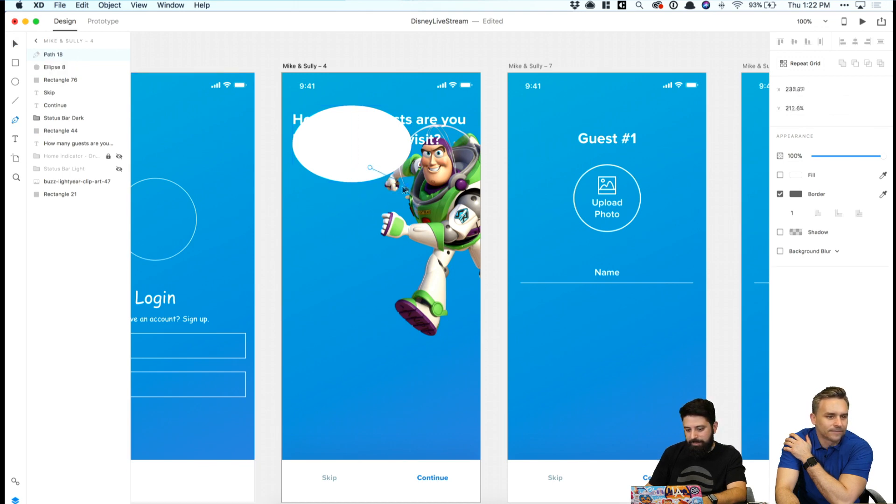
click(404, 185)
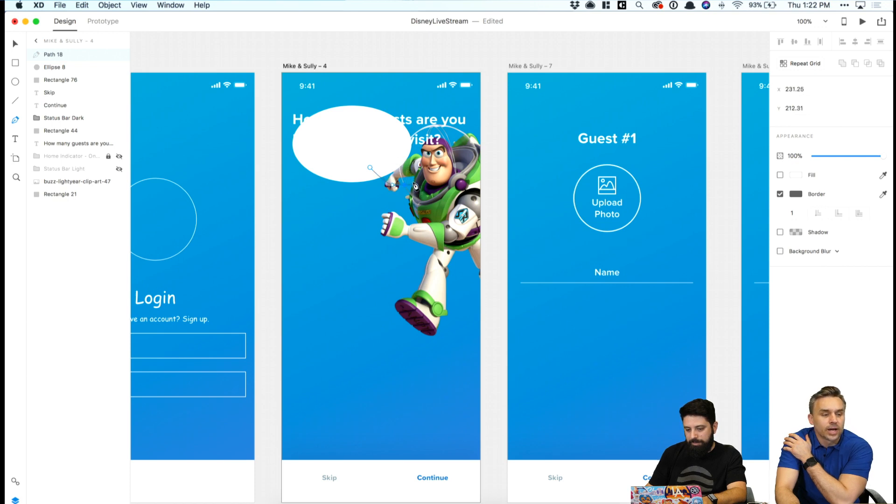
click(391, 173)
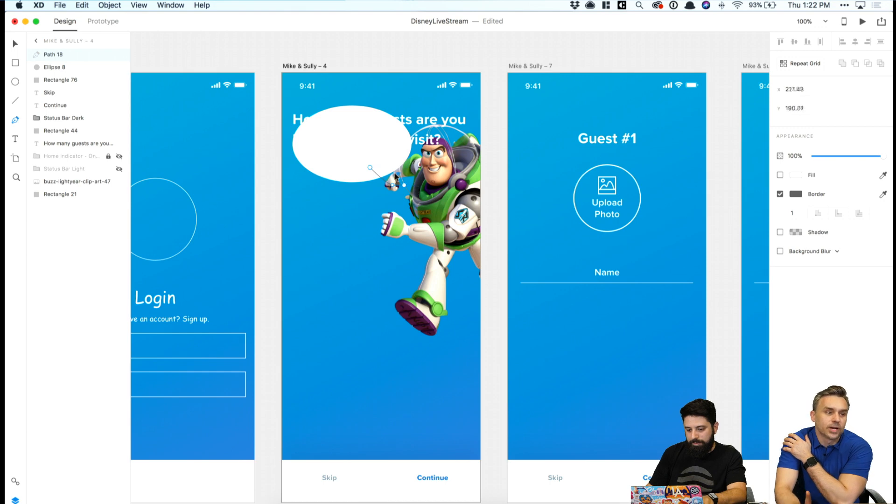
click(370, 167)
key(v)
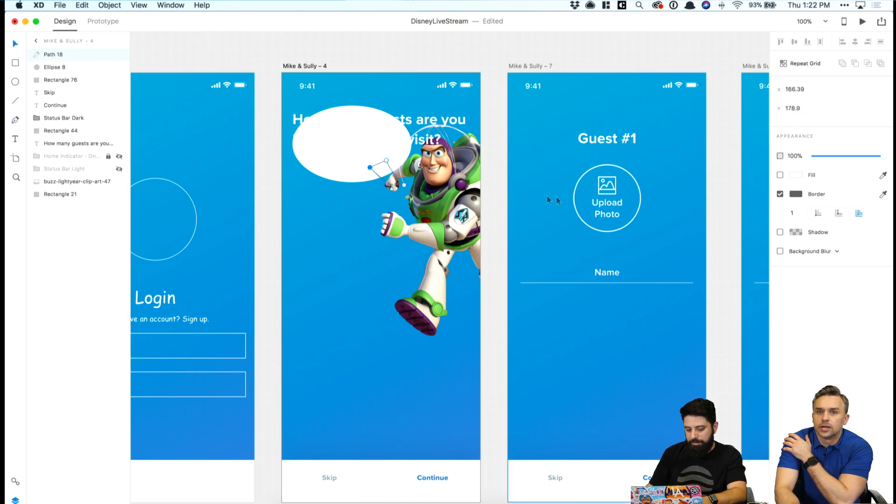
click(780, 193)
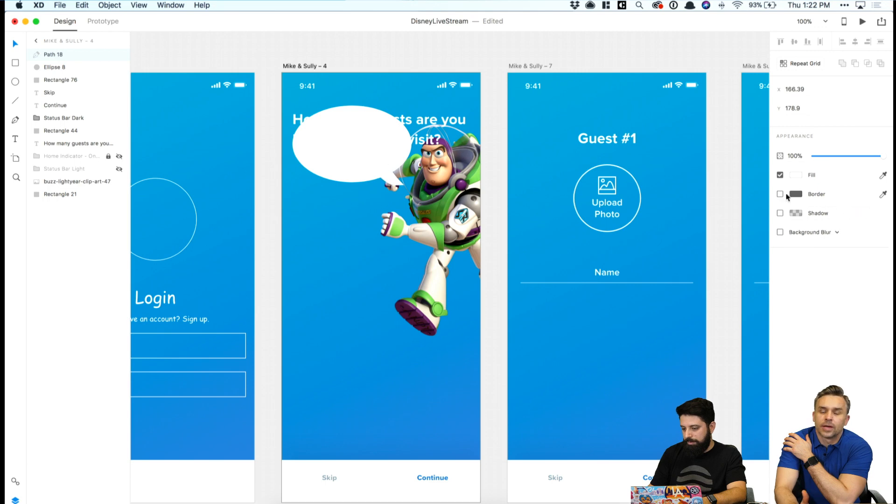
double_click(367, 153)
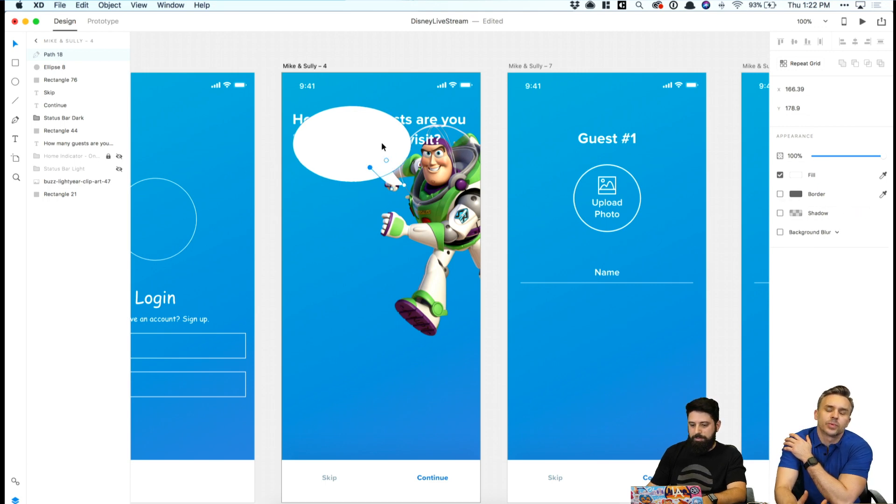
Merge the ellipse and its tail into one speech bubble with a union, and scale the bubble down to about 188 wide.
key(Escape)
shift+click(382, 141)
click(842, 63)
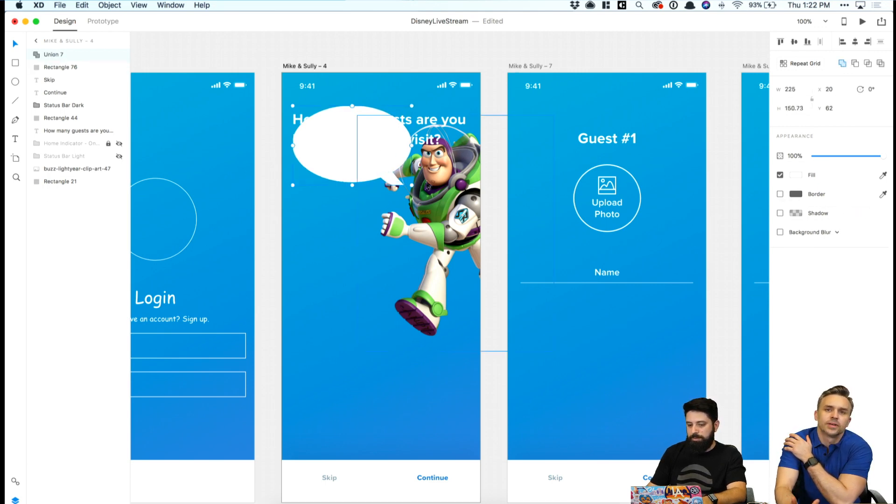
drag(411, 185, 389, 175)
Move Buzz down and left beneath the bubble's tail, and enlarge the image to 428 by 512.
drag(449, 182, 405, 235)
drag(506, 164, 521, 145)
Cut the question text, paste it inside the merged bubble shape, and move it to X 47, Y 77.
click(421, 127)
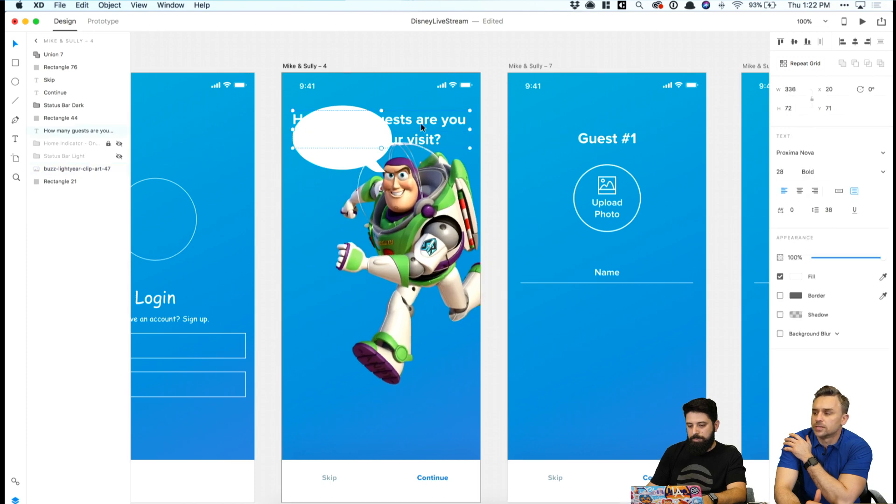
key(super+x)
double_click(346, 126)
key(super+v)
mouse_move(335, 119)
mouse_down()
mouse_move(355, 124)
mouse_move(347, 125)
mouse_up()
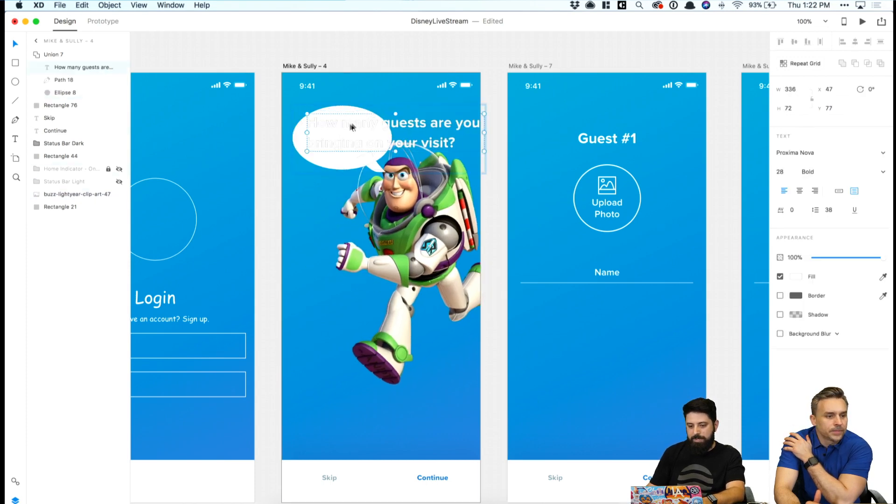
Try filling the question text inside the merged bubble with dark navy #253856, and undo the color change.
click(796, 277)
click(692, 331)
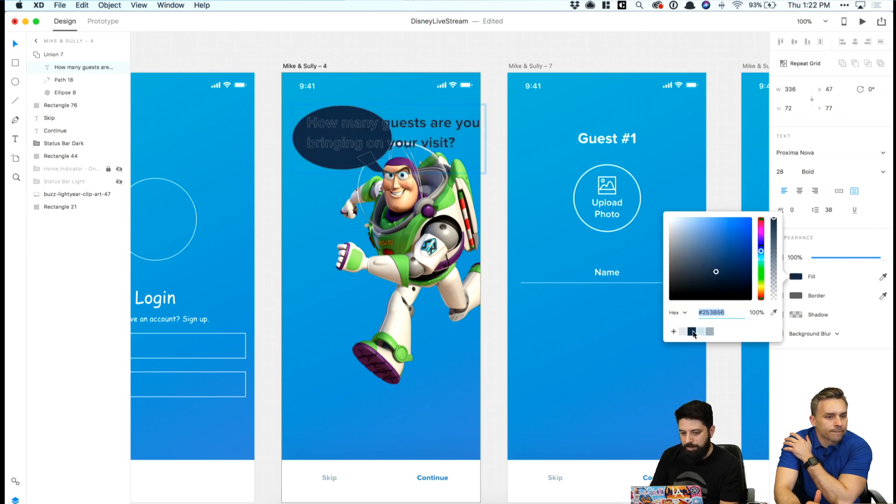
click(510, 123)
key(super+z)
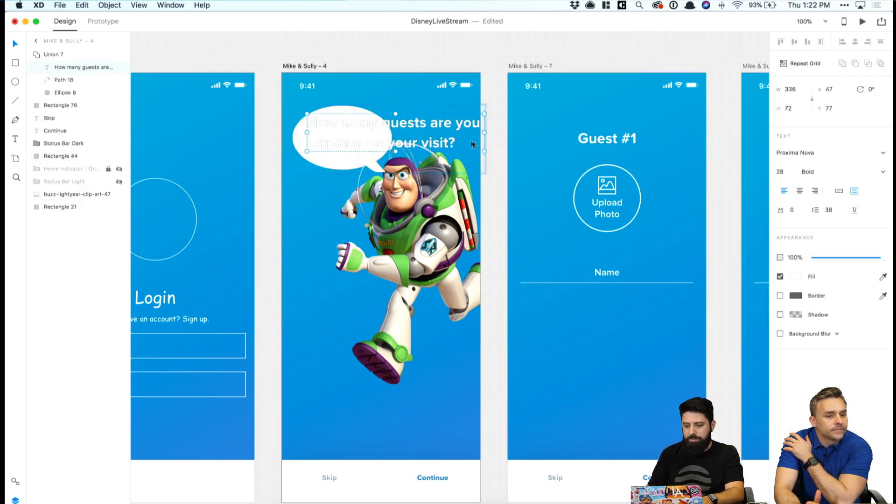
Cut the question text out of the merged bubble shape.
click(461, 125)
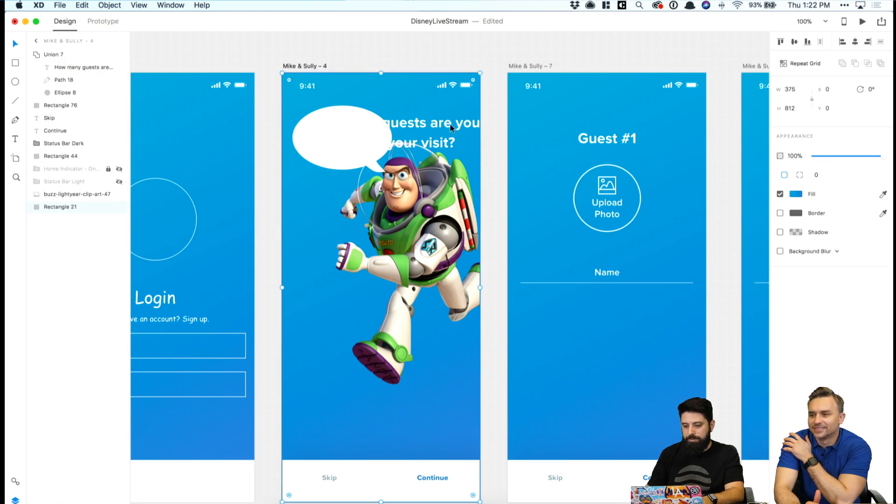
click(478, 126)
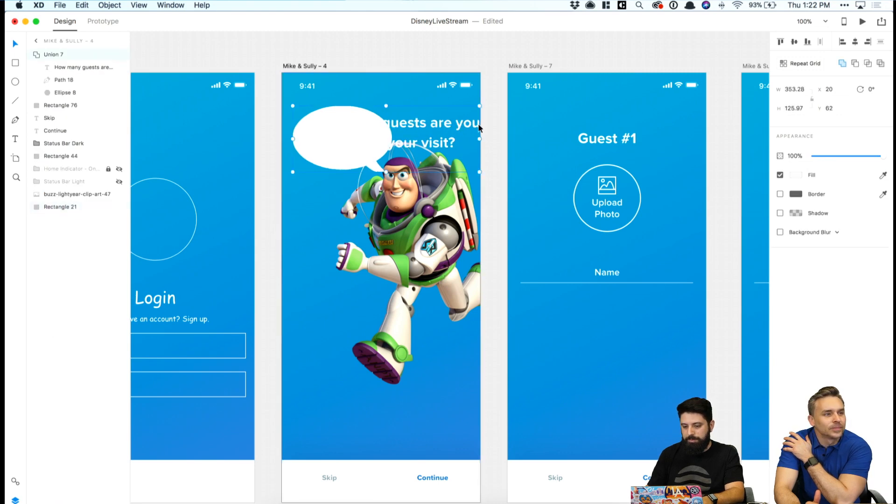
click(67, 68)
Resize the bubble's ellipse to about 270 by 112 and shift the tail left and up along its lower edge.
click(343, 113)
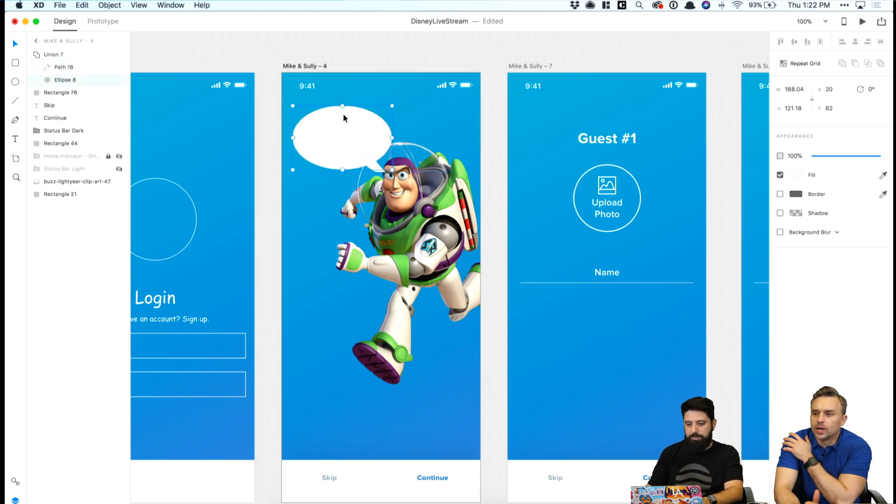
drag(392, 139, 435, 138)
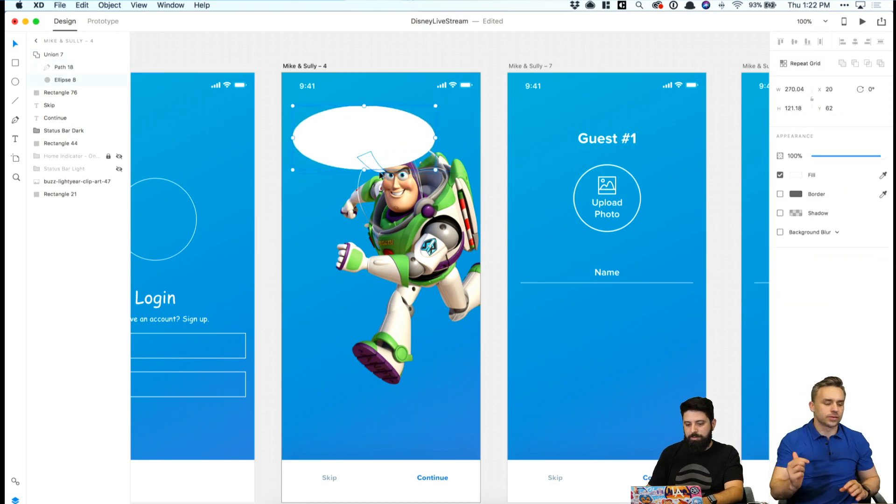
drag(381, 173, 359, 179)
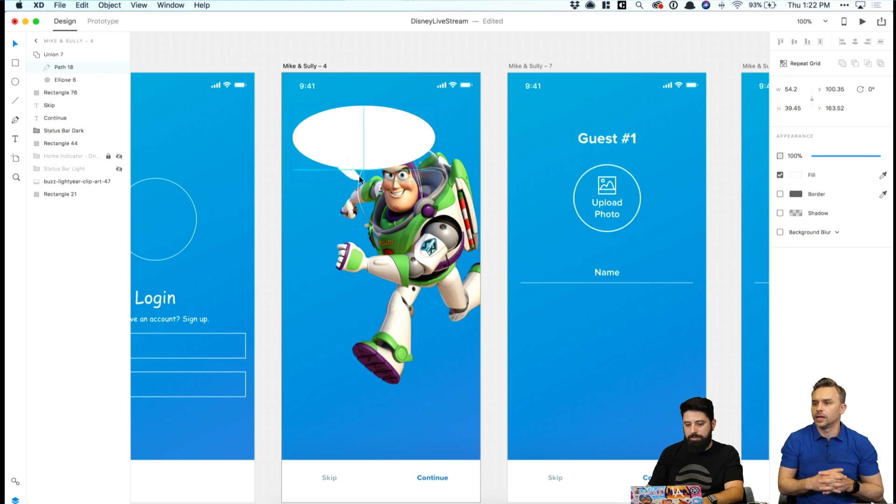
click(385, 145)
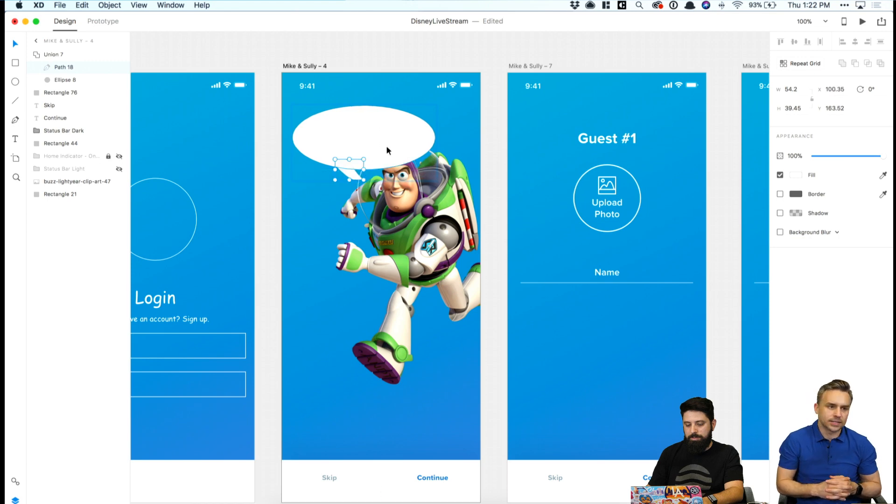
click(357, 161)
drag(357, 161, 356, 154)
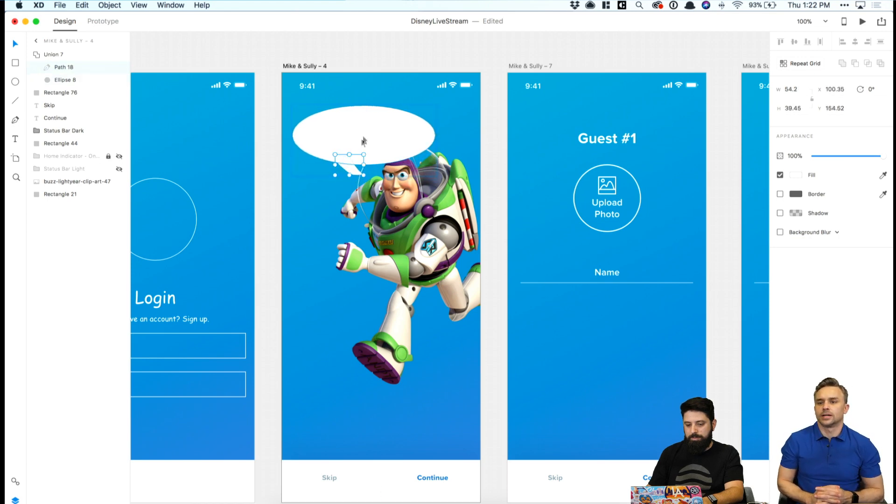
Paste the question text above the bubble as a separate layer and fill it with dark navy #253856.
click(364, 136)
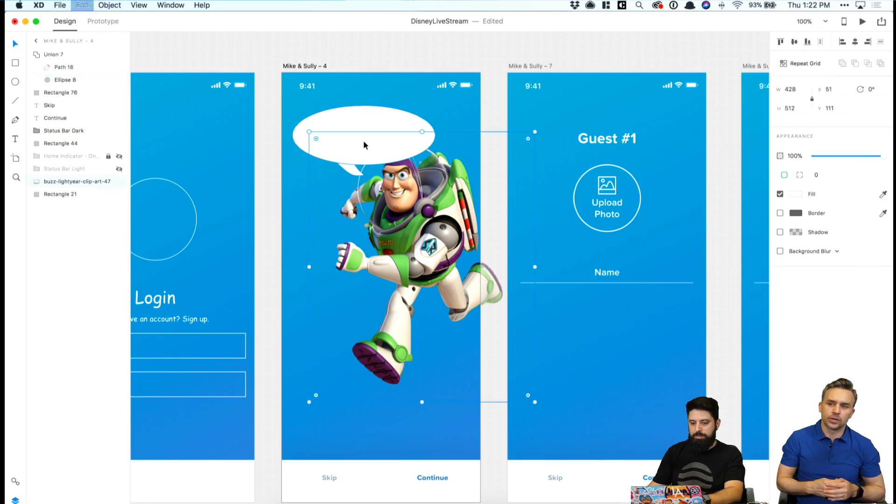
key(super+v)
click(795, 279)
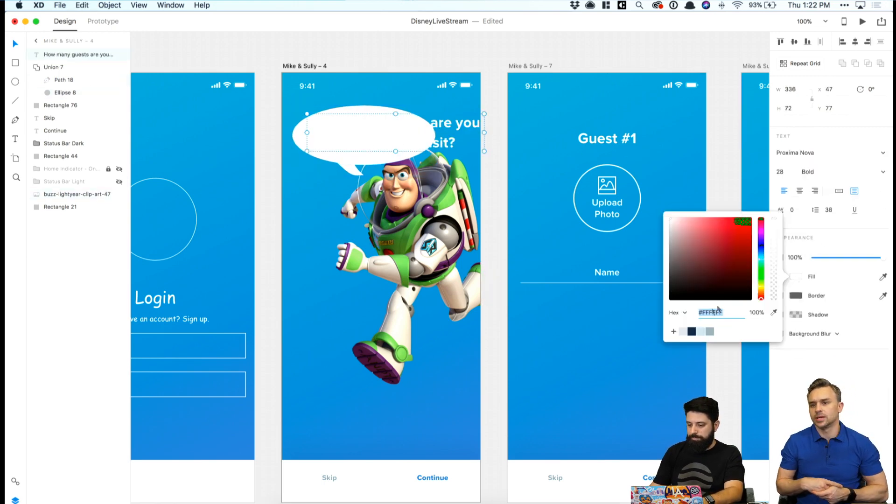
click(692, 330)
click(393, 127)
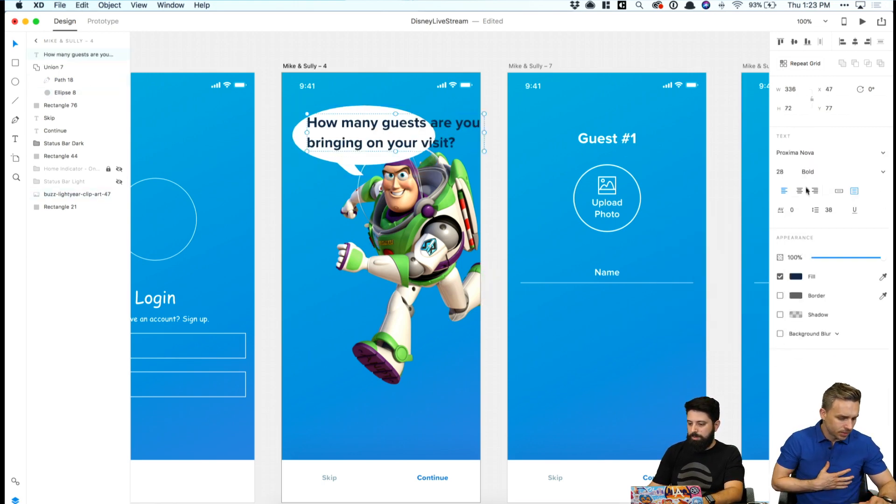
Set the question text to size 18 with line spacing 26, and nudge it into place inside the bubble.
text(18)
key(Return)
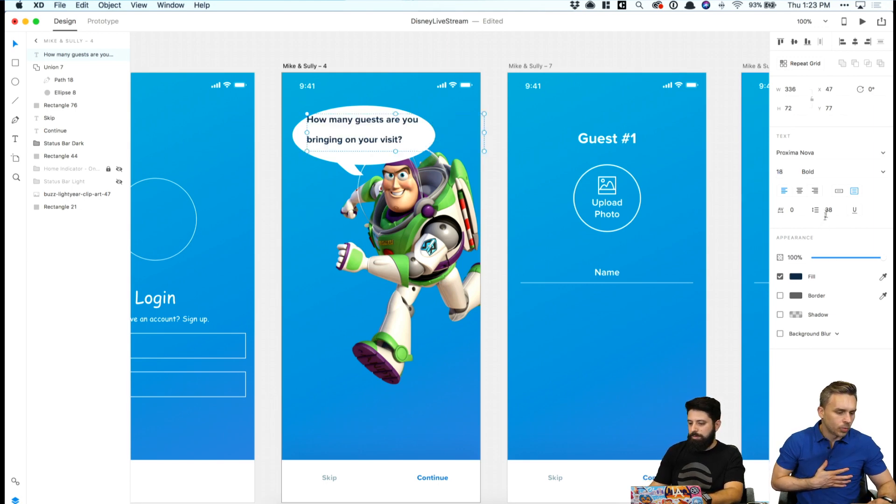
click(830, 209)
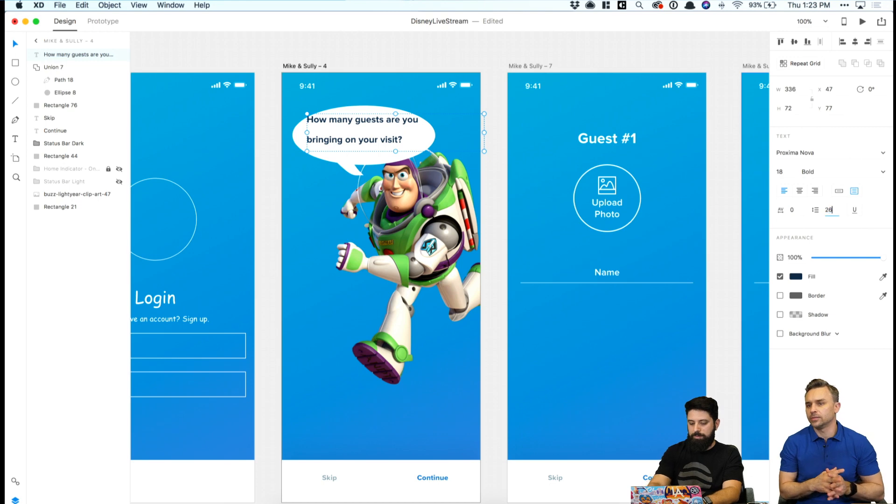
text(26)
key(Return)
drag(398, 139, 400, 143)
Copy the white card's appearance from the favorites screen onto the bubble's ellipse, adding a shadow of X 0, Y 24, B 32.
click(377, 109)
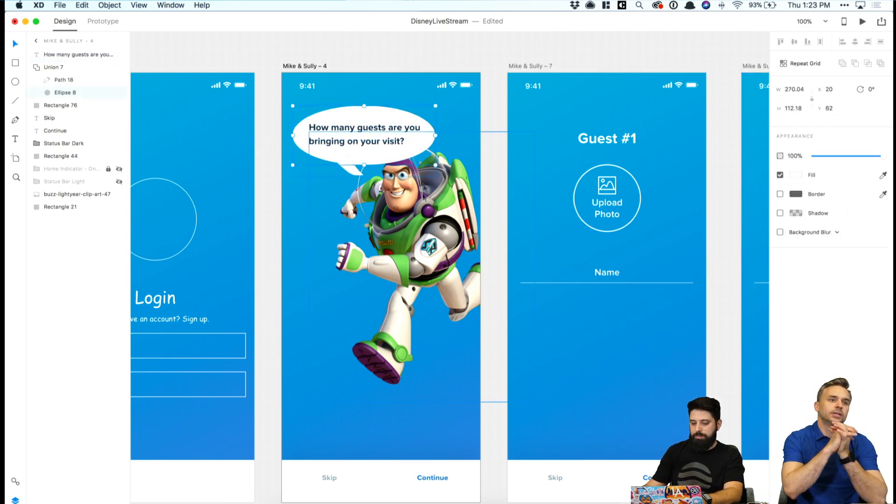
scroll(443, 280, right, 10)
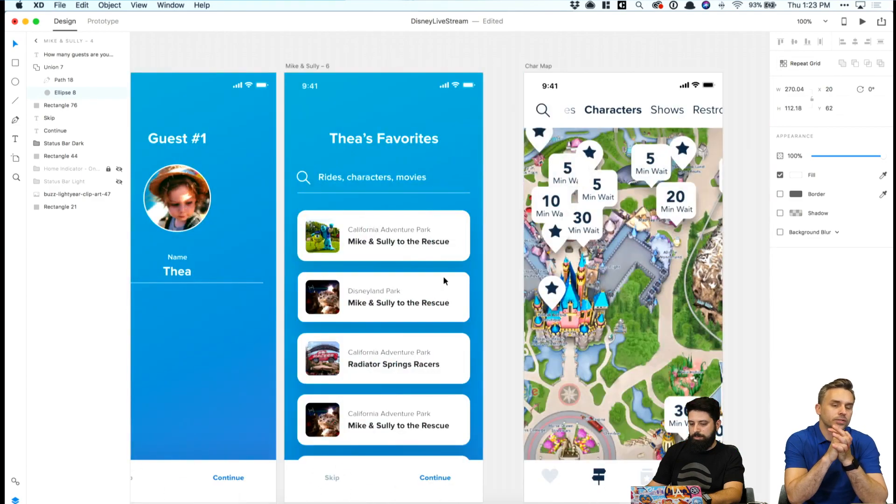
click(450, 256)
scroll(468, 246, left, 12)
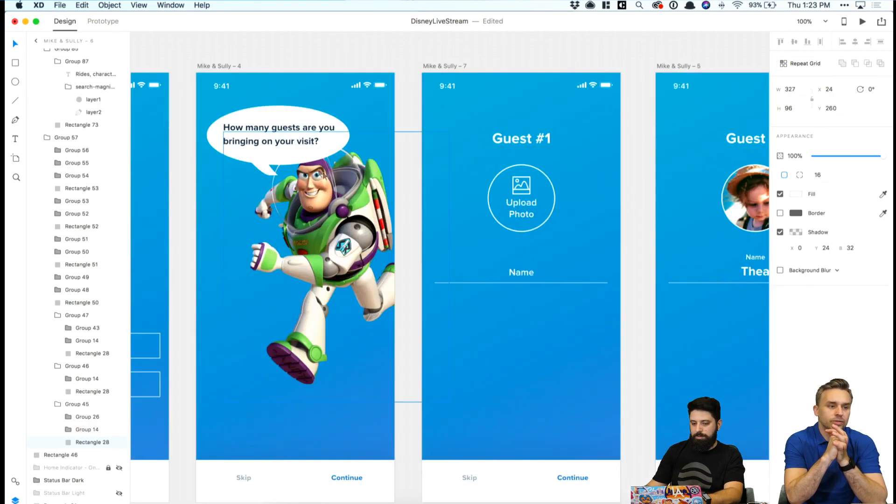
click(280, 164)
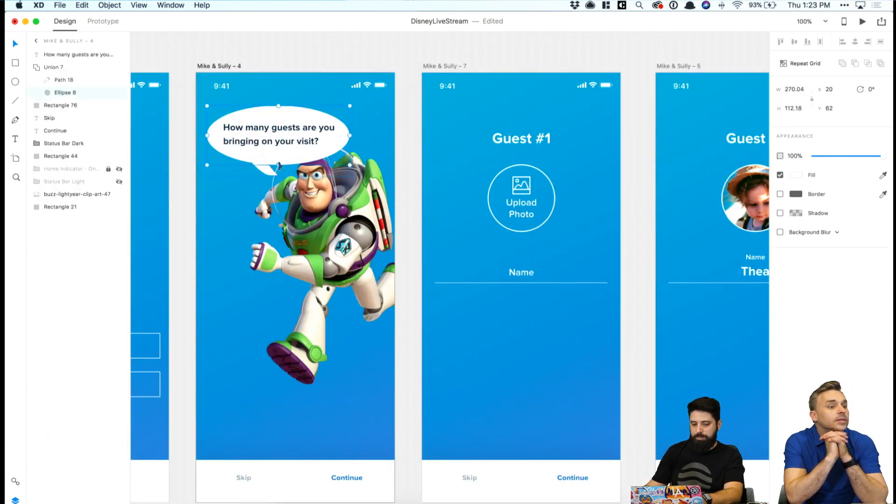
key(super+c)
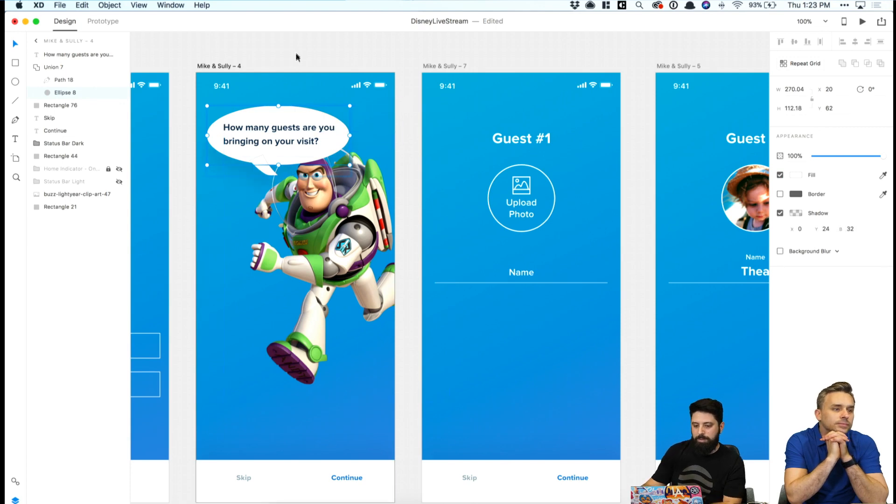
Shift the speech bubble and its text slightly left, and reposition Buzz beneath it at X 46, Y 121.
click(298, 55)
drag(325, 188, 334, 202)
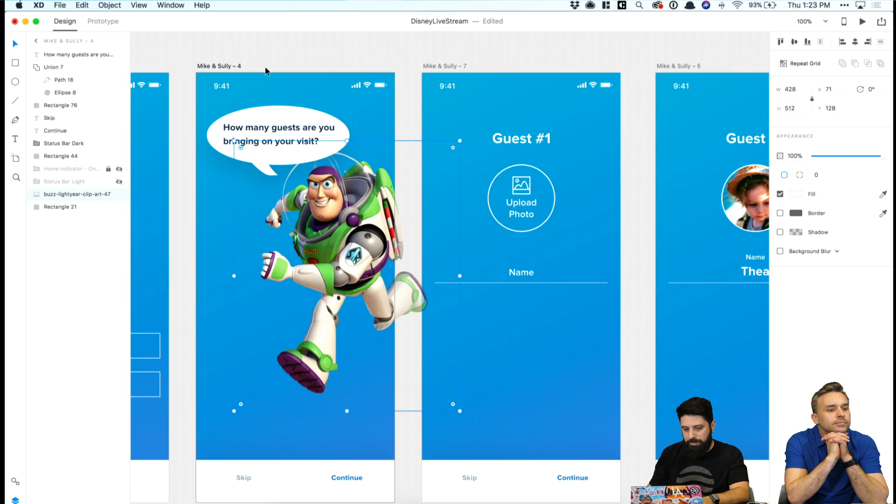
click(299, 60)
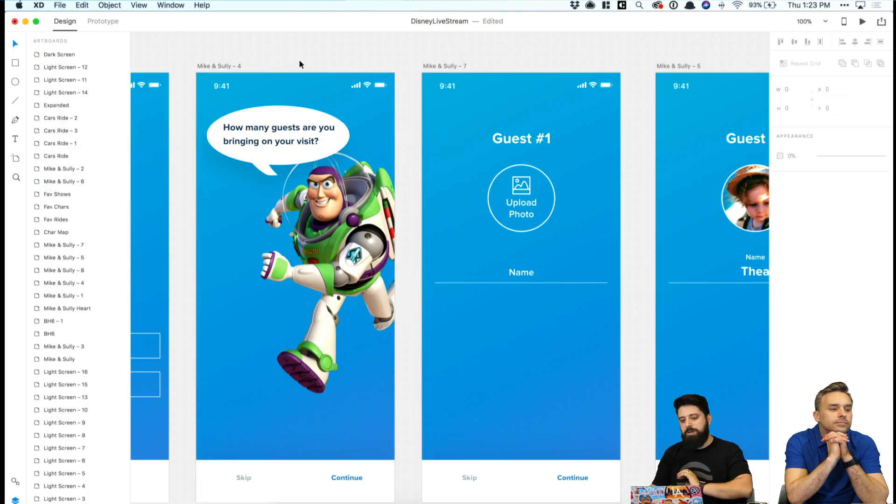
click(291, 114)
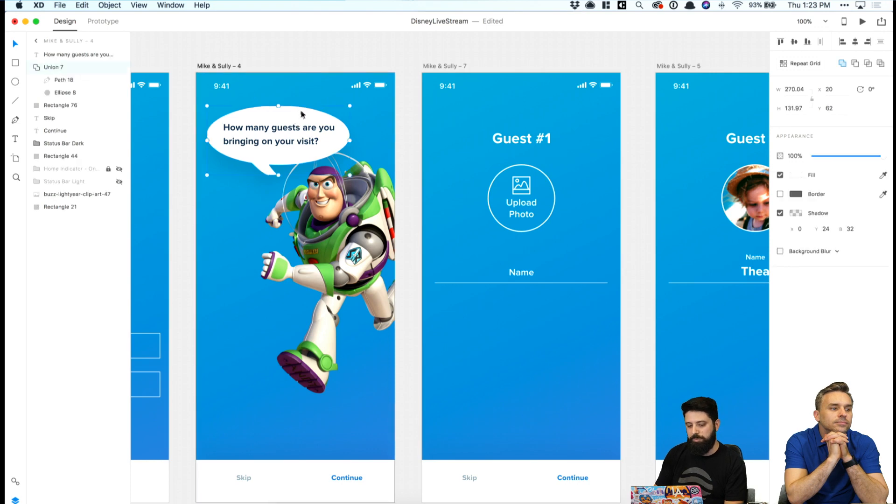
drag(337, 250, 295, 248)
click(279, 116)
shift+click(279, 114)
mouse_move(280, 114)
mouse_down()
mouse_move(279, 100)
mouse_move(271, 103)
mouse_move(289, 120)
mouse_move(273, 116)
mouse_up()
drag(295, 215, 326, 217)
Copy the large white 3 from the Mike & Sully – 8 artboard.
scroll(342, 196, down, 15)
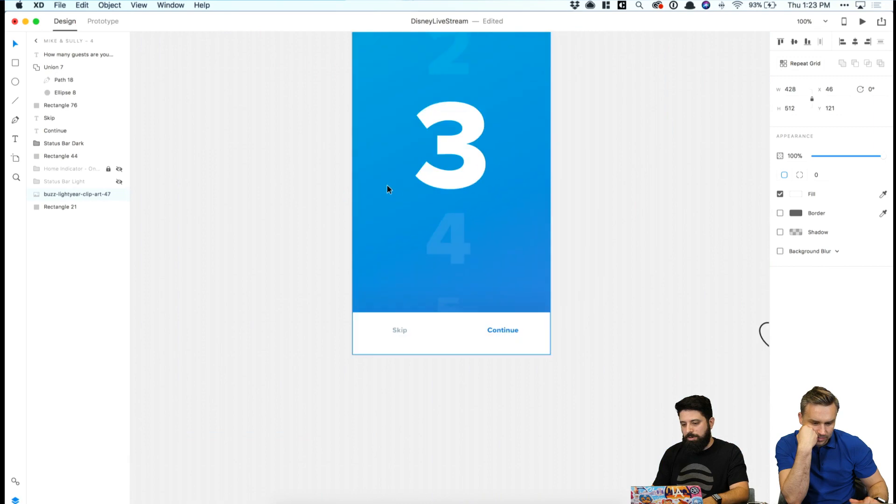
double_click(458, 156)
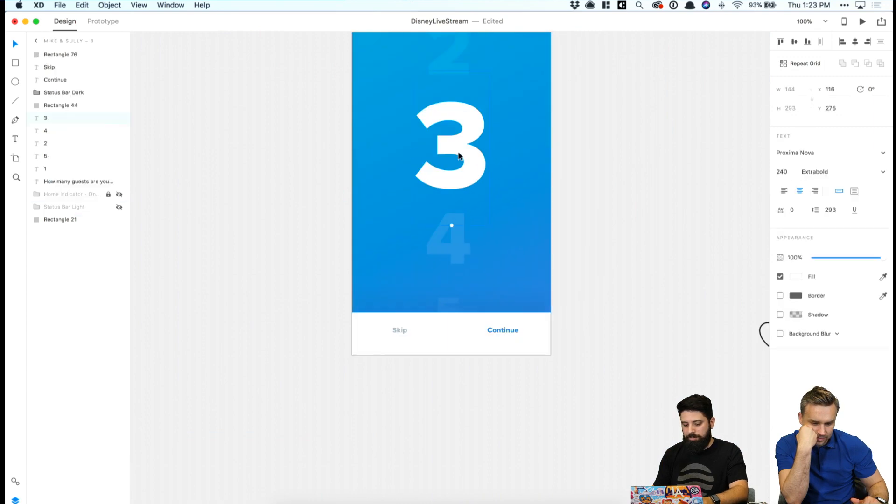
scroll(460, 157, up, 8)
scroll(459, 154, up, 5)
Scale Buzz down to 361 by 432 and place the image at X 64, Y 166.
click(463, 189)
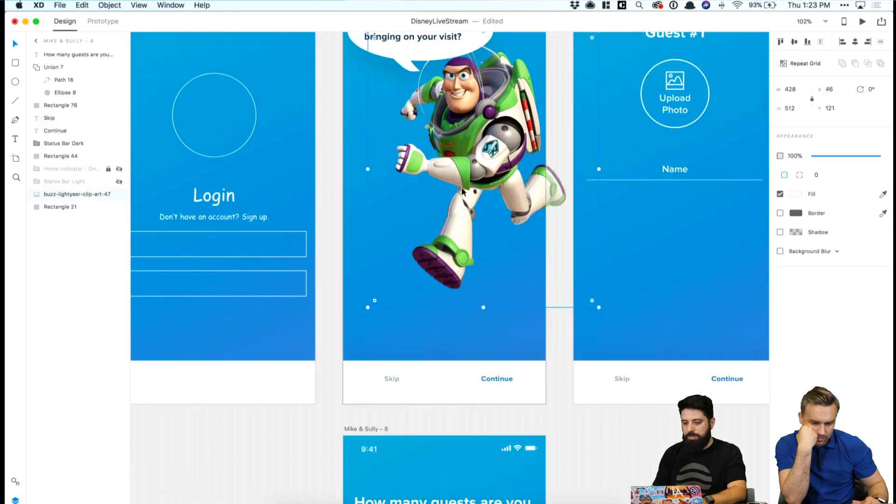
drag(377, 304, 401, 272)
drag(472, 119, 447, 142)
Paste the 3 below Buzz's feet with font size 180, positioned at X 134, Y 531.
key(super+v)
drag(455, 186, 445, 281)
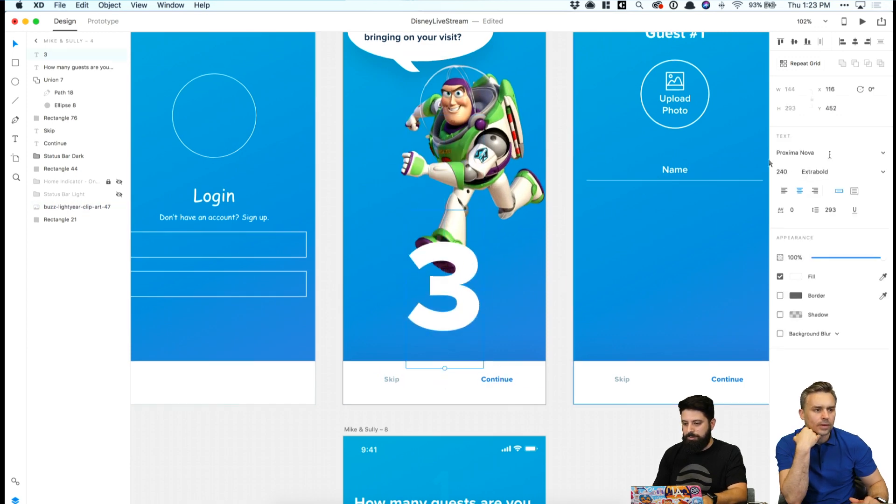
click(782, 171)
text(180)
key(Return)
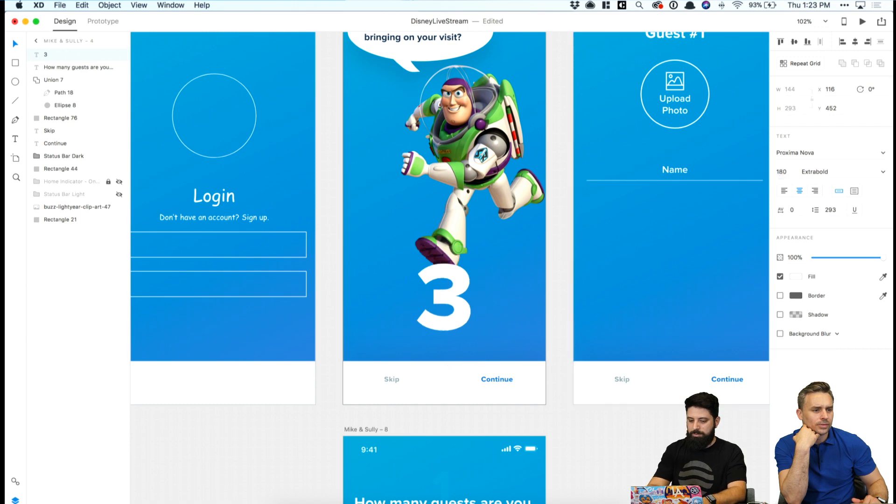
drag(462, 284, 464, 296)
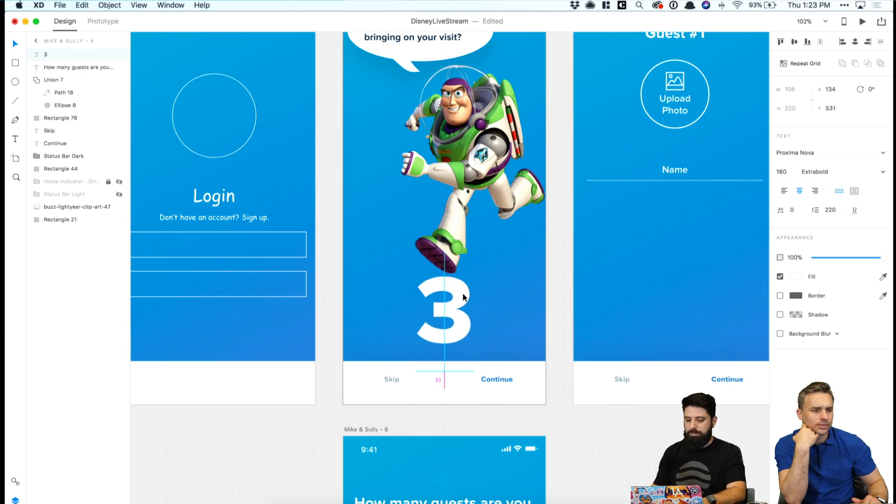
Scale Buzz down to 336 by 402 and shift the image right toward the artboard's edge.
click(507, 232)
scroll(506, 232, up, 1)
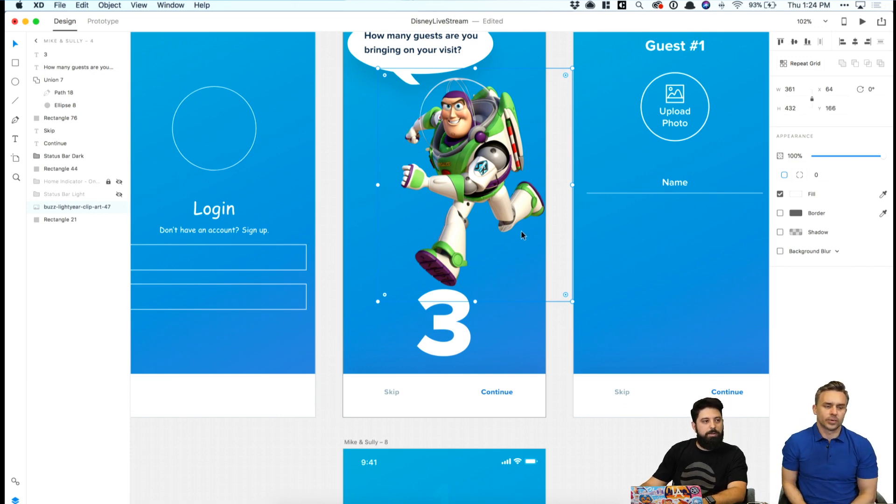
drag(573, 302, 559, 286)
drag(465, 178, 478, 178)
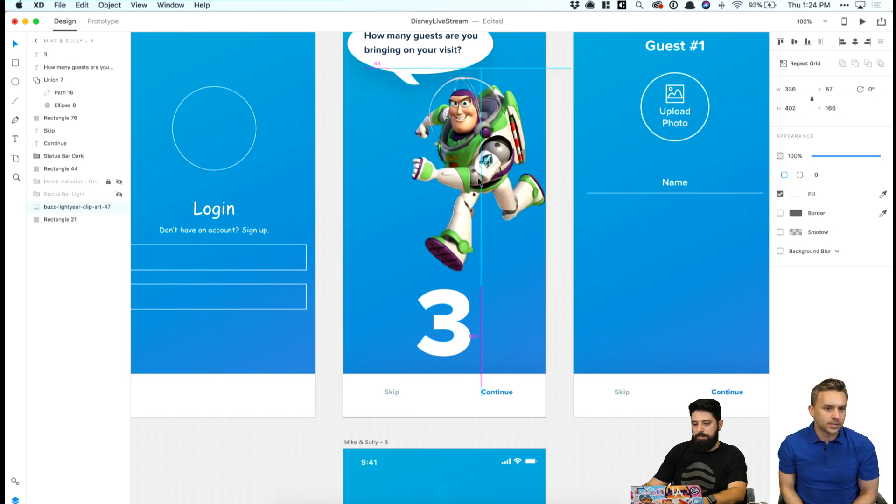
Lower the speech bubble and its text against the artboard's left edge, and move Buzz right to X 98, Y 166.
scroll(478, 177, up, 5)
drag(348, 112, 415, 133)
mouse_move(474, 244)
mouse_down()
mouse_move(466, 241)
mouse_move(481, 246)
mouse_up()
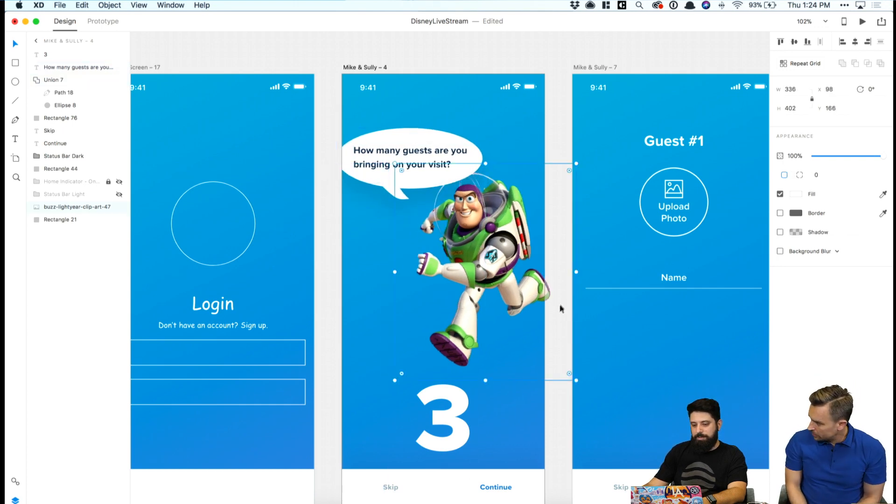
Set the large 3 below Buzz to font size 144.
click(542, 421)
click(451, 411)
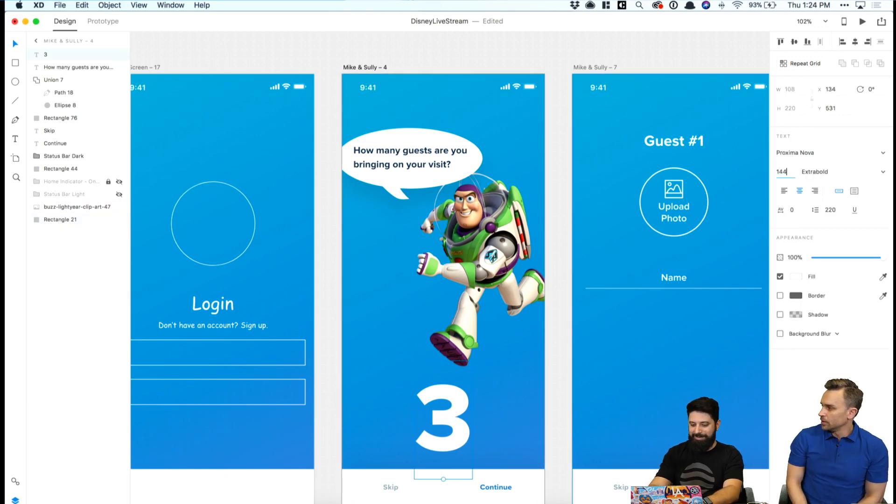
text(144)
key(Return)
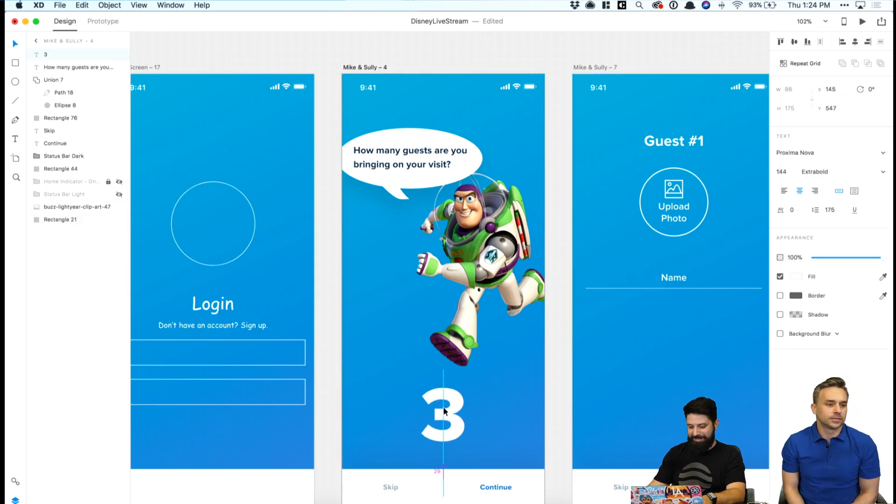
Duplicate the 3 to its right with font size 64, and raise the copy to Y 593 to centre it beside the original.
alt+drag(443, 421, 508, 410)
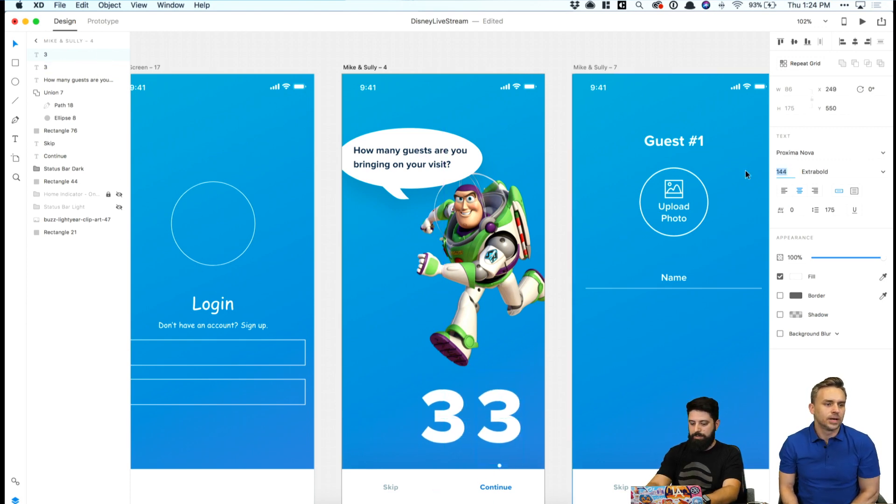
text(4)
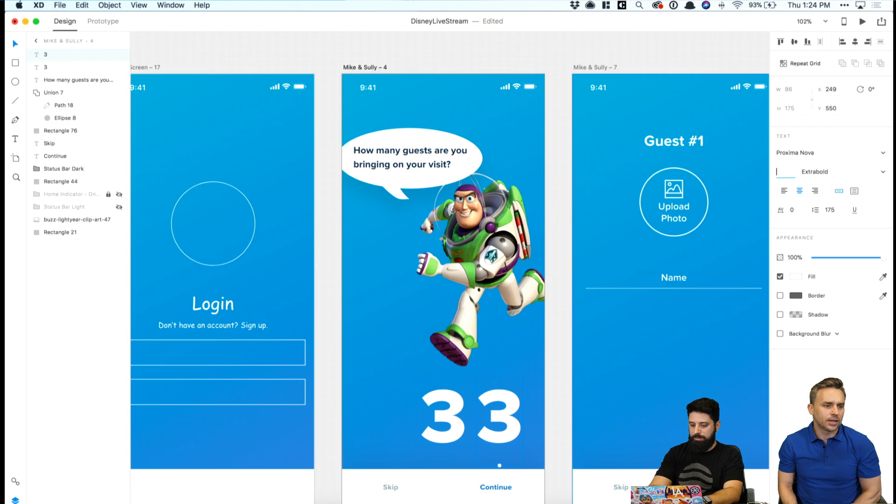
text(4)
key(Return)
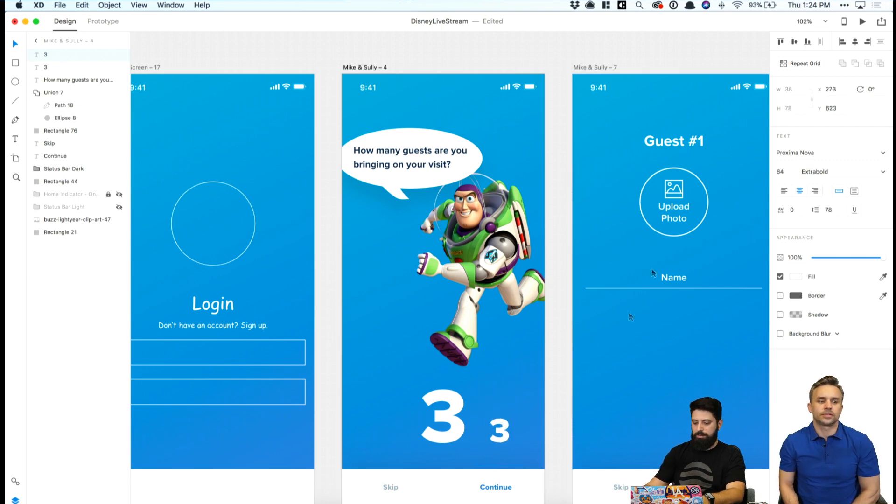
drag(506, 430, 504, 416)
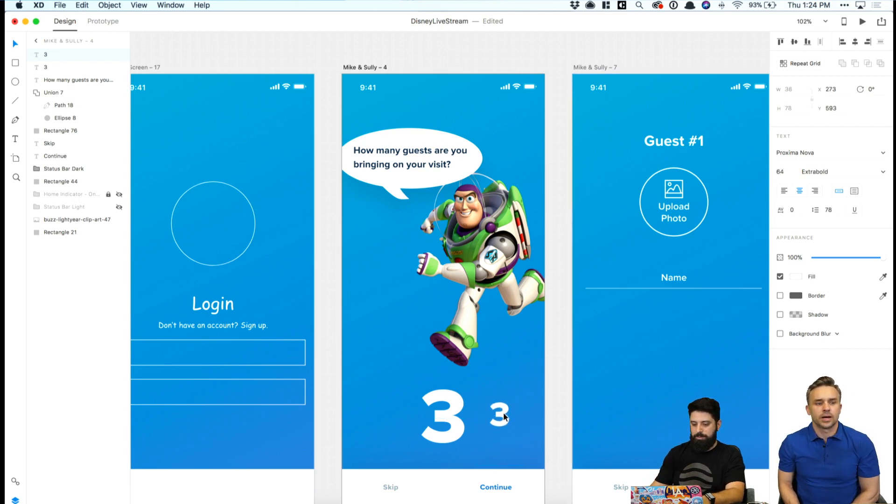
Change the smaller copy's text to 4 and lower its opacity to about 32%.
double_click(504, 409)
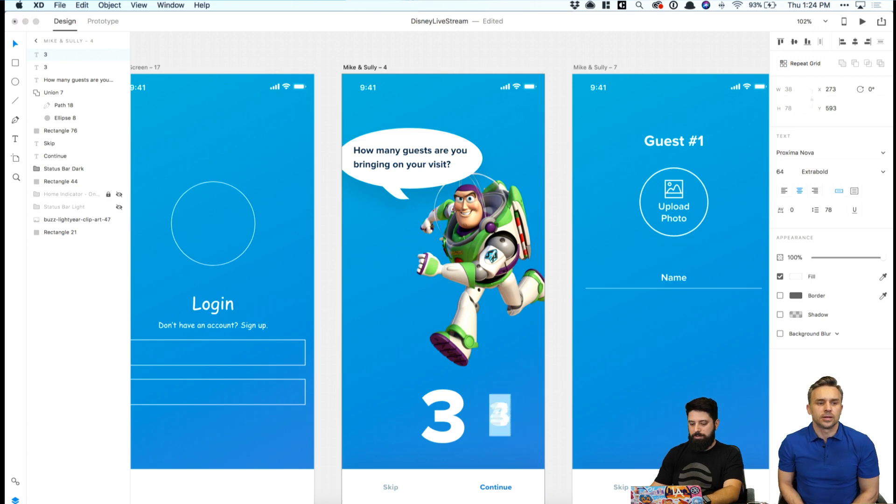
text(4)
drag(879, 258, 842, 262)
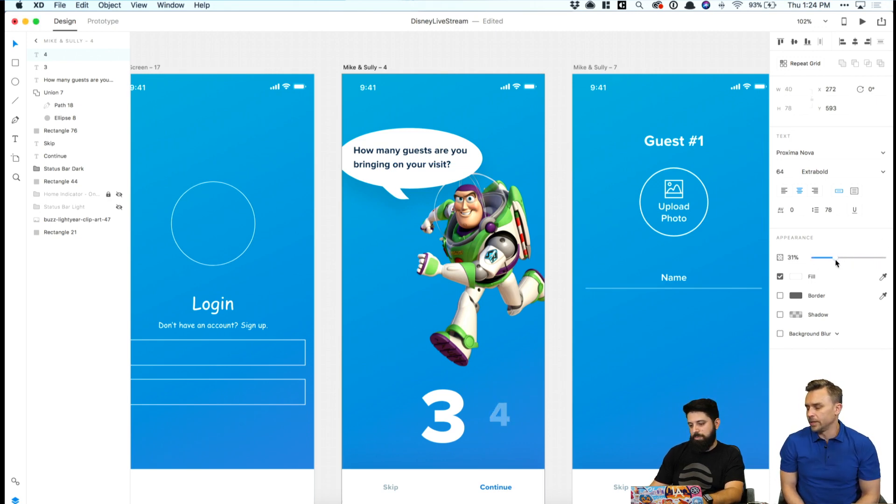
Duplicate the 4 to the artboard's right edge with font size 40, positioned at X 353, Y 608.
drag(507, 415, 543, 414)
click(785, 175)
text(40)
key(Return)
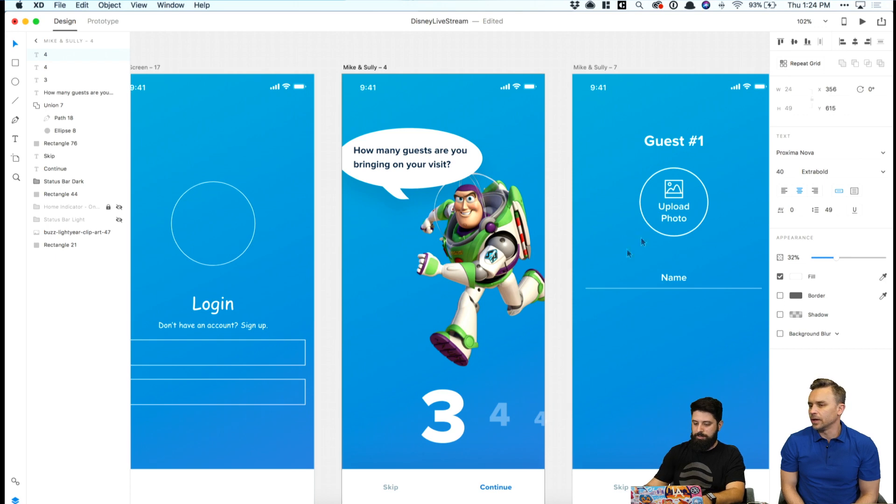
drag(540, 417, 538, 413)
Fade the outermost copy to 8% opacity and change its text to 5.
drag(836, 258, 828, 262)
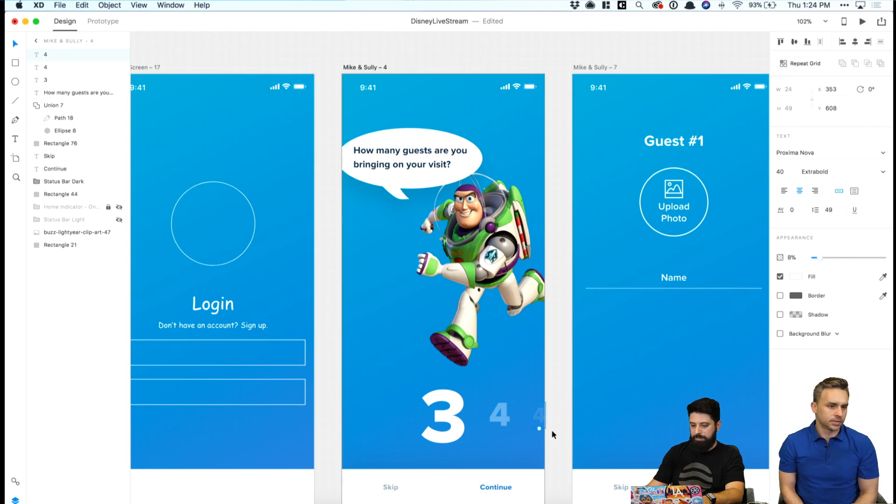
double_click(539, 415)
text(5)
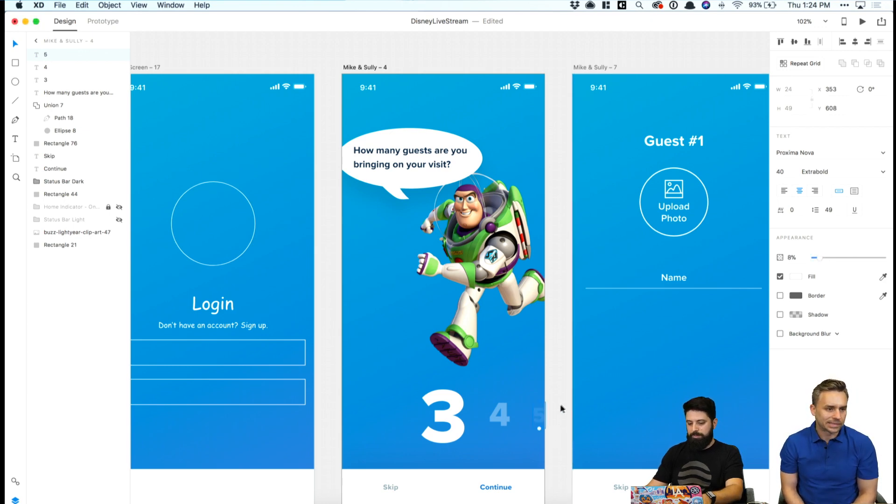
Duplicate the 4 and 5 to the left of the 3, with the smaller, fainter copy outermost at the artboard's edge.
shift+click(500, 417)
drag(500, 417, 350, 416)
click(377, 371)
shift+click(368, 417)
click(383, 380)
click(391, 402)
Change the copied numbers left of the 3 to 2 and, at the artboard's edge, 1.
double_click(391, 402)
text(2)
double_click(348, 415)
text(1)
Delete the list of attraction cards and the leftover Rectangle 46 from the Thea's Favorites screen, Mike & Sully – 6.
scroll(367, 378, up, 3)
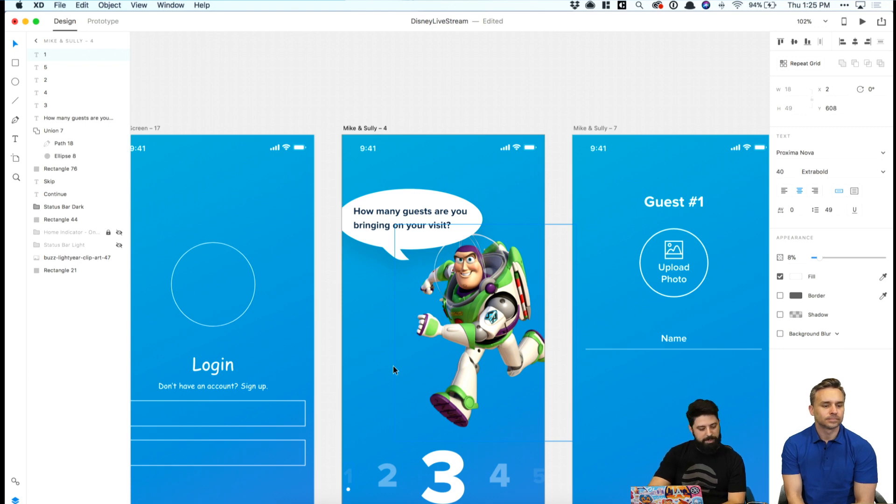
key(super+minus)
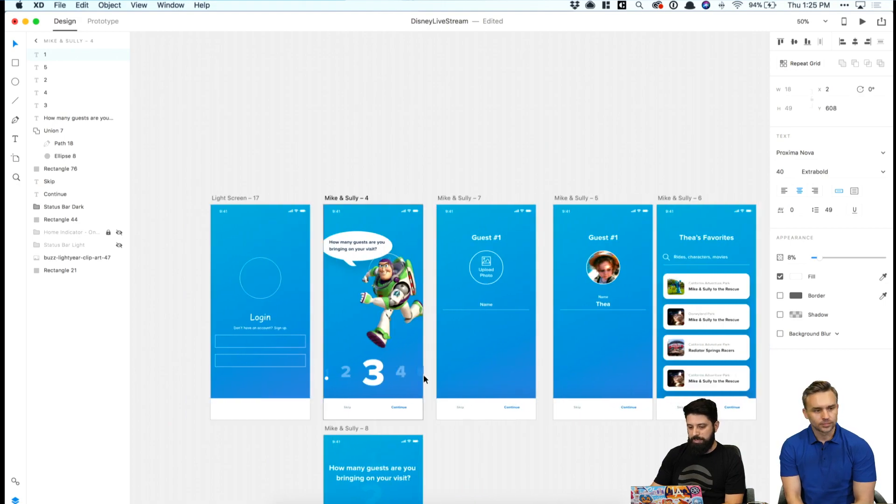
scroll(424, 374, right, 3)
scroll(424, 374, right, 8)
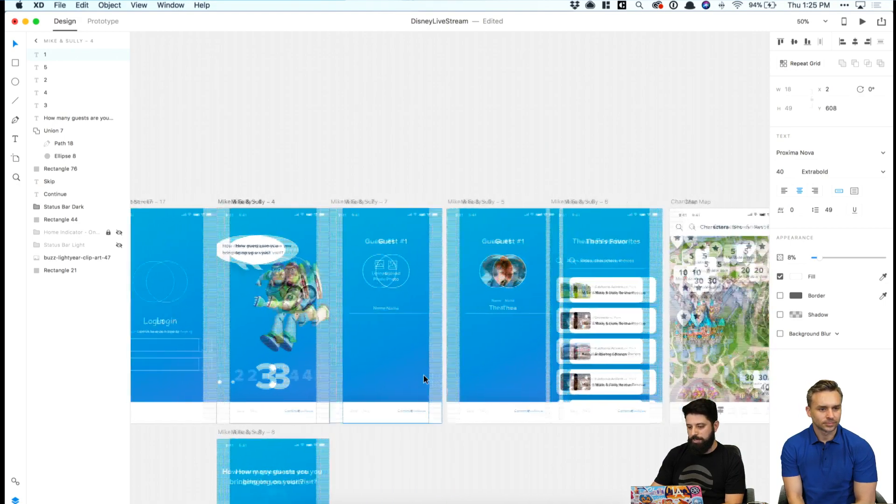
key(super+equal)
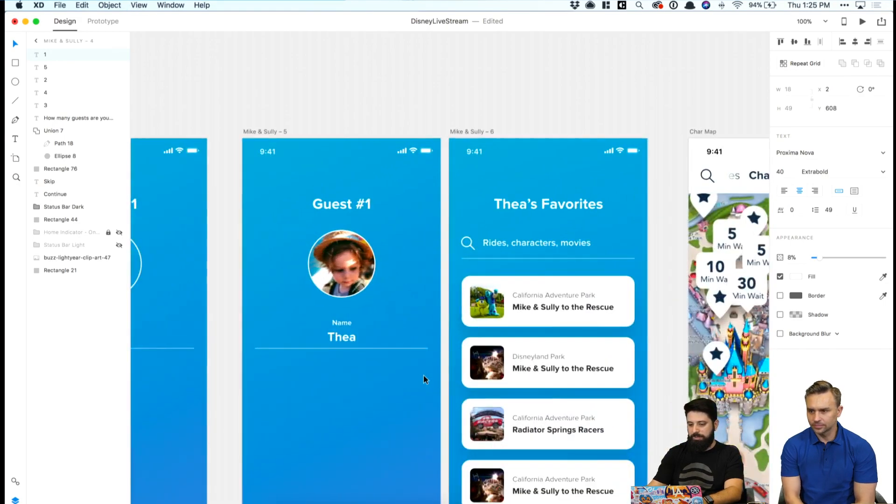
scroll(424, 379, right, 6)
scroll(424, 379, down, 2)
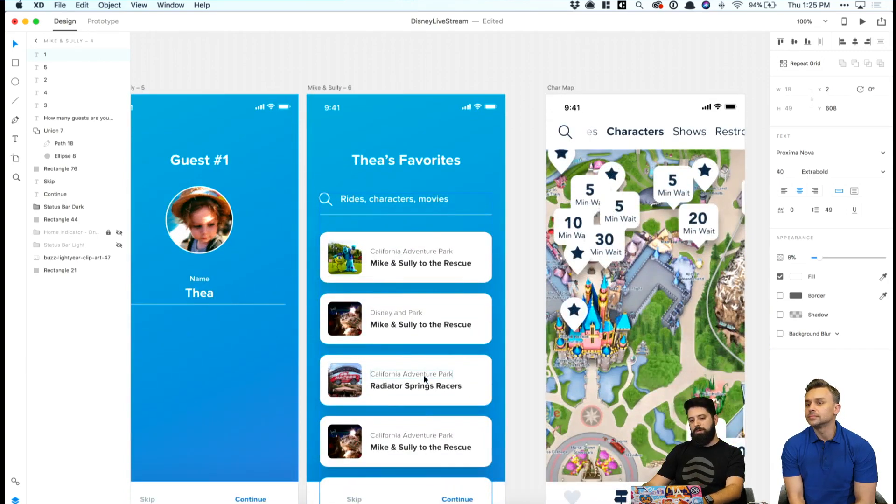
click(432, 262)
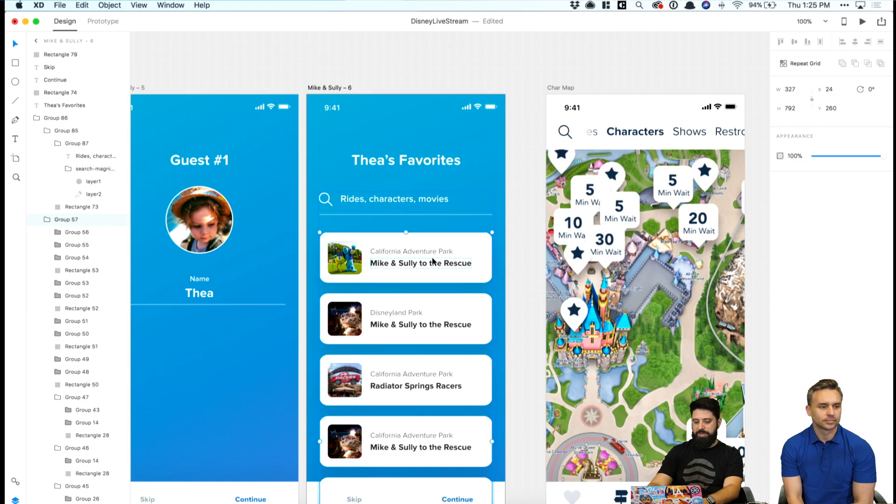
key(super+minus)
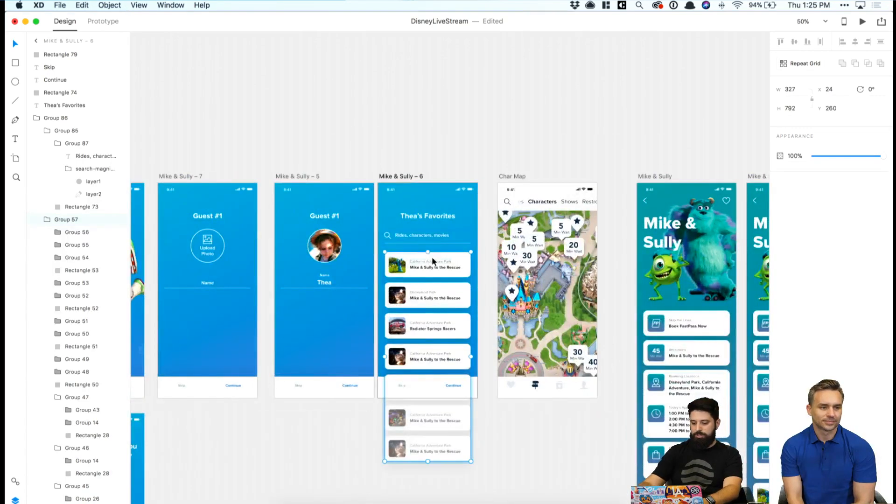
key(Delete)
click(432, 301)
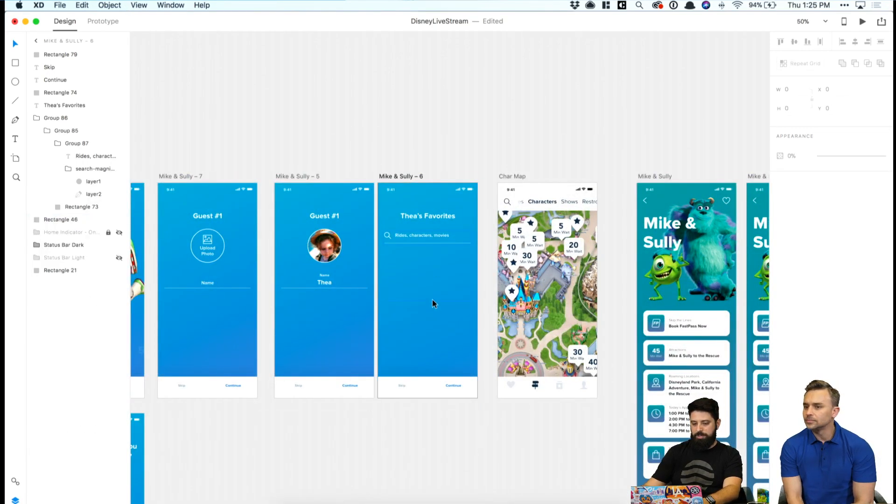
key(Delete)
key(super+equal)
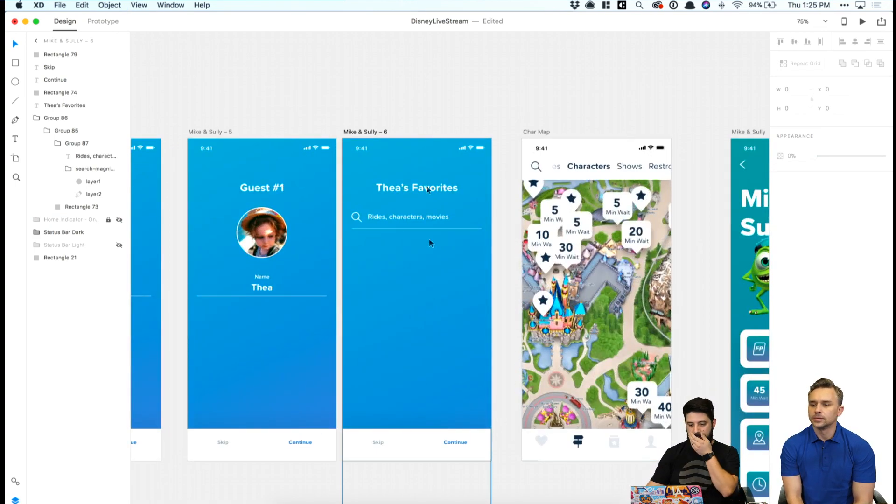
click(418, 124)
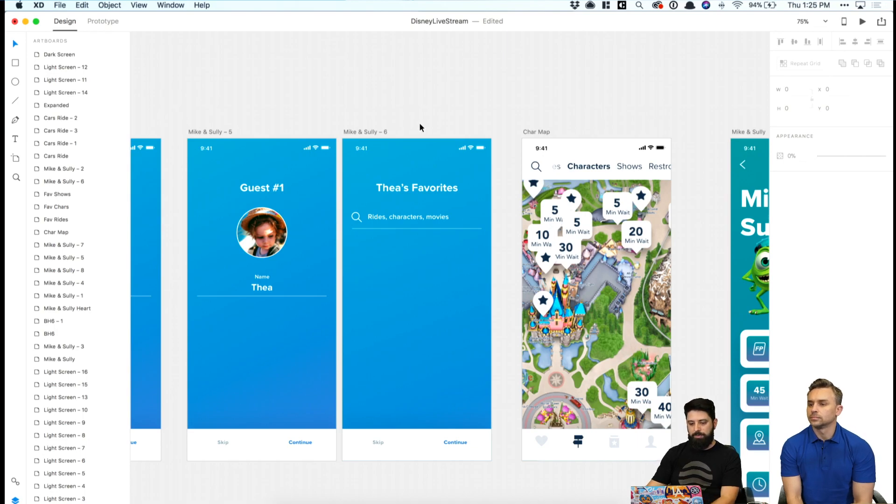
scroll(420, 125, right, 5)
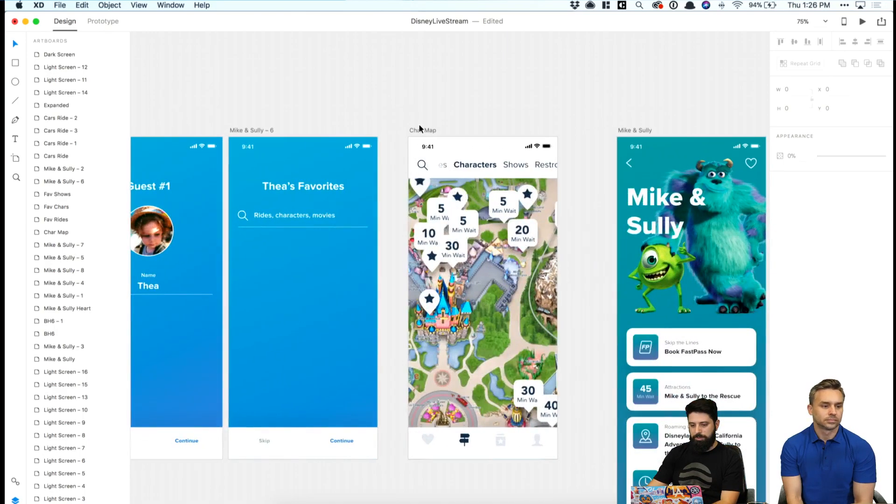
scroll(418, 124, right, 20)
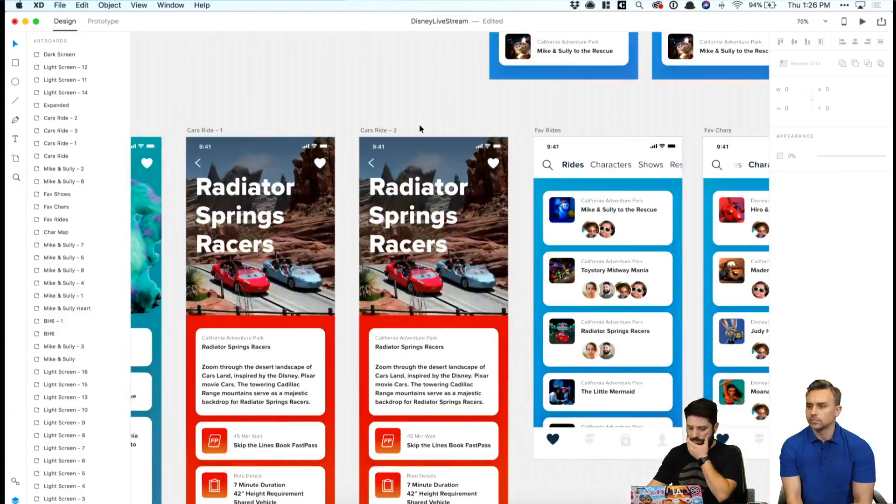
scroll(419, 124, right, 8)
scroll(419, 124, right, 9)
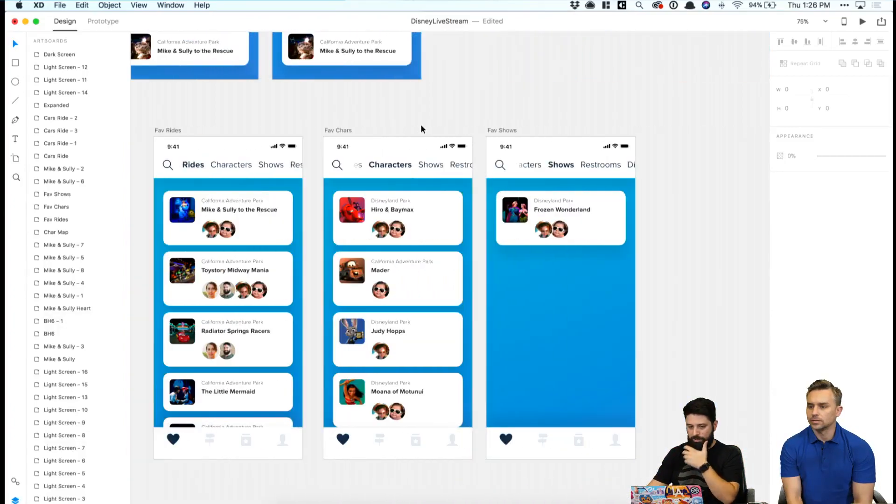
click(217, 198)
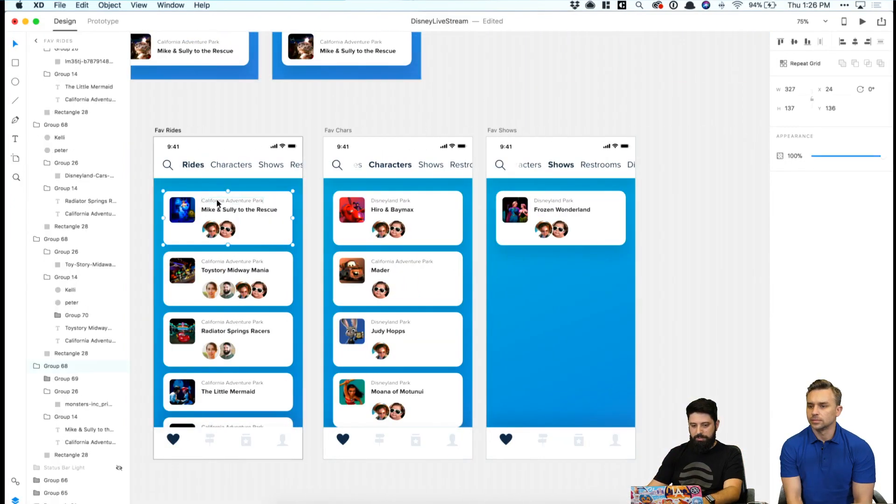
double_click(217, 198)
click(194, 211)
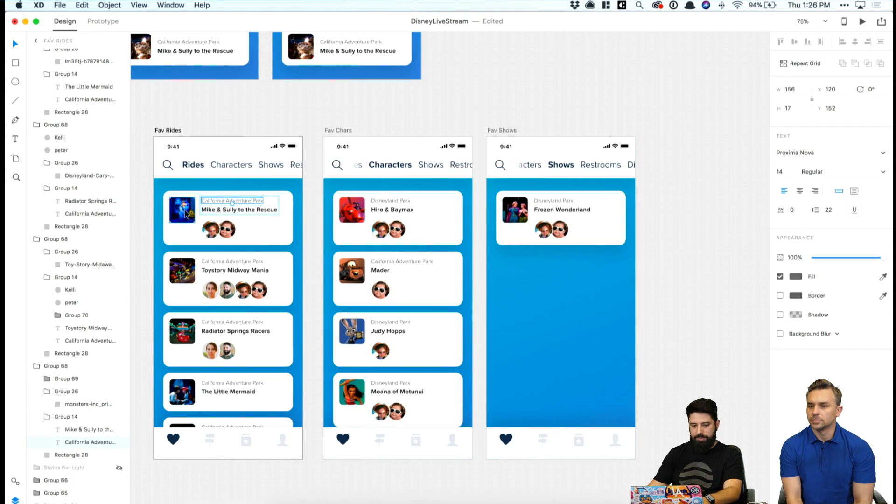
Copy the image, text and background rectangle of the lowest Mike & Sully to the Rescue card on the Mike & Sully – 1 artboard.
scroll(263, 212, left, 5)
scroll(262, 212, up, 4)
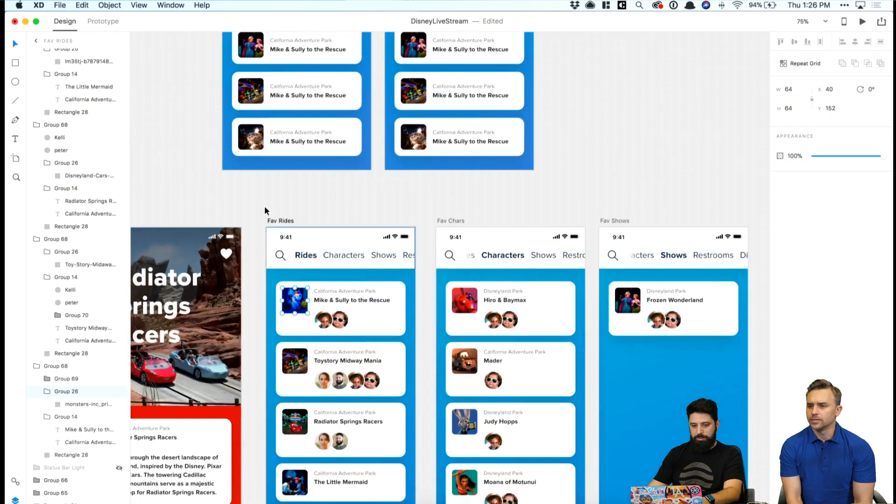
double_click(249, 139)
shift+click(290, 135)
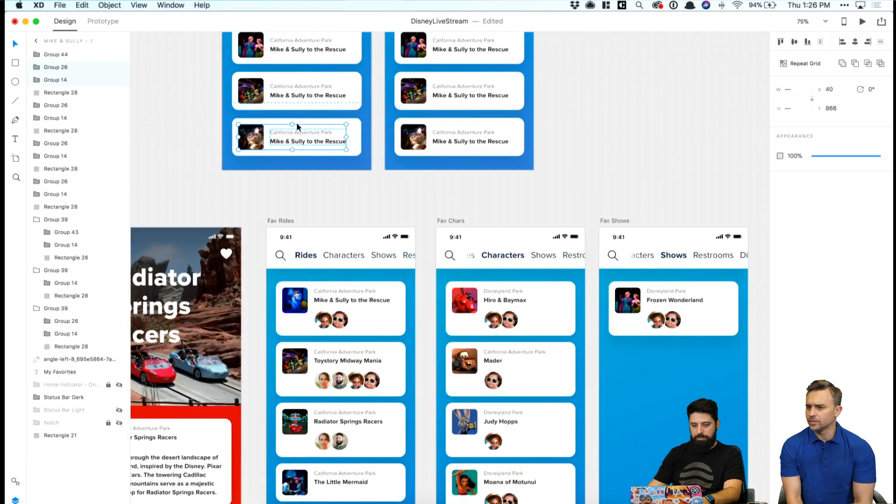
shift+click(354, 134)
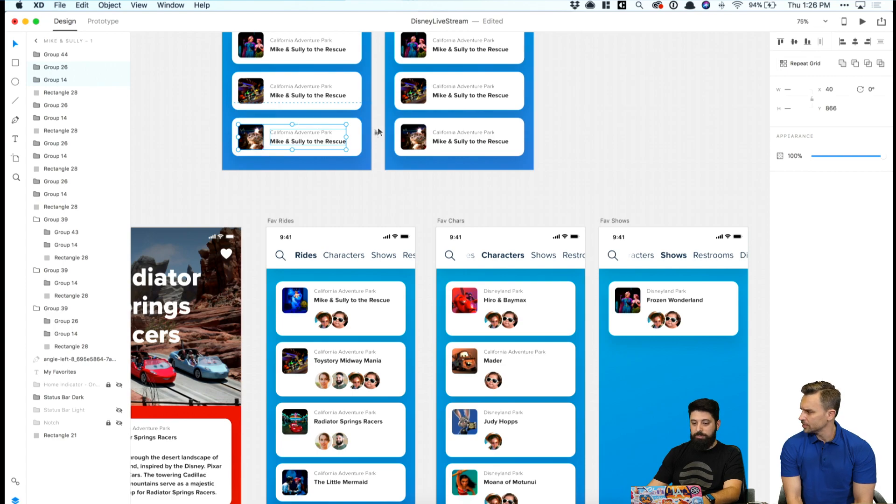
Paste the card onto the Thea's Favorites screen as a single group, placed below the search field at X 24, Y 260.
scroll(353, 158, left, 20)
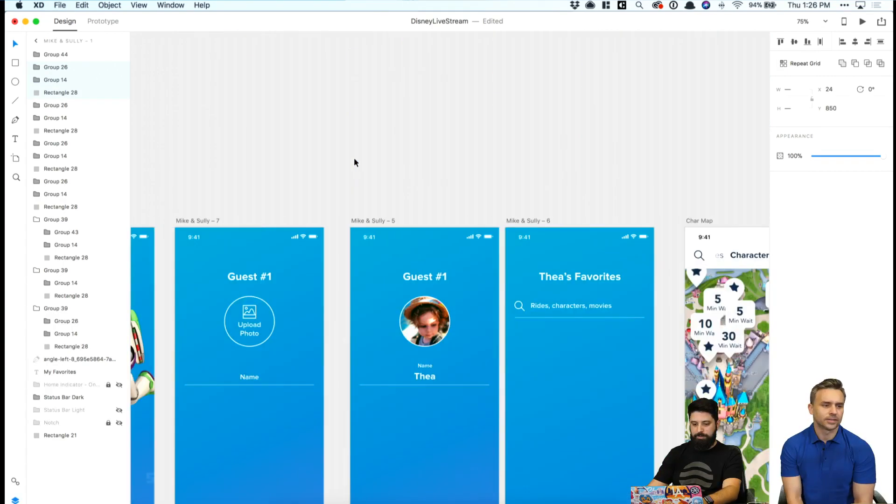
scroll(355, 162, right, 5)
click(321, 219)
scroll(321, 204, down, 2)
key(super+v)
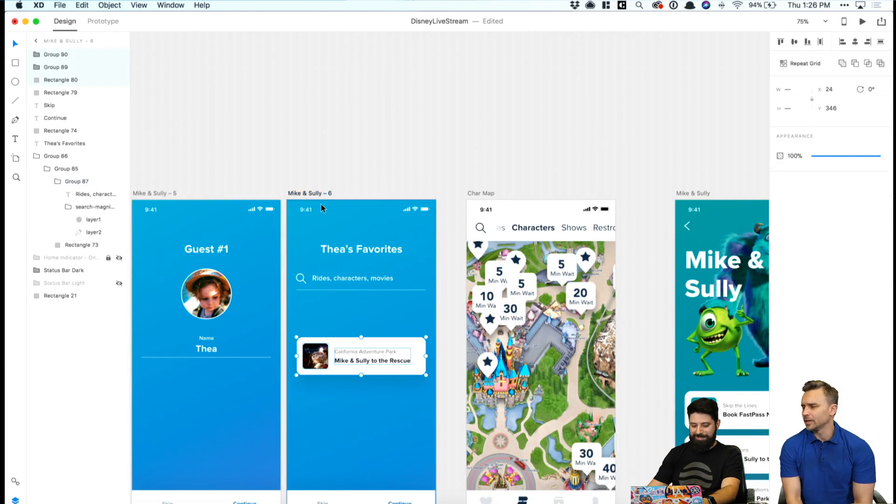
key(super+g)
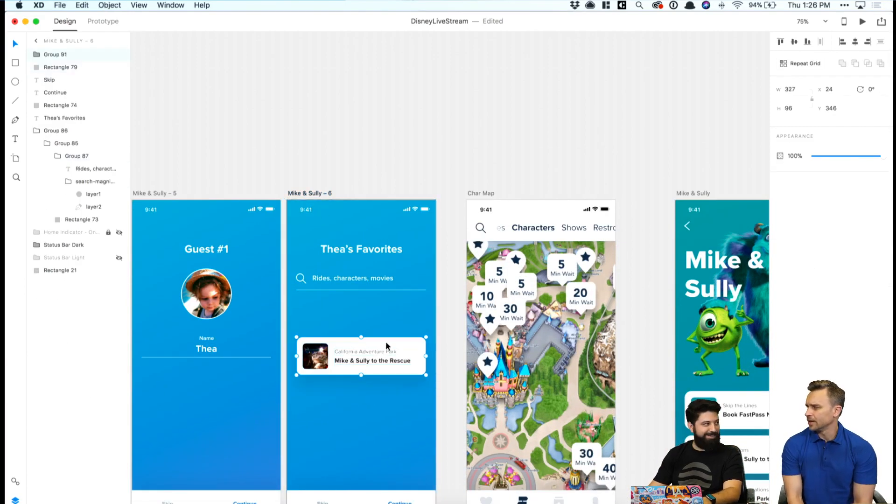
drag(385, 343, 382, 312)
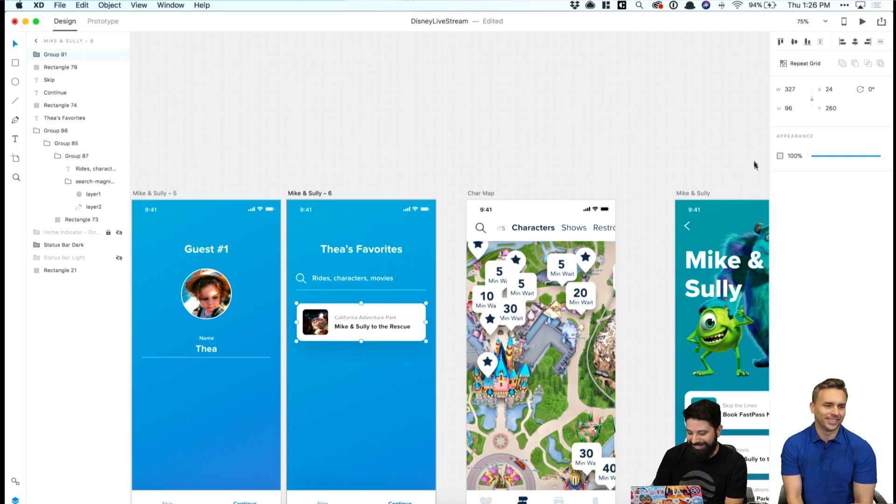
Turn the card into a Repeat Grid and extend it down past the artboard to a height of about 620.
click(799, 64)
scroll(400, 340, down, 5)
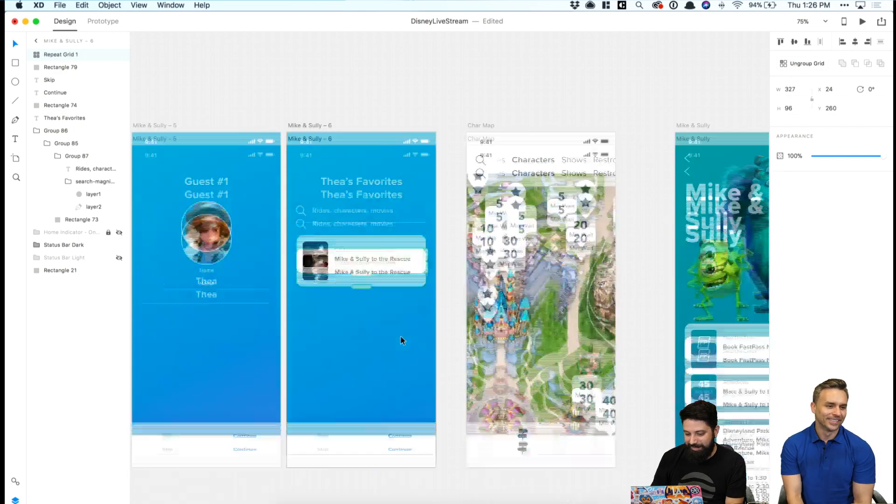
drag(364, 226, 352, 431)
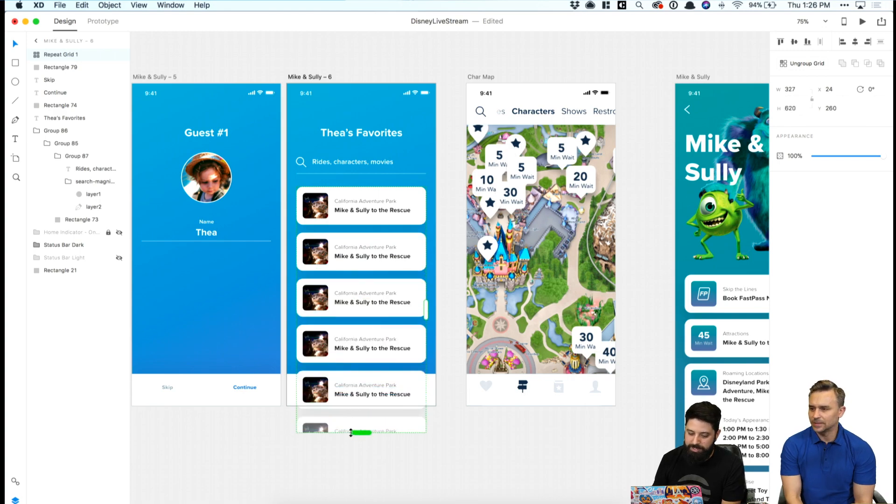
Send the Repeat Grid of cards backward in the Thea's Favorites layer order until it sits behind the Skip and Continue footer.
scroll(352, 430, up, 2)
click(451, 336)
click(396, 313)
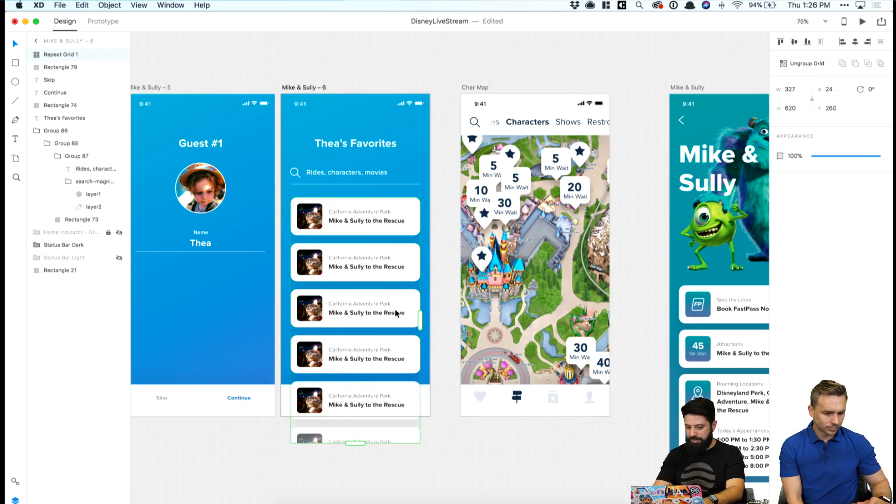
key(alt)
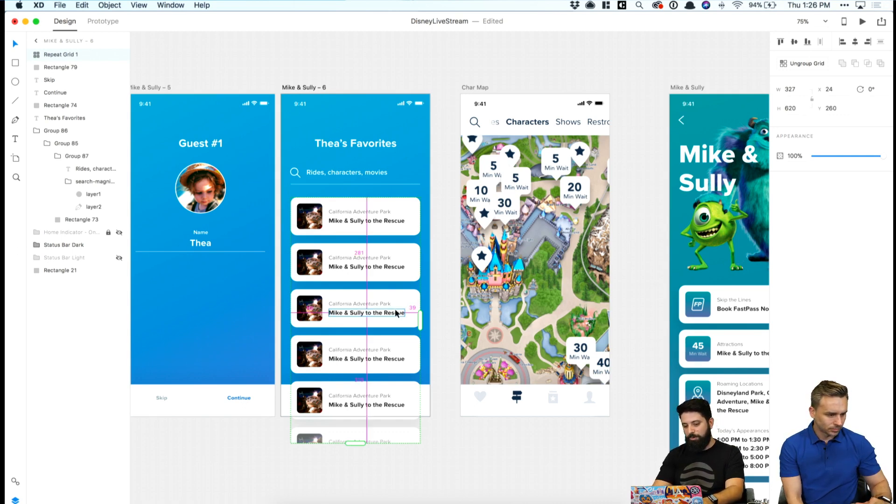
key(super+bracketleft)
key(super+bracketleft)
key(super+bracketleft)
key(super+bracketleft)
key(super+bracketleft)
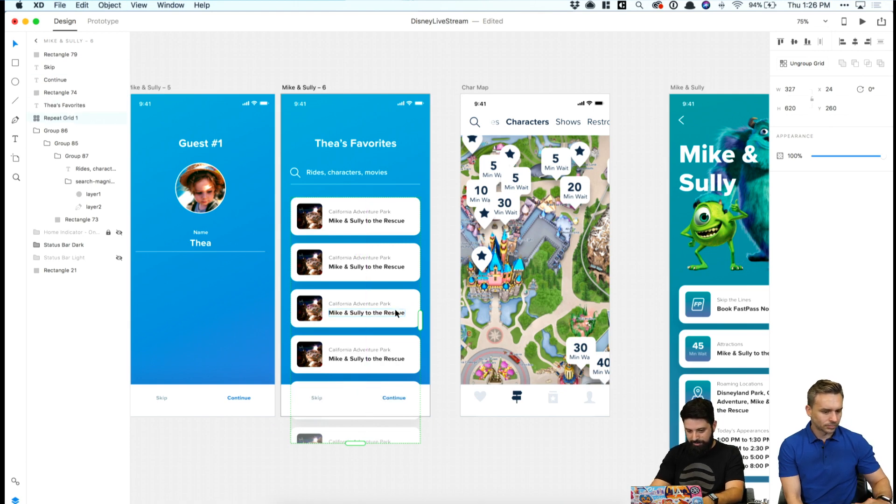
click(449, 314)
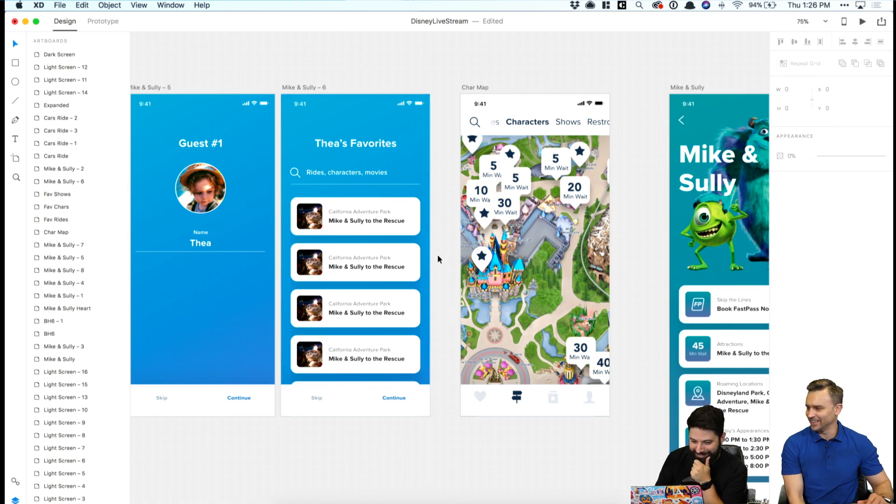
Collapse the Repeat Grid and re-extend it to a height of about 720, with a tighter vertical gap between its cards.
click(374, 219)
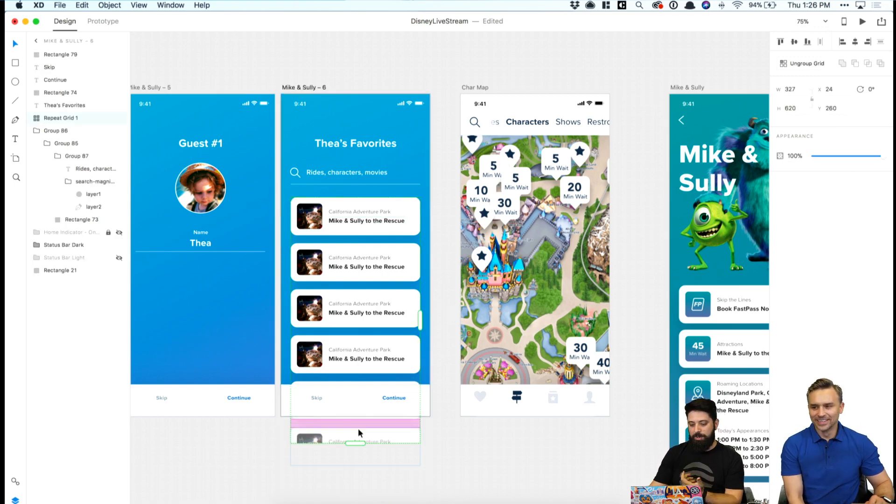
drag(355, 443, 368, 240)
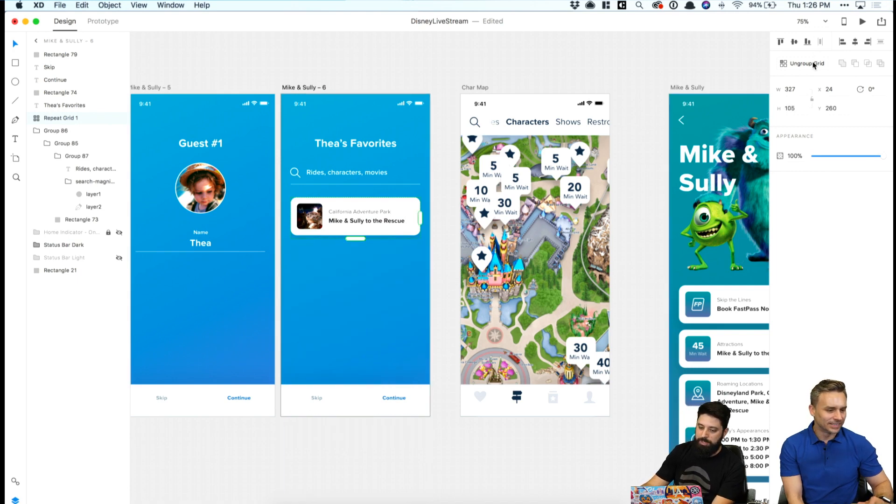
drag(355, 238, 359, 481)
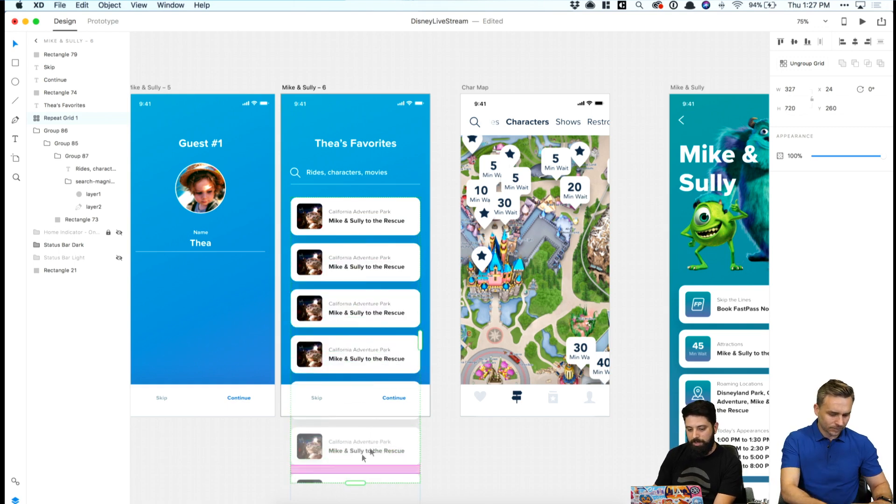
mouse_move(359, 239)
mouse_down()
mouse_move(360, 264)
mouse_move(362, 234)
mouse_up()
click(437, 255)
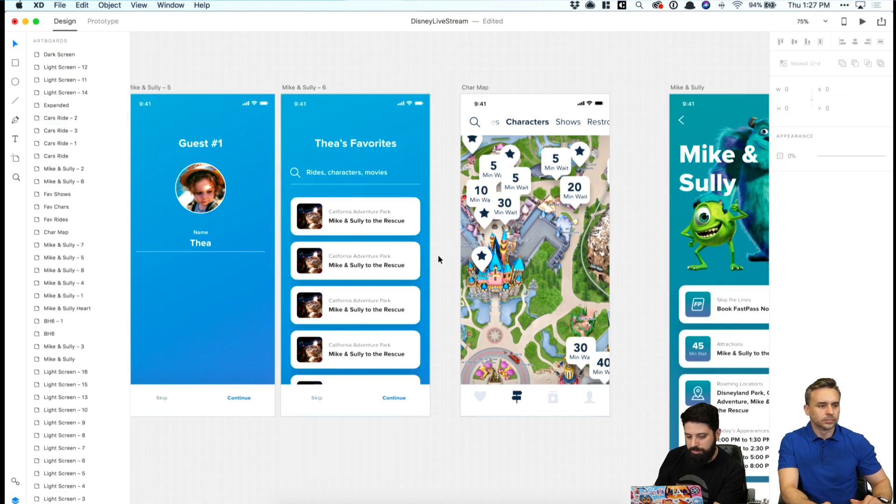
Shorten the Repeat Grid to a height of about 543 and ungroup it into separate cards.
click(363, 213)
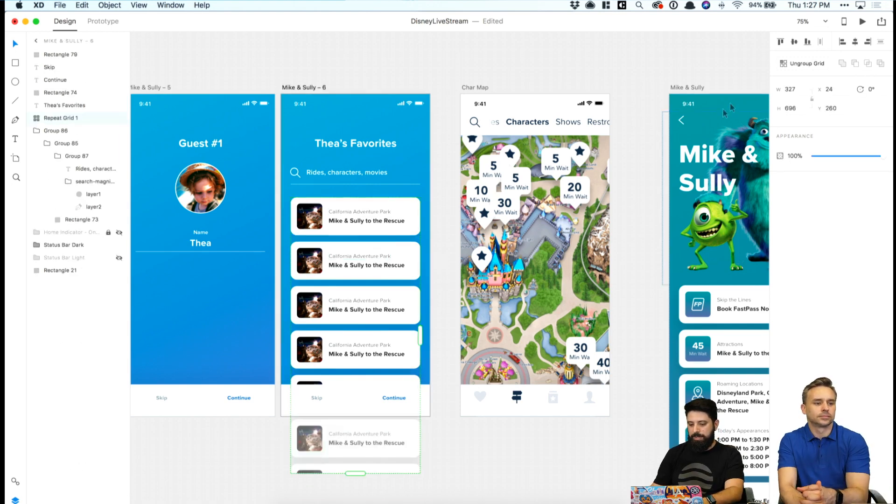
drag(355, 473, 368, 391)
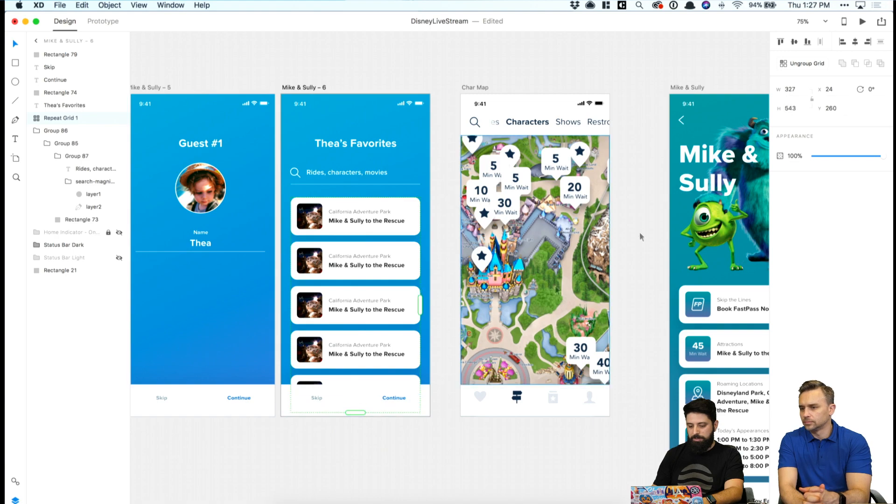
click(784, 63)
click(405, 51)
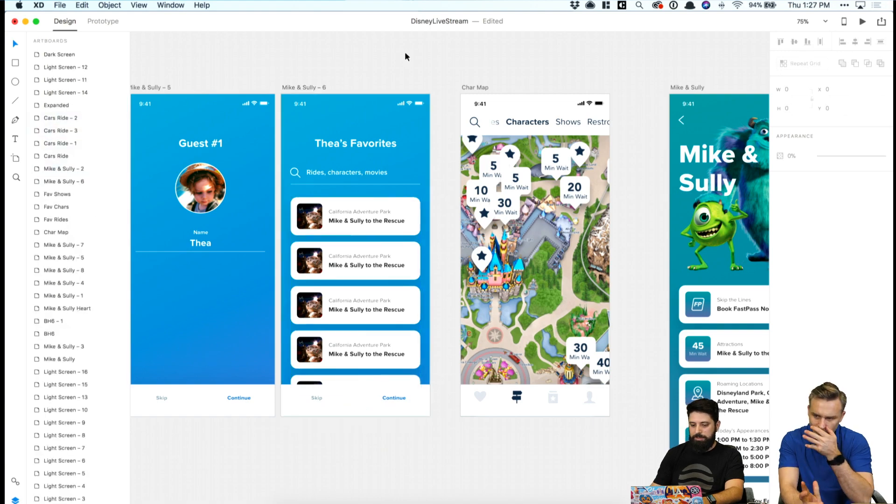
Replace the search field's placeholder text on the Thea's Favorites screen with "Monsters Inc.".
key(super+1)
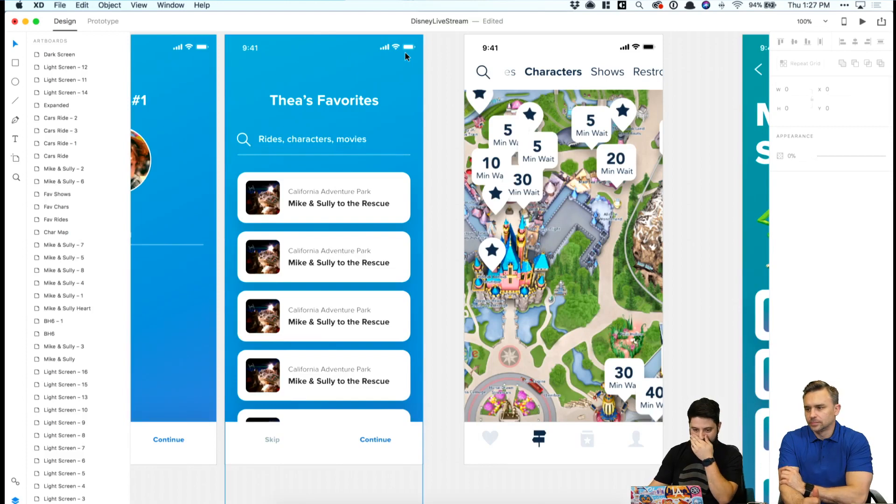
double_click(326, 140)
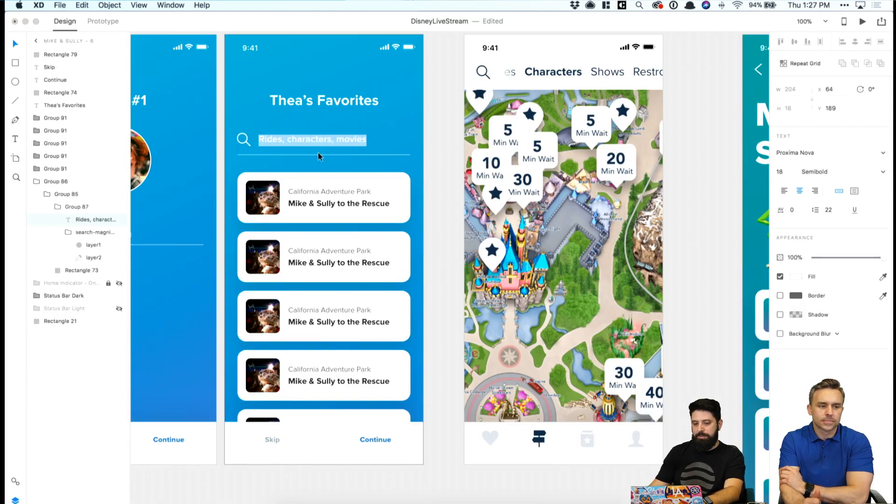
text(Monsters Inc.)
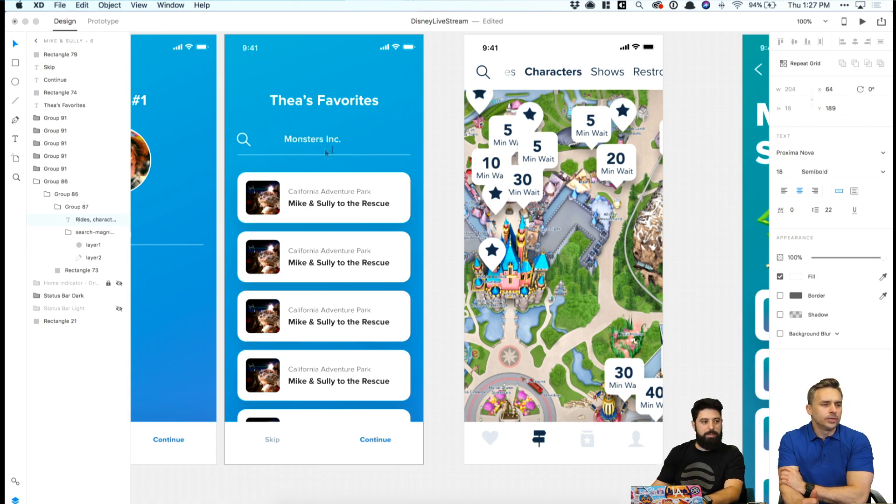
key(Escape)
Move the "Monsters Inc." search text next to the magnifying glass, at X 64.
double_click(299, 141)
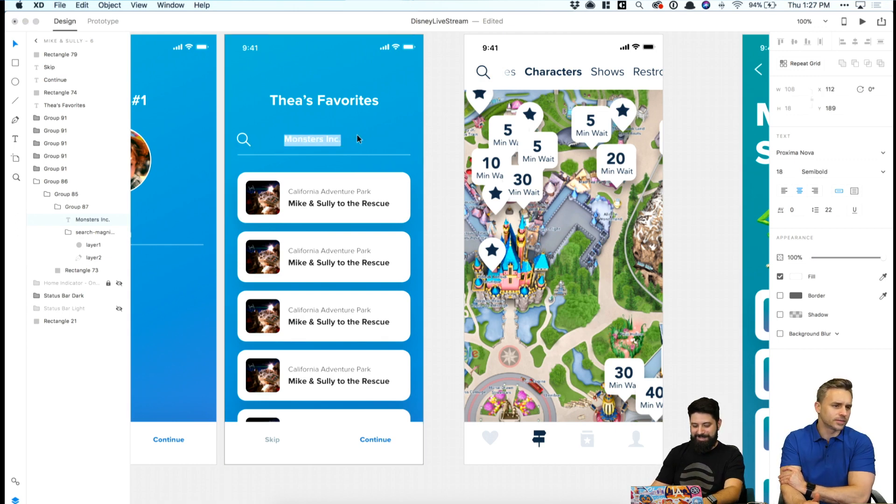
key(Escape)
drag(301, 142, 246, 144)
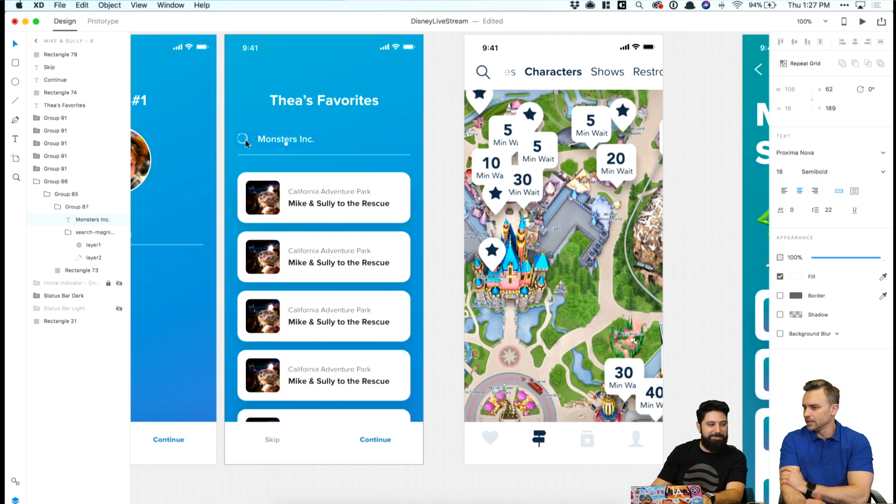
key(Right)
key(Right)
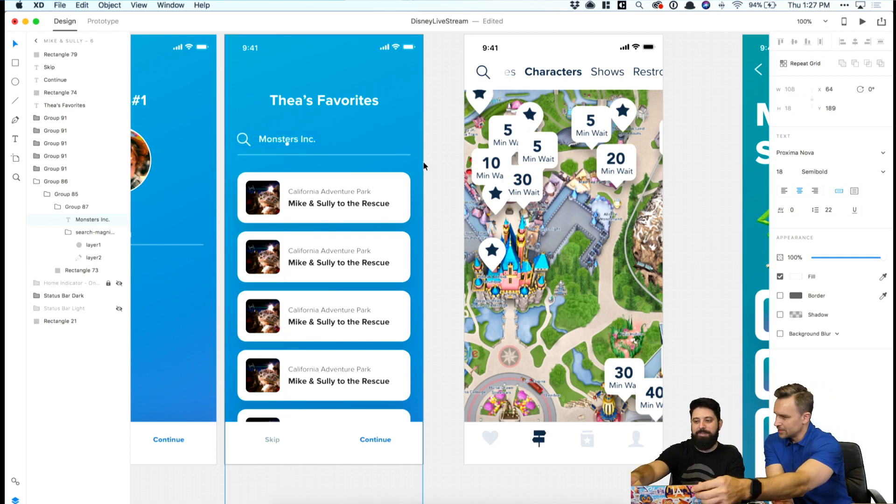
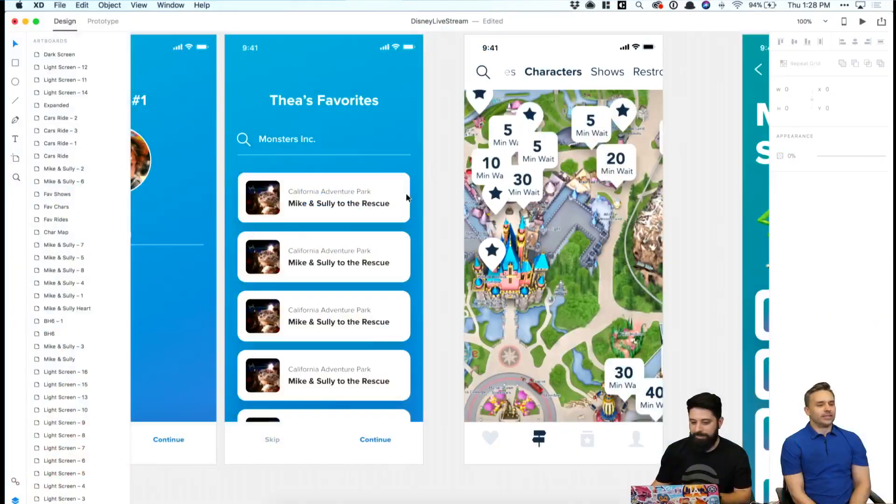
Delete all the Mike & Sully to the Rescue cards on the Thea's Favorites screen except the first.
scroll(365, 202, left, 3)
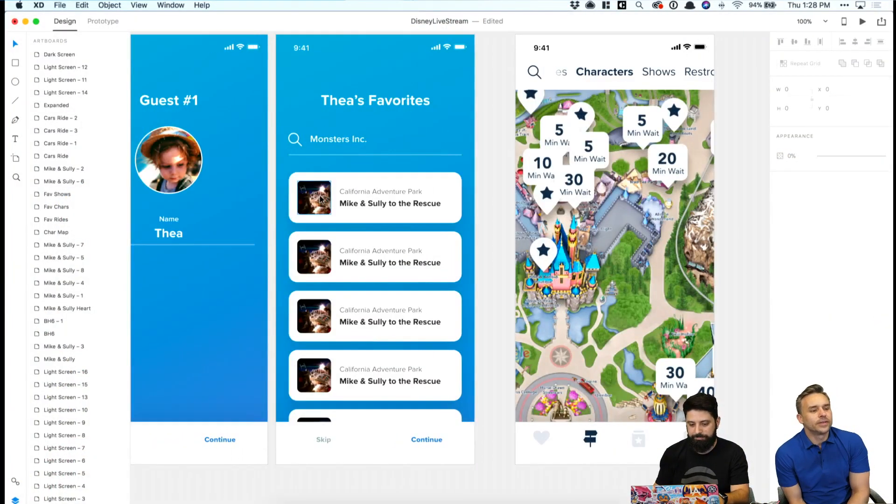
click(322, 257)
shift+click(322, 312)
shift+click(324, 416)
key(Delete)
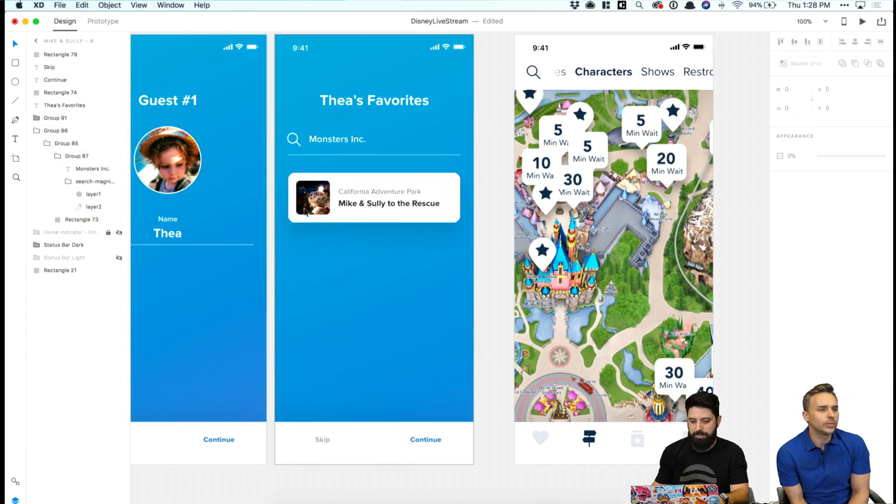
Copy the thumbnail image of the Mike & Sully to the Rescue card on the Fav Rides artboard.
double_click(318, 204)
scroll(318, 204, right, 20)
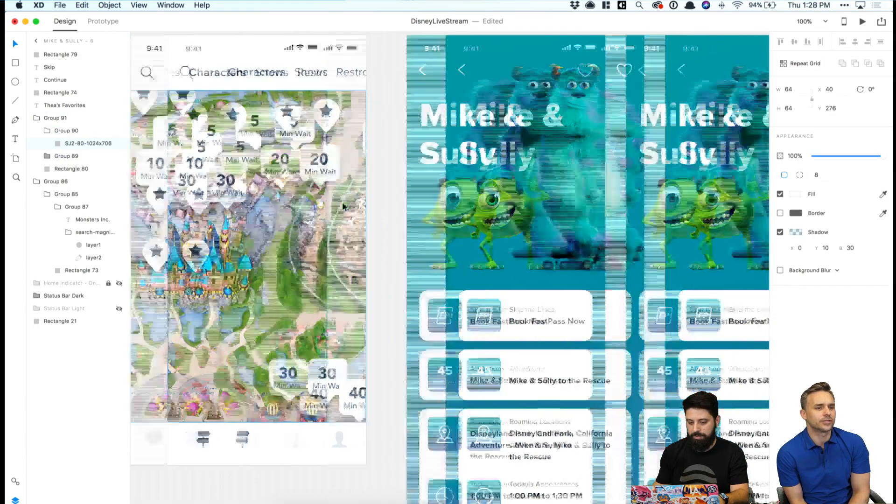
scroll(342, 205, right, 3)
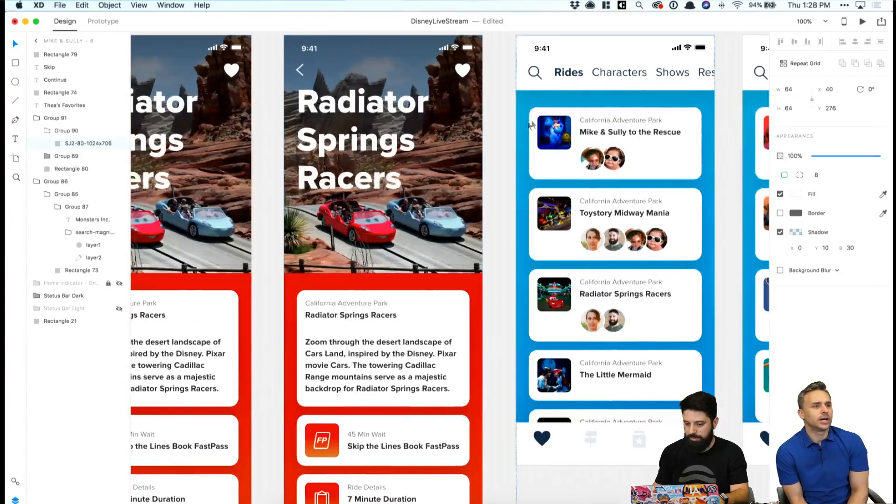
click(550, 134)
key(super+c)
Replace the thumbnail of the Thea's Favorites card with the copied image and center it vertically in the card.
scroll(258, 196, left, 15)
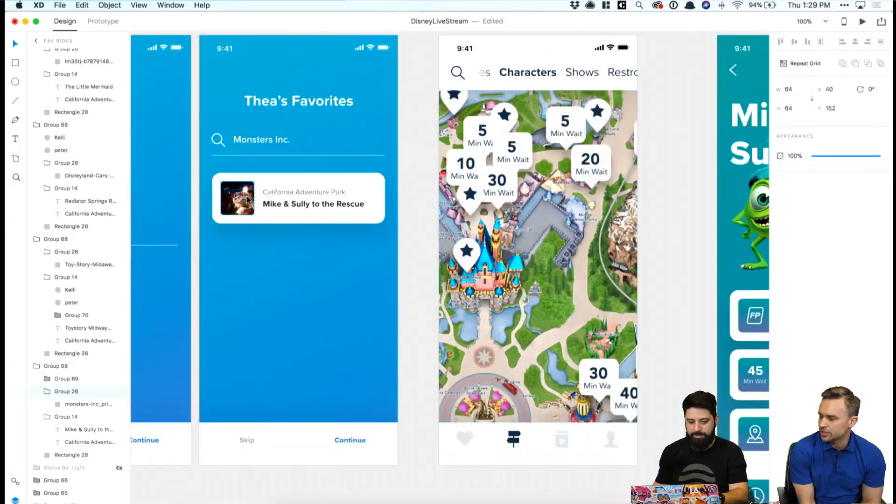
click(239, 198)
key(Delete)
key(super+v)
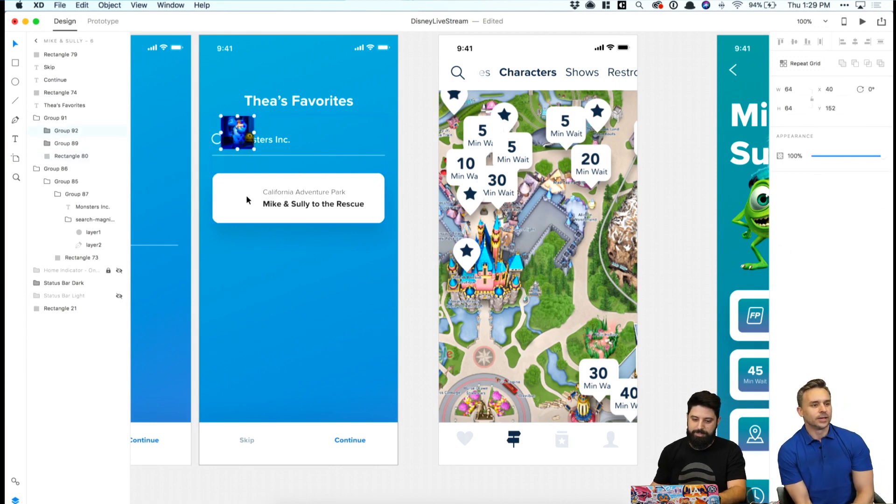
scroll(245, 195, left, 1)
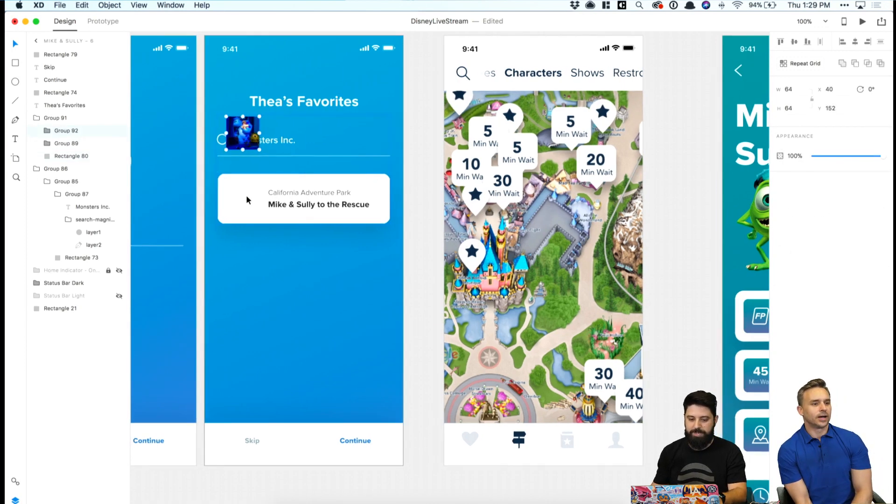
click(807, 41)
click(793, 42)
click(422, 213)
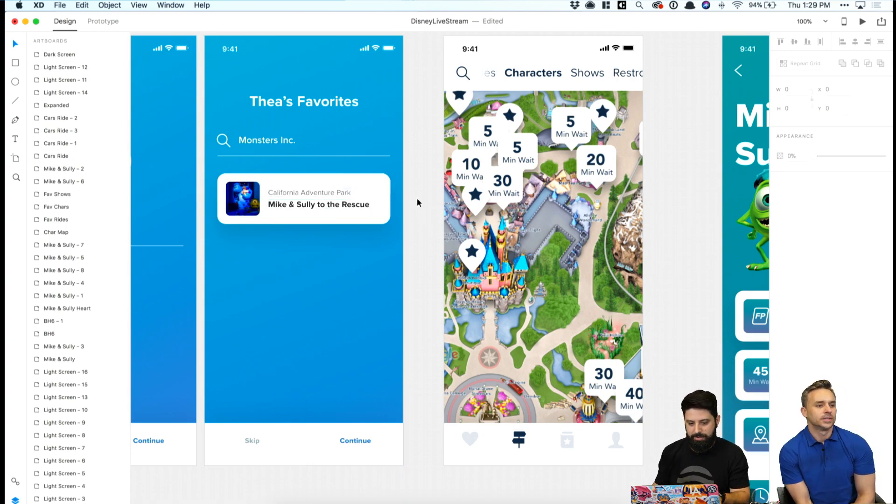
scroll(417, 197, left, 3)
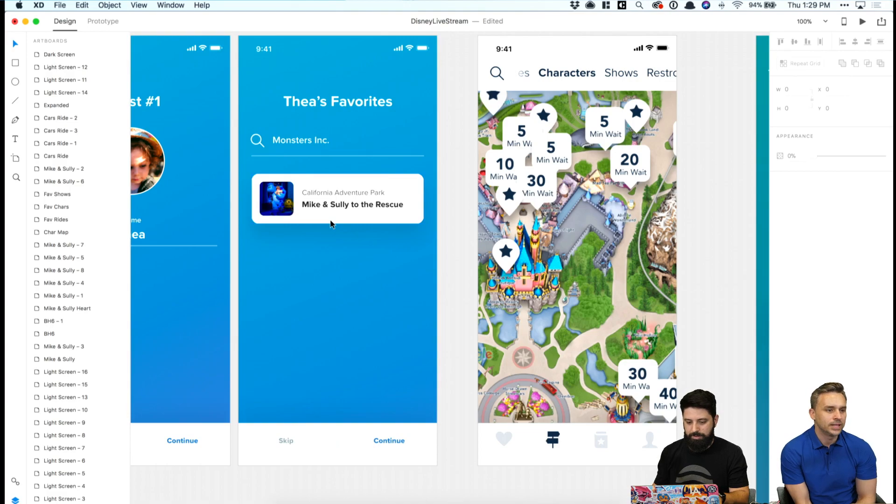
key(super+equal)
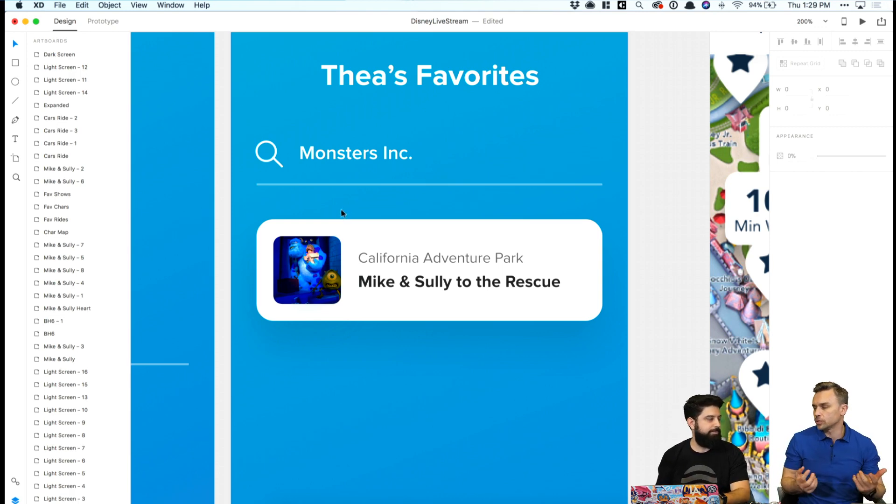
click(620, 255)
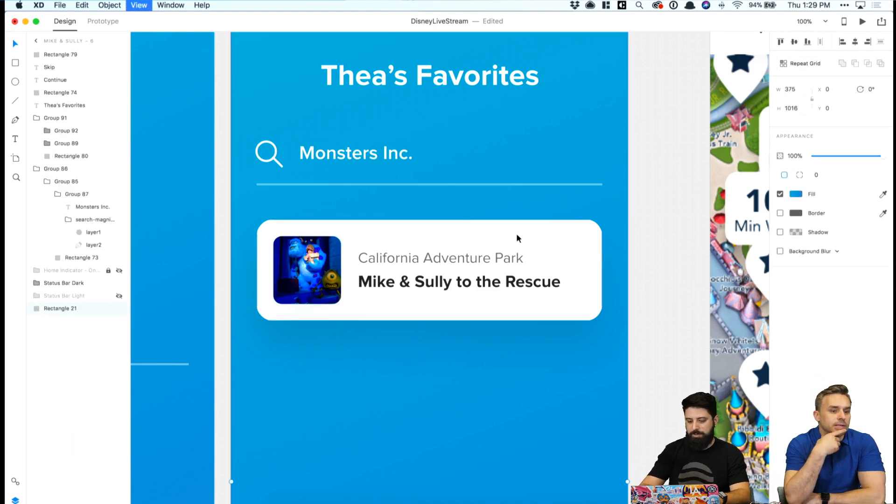
key(super+minus)
click(566, 214)
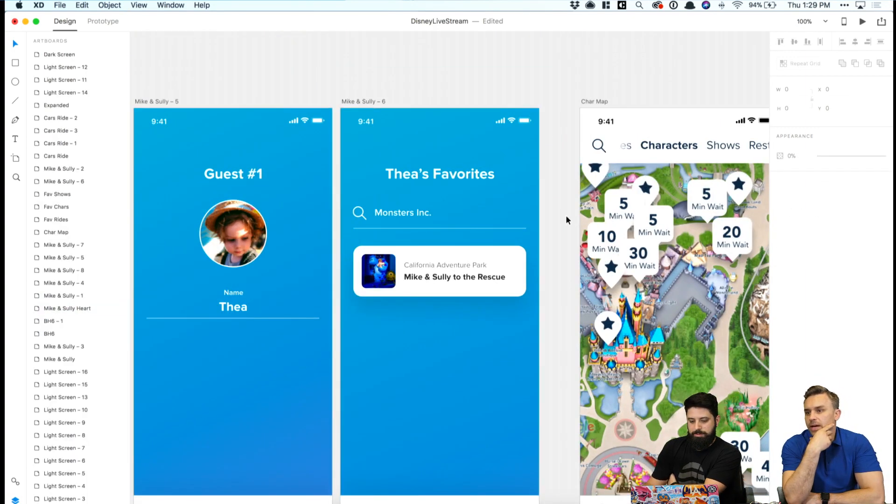
Look over the character and ride detail artboards and examine the About card on the Mike & Sully Heart artboard.
scroll(537, 203, right, 15)
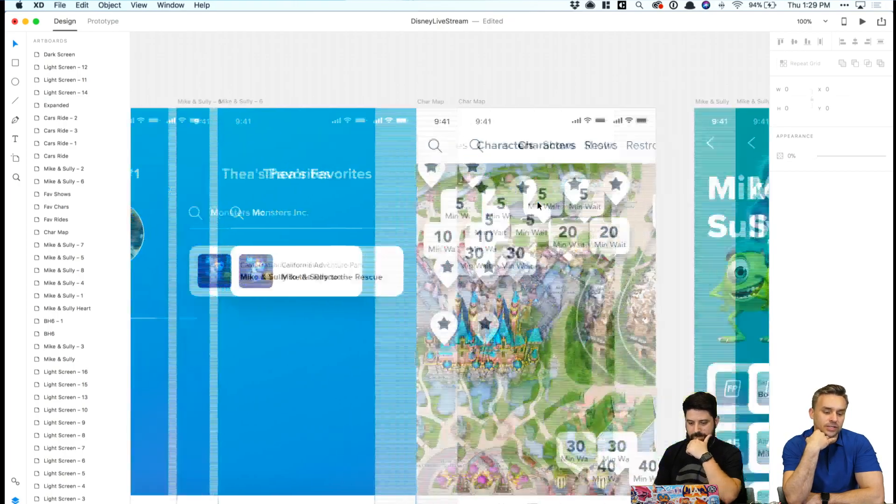
scroll(538, 205, down, 10)
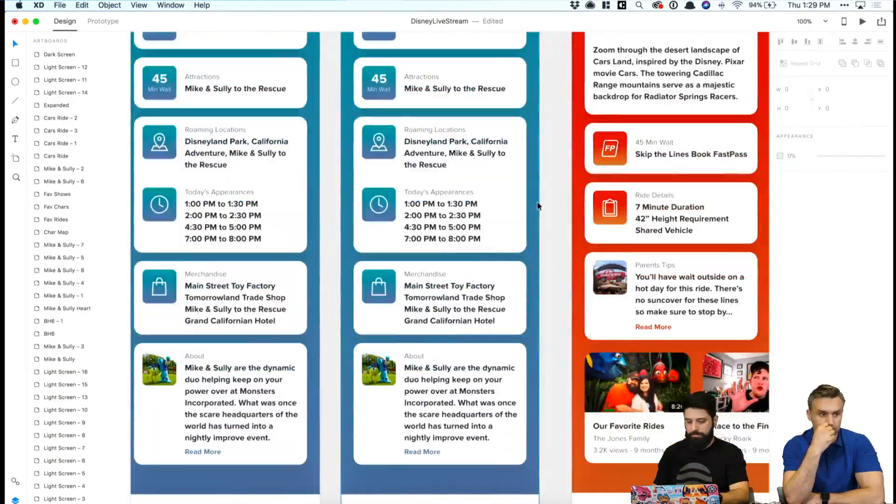
scroll(538, 205, right, 10)
scroll(537, 206, up, 6)
scroll(538, 205, left, 10)
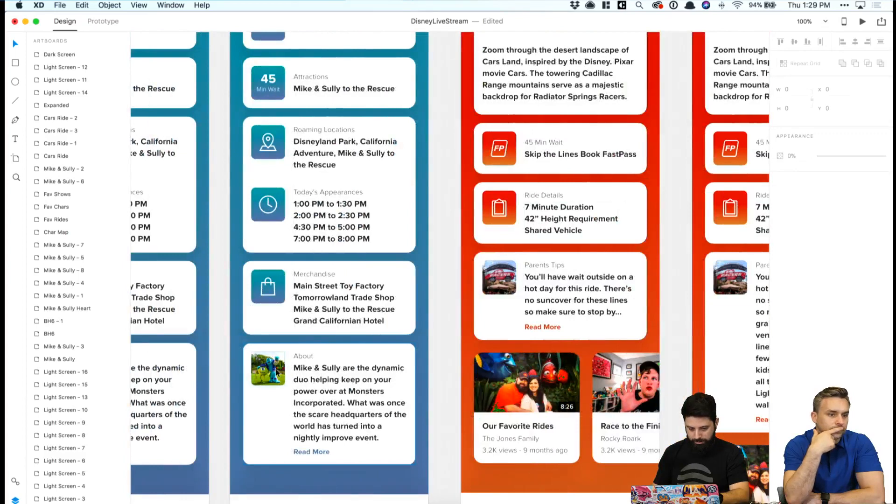
click(287, 362)
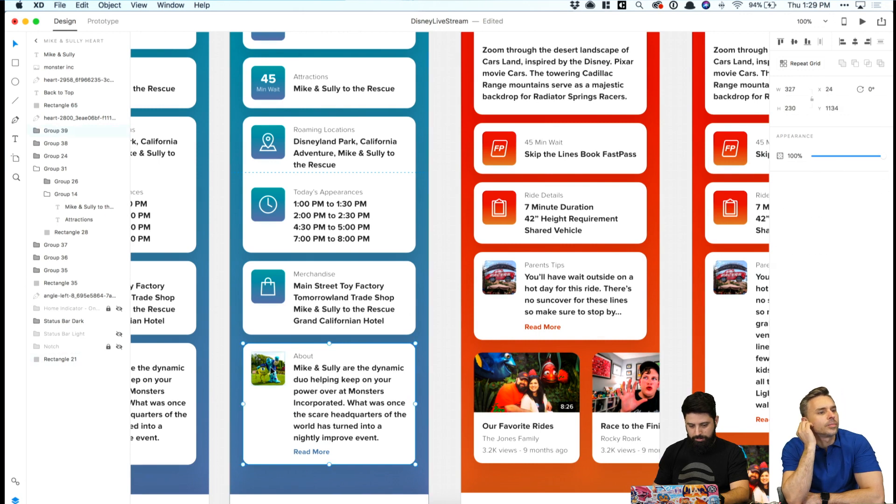
double_click(266, 395)
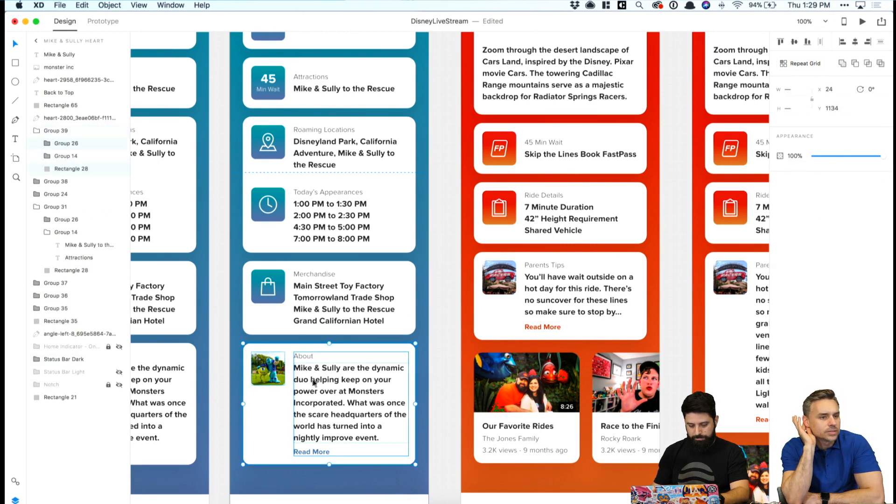
Duplicate the Mike & Sully to the Rescue card on the Thea's Favorites screen directly below the original, at Y 372.
scroll(320, 375, left, 15)
scroll(320, 375, up, 8)
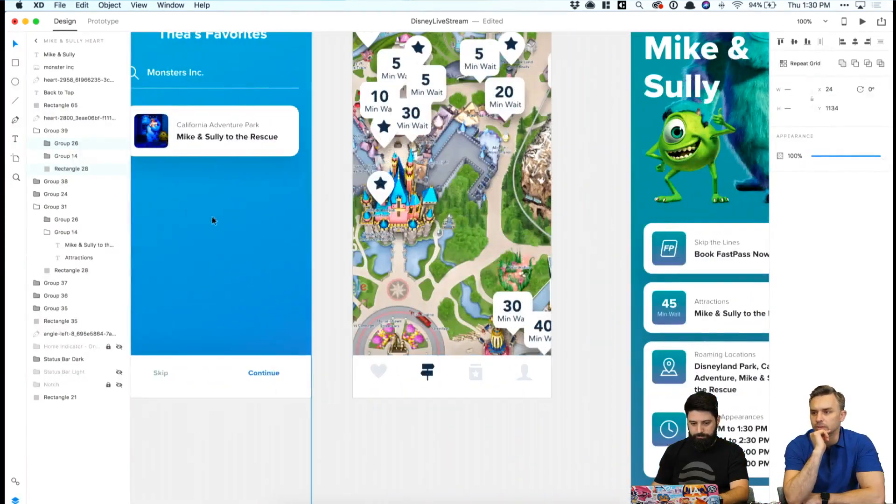
scroll(213, 220, left, 6)
click(402, 126)
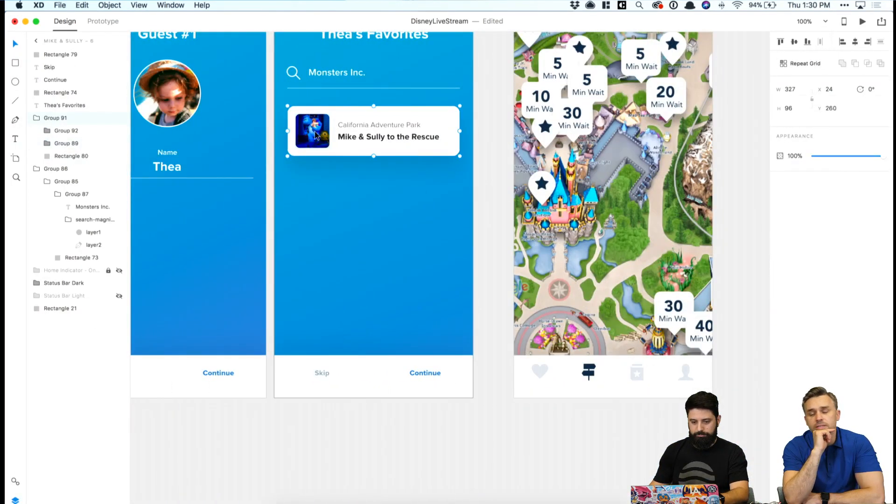
alt+drag(403, 125, 398, 170)
Copy the thumbnail image of the About card on the Mike & Sully Heart artboard.
scroll(398, 169, right, 10)
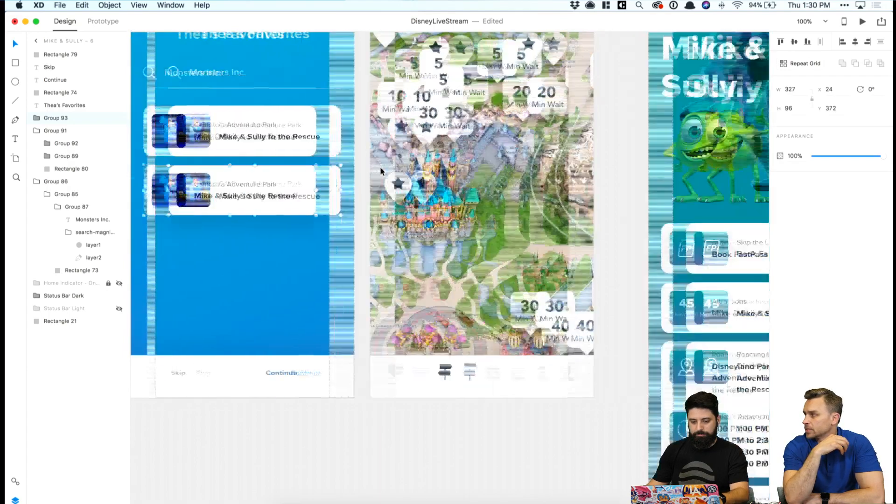
scroll(380, 166, down, 10)
scroll(380, 166, right, 6)
super+click(413, 242)
key(super+c)
Replace the second Thea's Favorites card's thumbnail with the copied image and center it vertically in the card.
scroll(398, 202, left, 15)
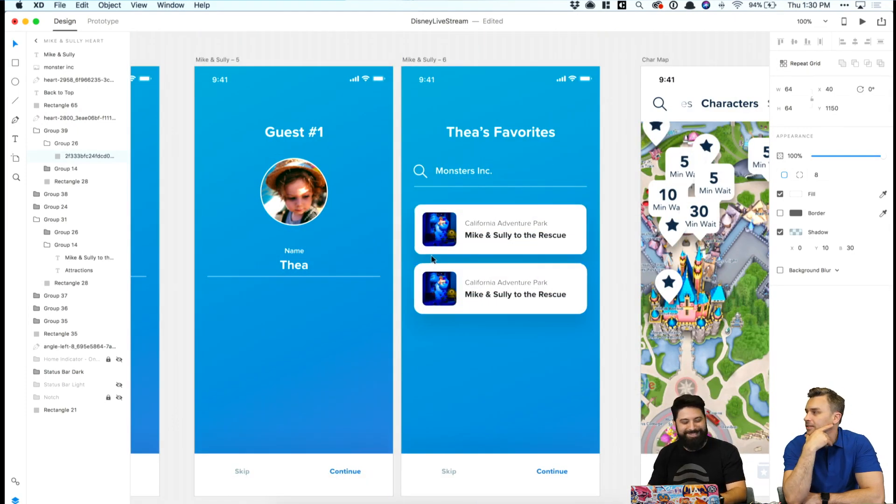
click(439, 281)
key(Delete)
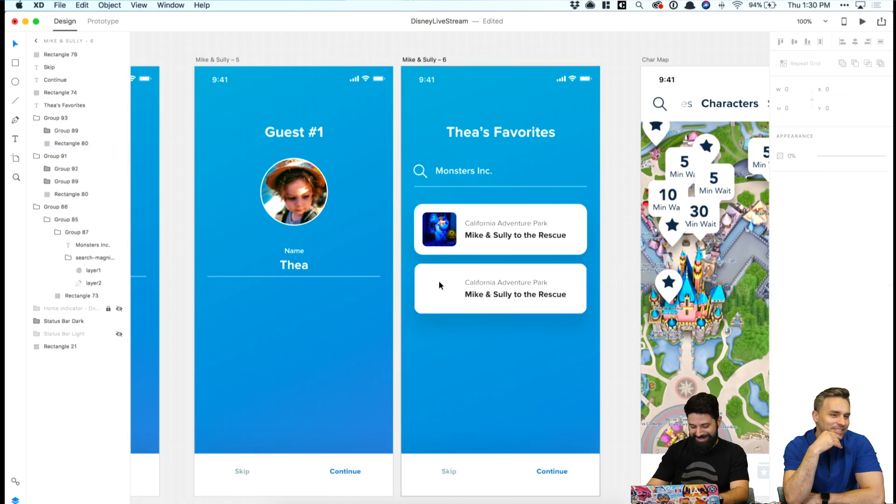
key(super+v)
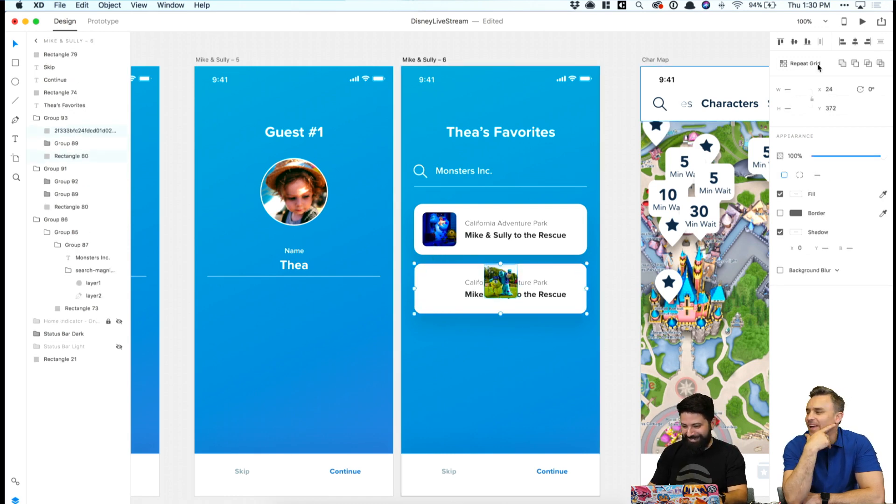
click(795, 42)
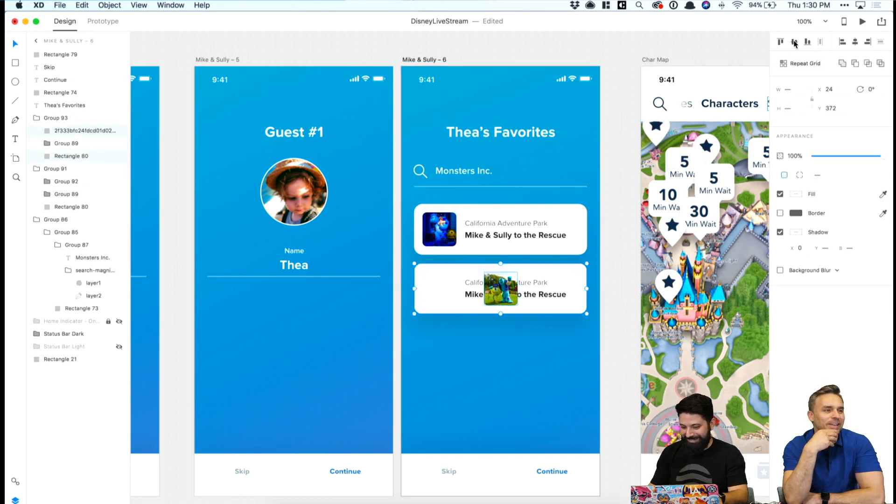
Align the new thumbnail to the card's left edge and nudge it inward to X 40.
click(842, 42)
shift+click(462, 270)
key(shift+Right)
key(shift+Right)
key(Left)
key(Left)
key(Left)
key(Left)
Shorten the second card's title text to "Mike".
double_click(515, 295)
double_click(514, 293)
click(512, 294)
shift+click(583, 295)
key(BackSpace)
key(BackSpace)
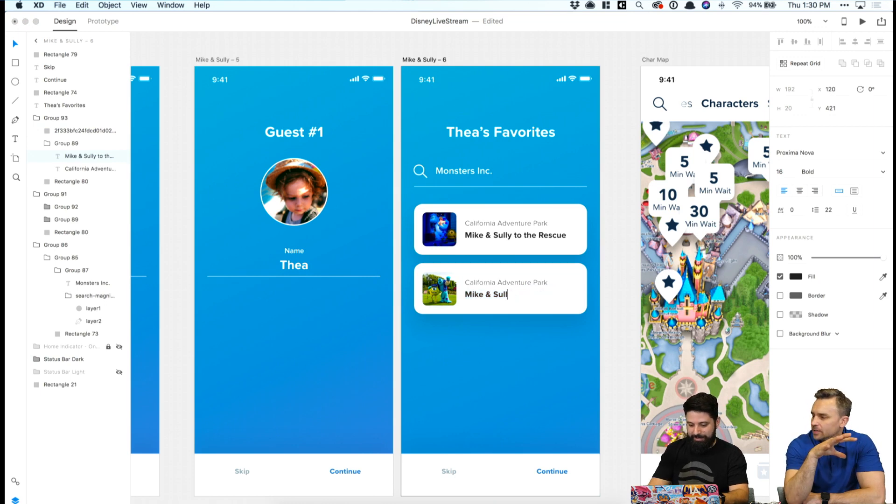
key(BackSpace)
key(BackSpace)
key(BackSpace)
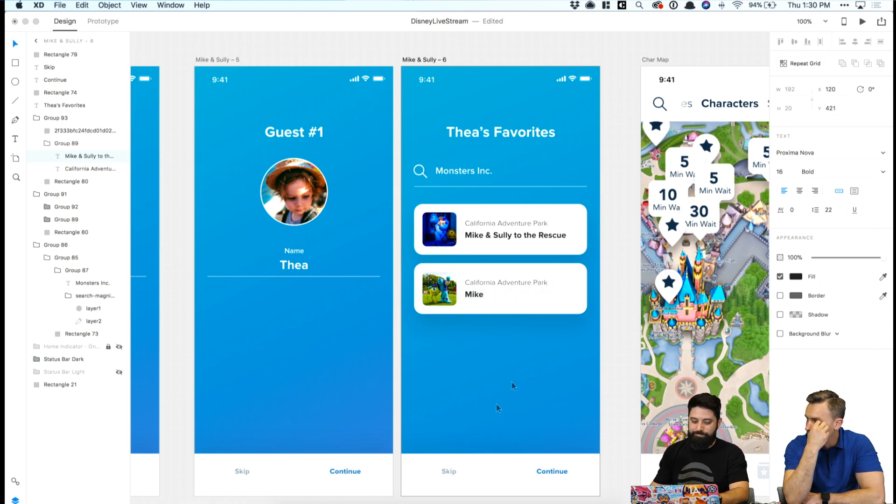
Switch to Chrome, search Google for "mike wazowski" in a new tab and copy "azowski" from the query.
click(346, 500)
key(super+t)
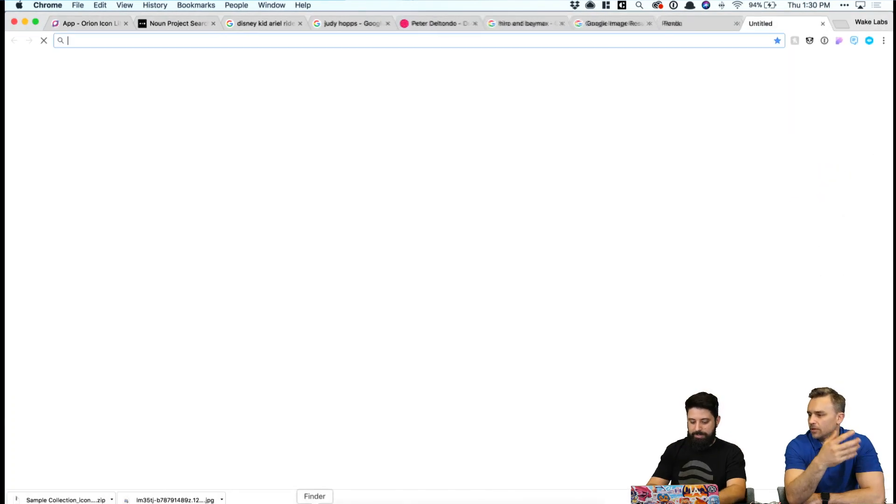
text(mike wyz)
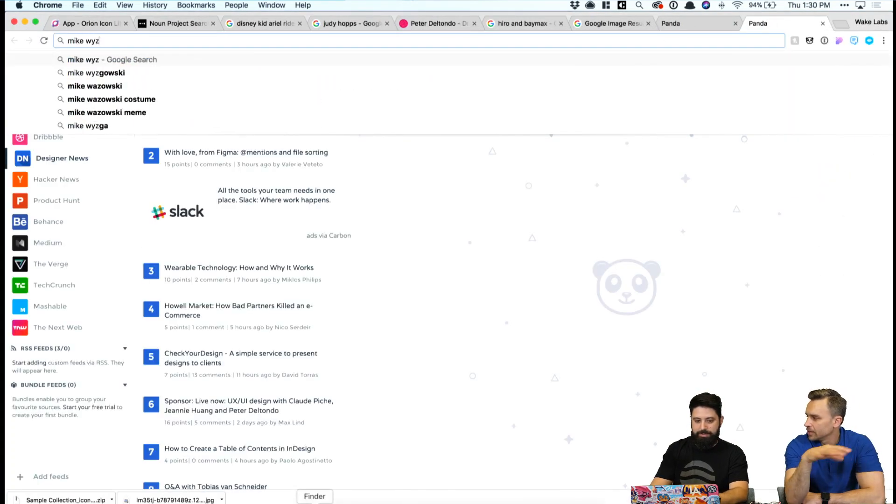
key(Down)
key(Down)
key(Return)
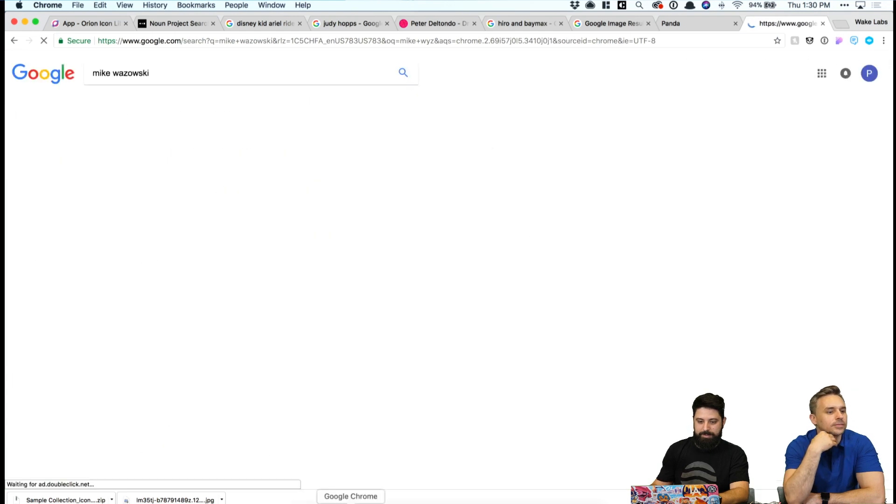
drag(150, 73, 120, 73)
key(super+c)
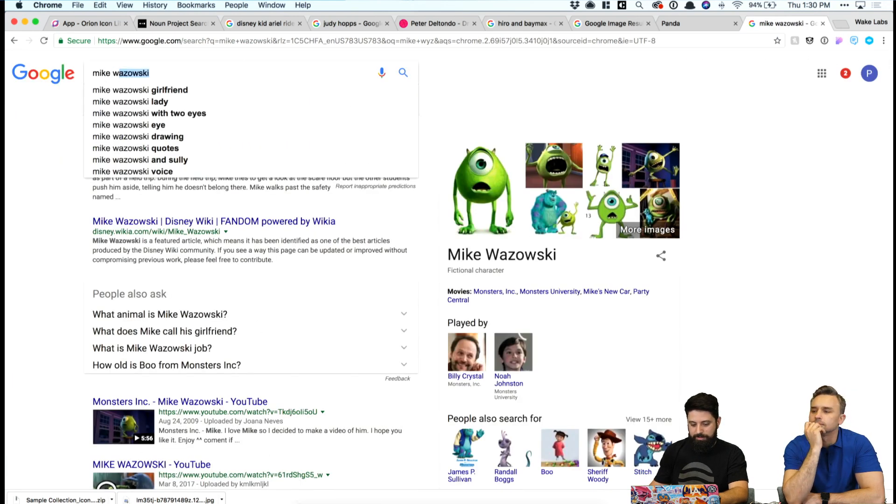
Switch back to Adobe XD and complete the second card's title as "Mike Wazowski".
click(383, 501)
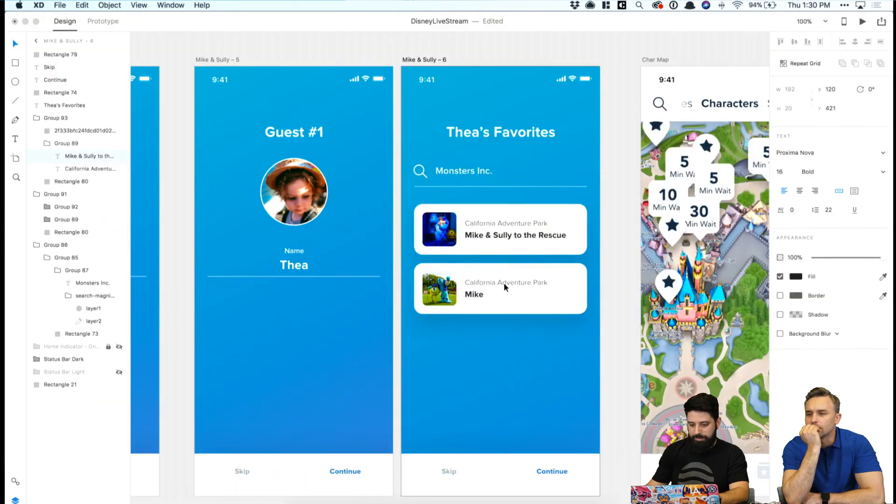
text(W)
key(super+v)
key(Escape)
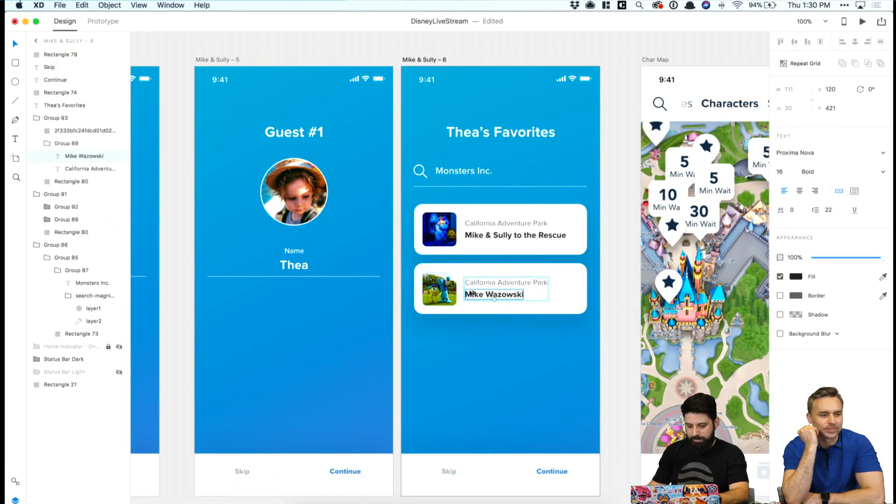
Change the small label above the title on the Mike & Sully to the Rescue card to "Ride".
click(497, 223)
double_click(498, 223)
key(super+a)
text(Ride)
key(Escape)
Change the small label above the title on the Mike Wazowski card to "Character".
click(503, 286)
double_click(504, 286)
key(super+a)
text(C)
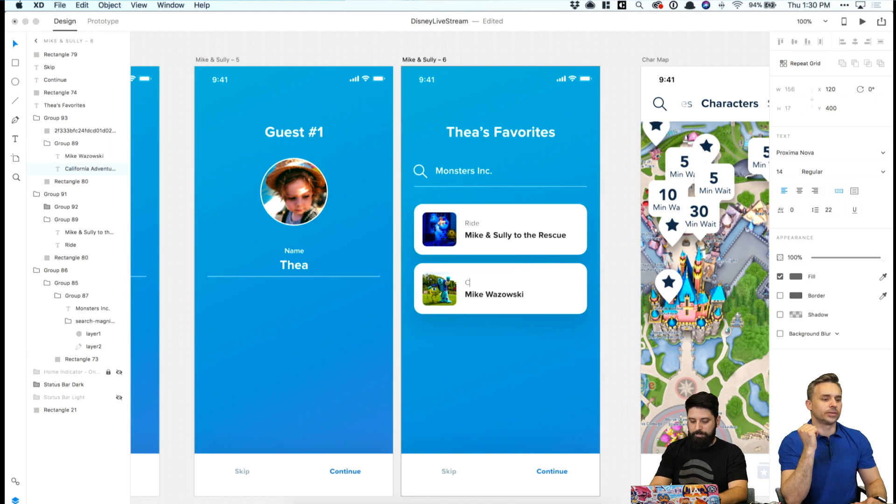
text(haracter)
key(Escape)
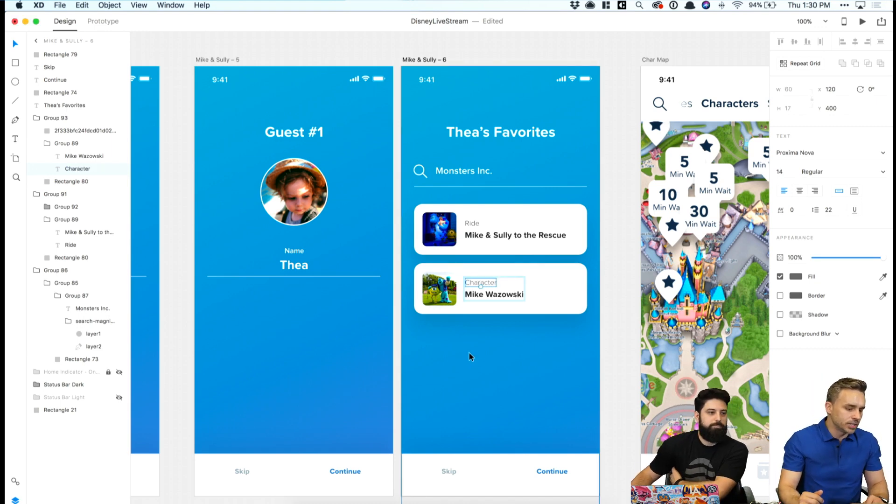
Copy the masked thumbnail of the Hiro & Baymax card on the Fav Chars artboard.
click(493, 329)
click(437, 292)
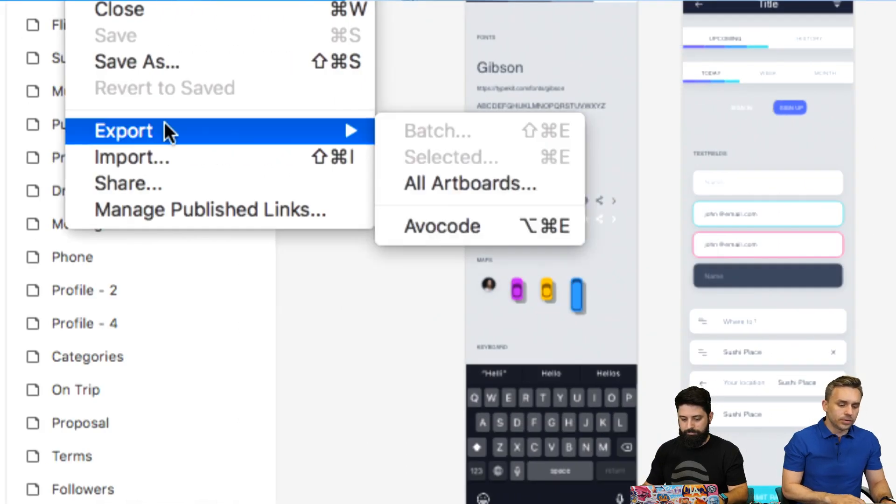
click(432, 234)
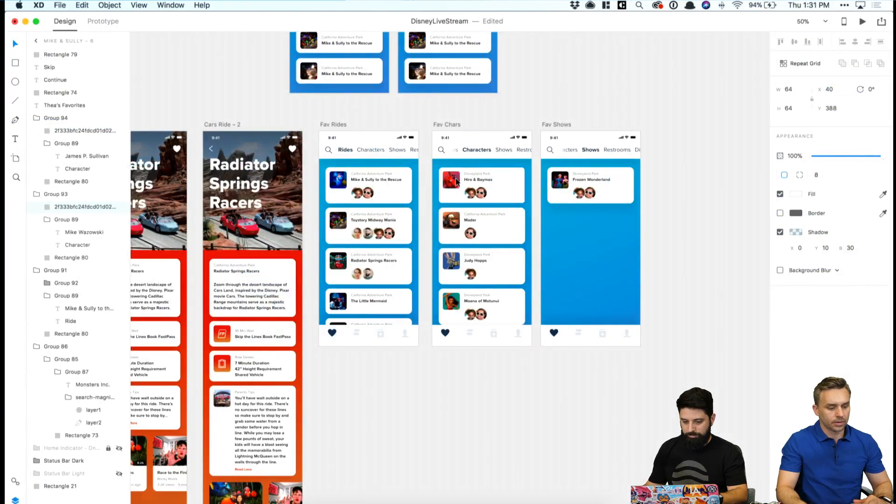
double_click(457, 182)
Delete the Mike Wazowski card's thumbnail, trying the copied Hiro & Baymax thumbnail in its place and removing it again.
scroll(462, 200, left, 15)
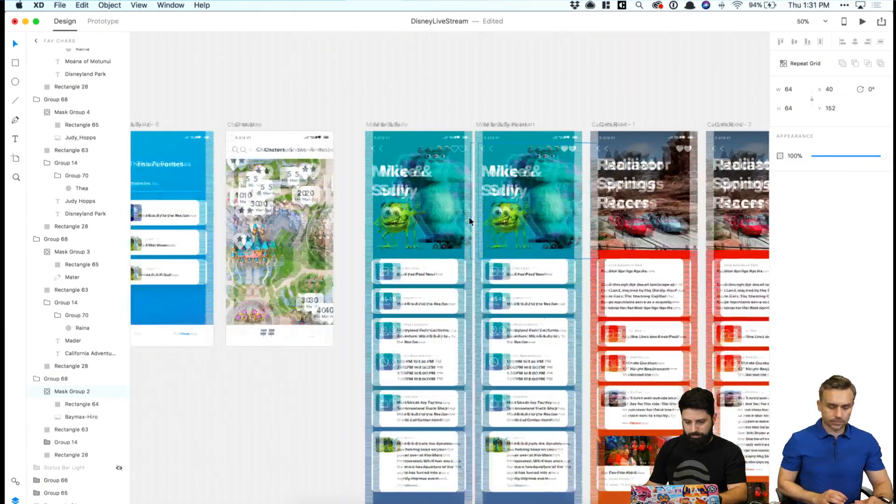
scroll(469, 222, up, 10)
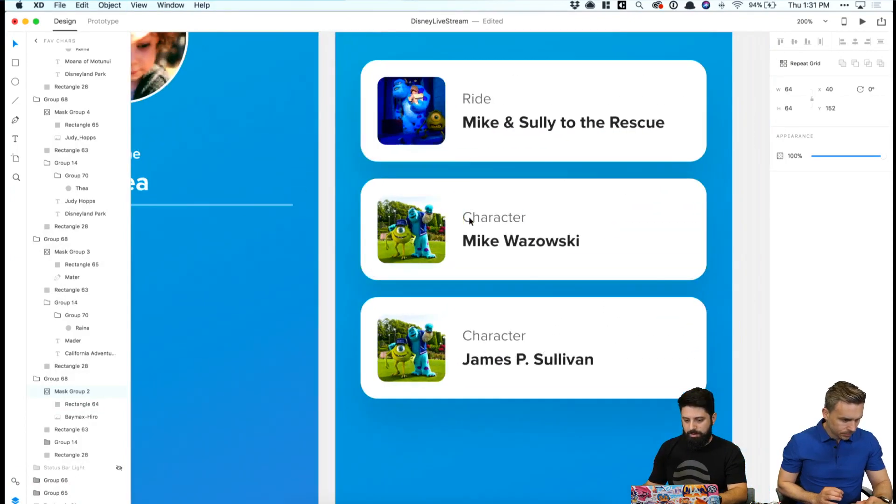
double_click(423, 242)
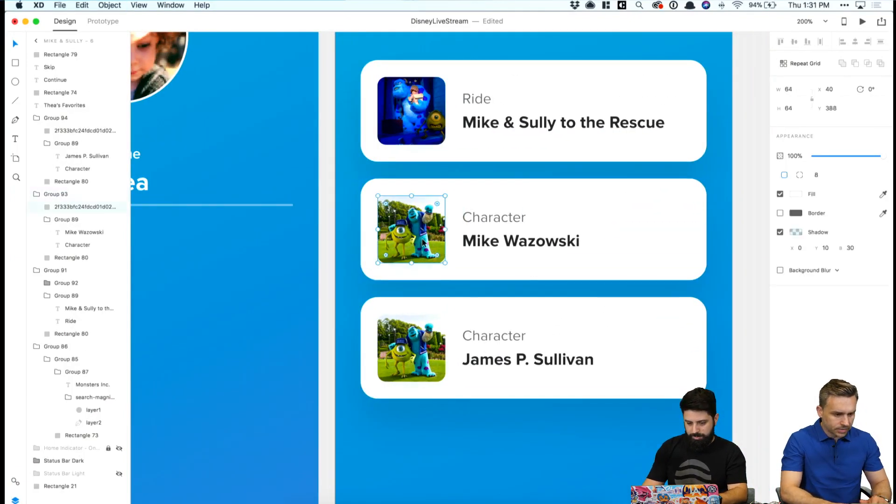
key(Delete)
key(super+v)
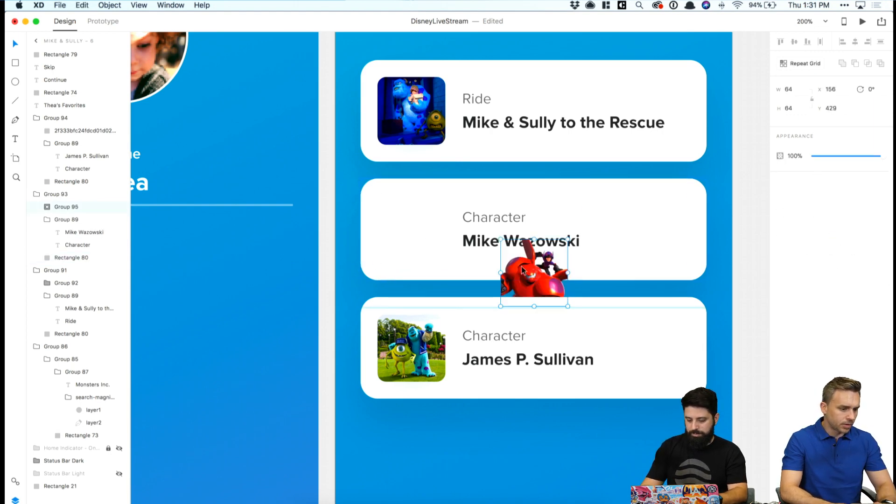
key(Delete)
Draw a 64 by 64 rectangle with corner radius 8 in the thumbnail area of the Mike Wazowski card.
click(424, 228)
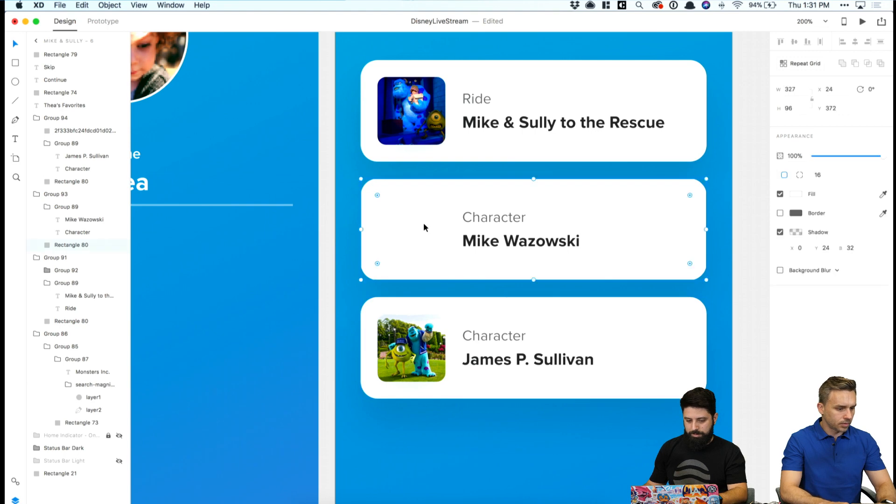
key(r)
drag(384, 196, 434, 256)
drag(798, 89, 753, 84)
text(64)
key(Tab)
text(64)
key(Tab)
click(822, 175)
text(8)
key(Return)
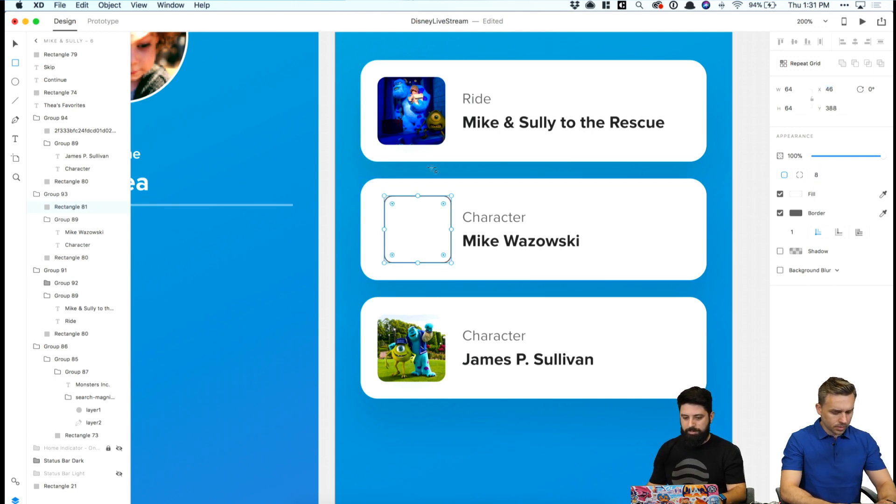
Nudge the new rounded square to X 40, in line with the other cards' thumbnails.
click(494, 114)
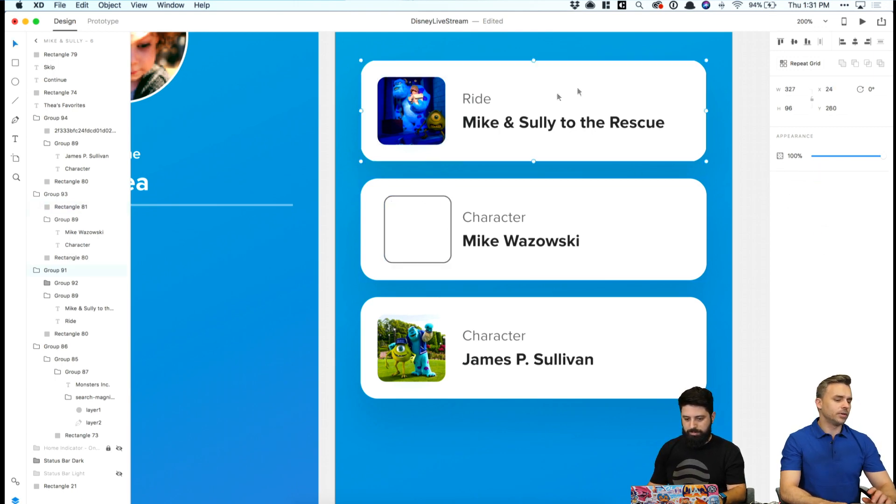
click(401, 198)
key(Left)
key(Left)
key(Left)
key(Left)
key(Left)
key(Left)
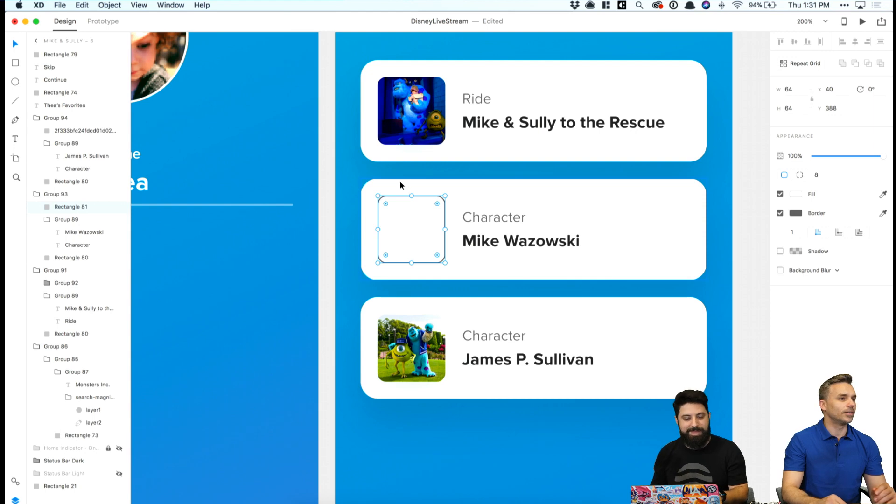
Remove the rounded square's border and change its fill type to Linear Gradient.
click(780, 213)
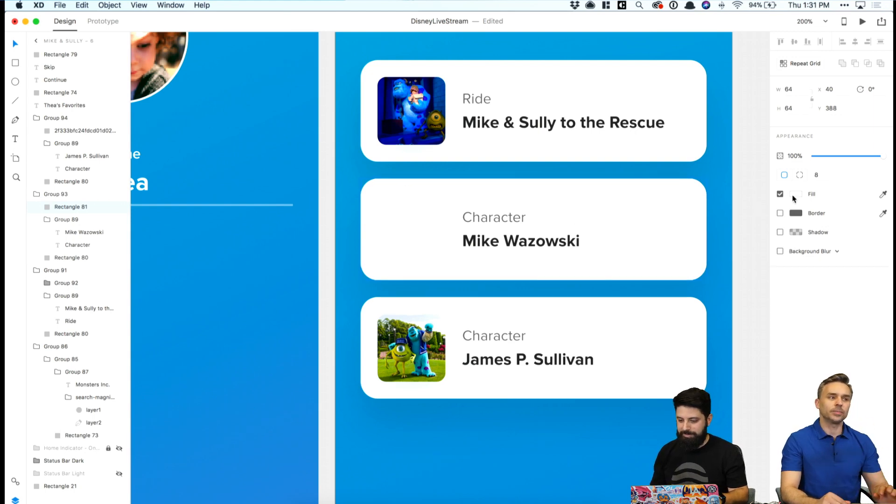
click(796, 196)
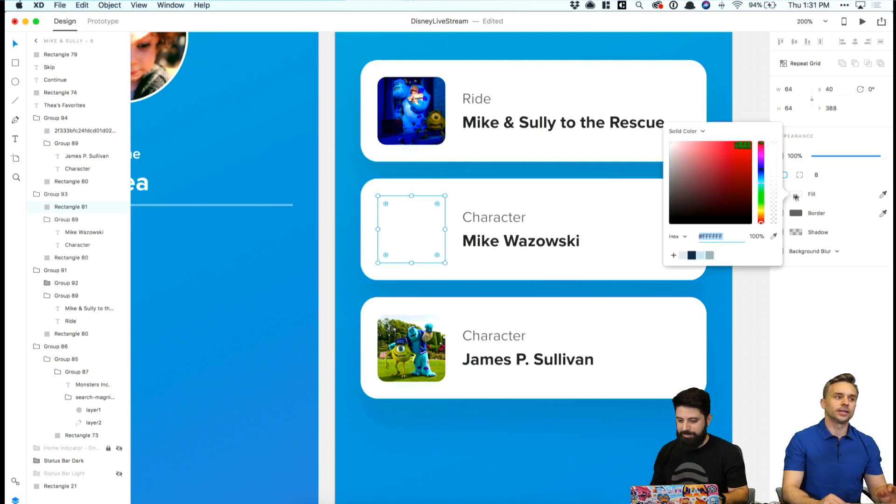
click(702, 131)
click(701, 139)
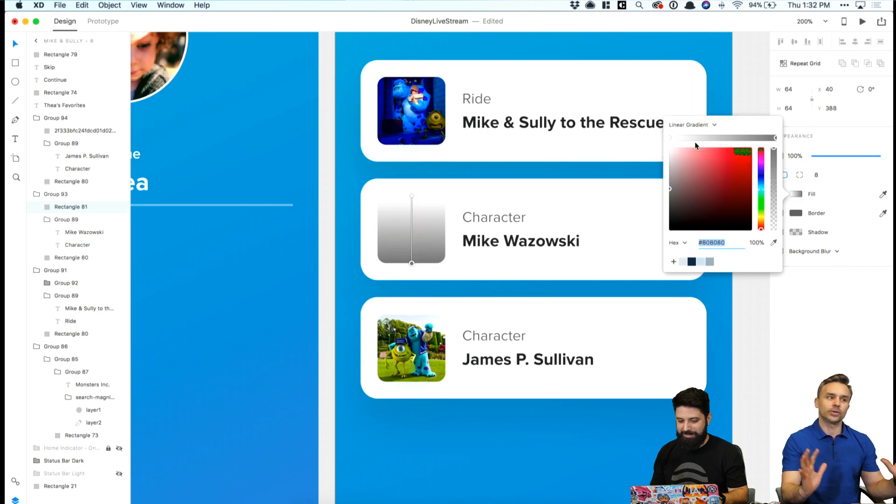
Duplicate the gradient rounded square in the Mike Wazowski card and change the copy's fill type to Solid Color.
click(501, 172)
key(super+1)
click(436, 247)
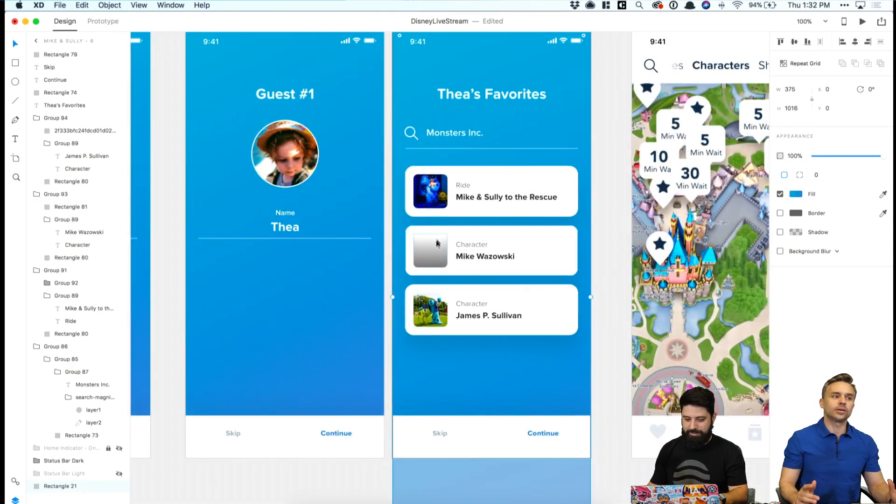
double_click(435, 249)
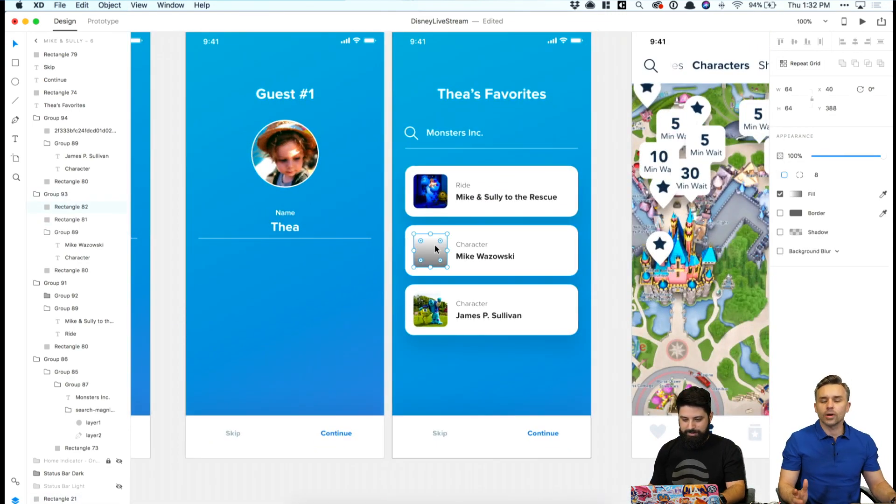
click(795, 194)
click(684, 125)
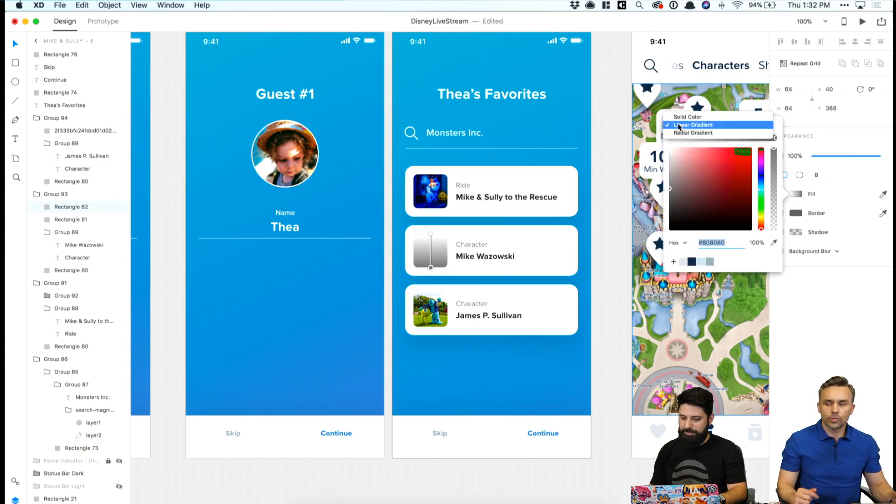
click(686, 117)
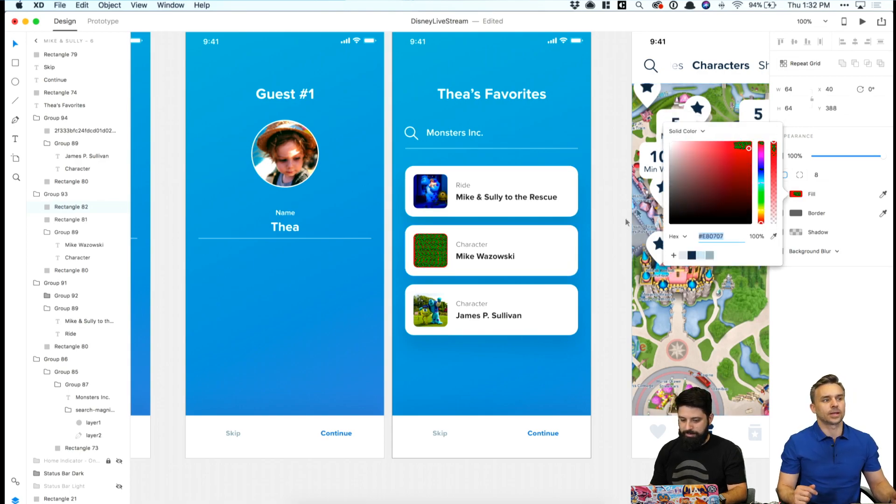
Import render_11.png from the Monsters Inc folder in Finder and place it over the Mike Wazowski card.
click(609, 234)
scroll(609, 233, right, 5)
scroll(608, 236, right, 15)
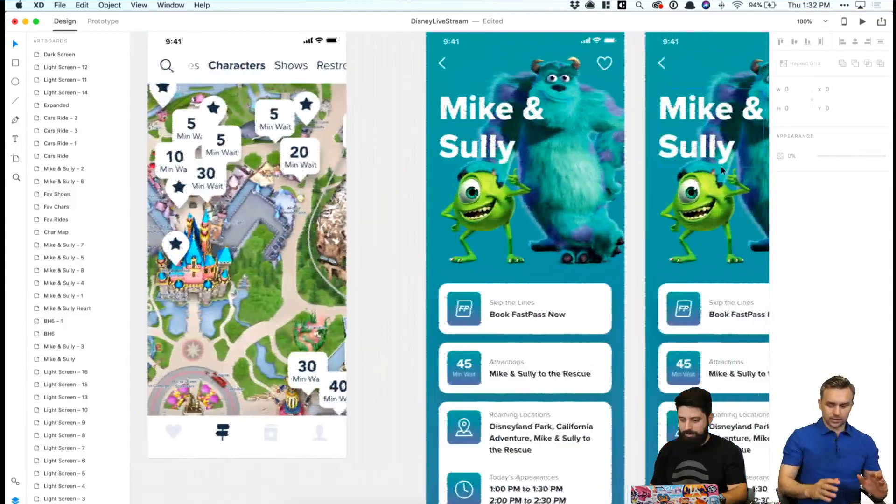
scroll(373, 254, left, 15)
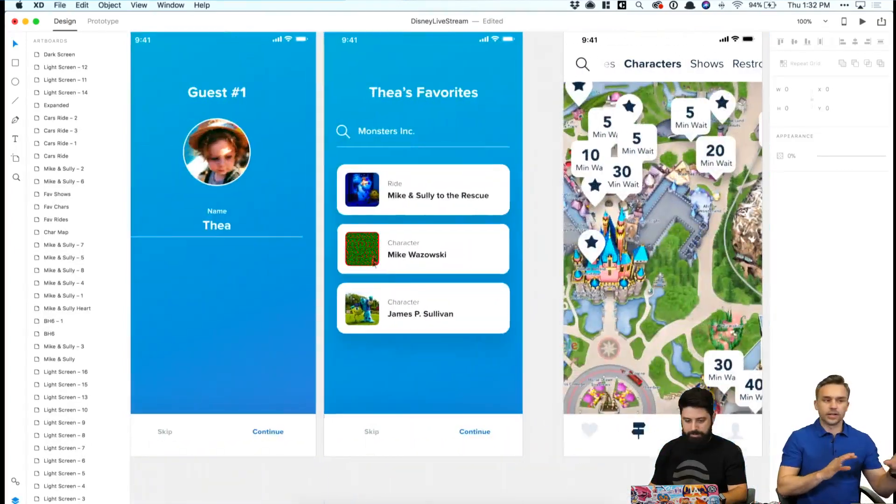
click(315, 502)
drag(667, 302, 364, 487)
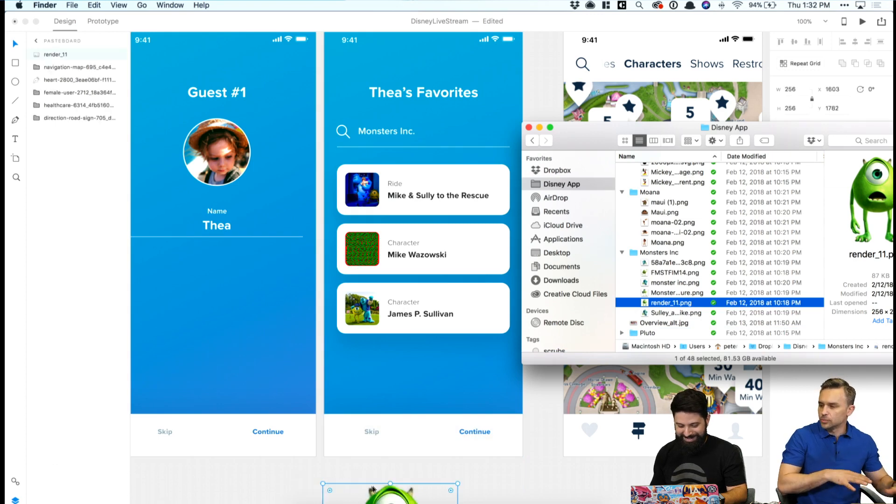
drag(407, 493, 387, 253)
Make the solid square's fill white and mask the render_11 image with it using Mask with Shape.
click(361, 249)
click(796, 194)
click(371, 249)
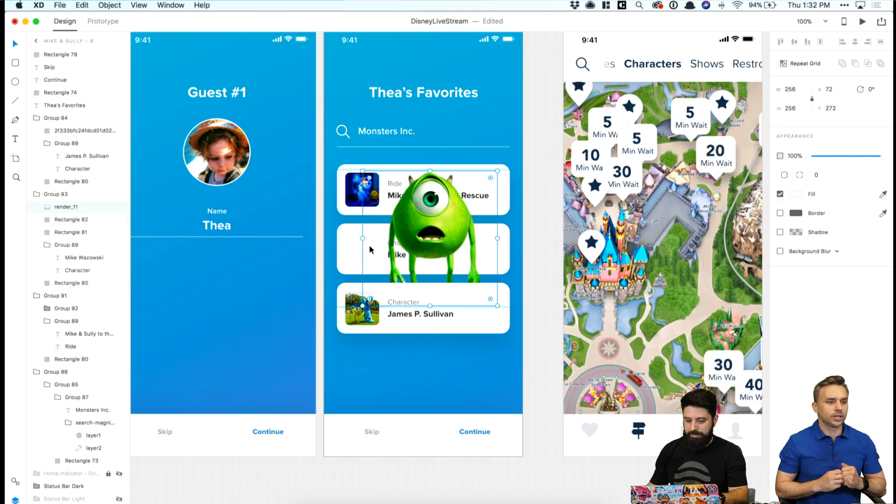
shift+click(362, 250)
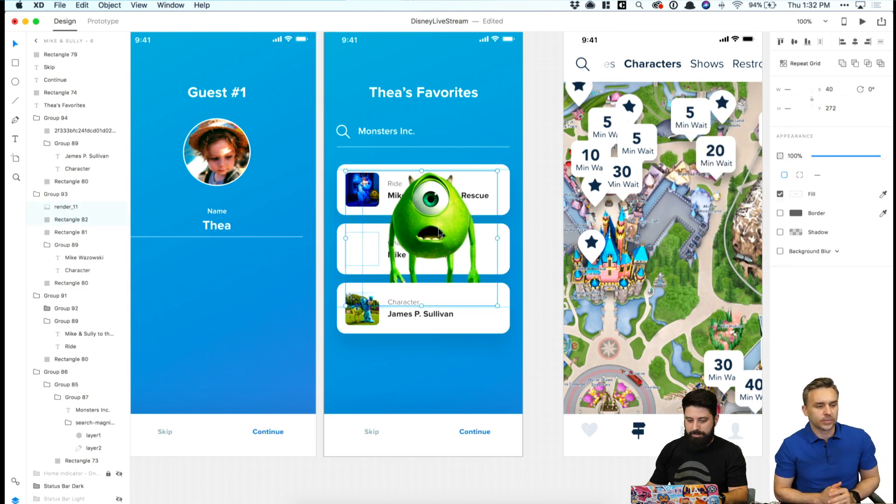
click(110, 5)
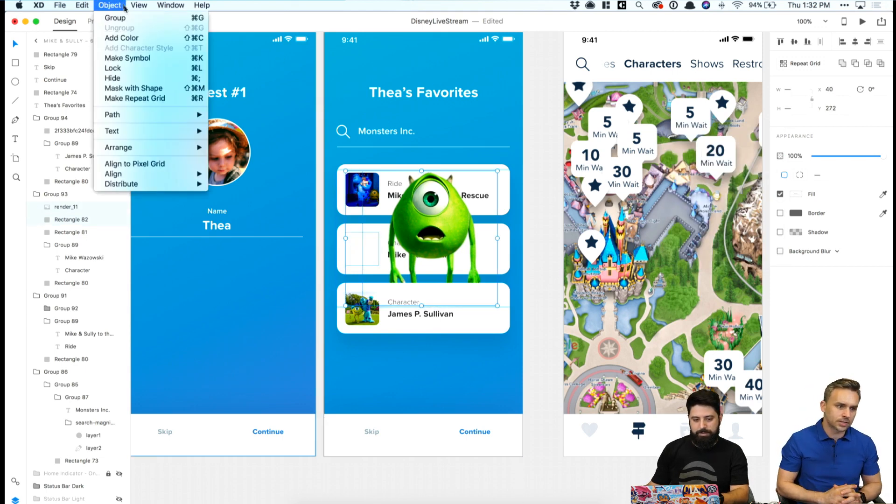
click(134, 88)
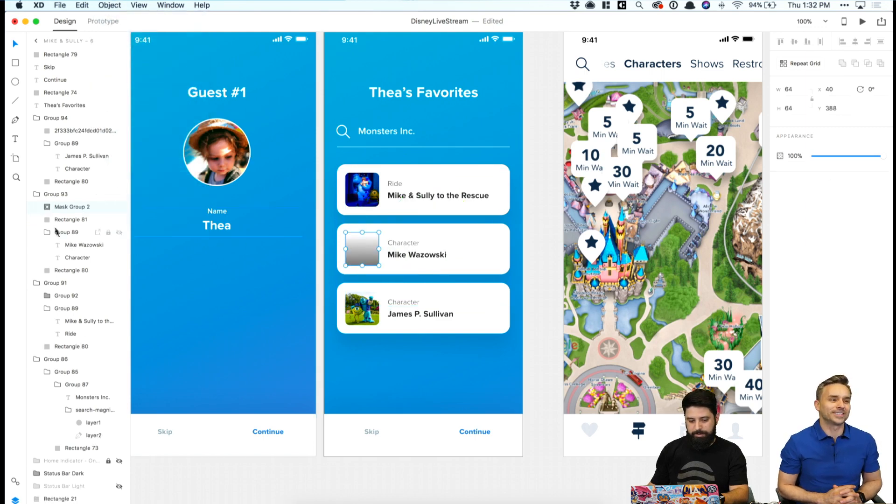
Centre the render_11 image inside its mask group over the thumbnail and scale it to 64 by 64 at X 40, Y 388.
click(47, 208)
click(70, 222)
drag(427, 243, 357, 254)
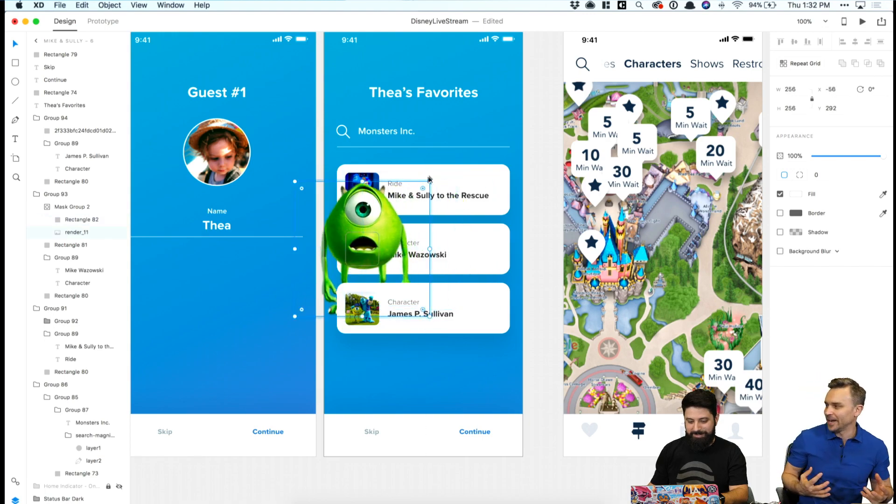
key(Escape)
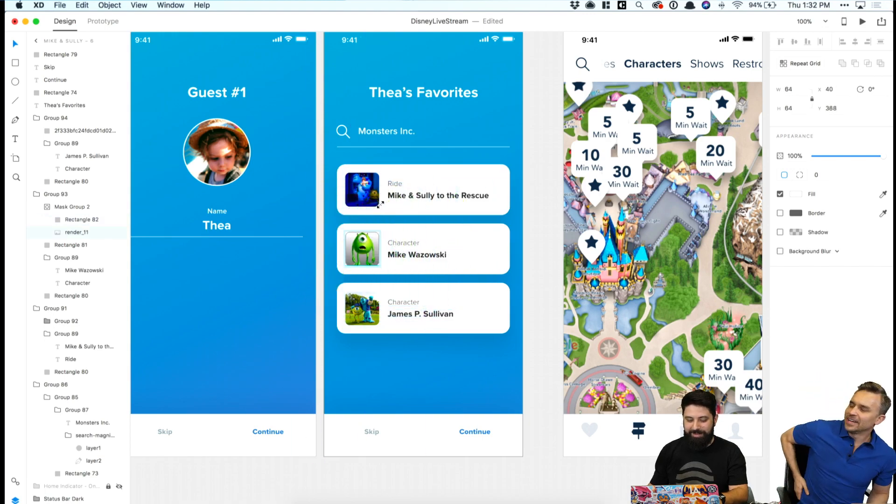
Shrink the masked render_11 image slightly around its centre to leave a margin inside the square.
key(super+equal)
key(super+equal)
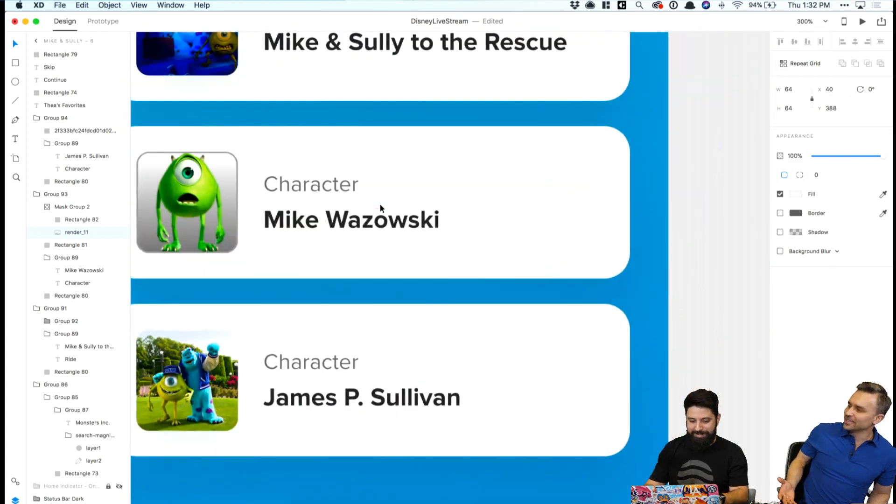
drag(355, 153, 349, 155)
Angle the background square's linear gradient diagonally from its upper-left corner to its lower-right corner.
click(284, 157)
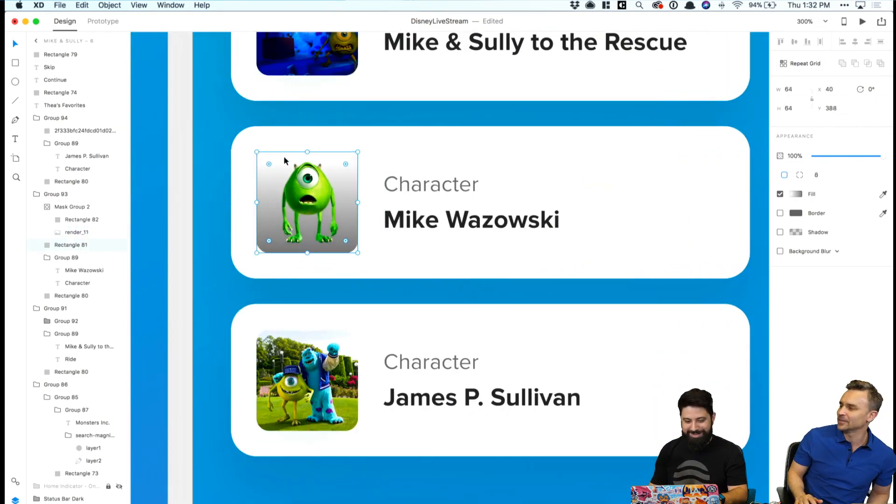
click(794, 197)
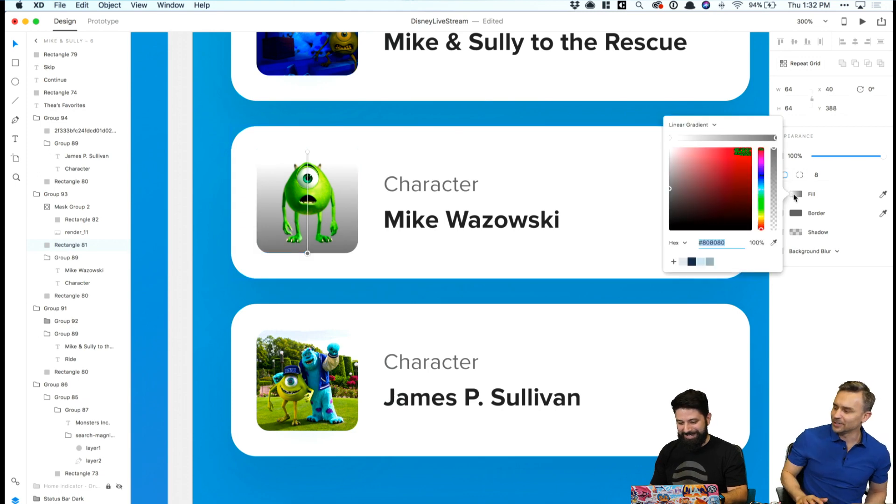
click(672, 141)
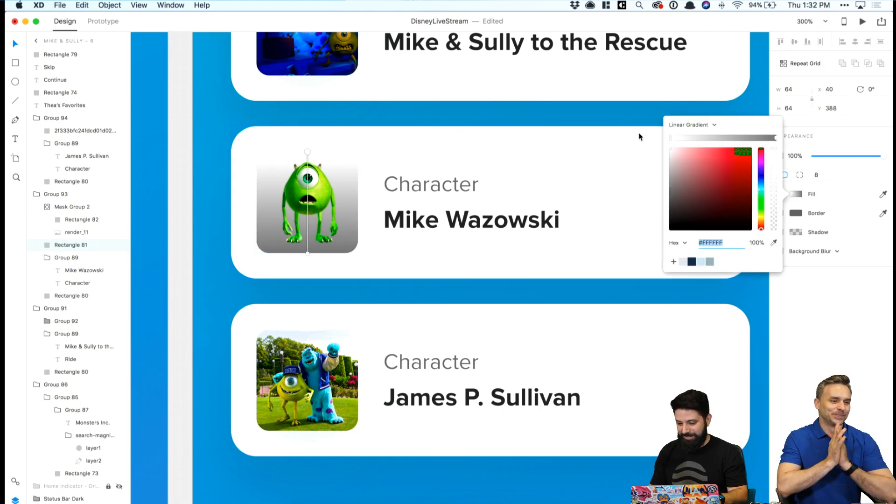
drag(307, 152, 256, 151)
drag(307, 253, 358, 253)
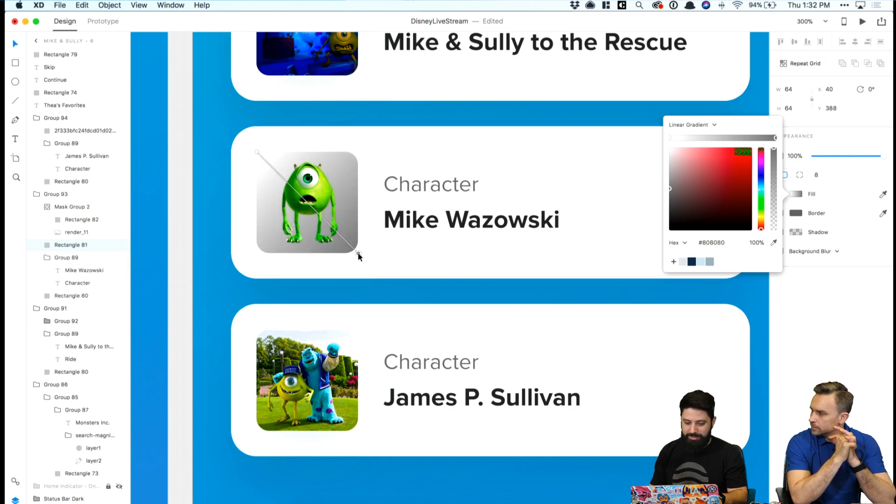
Sample greens from the Mike Wazowski image for the gradient stops: #BBE251 for the end and #CFEC61 for the start.
click(774, 243)
click(326, 195)
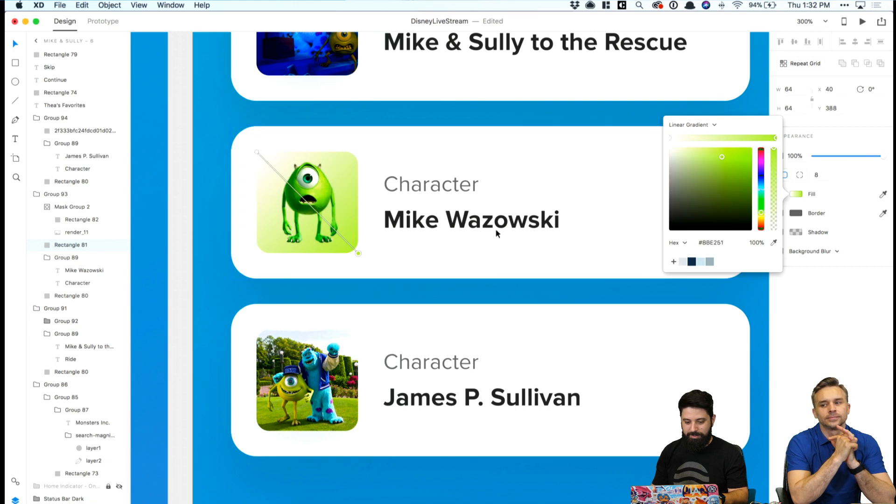
click(668, 139)
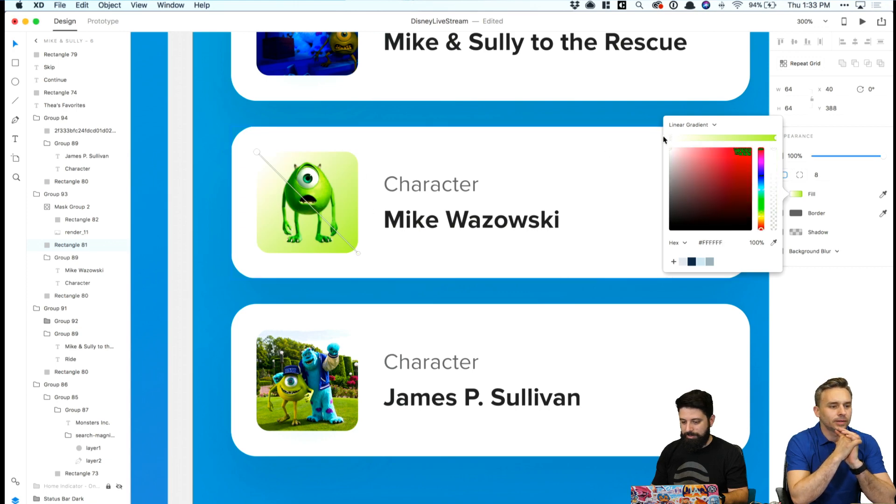
click(774, 242)
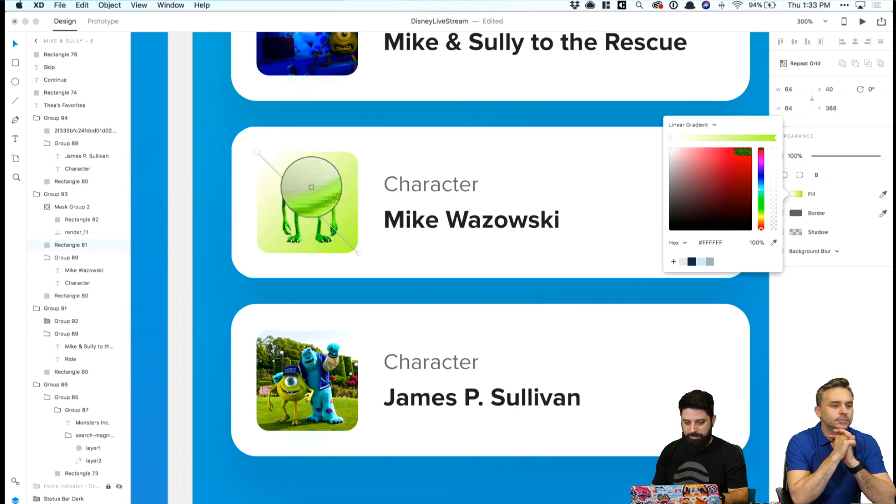
click(319, 193)
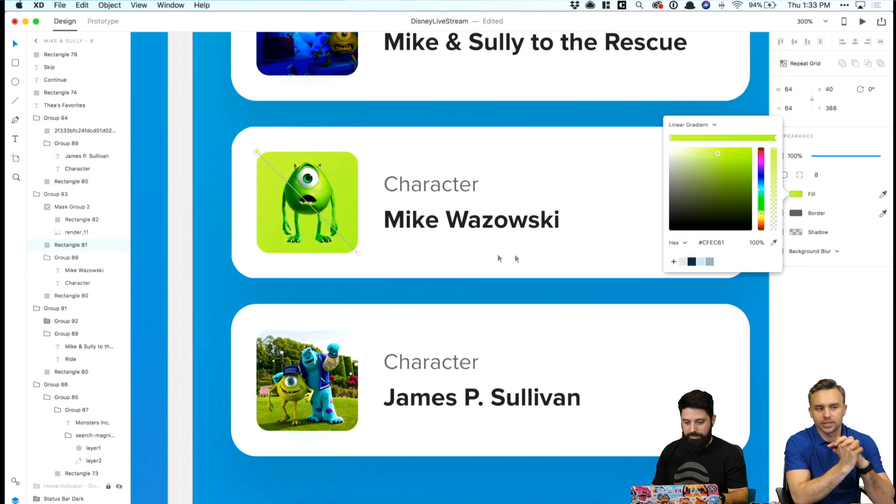
Darken the gradient's lower-right green stop on the Mike Wazowski thumbnail background and deselect the square.
click(358, 254)
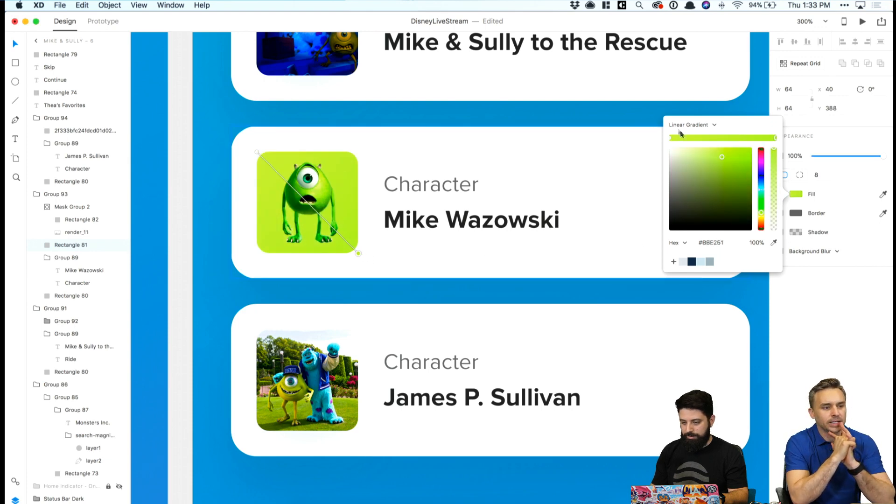
drag(723, 158, 736, 179)
click(430, 123)
key(super+1)
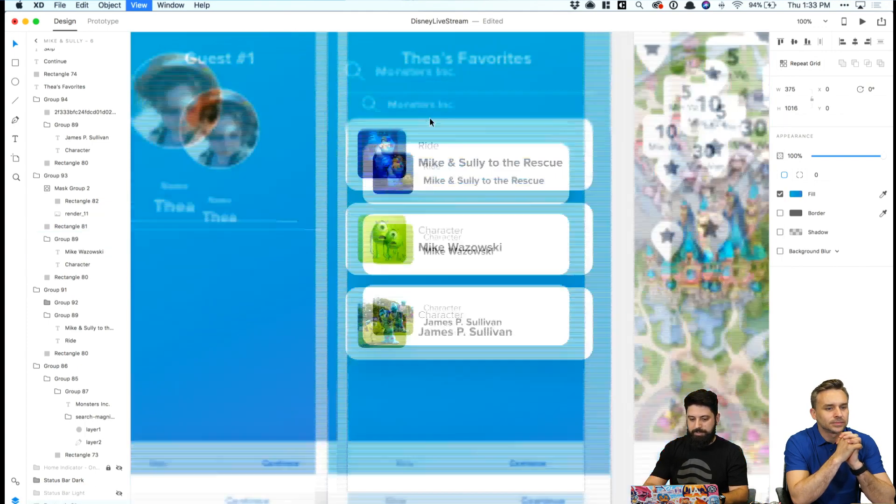
Add a shadow to the green background square, coloring it with a green sampled from the thumbnail.
click(393, 264)
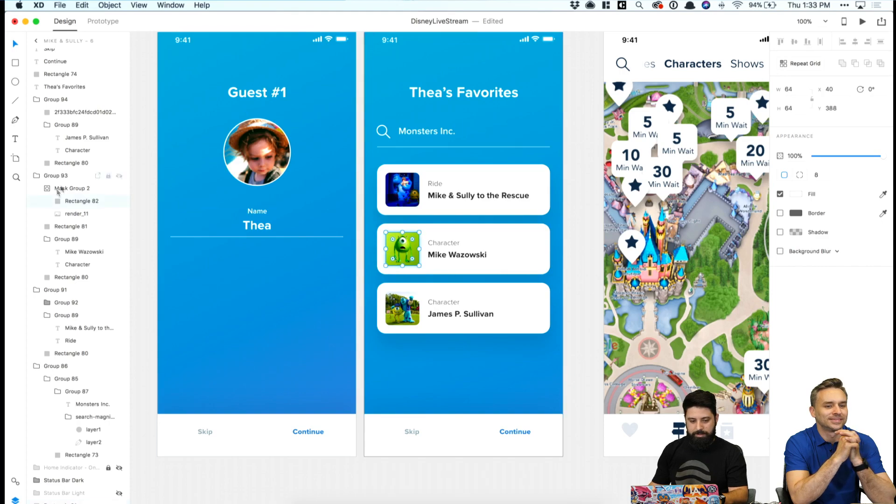
click(780, 232)
key(super+3)
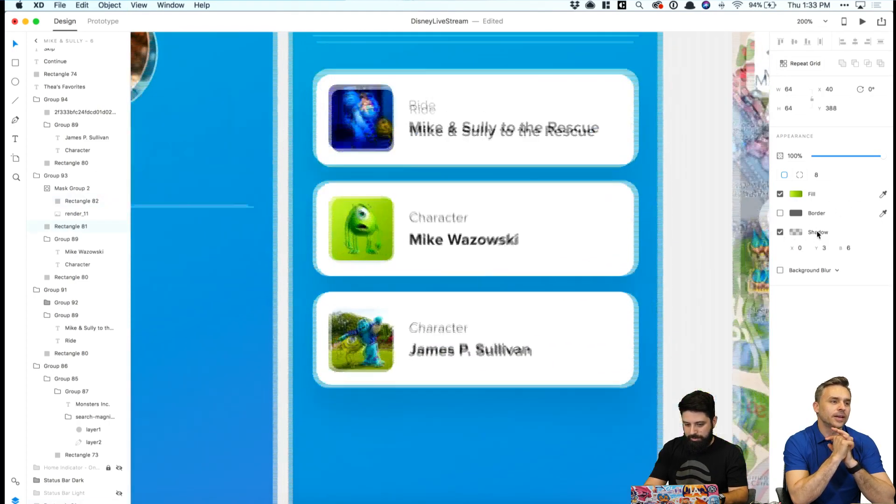
click(800, 233)
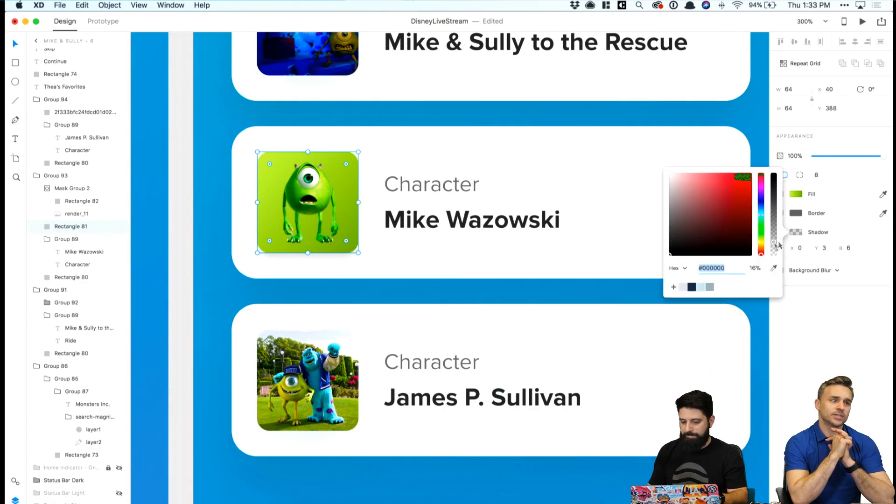
click(773, 268)
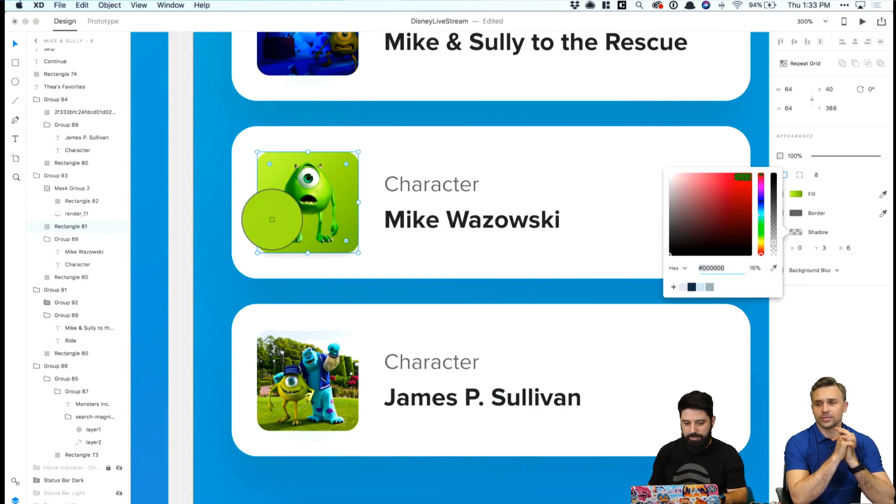
click(280, 215)
Set the green square's shadow to a Y offset of 10 and a blur of 30.
click(827, 249)
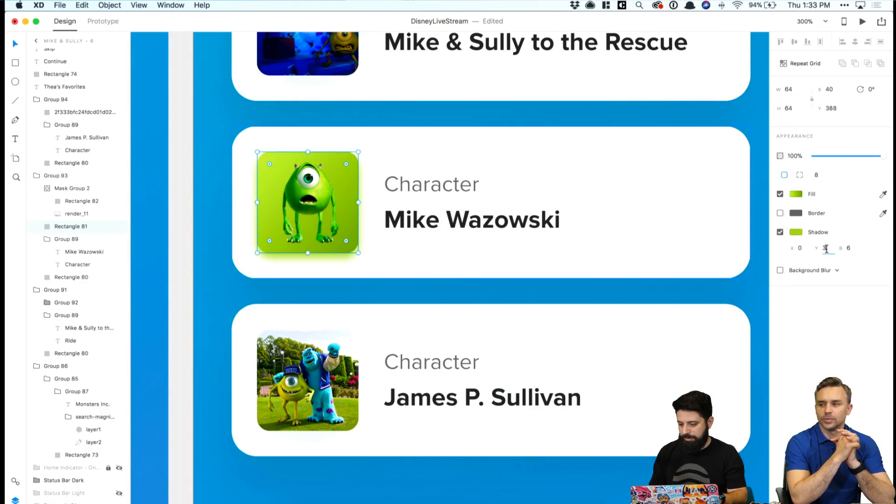
text(10)
key(Tab)
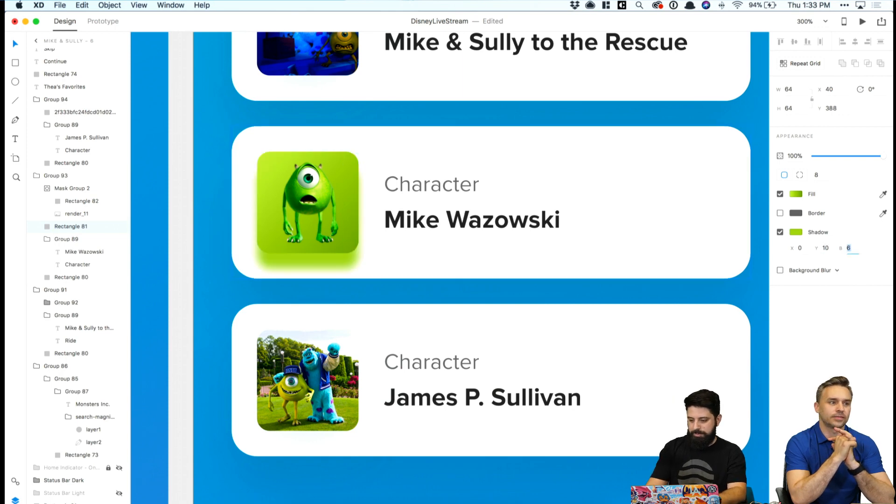
key(Tab)
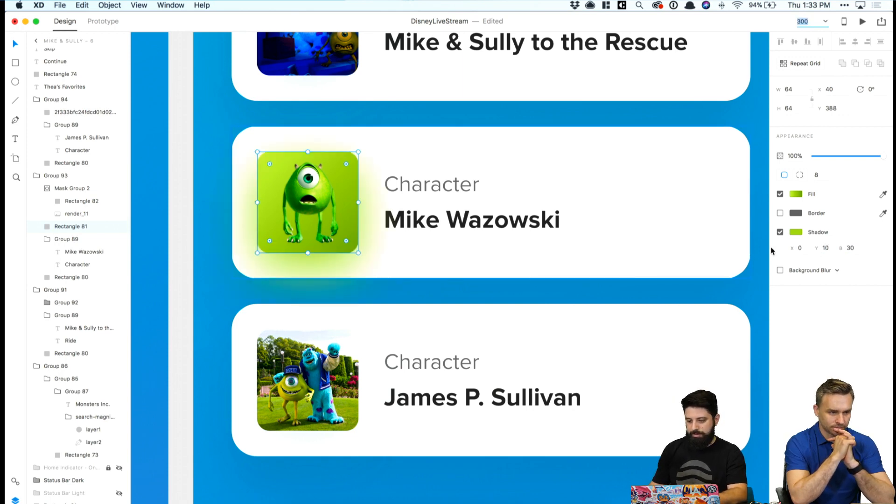
Reduce the shadow's Y offset to 8 and its color opacity to 16%, and deselect the square.
click(826, 247)
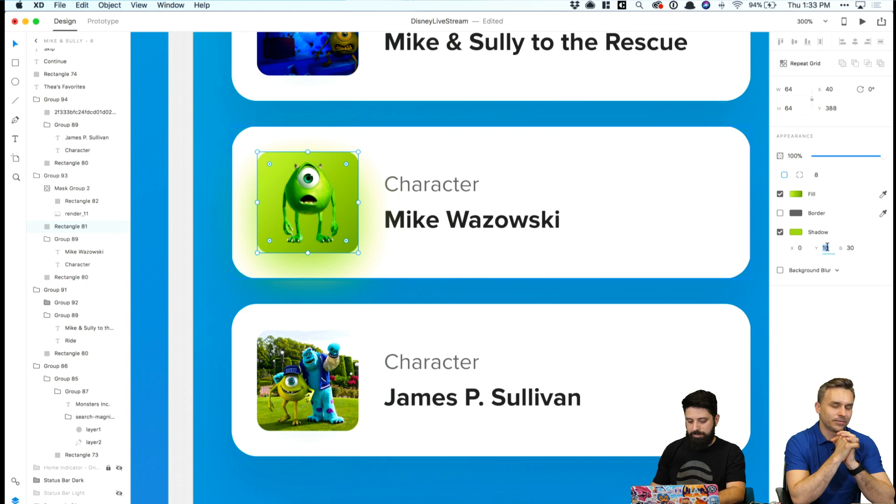
key(Tab)
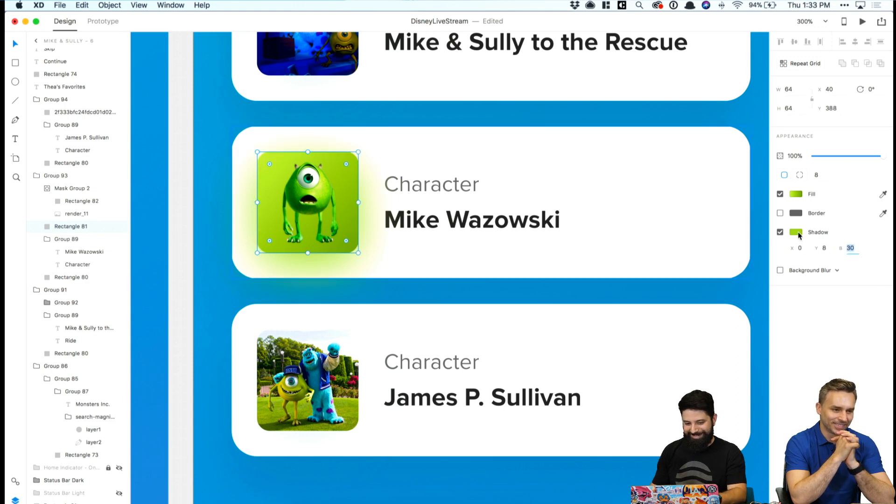
click(799, 233)
click(761, 265)
text(16)
key(Return)
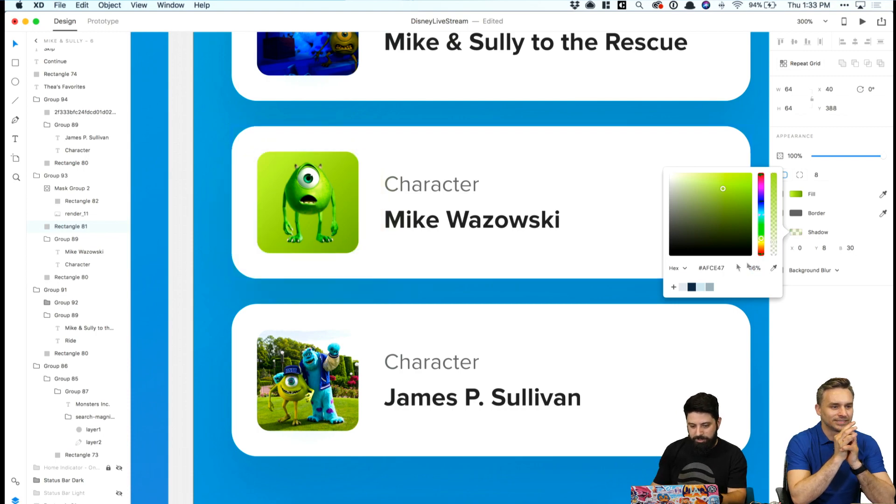
click(209, 267)
key(super+1)
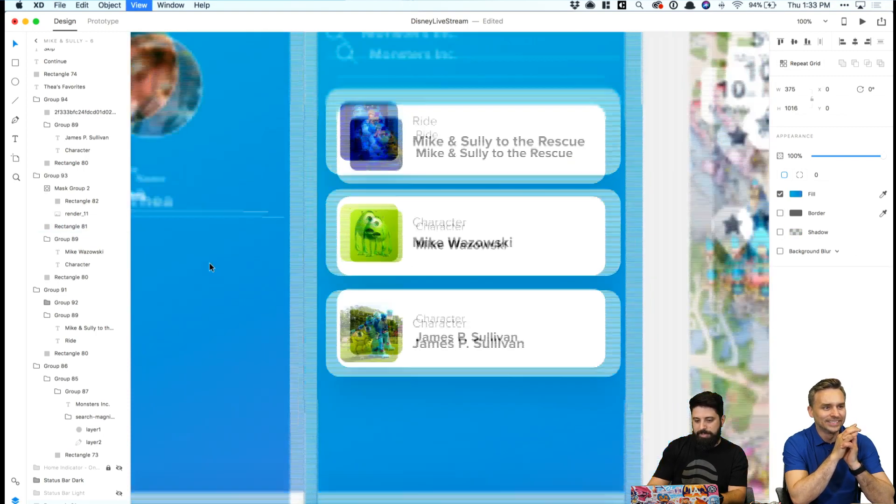
Delete the James P. Sullivan card and replace it with a duplicate of the Mike Wazowski card in the third position.
click(400, 309)
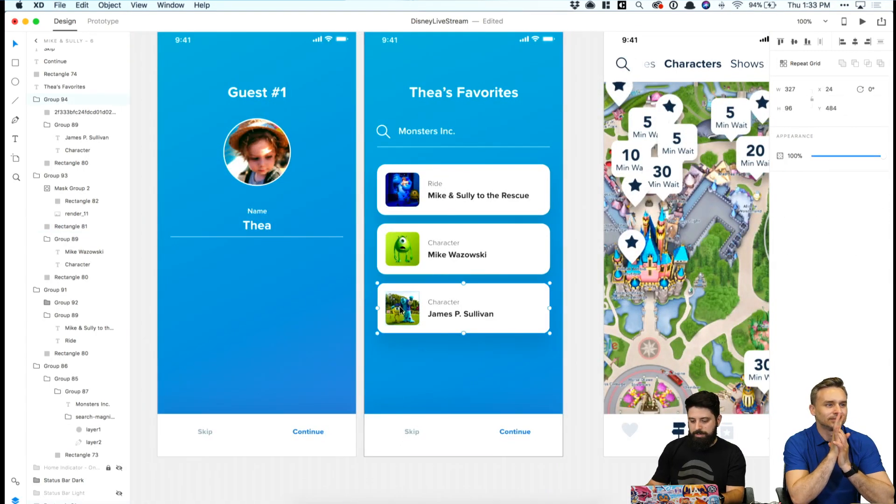
key(Delete)
click(448, 243)
drag(469, 235, 466, 287)
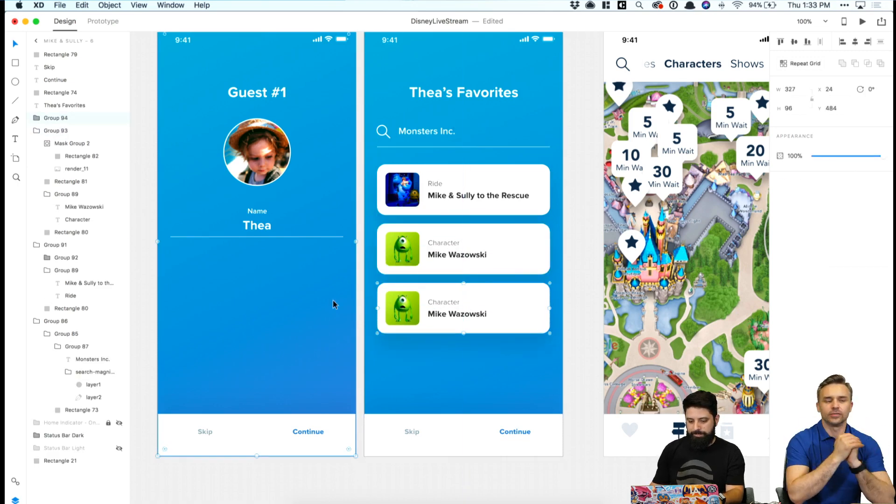
click(332, 301)
Delete the masked Mike Wazowski image from the third card's thumbnail, keeping the green background square.
click(401, 306)
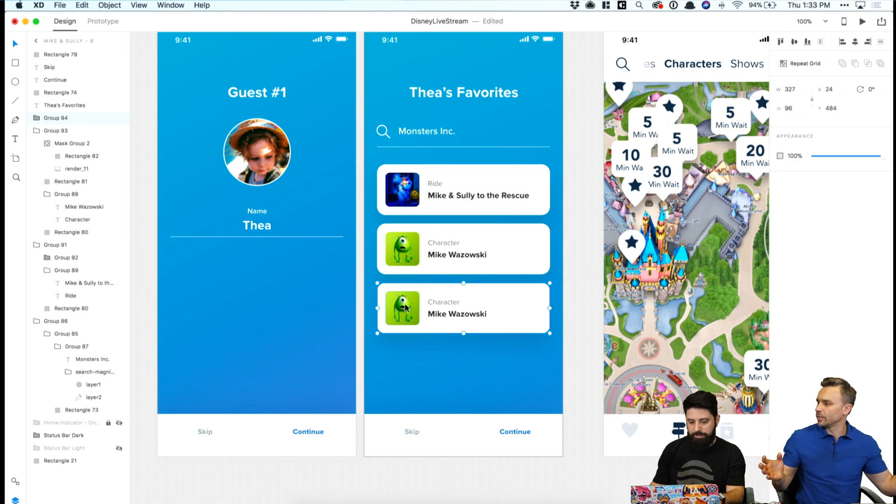
double_click(406, 307)
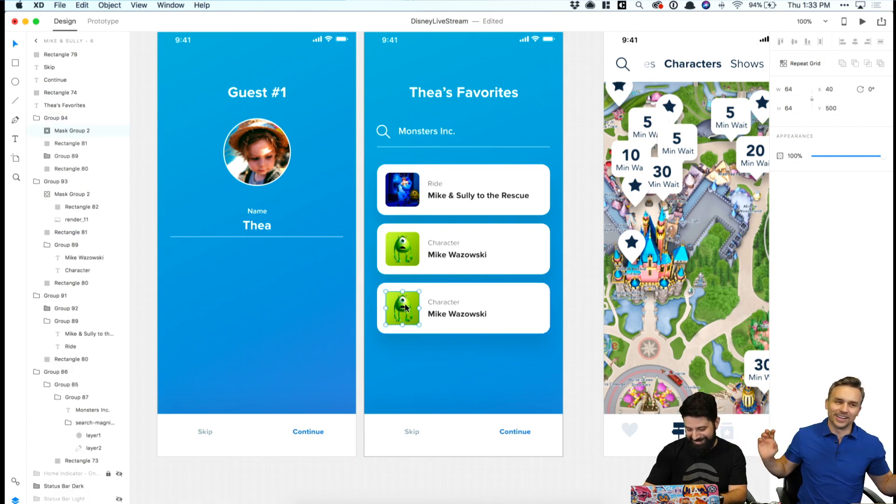
key(Delete)
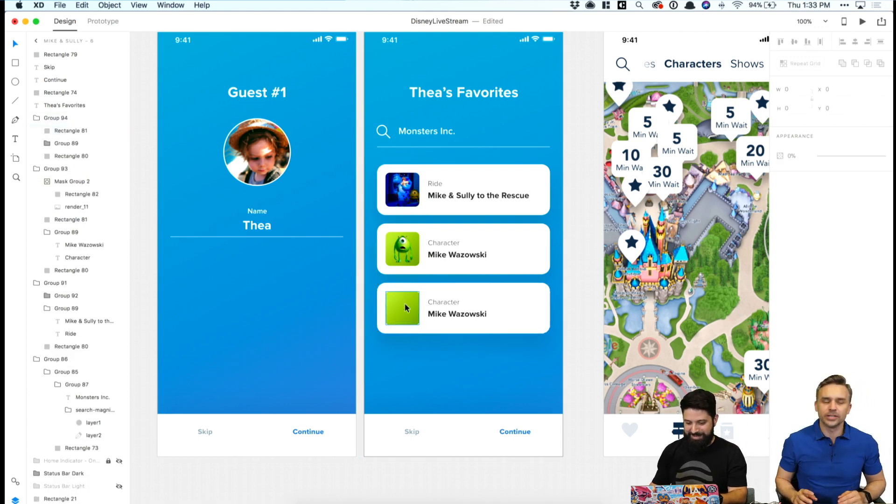
Duplicate the third card's green thumbnail square in place and set the copy's first gradient stop to white.
click(405, 303)
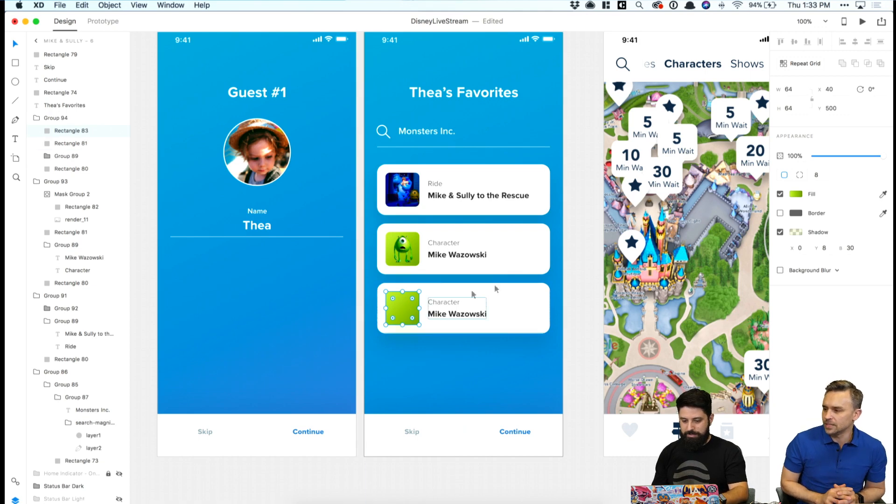
click(794, 196)
click(671, 149)
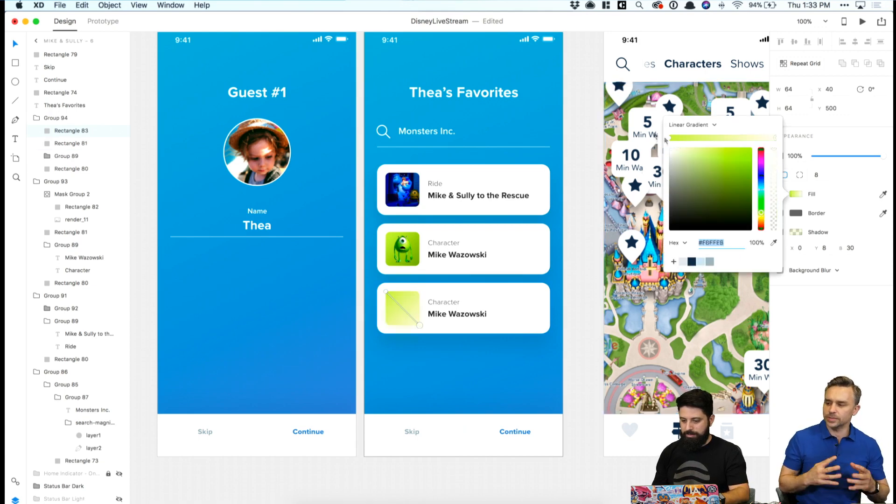
click(783, 267)
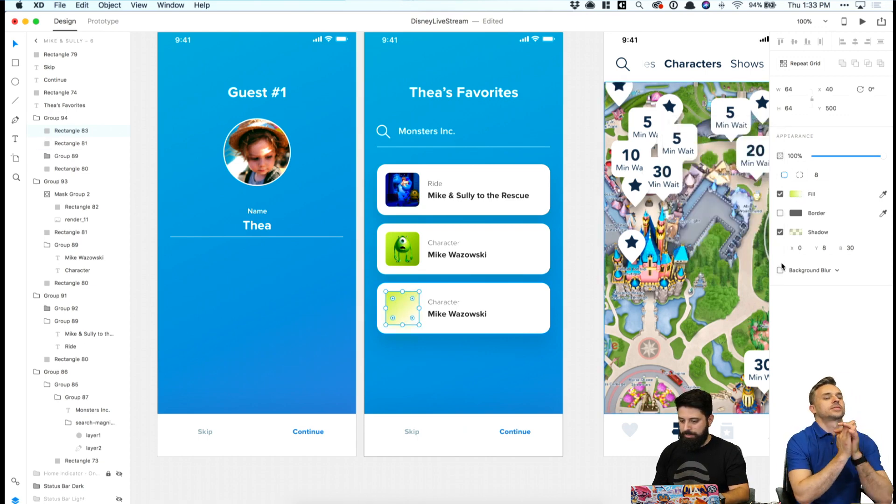
Remove the shadow from the third card's thumbnail square and change its fill from linear gradient to solid color.
click(780, 232)
click(796, 194)
click(686, 125)
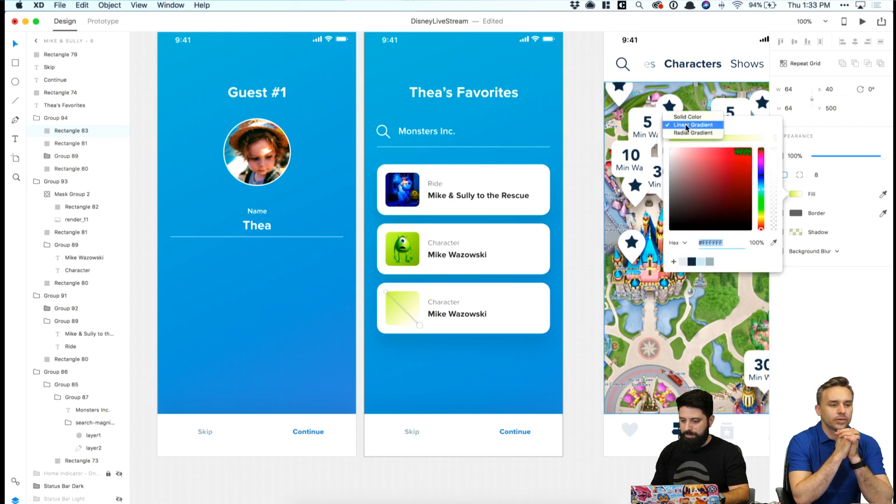
click(687, 117)
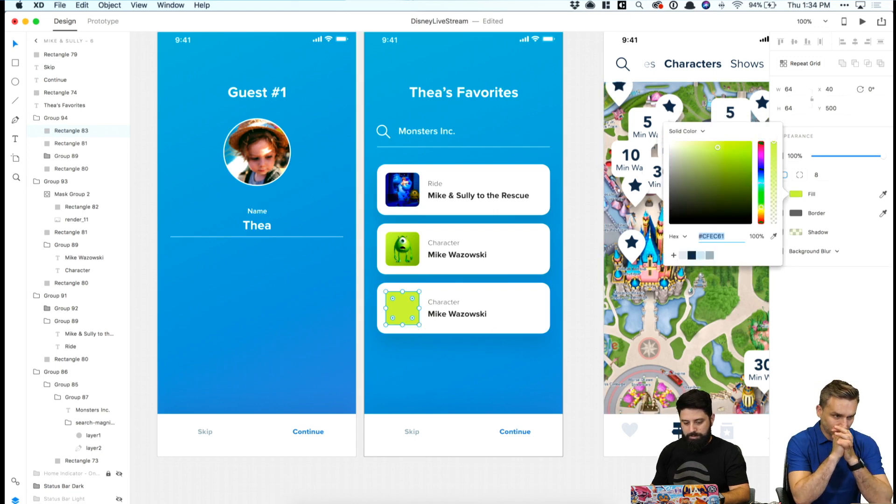
Try to place the Sulley and Mike PNG from Finder's Monsters Inc folder below the Favorites artboard, and undo the placement.
click(315, 501)
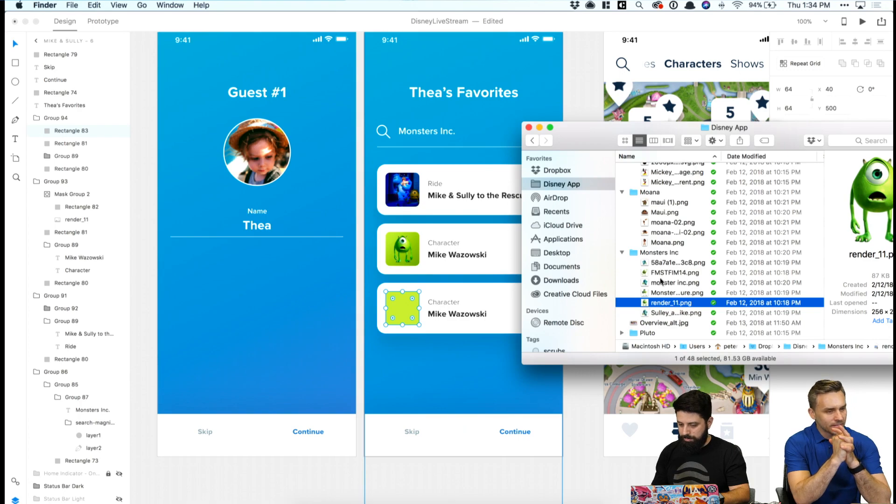
click(664, 314)
drag(664, 314, 354, 495)
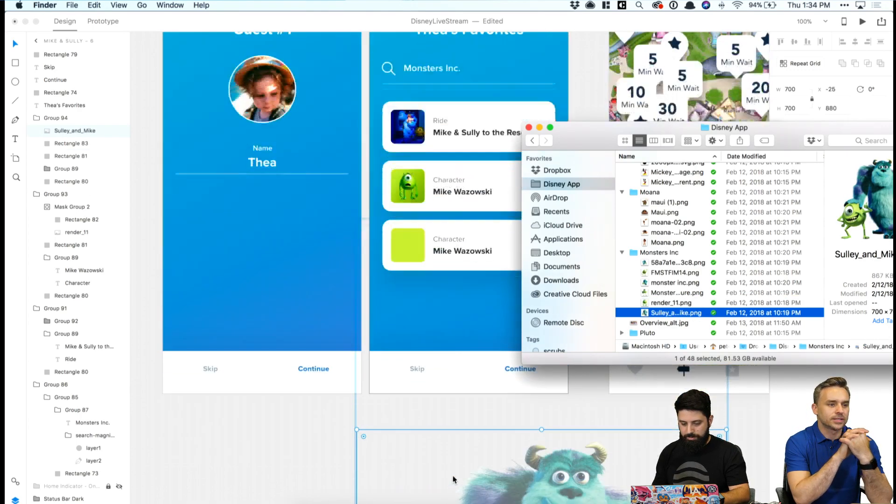
click(456, 476)
drag(555, 469, 467, 217)
key(super+z)
Switch to Finder and preview the 58a7a1e…3c8.png image in the Monsters Inc folder.
click(399, 243)
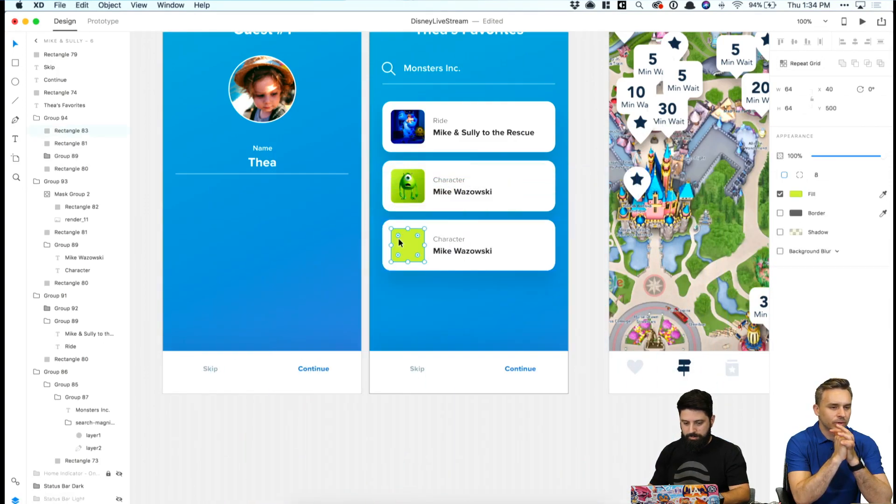
click(314, 502)
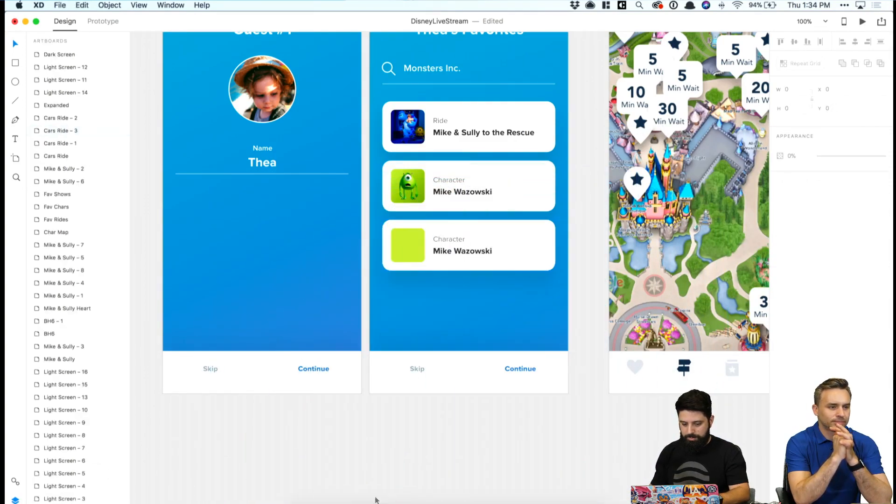
click(668, 263)
key(space)
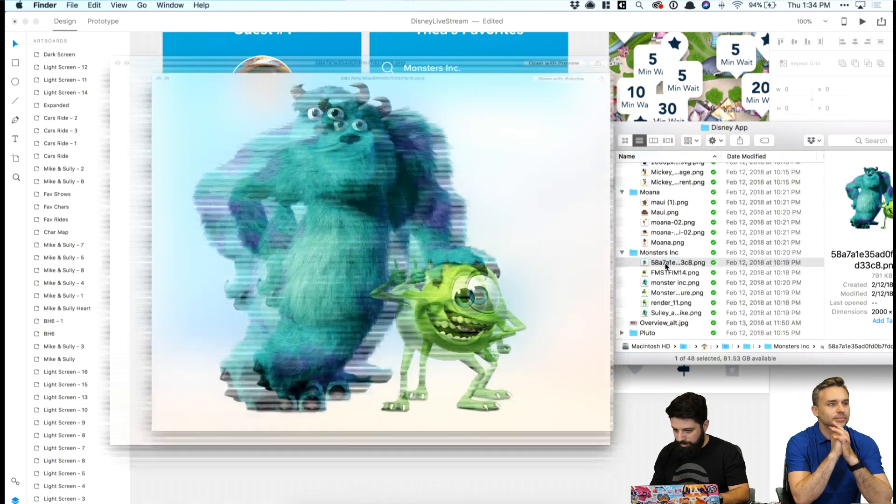
Preview the picture of Sulley and Mike together in the Monsters Inc folder and place it on the Adobe XD canvas.
key(space)
drag(681, 265, 458, 444)
scroll(570, 462, down, 5)
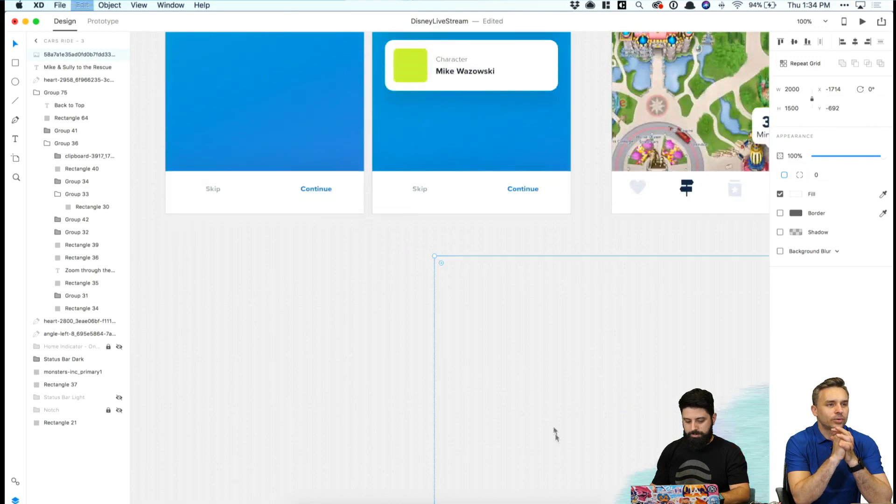
Move the placed image out of the Cars Ride – 3 artboard into the third favorites card's group, above its green square.
key(Delete)
scroll(495, 364, up, 5)
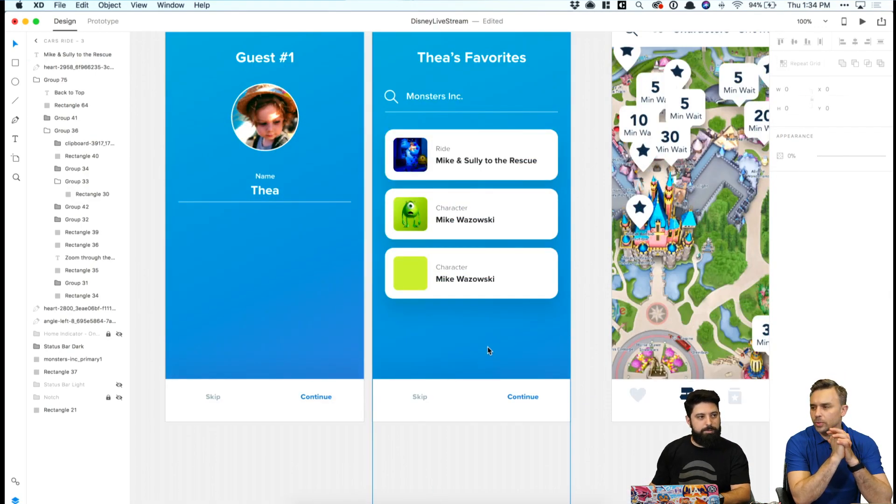
key(cmd+z)
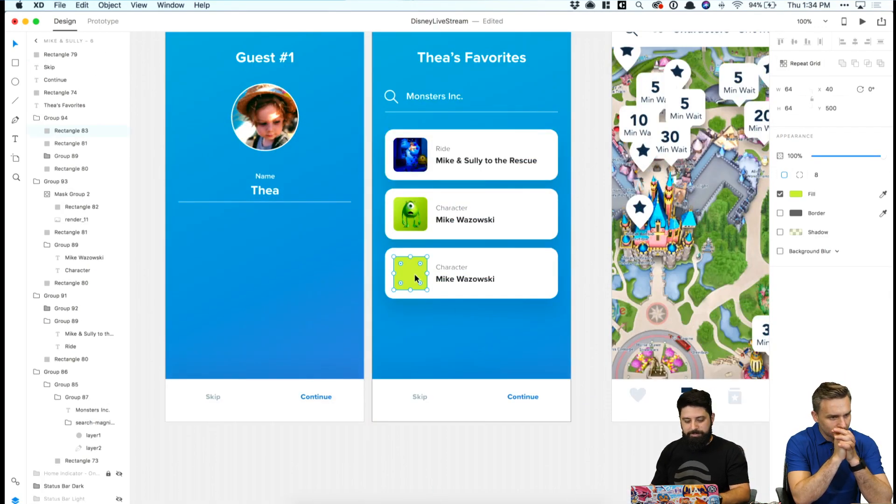
drag(404, 284, 503, 337)
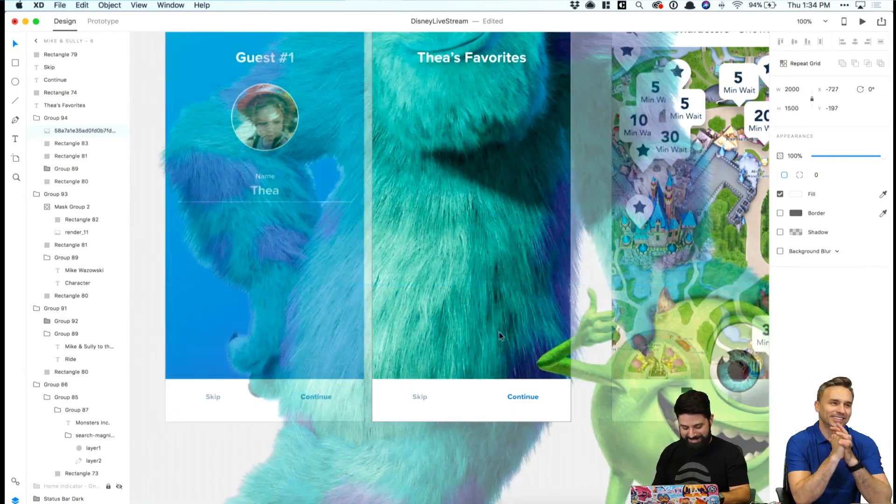
key(cmd+z)
key(cmd+shift+z)
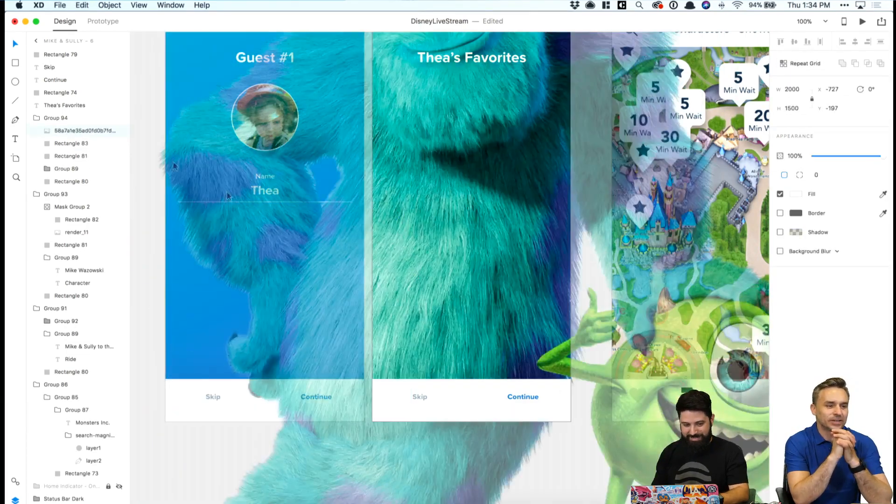
Mask the Sulley and Mike image with the third card's green rounded square.
shift+click(74, 144)
click(110, 5)
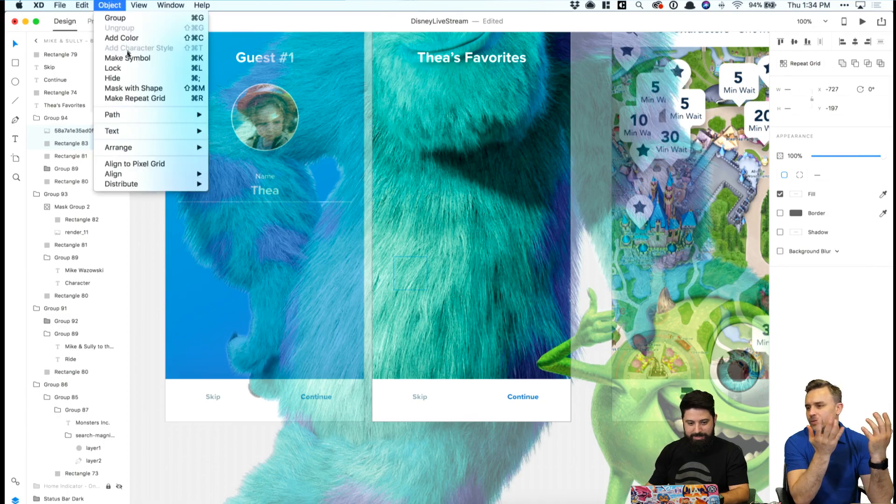
click(132, 88)
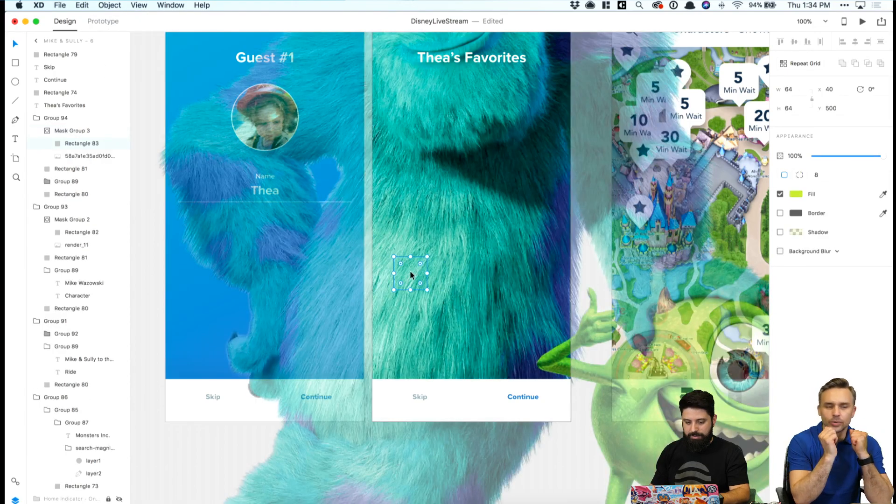
Scale the masked image down to about 468 × 350 and place Sulley's face over the third card's thumbnail.
double_click(411, 276)
drag(411, 276, 385, 436)
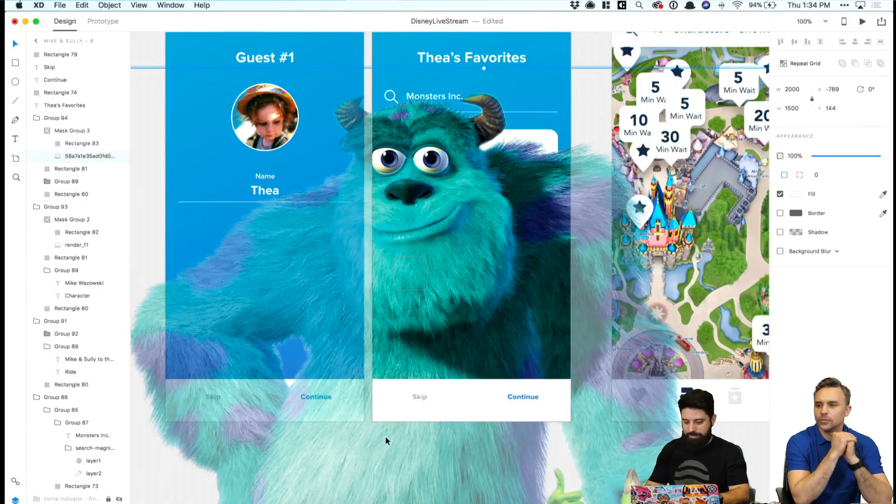
key(super+minus)
key(super+minus)
drag(635, 204, 532, 231)
key(super+plus)
key(super+plus)
drag(464, 342, 423, 273)
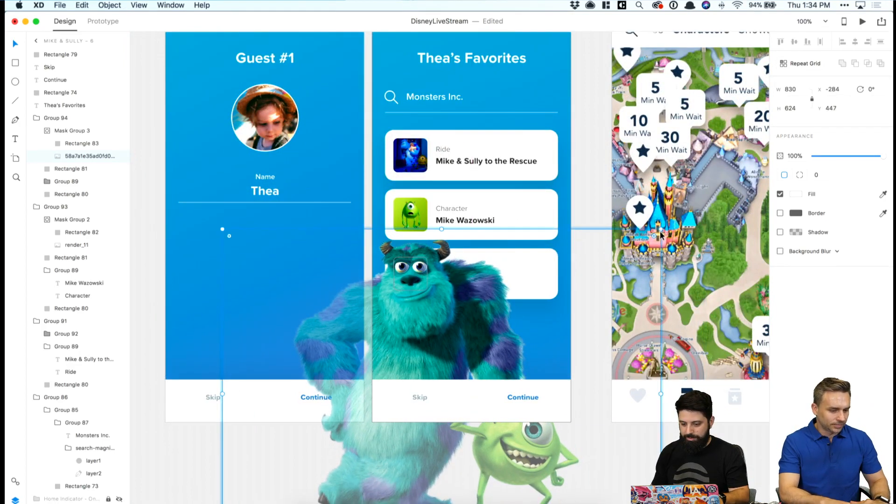
drag(661, 229, 556, 261)
drag(425, 332, 423, 289)
Scale the masked image further to about 186 × 140 so Sulley's head and shoulders fit the thumbnail frame.
key(super+plus)
key(super+plus)
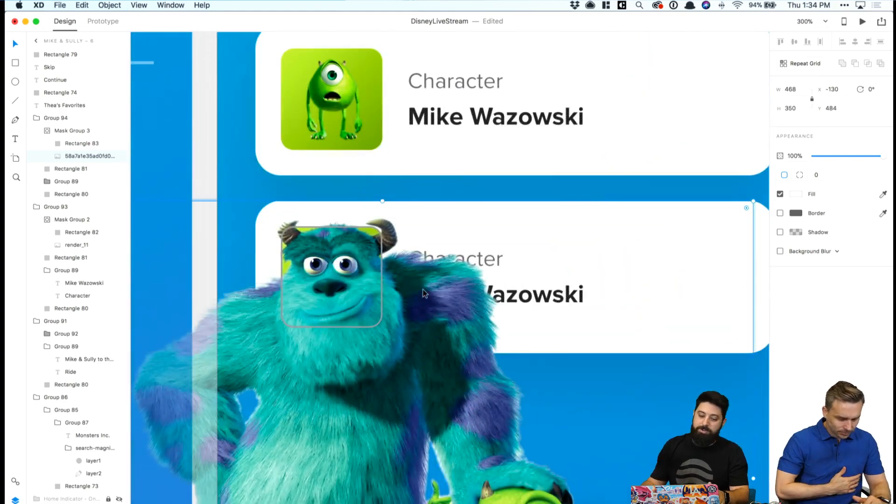
key(super+minus)
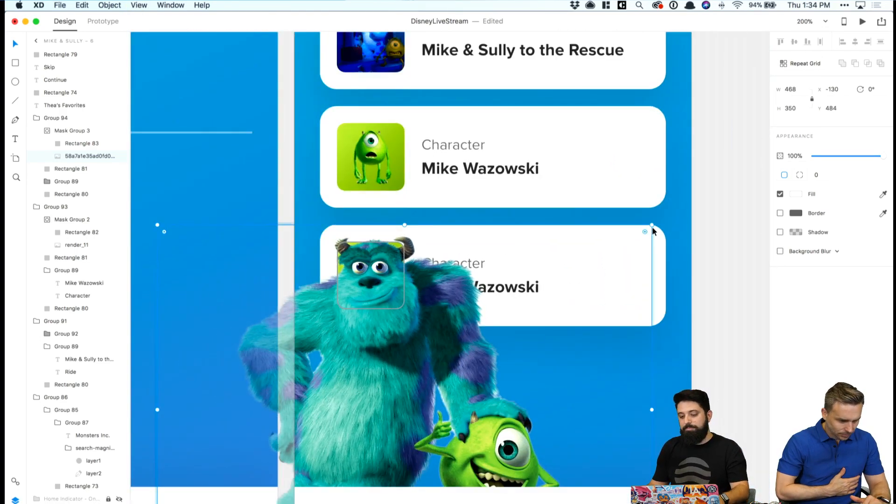
drag(652, 227, 566, 242)
drag(403, 359, 391, 312)
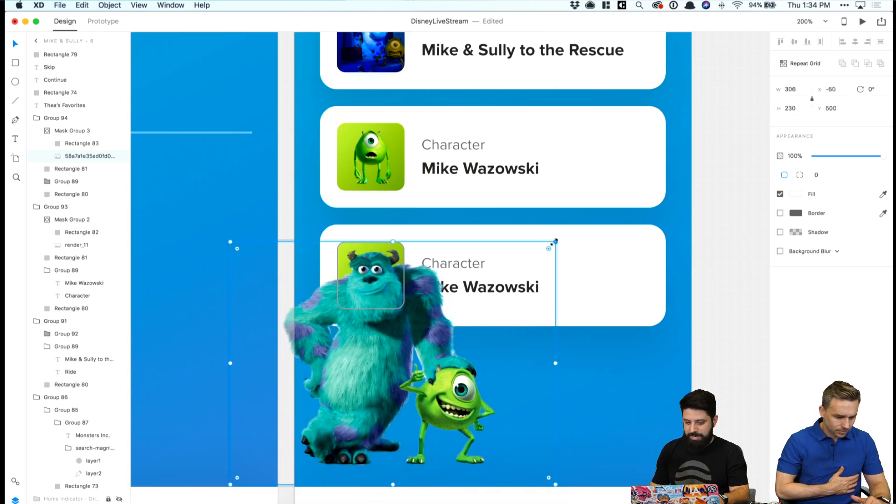
drag(556, 241, 504, 254)
drag(365, 358, 357, 328)
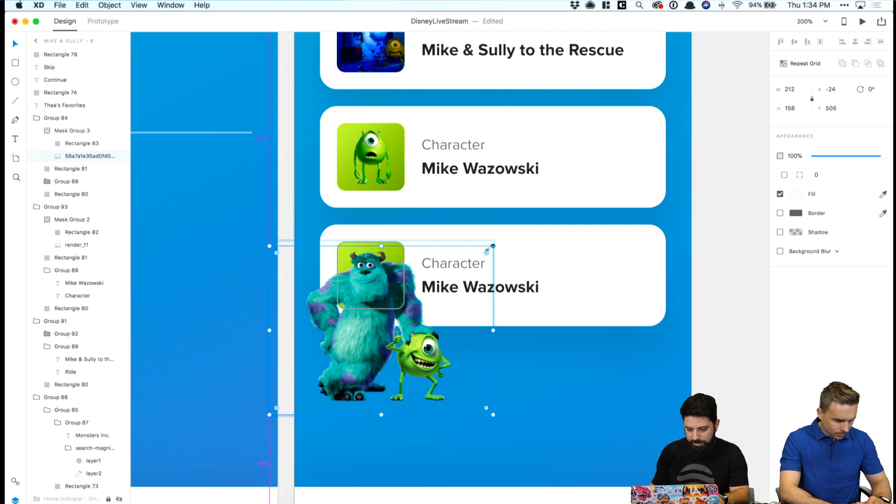
drag(493, 246, 482, 241)
click(394, 325)
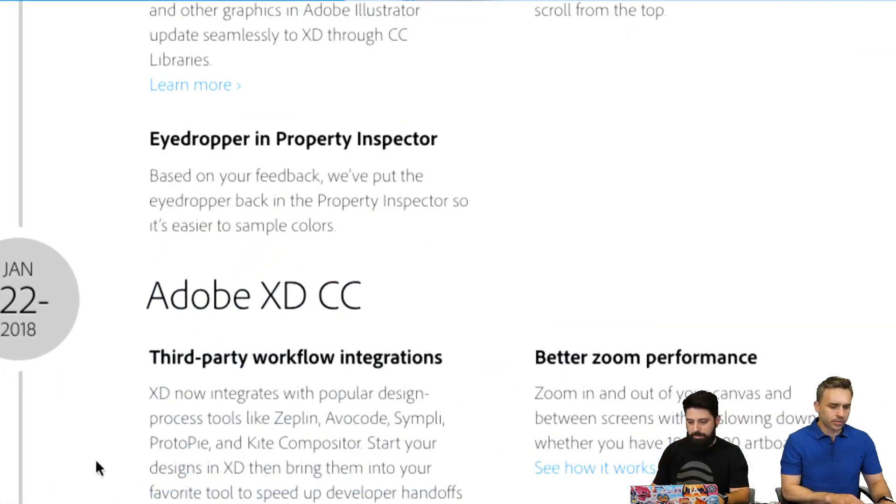
scroll(392, 252, down, 3)
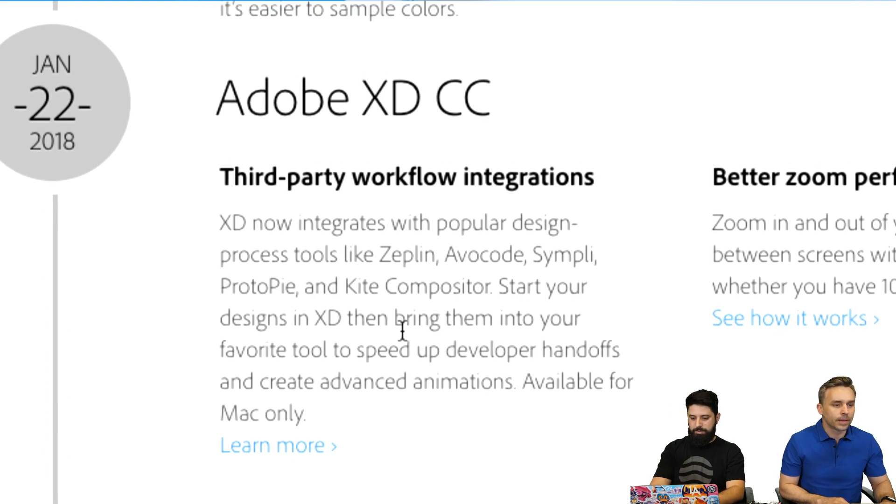
Change the third card's character name to "James P. Sullivan".
text(ullivan)
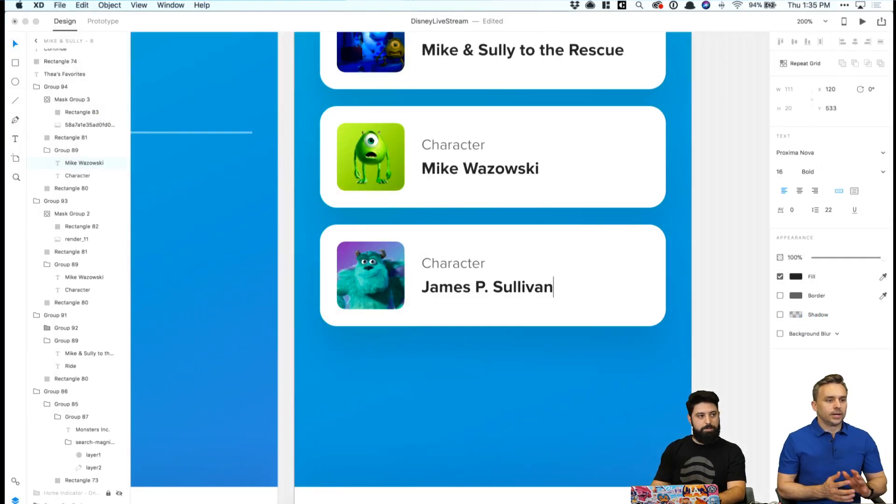
key(Escape)
key(super+1)
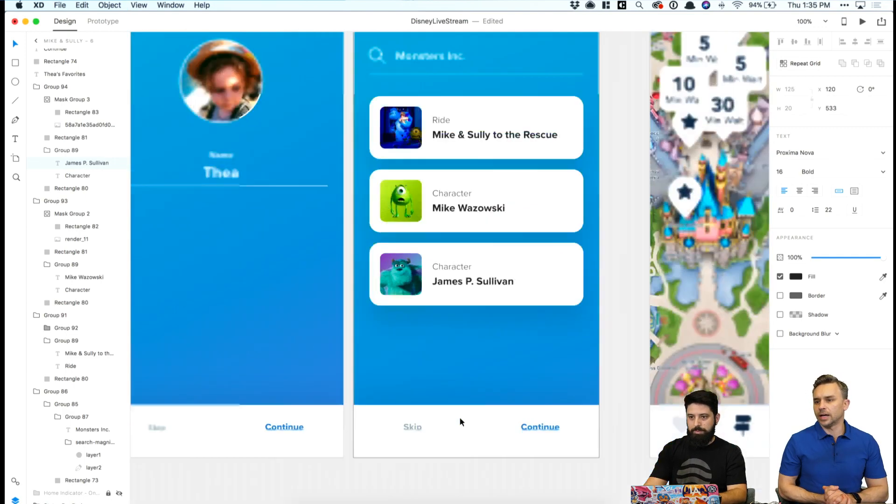
click(441, 442)
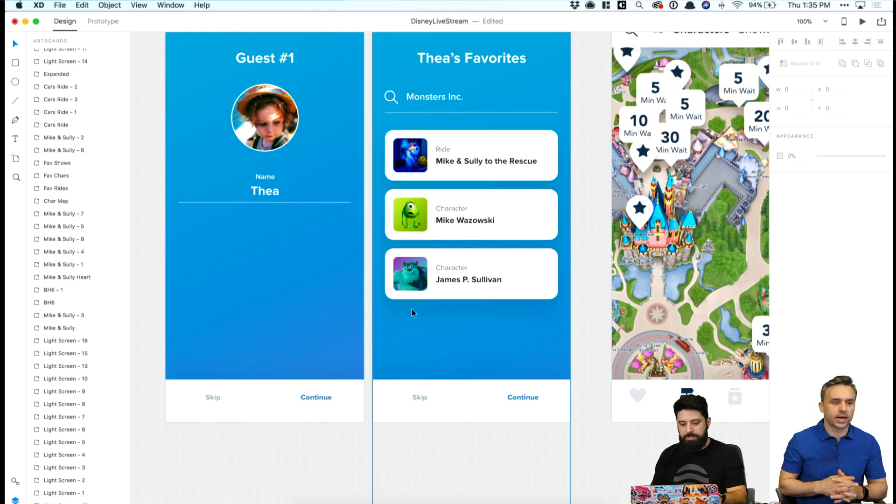
Try to shift the masked Sulley image inside the third card's thumbnail.
click(421, 346)
key(super+equal)
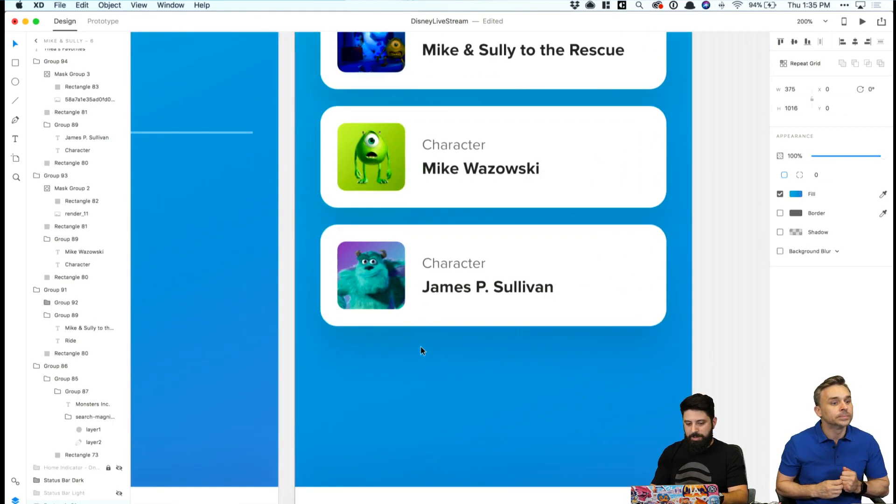
click(372, 274)
double_click(371, 274)
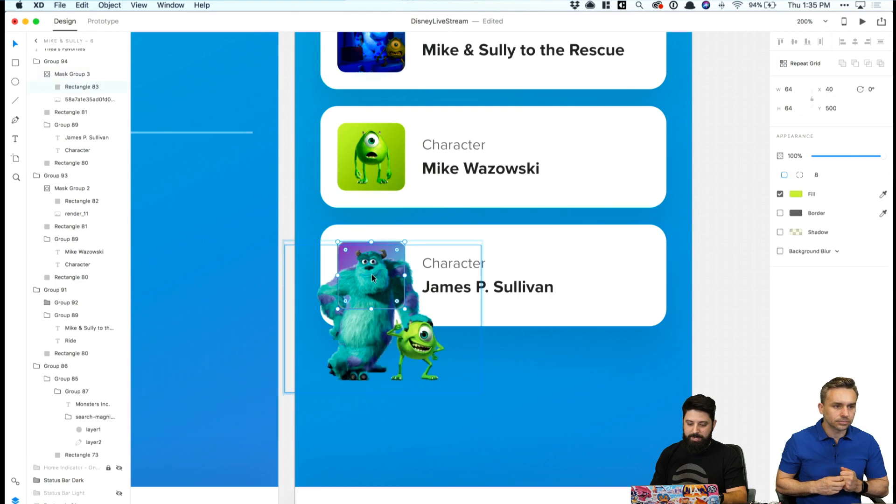
mouse_move(371, 277)
mouse_down()
mouse_move(346, 289)
mouse_move(359, 270)
mouse_up()
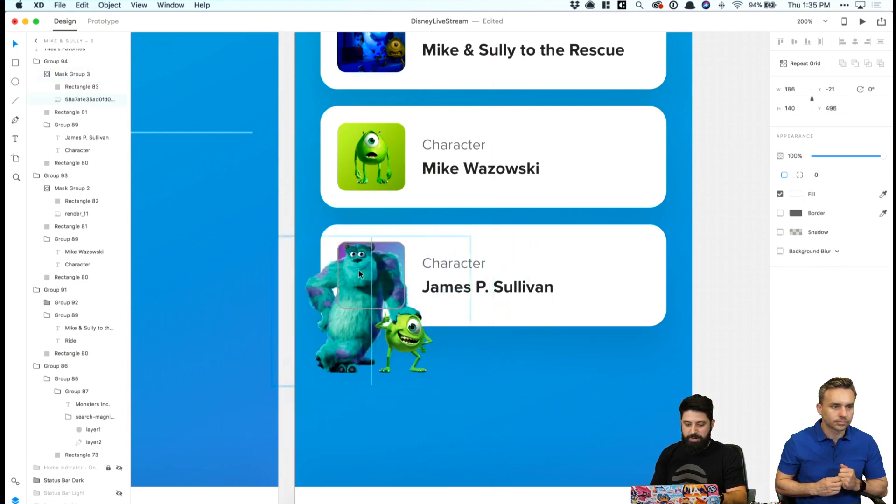
click(676, 235)
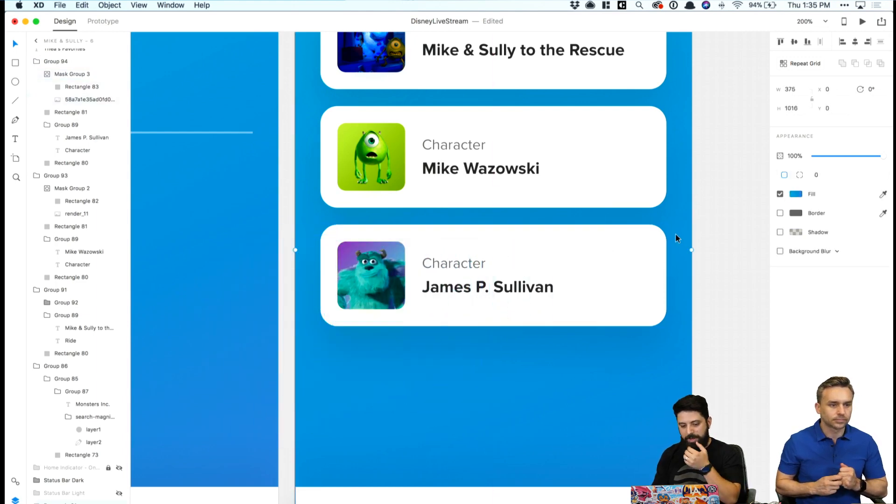
Rearrange the onboarding artboards to make room between Mike & Sully – 6 and Char Map.
key(super+minus)
key(super+minus)
key(super+minus)
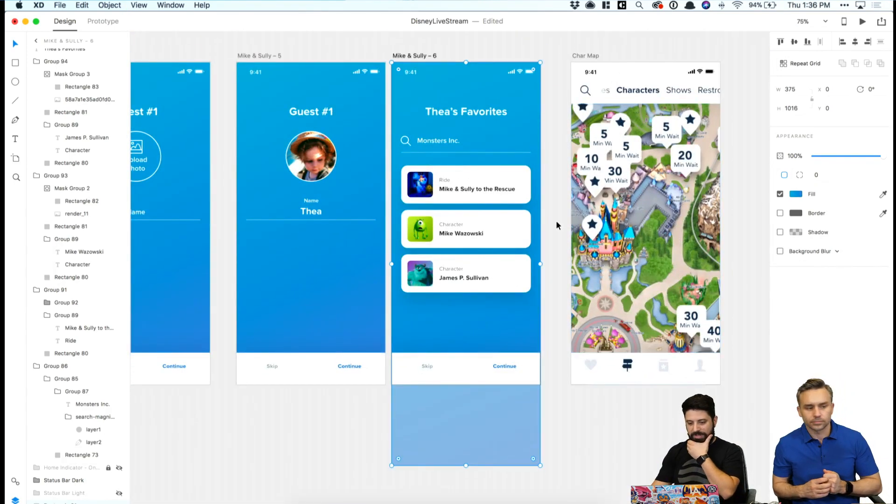
click(557, 226)
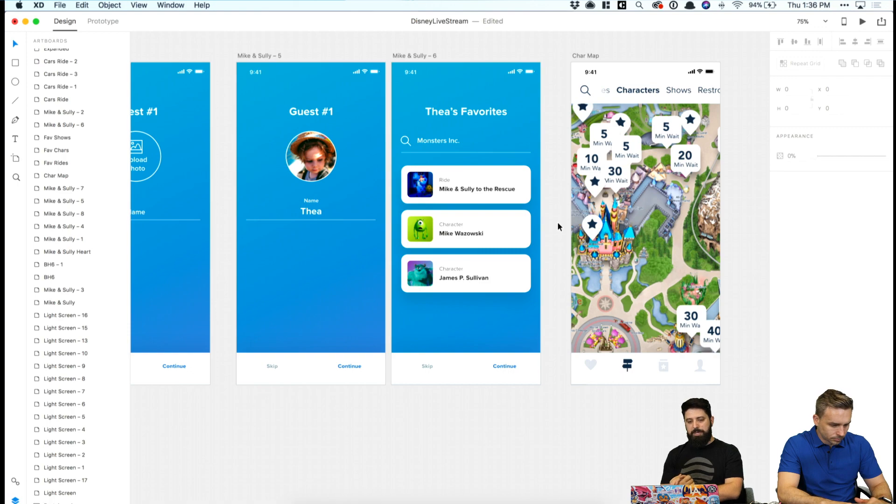
scroll(558, 223, down, 5)
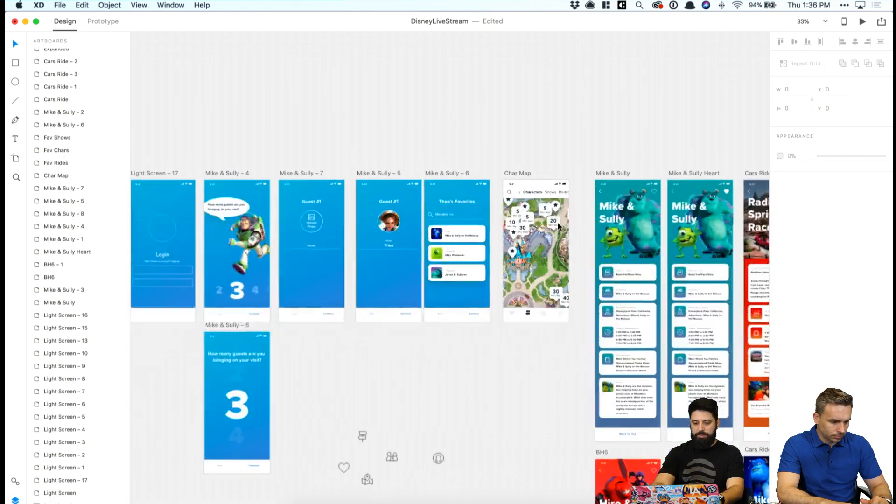
drag(199, 156, 580, 476)
drag(529, 173, 479, 176)
Duplicate the Mike & Sully – 6 artboard into the space before the Char Map artboard.
click(434, 146)
click(487, 153)
key(super+equal)
key(super+equal)
key(super+equal)
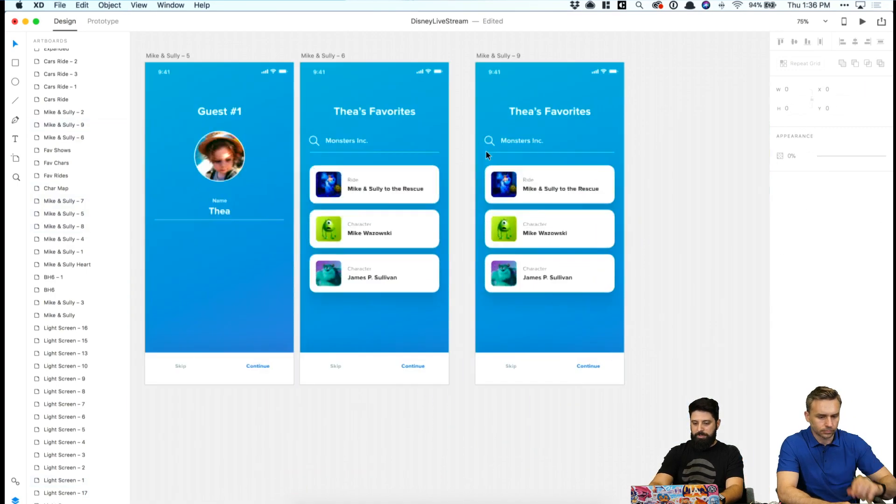
Add a border of width 4 to the Mike & Sully to the Rescue card on the duplicated artboard.
scroll(486, 152, right, 2)
scroll(488, 150, right, 3)
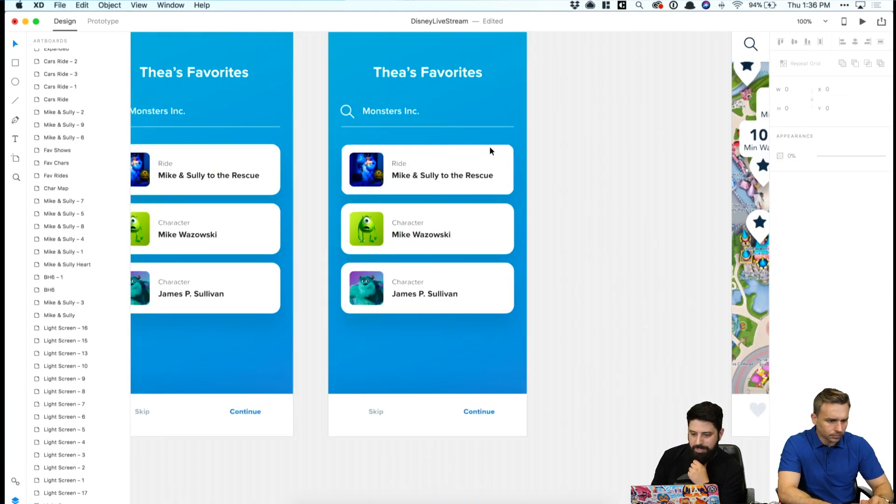
double_click(491, 154)
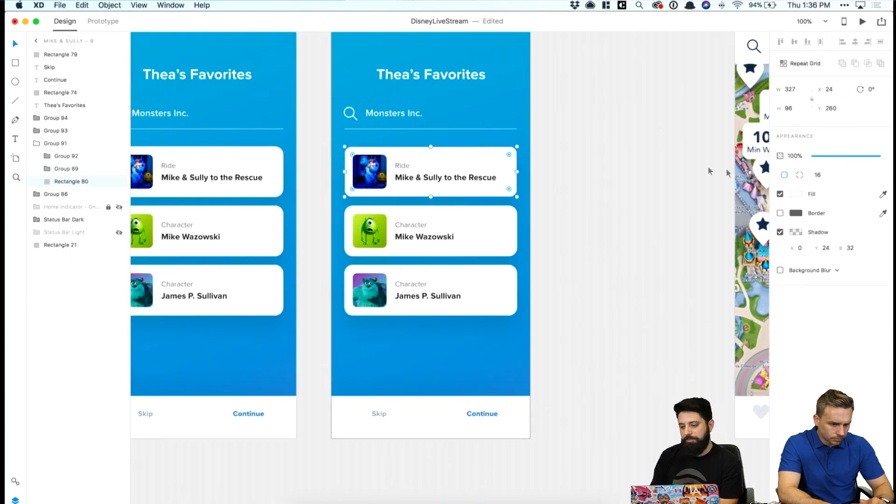
click(794, 215)
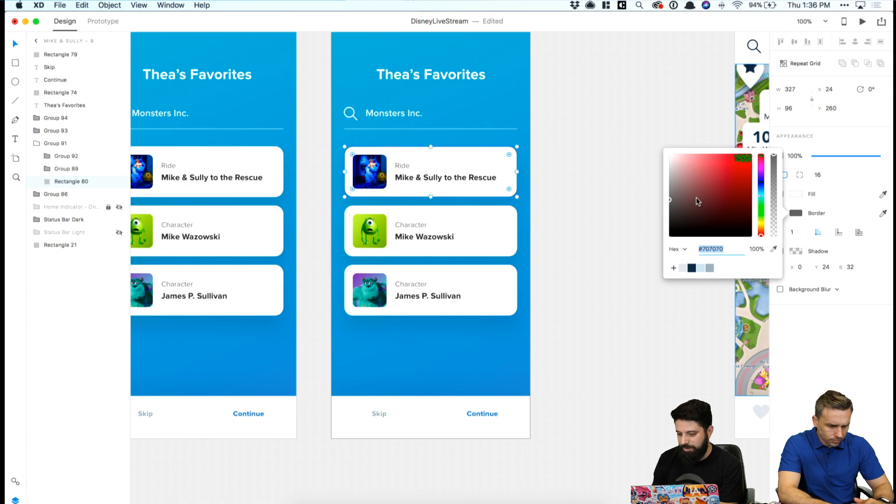
click(762, 212)
drag(761, 213, 762, 206)
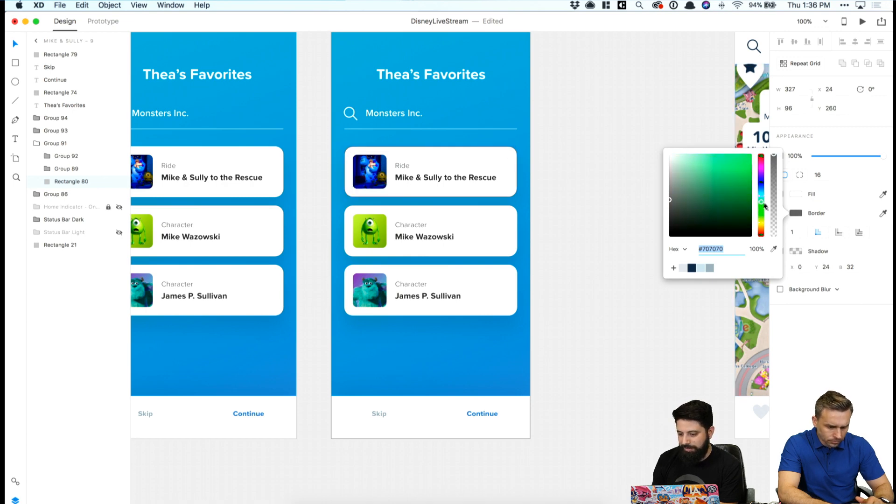
click(792, 232)
text(4)
key(Return)
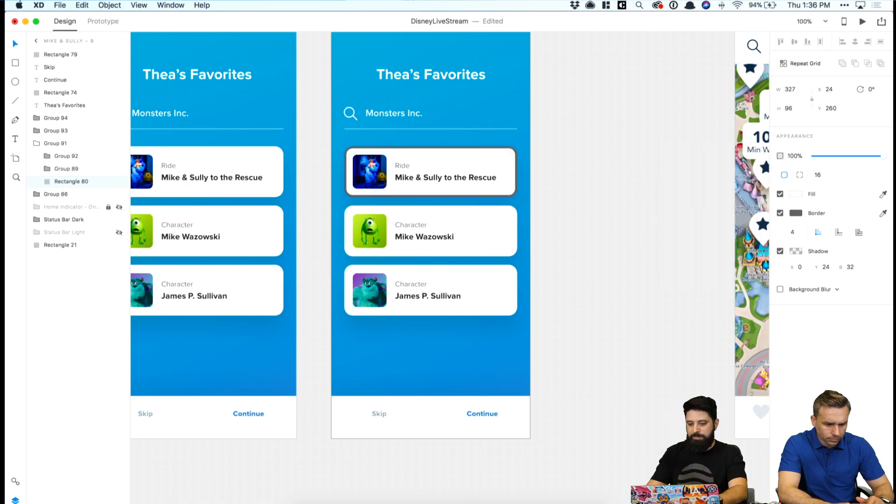
Set the ride card's border color to green #119D1C.
click(796, 213)
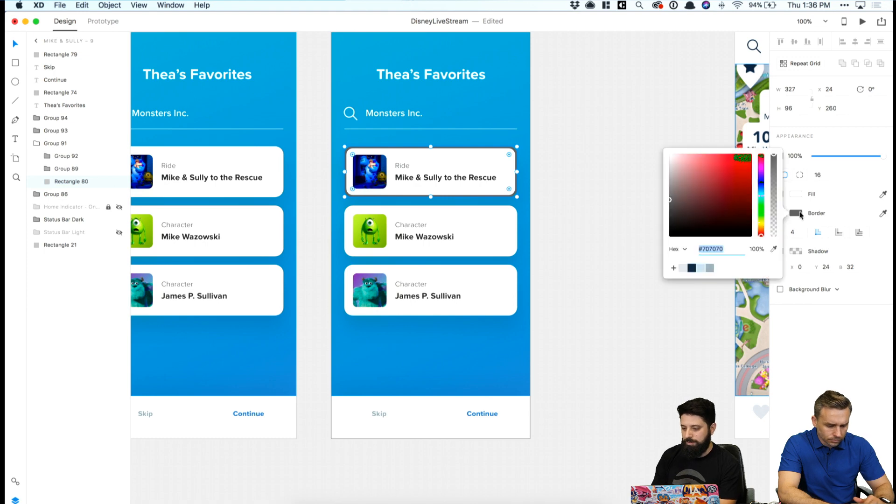
click(762, 202)
drag(732, 187, 761, 208)
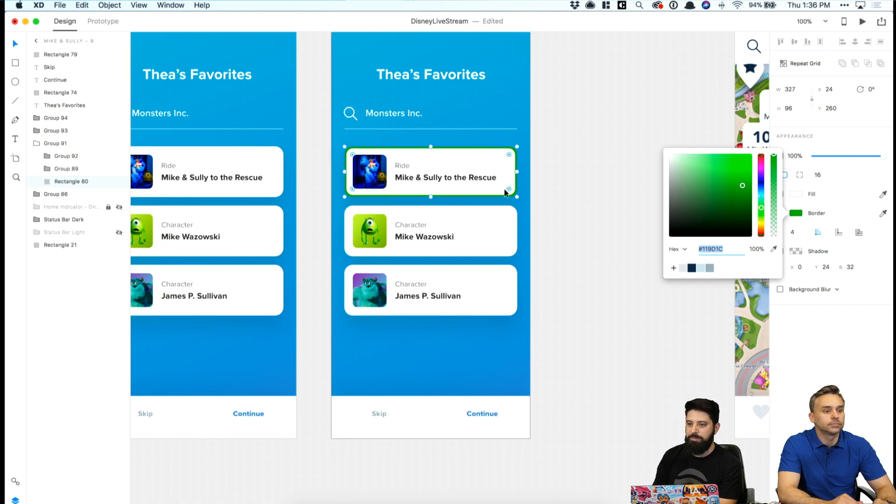
Remove the border from the Mike & Sully to the Rescue card and deselect it.
click(799, 215)
click(780, 214)
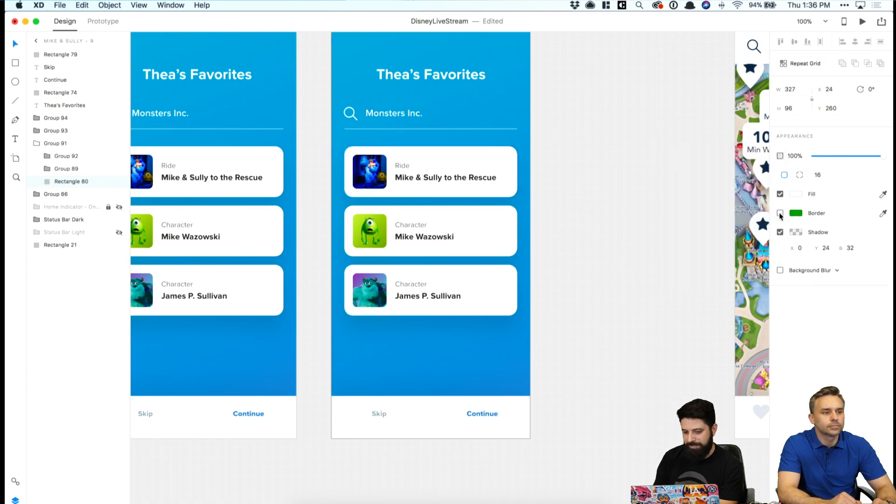
click(563, 190)
scroll(562, 190, down, 1)
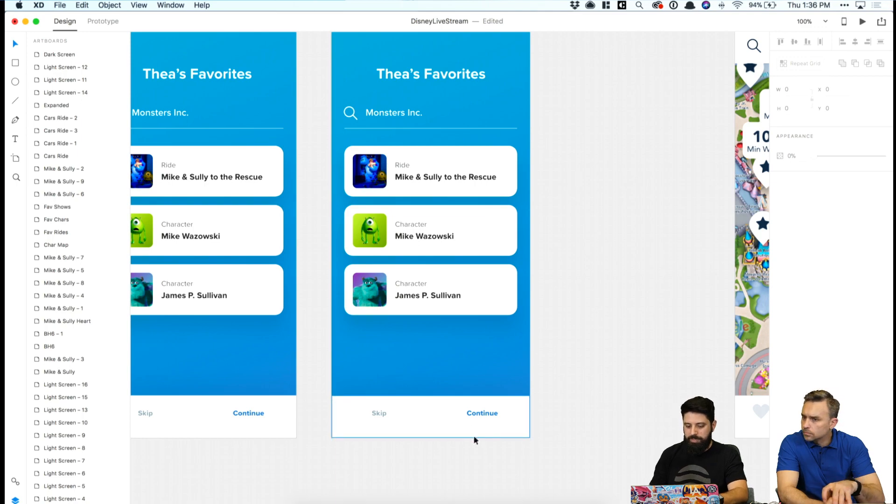
Select the white background rectangle of the Mike & Sully to the Rescue card on the duplicated artboard.
scroll(475, 441, up, 3)
key(super+2)
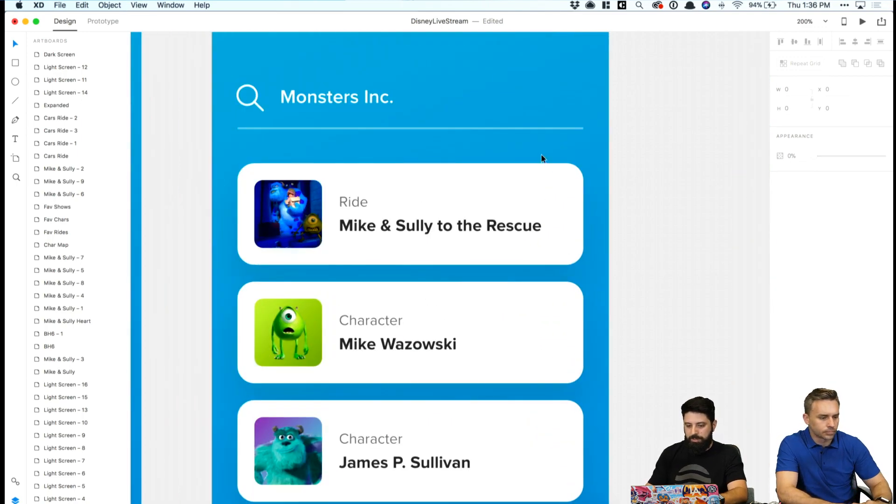
double_click(546, 186)
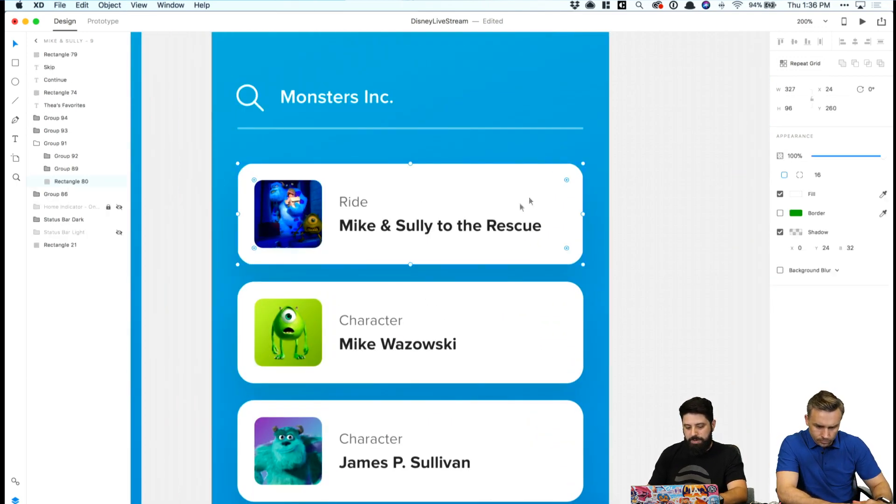
Switch to the Orion icon library in Chrome and search for "check" icons.
click(350, 502)
click(87, 24)
text(check)
key(Return)
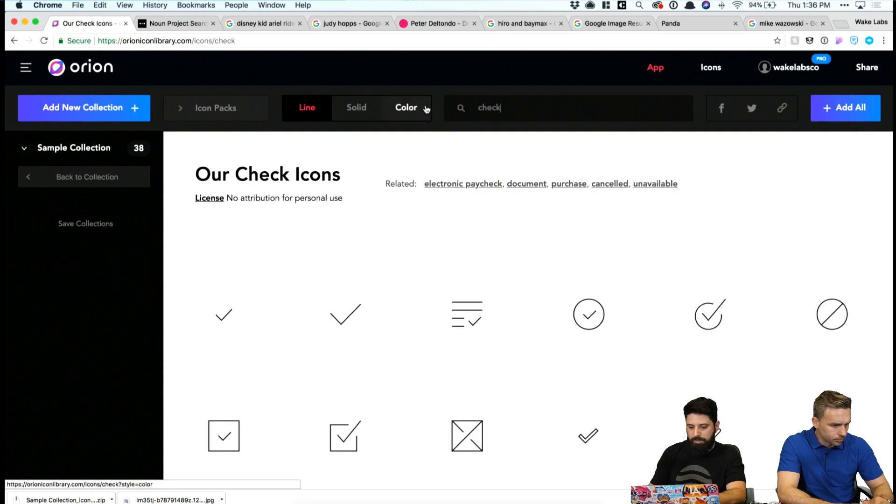
Show the solid style of the check icons and add a plain checkmark to the Sample Collection.
click(363, 114)
scroll(473, 259, down, 10)
click(714, 224)
Return to the Sample Collection, select the solid checkmark and download the selected icons as SVG files.
click(70, 177)
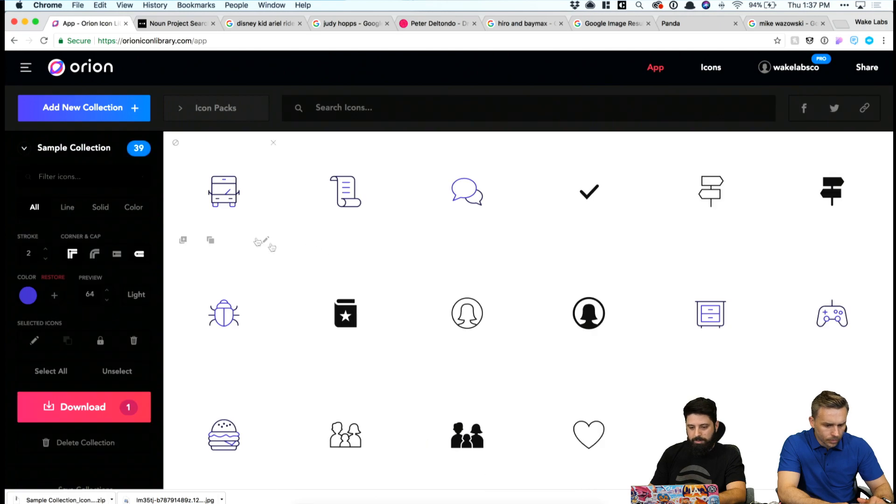
click(615, 202)
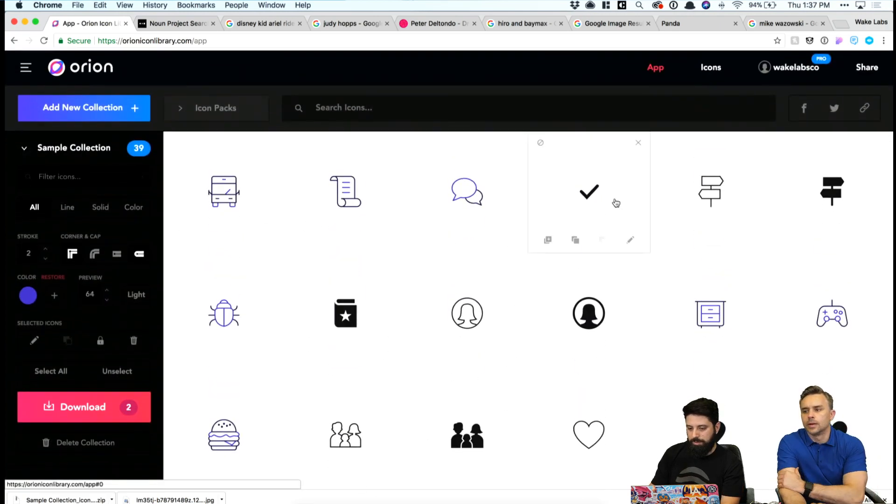
click(91, 407)
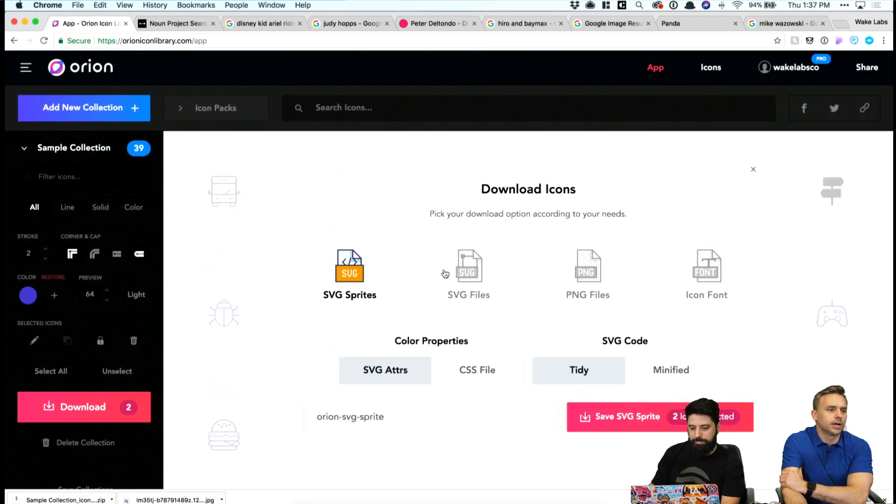
click(445, 273)
click(516, 411)
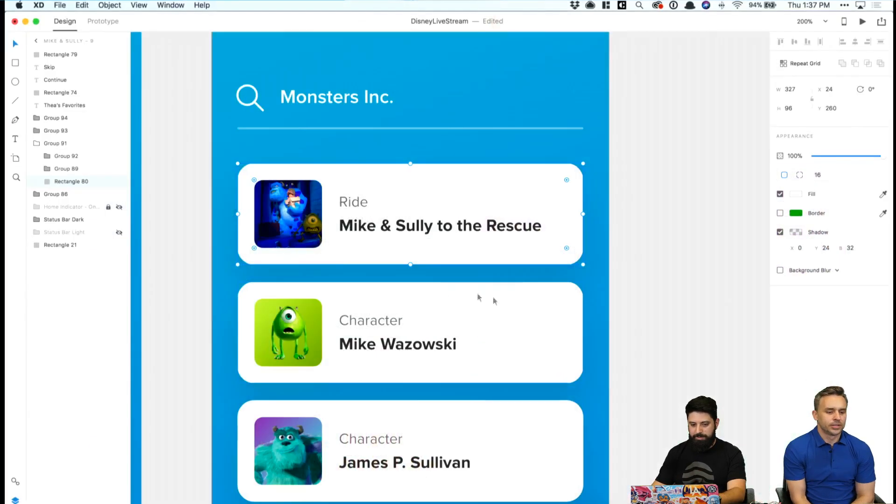
Place the checkmark SVG from the downloaded Sample Collection_icons (5) folder in the upper-right corner of the ride card.
click(314, 502)
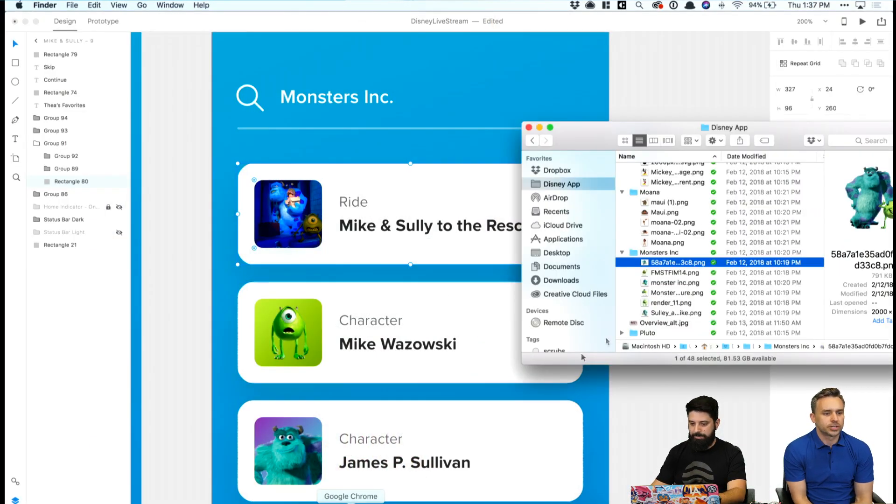
click(556, 496)
click(556, 490)
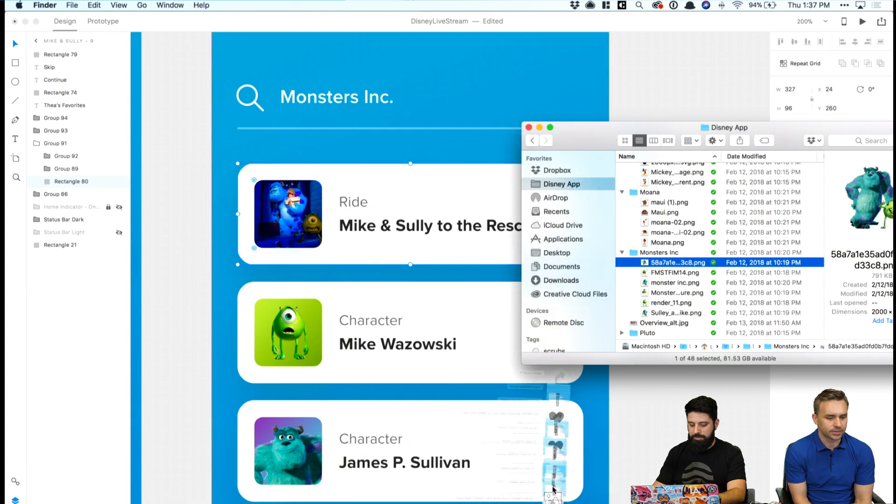
key(Right)
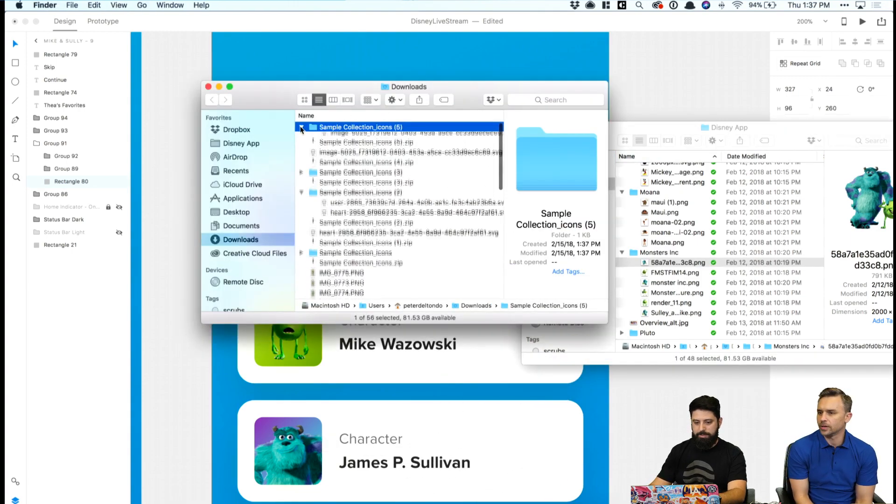
click(344, 138)
drag(344, 138, 546, 184)
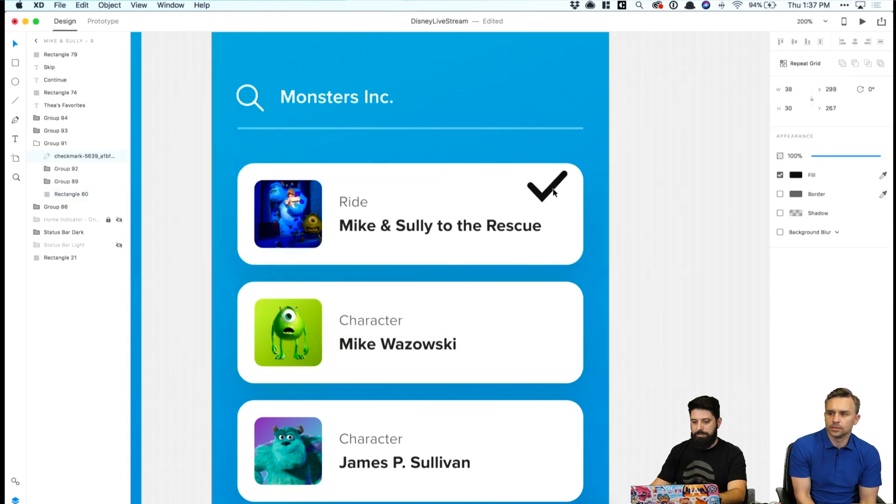
key(Delete)
key(super+z)
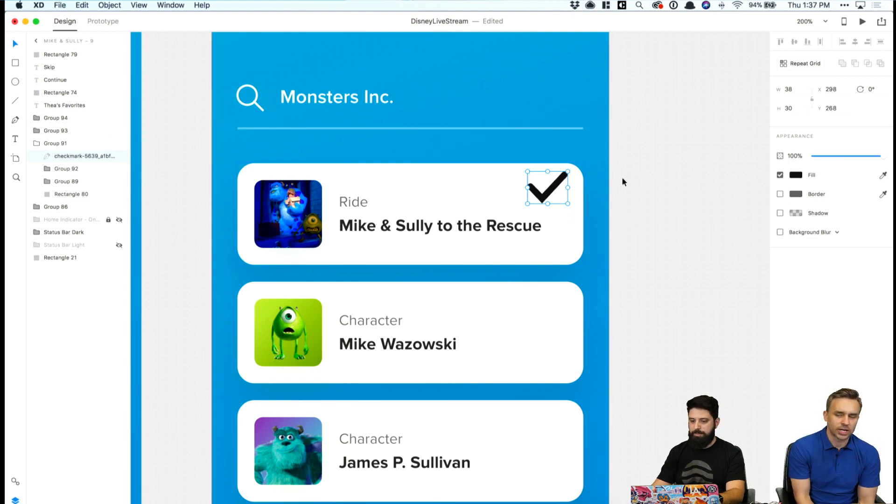
Shrink the checkmark and surround it with a 26 × 26 circle that has no fill and a border of width 2.
mouse_move(568, 171)
mouse_down()
mouse_move(552, 183)
mouse_move(561, 173)
mouse_up()
click(780, 175)
click(797, 212)
text(2)
key(Return)
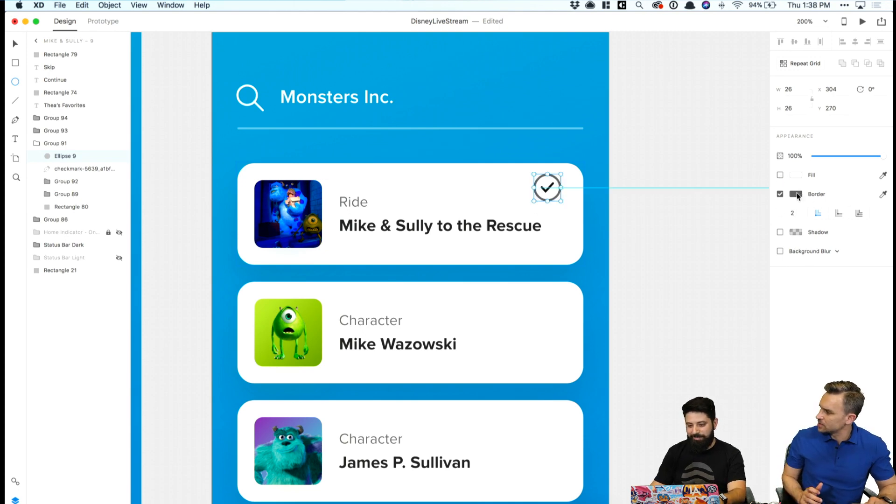
Set the border color of the circle around the checkmark to a muted green, #8EC75C.
click(795, 194)
mouse_move(712, 204)
mouse_down()
mouse_move(691, 201)
mouse_move(652, 230)
mouse_up()
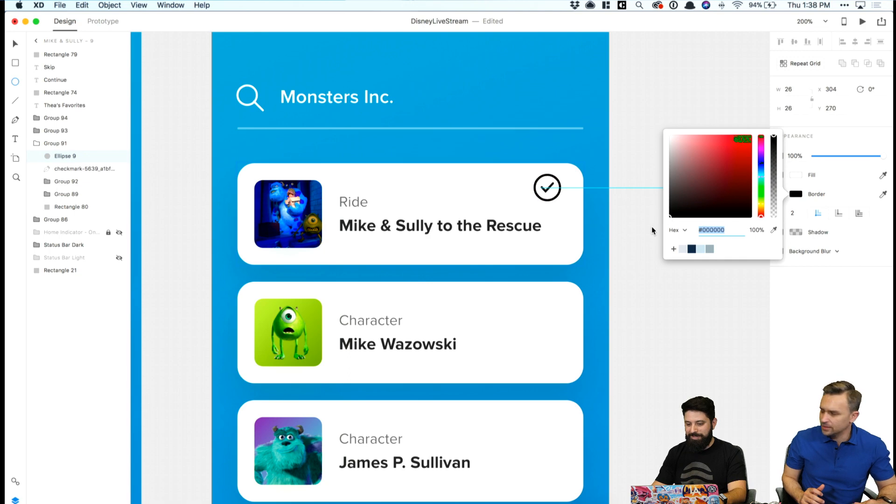
mouse_move(761, 207)
mouse_down()
mouse_move(747, 147)
mouse_move(748, 156)
mouse_up()
scroll(621, 213, up, 3)
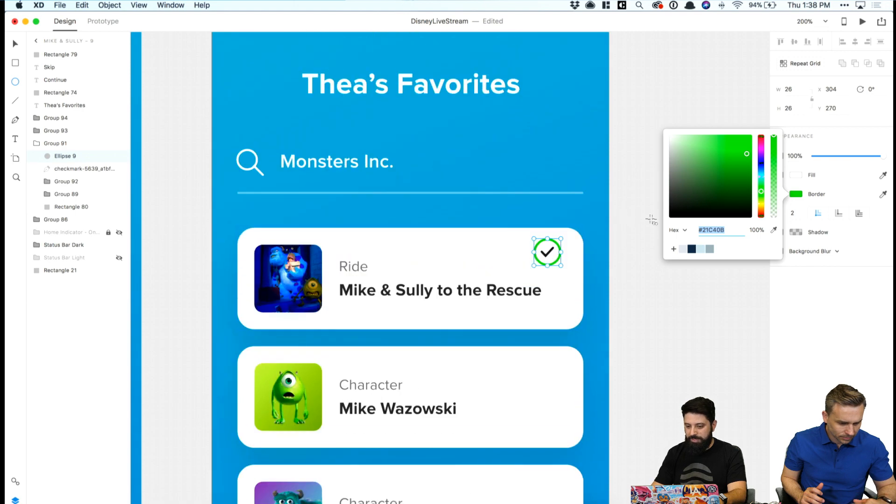
drag(761, 192, 762, 199)
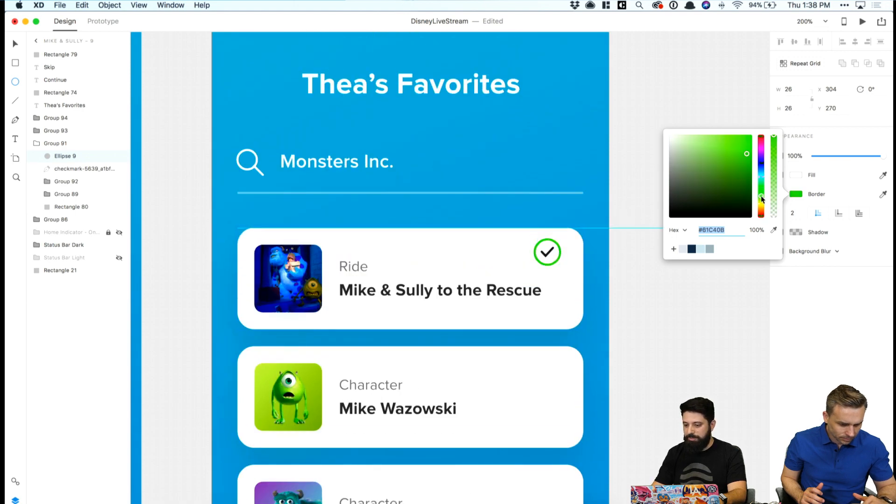
mouse_move(741, 146)
mouse_down()
mouse_move(724, 142)
mouse_move(731, 144)
mouse_up()
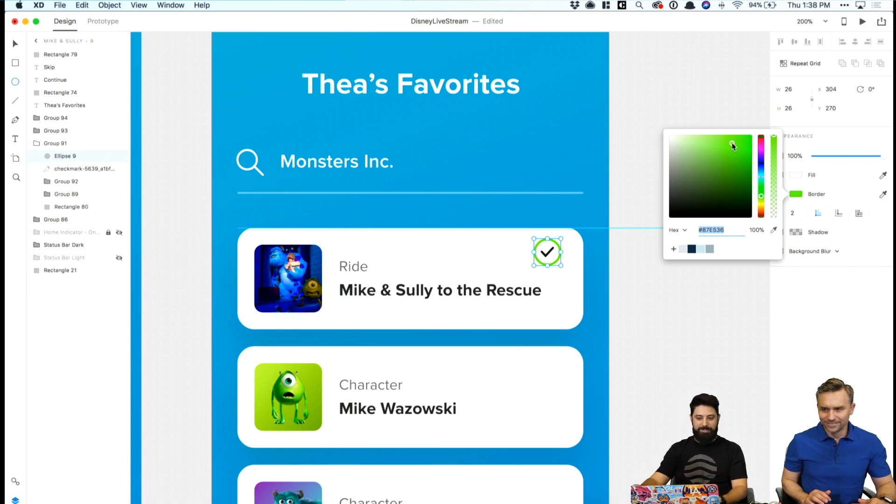
drag(734, 149, 713, 153)
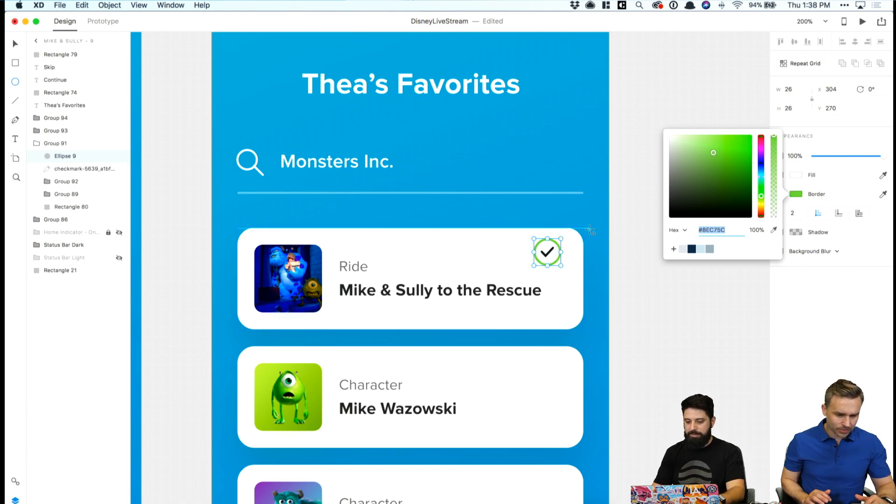
Sample the artboard's blue background as the circle's border color, #34A0D3.
click(774, 231)
click(595, 218)
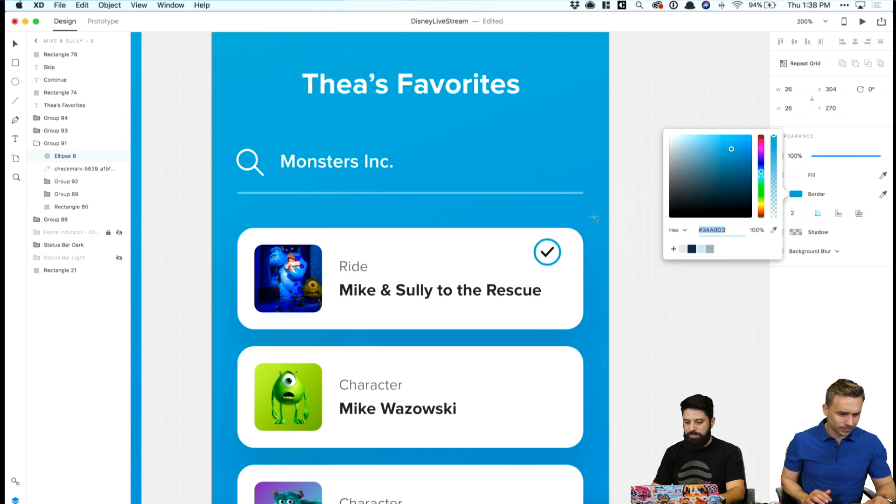
text(v)
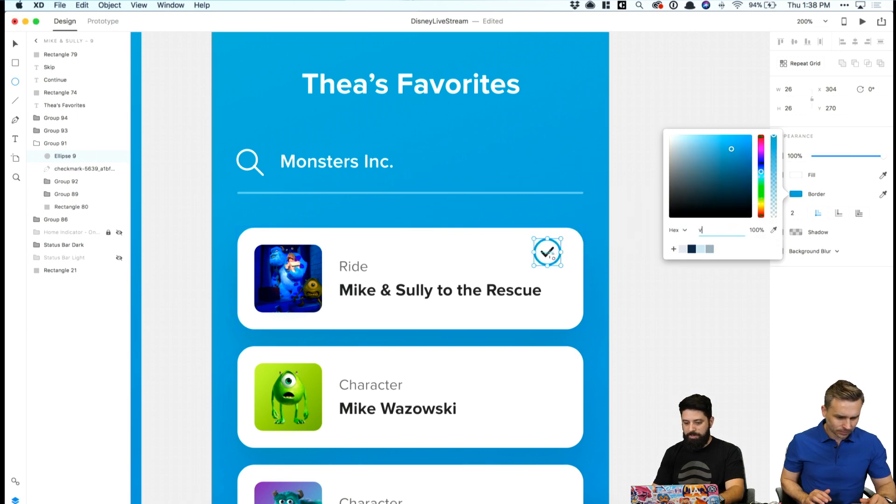
key(Escape)
key(v)
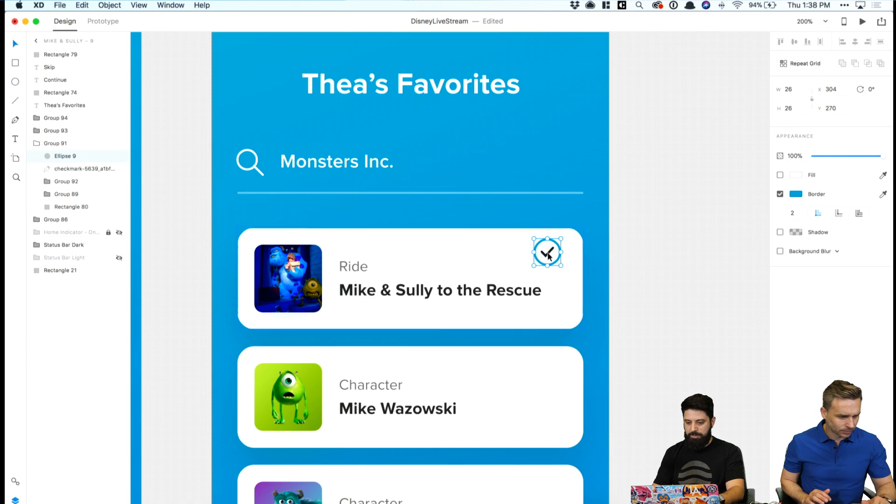
Fill the checkmark with the saved dark navy swatch and deselect it.
click(548, 253)
click(796, 175)
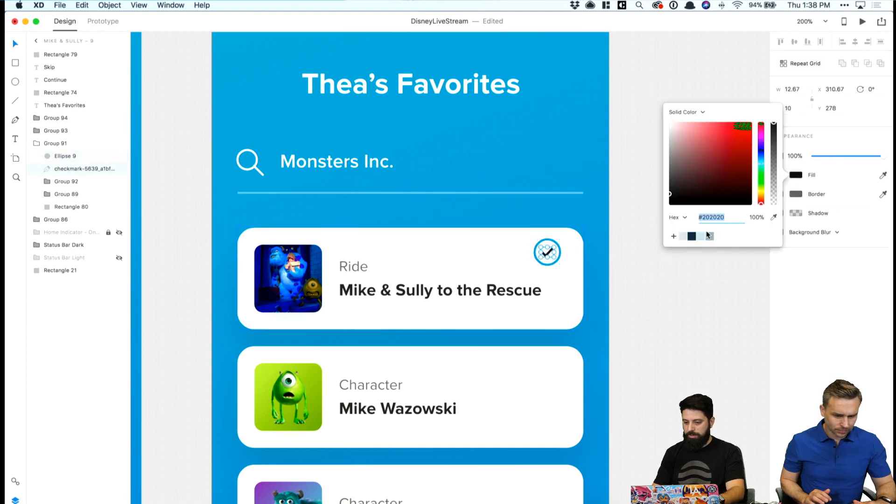
click(691, 236)
click(640, 257)
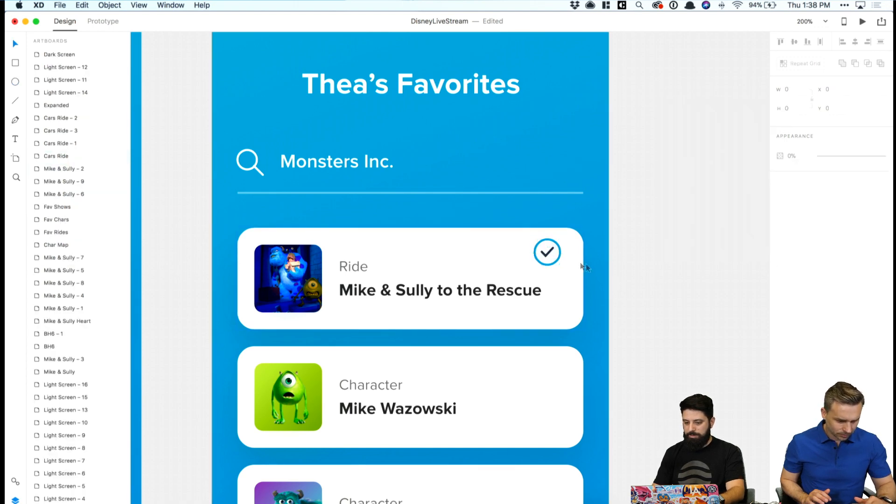
Apply the saved dark navy swatch to the border of the circle around the checkmark and deselect it.
click(552, 260)
double_click(550, 263)
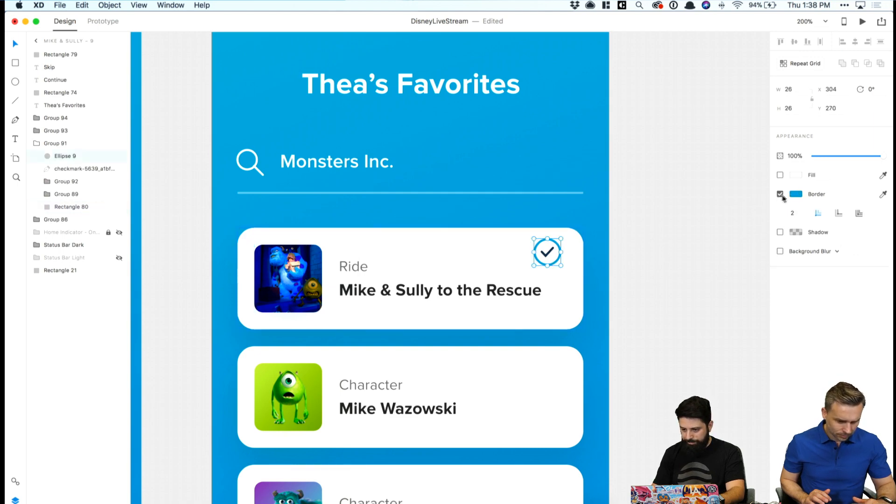
click(797, 194)
click(692, 249)
click(686, 290)
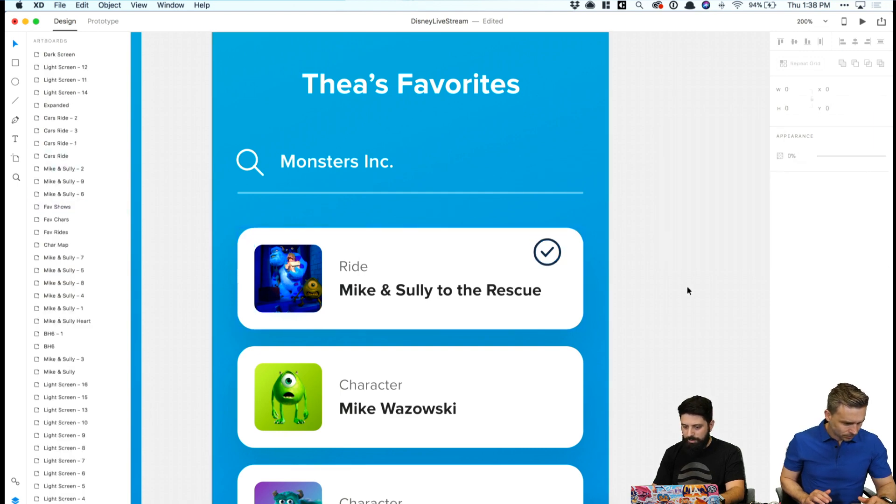
Select the checkmark together with its surrounding circle and group them.
click(548, 257)
double_click(547, 257)
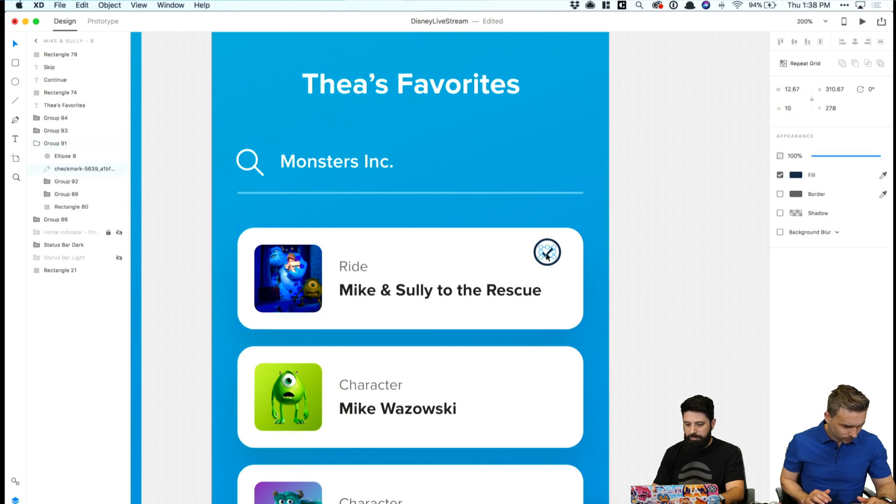
shift+click(547, 254)
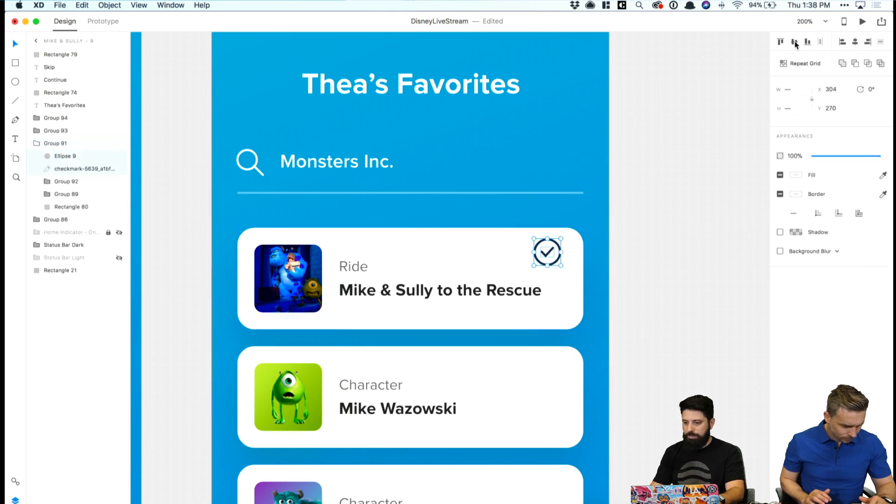
key(super+g)
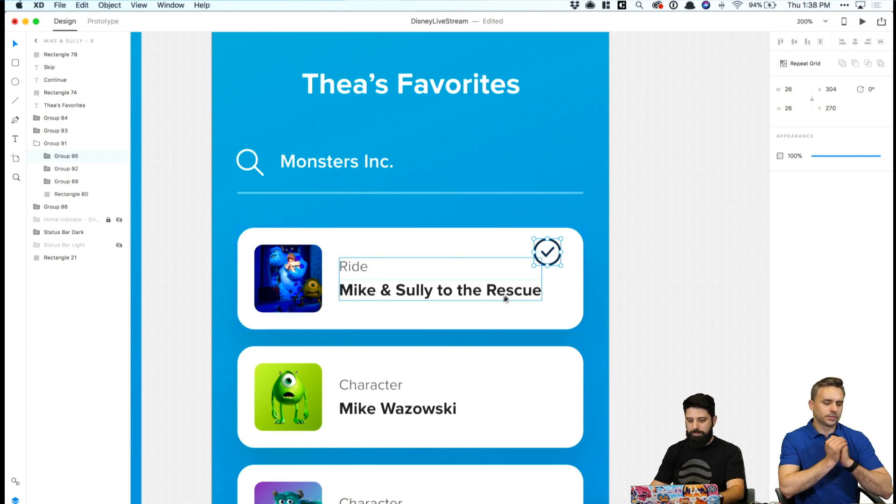
Nudge the checkmark group to X 309, Y 268, leaving 8 above it and 16 beside it within the ride card.
scroll(599, 250, right, 1)
key(alt)
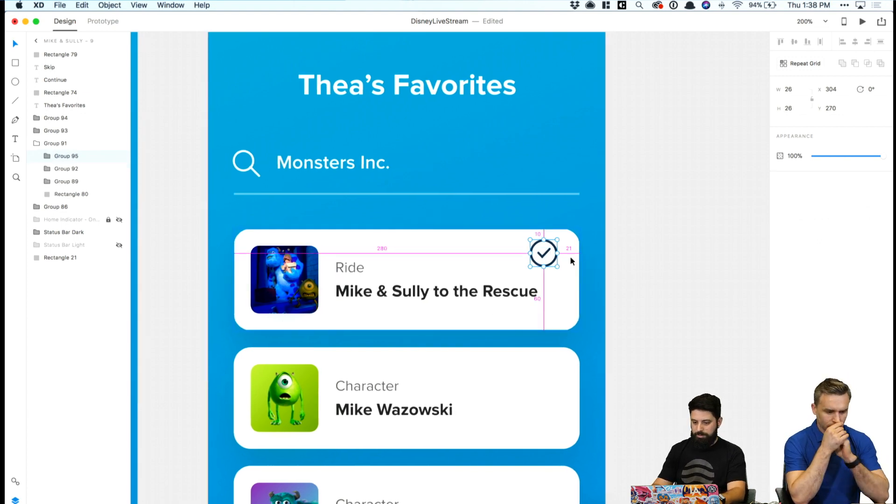
key(Up)
key(Up)
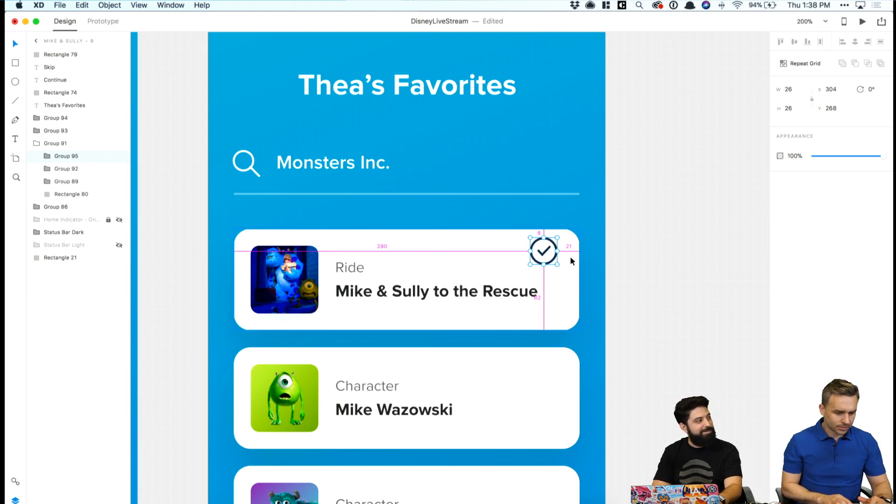
key(Right)
key(Right)
key(Right)
key(Right)
key(Right)
key(Right)
key(Right)
key(Right)
key(Right)
key(Right)
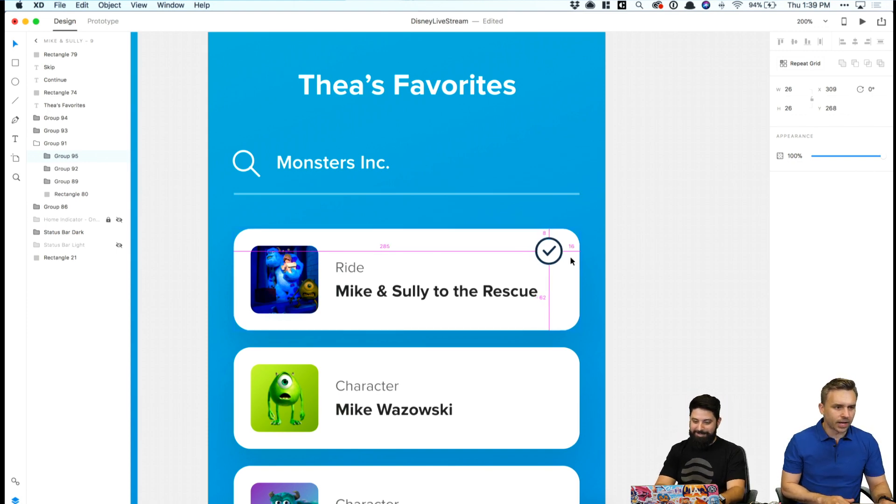
Resize the checkmark group to 24 × 24 and place it at X 309, Y 278, 18 from the card's top and right edges.
key(Right)
key(Right)
key(Right)
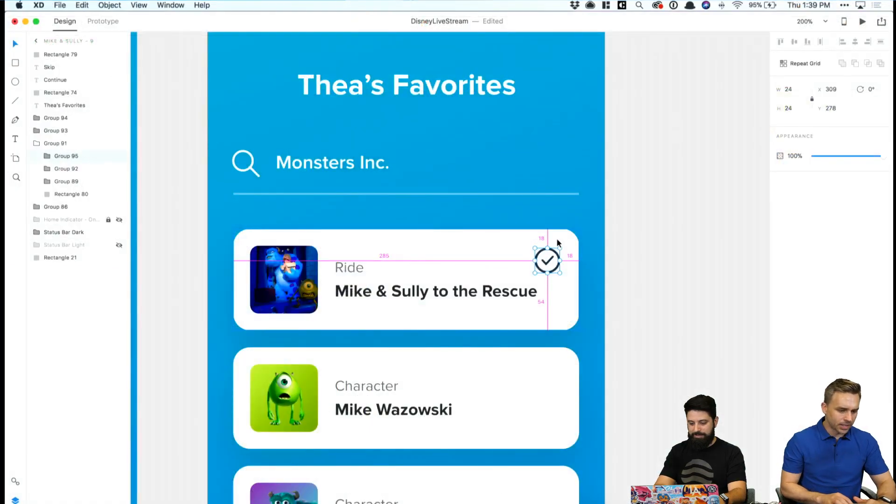
click(637, 244)
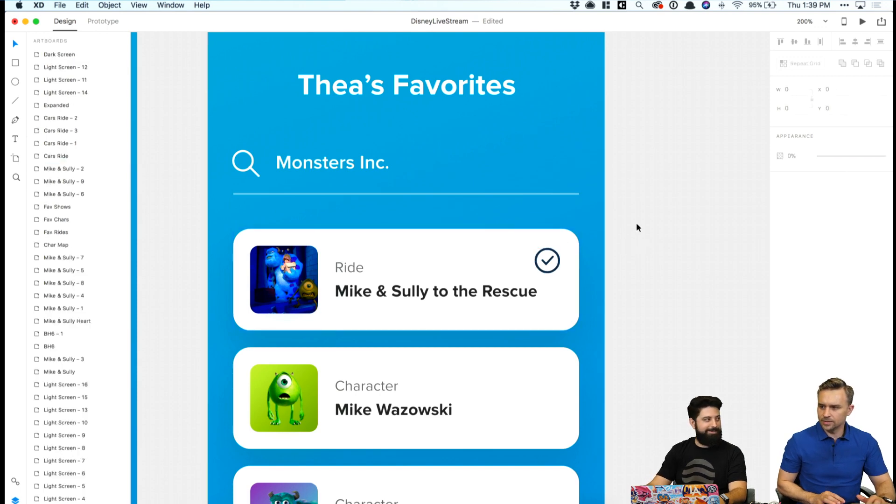
Delete the circle around the checkmark and move the bare checkmark up to about X 314, Y 271 in the ride card.
double_click(547, 254)
key(Delete)
click(549, 252)
mouse_move(549, 252)
mouse_down()
mouse_move(543, 236)
mouse_move(547, 250)
mouse_up()
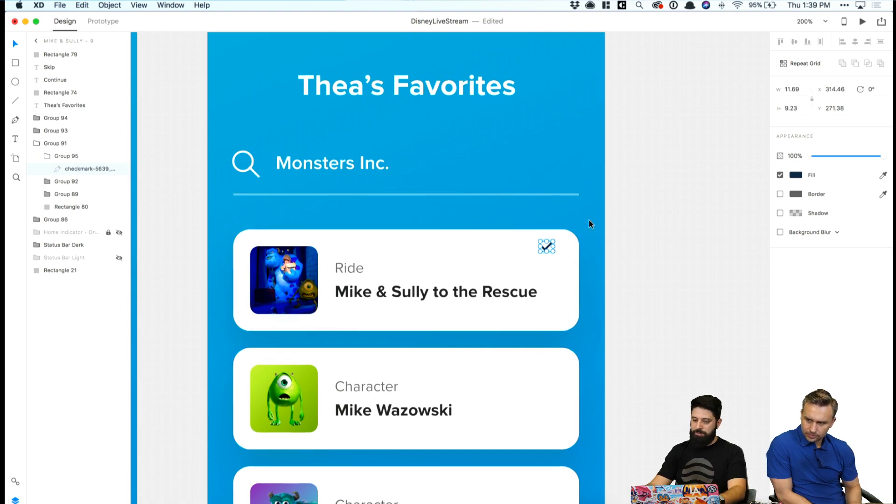
scroll(642, 227, right, 2)
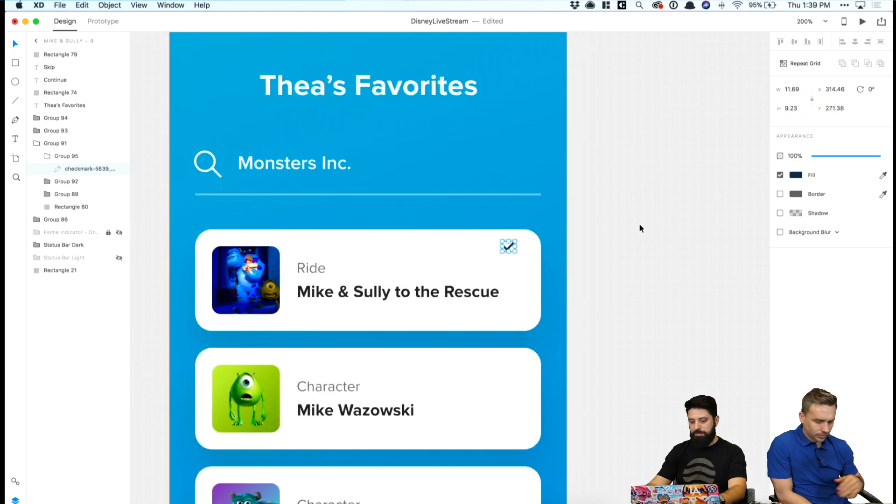
Draw a borderless 24 × 28 rectangle at X 307, Y 260 in the ride card, fill it #DCDFE4 and put it behind the checkmark.
key(super+equal)
key(r)
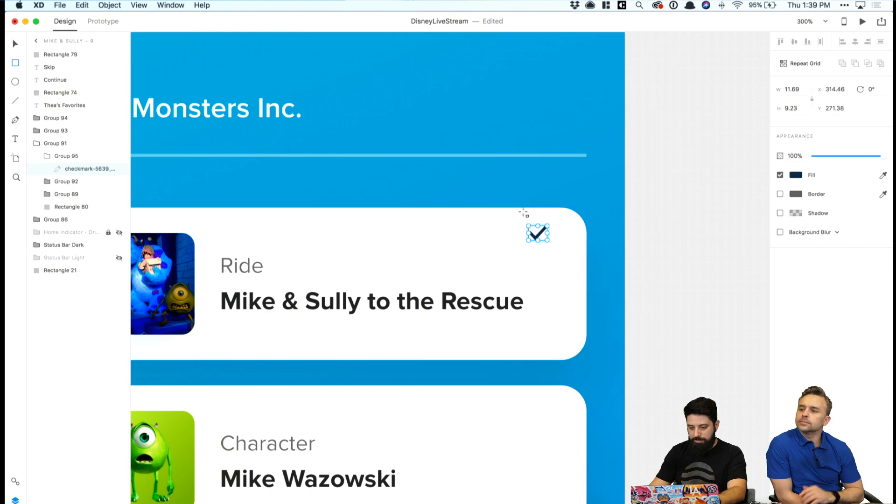
drag(516, 210, 554, 252)
click(780, 213)
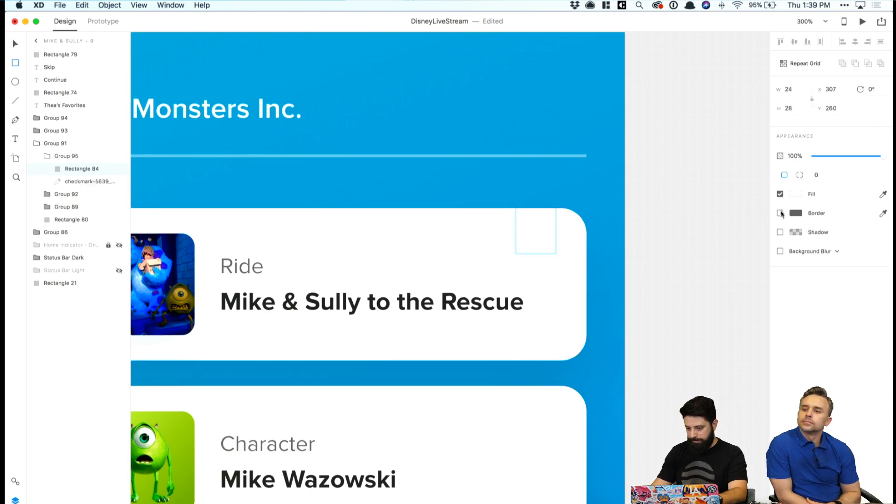
click(795, 193)
click(684, 255)
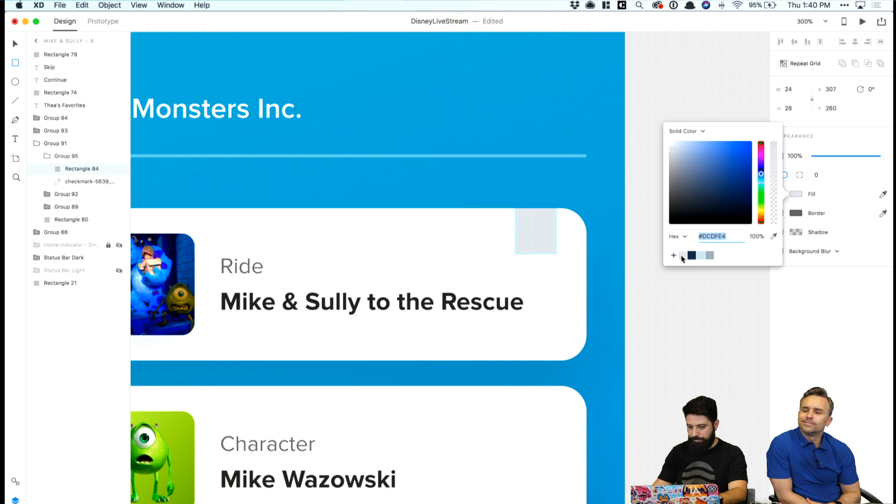
click(797, 194)
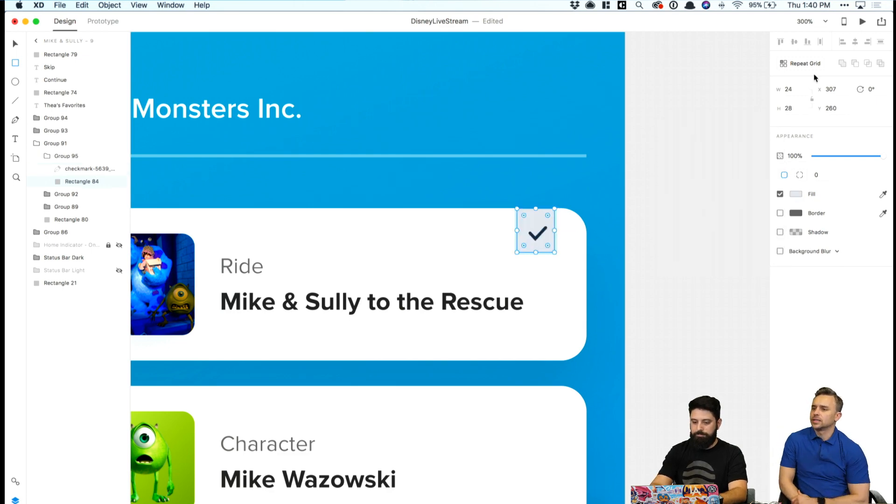
click(705, 210)
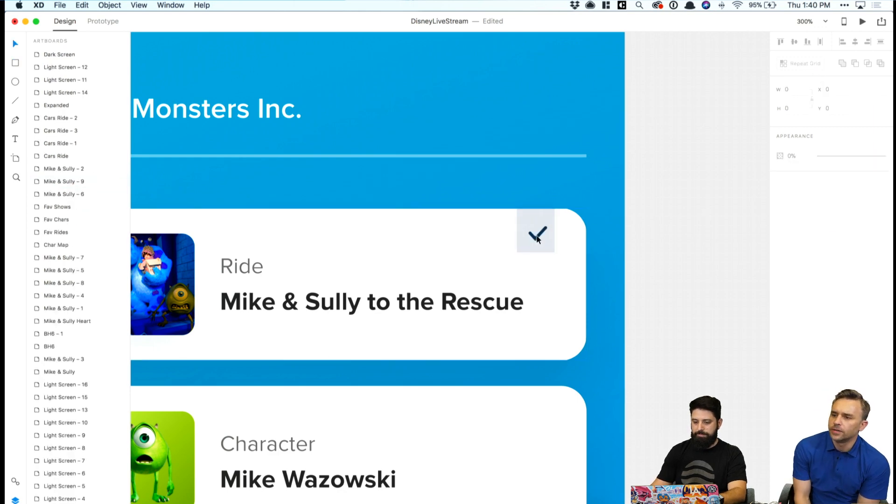
Center the checkmark vertically and horizontally on the light grey rectangle in the ride card.
double_click(535, 234)
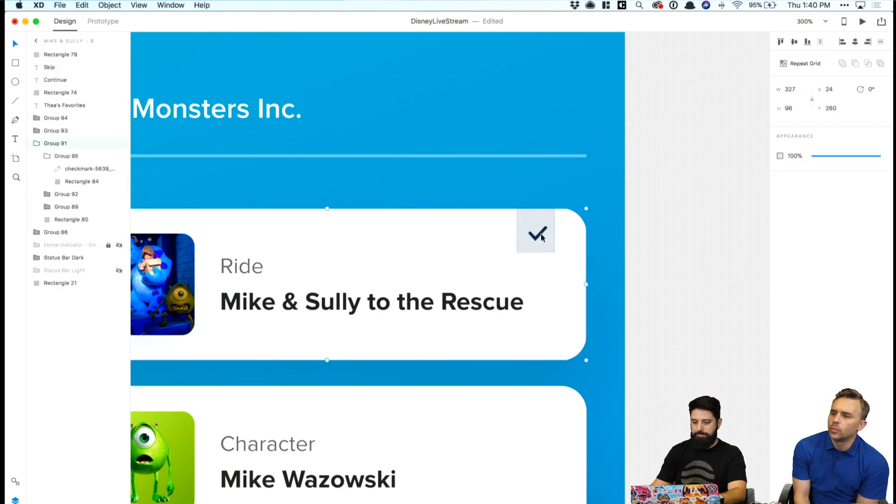
click(793, 41)
click(855, 42)
click(733, 165)
Lower the opacity of the third card's background on the duplicate artboard to 70%.
key(super+1)
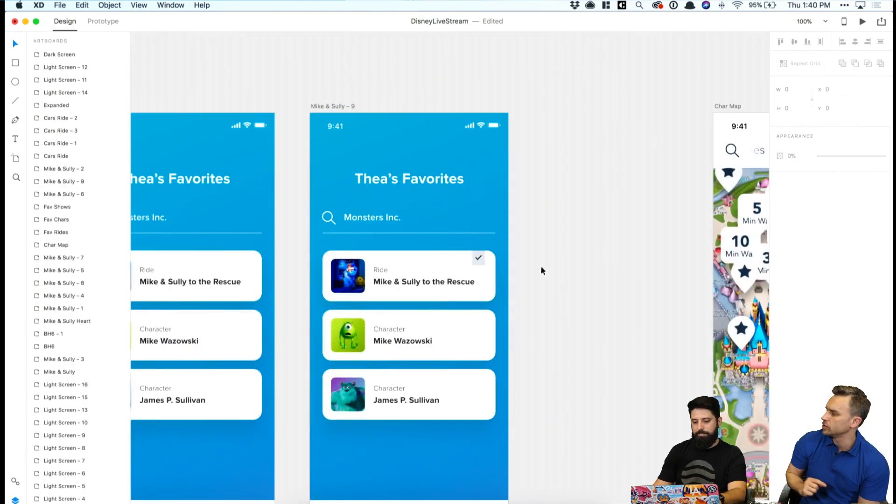
double_click(460, 299)
double_click(464, 318)
double_click(469, 371)
scroll(592, 346, right, 1)
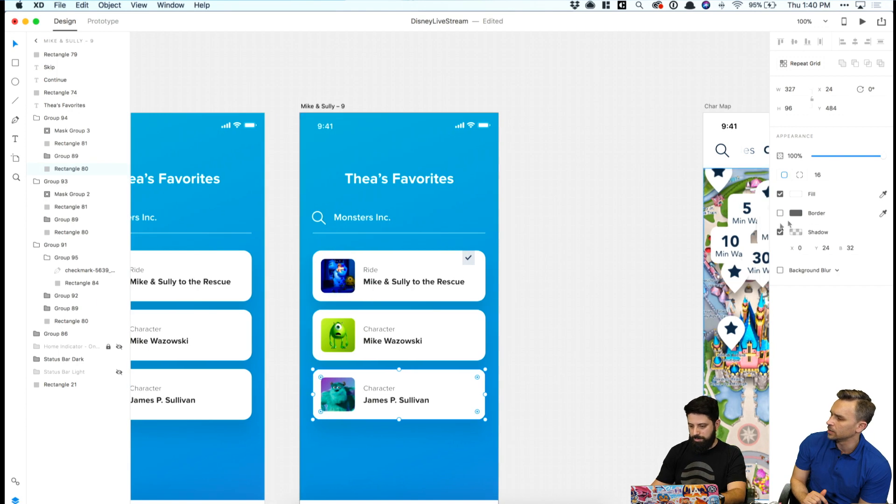
drag(880, 156, 863, 155)
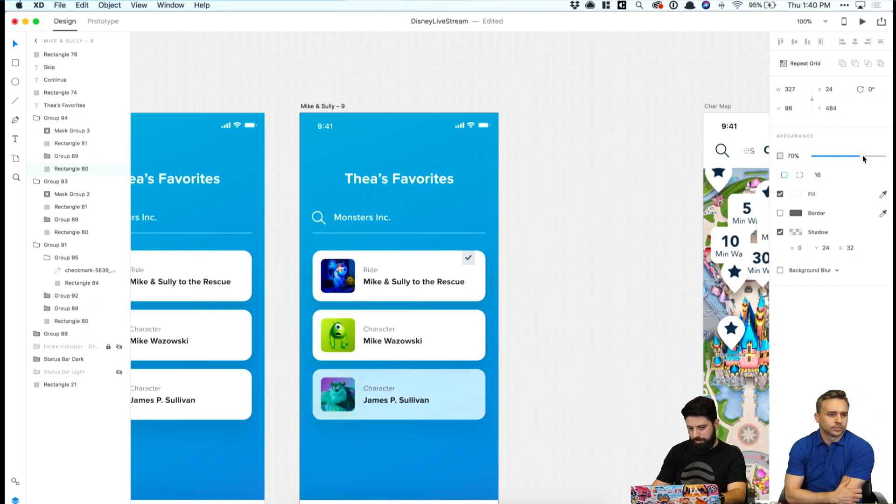
click(576, 367)
Lower the opacity of the middle card's background on the duplicate artboard to 65%.
scroll(576, 367, down, 3)
scroll(576, 367, left, 3)
click(488, 321)
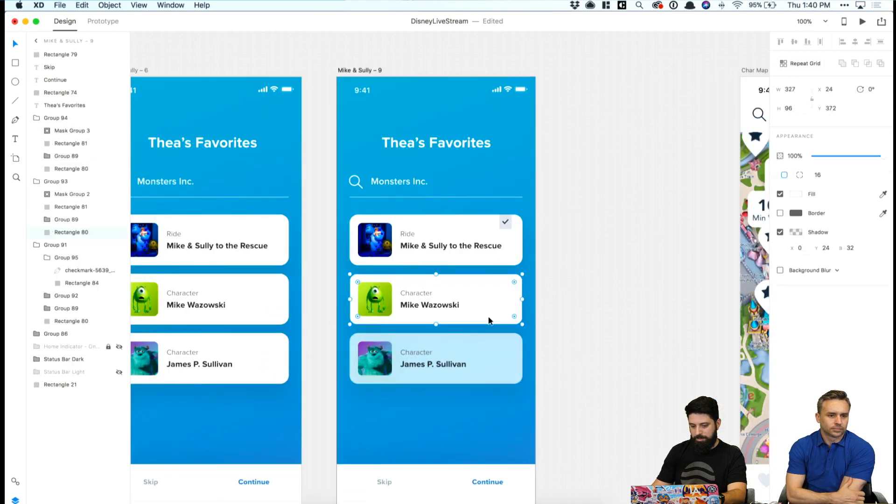
drag(871, 157, 860, 156)
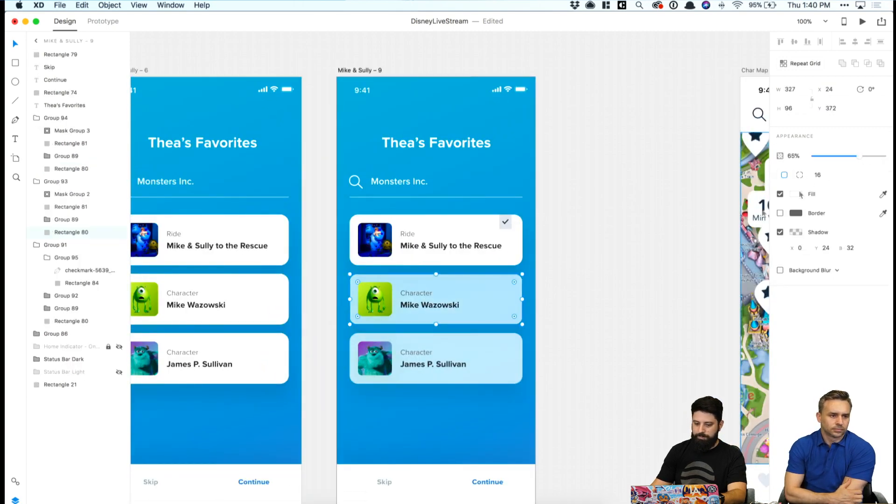
click(649, 271)
Lower the opacity of the ride card's background on the duplicate artboard to 66%.
scroll(648, 270, down, 3)
scroll(649, 270, left, 1)
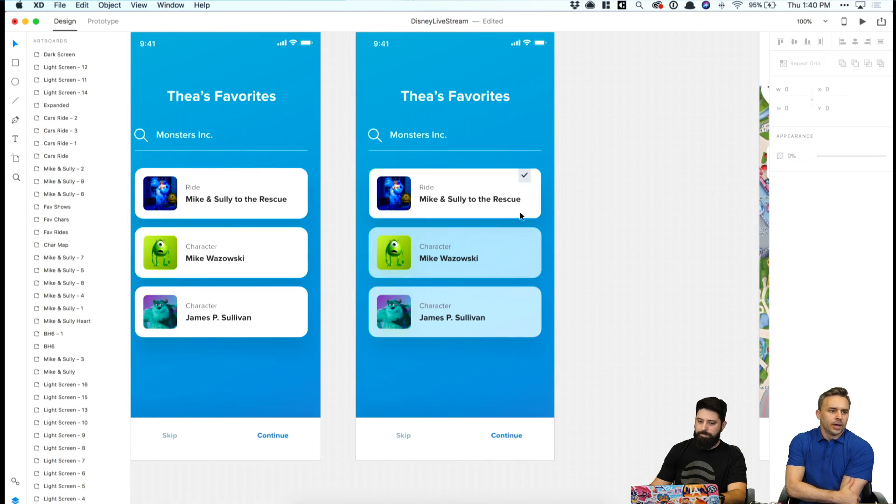
click(526, 216)
drag(881, 156, 860, 156)
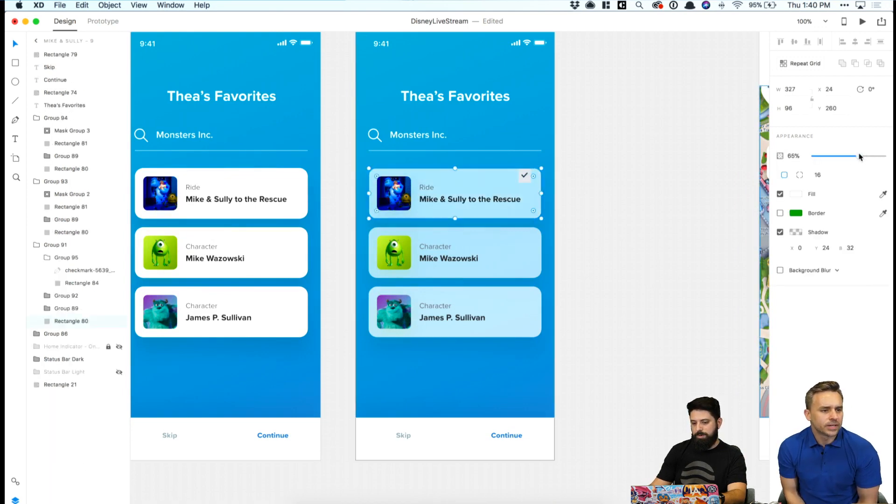
Undo the opacity changes on all three card backgrounds.
key(super+z)
key(super+z)
key(super+z)
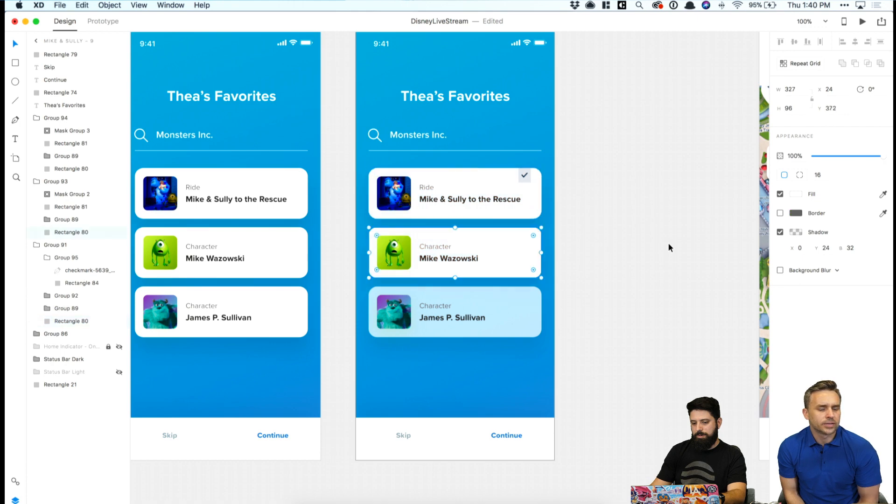
click(669, 248)
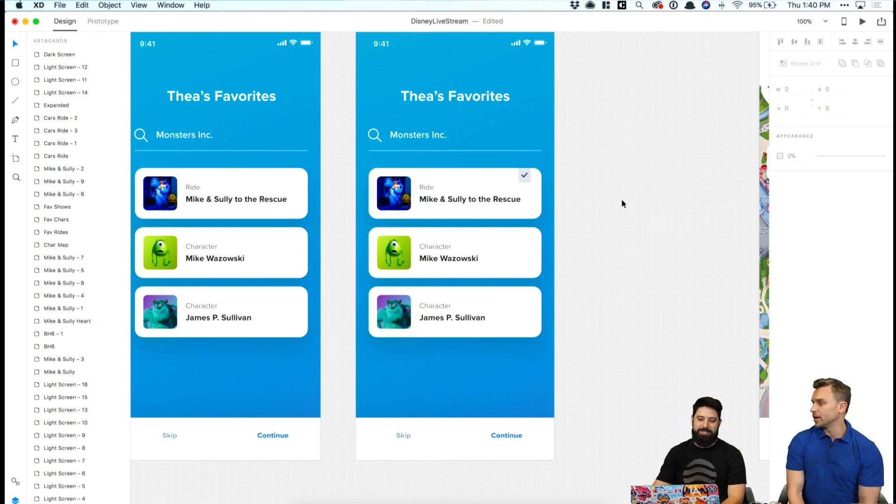
Delete the light grey rectangle behind the checkmark in the ride card.
scroll(623, 204, up, 1)
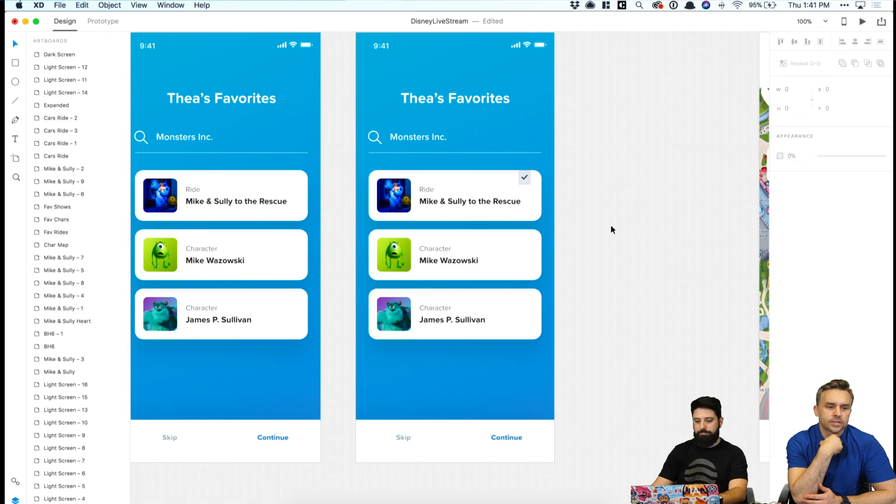
key(super+2)
scroll(612, 225, up, 3)
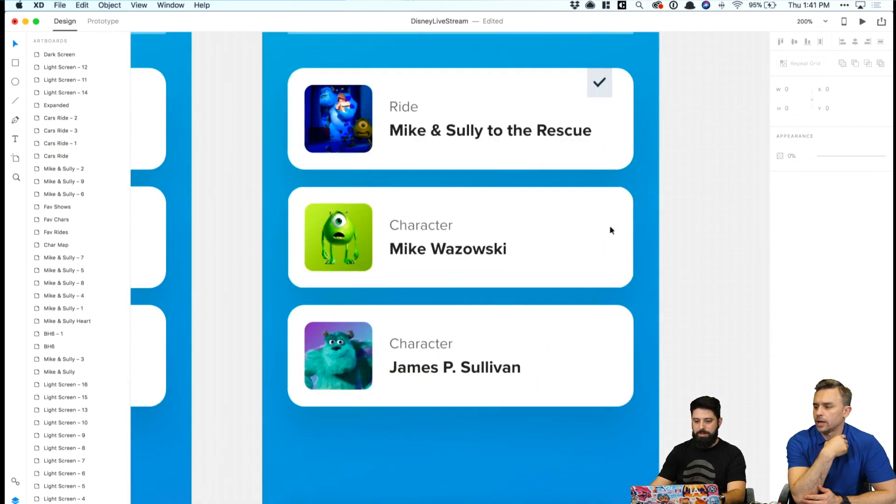
super+click(606, 182)
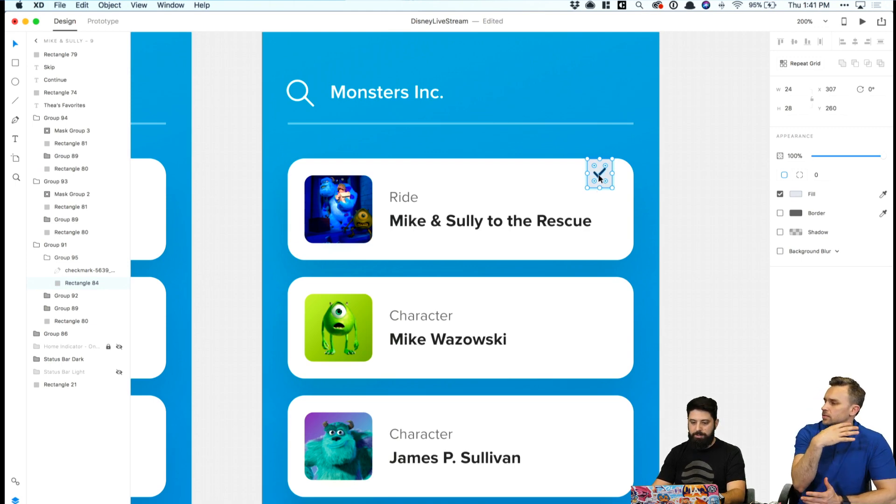
click(599, 175)
shift+click(601, 162)
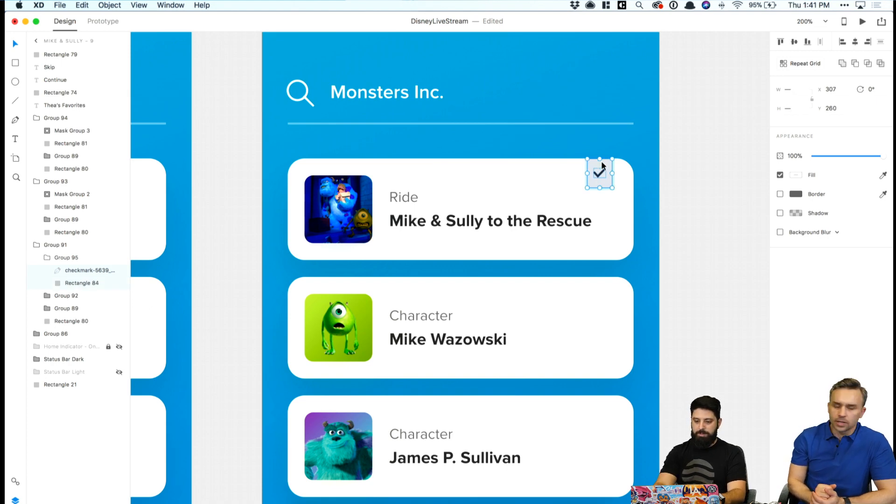
key(Escape)
click(603, 181)
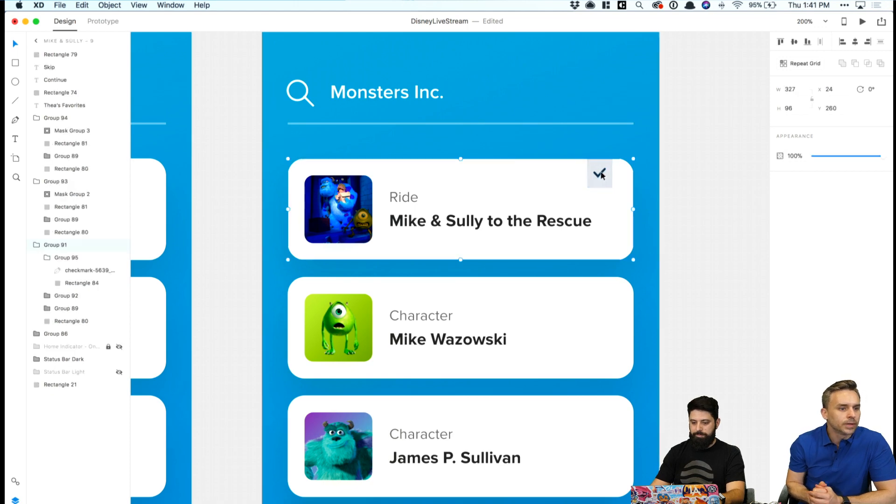
double_click(601, 179)
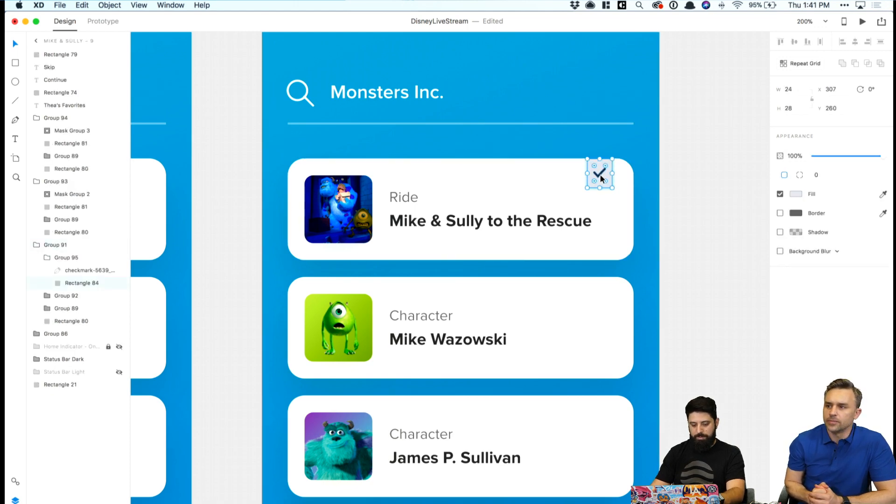
key(Delete)
Cut the checkmark out of its own group and paste it directly above the ride thumbnail's layer in the card group.
click(600, 175)
key(Delete)
click(364, 206)
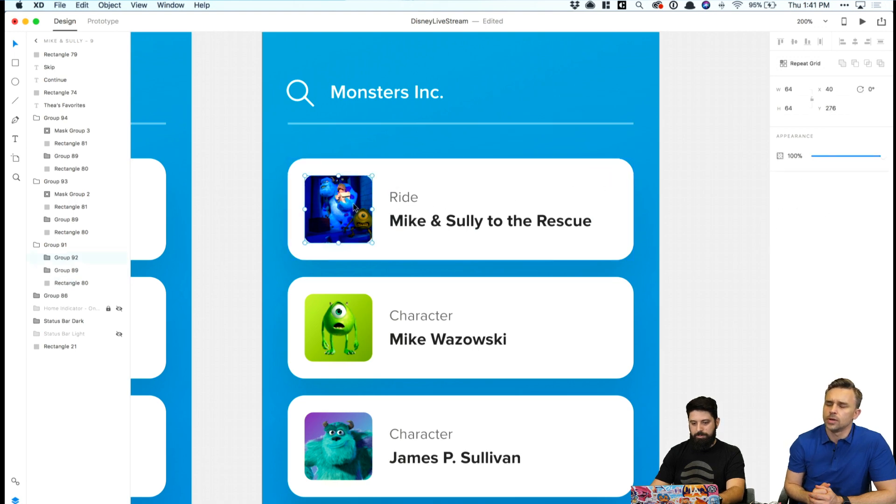
key(cmd+v)
Center the checkmark horizontally and vertically on the ride thumbnail.
shift+click(320, 216)
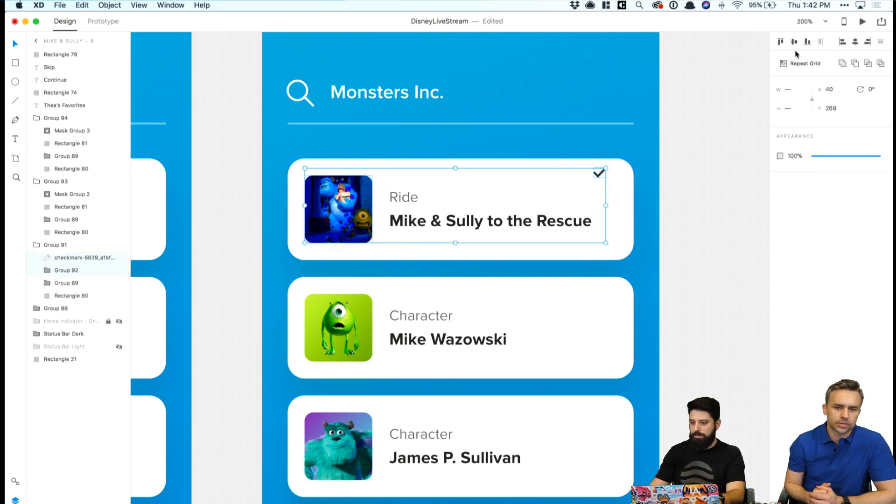
click(843, 42)
click(855, 42)
click(794, 42)
click(709, 200)
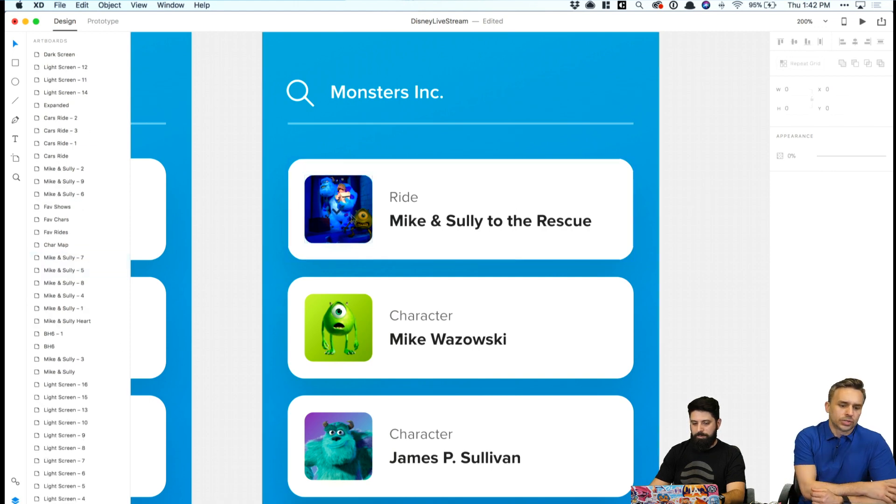
Lock the checkmark's proportions and enlarge it from its center to about 23 × 18 on the ride thumbnail.
super+click(338, 211)
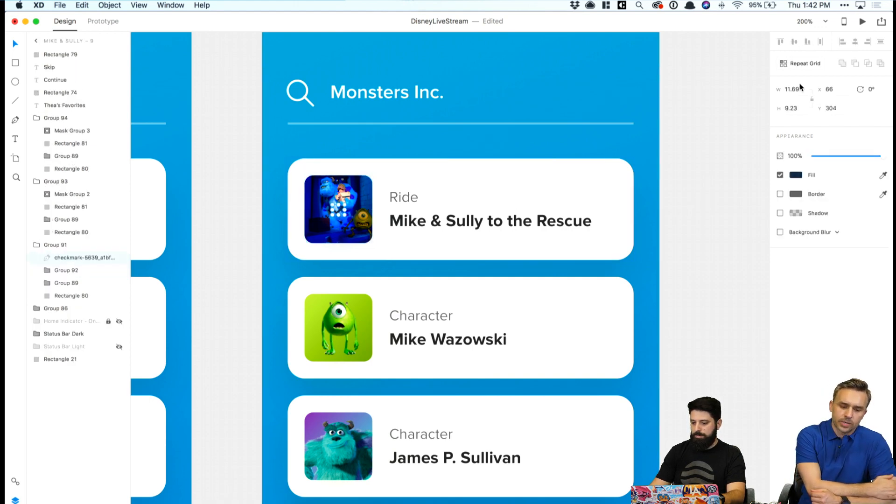
click(812, 99)
drag(344, 206, 350, 199)
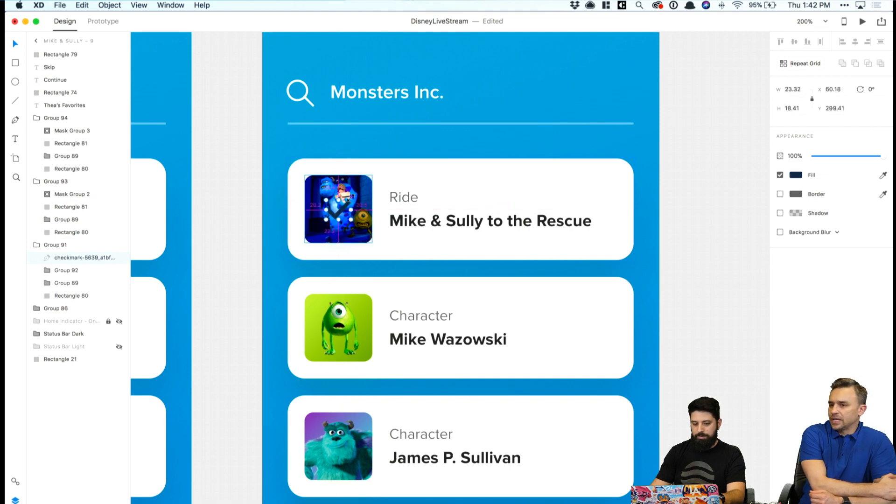
Draw a rectangle over the ride thumbnail in the card group and set its size to 64 × 64.
super+click(350, 200)
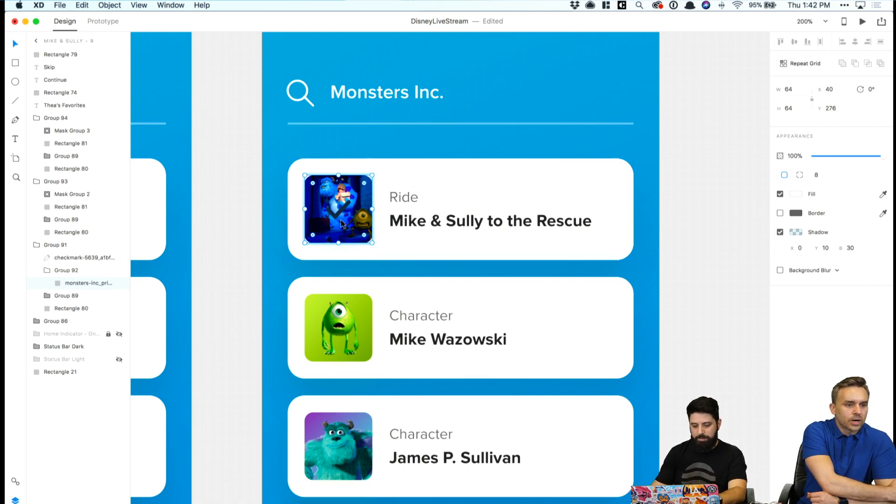
click(68, 309)
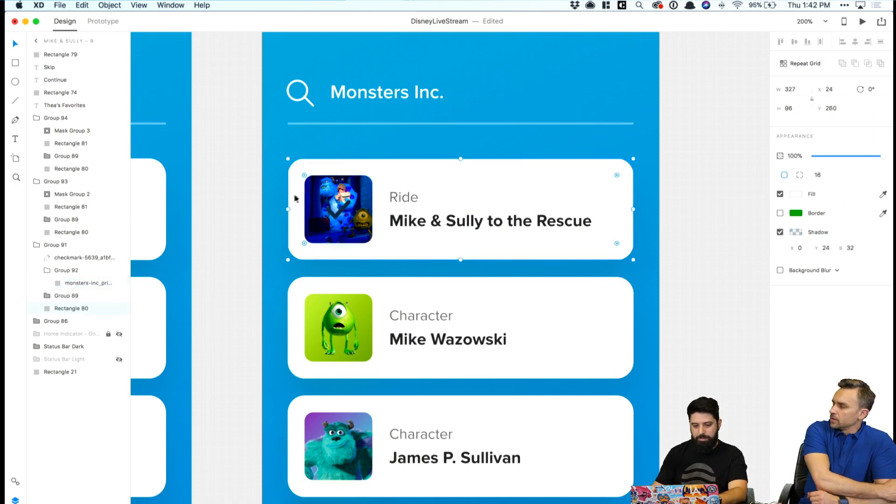
click(334, 193)
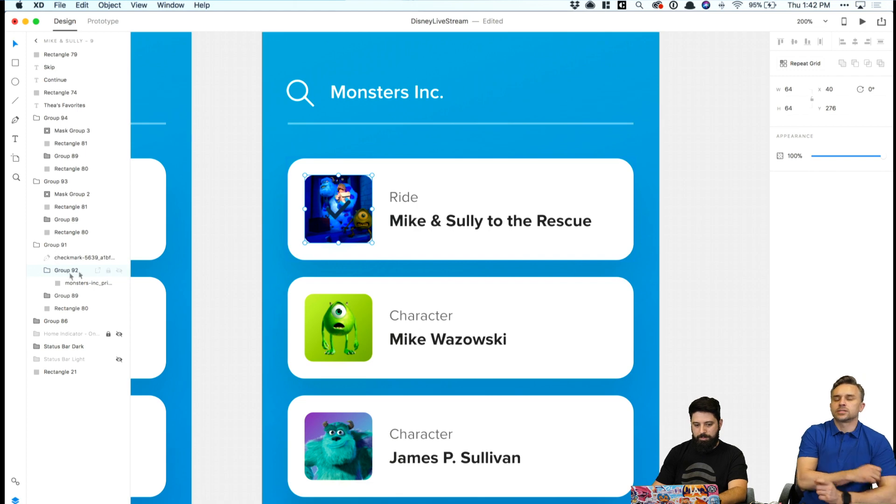
key(r)
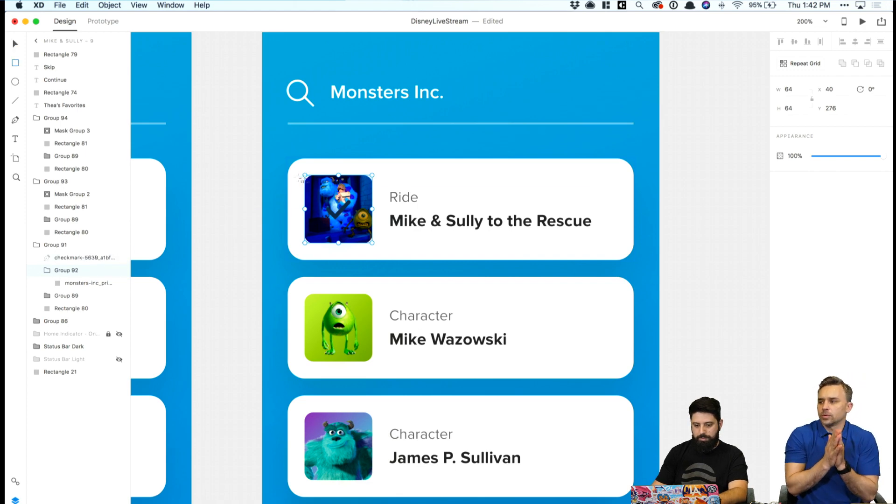
drag(295, 176, 338, 228)
click(788, 89)
text(64)
key(Tab)
text(64)
key(Tab)
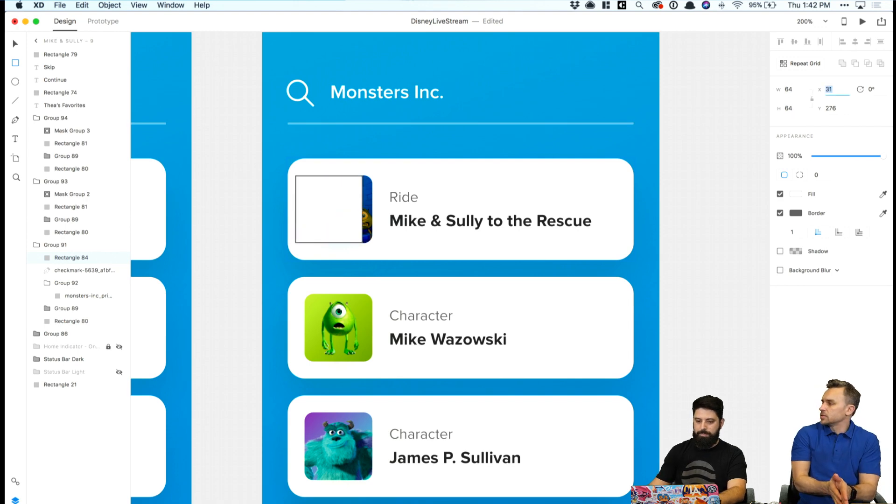
Move the new square to X 40, Y 276, exactly over the ride thumbnail, and send it behind the checkmark.
text(v)
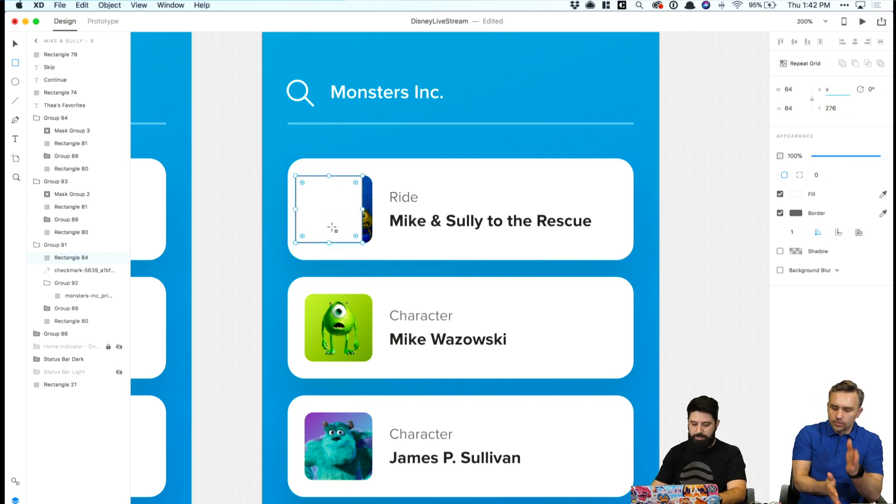
key(Escape)
key(Escape)
key(v)
click(332, 219)
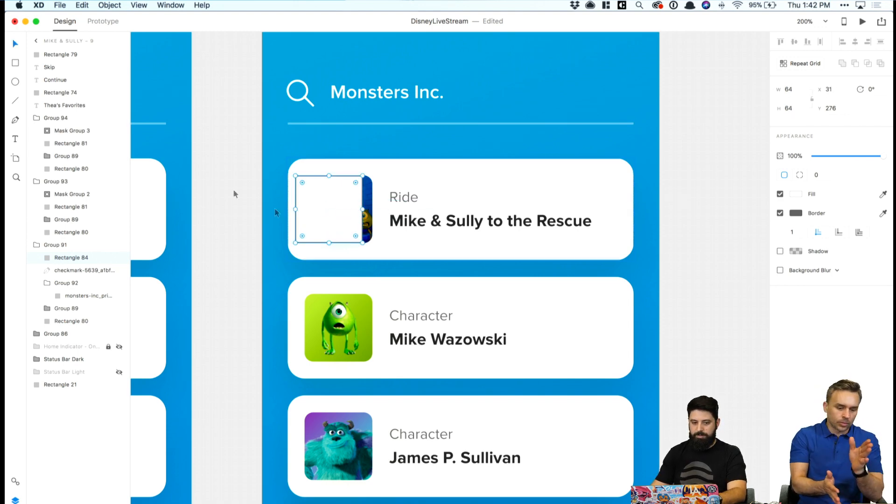
drag(330, 209, 334, 213)
key(super+bracketleft)
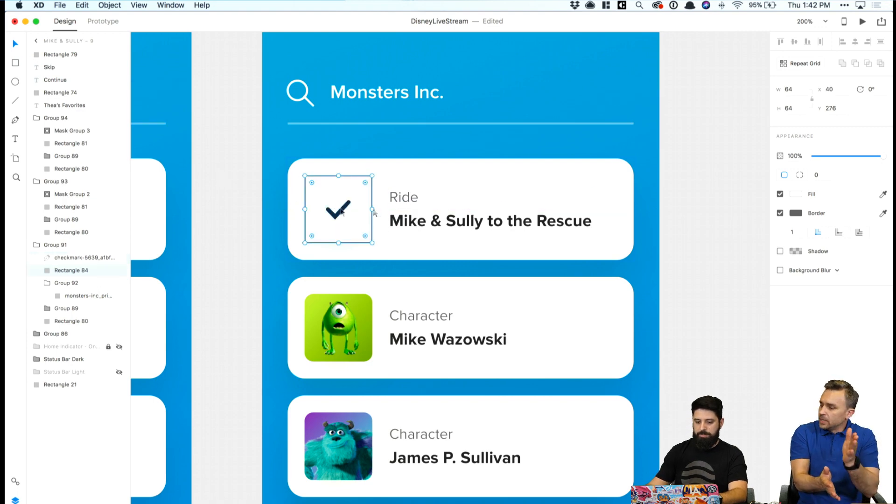
Round the white square's corners to 8, remove its border and lower its opacity to 73%.
click(816, 175)
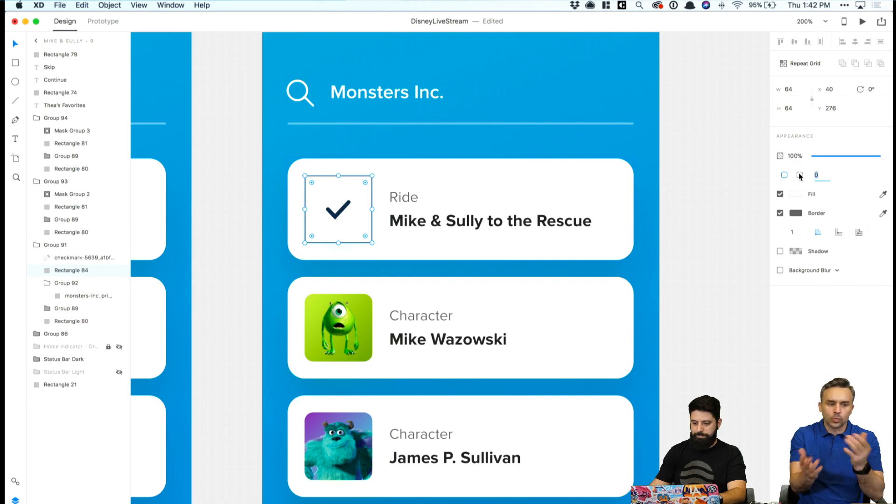
text(8)
key(Return)
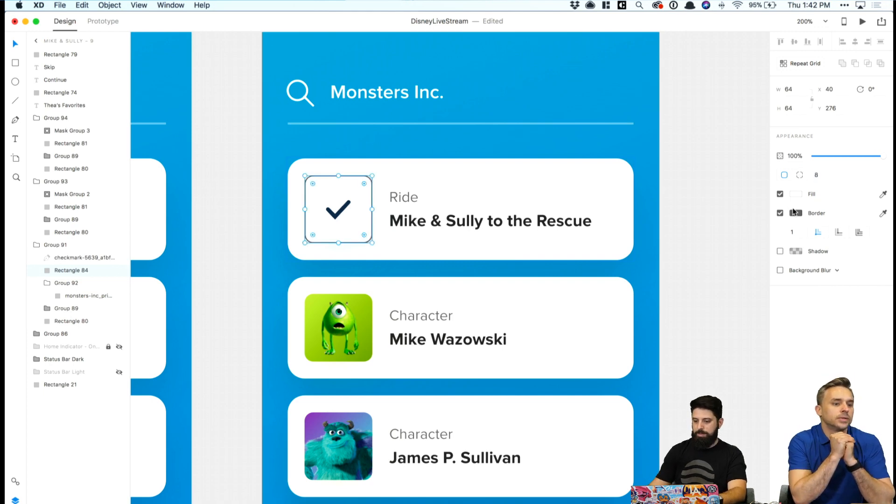
click(780, 213)
drag(861, 156, 868, 157)
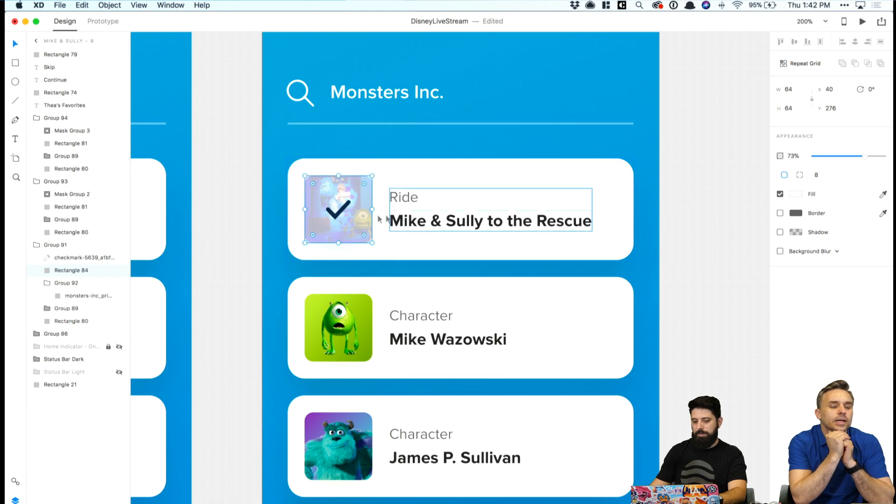
Try other fill colors on the ride thumbnail's checkmark and return it to the dark navy swatch.
click(337, 213)
click(795, 175)
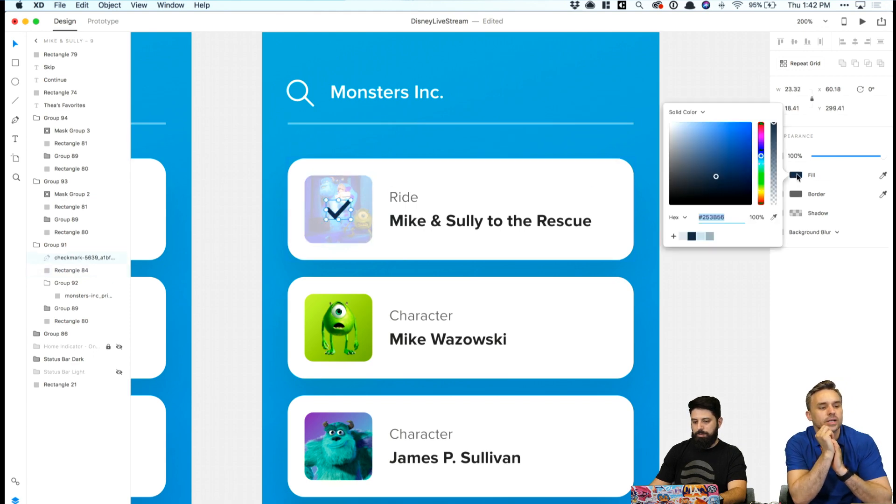
click(671, 124)
drag(678, 132, 762, 166)
click(691, 237)
Raise the opacity of the white square over the ride thumbnail to 79%.
click(361, 191)
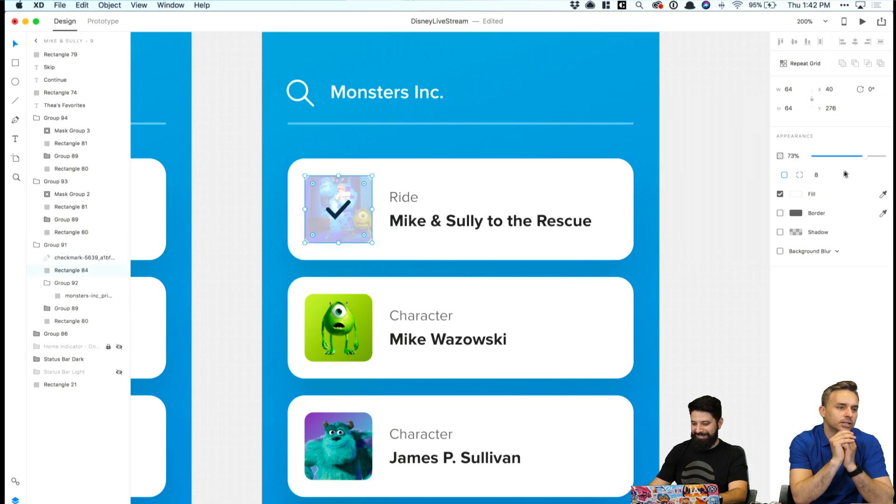
mouse_move(864, 156)
mouse_down()
mouse_move(854, 157)
mouse_move(871, 158)
mouse_up()
click(657, 220)
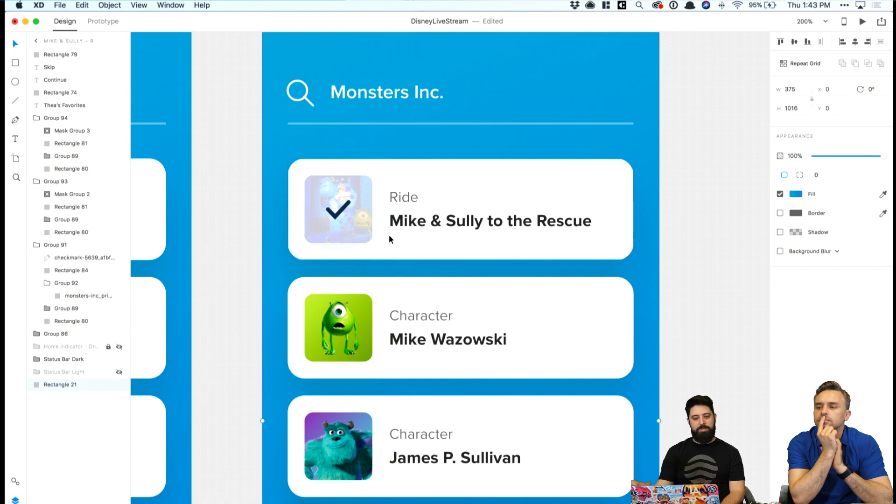
Try a bright blue fill sampled from the screen background on the checkmark and restore its dark navy color.
double_click(342, 216)
click(796, 175)
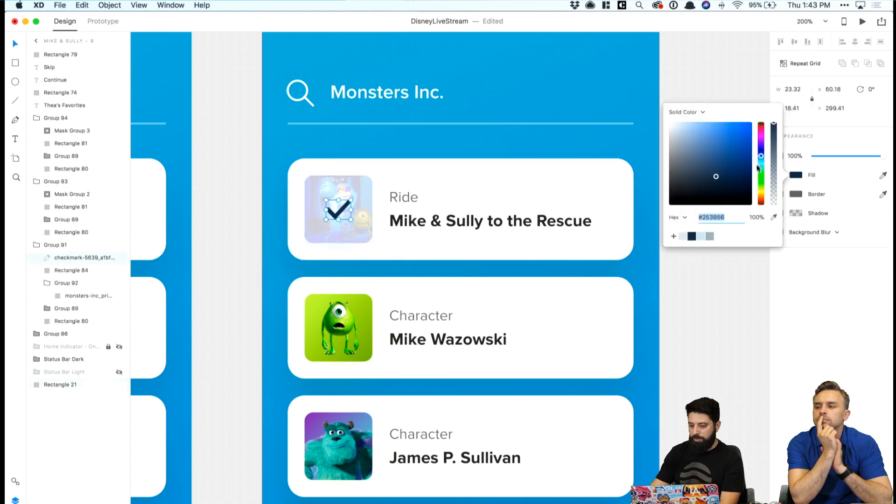
click(761, 166)
drag(764, 173, 704, 145)
drag(762, 169, 761, 183)
click(773, 217)
click(639, 207)
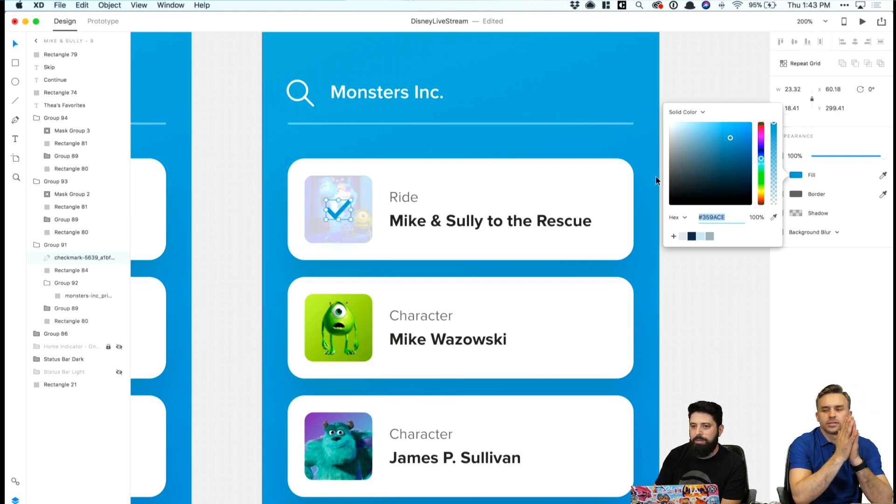
click(692, 237)
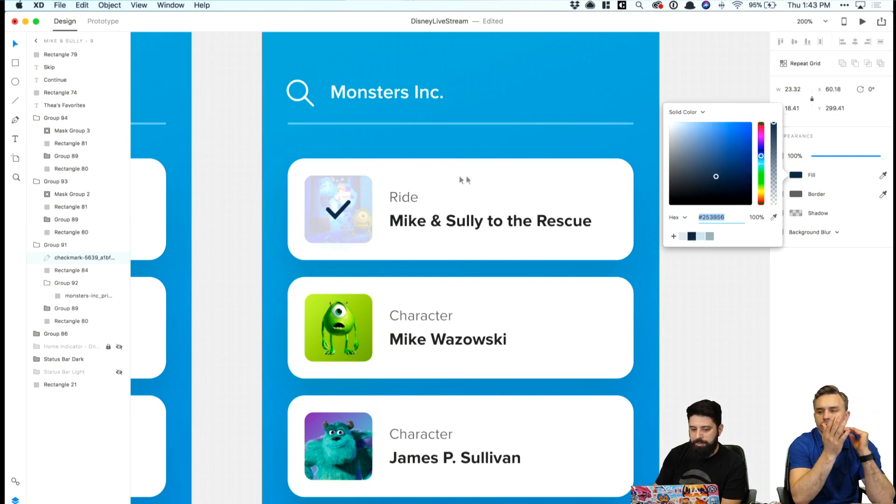
click(428, 136)
Try a dark navy border of width 2 around the white square over the ride thumbnail.
click(356, 188)
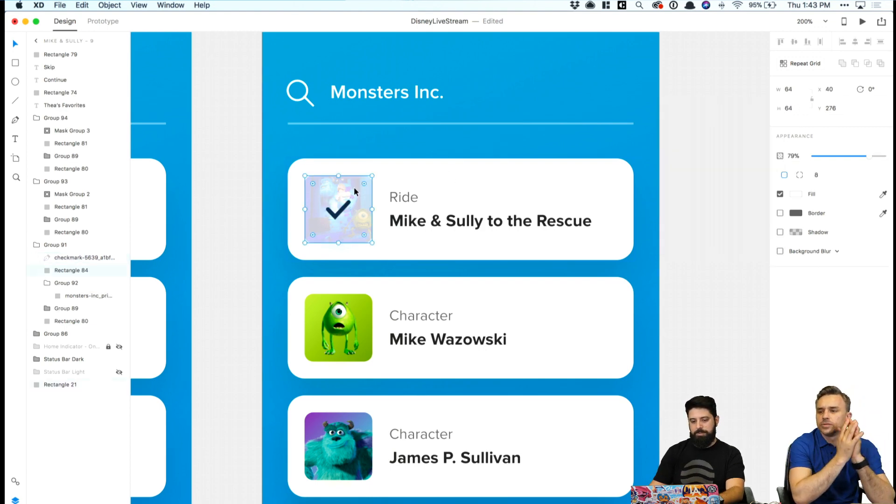
click(780, 214)
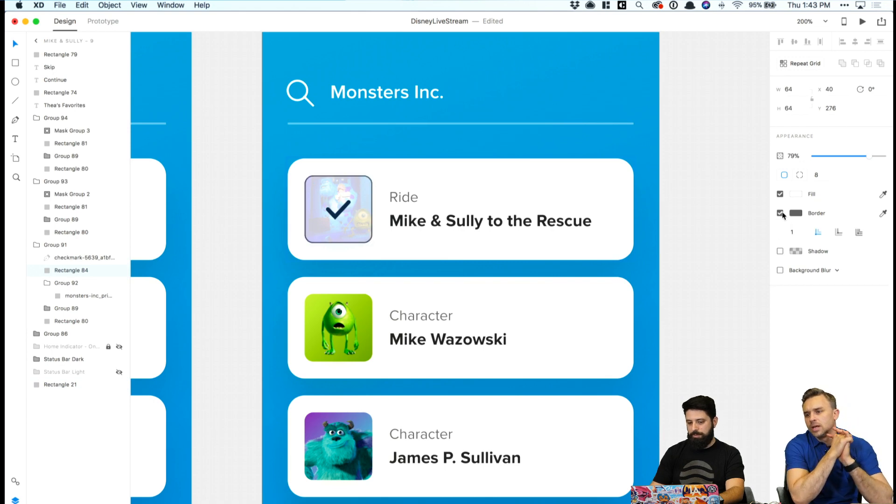
click(801, 213)
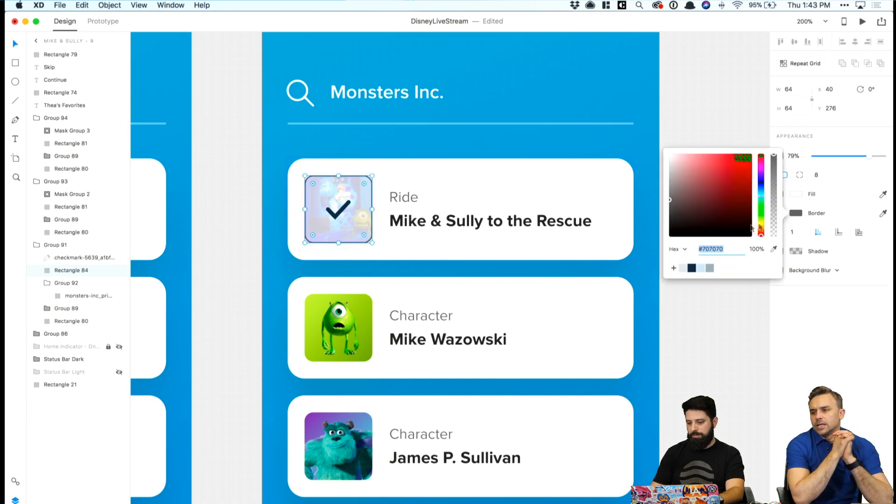
click(692, 268)
click(792, 232)
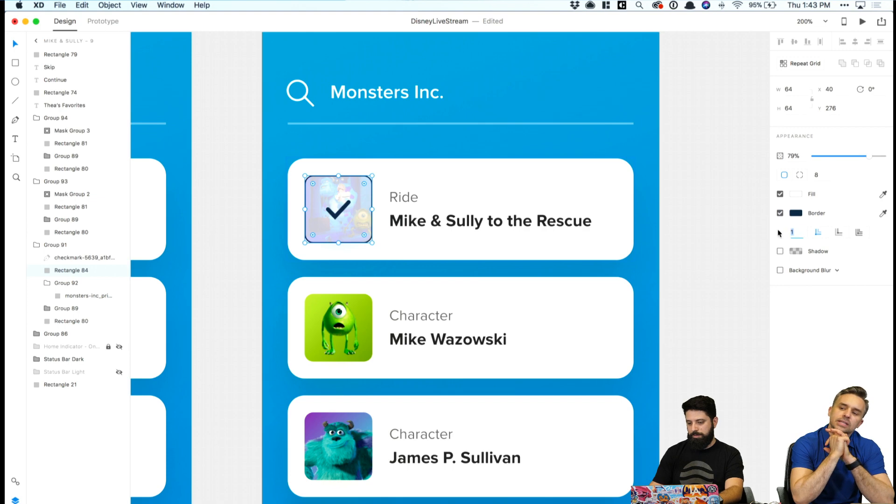
text(2)
key(Return)
click(695, 160)
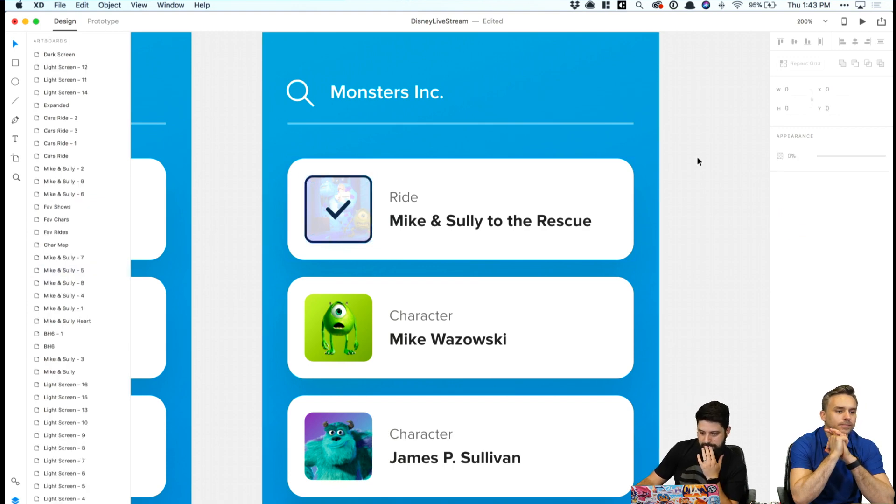
Undo the border's width and color changes and turn off the white square's border.
key(super+z)
key(super+z)
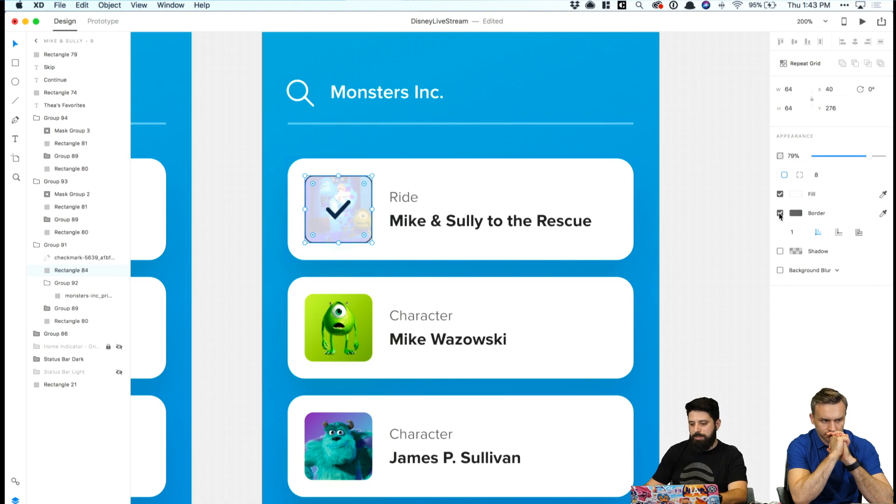
click(780, 213)
click(726, 216)
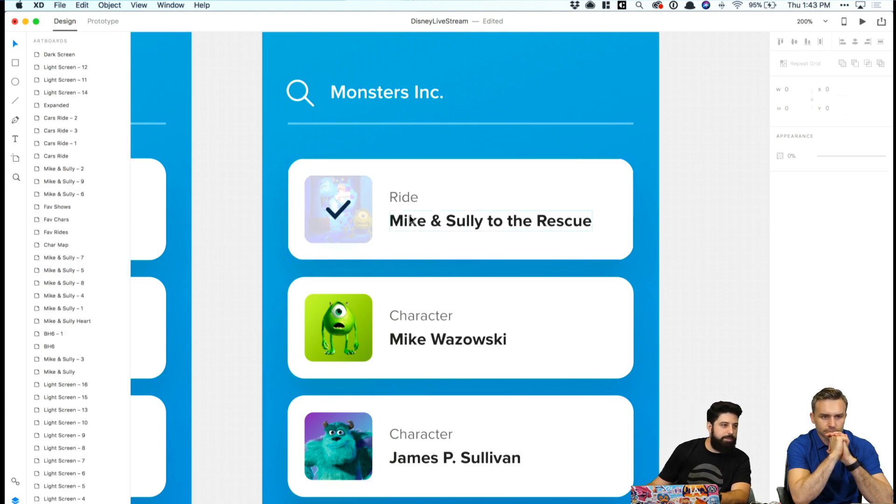
click(342, 216)
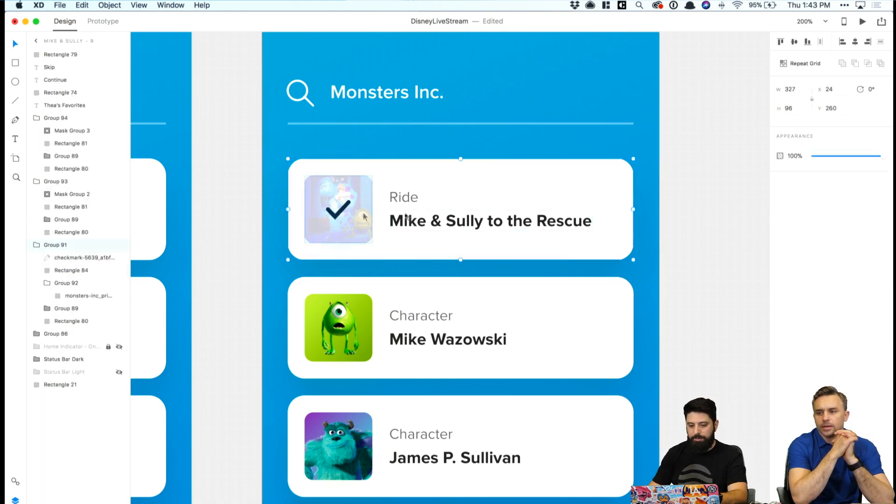
click(714, 186)
key(super+1)
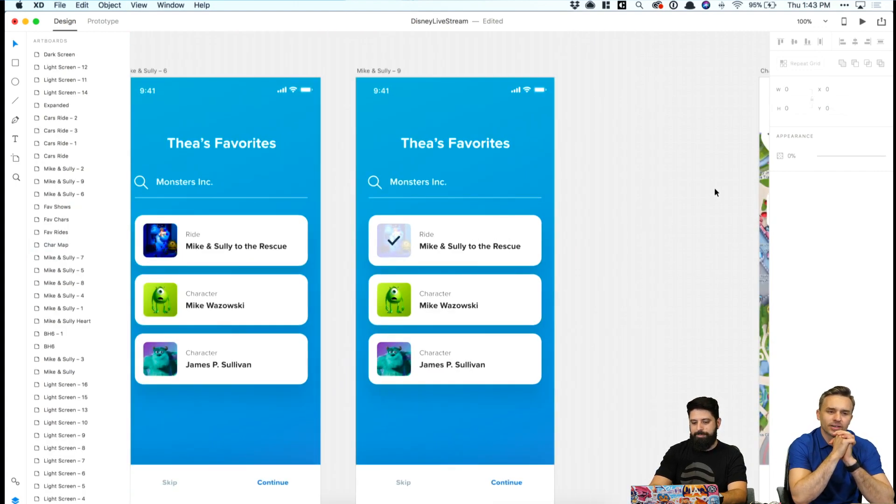
key(super+equal)
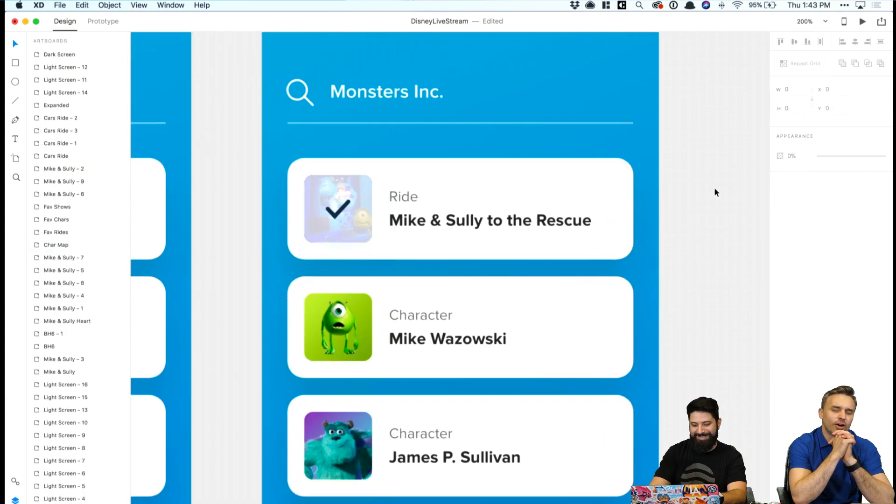
Copy the checkmark and white square into the Mike Wazowski card and center them vertically on its thumbnail.
click(345, 215)
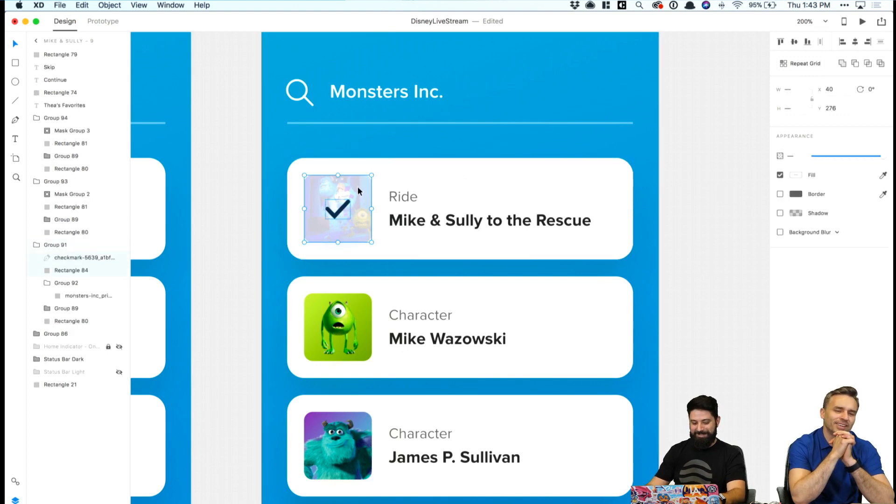
click(342, 345)
double_click(342, 346)
key(super+v)
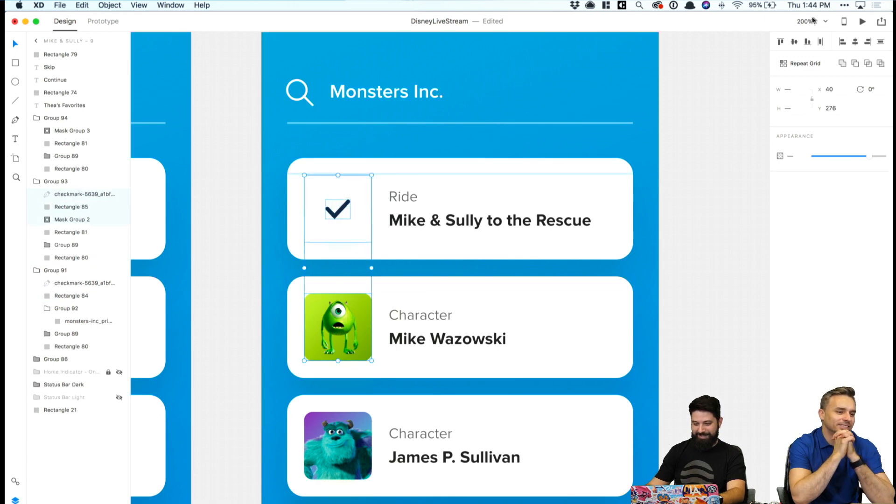
click(794, 42)
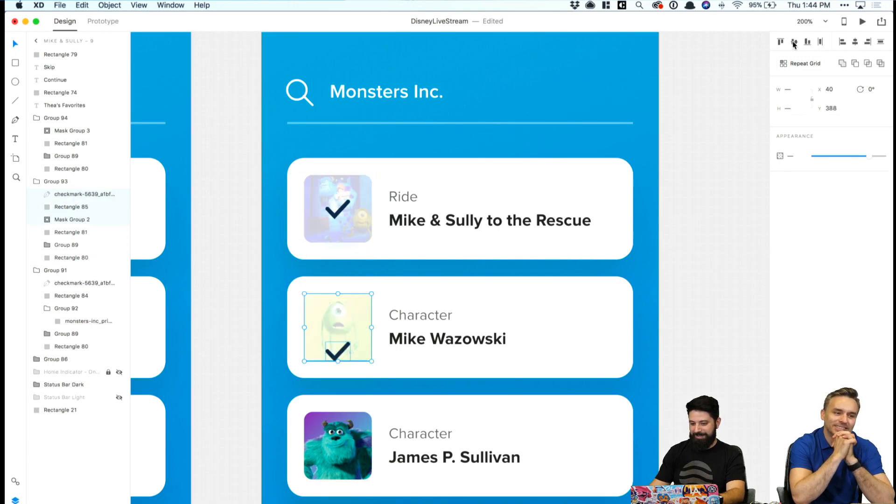
click(706, 181)
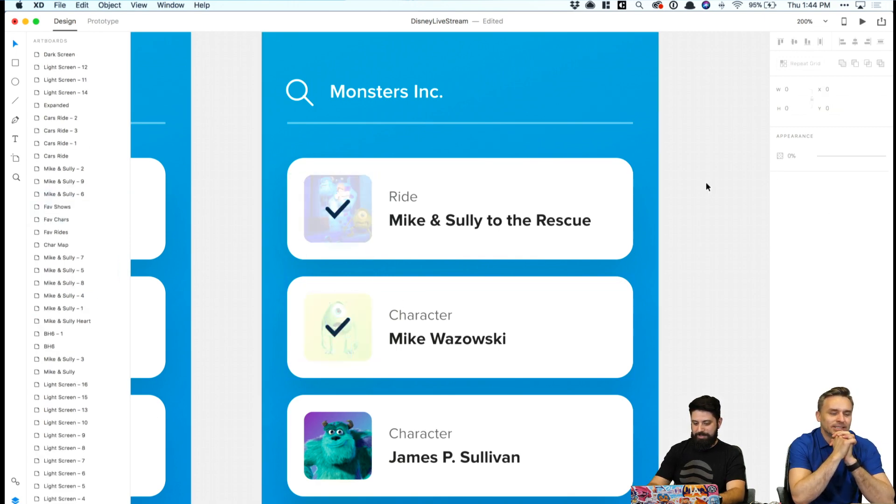
Examine the two checked cards up close and beside the unselected version of the favorites screen.
key(super+minus)
key(super+minus)
key(super+minus)
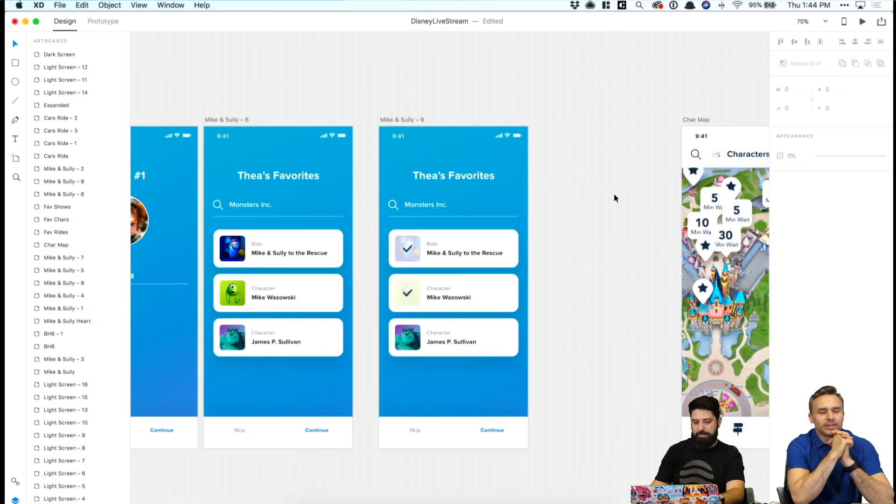
key(super+plus)
key(super+plus)
key(super+plus)
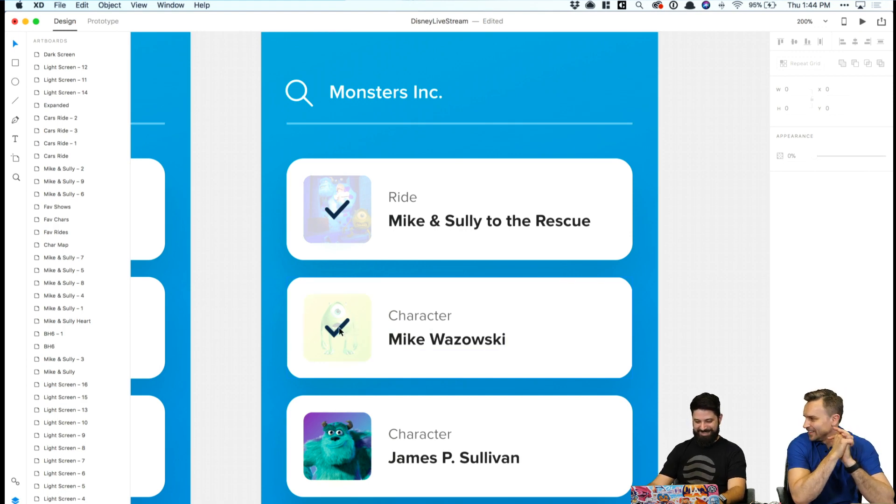
key(super+1)
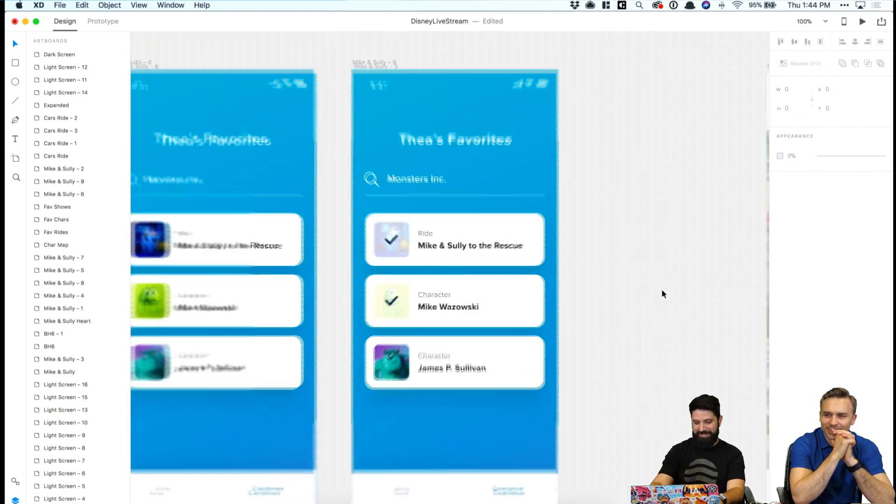
scroll(668, 292, left, 1)
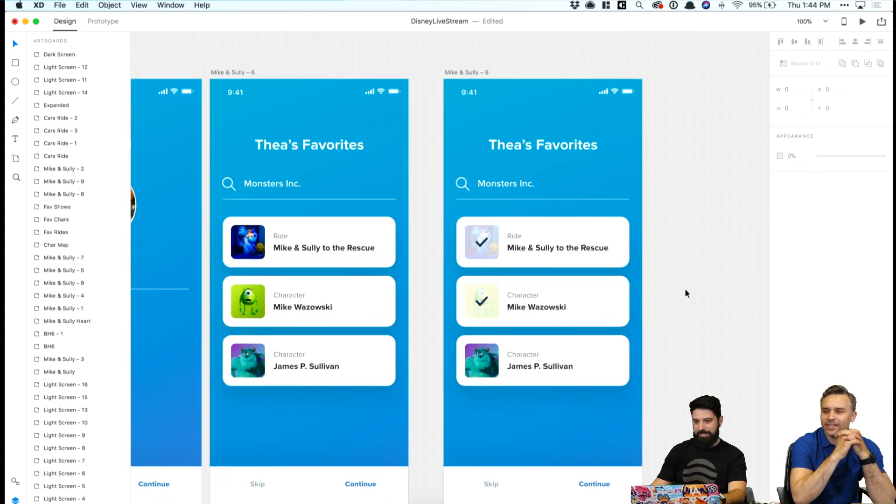
scroll(685, 291, up, 1)
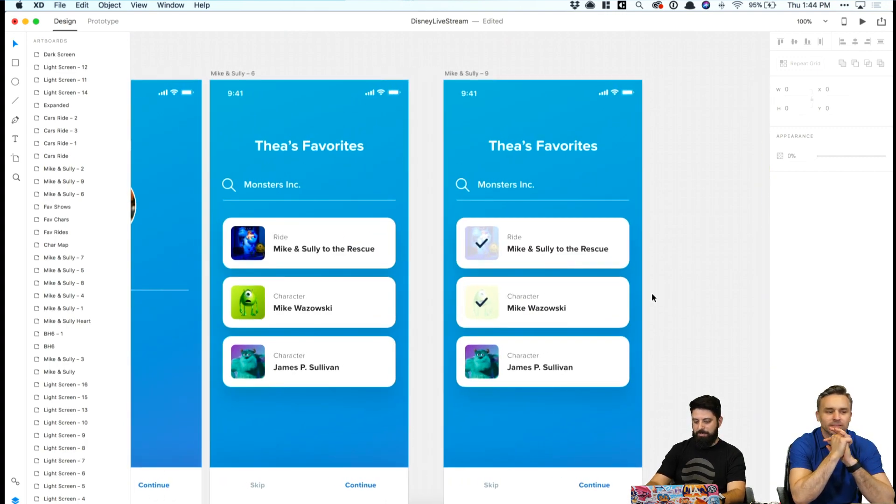
Change the fill of the "Mike & Sully to the Rescue" title to the saved dark navy swatch.
key(super+equal)
key(super+equal)
click(640, 384)
scroll(575, 336, right, 3)
click(590, 204)
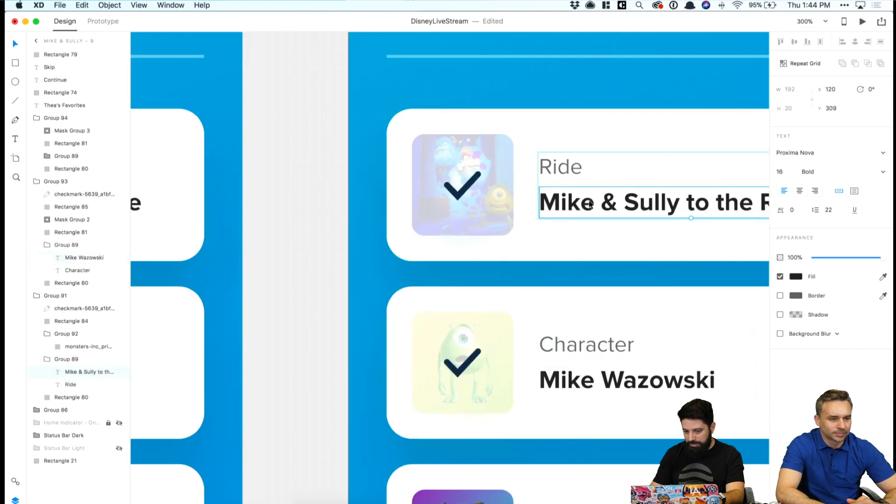
click(796, 278)
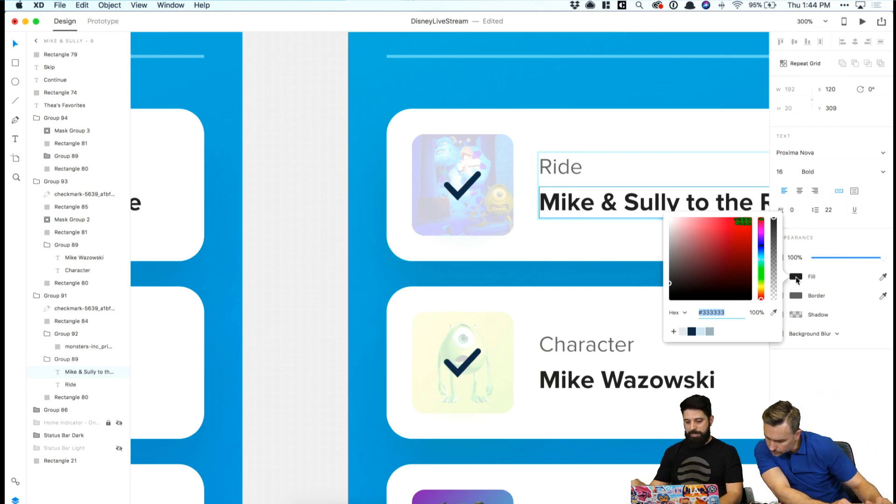
click(692, 331)
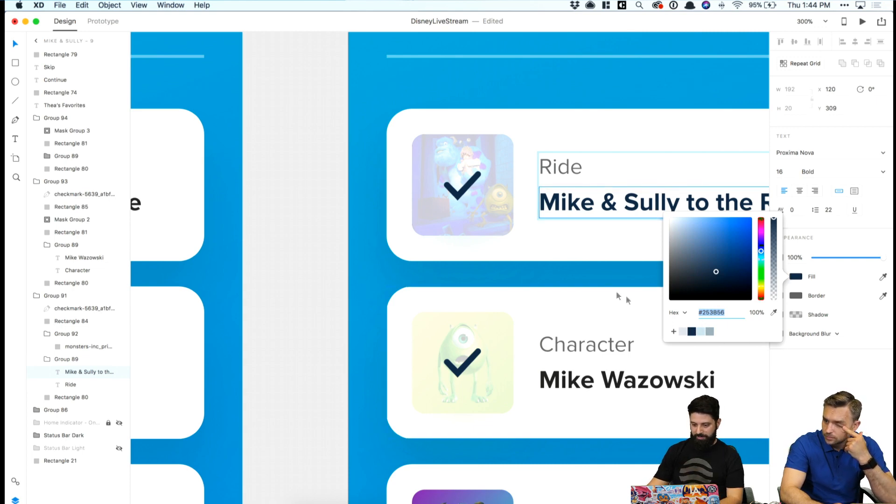
click(606, 290)
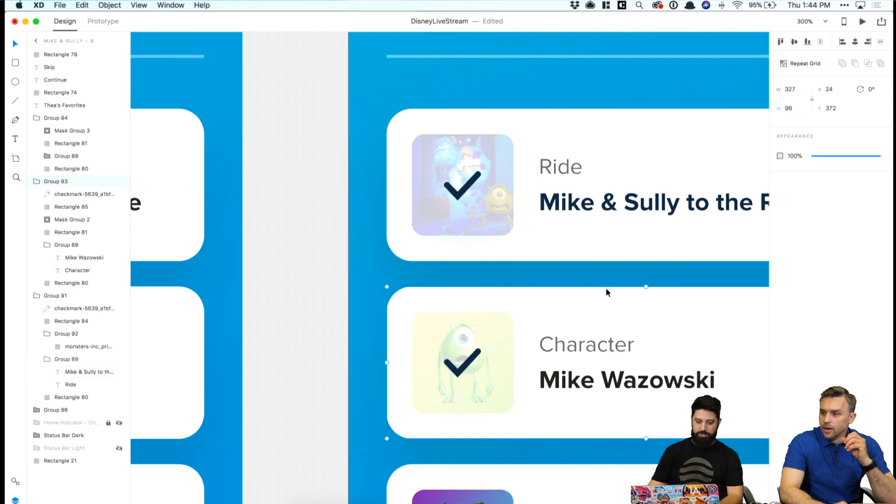
Change the fill of the "James P. Sullivan" title to the saved dark navy swatch.
click(606, 372)
scroll(606, 371, down, 5)
click(606, 351)
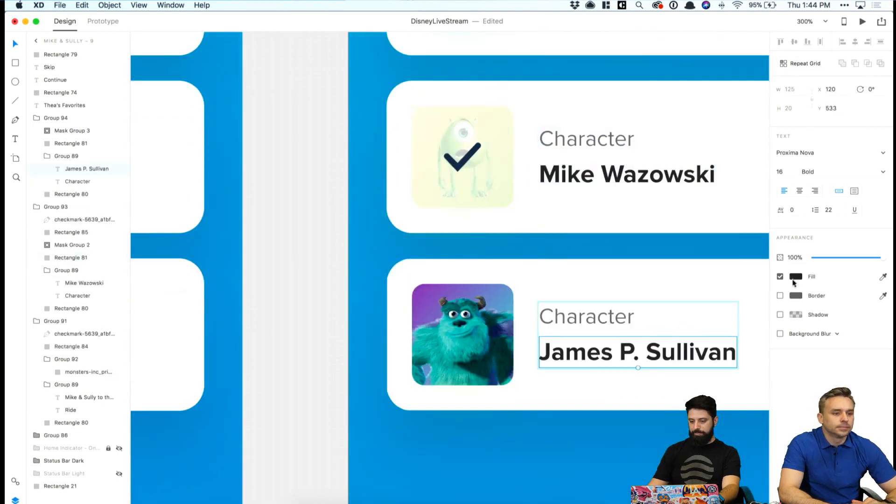
click(801, 278)
click(692, 331)
click(574, 252)
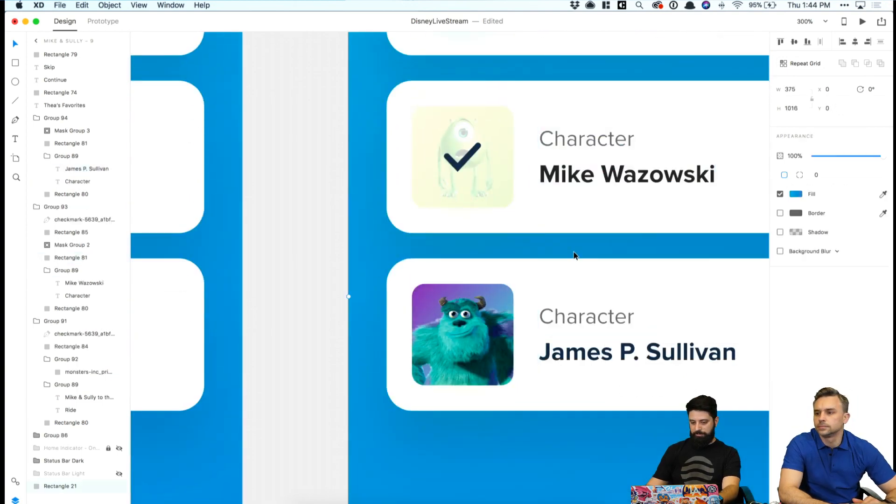
key(super+minus)
key(super+minus)
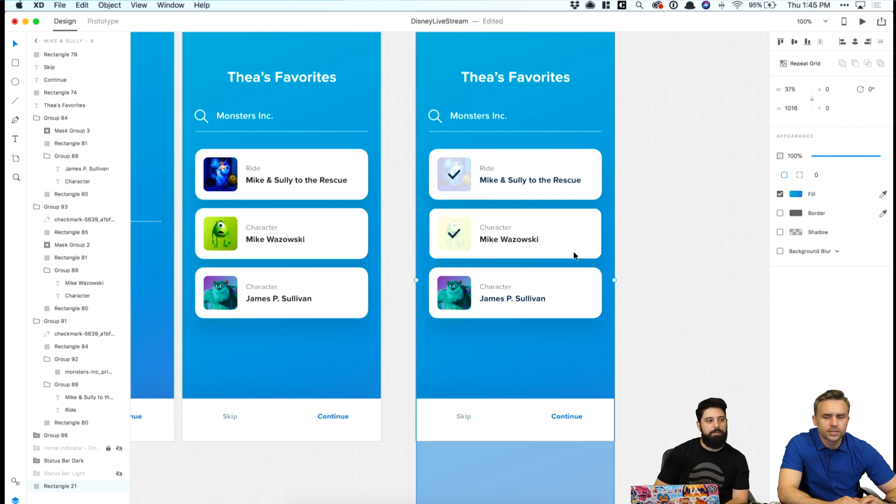
Draw a 138 by 50 rectangle below the James P. Sullivan card and fill it with #121212.
click(667, 230)
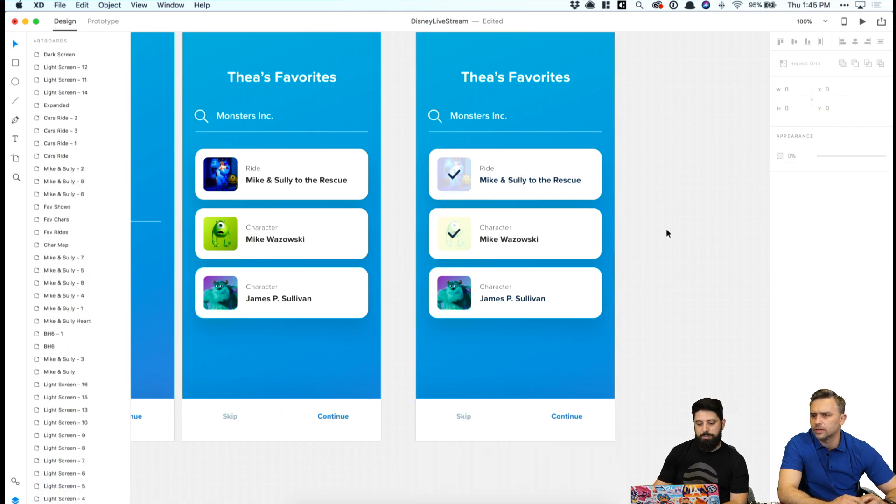
key(super+2)
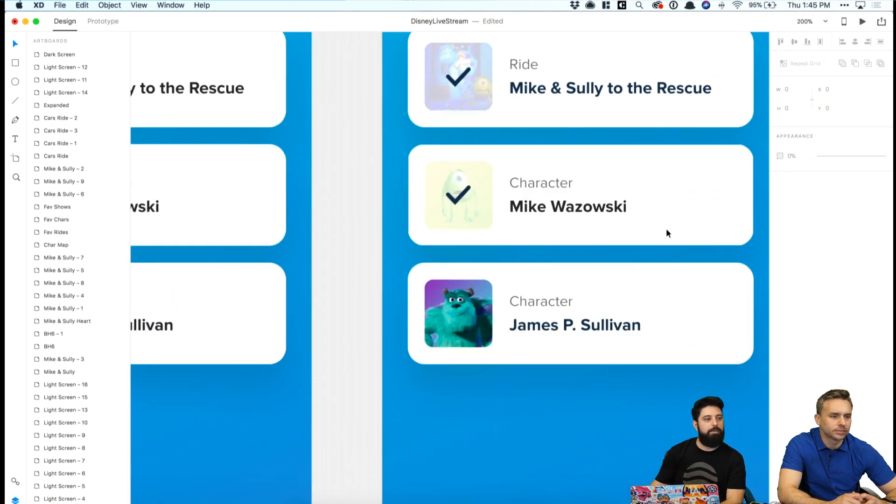
click(397, 266)
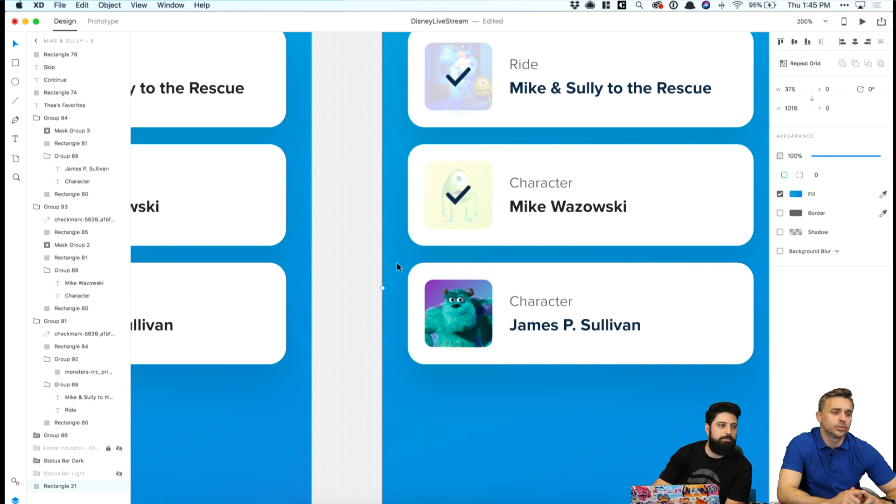
key(r)
drag(435, 409, 581, 460)
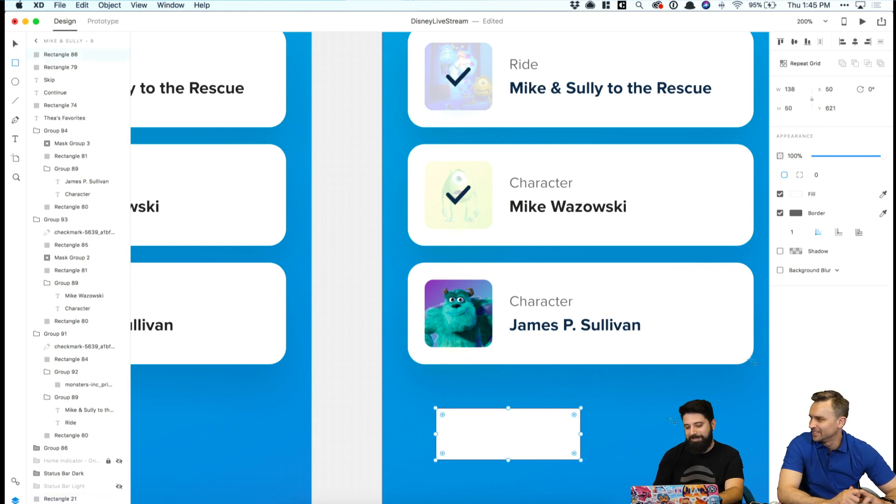
click(797, 194)
double_click(710, 237)
text(12121)
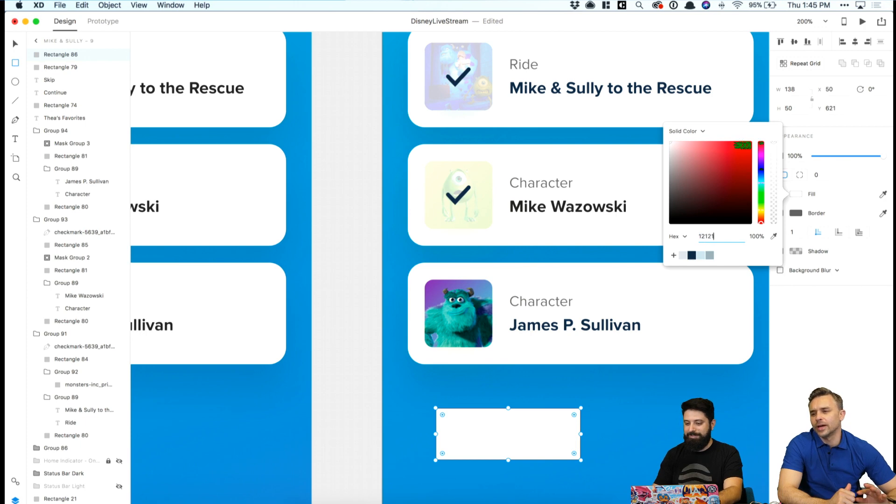
text(2)
key(Tab)
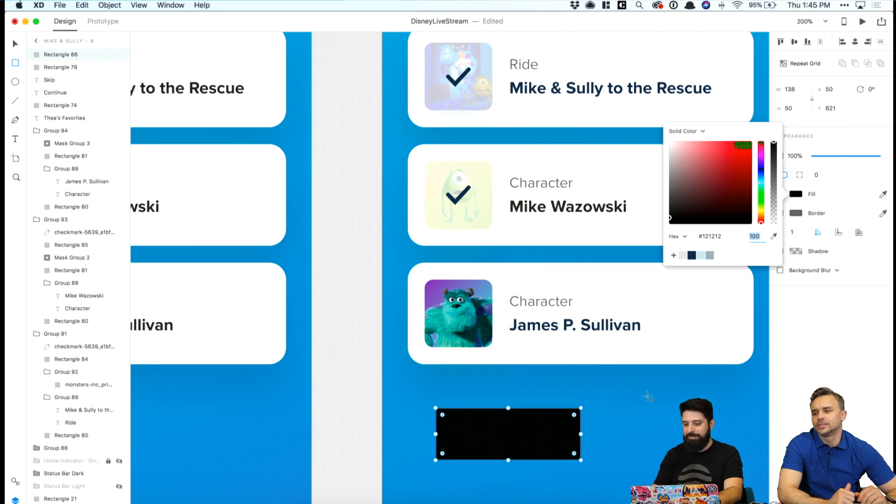
key(Escape)
Undo the black test rectangle and its fill.
key(super+z)
key(super+z)
key(super+z)
Move the onboarding artboards away from the checked favorites screen and duplicate the unchecked favorites artboard into the gap.
key(super+minus)
key(super+minus)
key(super+minus)
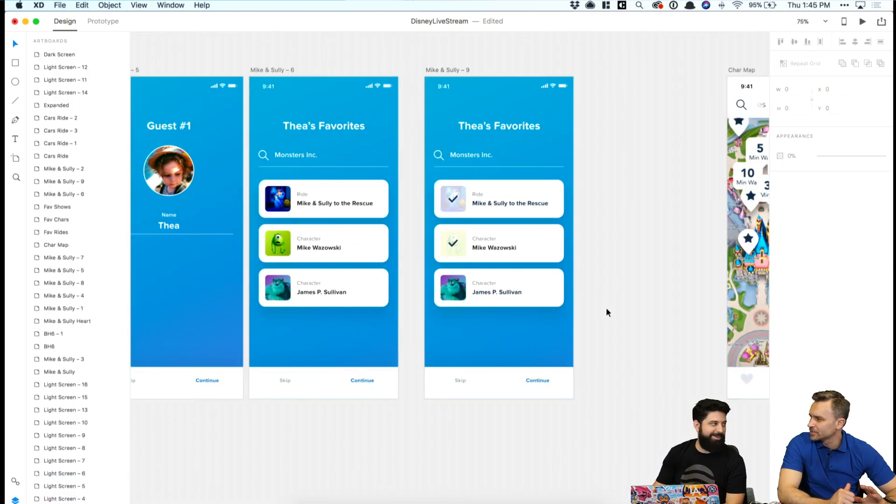
scroll(598, 317, left, 5)
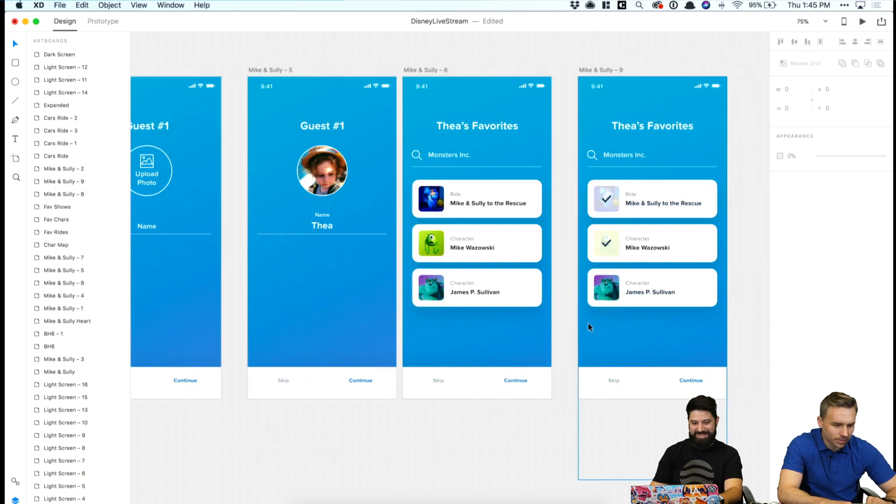
key(super+minus)
key(super+minus)
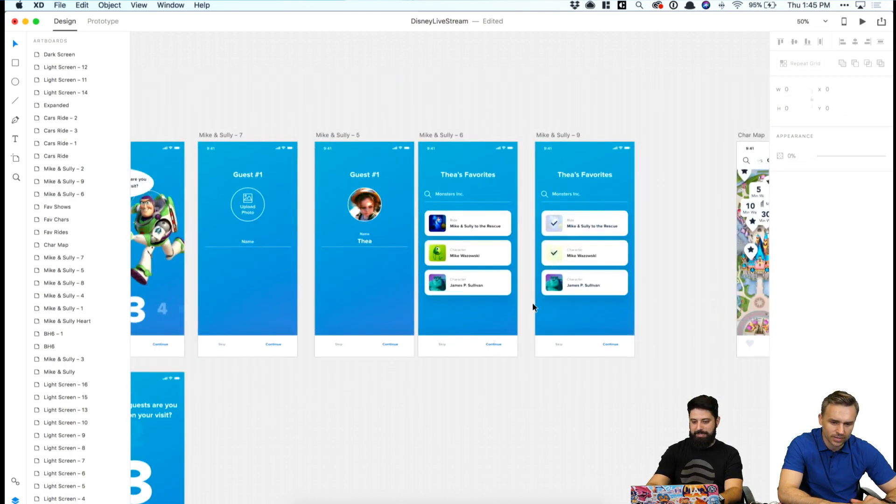
drag(192, 163, 527, 477)
drag(537, 184, 444, 178)
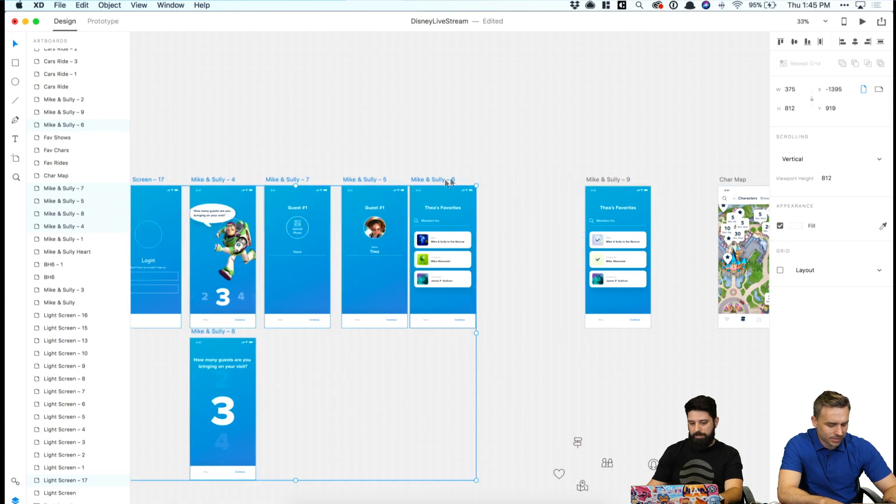
click(483, 140)
drag(430, 181, 500, 176)
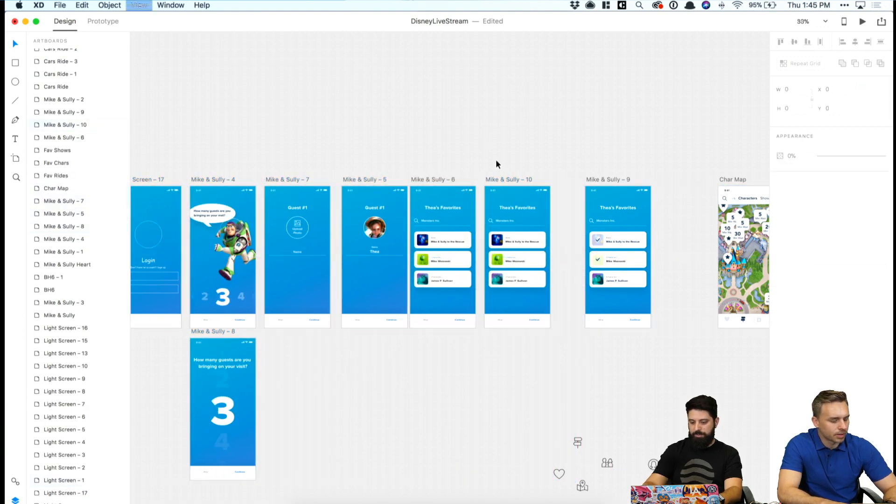
Delete the three result cards from the original unchecked favorites artboard, Mike & Sully – 6.
key(super+equal)
click(438, 198)
shift+click(423, 244)
shift+click(409, 293)
key(Delete)
Replace the search text on the emptied favorites screen with "Rides, Characters, Movies".
scroll(408, 291, up, 3)
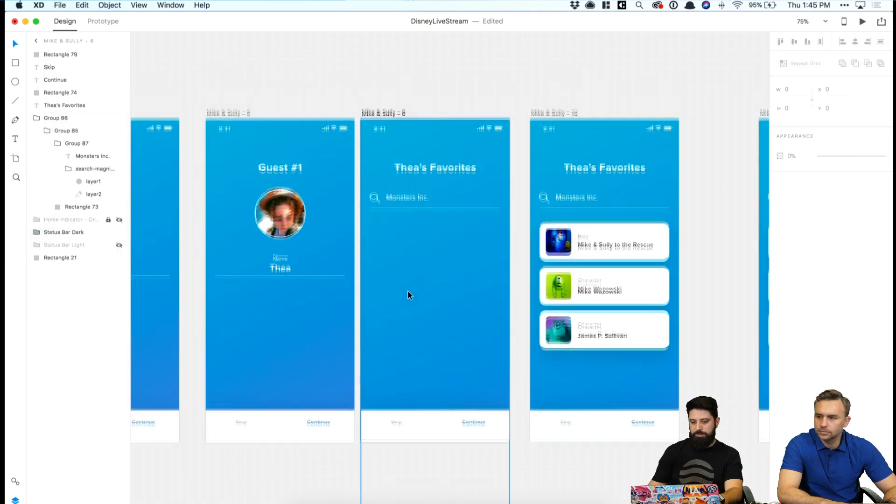
double_click(399, 200)
key(super+a)
text(Rides,)
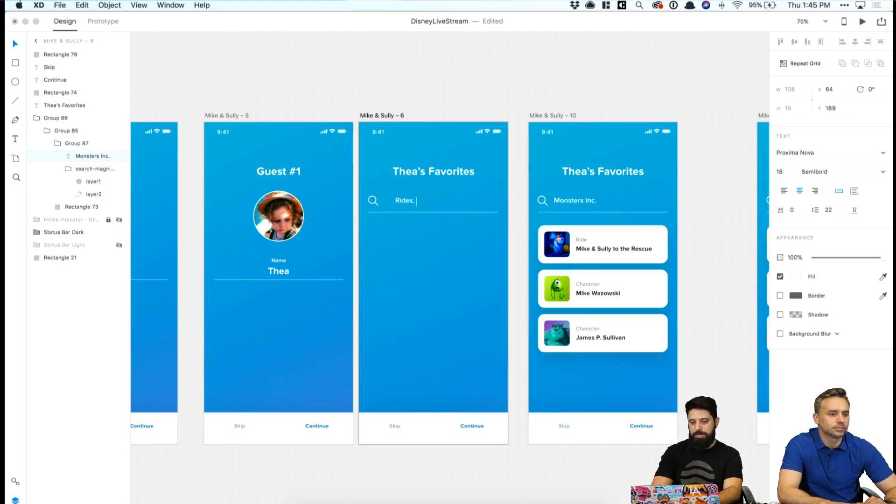
text( Characters, Movies)
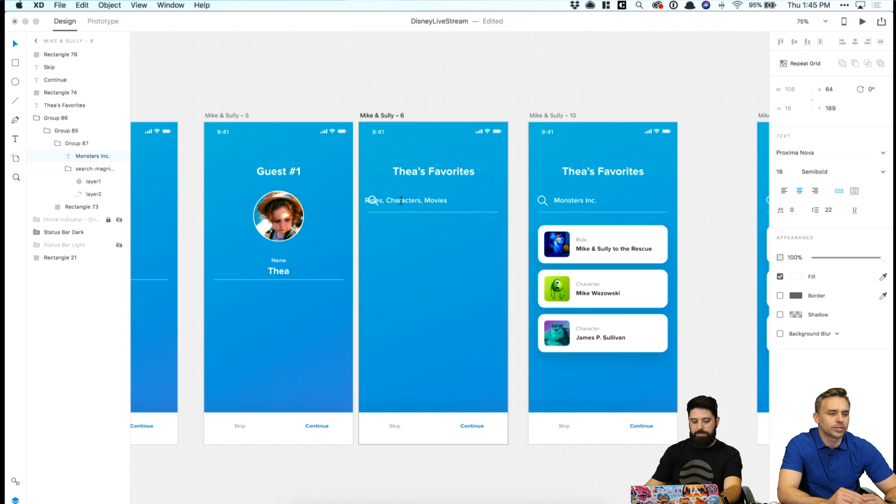
Left-align the new search text beside the magnifier icon at X 64 and save the document.
key(Escape)
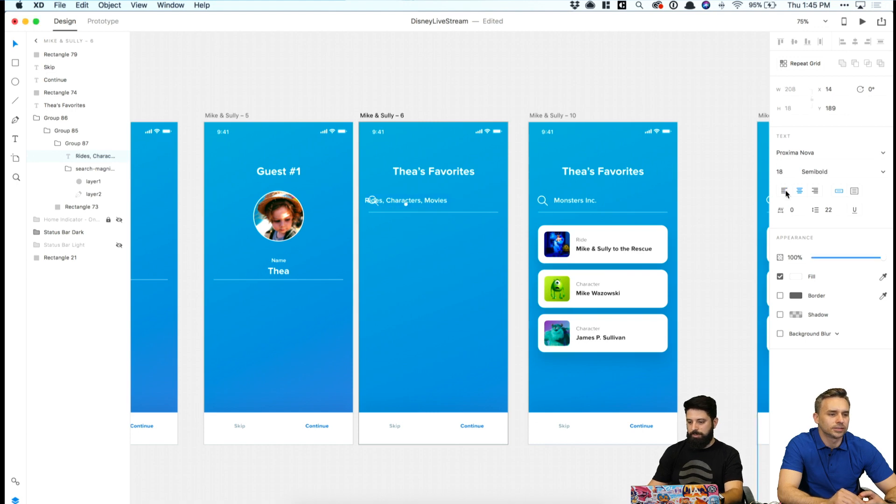
drag(429, 200, 449, 200)
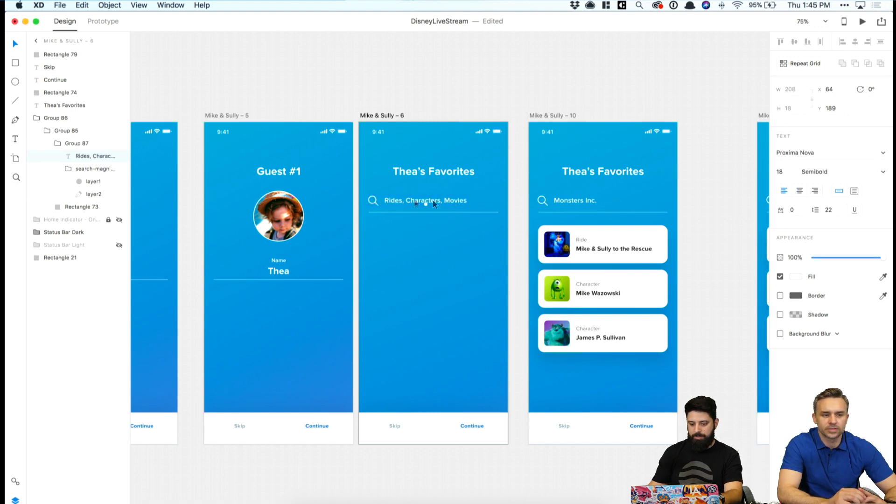
click(407, 94)
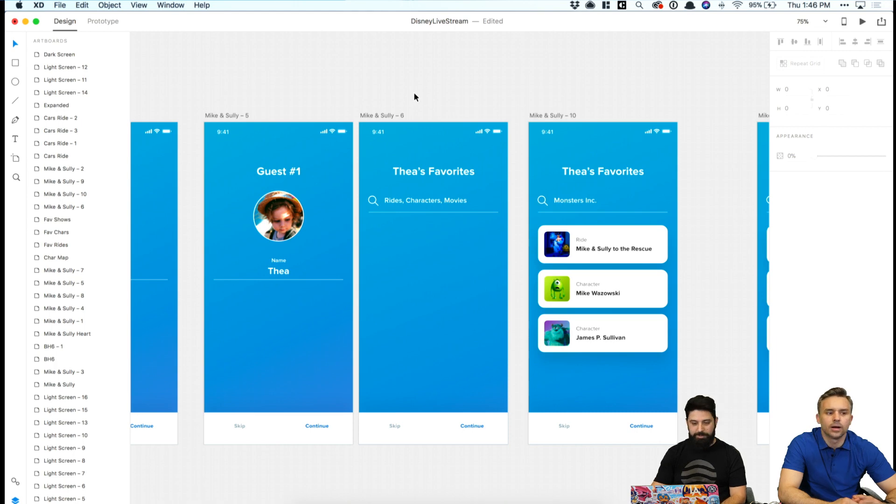
key(super+s)
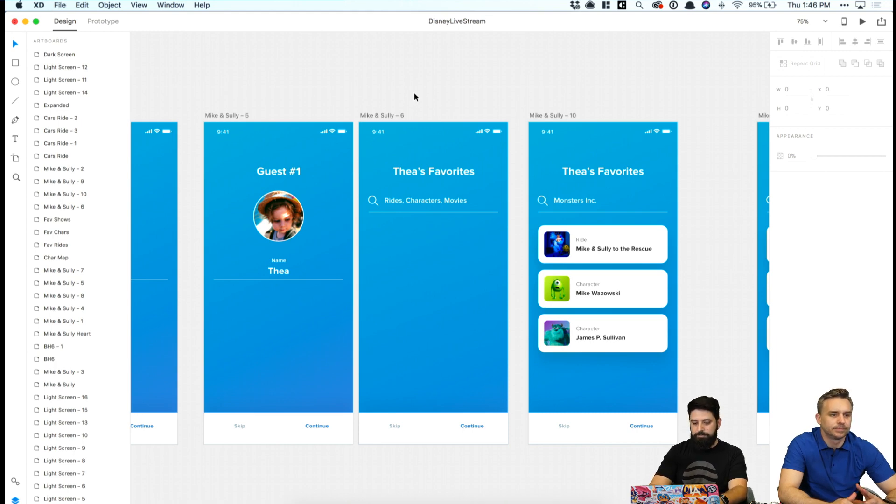
Change the "Continue" text on the empty favorites screen to the saved gray swatch #A5B3BA.
scroll(414, 96, right, 5)
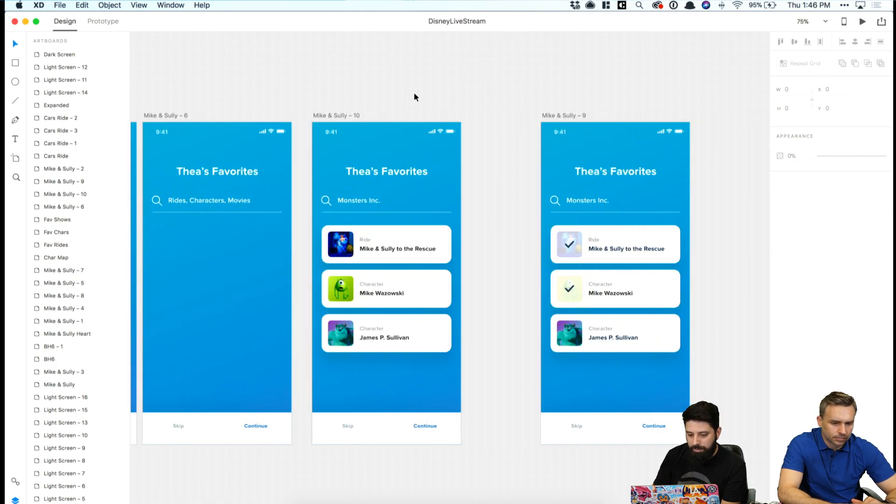
scroll(414, 96, left, 3)
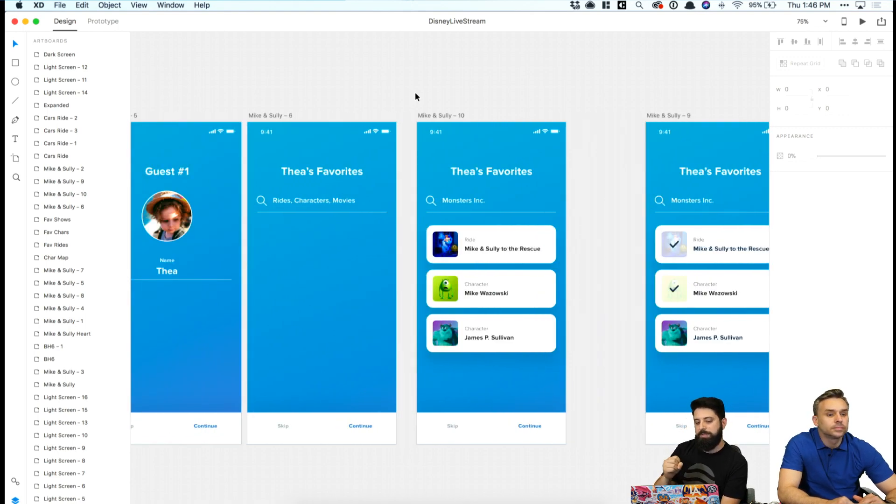
click(361, 426)
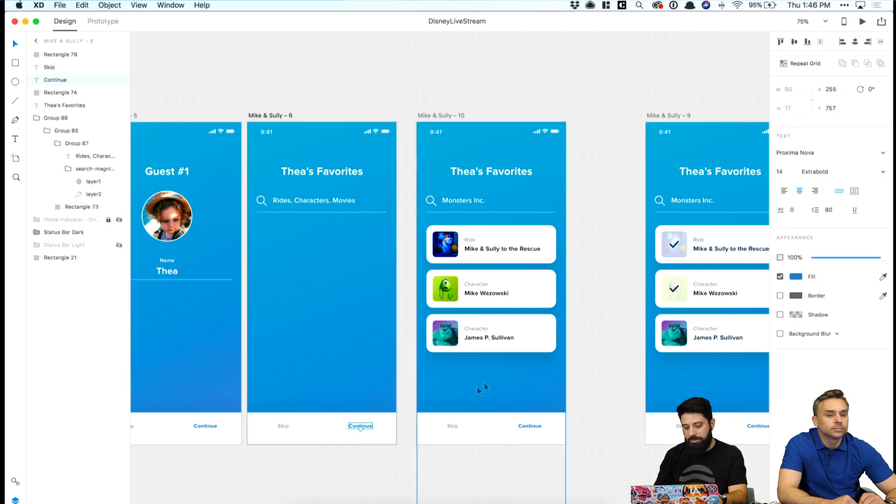
click(796, 276)
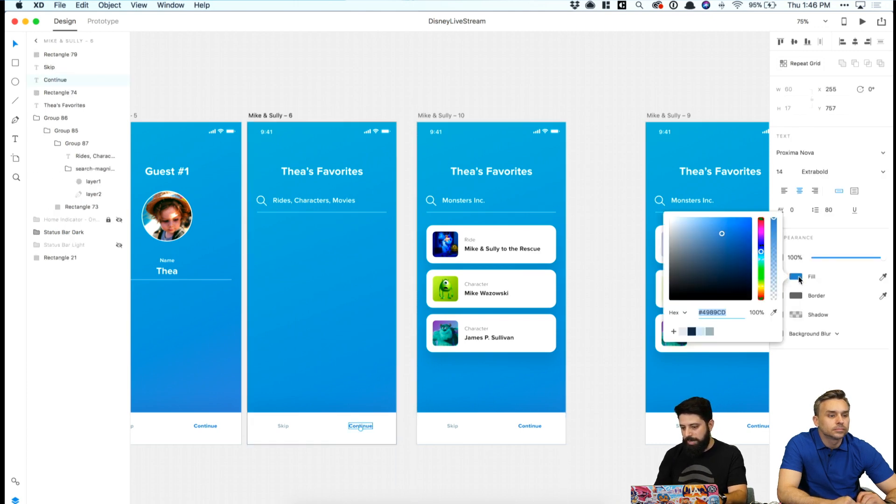
click(710, 331)
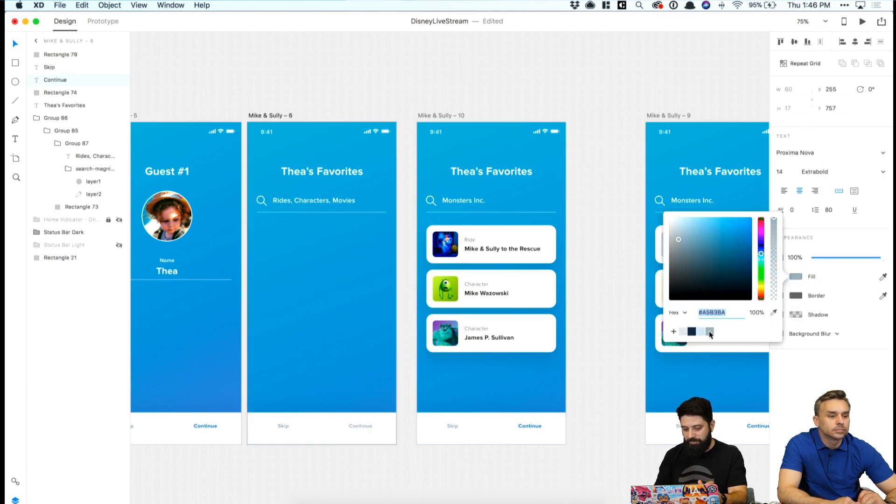
click(607, 357)
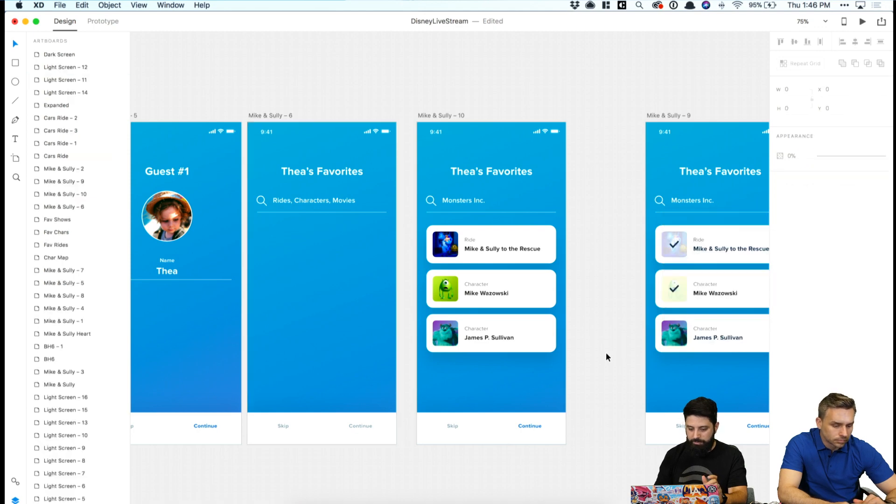
Change the "Continue" text on the favorites screen with unchecked cards to the saved gray swatch.
click(530, 425)
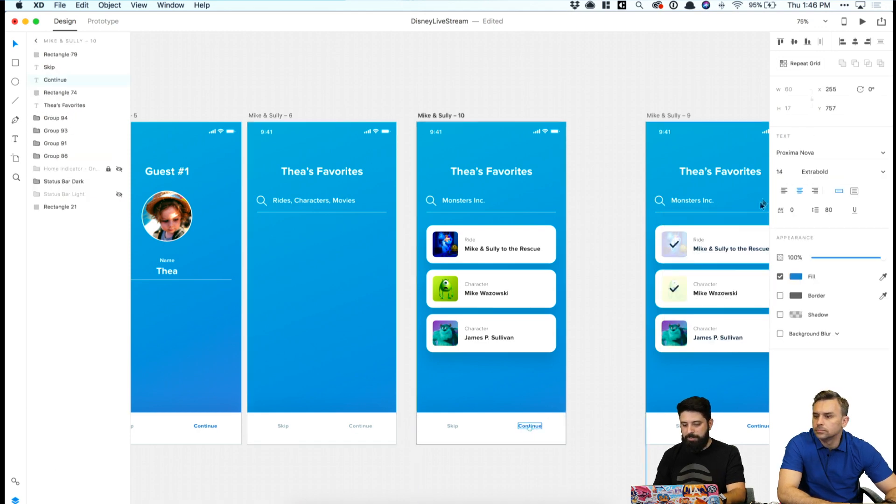
click(797, 277)
click(710, 331)
click(605, 305)
Move the checked favorites artboard, Mike & Sully – 9, closer to the unchecked version, Mike & Sully – 10.
scroll(605, 305, right, 5)
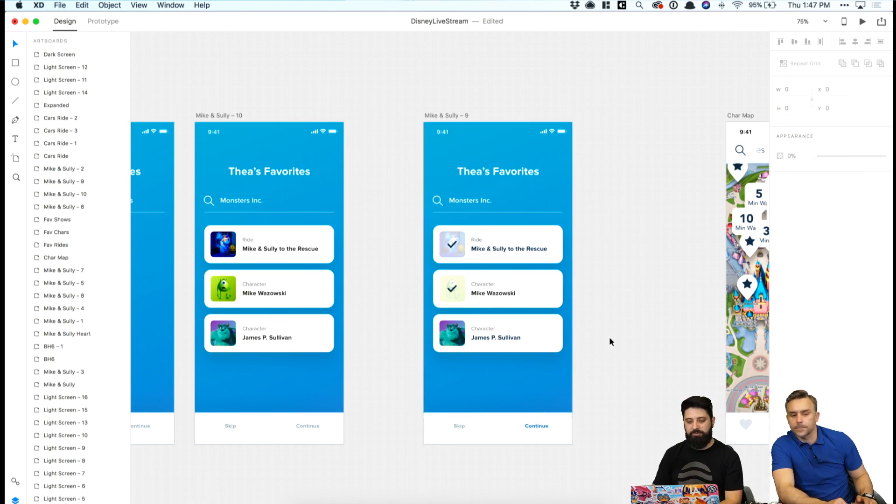
key(super+minus)
drag(462, 166, 428, 164)
click(449, 148)
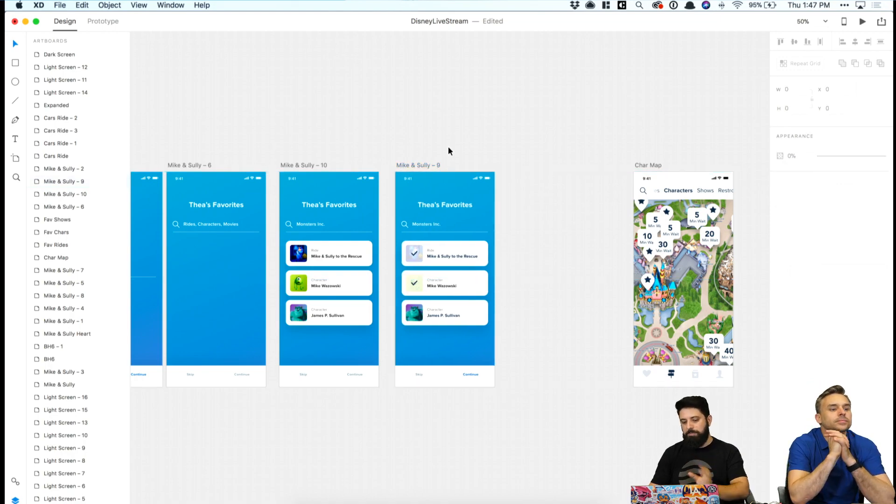
scroll(452, 148, right, 3)
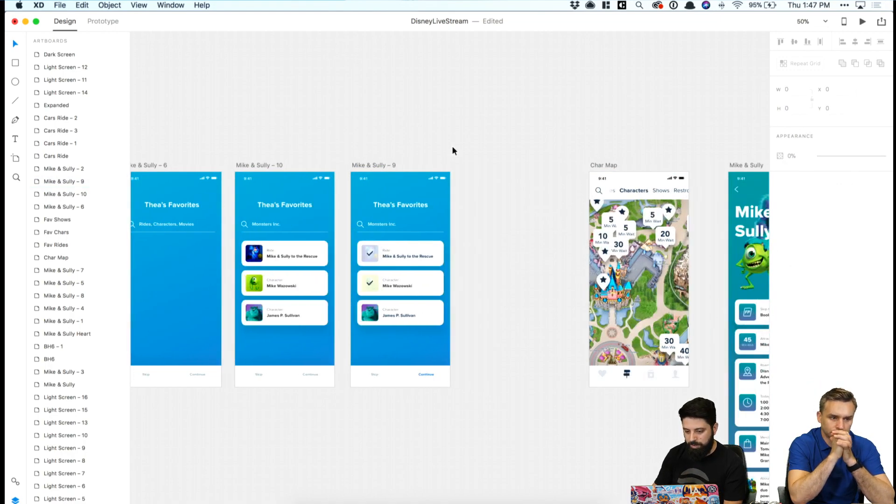
scroll(452, 147, right, 7)
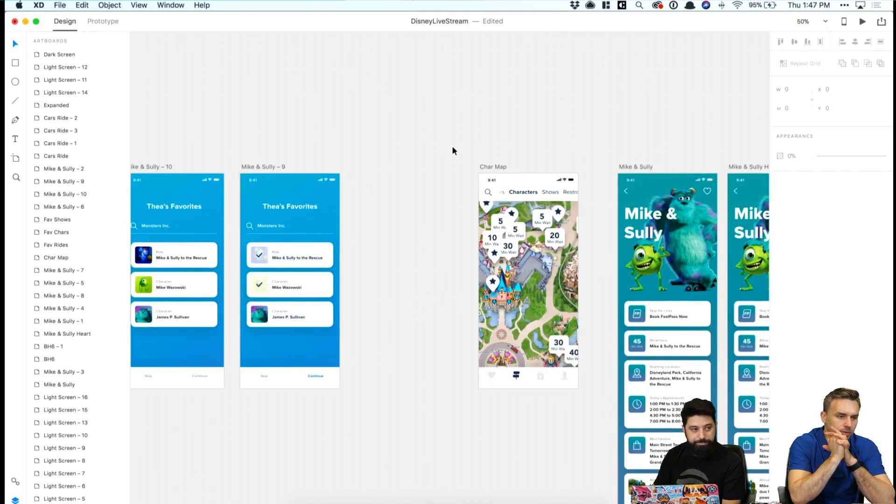
scroll(453, 150, up, 1)
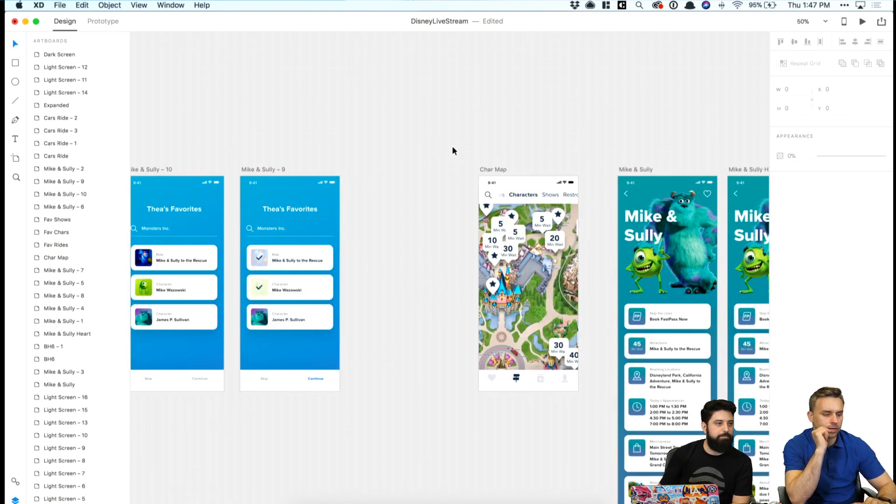
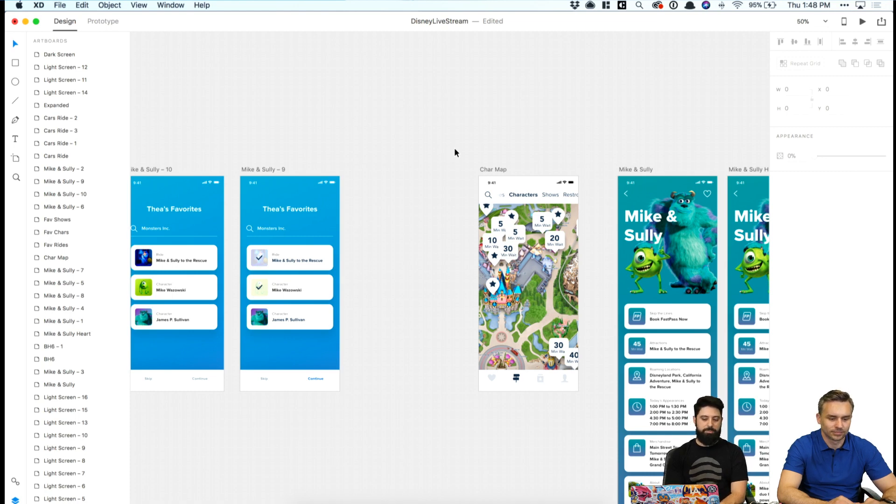
Switch to the Feather icon site and IconJar to compare their icons matching "wand".
key(super+Tab)
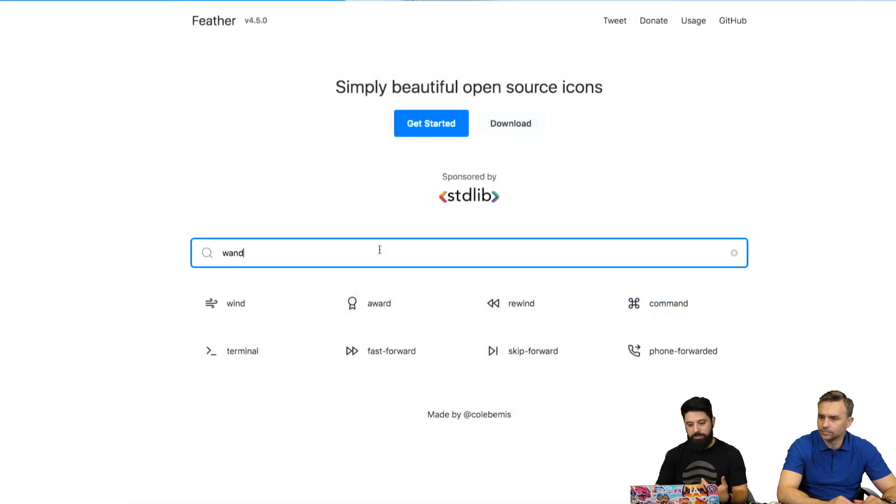
click(380, 309)
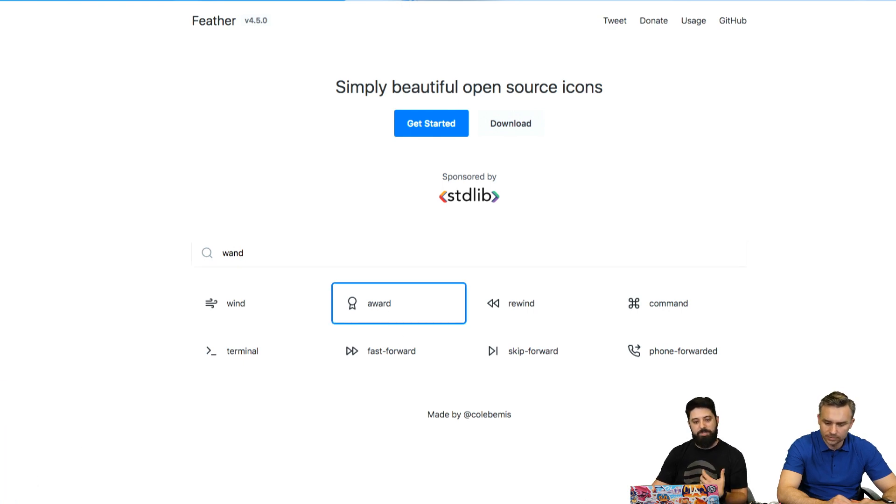
mouse_move(93, 1)
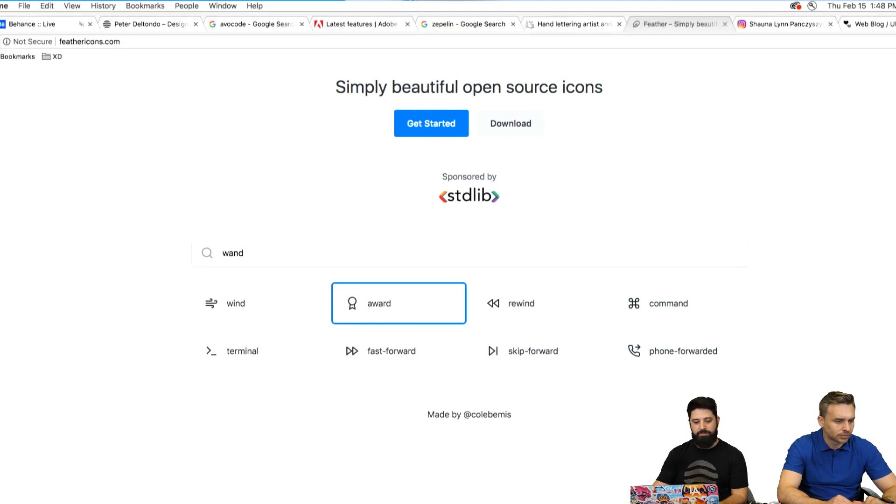
key(ctrl+super+f)
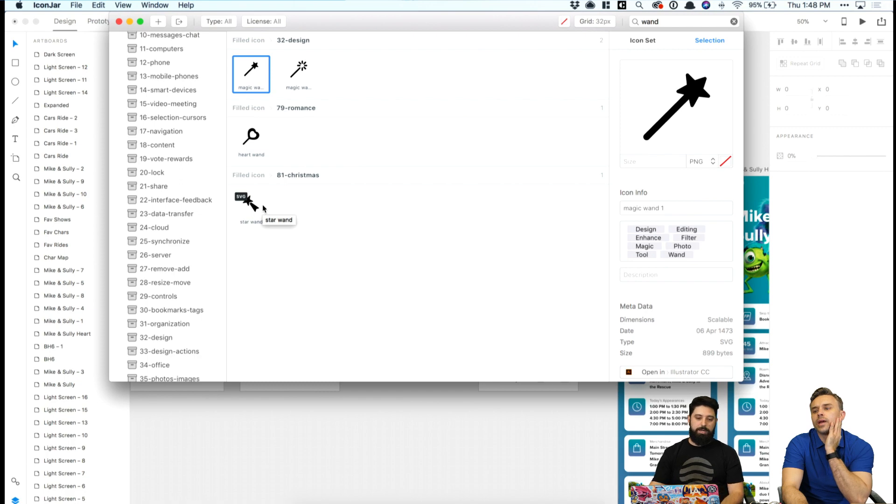
Switch back to Adobe XD, move the Char Map artboard next to Mike & Sully – 9, and save the document.
scroll(186, 209, up, 5)
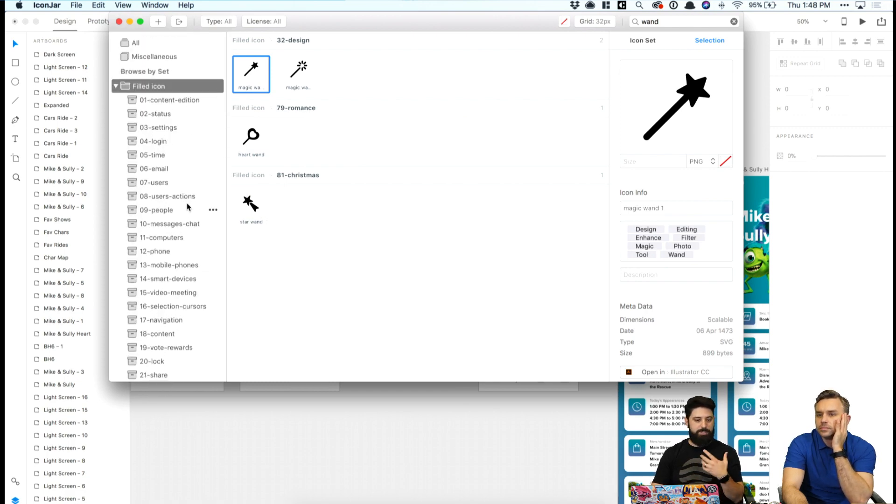
click(417, 399)
scroll(399, 273, right, 5)
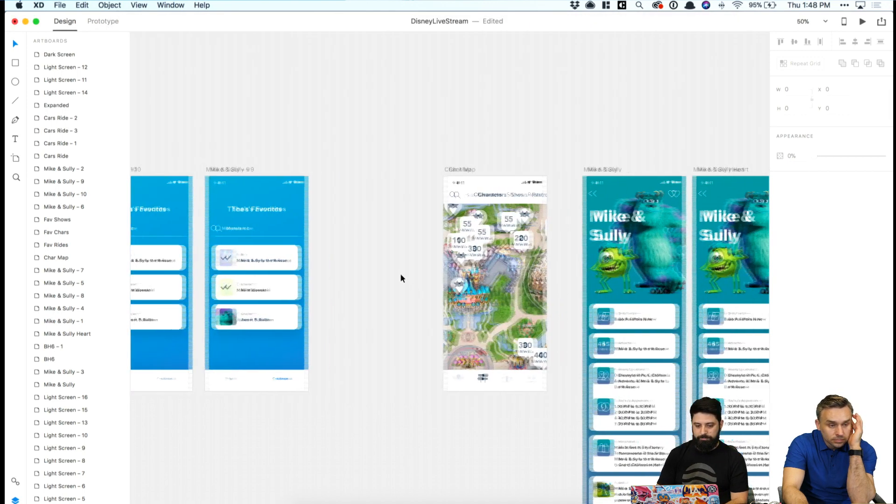
drag(404, 169, 290, 167)
click(354, 144)
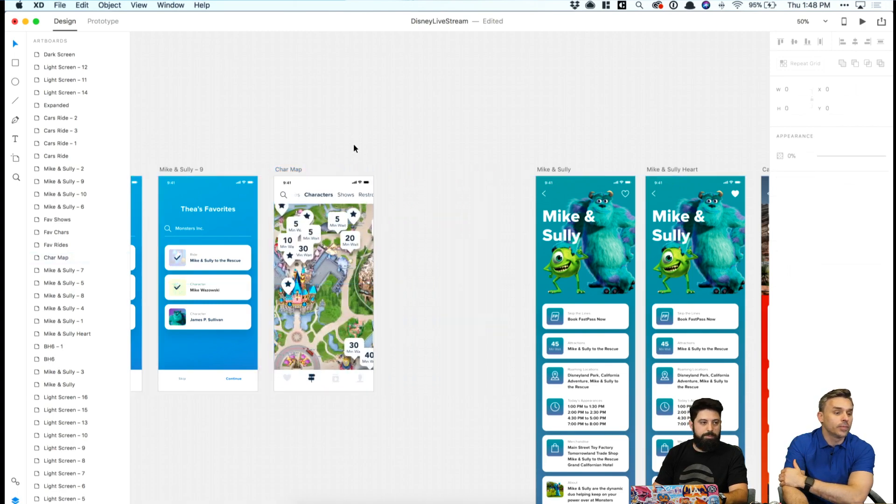
key(super+s)
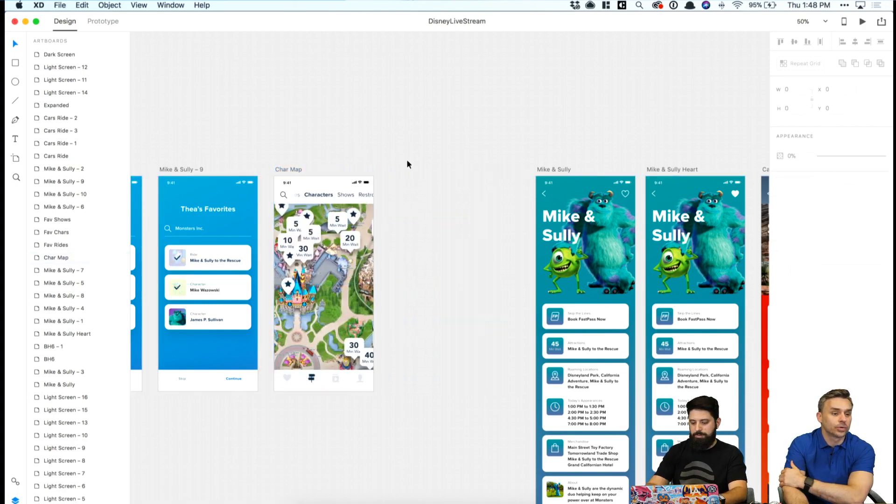
Review the existing Mike & Sully, Cars Ride, Fav Rides, Fav Chars and Fav Shows artboards.
key(super+minus)
click(428, 203)
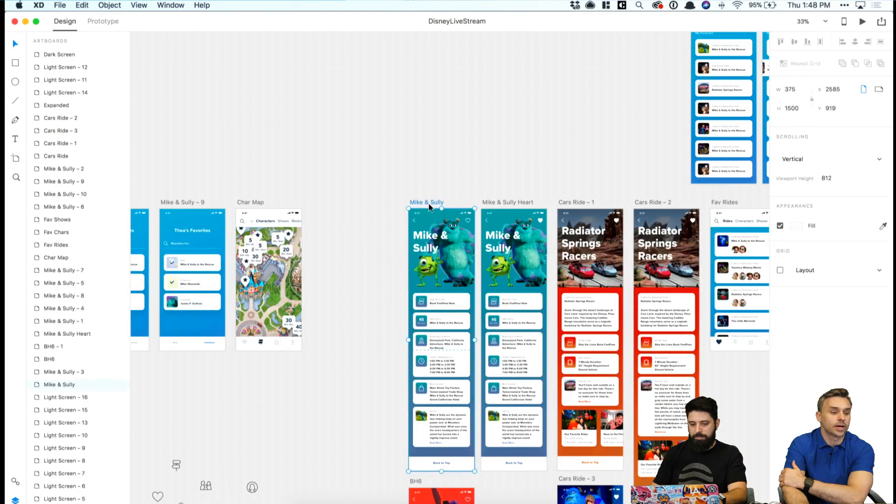
scroll(437, 196, right, 8)
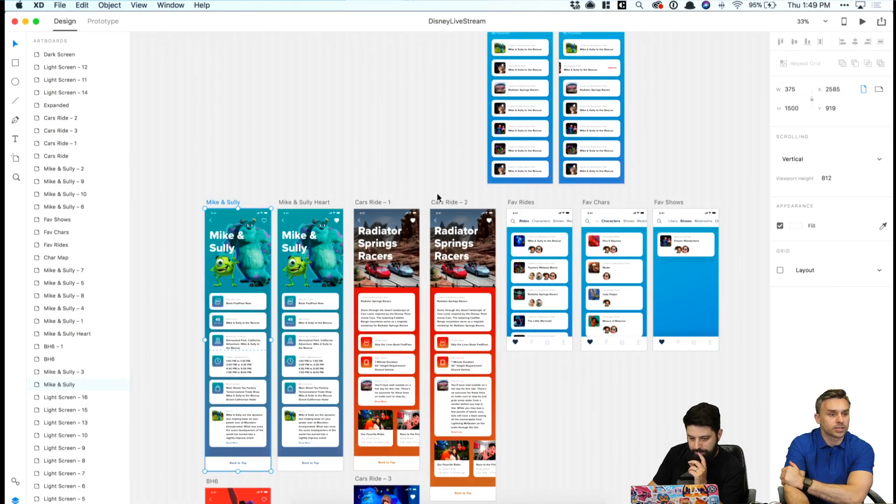
scroll(438, 196, right, 3)
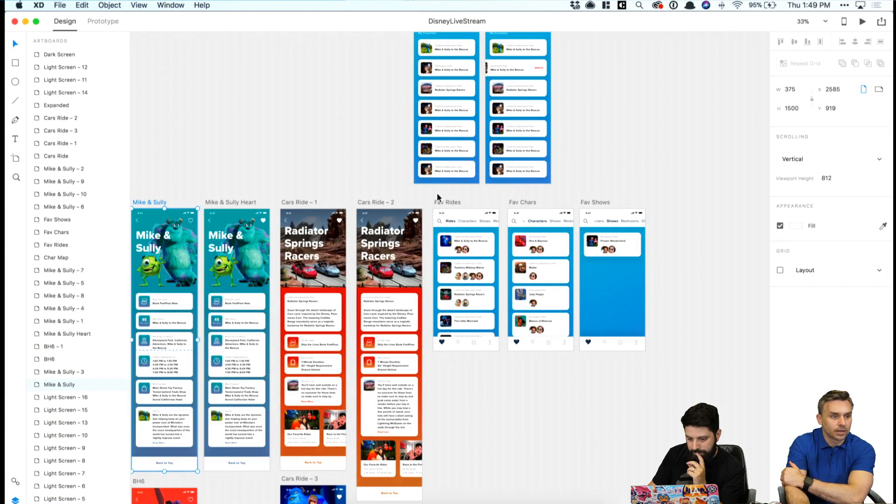
click(460, 196)
scroll(564, 196, right, 2)
scroll(564, 197, right, 1)
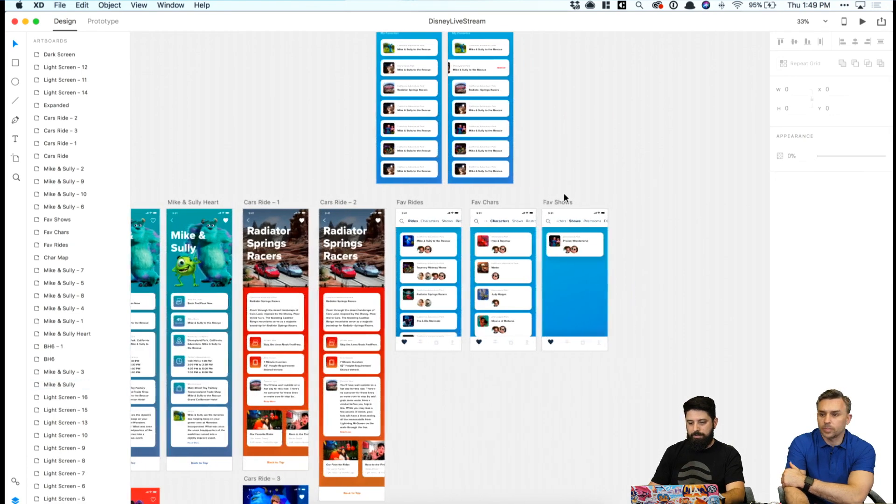
scroll(564, 196, left, 6)
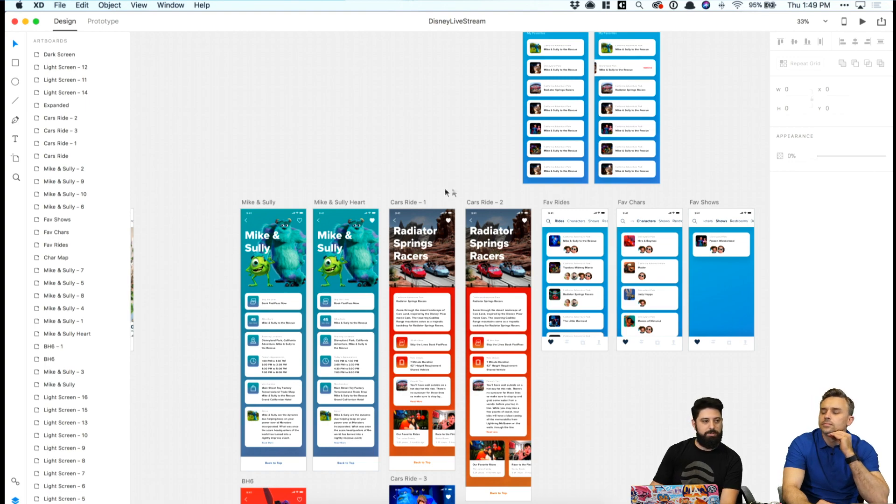
scroll(428, 186, right, 10)
key(super+equal)
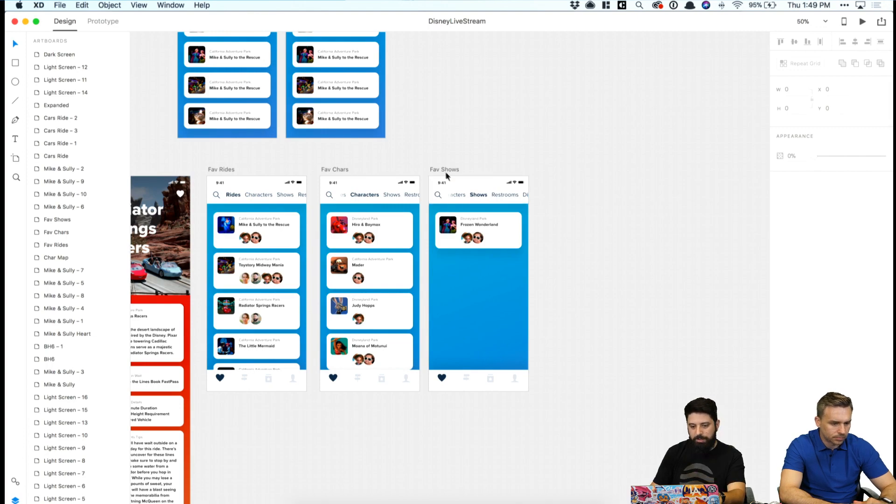
scroll(409, 169, left, 1)
scroll(410, 168, left, 2)
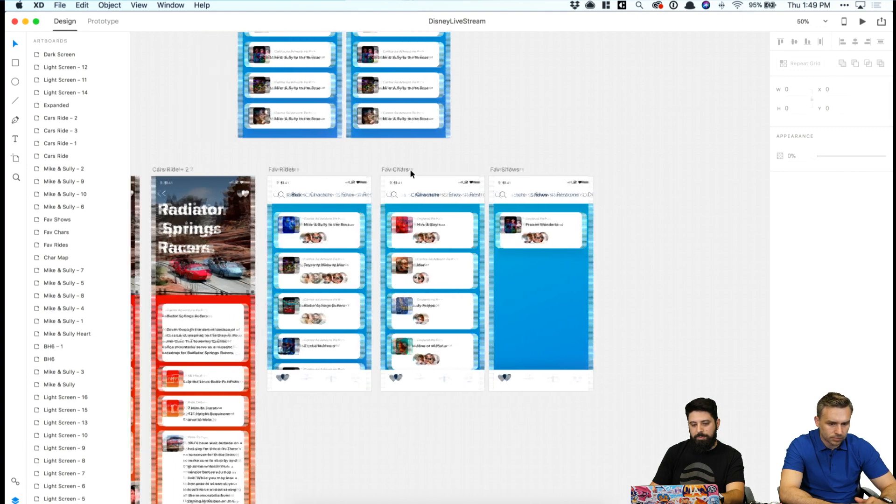
click(295, 170)
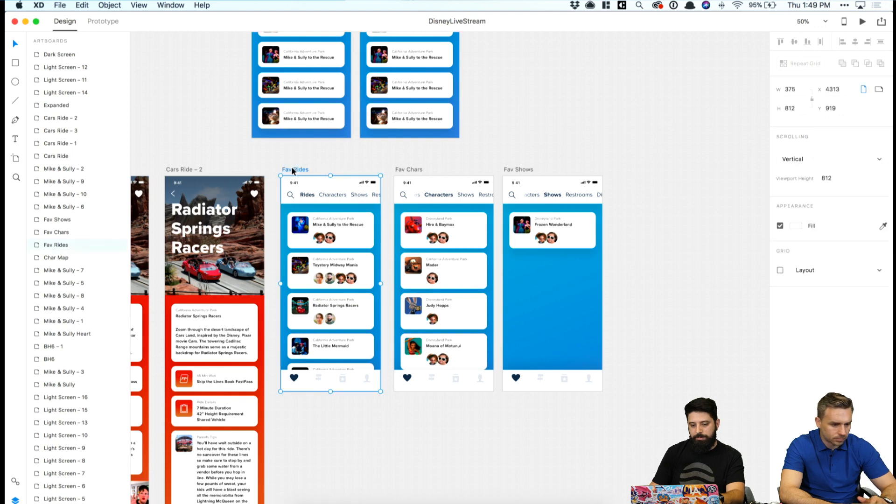
click(407, 170)
click(522, 170)
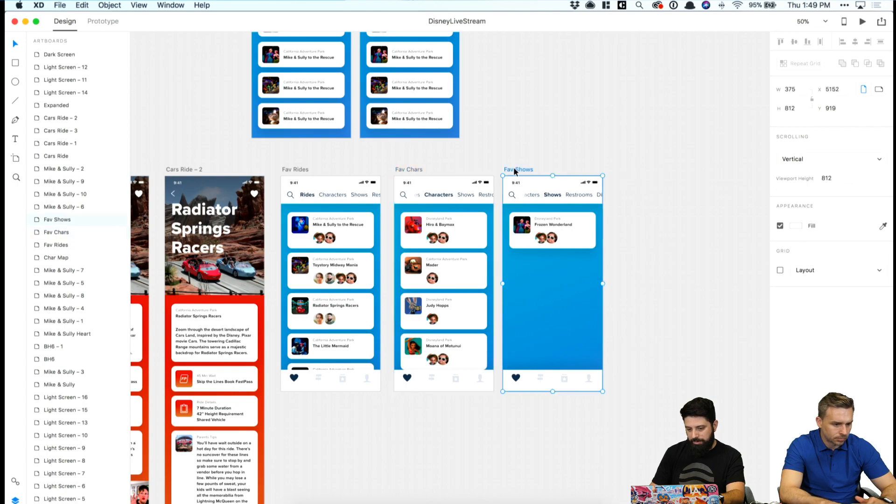
Inspect the rectangle behind the REMOVE label on the swiped card in the Mike & Sully – 2 artboard.
scroll(511, 186, up, 10)
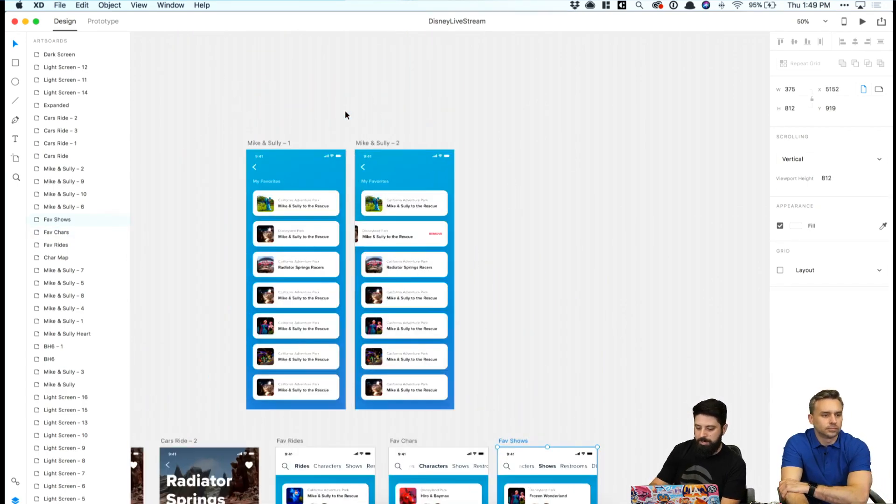
scroll(345, 114, up, 5)
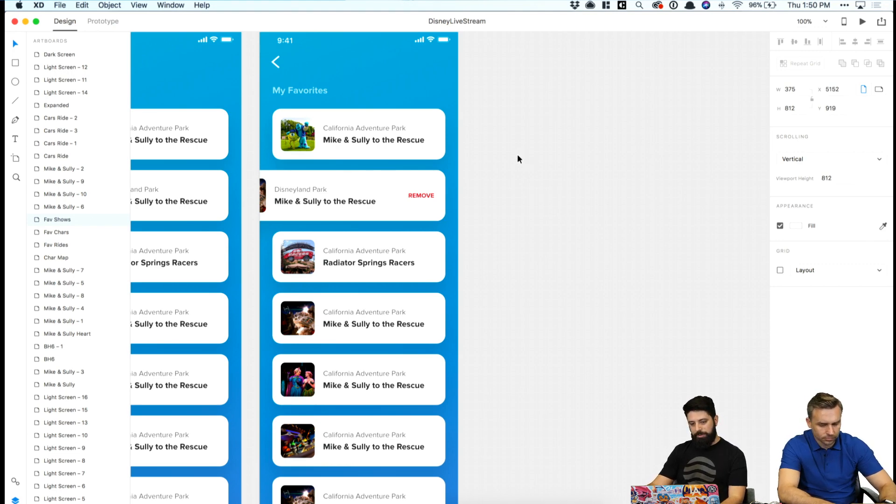
click(397, 182)
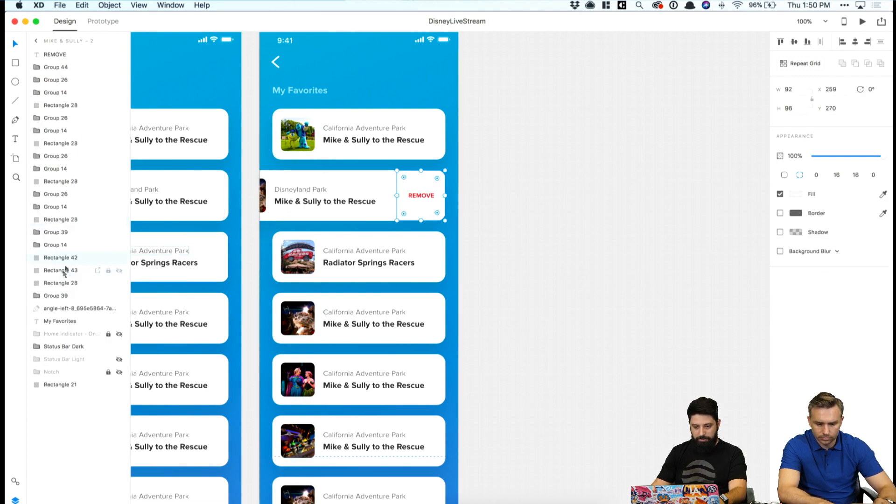
Duplicate the Fav Shows artboard and place the copy beside the original with a 43 px gap.
scroll(462, 198, down, 10)
scroll(462, 198, right, 7)
scroll(420, 228, left, 2)
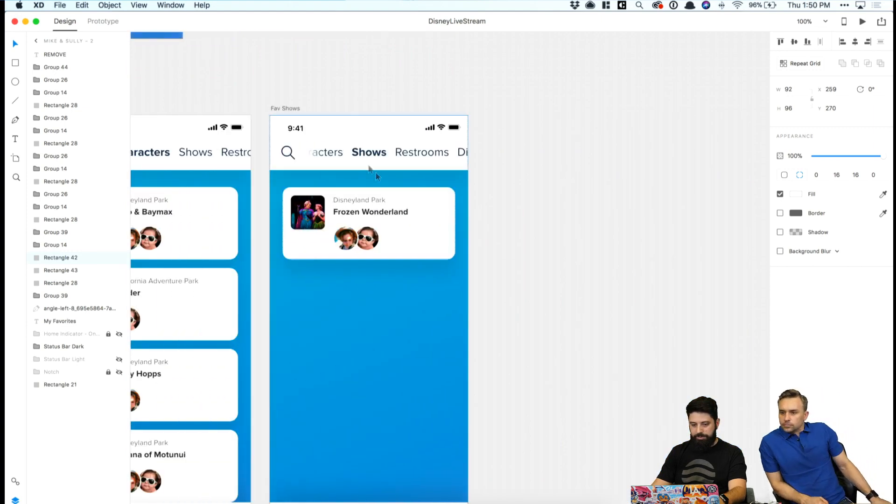
drag(282, 107, 517, 110)
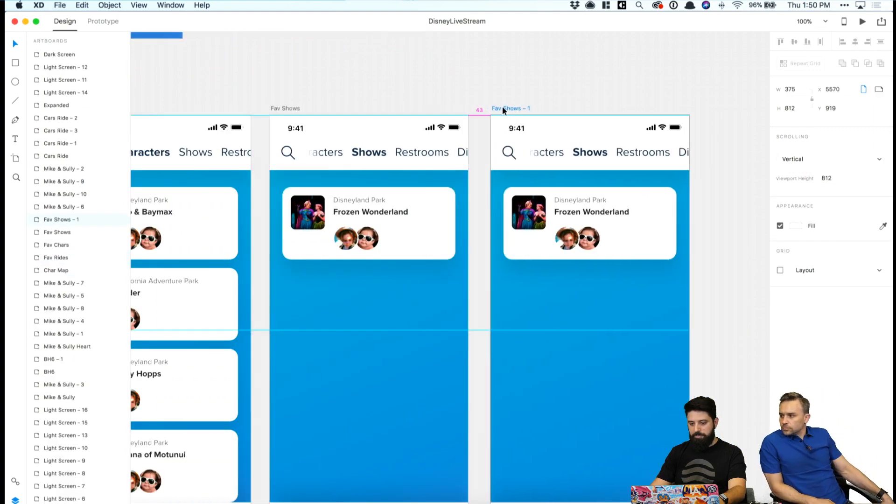
scroll(480, 93, right, 5)
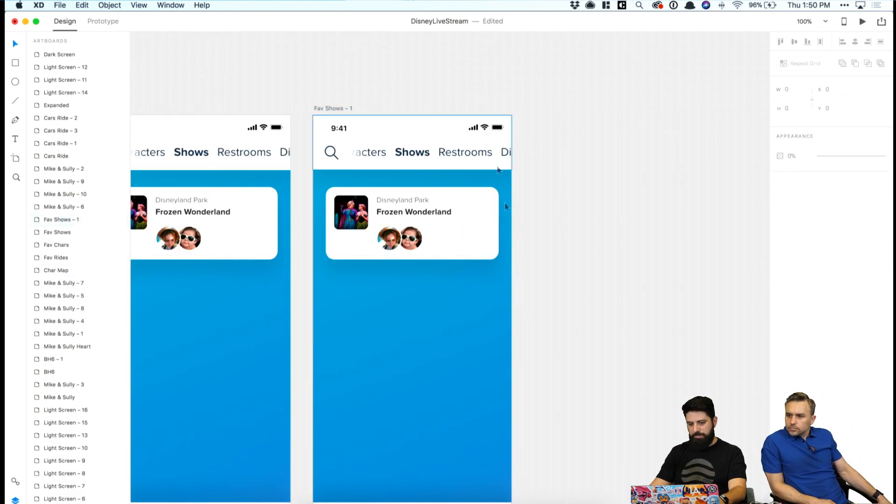
Duplicate the Frozen Wonderland card's white background rectangle on Fav Shows – 1 and place the copy directly beside the card.
double_click(450, 260)
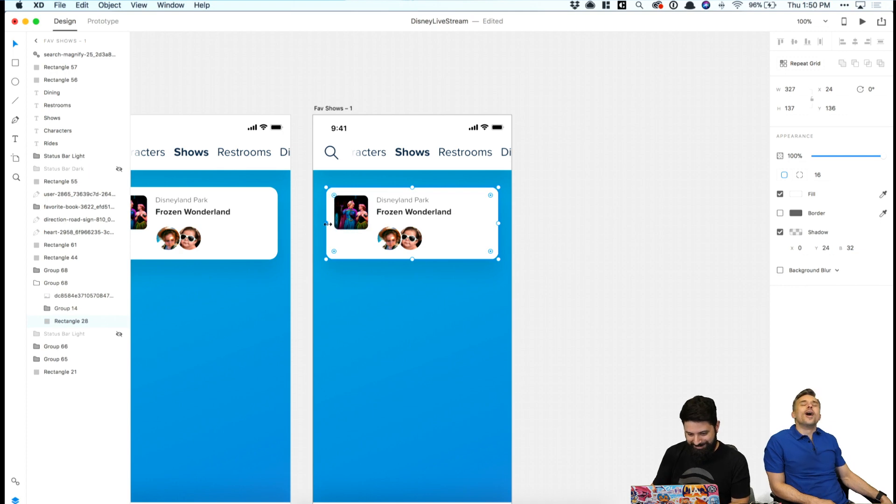
drag(346, 252, 513, 244)
click(472, 228)
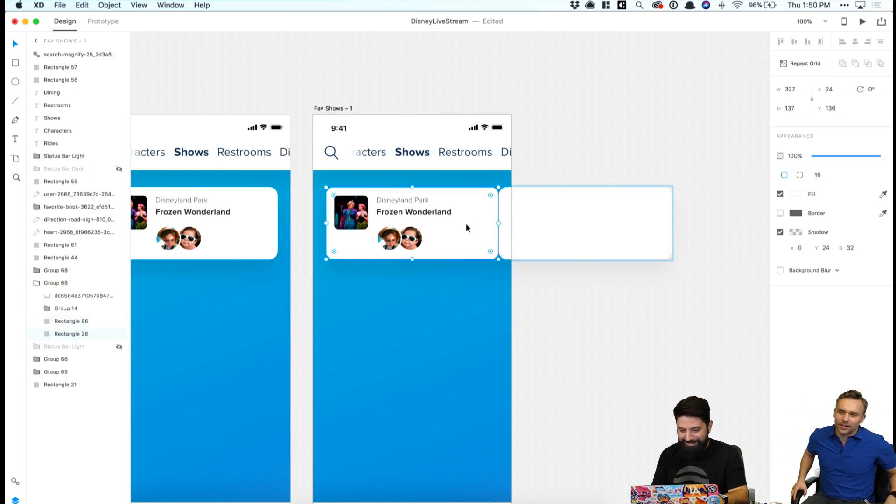
Shift the Frozen Wonderland image, text group and background left past the artboard edge, and move the blank rectangle beside them at about X 249.
click(411, 208)
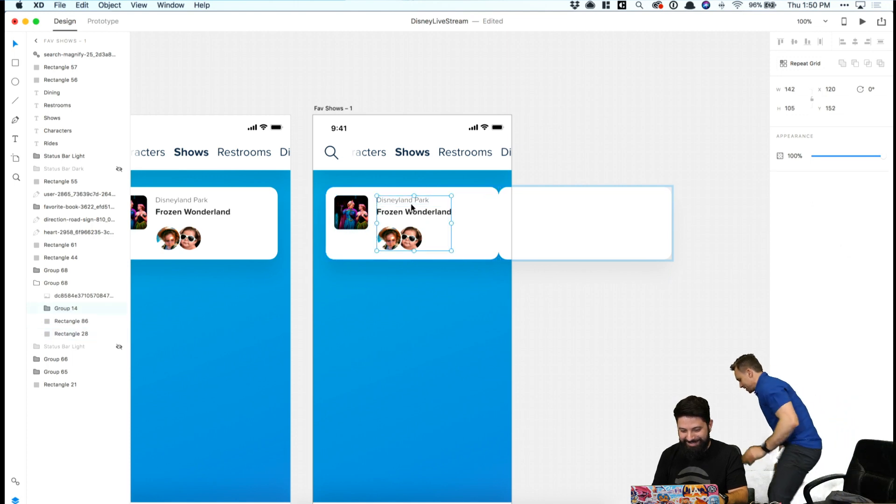
shift+click(351, 212)
shift+click(472, 205)
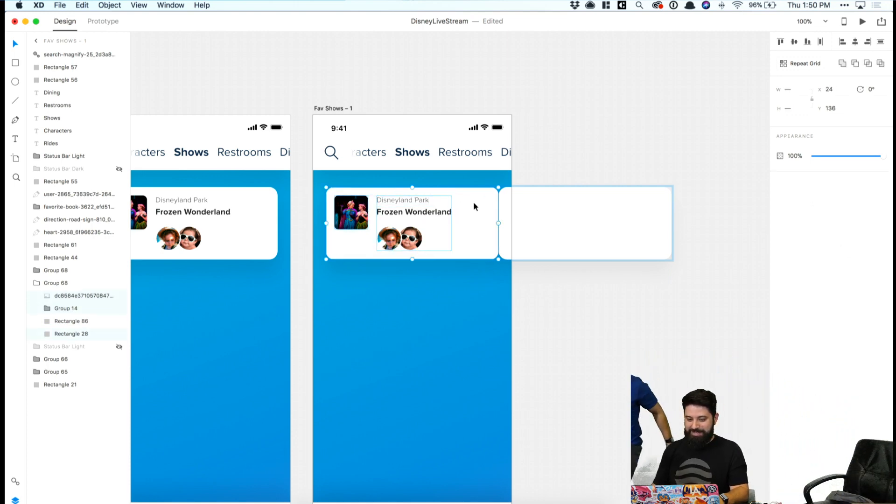
drag(475, 206, 419, 205)
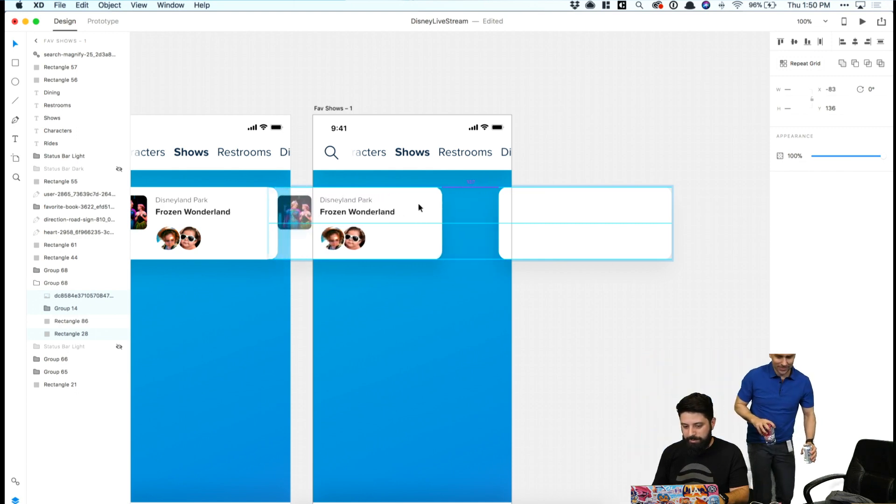
click(504, 207)
drag(504, 207, 455, 204)
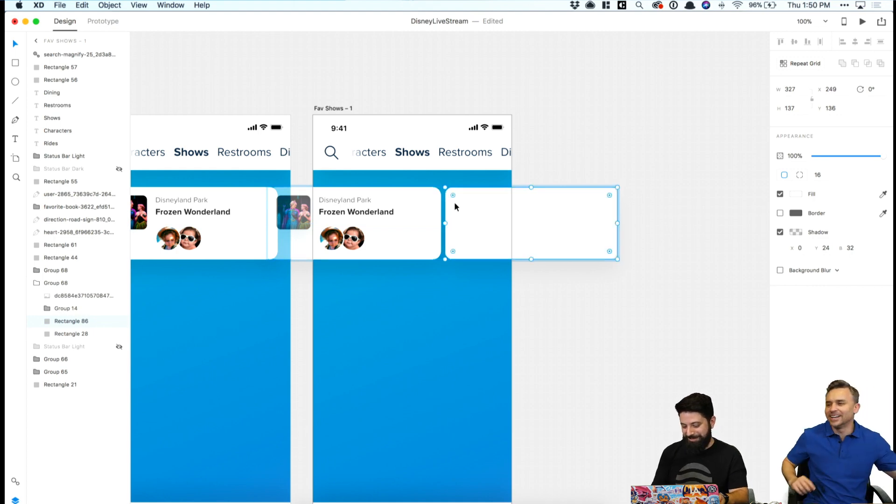
click(595, 172)
click(466, 230)
drag(618, 222, 514, 220)
key(super+z)
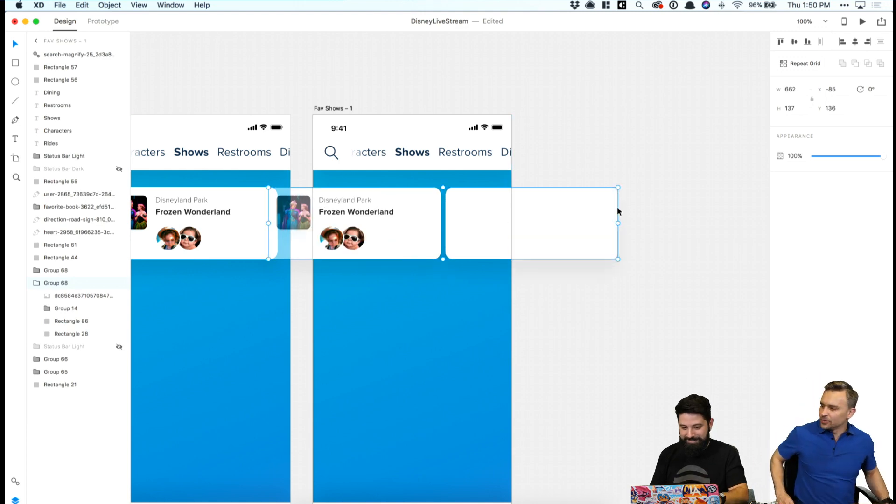
Narrow the blank rectangle beside the Frozen Wonderland card to a width of 137, making it square.
click(520, 190)
double_click(483, 205)
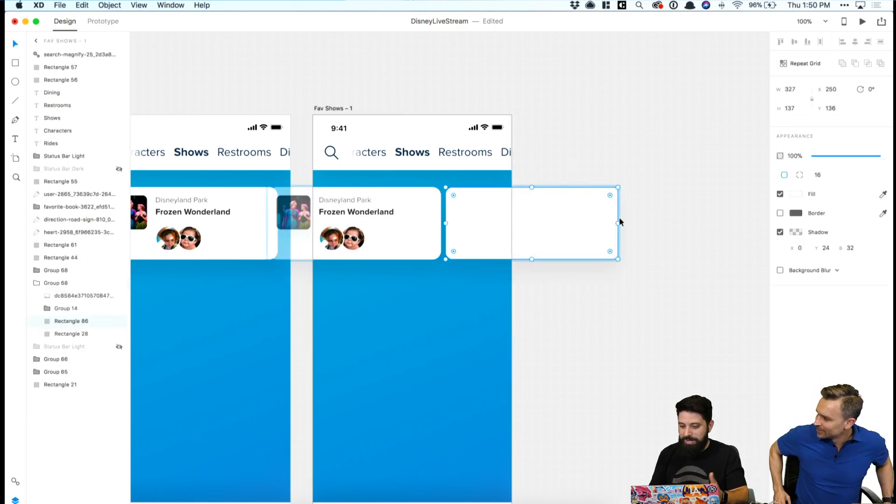
drag(618, 223, 501, 221)
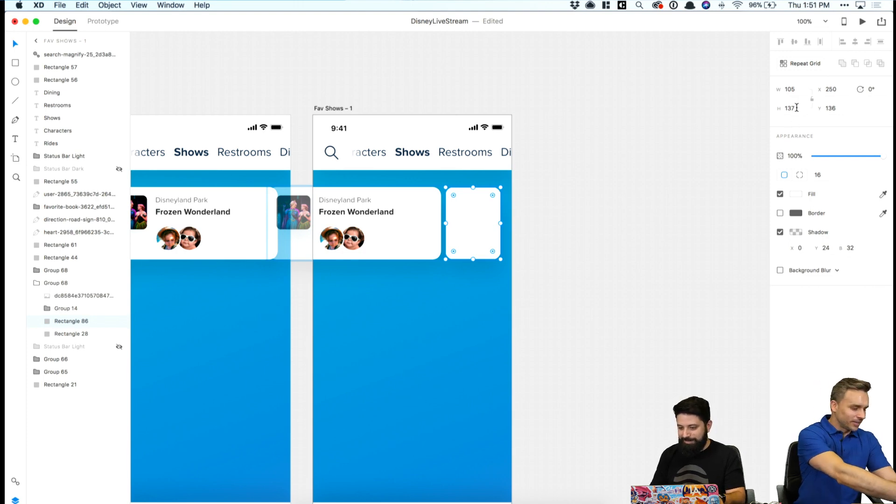
click(793, 89)
text(1)
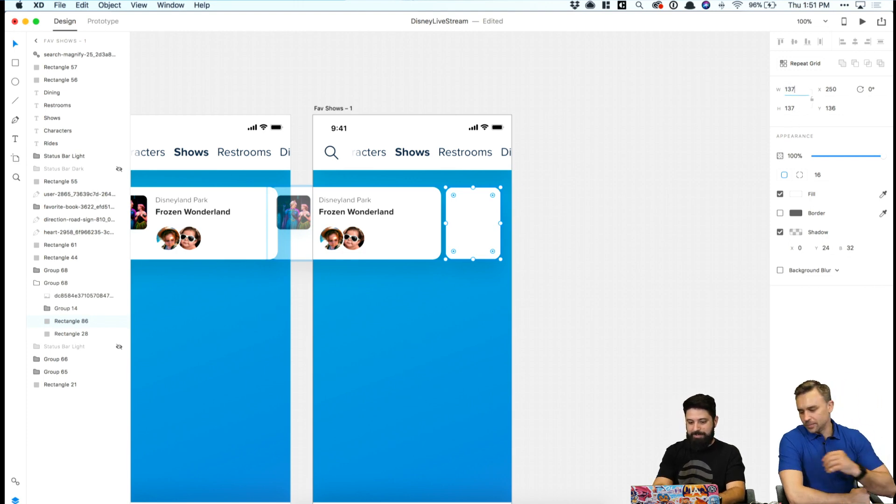
text(37)
key(Return)
Move the whole Frozen Wonderland card group, including the square rectangle, left to X -116 on Fav Shows – 1.
click(397, 202)
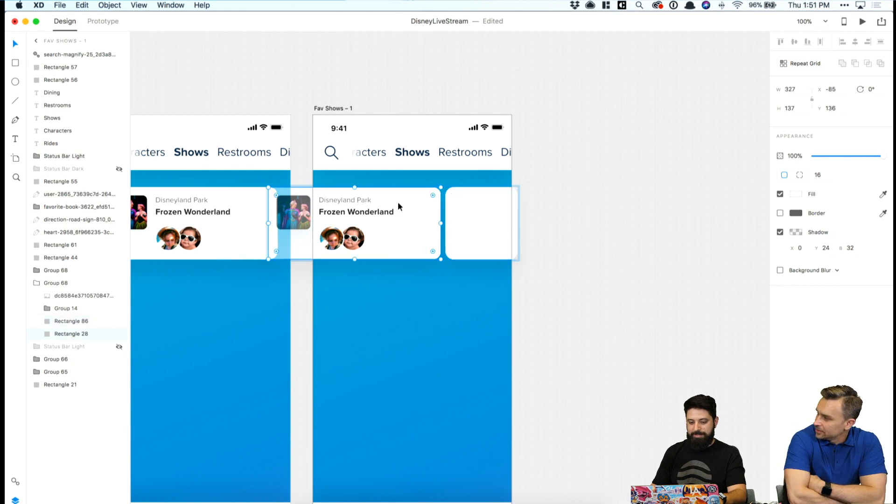
shift+click(483, 213)
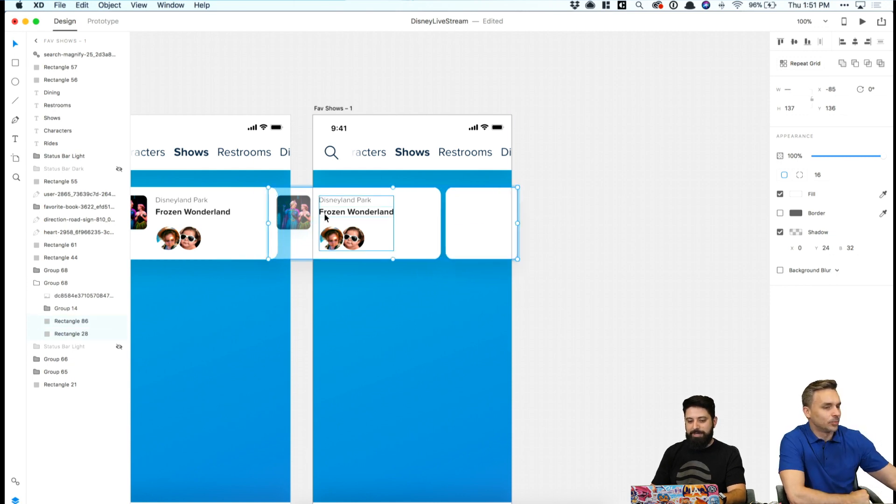
click(583, 208)
click(384, 210)
shift+click(413, 211)
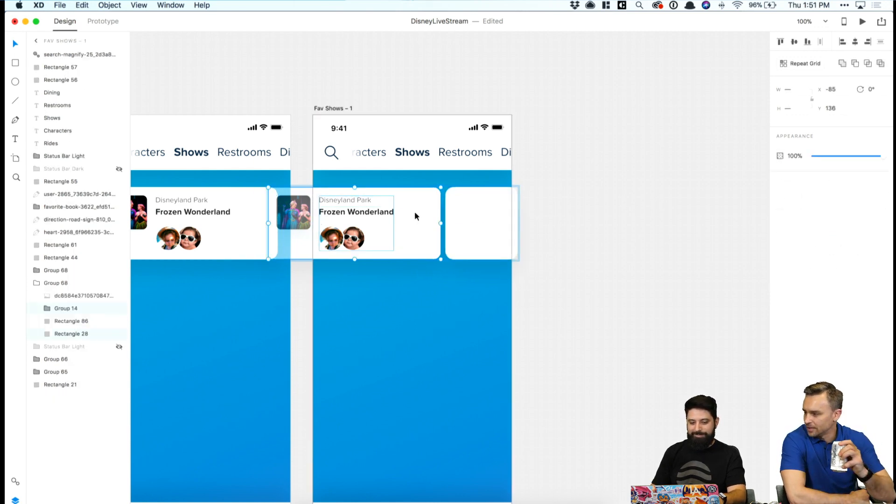
click(306, 208)
click(345, 212)
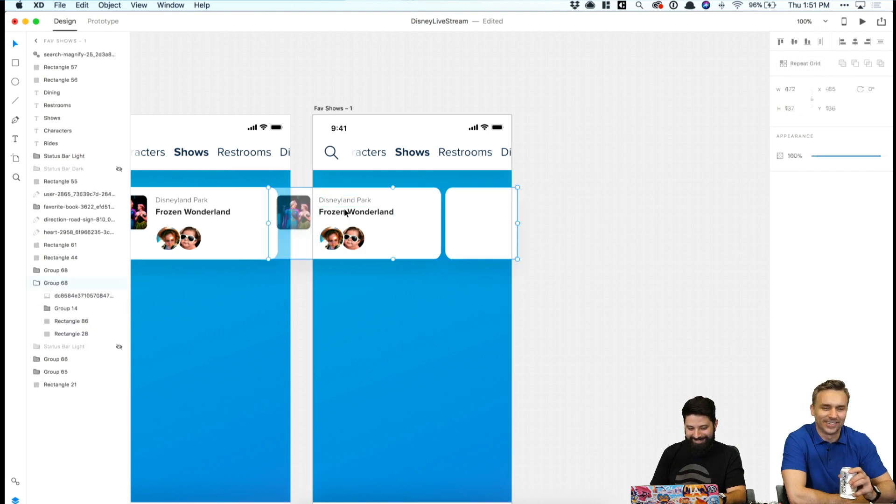
drag(415, 214, 401, 212)
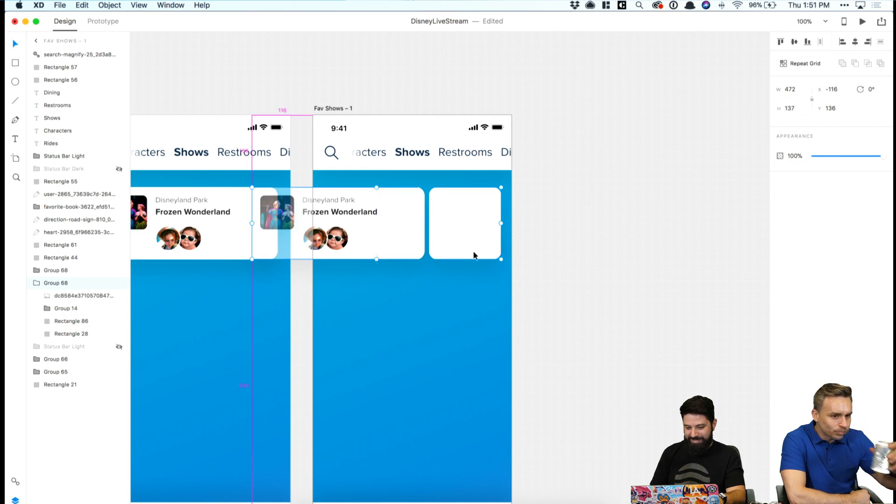
click(336, 109)
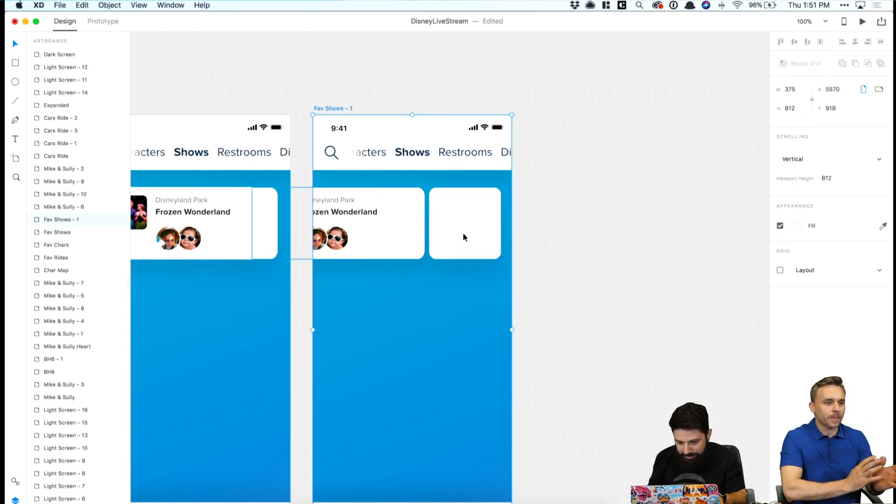
Move the whole Frozen Wonderland card group, including the blank square, left to X -121 on Fav Shows – 1.
click(463, 231)
click(417, 98)
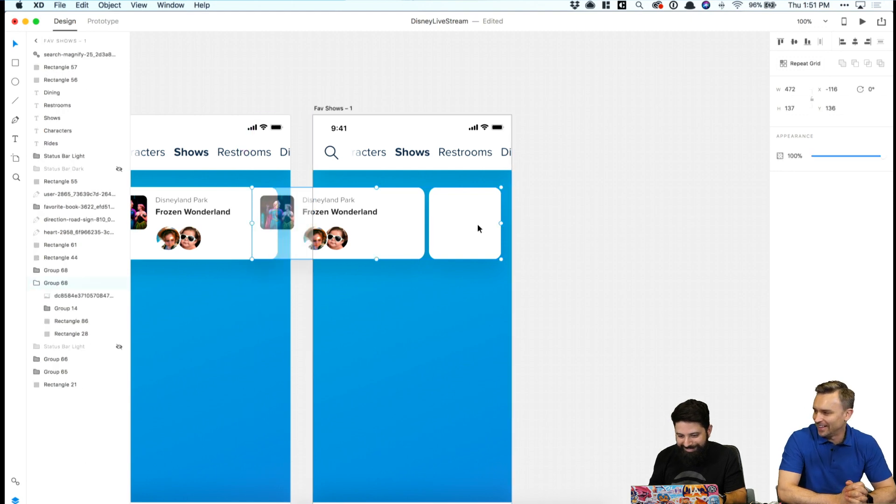
drag(487, 239, 496, 239)
click(602, 228)
Shift the Frozen Wonderland card's white background and text group left to X -129, widening the gap to the blank square.
double_click(376, 227)
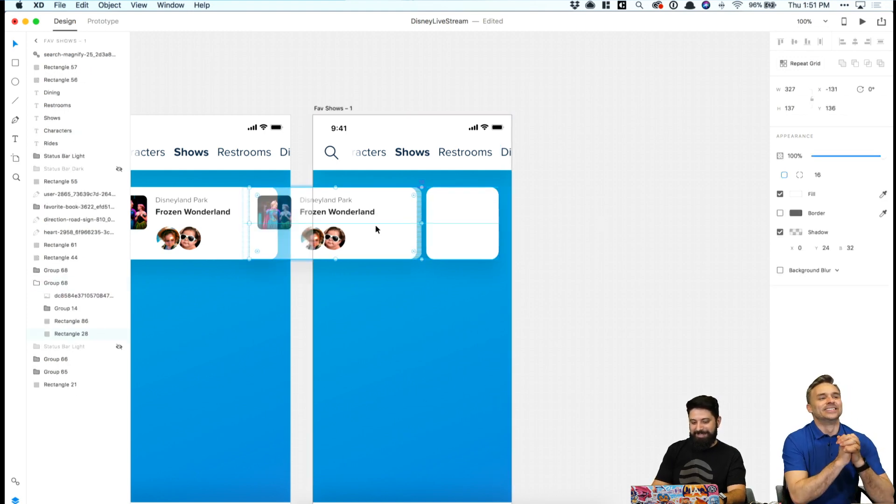
shift+click(344, 211)
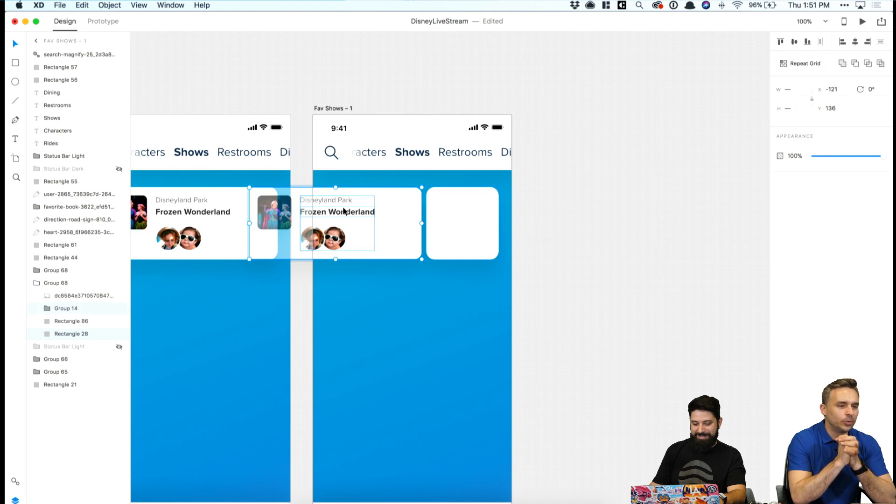
key(Left)
key(Left)
key(Left)
key(Left)
key(Left)
key(Left)
key(Left)
key(Left)
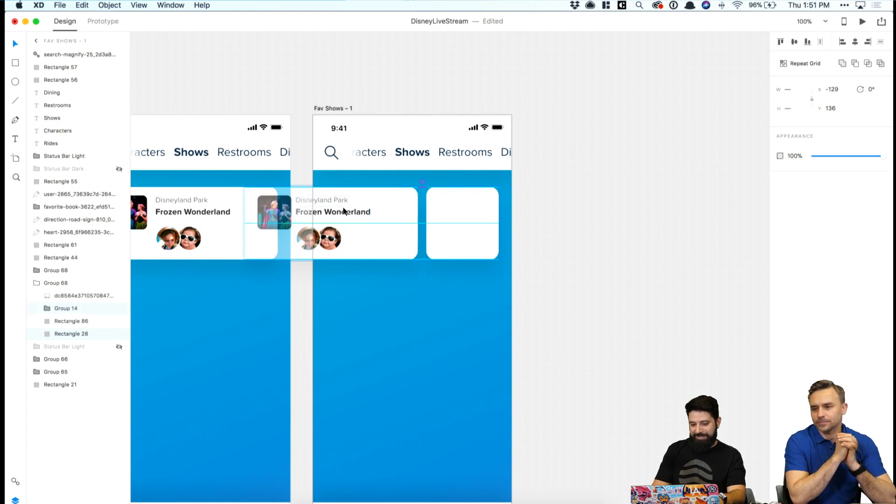
click(649, 203)
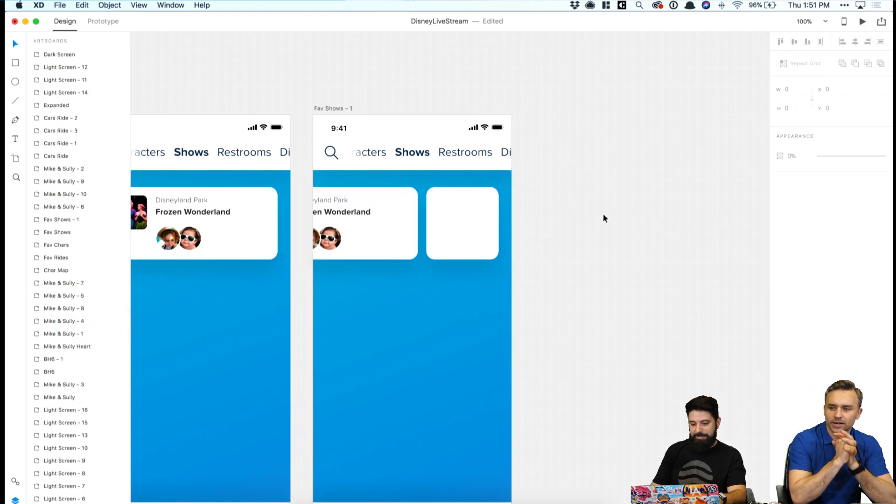
Switch to the Orion icon library in Chrome, search for trash, and add the solid tapered trash can to Sample Collection.
click(350, 498)
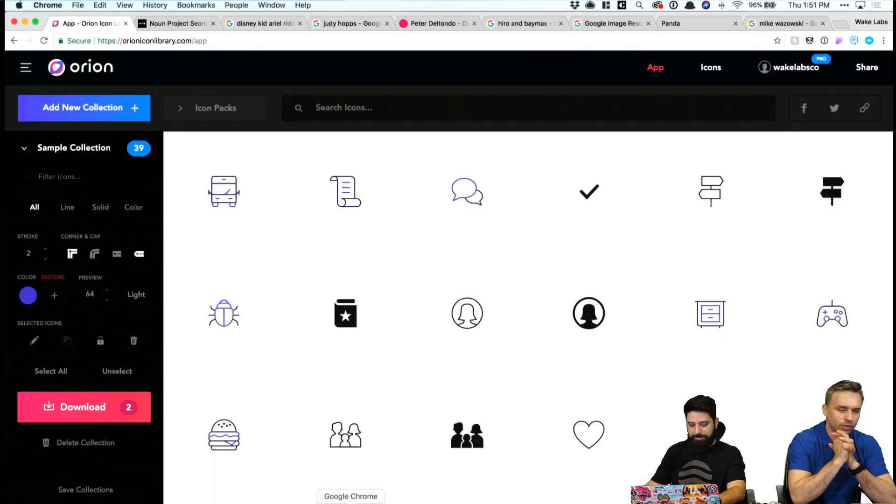
click(332, 107)
text(trash)
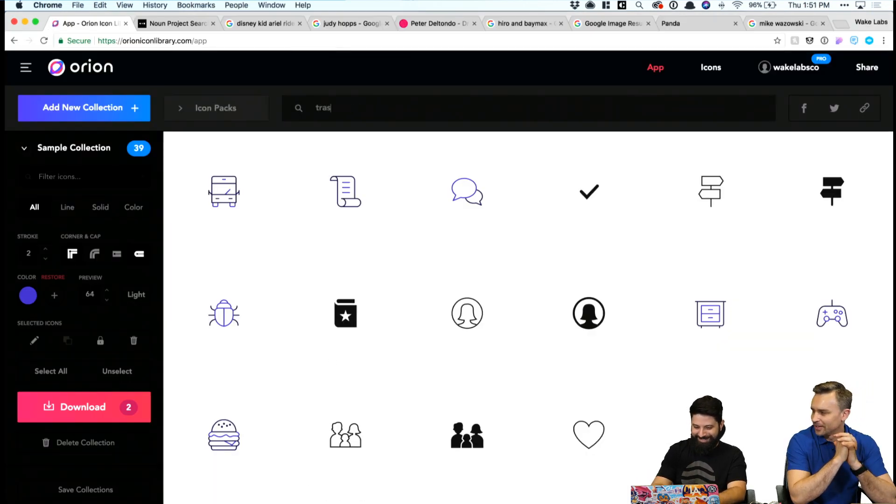
key(Return)
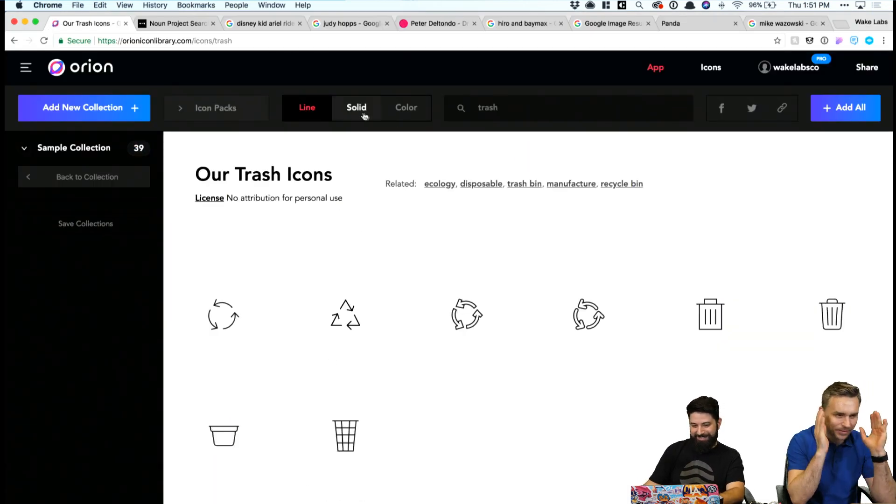
click(361, 114)
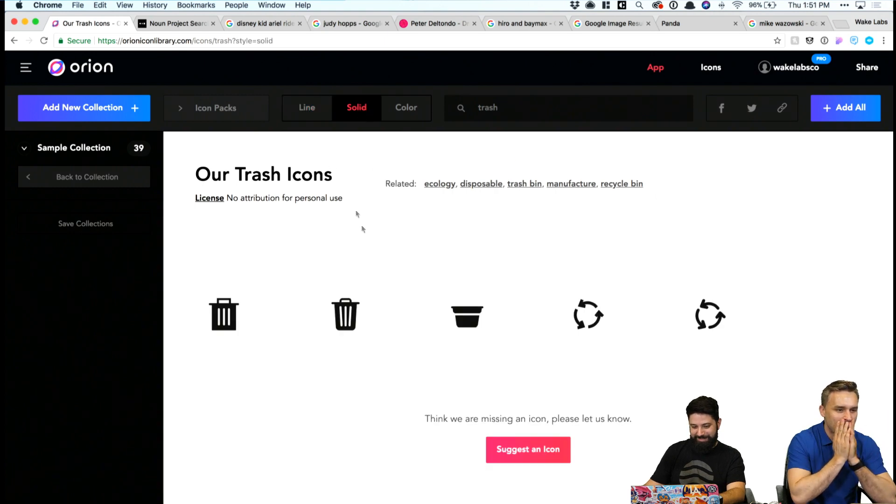
click(317, 116)
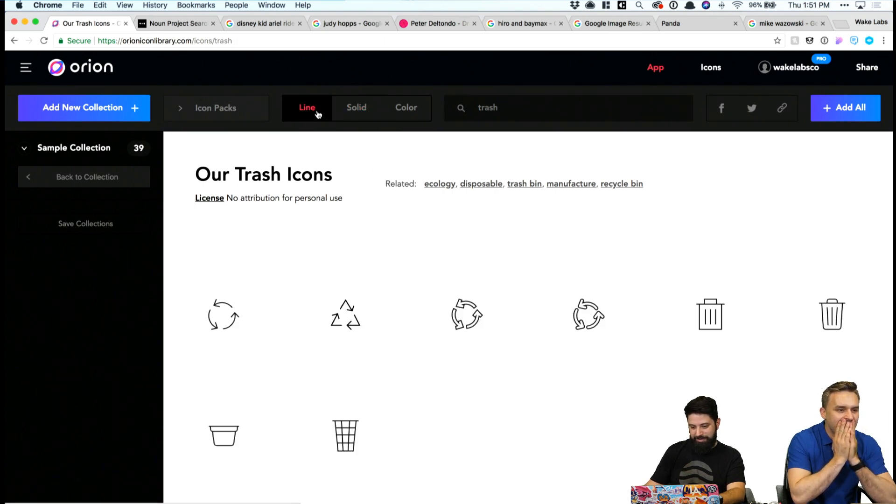
click(368, 108)
click(350, 311)
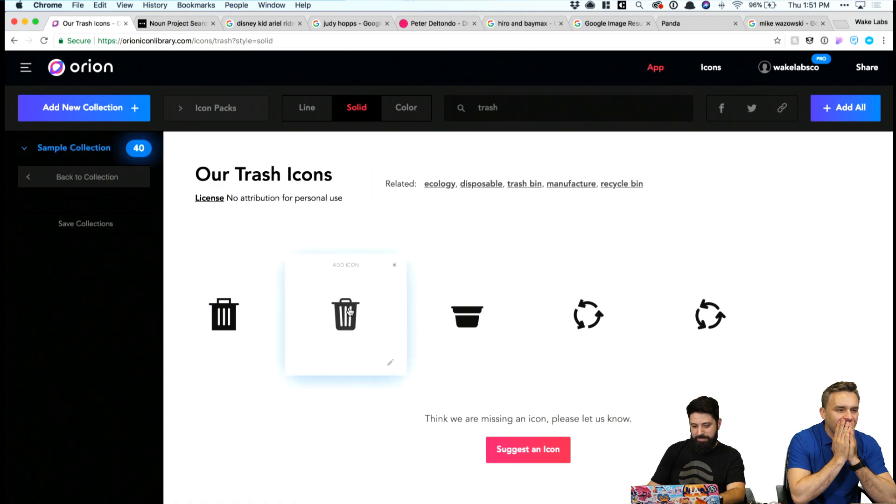
In Sample Collection, deselect the checkmark, select the solid trash can, and download the selected icons as SVG files at Flex size.
click(79, 178)
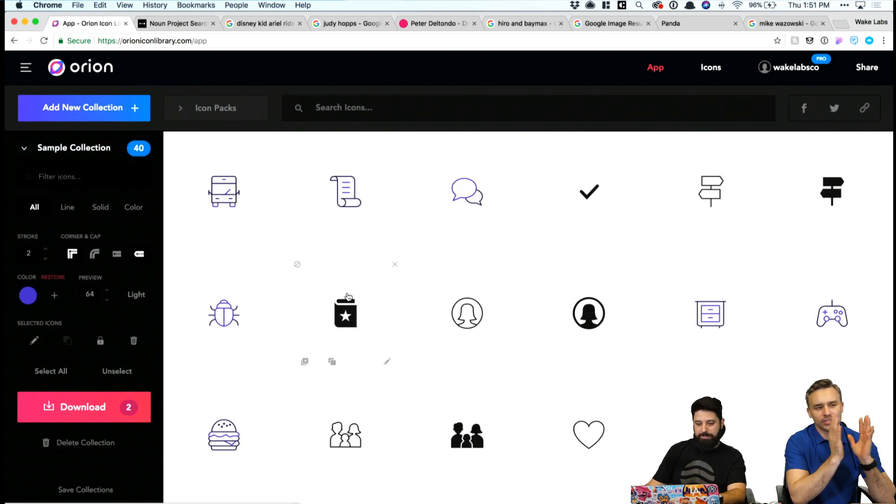
scroll(347, 296, down, 2)
scroll(600, 204, up, 2)
click(589, 196)
scroll(441, 303, down, 5)
click(224, 422)
click(89, 409)
click(468, 268)
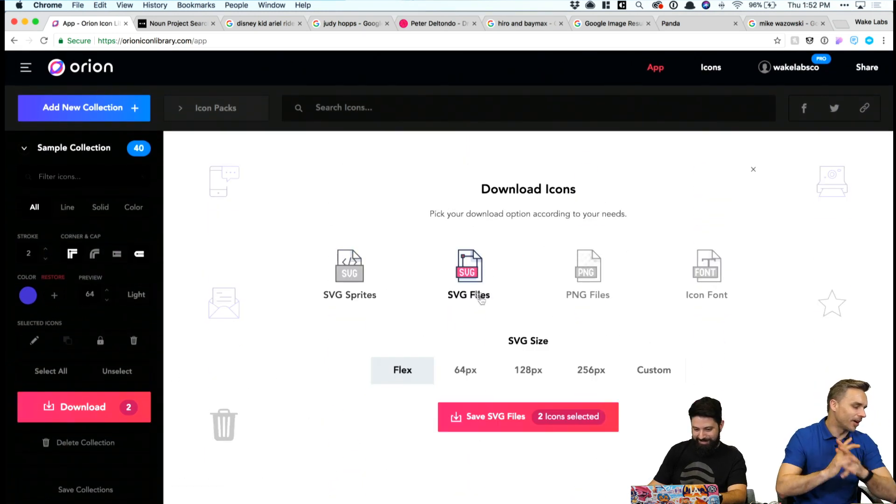
click(467, 416)
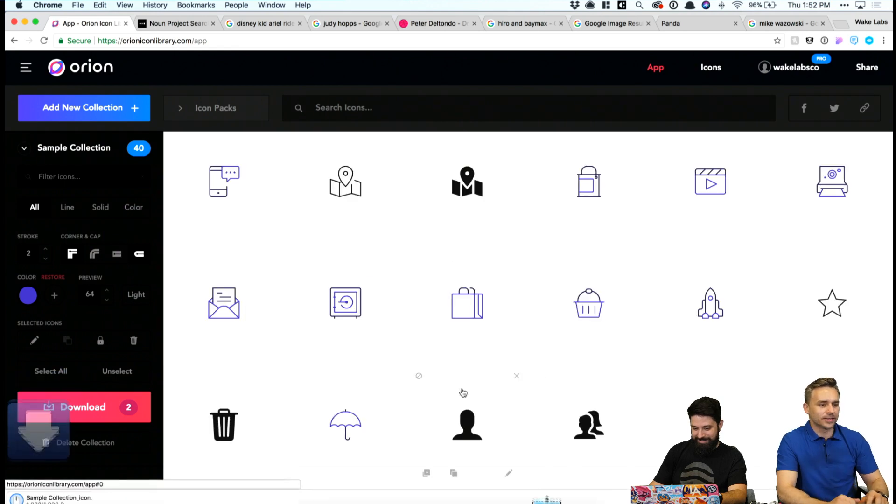
Unpack the downloaded icon archive, open the Sample Collection_icons (6) folder, and select the trash-can SVG file.
click(65, 499)
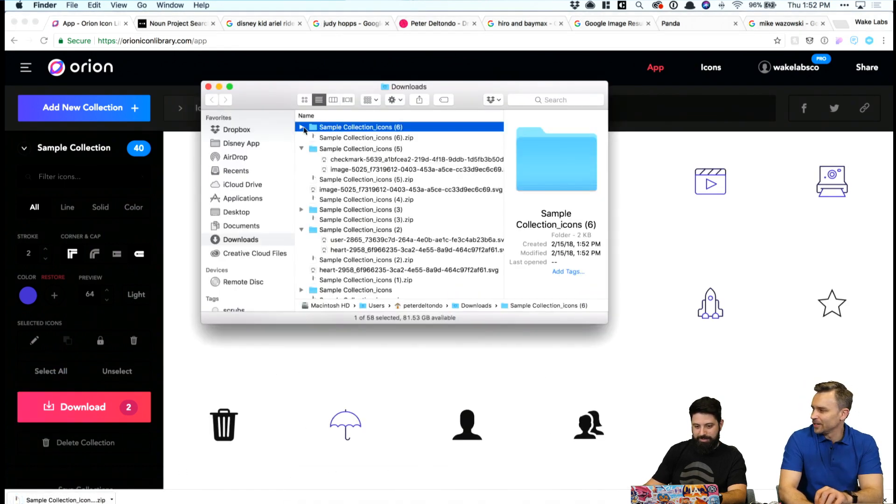
double_click(326, 128)
click(325, 129)
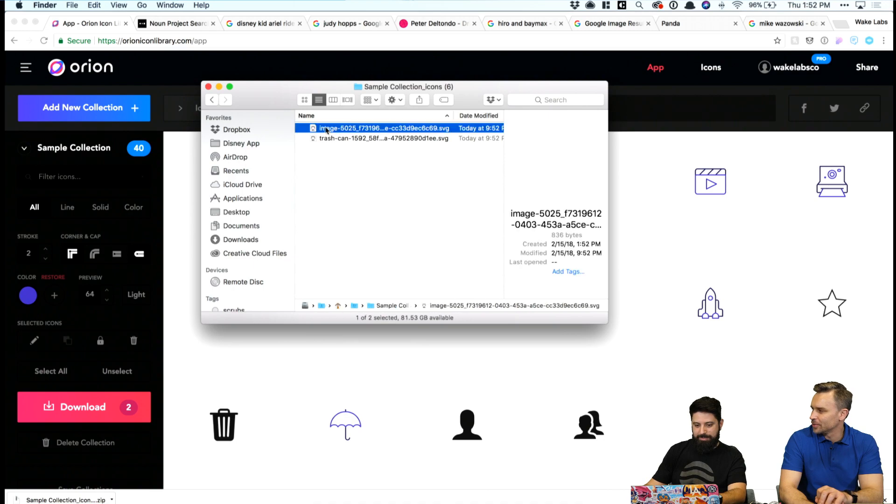
drag(275, 102, 461, 254)
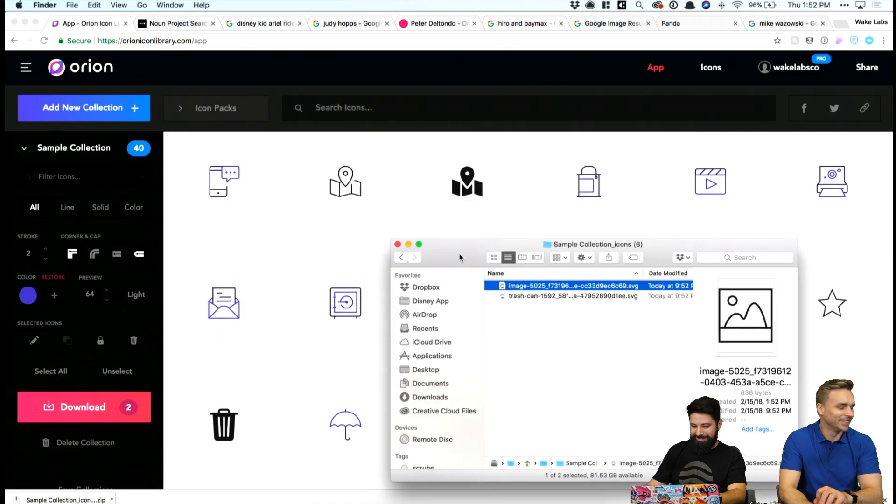
click(555, 297)
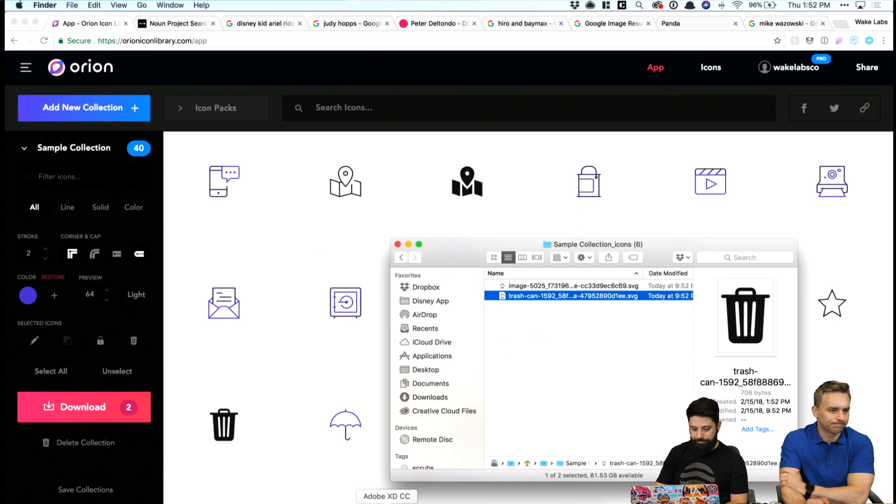
Place the trash-can SVG on the blank square of Fav Shows – 1 in Adobe XD and centre it both ways.
click(350, 501)
click(314, 500)
drag(586, 301, 478, 197)
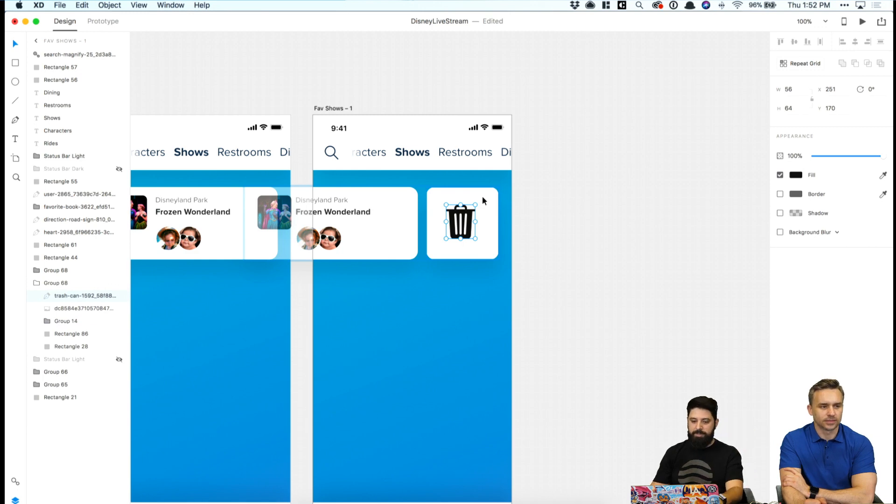
shift+click(482, 195)
click(794, 42)
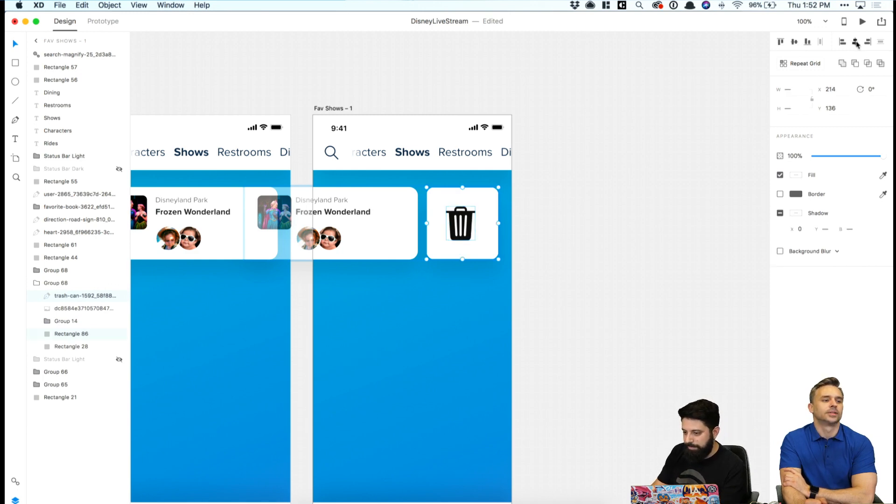
click(855, 42)
click(606, 178)
Scale the trash icon proportionally to a height of 32 and move it back to the square's centre at X 269, Y 189.
click(468, 217)
double_click(469, 217)
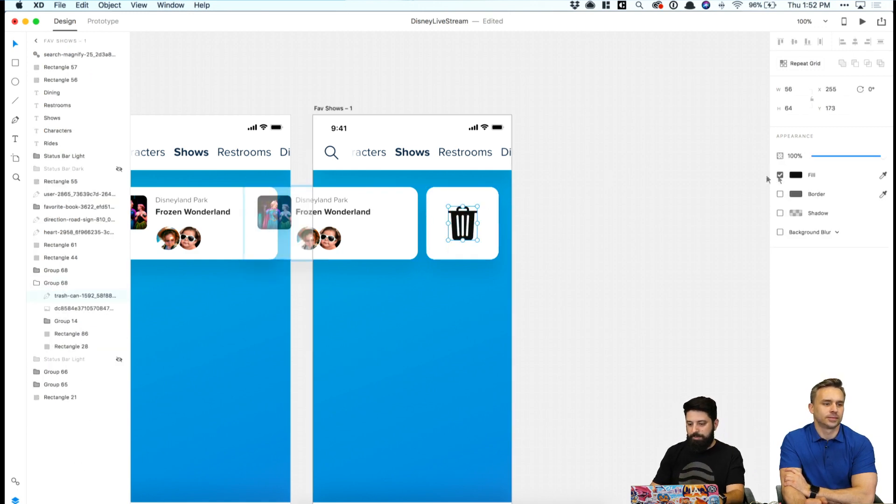
click(800, 107)
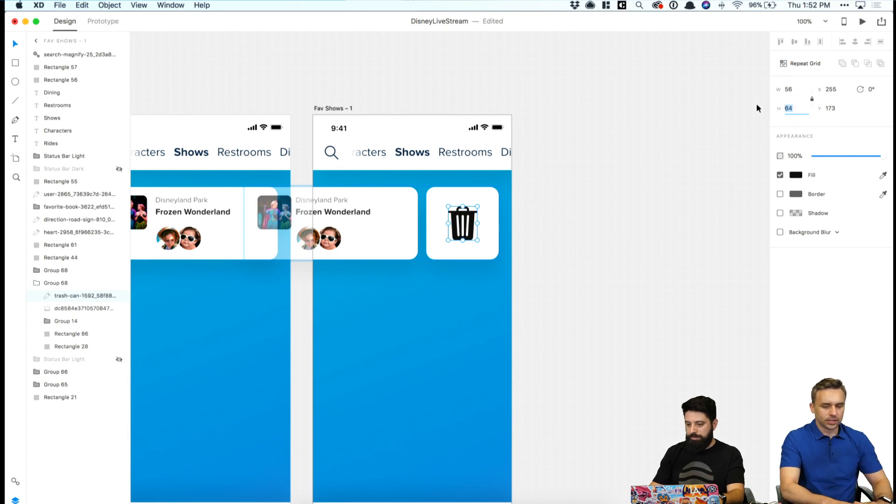
text(40)
key(Return)
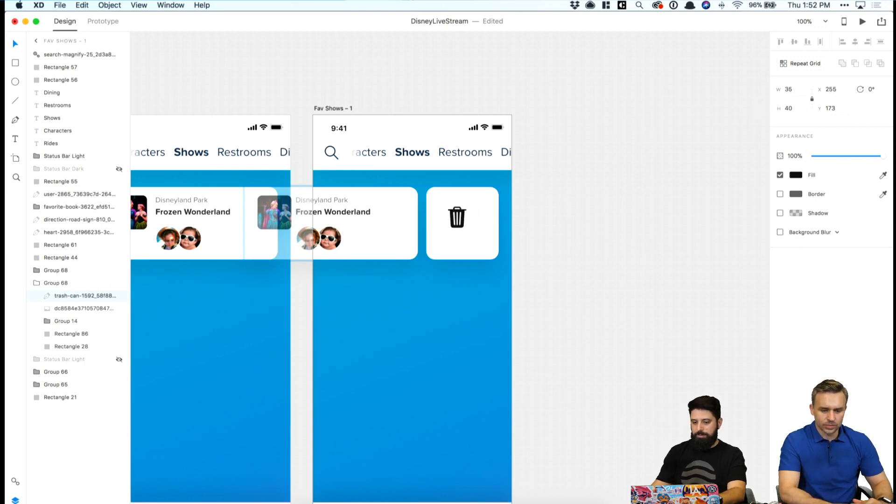
click(800, 107)
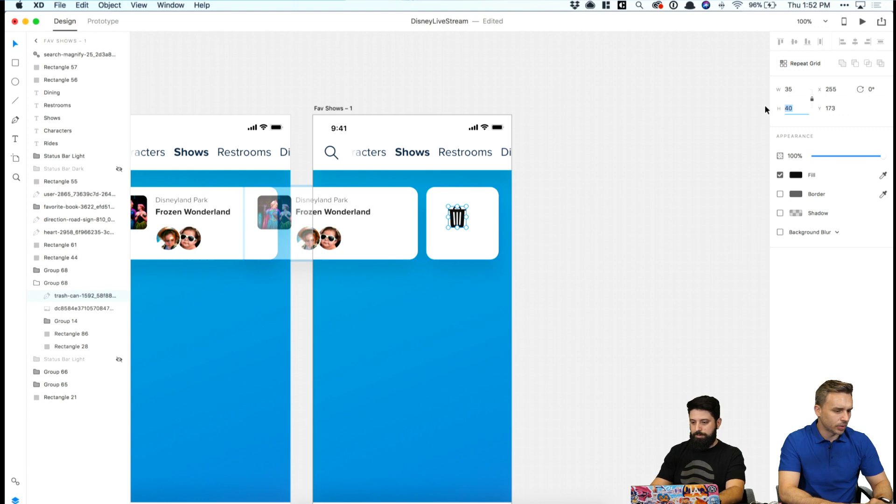
text(32)
key(Tab)
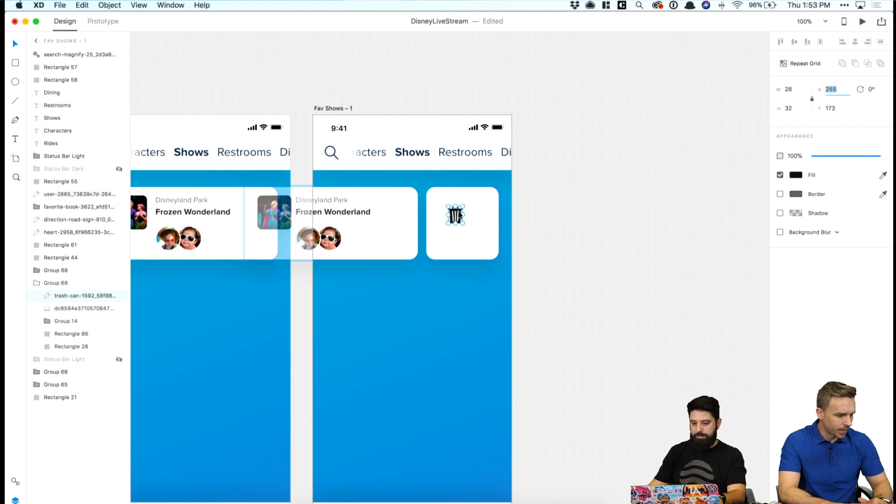
key(Escape)
click(464, 216)
double_click(457, 216)
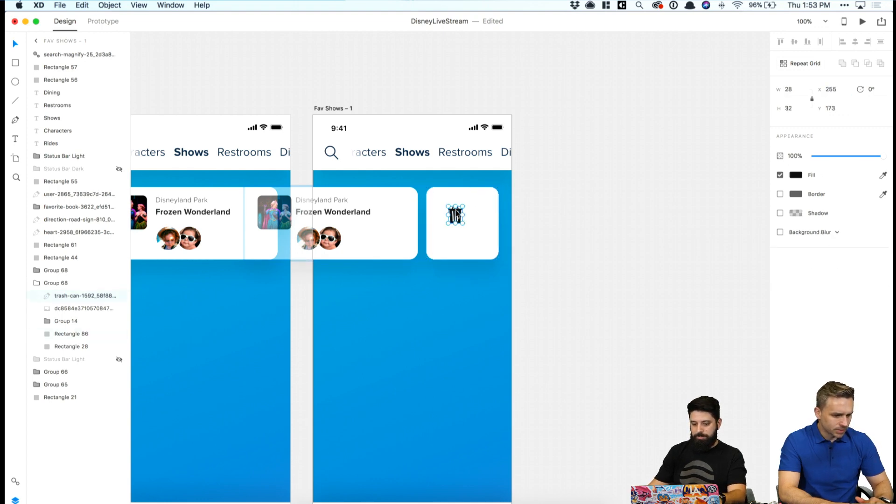
drag(458, 216, 465, 224)
Fill the trash icon with the saved grey-blue swatch.
click(796, 175)
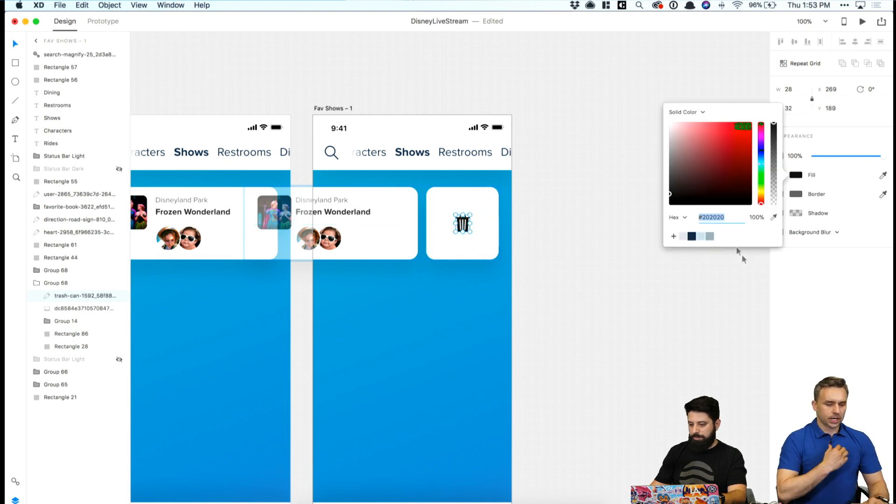
click(707, 237)
click(630, 257)
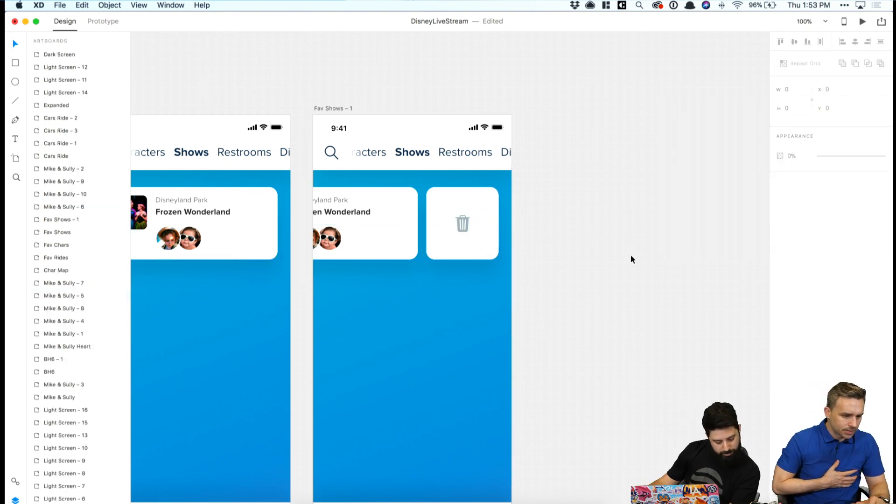
Move the trash icon straight up to Y 164 within the white square.
click(465, 223)
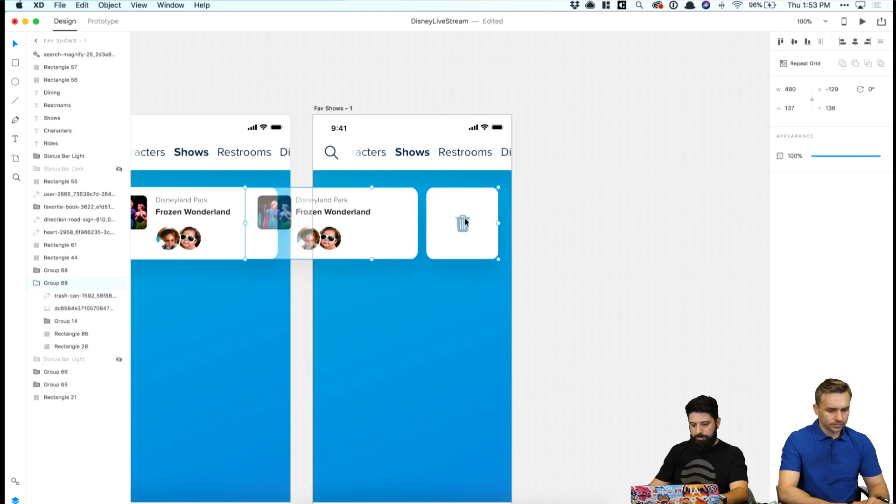
double_click(465, 223)
drag(465, 223, 464, 210)
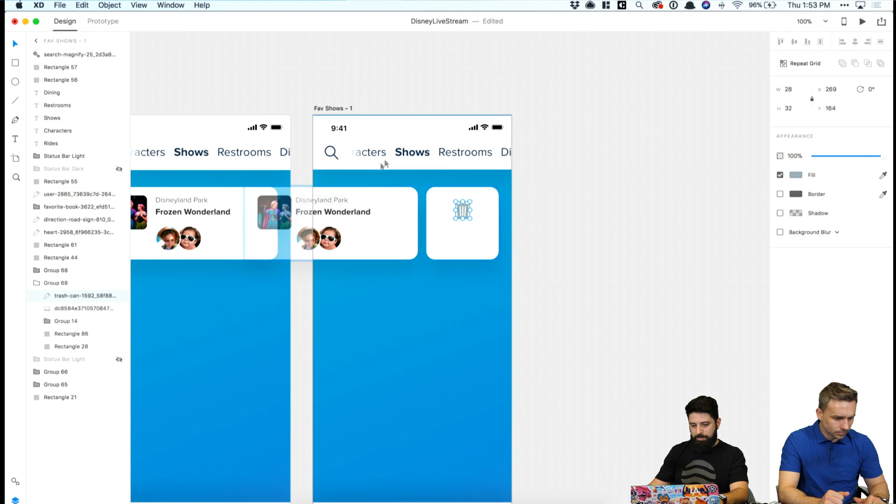
Copy the Frozen Wonderland title text into the white square, centre it horizontally, and place it below the trash icon at Y 211.
double_click(350, 212)
click(462, 211)
key(super+v)
key(shift+Right)
shift+click(454, 238)
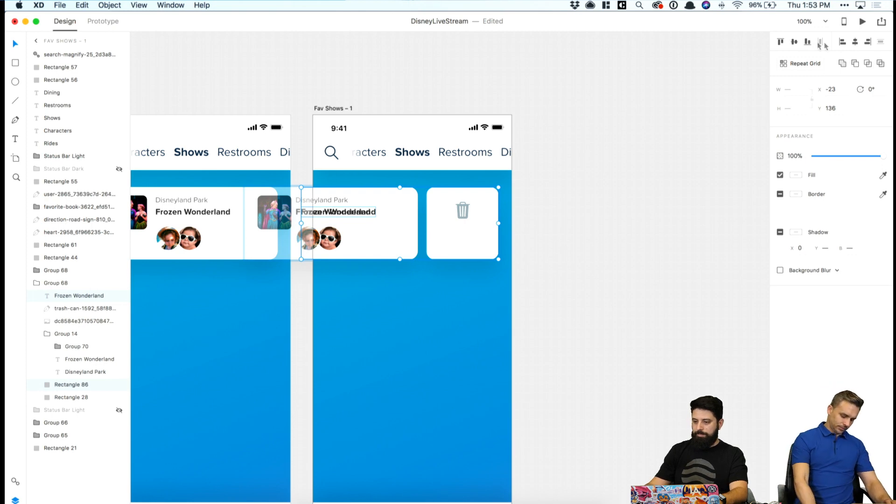
click(856, 43)
click(537, 220)
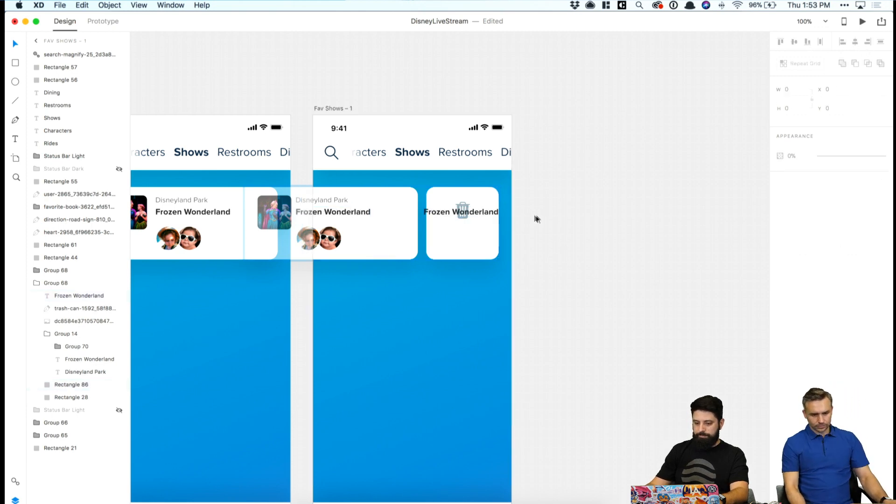
double_click(490, 212)
drag(490, 212, 488, 234)
Replace the copied title below the trash icon with "Remove Favorite", broken onto two lines.
double_click(487, 231)
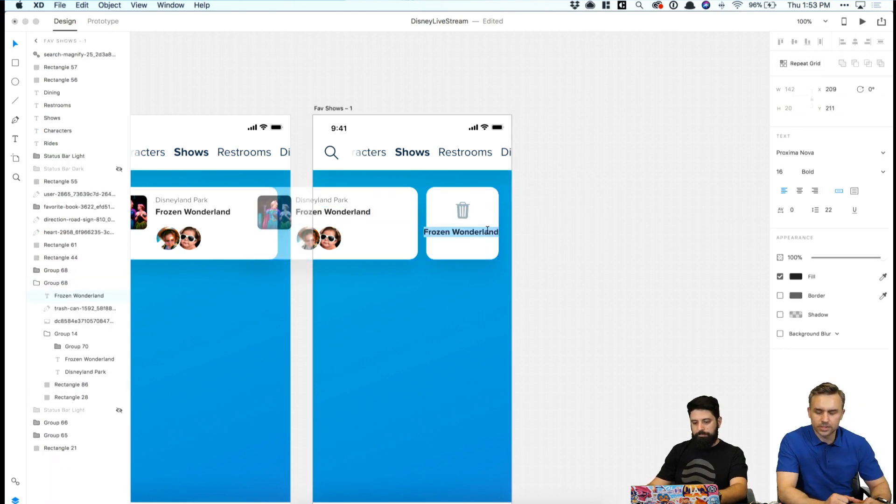
text(Remove Favorite)
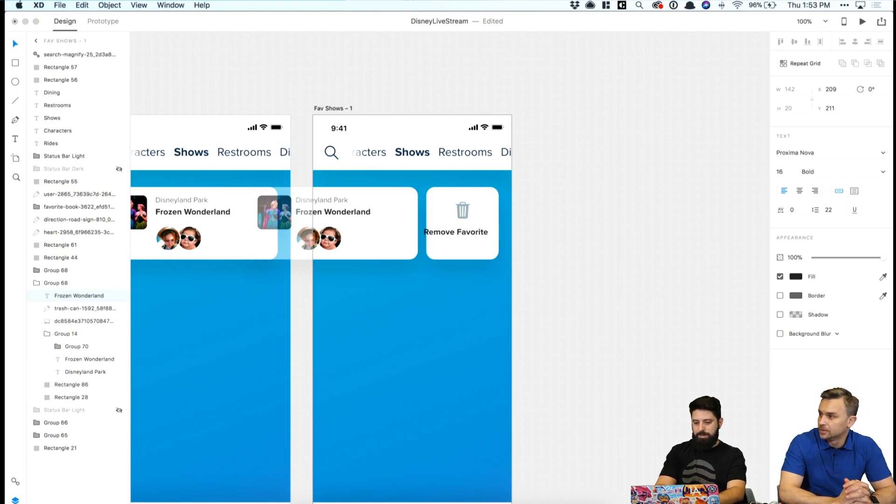
key(Left)
key(Left)
key(Left)
key(Left)
key(Left)
key(Left)
key(Left)
key(Left)
key(BackSpace)
key(Return)
key(Escape)
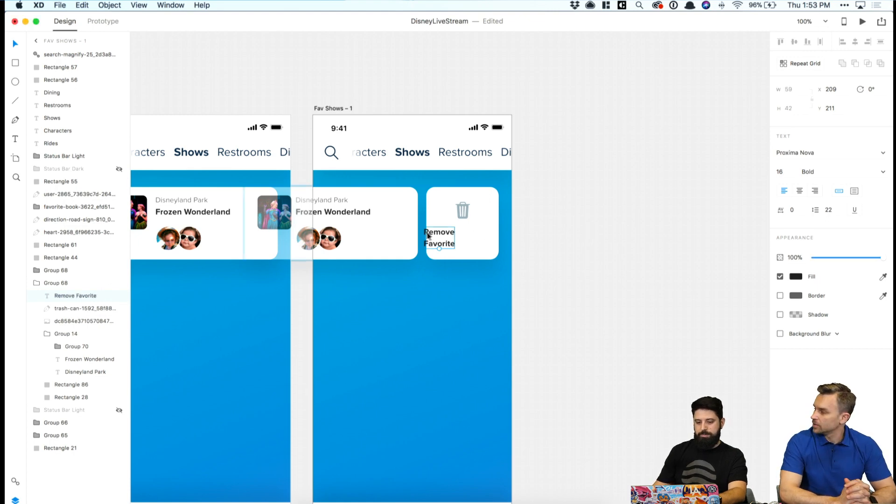
Centre the Remove Favorite text under the trash icon at X 253, Y 212, and fill it with the saved grey-blue swatch.
drag(440, 233, 463, 234)
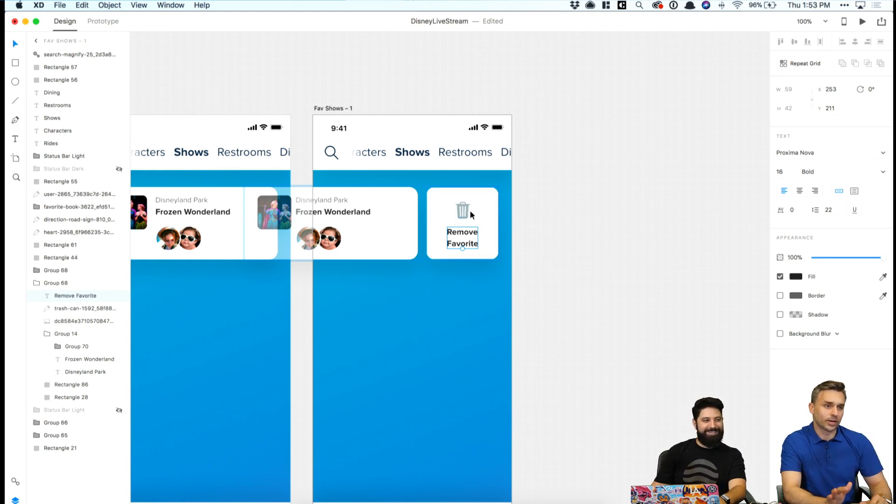
key(Down)
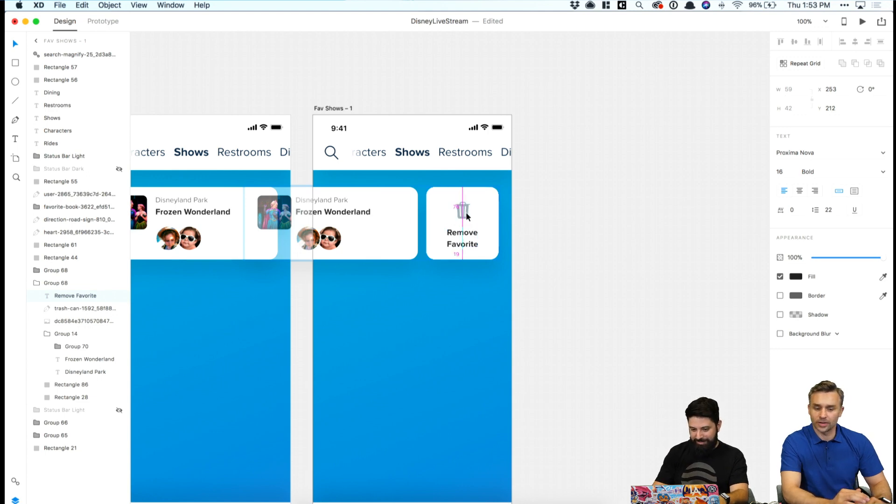
click(796, 276)
click(710, 331)
click(589, 200)
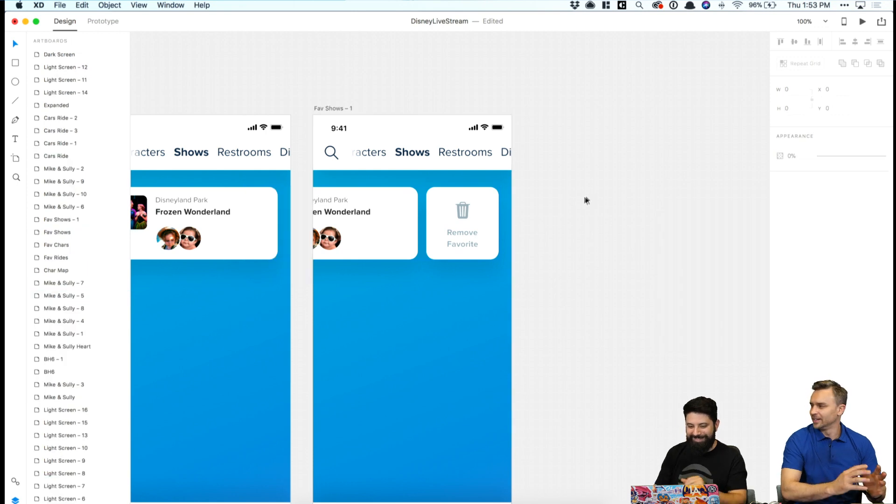
Shorten the label below the trash icon to a single line reading "Remove".
click(468, 233)
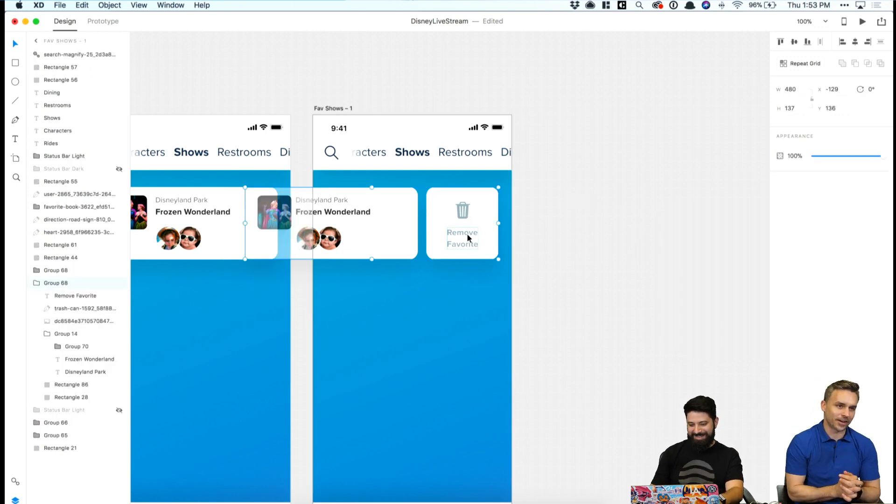
double_click(469, 231)
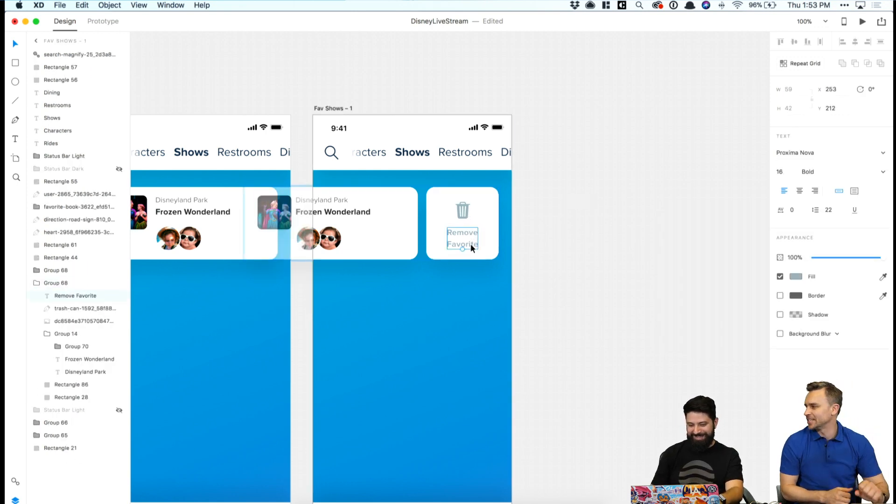
double_click(471, 244)
key(Right)
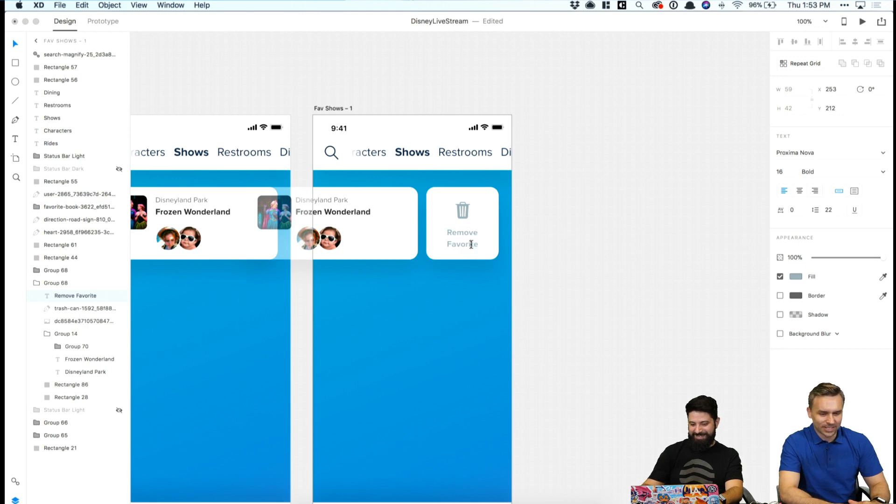
key(BackSpace)
key(BackSpace)
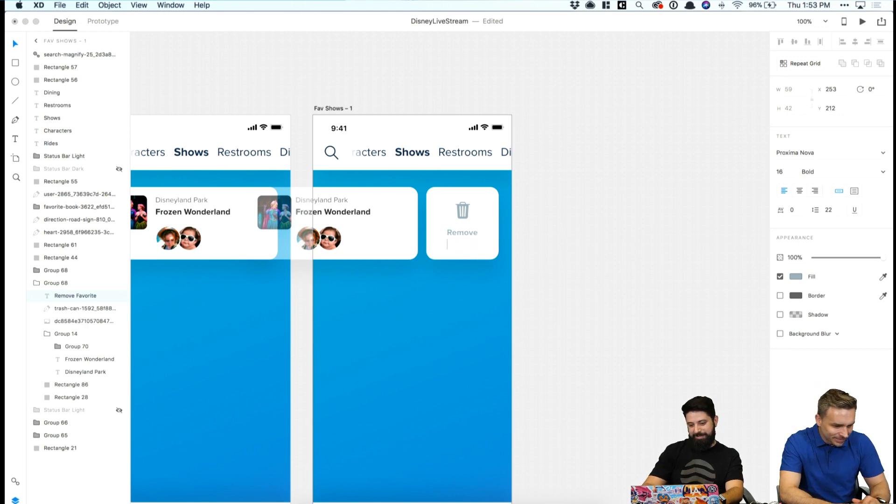
key(Escape)
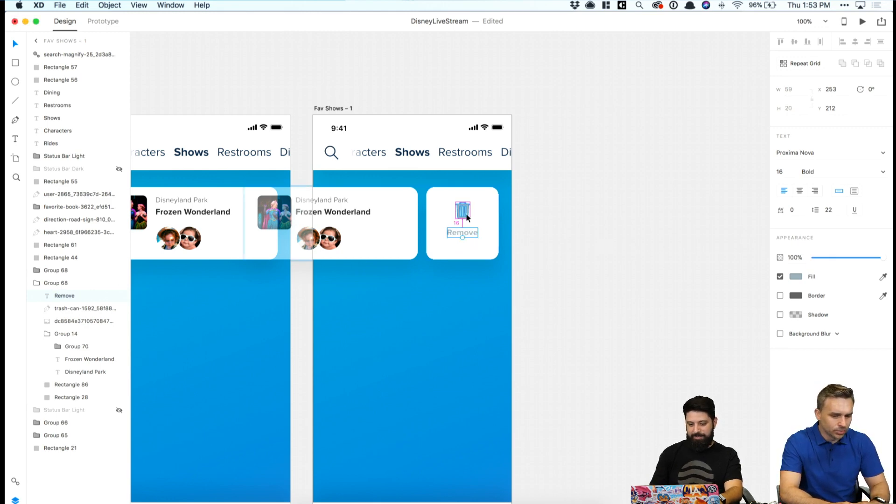
Group the trash icon with its Remove label and centre the group vertically in the white square.
shift+click(466, 212)
key(super+g)
shift+click(488, 200)
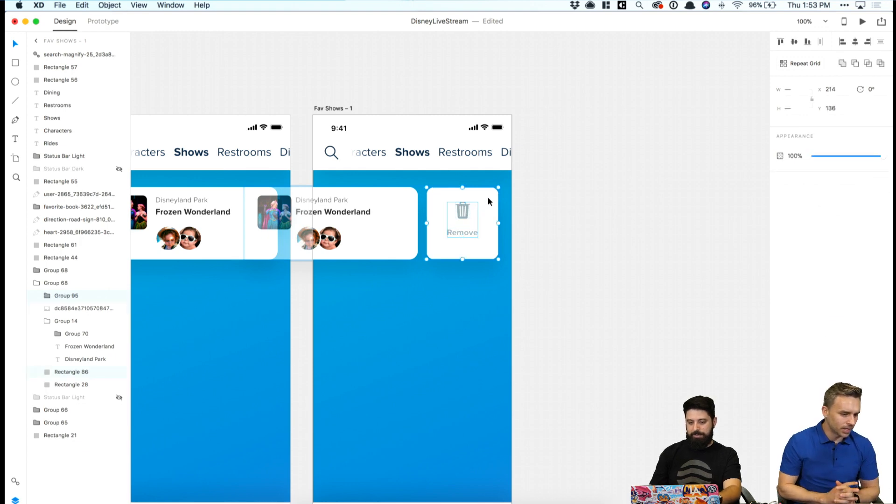
click(794, 42)
click(691, 132)
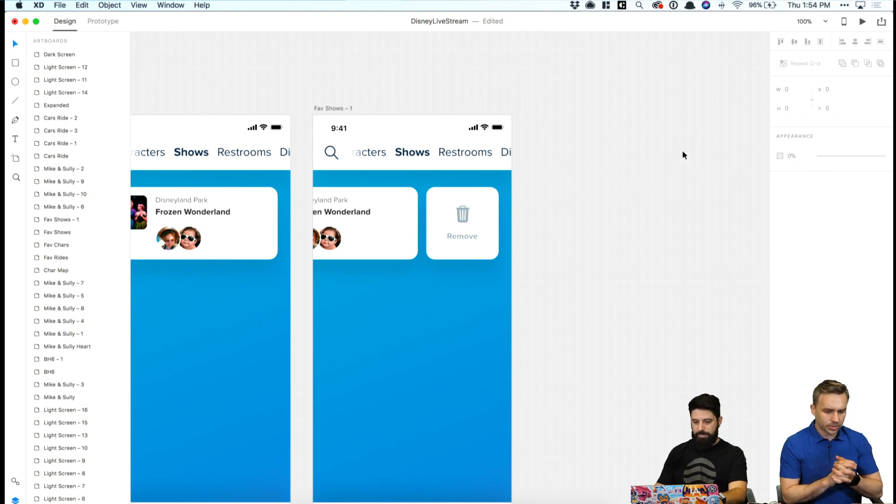
double_click(363, 203)
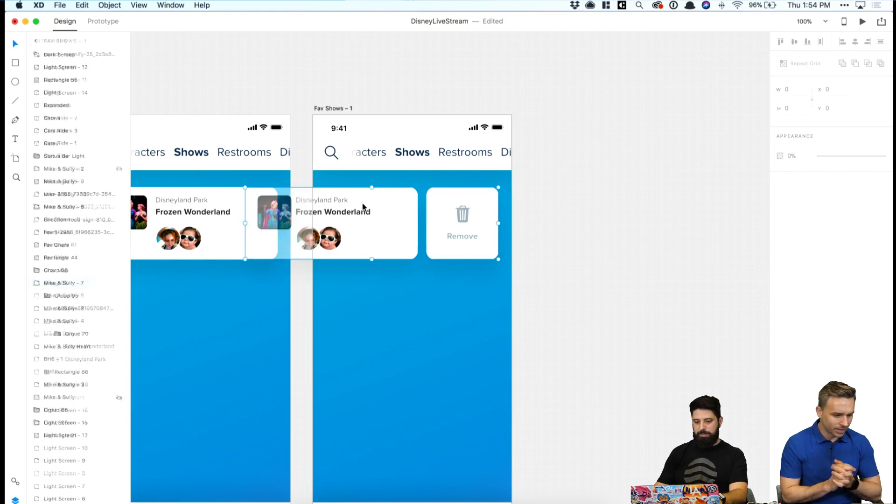
key(shift+Left)
key(super+z)
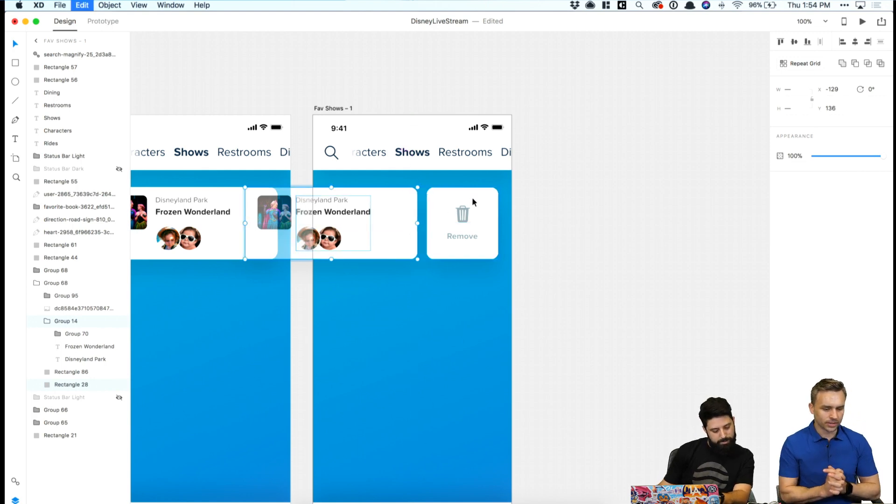
click(612, 195)
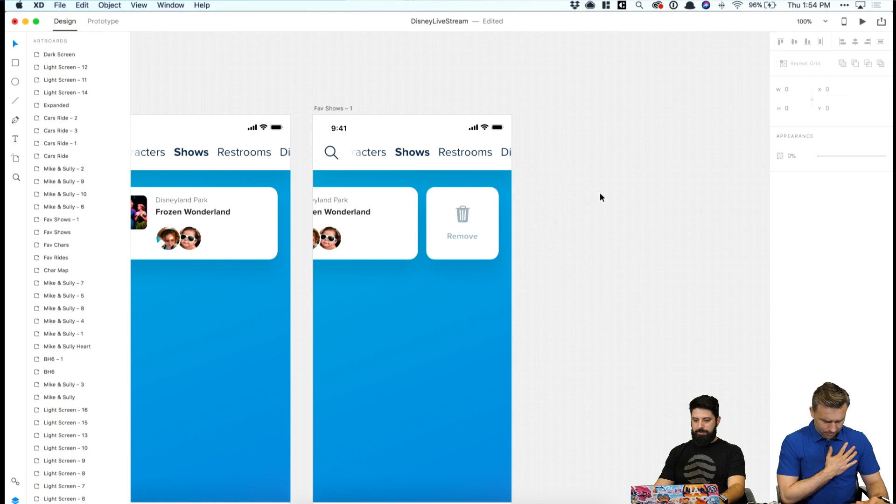
Save the document and view the row of favorites artboards alongside the neighbouring screens.
scroll(611, 188, left, 4)
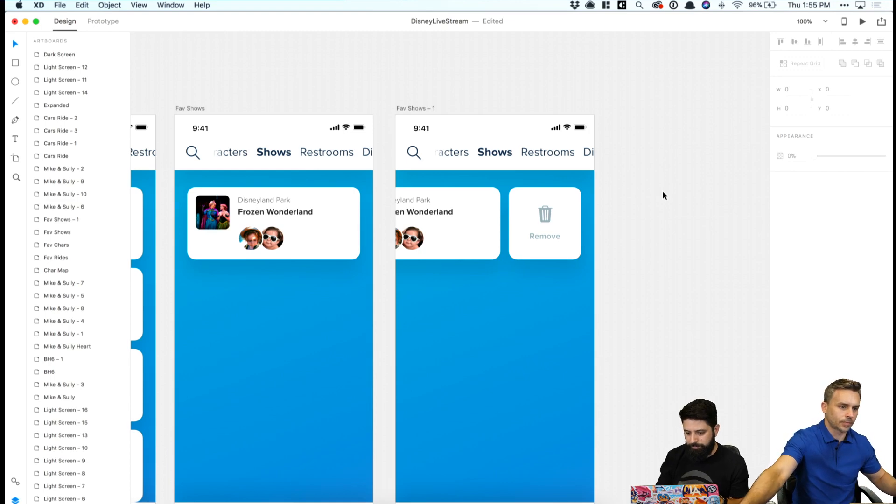
key(super+s)
key(super+minus)
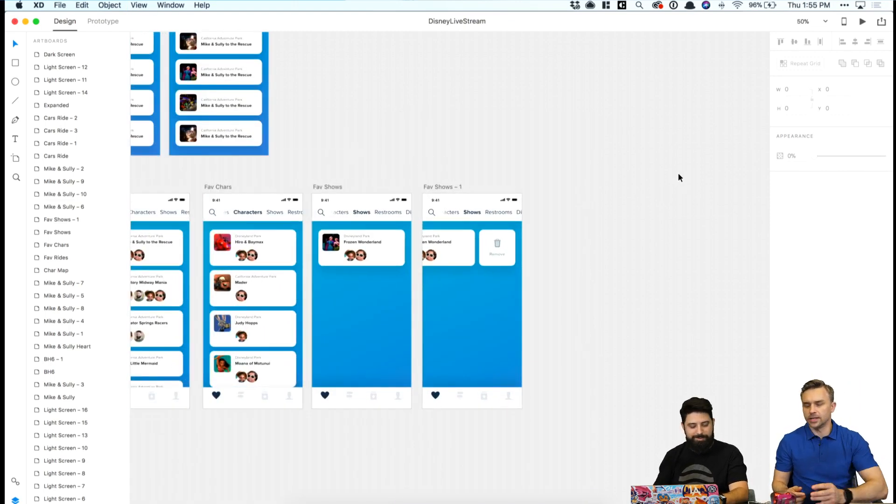
key(super+minus)
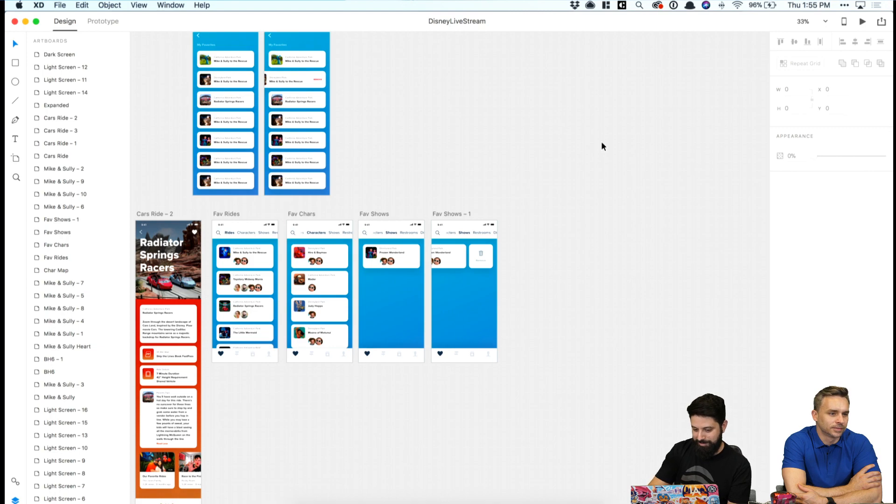
scroll(601, 144, left, 5)
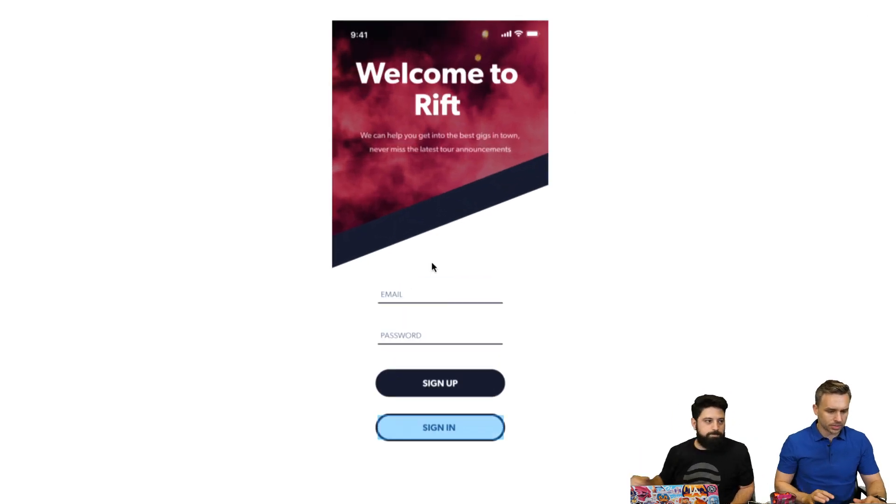
Go through the Rift prototype from the welcome screen's Sign In via Gigs Nearby to The Shed venue page.
click(432, 435)
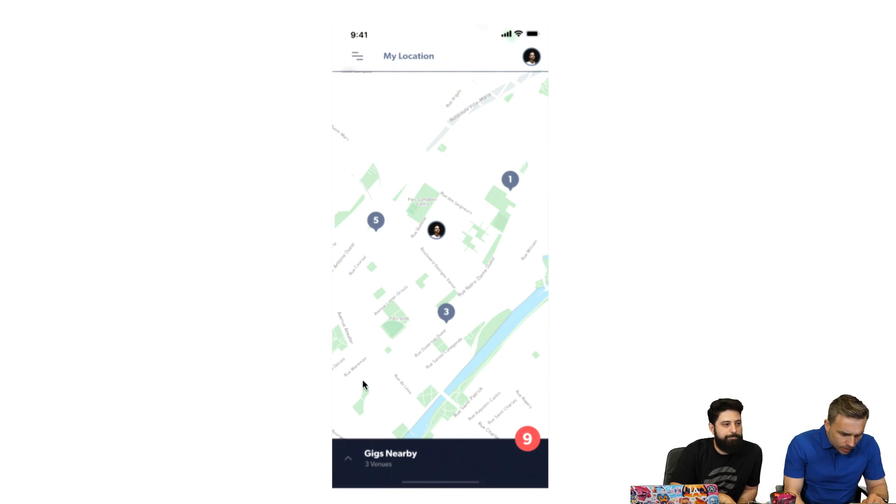
click(438, 467)
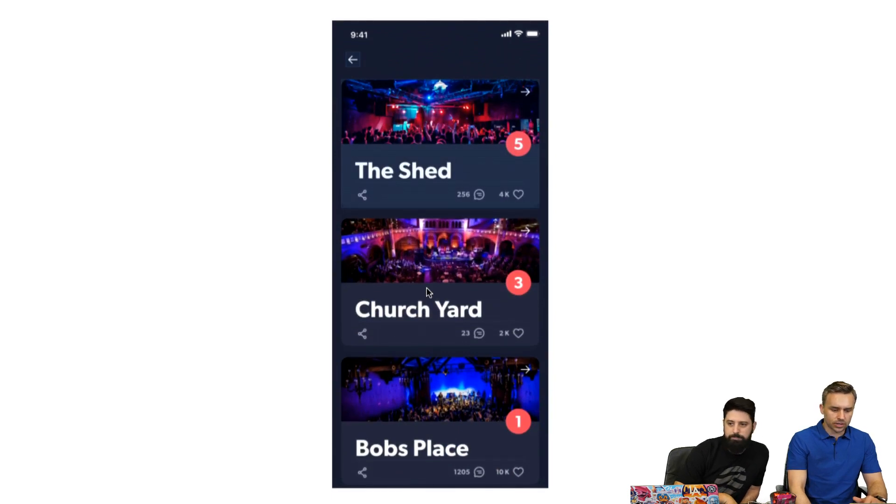
click(400, 161)
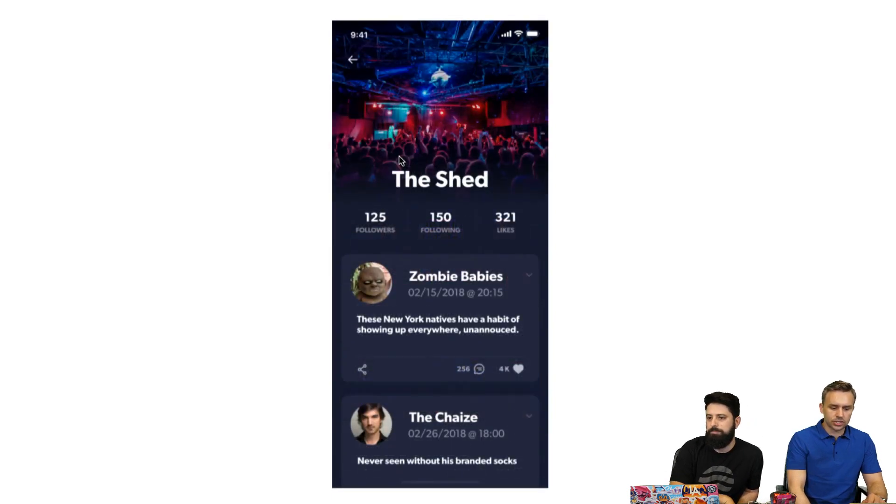
Try the interactions on The Shed page, including the back arrow to the venue list and reopening the venue from there.
click(404, 336)
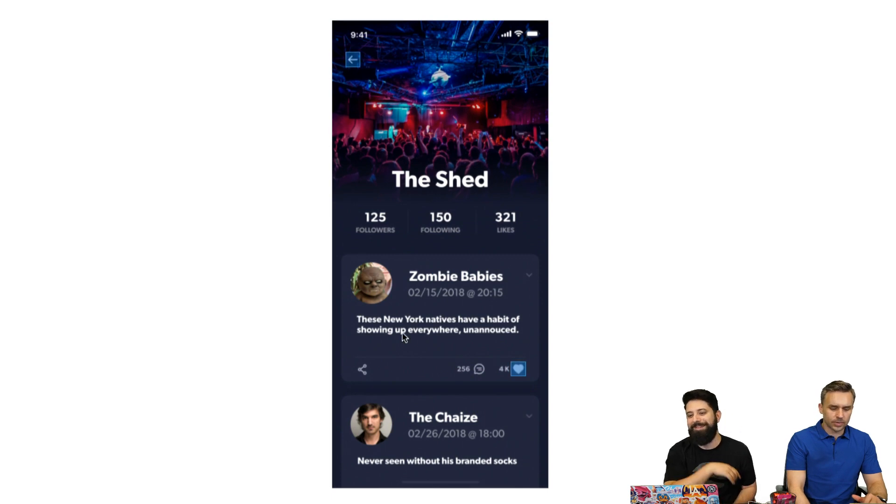
click(449, 332)
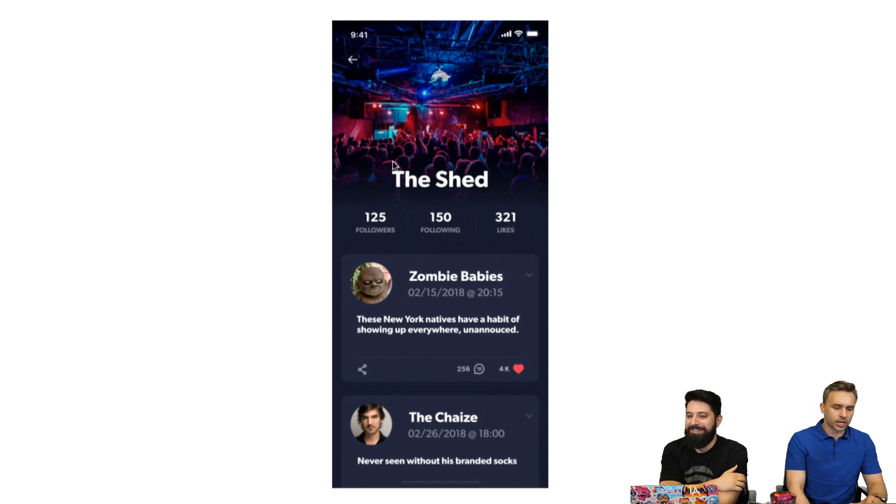
click(353, 65)
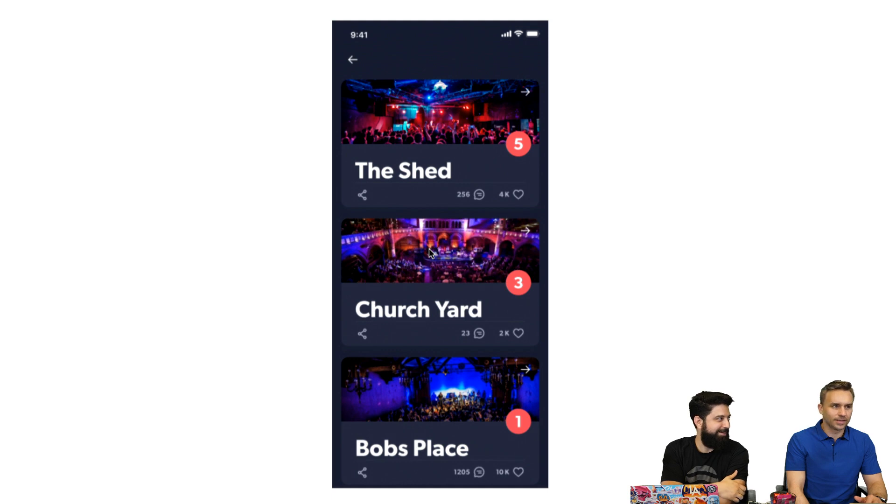
click(423, 186)
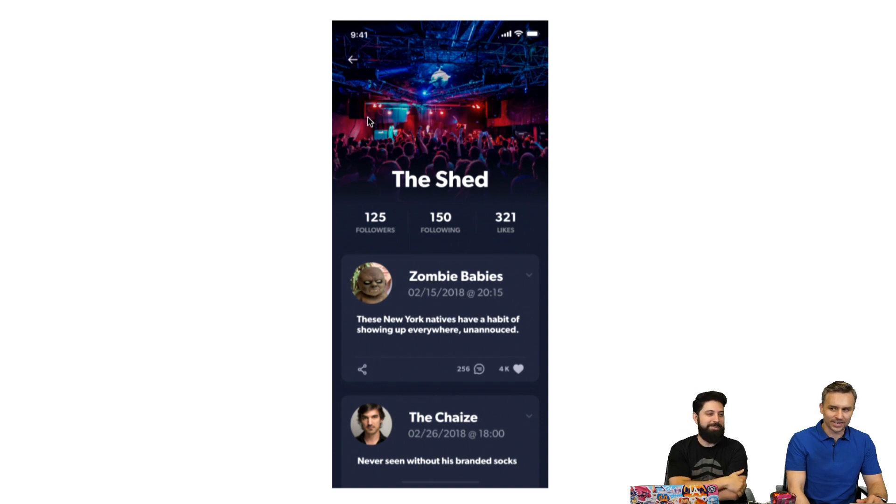
click(353, 60)
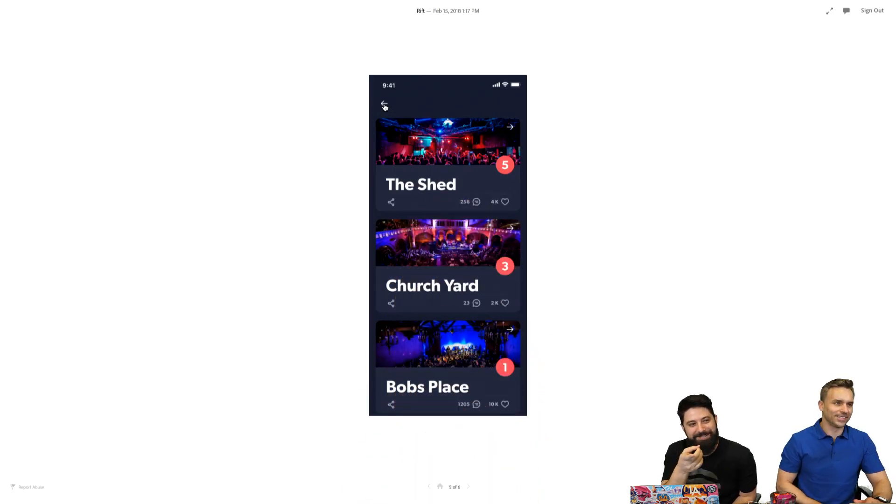
click(830, 10)
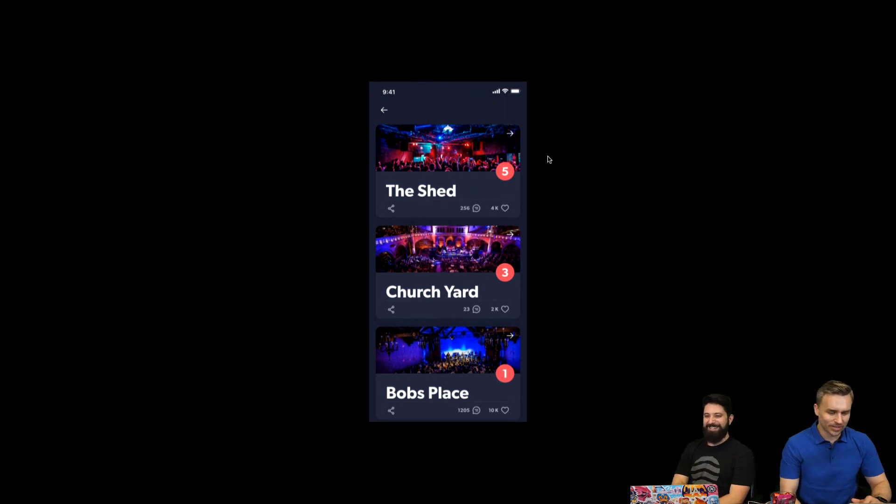
key(Escape)
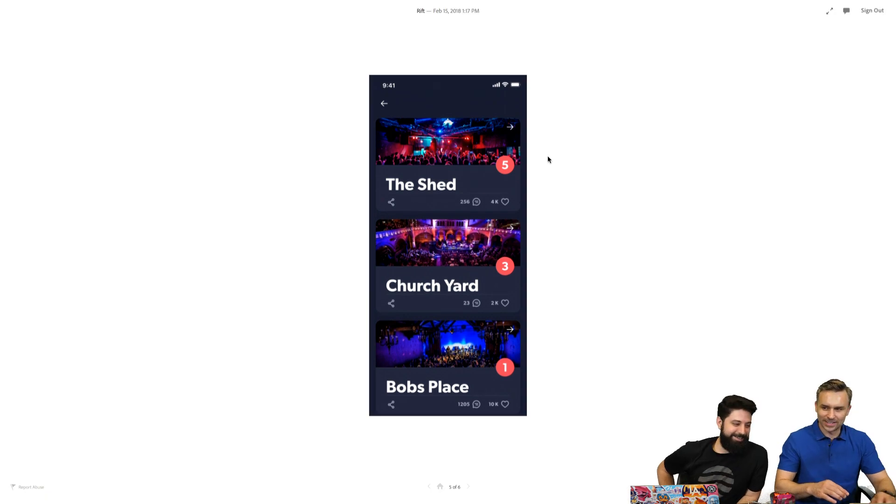
Switch to the Pointer App project on Behance and examine its embedded prototype, including the login and Store #30 screens.
mouse_move(16, 2)
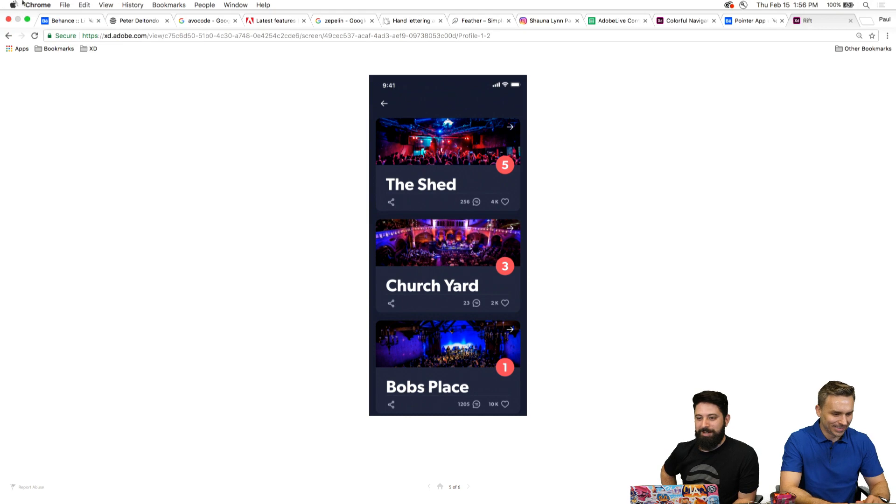
click(746, 22)
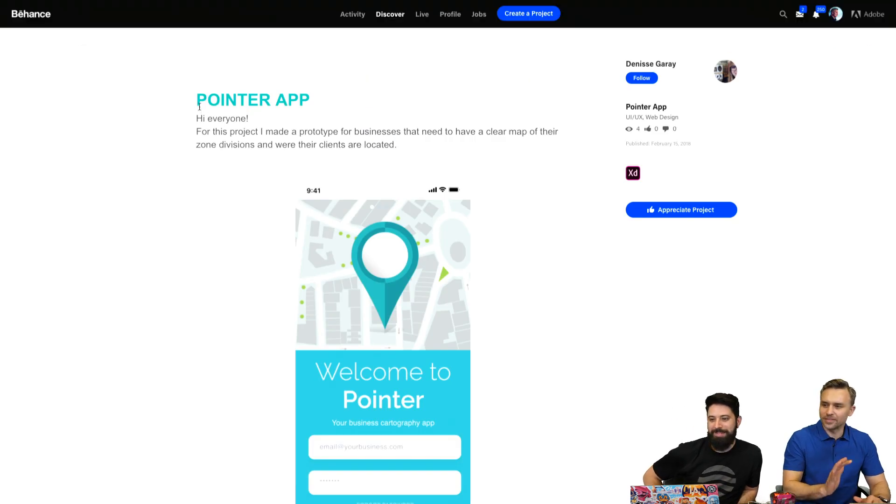
scroll(166, 168, down, 1)
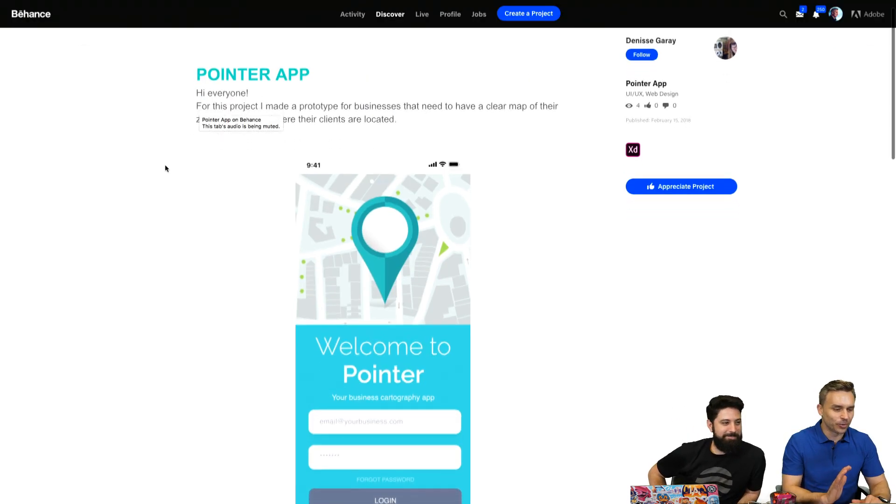
scroll(108, 168, down, 2)
scroll(107, 168, up, 2)
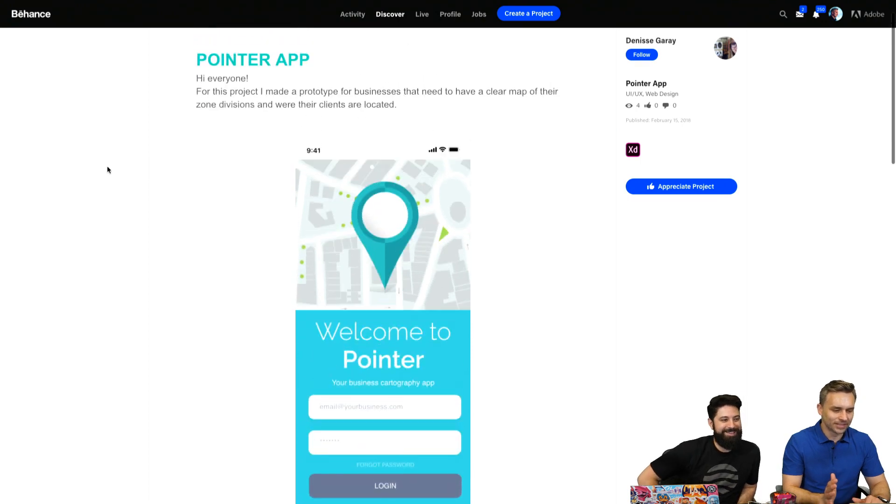
scroll(107, 170, down, 1)
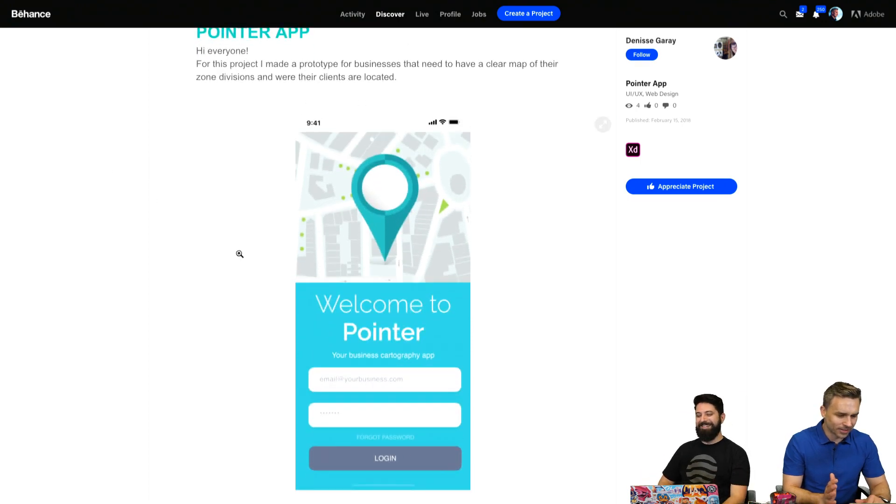
scroll(240, 254, up, 1)
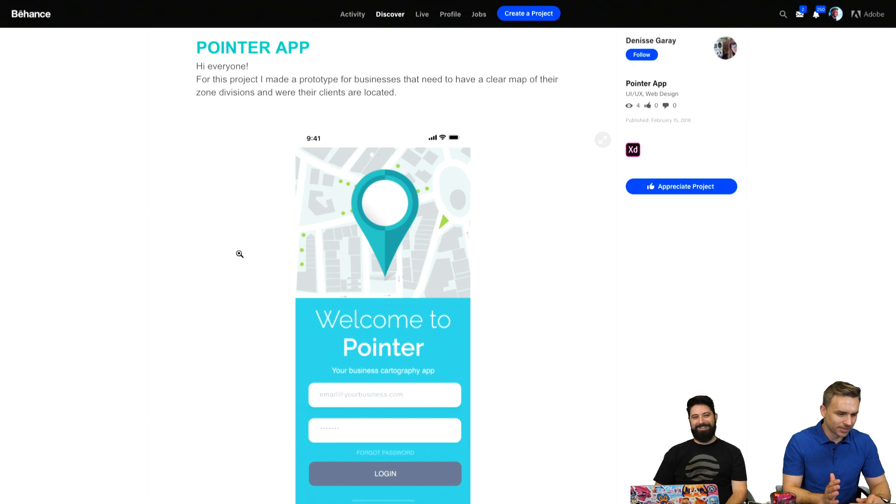
scroll(239, 254, down, 2)
scroll(240, 254, up, 3)
scroll(239, 253, down, 2)
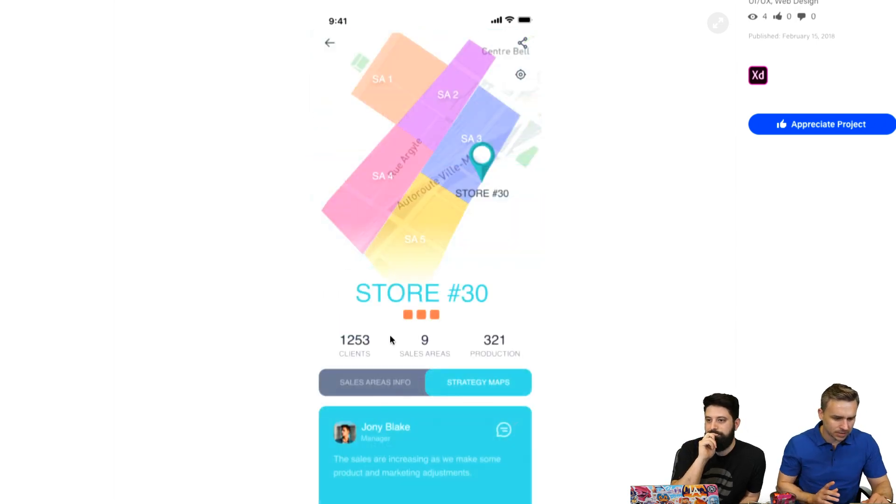
scroll(392, 287, down, 1)
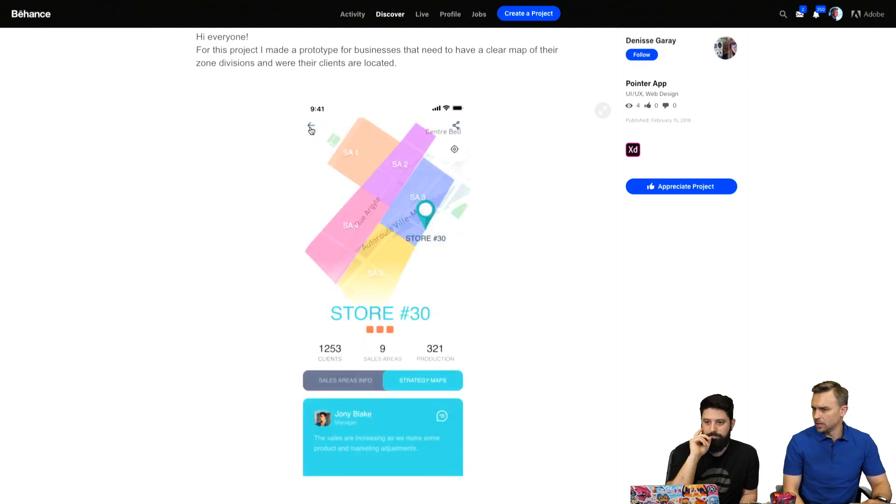
Appreciate the Pointer App project on Behance and follow its designer.
scroll(348, 240, down, 2)
scroll(348, 242, down, 2)
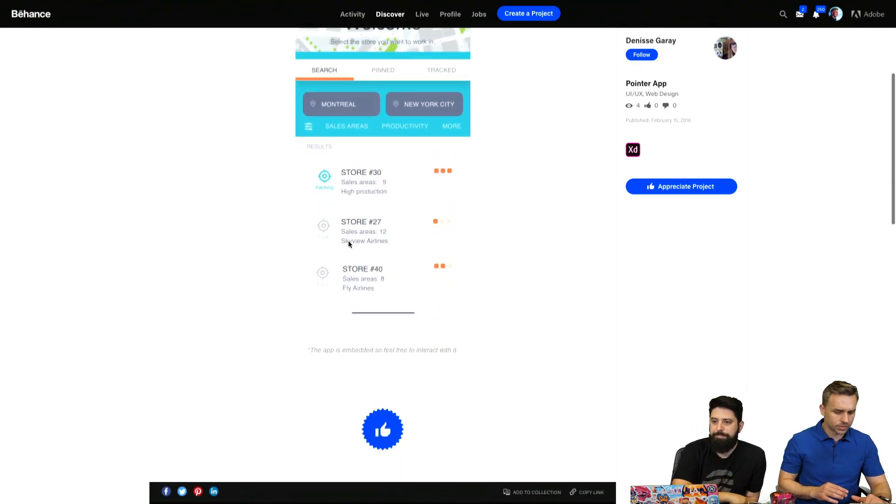
click(387, 432)
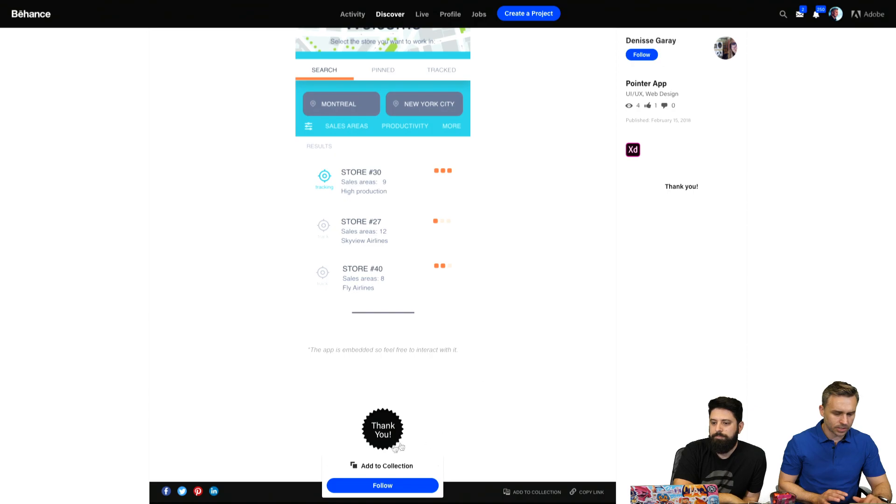
click(597, 262)
click(320, 194)
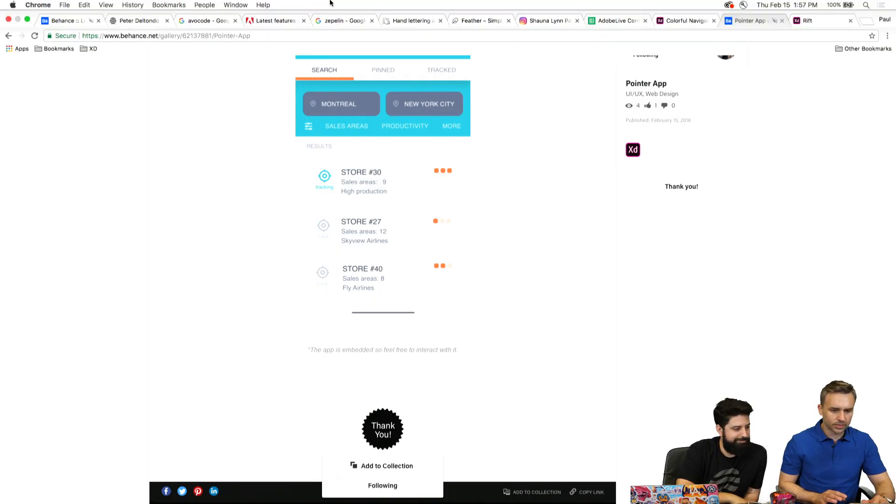
Switch to the Colorful Navigation prototype, view it full screen and continue from the welcome screen with Email.
click(690, 19)
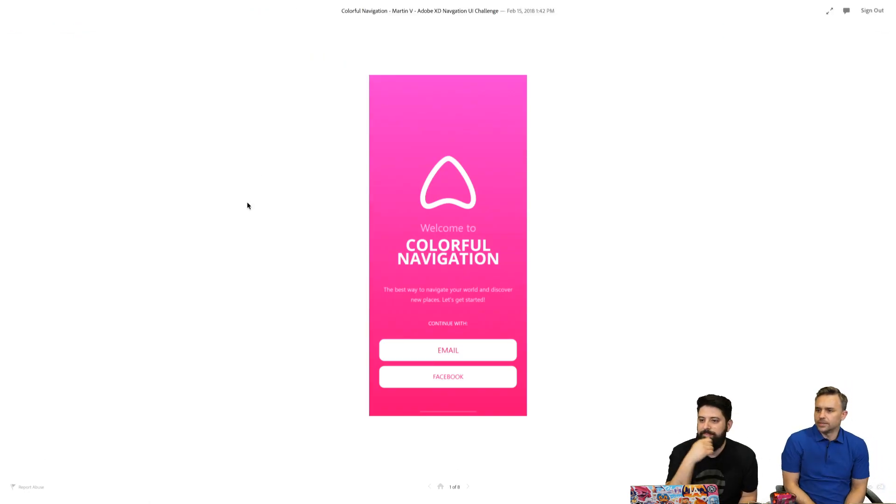
click(829, 16)
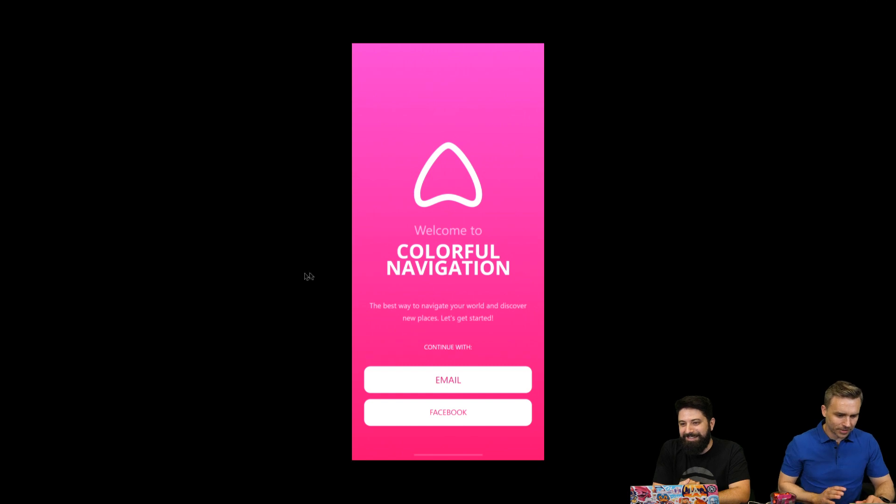
click(395, 189)
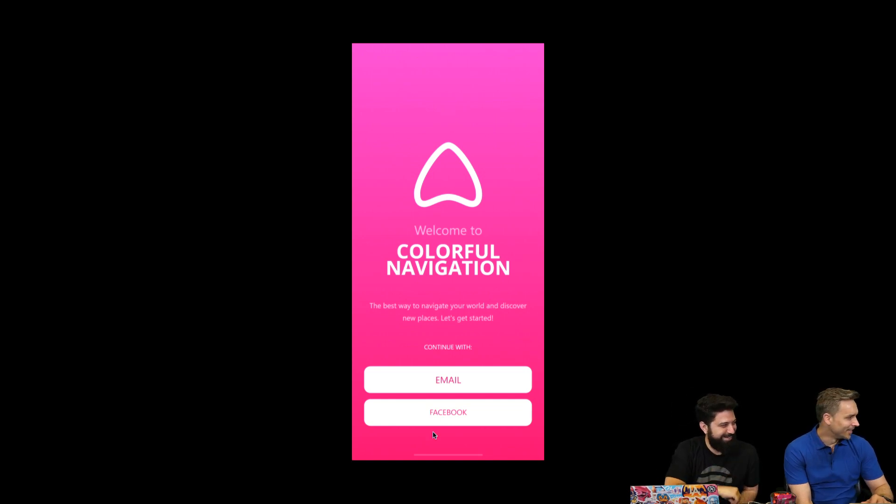
click(453, 380)
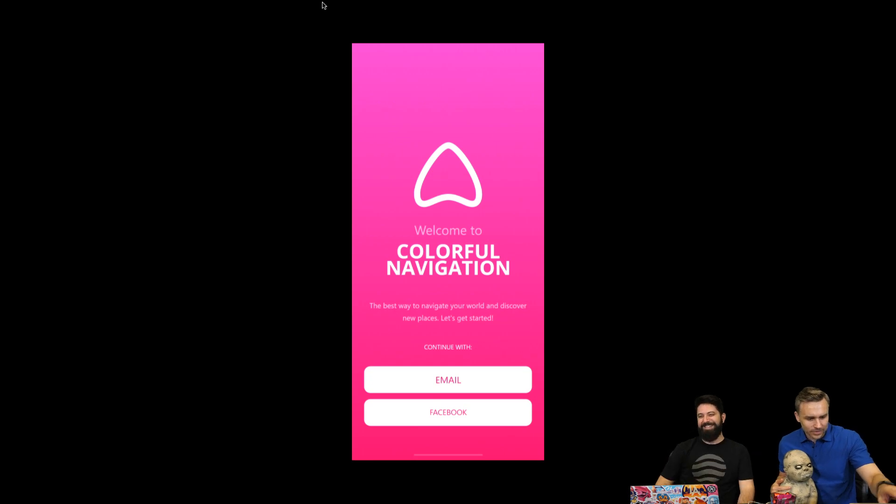
click(433, 379)
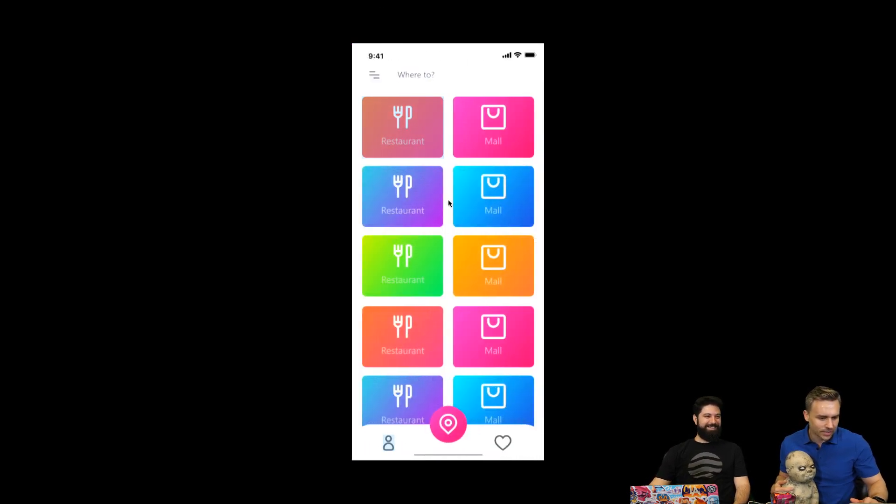
Try the prototype's flow from the first Restaurant tile through Sushi Place and its route map, starting and stopping navigation.
click(397, 126)
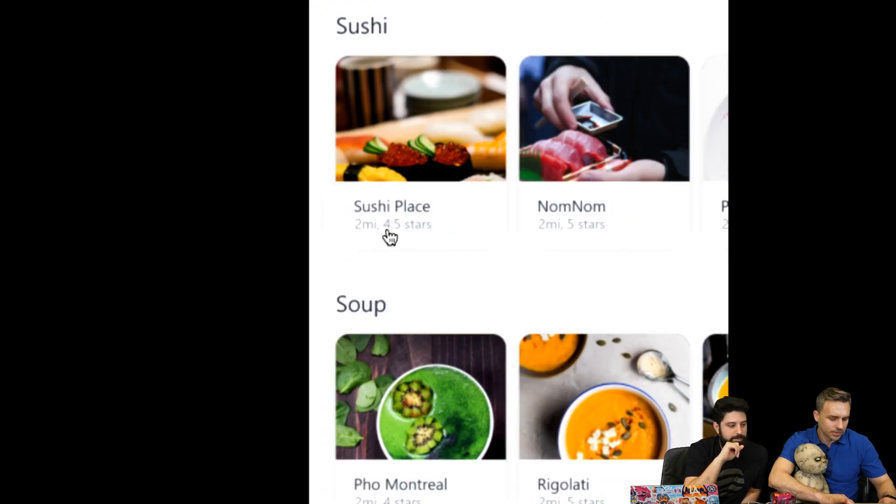
click(389, 237)
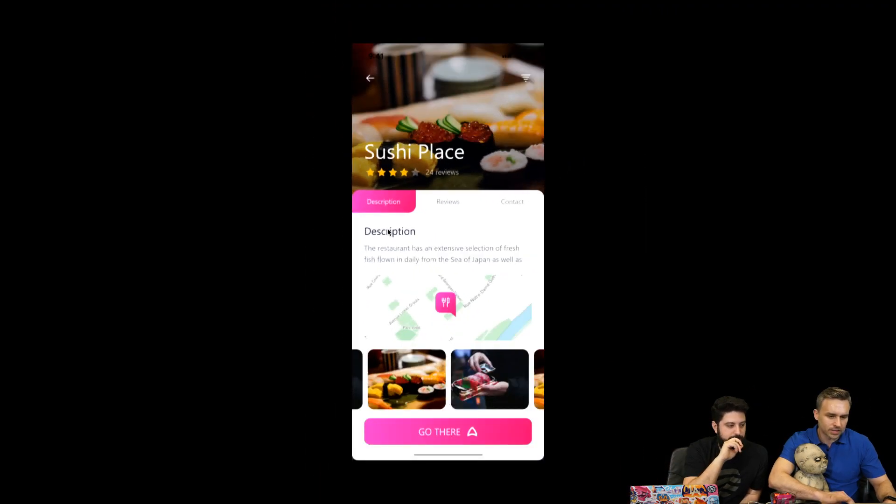
click(437, 427)
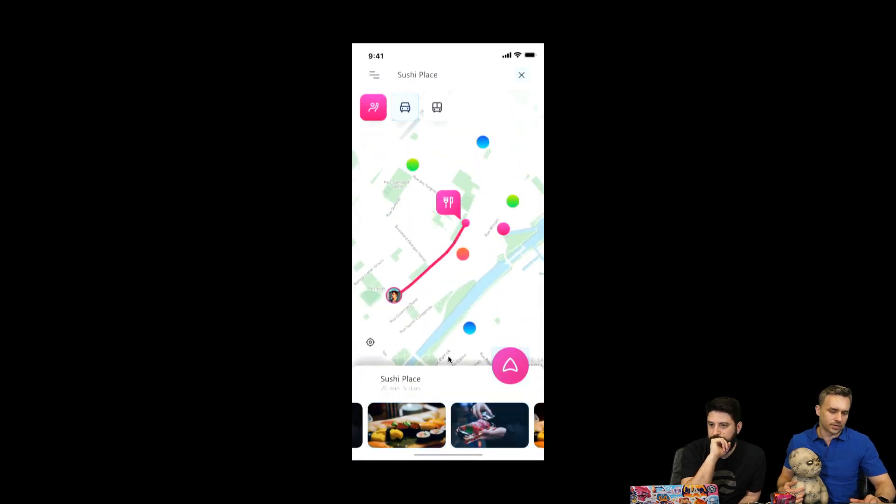
click(503, 378)
click(504, 378)
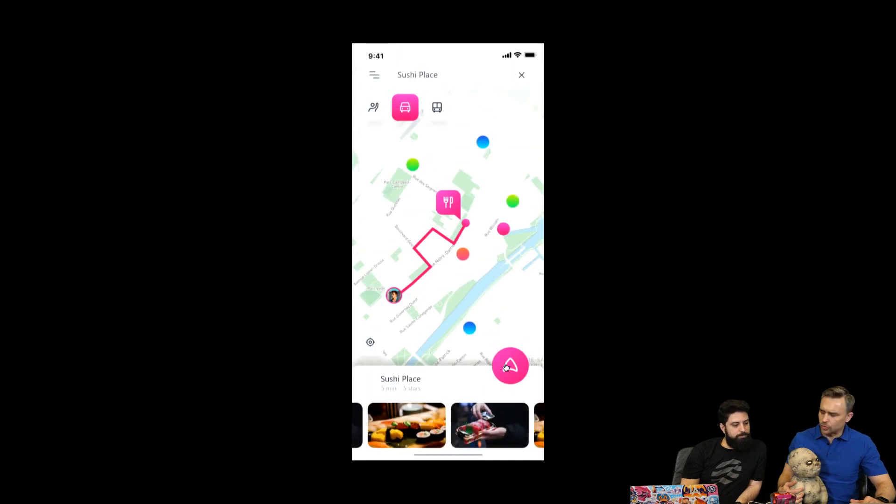
click(505, 367)
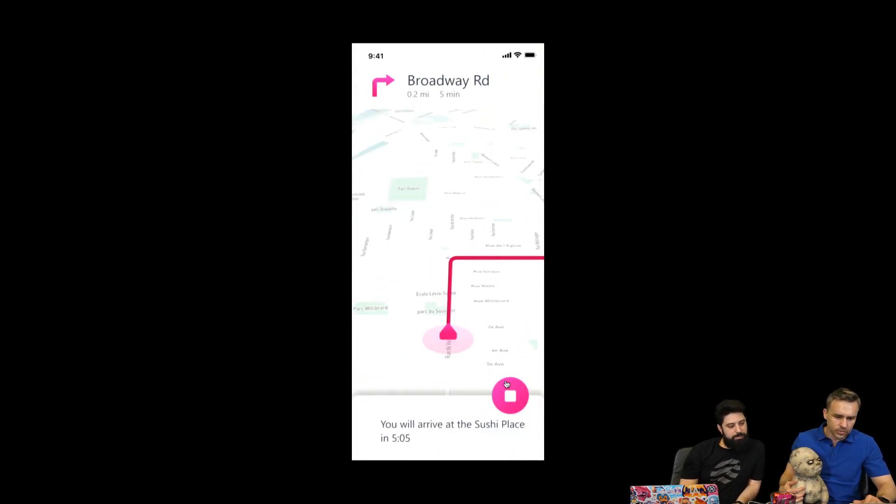
click(510, 396)
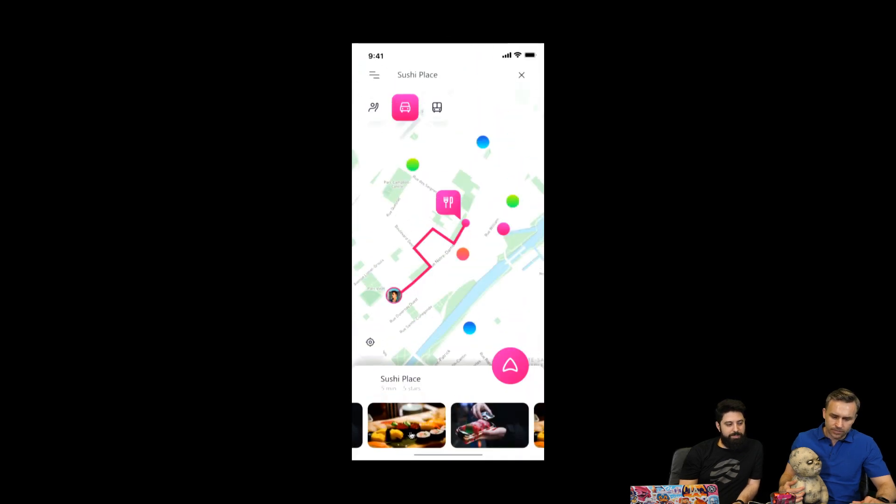
Recheck the Sushi Place page and its car route, then leave full screen and page on to the welcome screen.
click(409, 432)
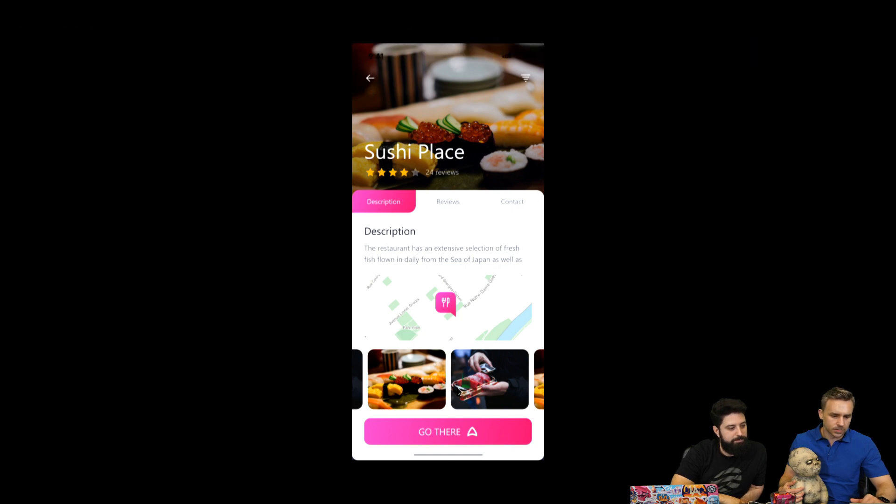
click(457, 430)
click(373, 80)
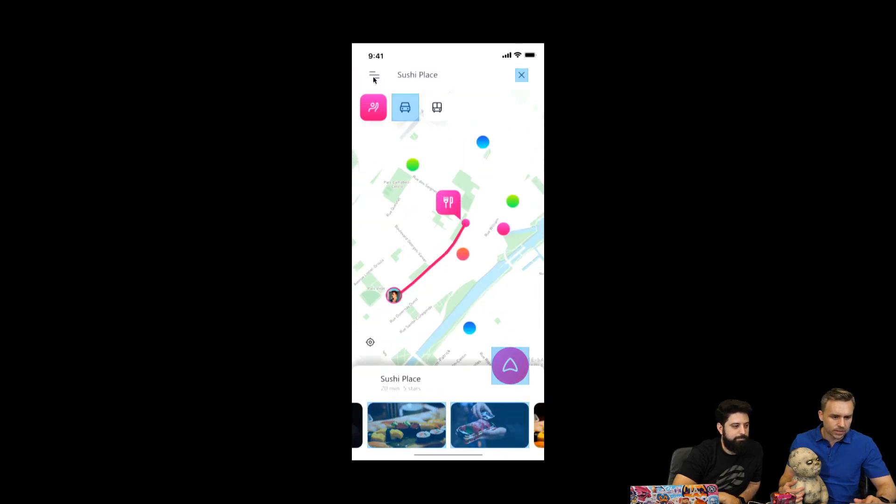
click(402, 107)
key(Escape)
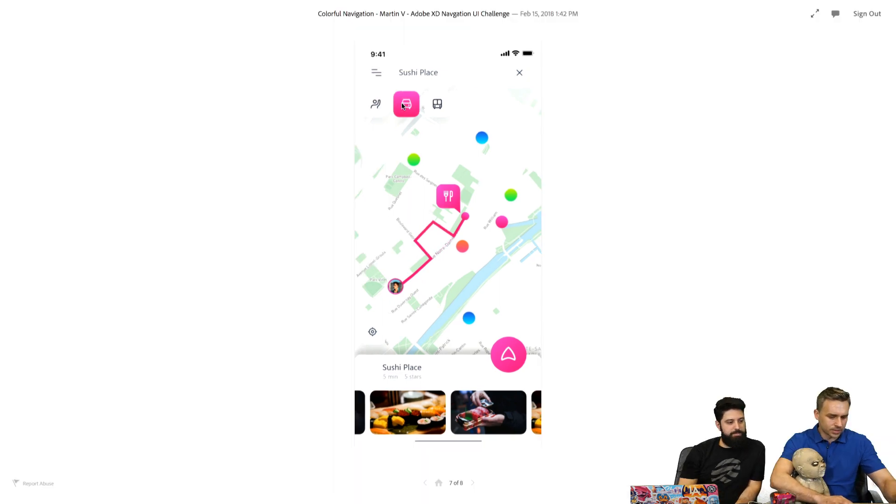
click(472, 484)
click(473, 484)
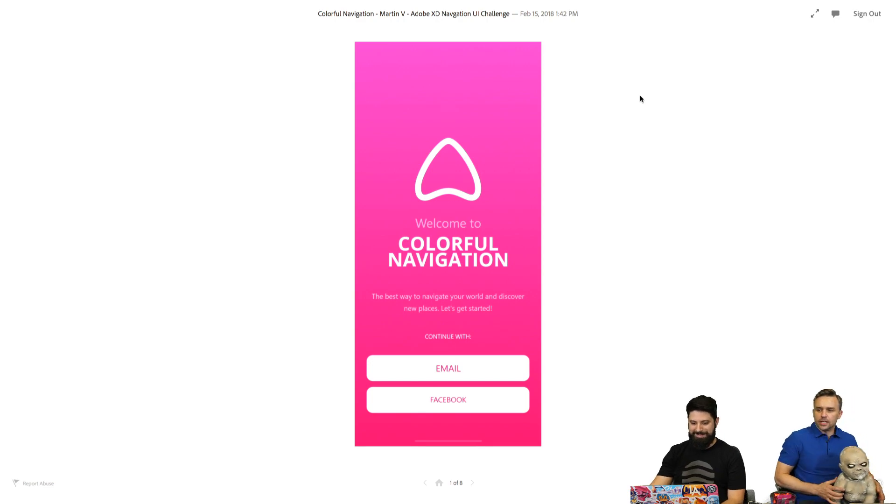
Switch to the DisneyLiveStream document in Adobe XD and duplicate the Fav Shows – 1 artboard beside the original.
key(super+Tab)
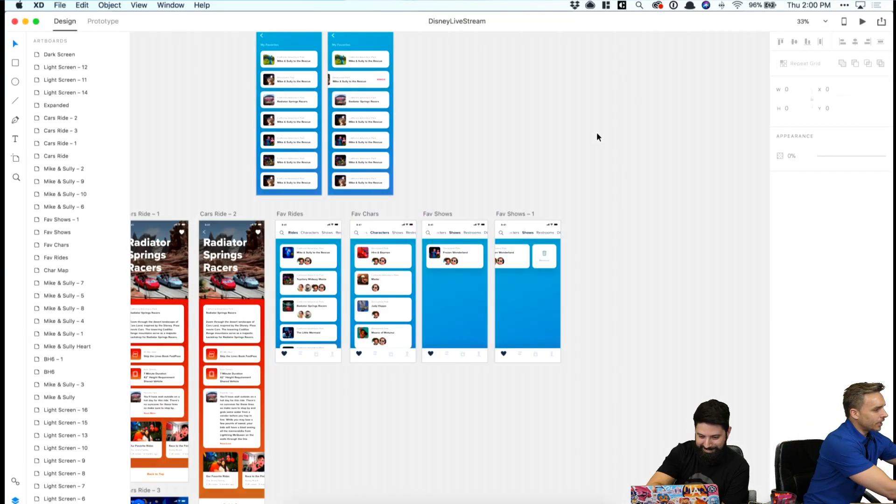
scroll(597, 136, left, 5)
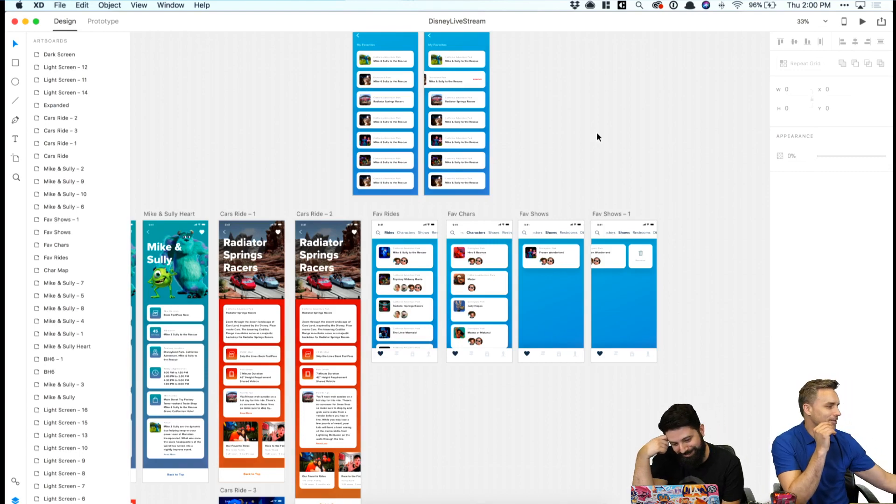
key(super+equal)
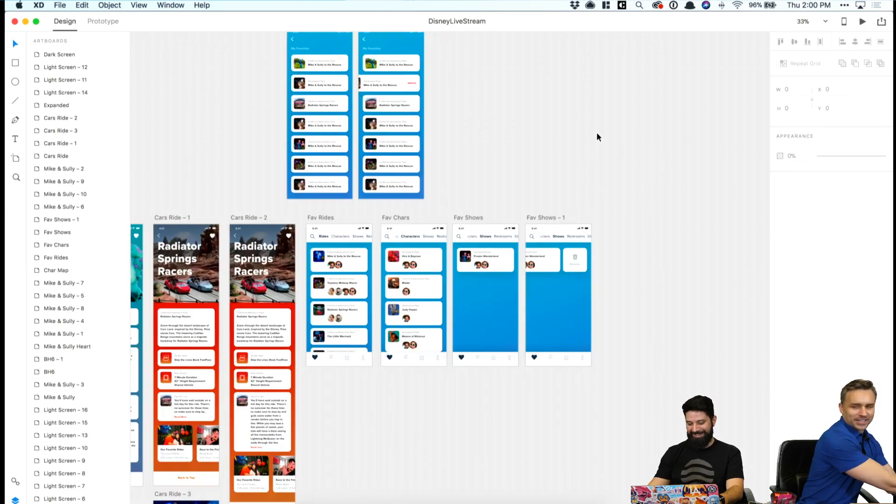
key(super+equal)
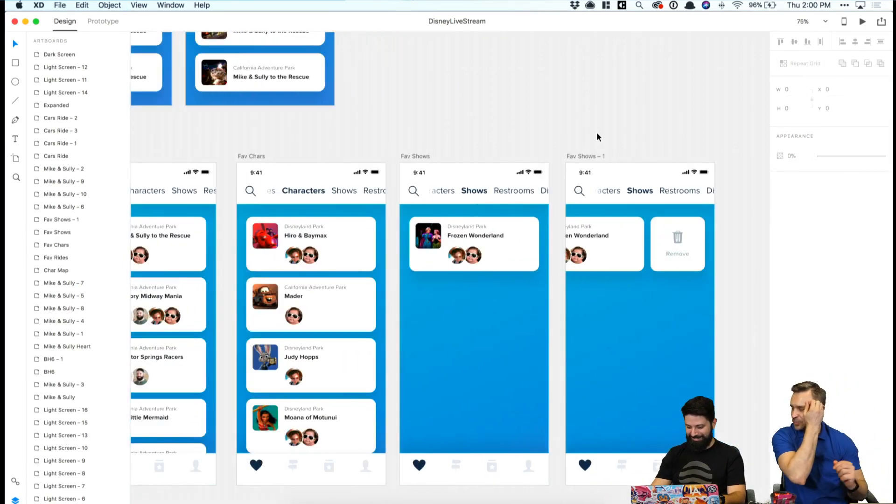
click(581, 154)
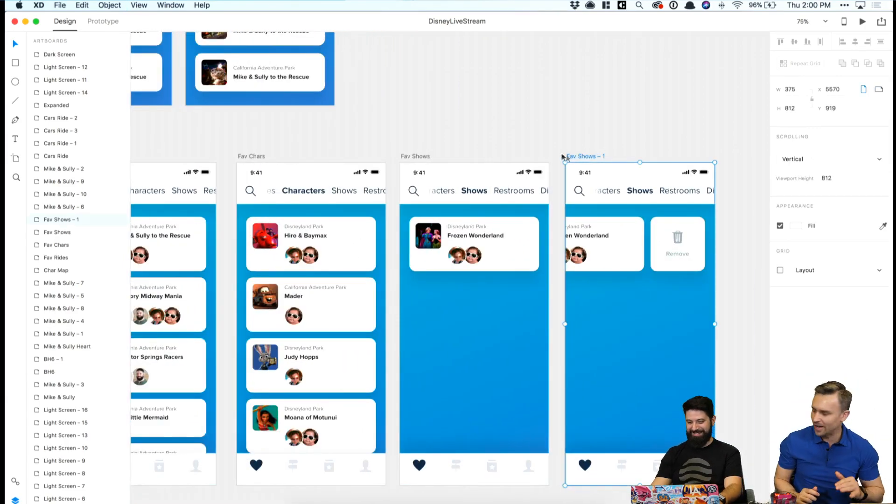
scroll(559, 152, right, 5)
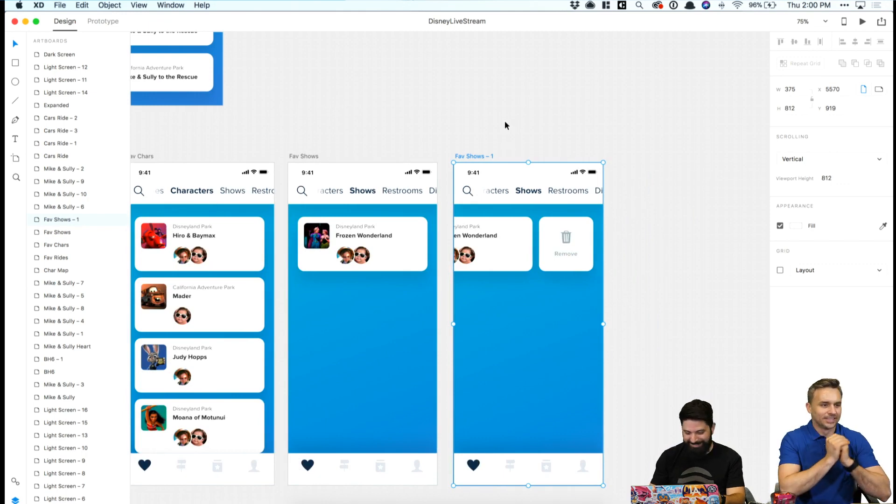
scroll(504, 121, right, 4)
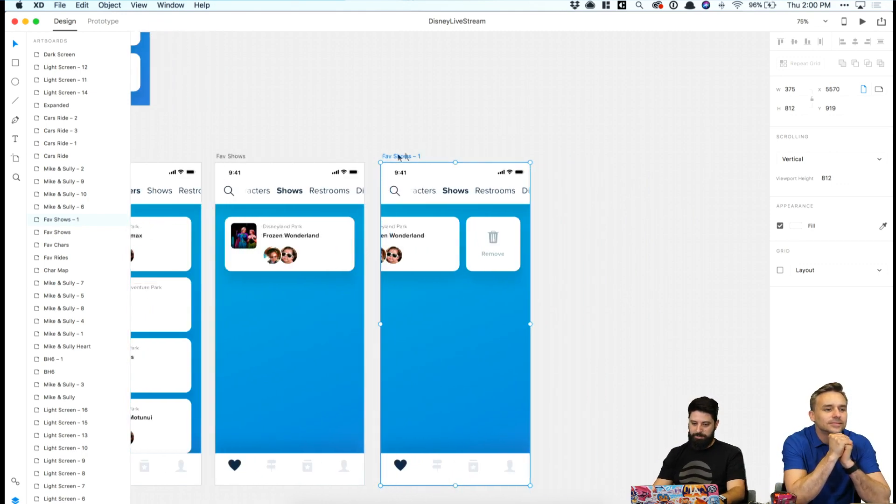
drag(400, 159, 552, 153)
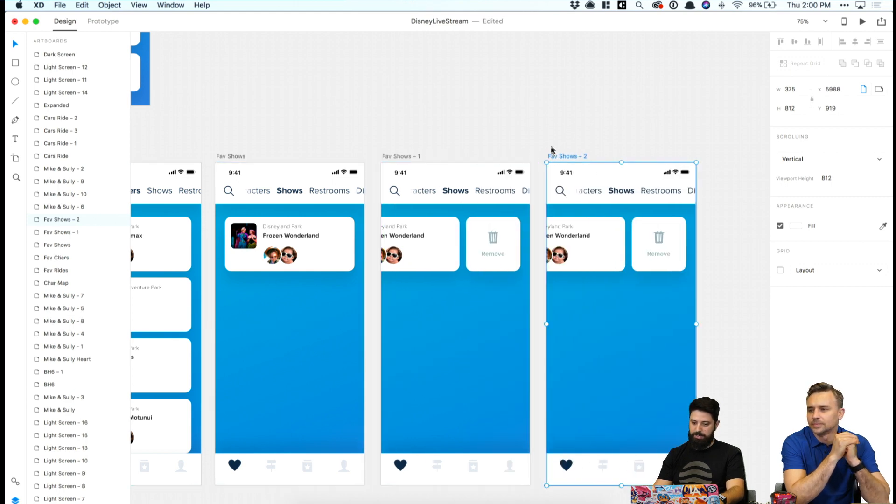
scroll(551, 144, right, 5)
click(554, 141)
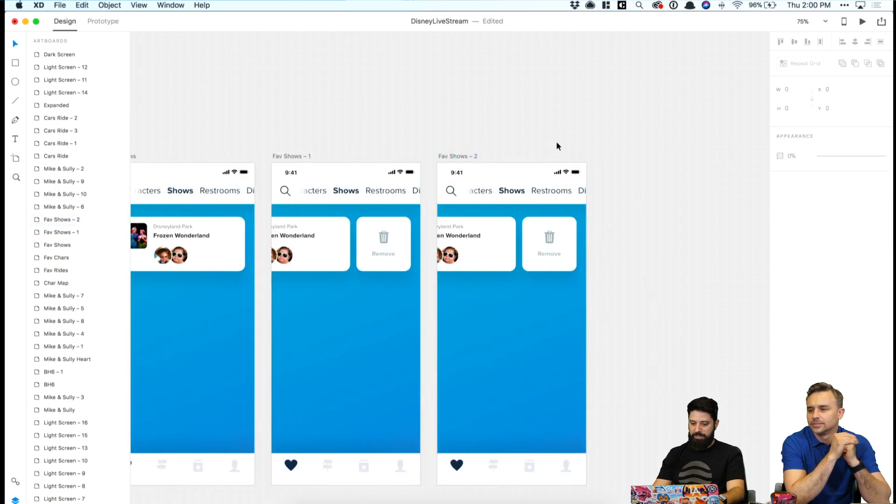
Delete the swiped card, Remove tile, search icon, category labels, header bar and status bar from the Fav Shows – 2 artboard.
click(481, 239)
key(Delete)
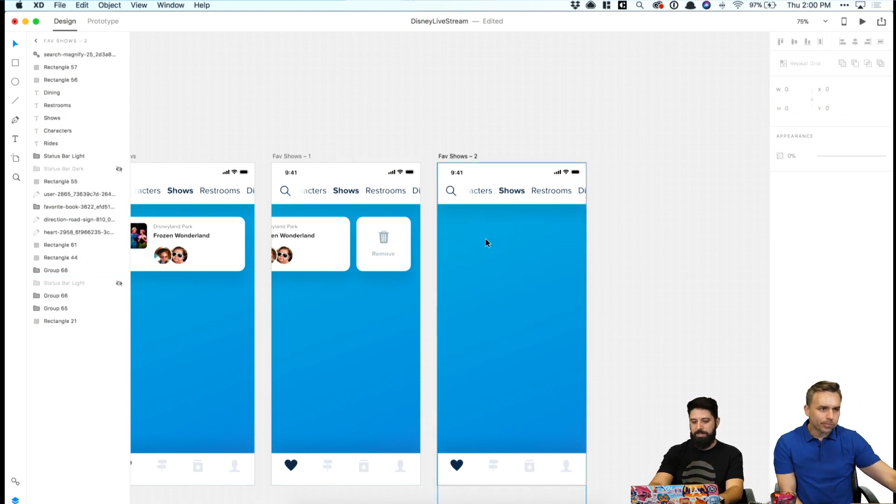
click(512, 195)
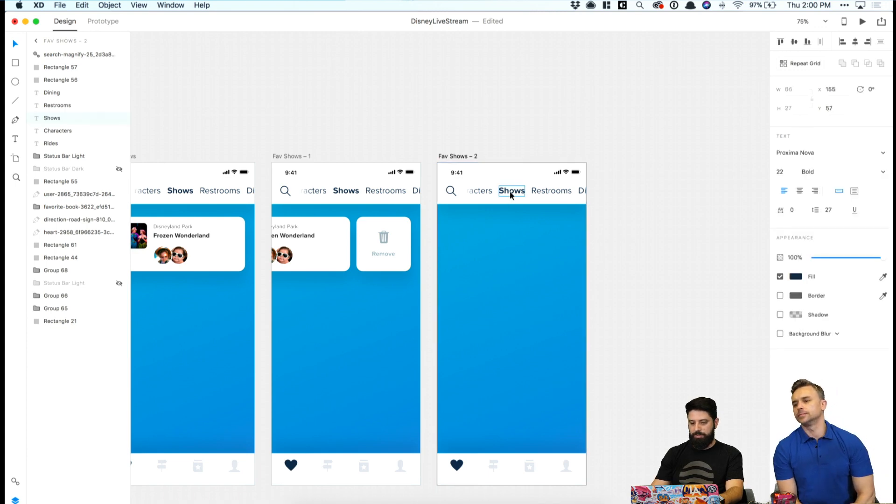
shift+click(482, 191)
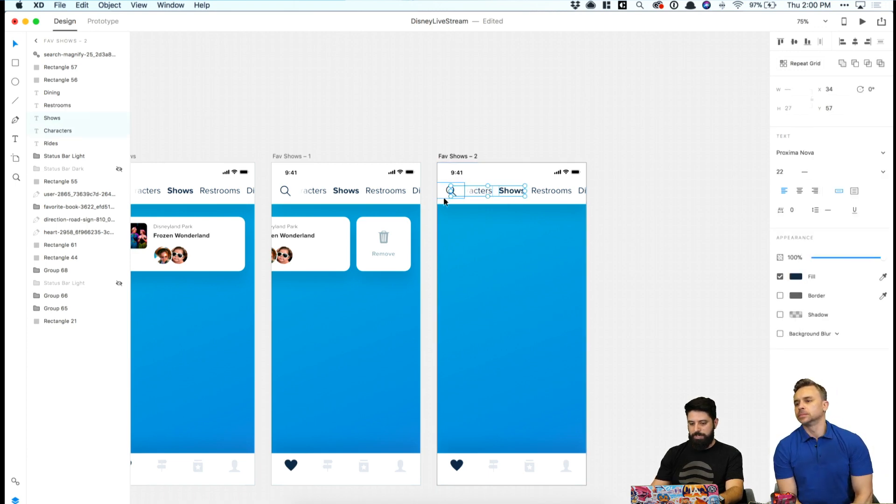
click(444, 198)
drag(648, 231, 446, 181)
key(Delete)
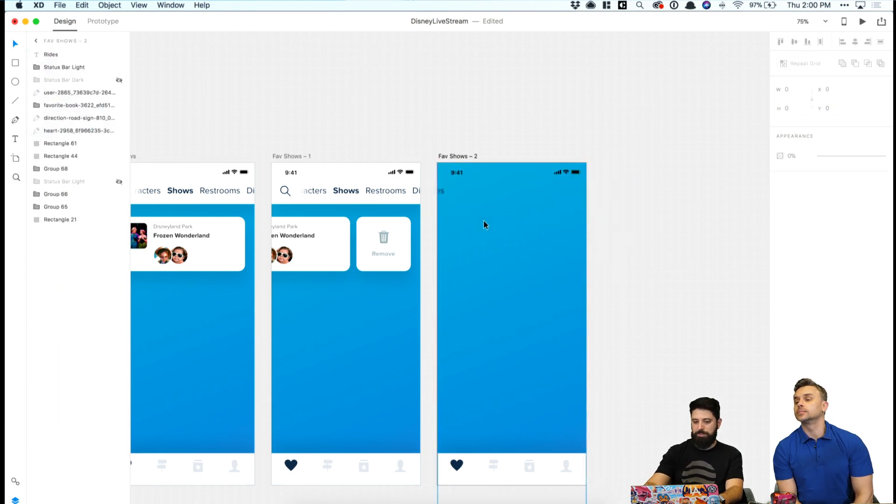
click(442, 192)
key(Delete)
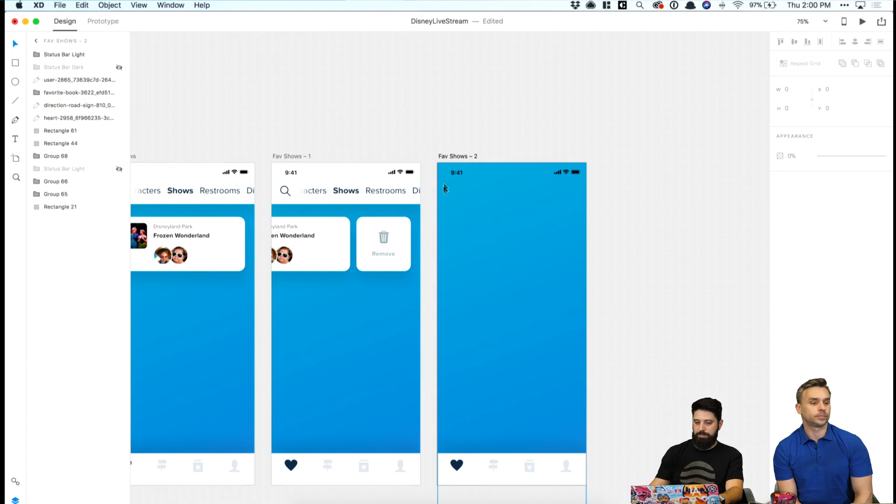
click(456, 175)
key(Delete)
Copy the white status bar from the Mike & Sully artboard onto Fav Shows – 2.
key(super+minus)
scroll(456, 172, up, 10)
click(512, 209)
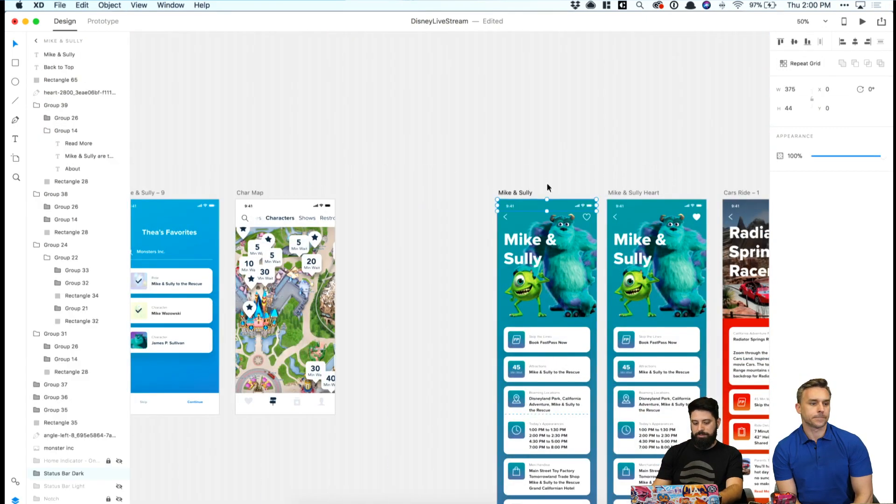
scroll(547, 184, right, 15)
key(super+v)
click(551, 168)
scroll(551, 166, right, 5)
scroll(551, 166, up, 5)
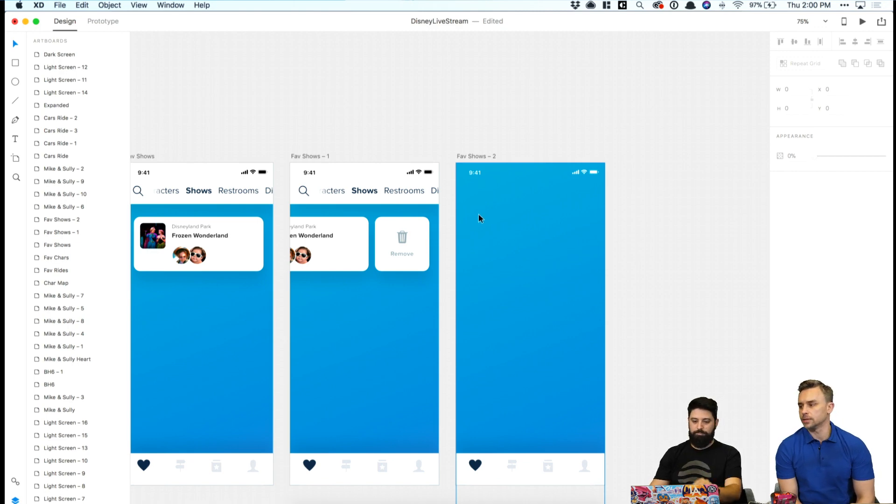
Delete the white status bar from the Fav Shows – 2 artboard.
click(472, 172)
key(Delete)
Look over the UI kits offered in the start window and in the Get UI Kits list.
key(super+n)
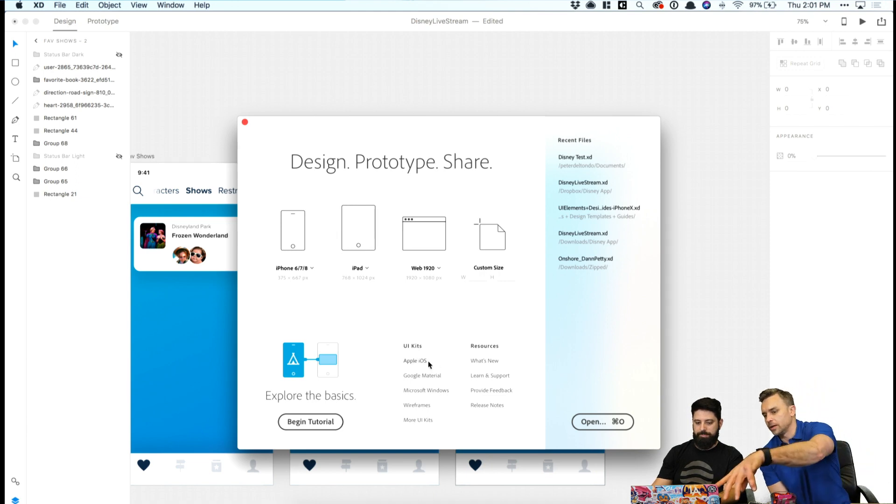
click(244, 122)
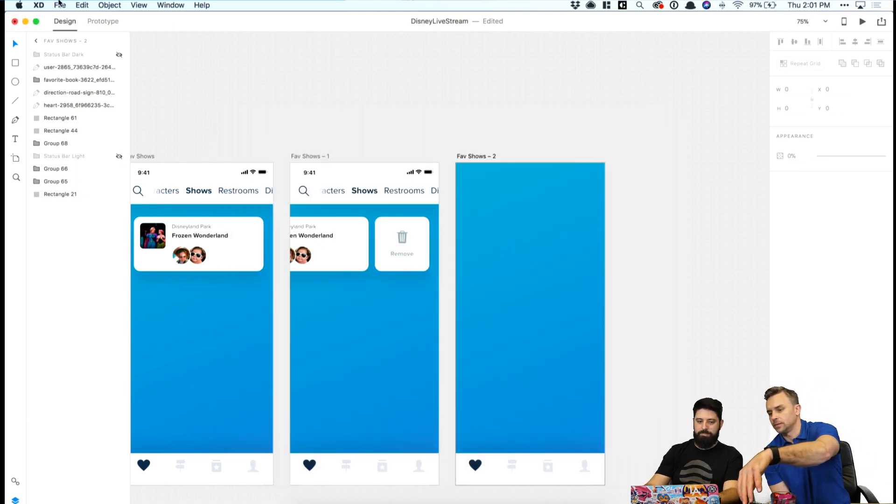
click(59, 5)
mouse_move(82, 47)
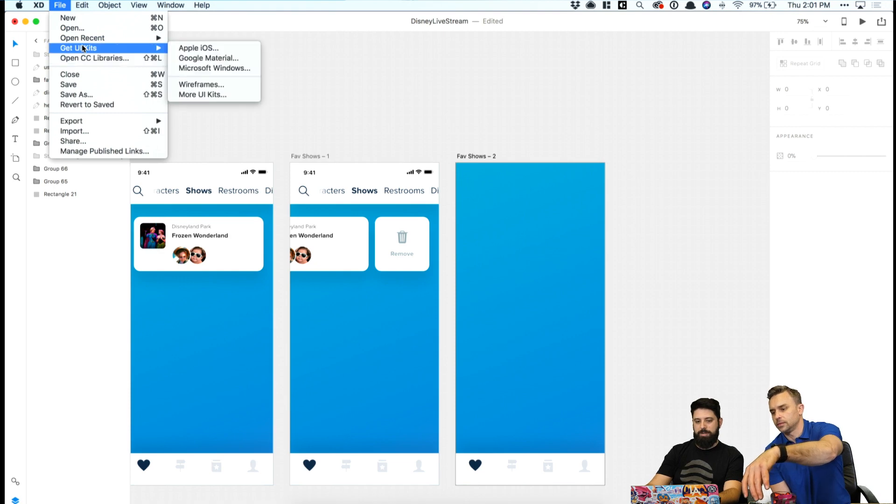
click(397, 105)
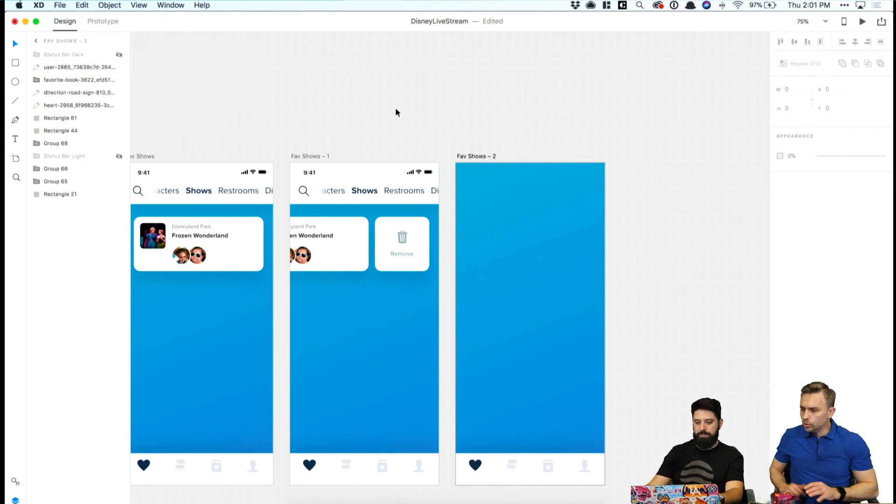
click(396, 109)
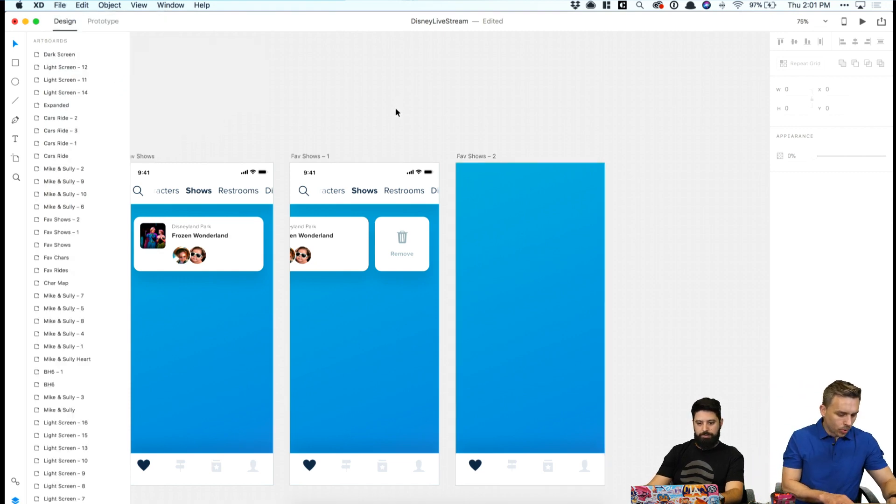
Open the More UI Kits page in the browser and browse the kits from Smartwatch to Dashboard, then return to the DisneyLiveStream document.
click(60, 5)
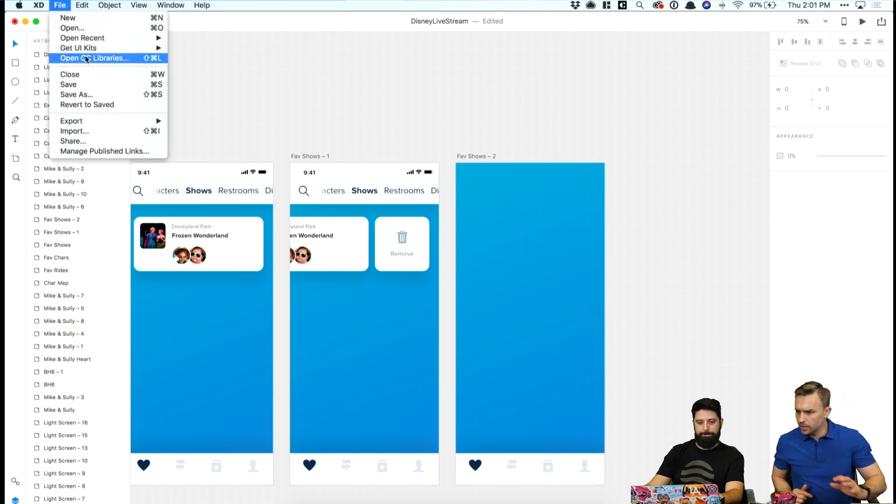
mouse_move(117, 48)
click(203, 94)
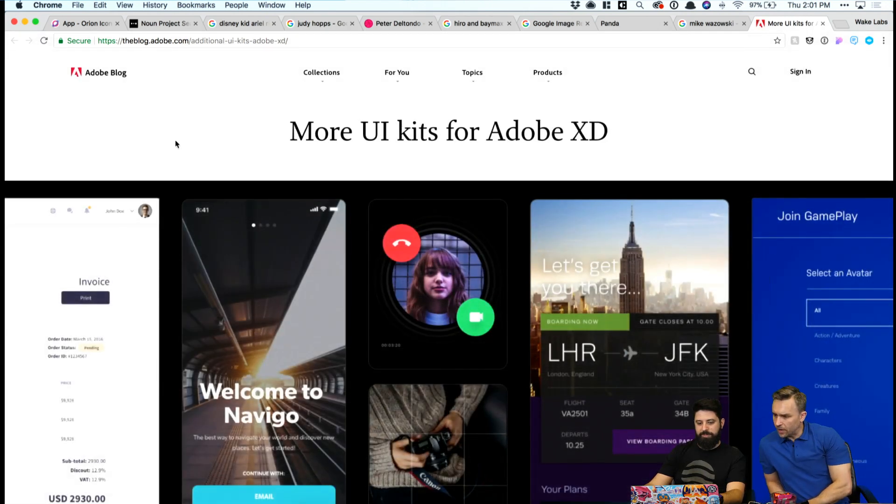
scroll(175, 144, down, 10)
scroll(175, 144, down, 5)
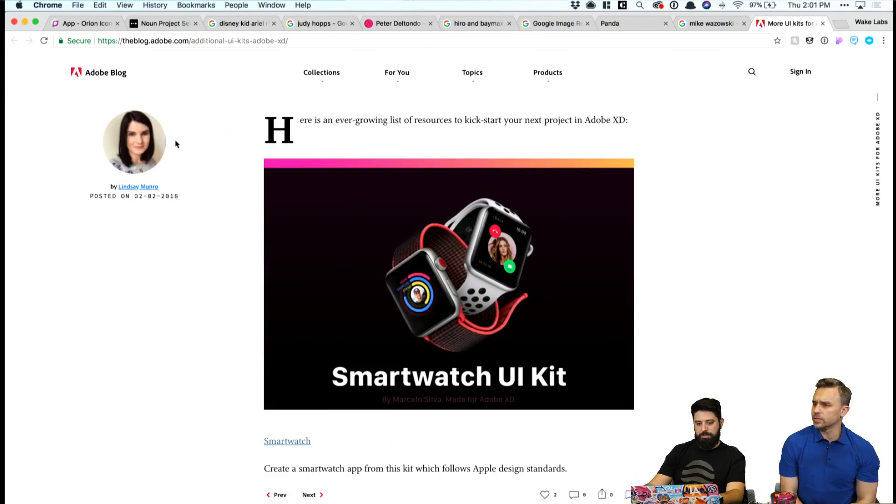
scroll(175, 143, down, 10)
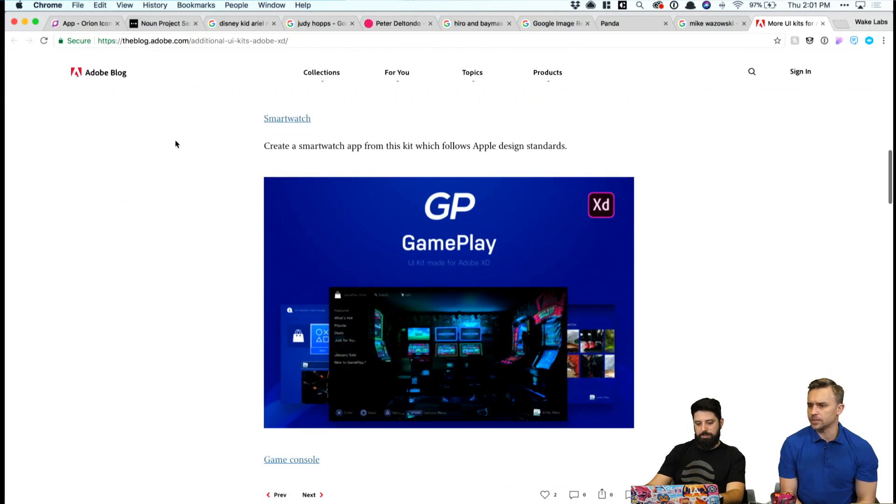
scroll(175, 144, down, 2)
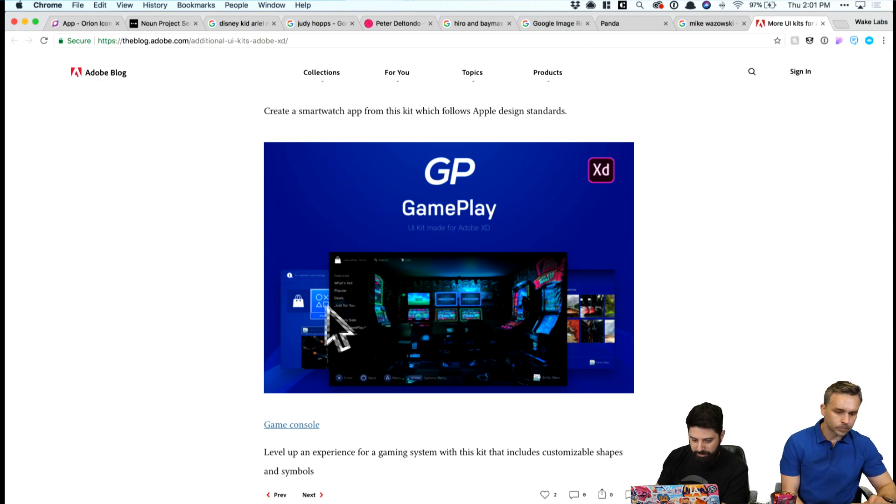
scroll(314, 341, down, 3)
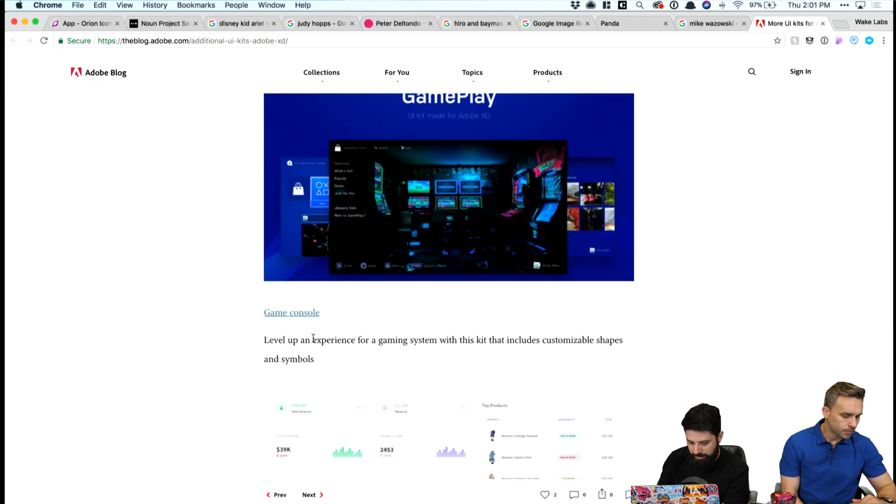
scroll(314, 341, down, 5)
click(25, 22)
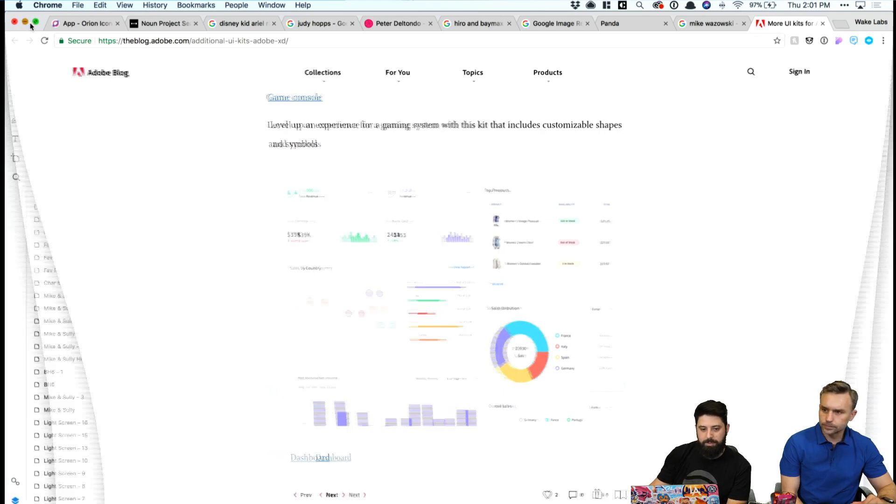
click(418, 146)
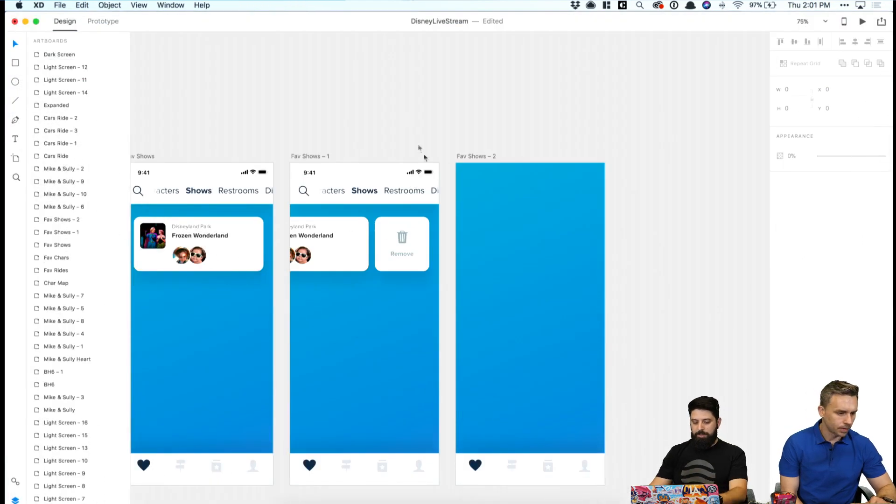
Undo the edits on Fav Shows – 2 back to the point before its header bar, search icon and category labels were deleted.
click(304, 190)
key(super+z)
key(super+z)
key(super+z)
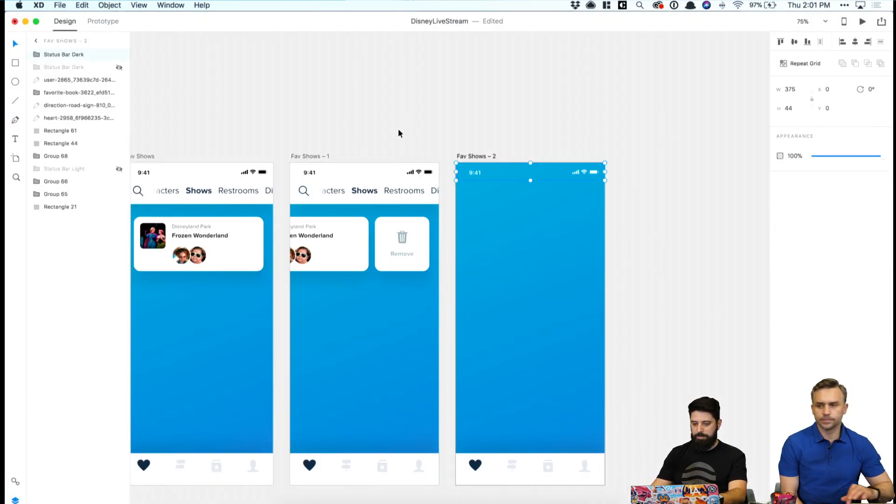
key(super+z)
click(516, 130)
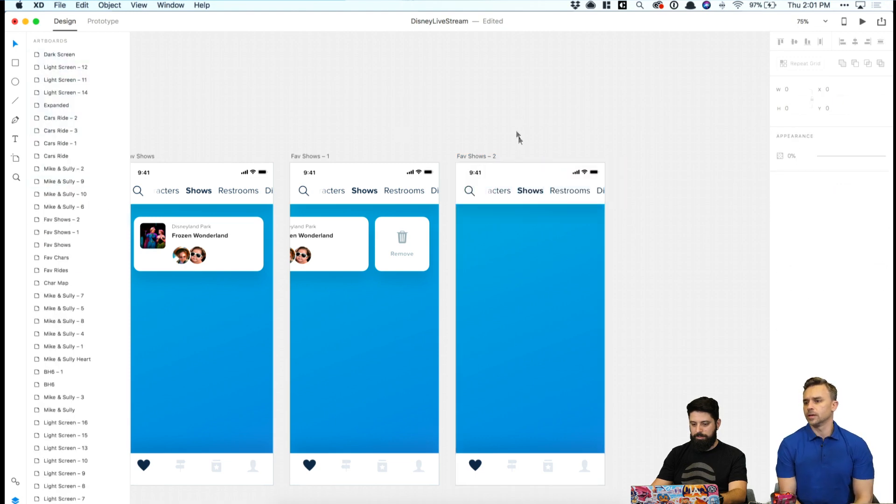
Delete the Shows, Restrooms, Dining and Characters category labels from the Fav Shows – 2 header, keeping the search icon.
click(502, 192)
shift+click(530, 190)
shift+click(567, 189)
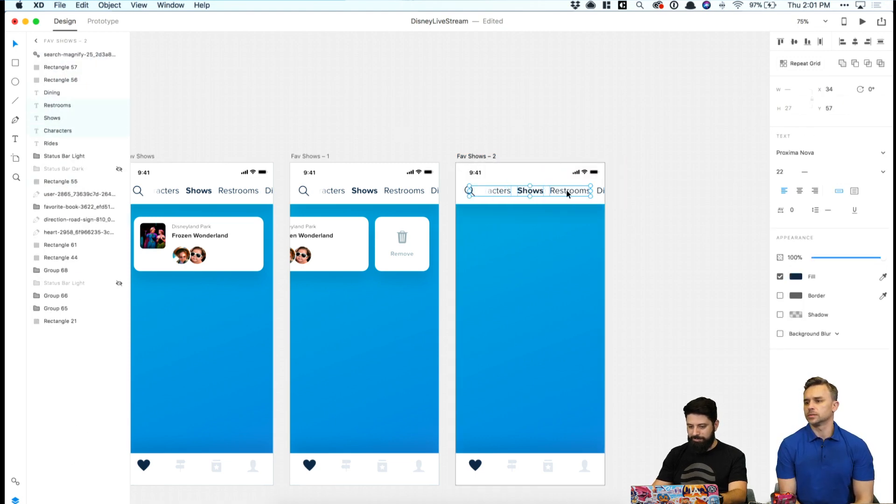
shift+click(503, 188)
key(Delete)
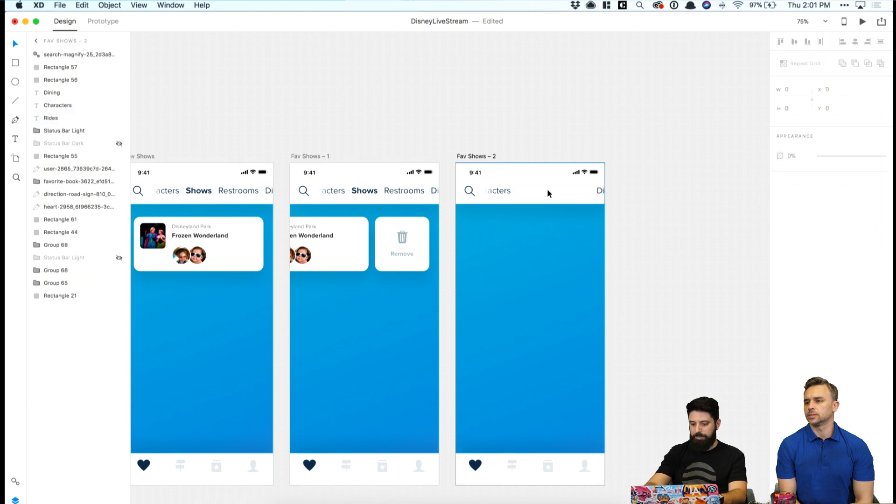
click(604, 192)
key(Delete)
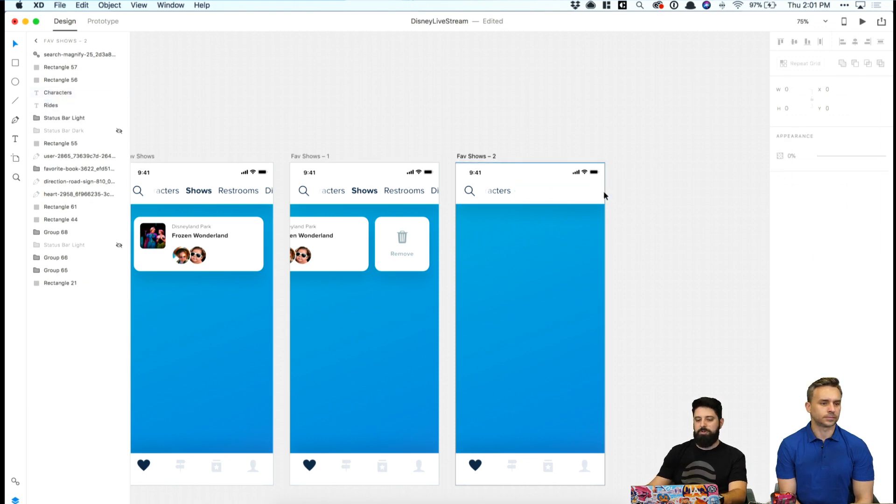
click(505, 193)
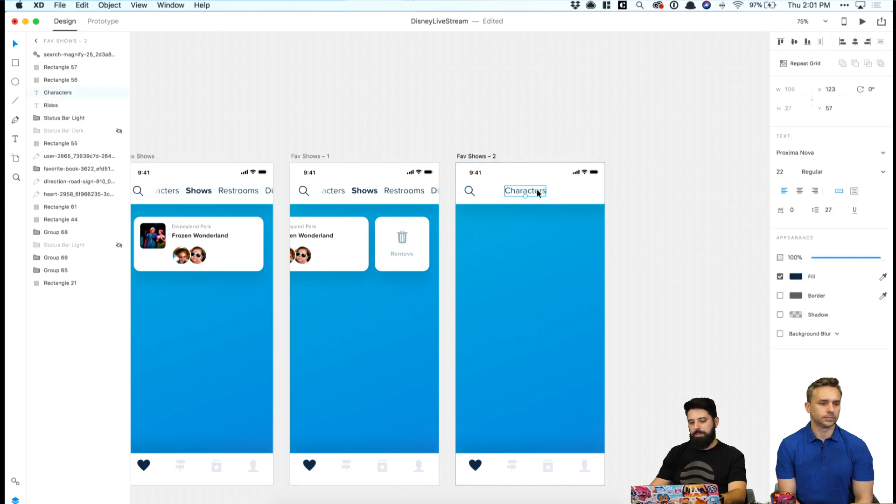
key(Delete)
click(521, 122)
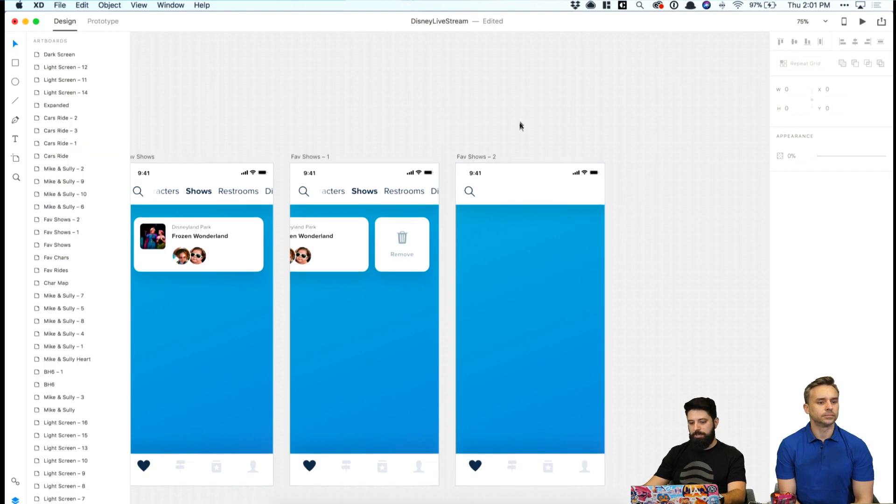
Copy the Parents Tips card from the Cars Ride – 1 artboard onto Fav Shows – 2.
scroll(493, 189, left, 10)
scroll(493, 189, left, 15)
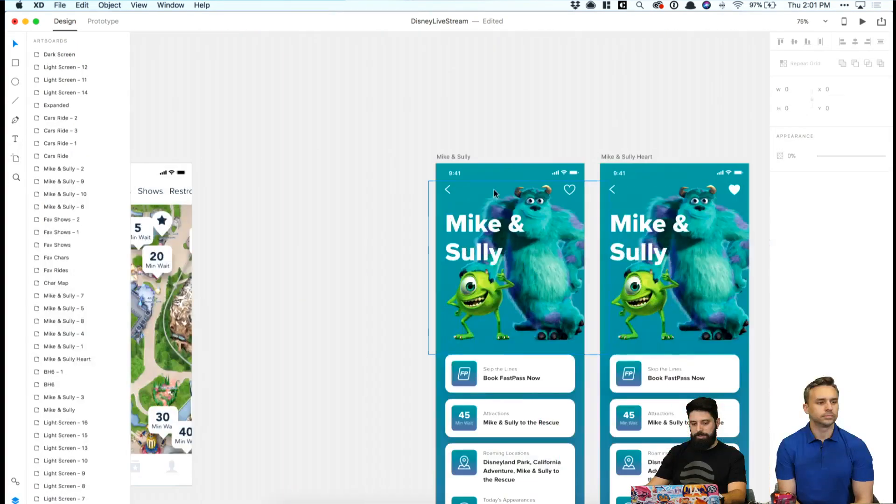
scroll(493, 188, down, 10)
scroll(493, 188, down, 3)
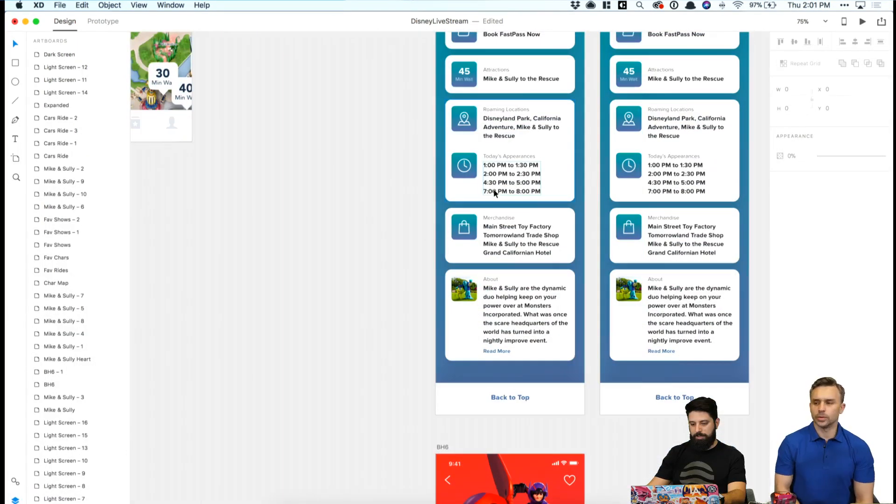
scroll(493, 188, right, 10)
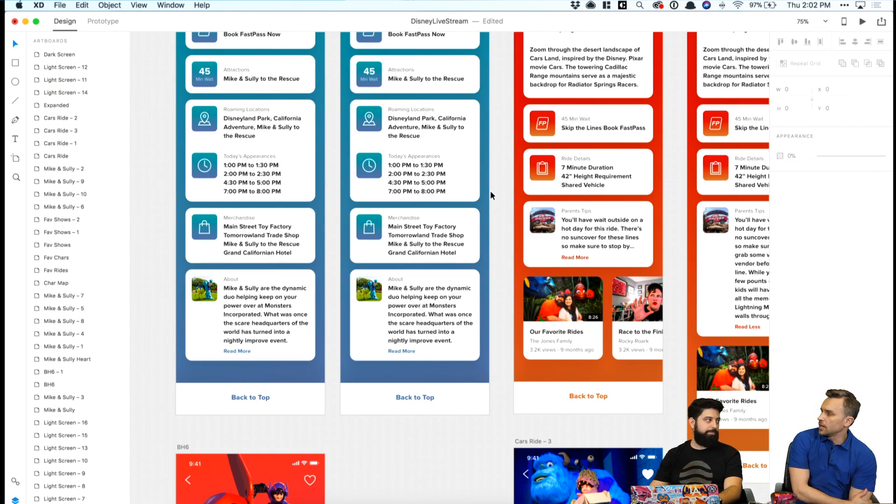
scroll(502, 215, up, 4)
scroll(502, 216, up, 3)
scroll(500, 212, right, 3)
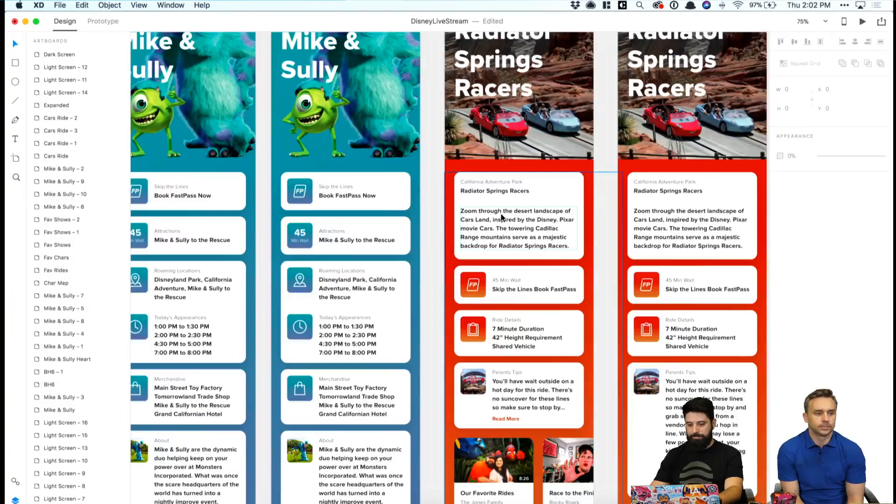
scroll(502, 215, right, 1)
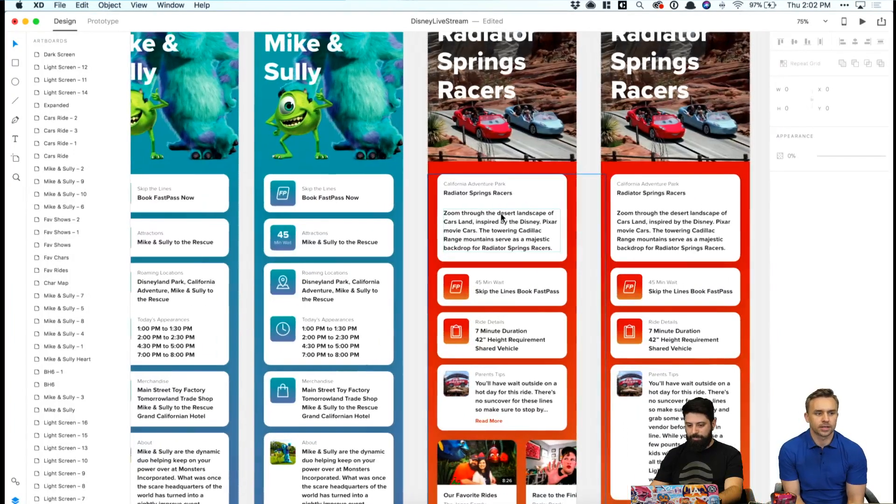
click(453, 386)
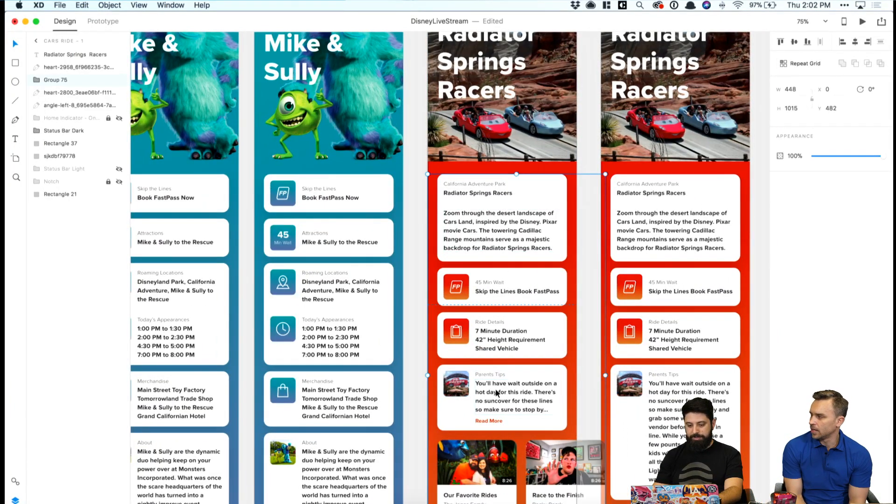
double_click(543, 375)
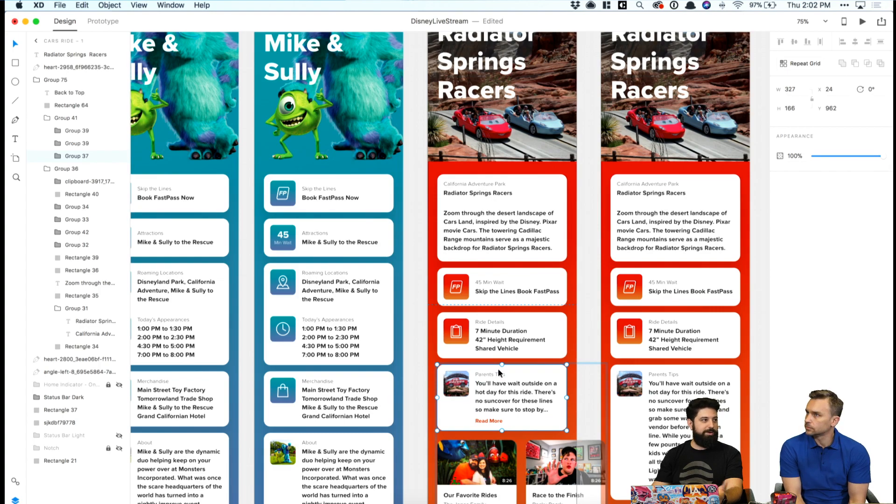
key(super+c)
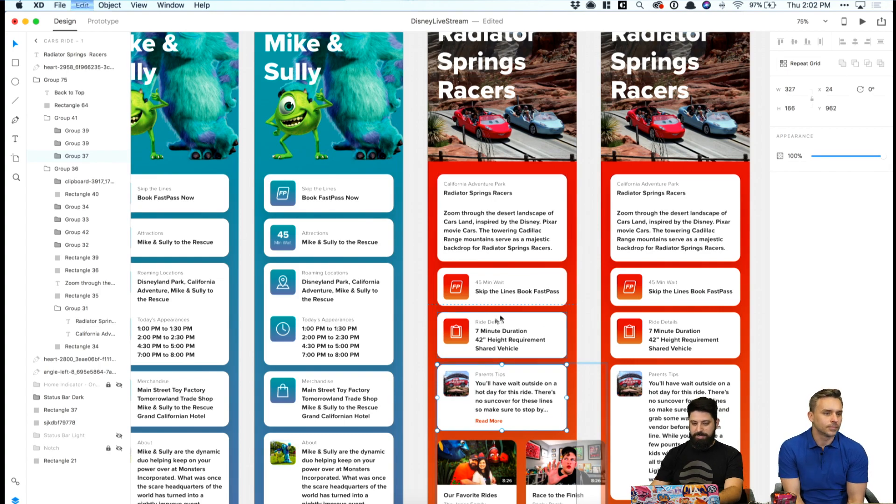
scroll(449, 354, up, 15)
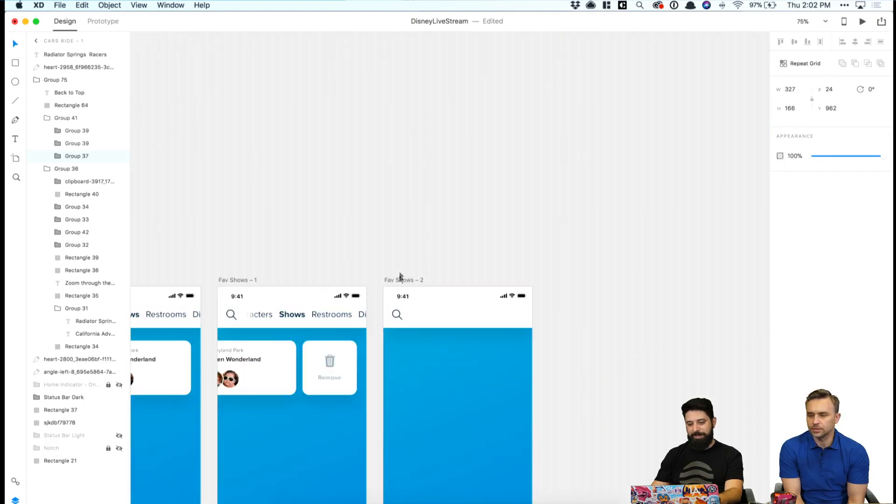
click(403, 281)
key(super+v)
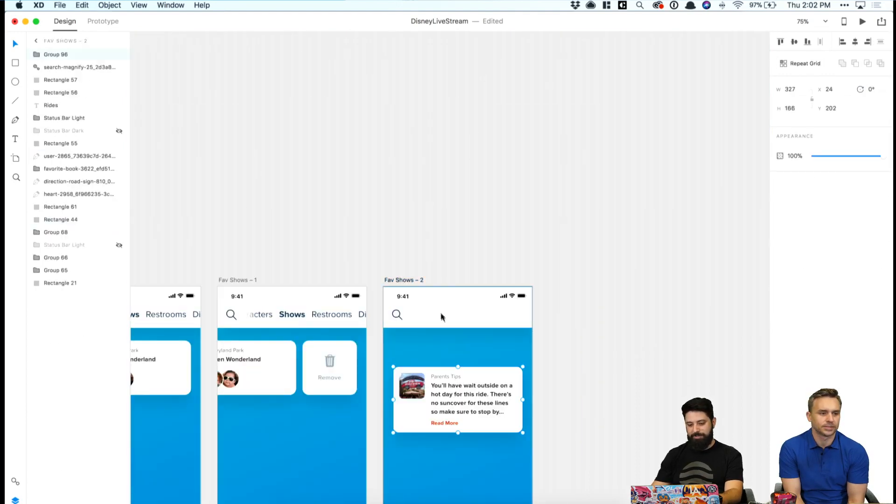
Align the top of the pasted Parents Tips card with the swiped card on Fav Shows – 1.
click(352, 346)
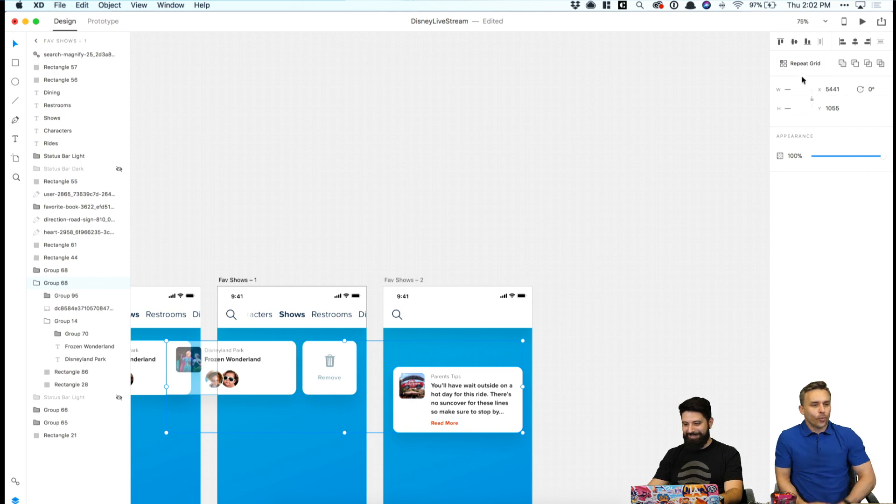
click(780, 42)
click(627, 168)
scroll(626, 168, down, 5)
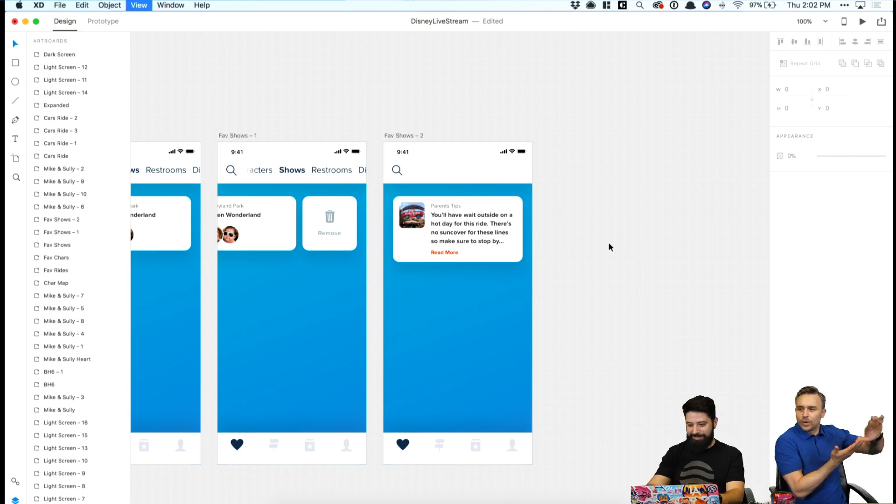
Change the pasted card's Parents Tips label to "Time Savers" and its body text to "Disney Magic Hour".
key(super+1)
double_click(447, 182)
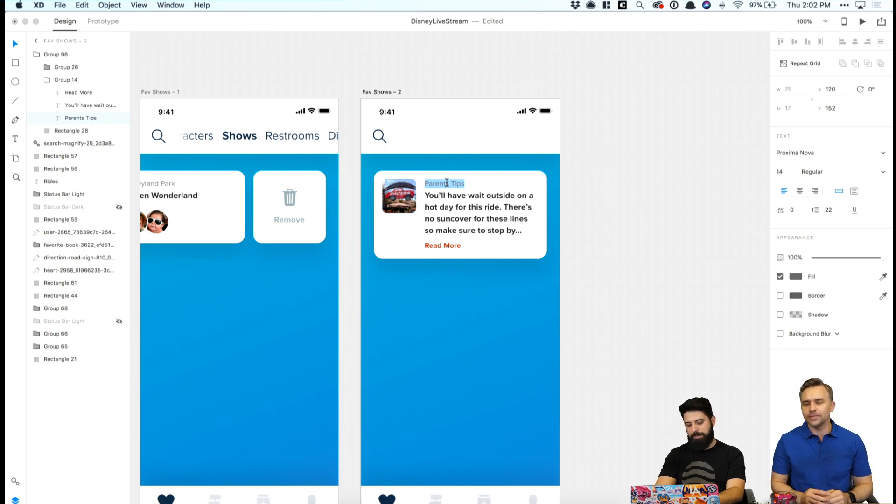
text(Magic Hour)
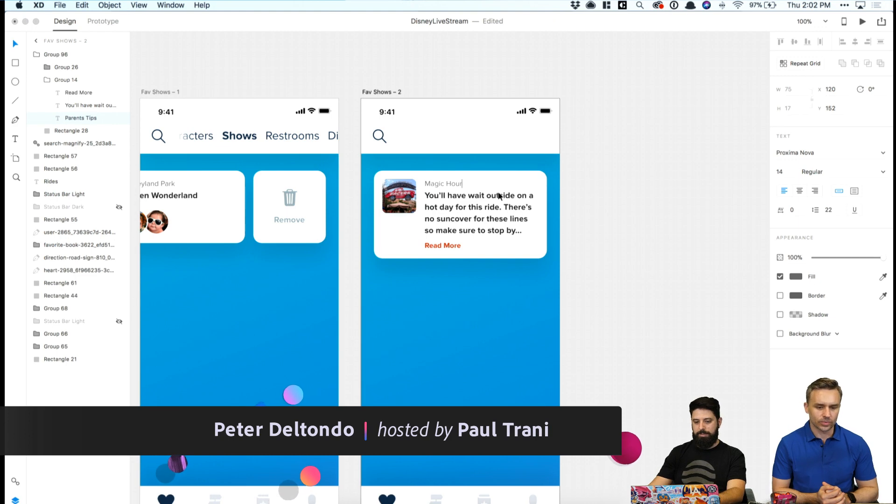
key(Escape)
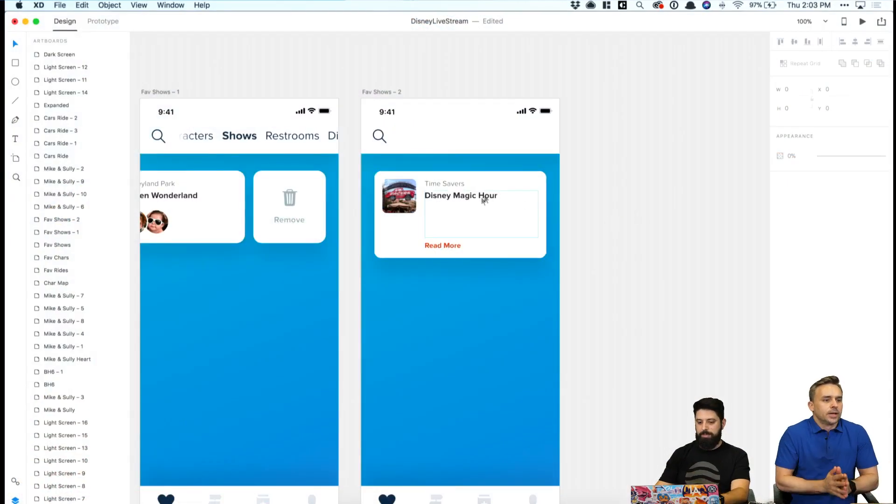
Delete the Read More link from the Time Savers card and align the thumbnail and text group to their vertical middles.
click(479, 203)
scroll(493, 206, left, 3)
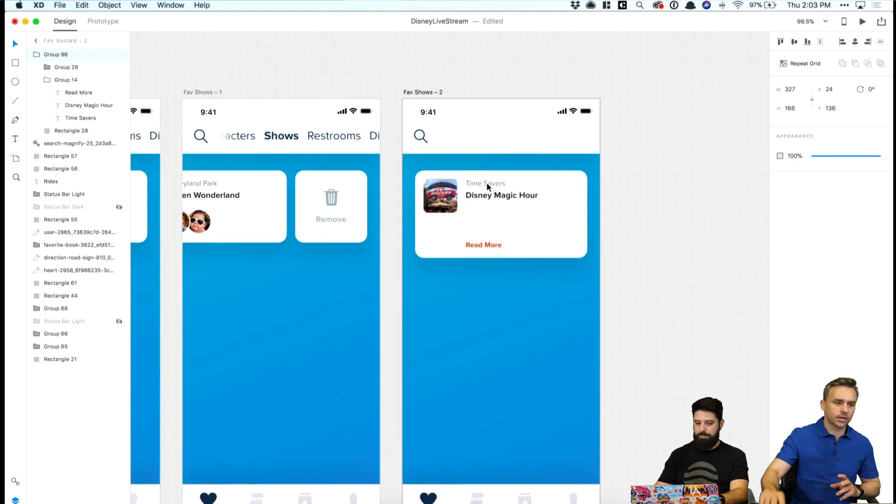
scroll(490, 185, left, 1)
click(654, 195)
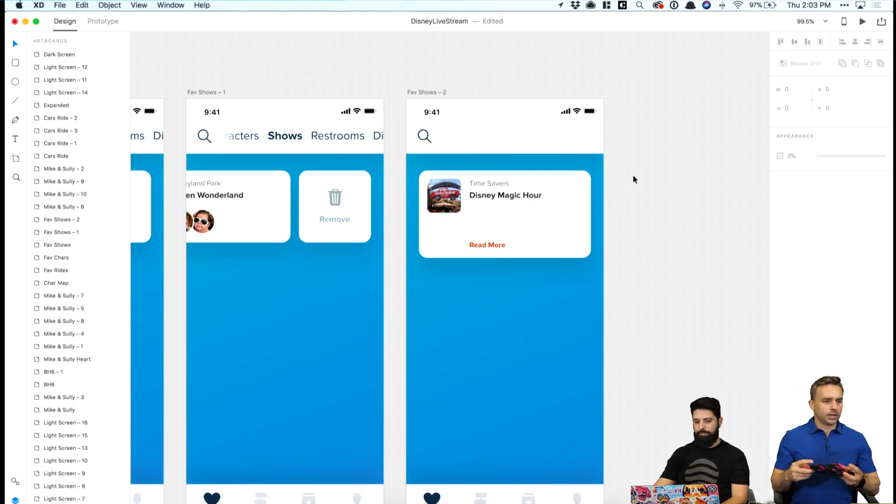
double_click(495, 245)
key(Delete)
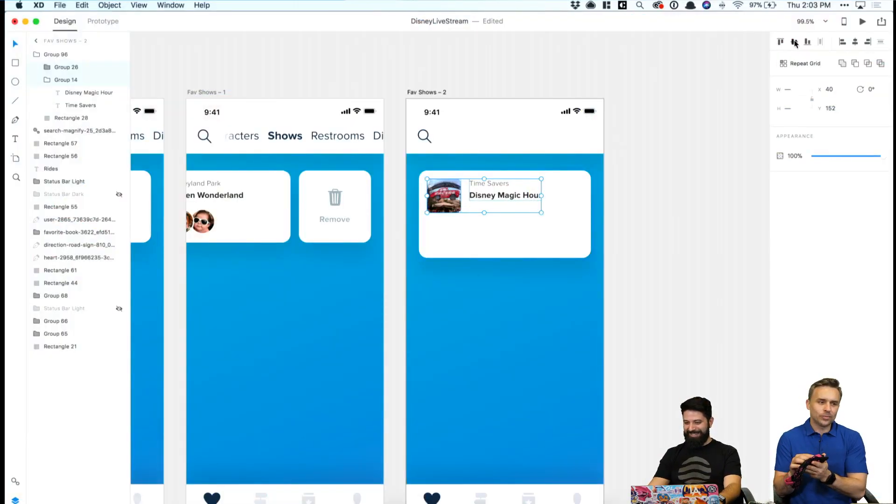
click(795, 42)
click(645, 208)
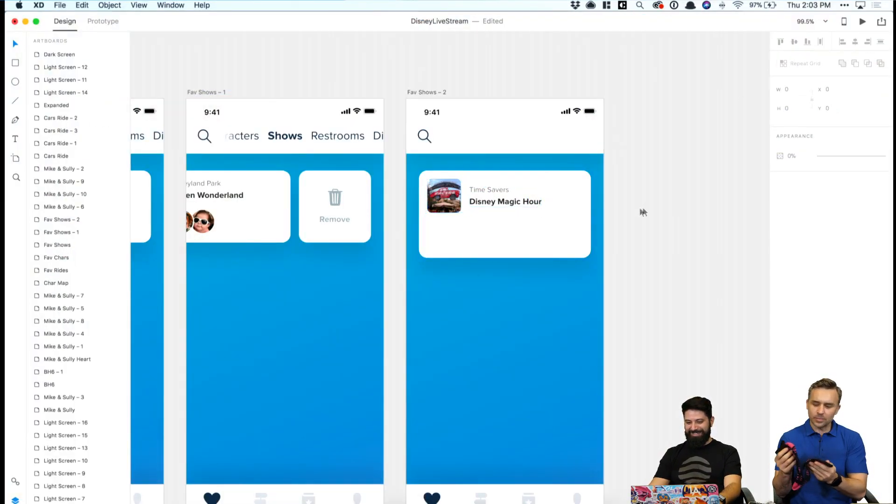
Shrink the white background of the Disney Magic Hour card on Fav Shows – 2 to a height of 96.
click(455, 239)
drag(505, 257, 505, 219)
click(789, 108)
text(95)
key(Return)
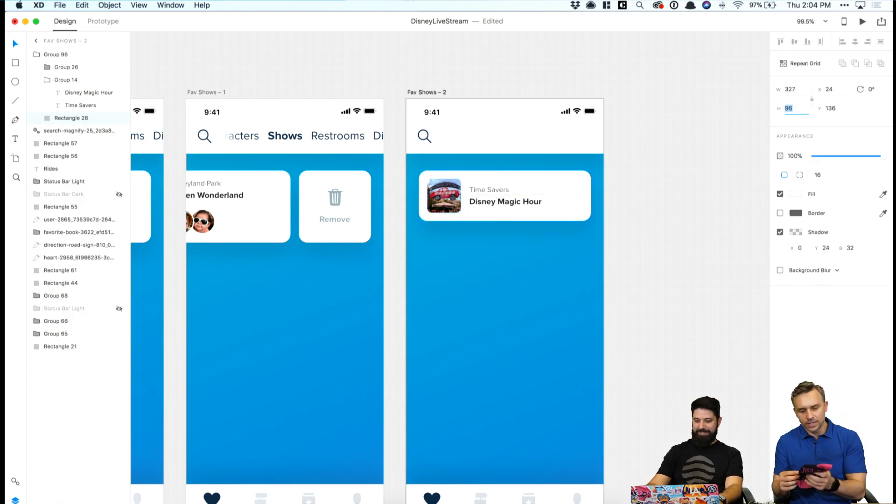
click(673, 180)
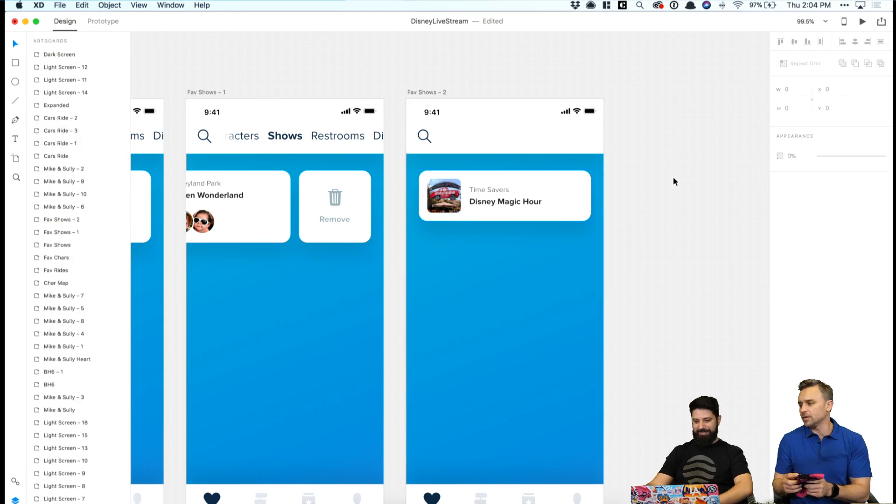
Shorten the card's bold title to "Magic Hour".
double_click(498, 202)
double_click(499, 202)
drag(499, 202, 447, 201)
key(BackSpace)
key(Escape)
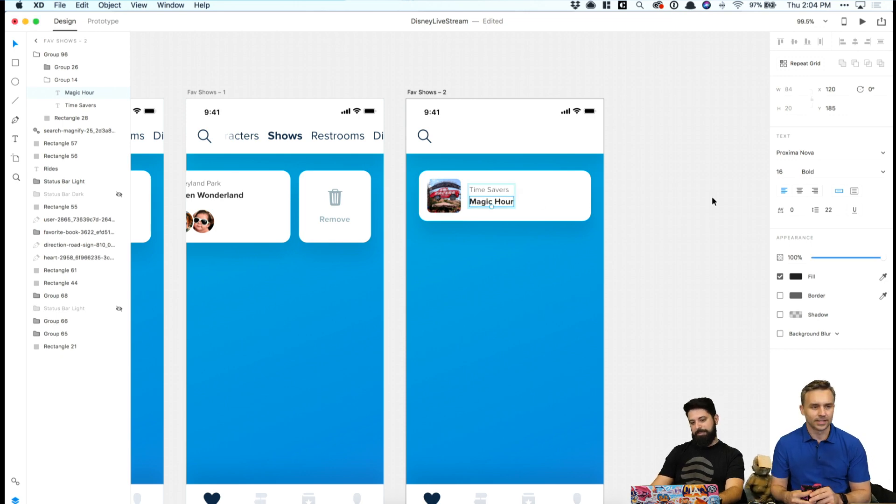
Change the card's small grey label from "Time Savers" to "Magic Hour".
click(489, 189)
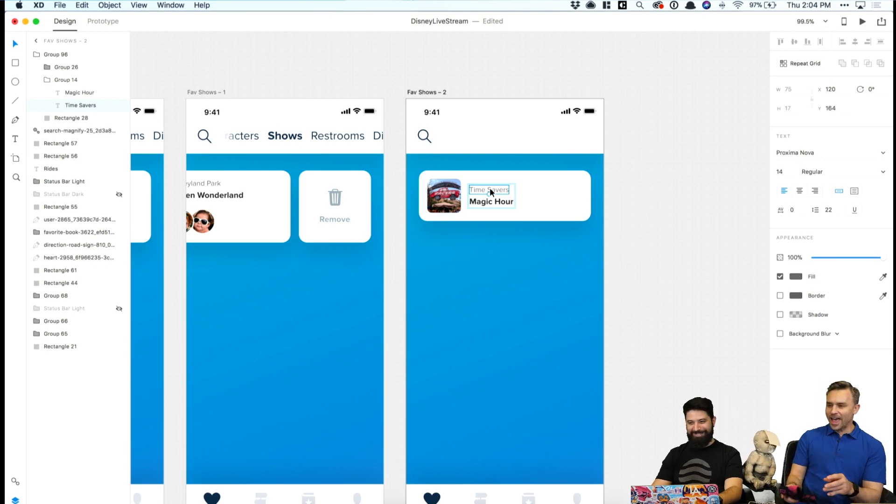
double_click(489, 188)
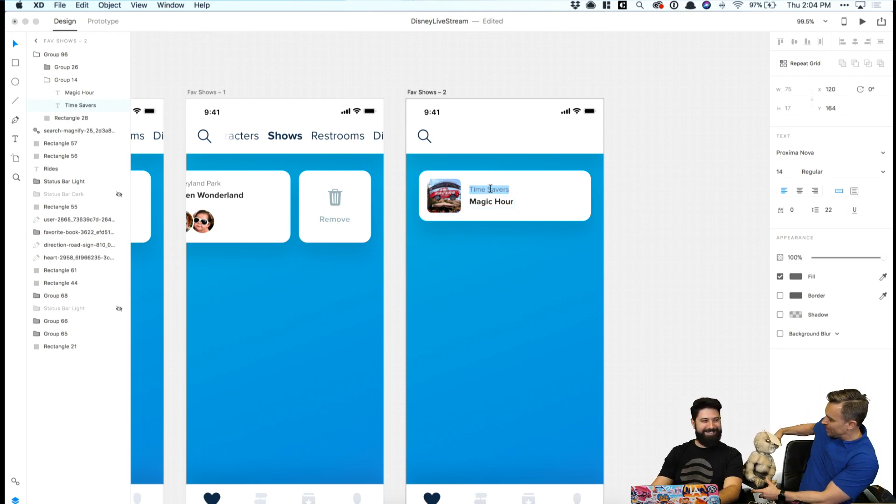
text(Magic Hour)
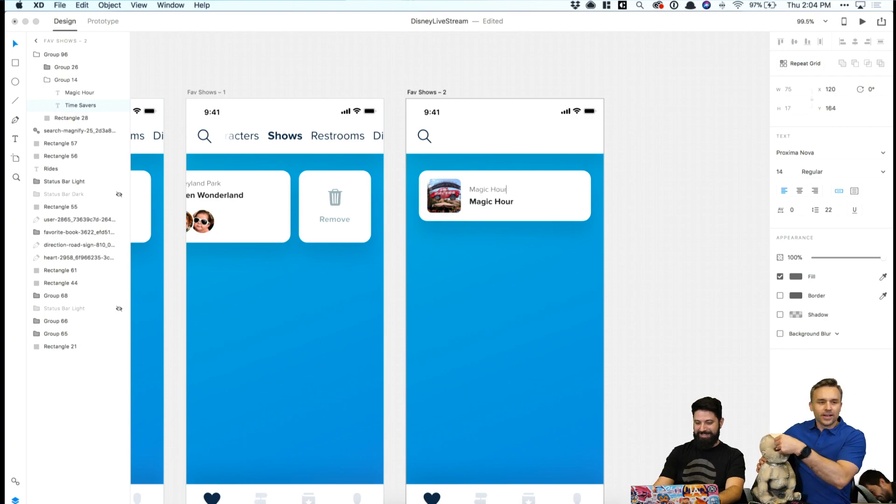
key(Escape)
Extend the white card background to about 178 tall and enlarge the bold title's text area to about 217 by 97.
click(495, 219)
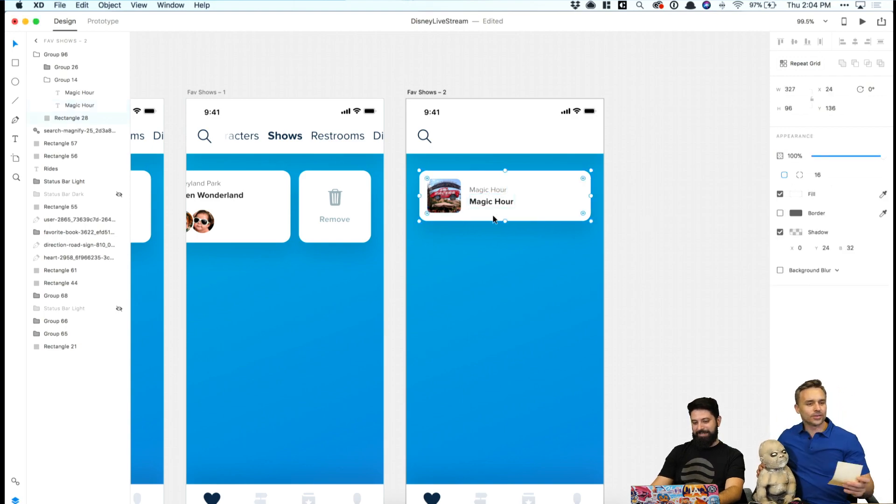
drag(505, 221, 497, 263)
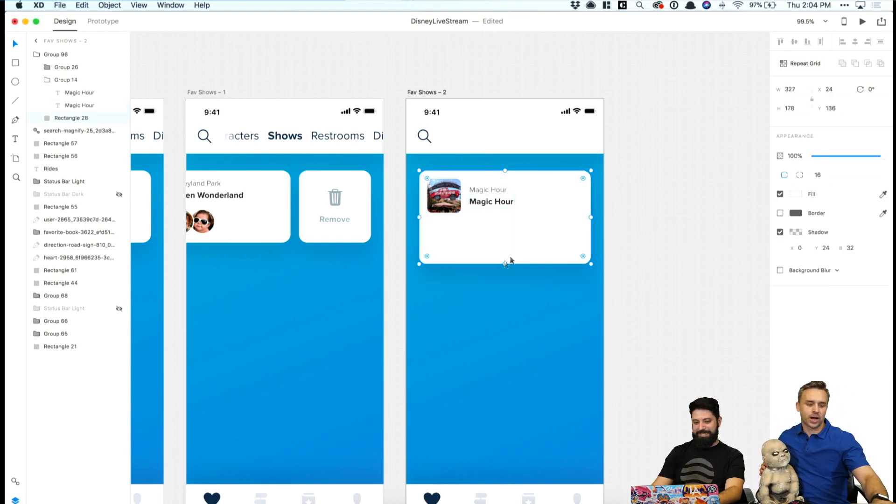
scroll(545, 240, left, 5)
scroll(545, 240, left, 5)
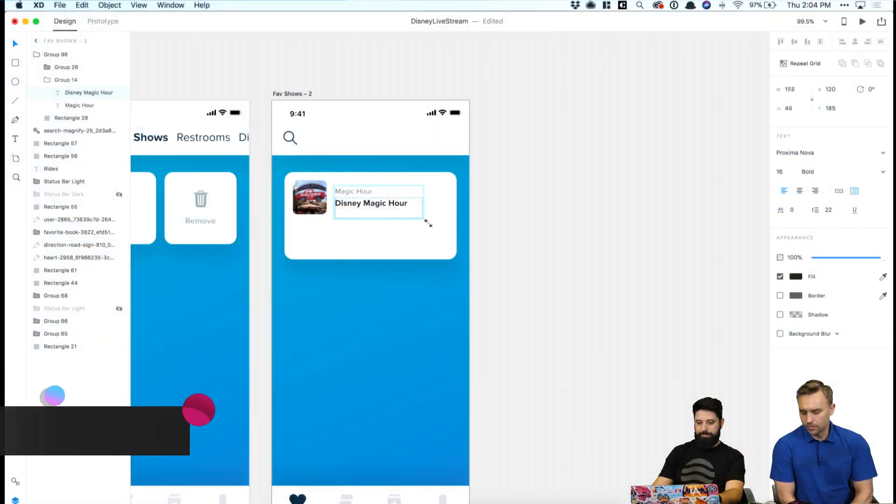
drag(427, 223, 449, 249)
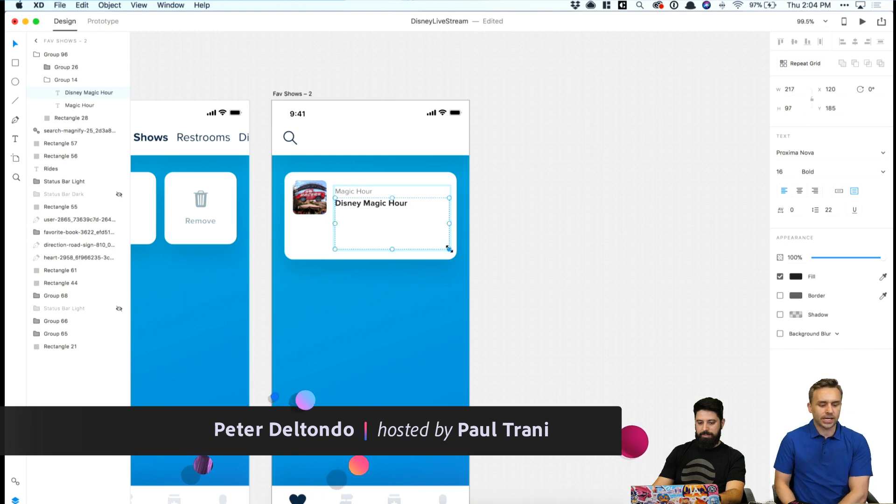
click(646, 220)
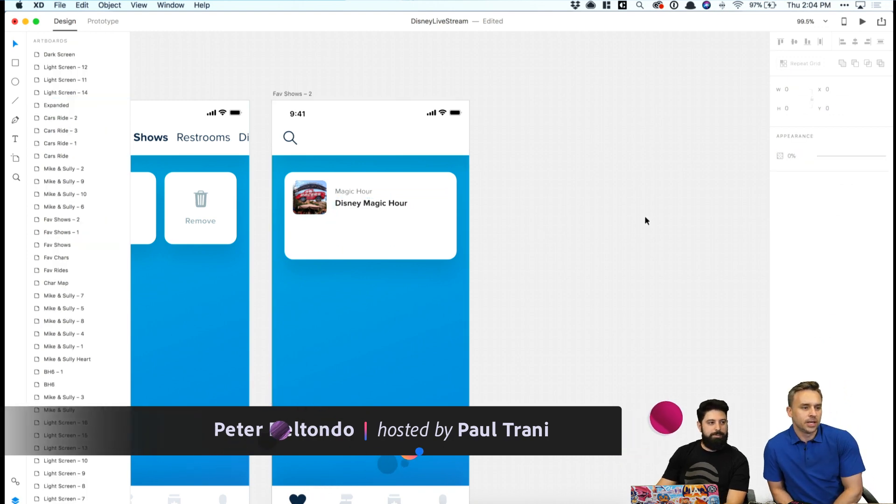
Replace the card title with "If you stay at one of the Disney Hotels, you can access the parks one hour early and hit the best rides...".
double_click(370, 205)
double_click(370, 202)
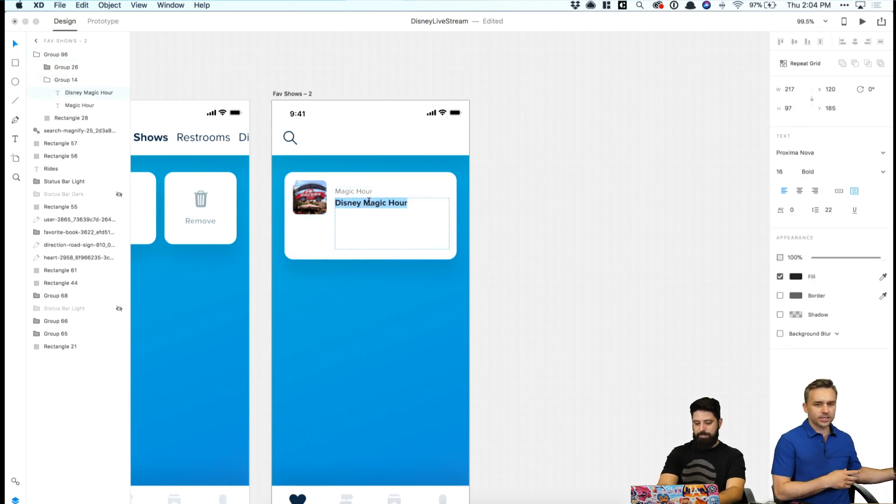
text(Make sure)
key(super+a)
text(If you )
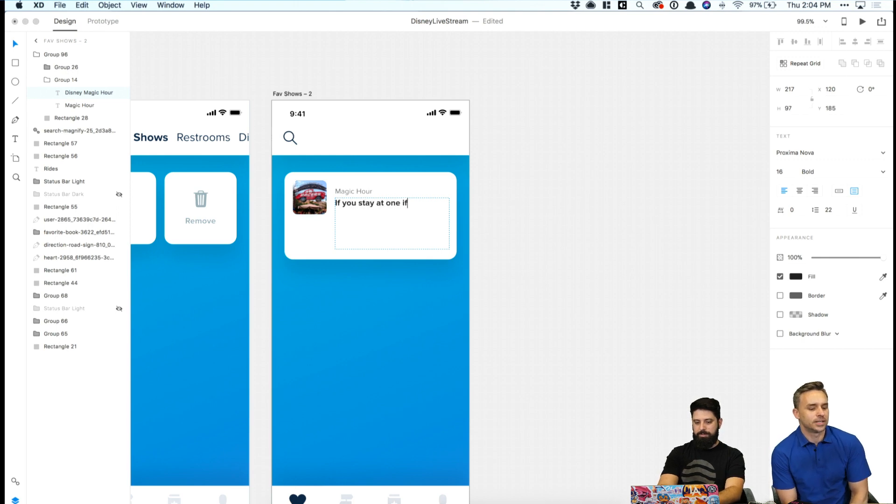
text(stay at one of the Disney)
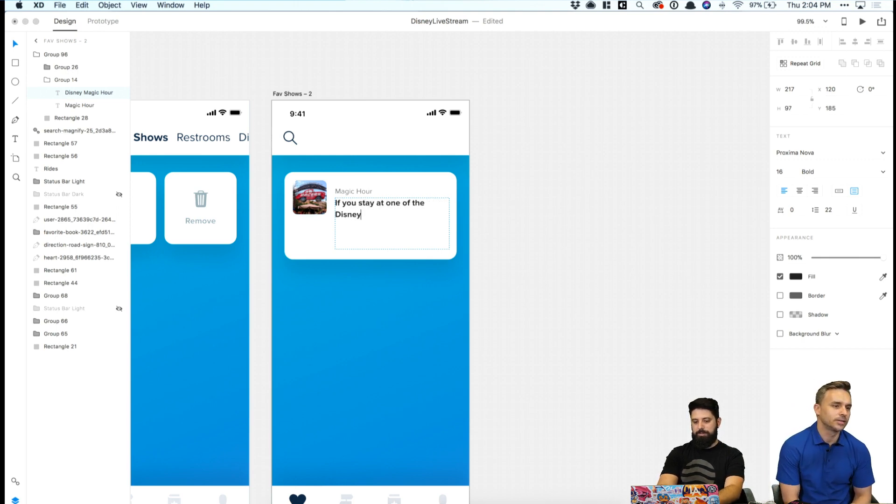
text( Hotels, you can access the parks one hour early and hit the best rides...)
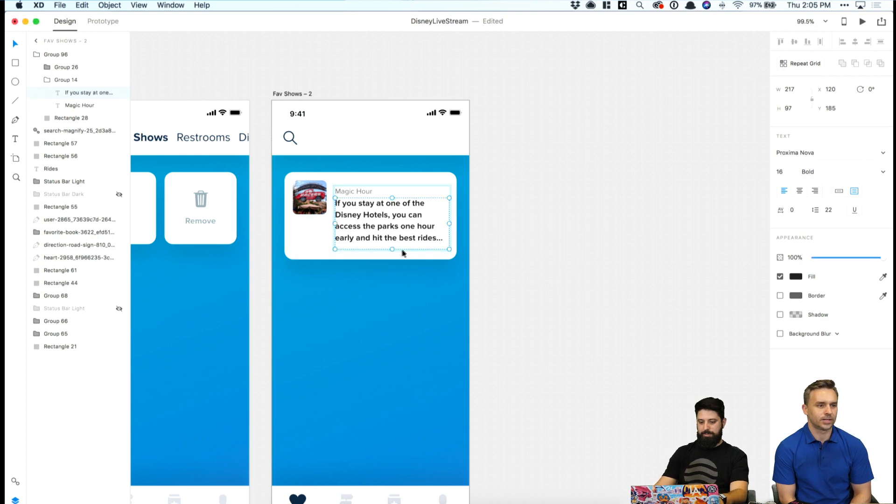
Extend the white card background downward to about 228 tall, leaving free space below the tip text.
click(401, 252)
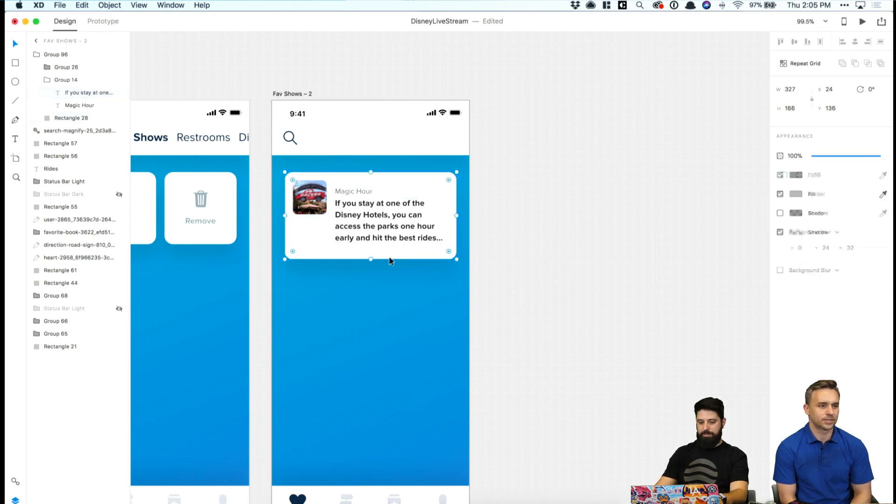
click(400, 233)
drag(393, 249, 371, 291)
click(367, 260)
click(524, 226)
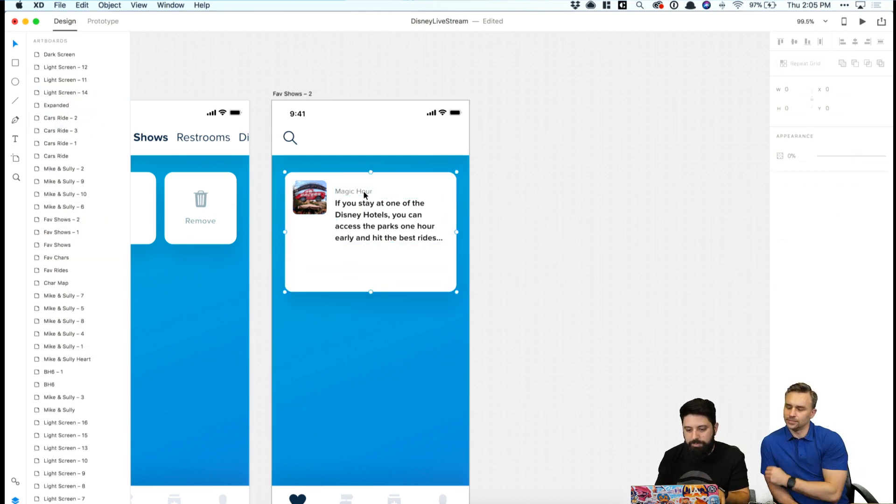
Align the top of the card's text group with the top of the thumbnail photo.
click(363, 194)
click(361, 188)
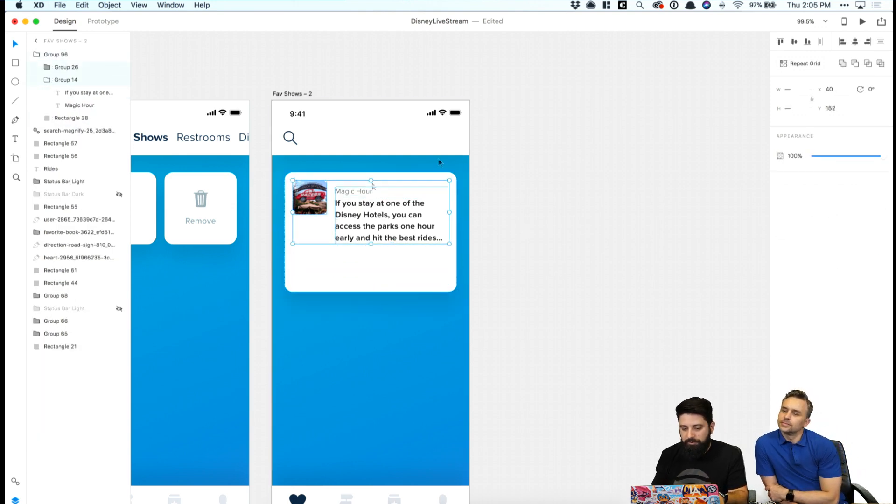
click(780, 42)
click(627, 131)
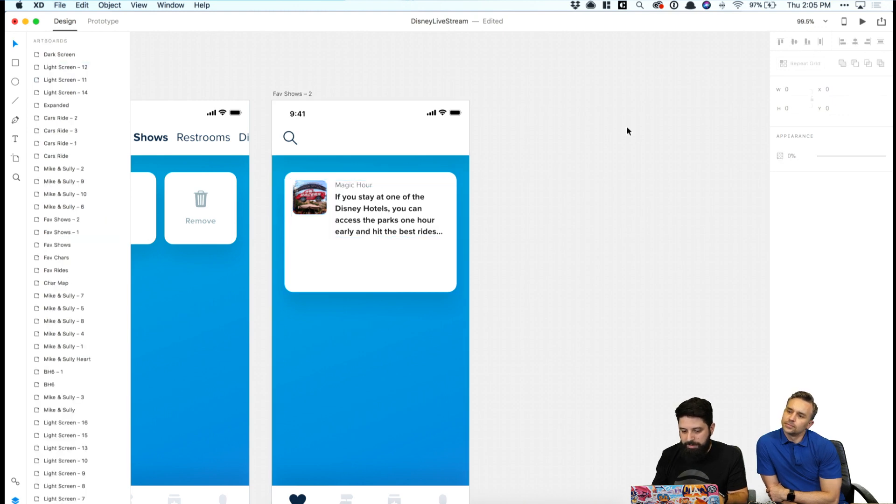
Copy the star icon tile beside the Attractions entry on the Light Screen – 15 artboard.
scroll(506, 234, left, 3)
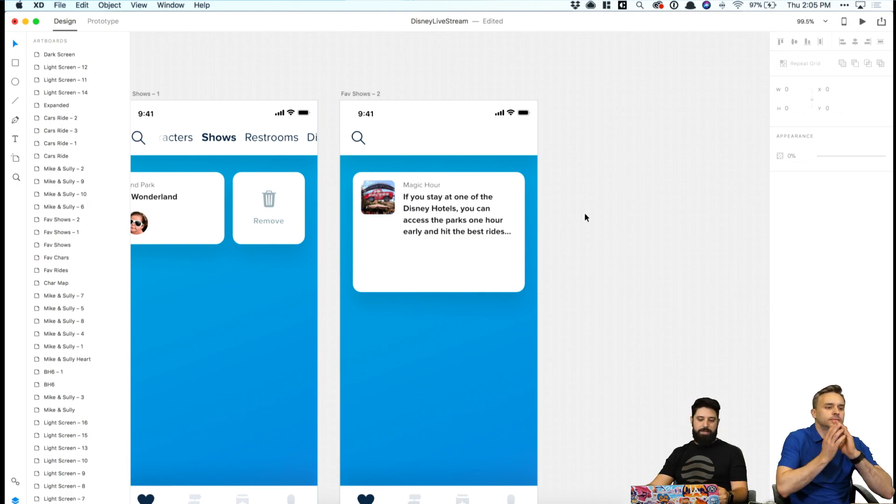
scroll(584, 212, left, 15)
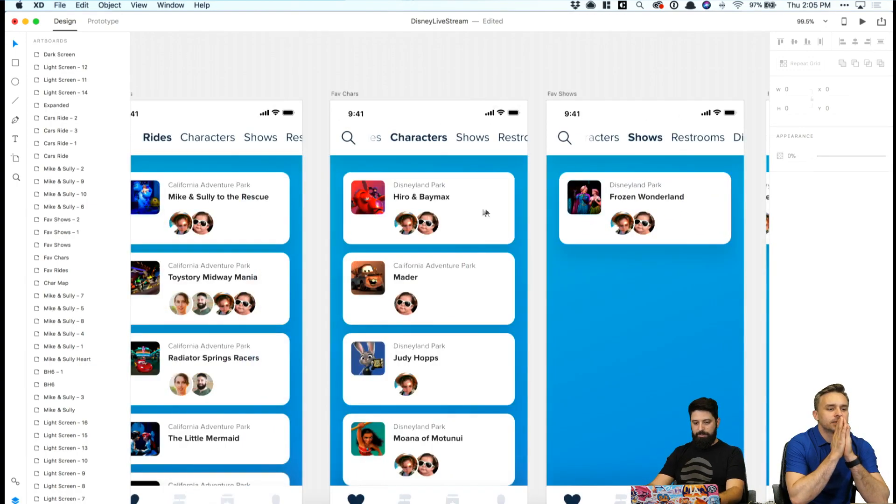
scroll(457, 211, left, 15)
scroll(406, 214, down, 10)
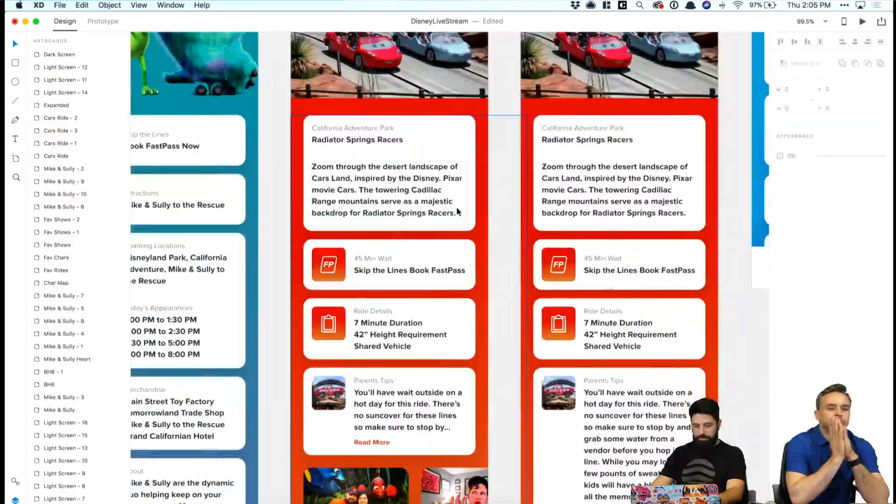
scroll(357, 212, left, 10)
scroll(357, 212, down, 10)
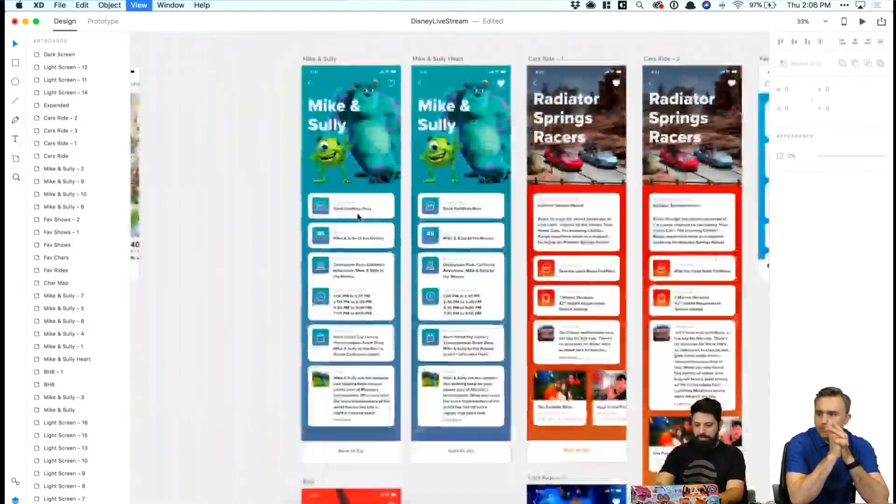
scroll(357, 216, up, 5)
scroll(357, 216, right, 5)
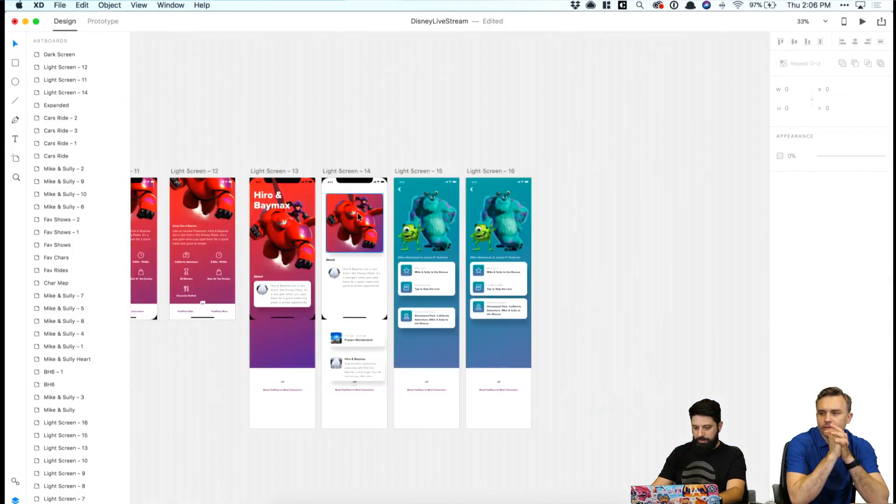
scroll(450, 273, up, 5)
click(321, 267)
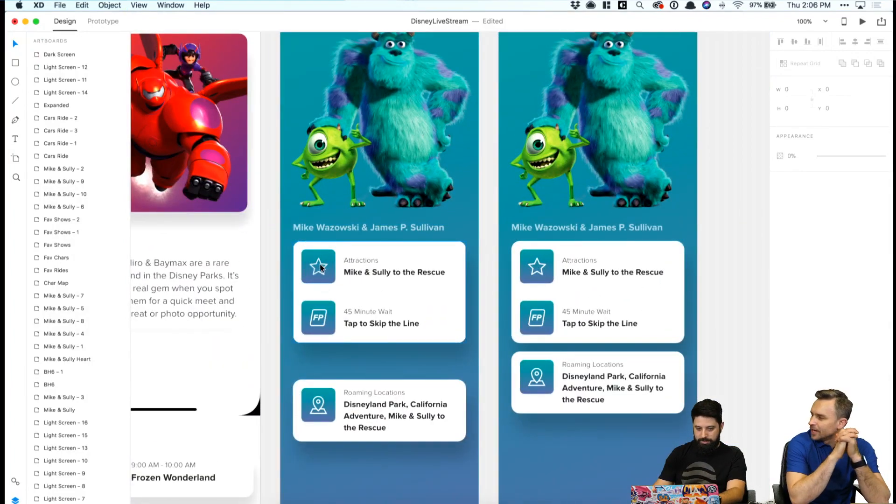
double_click(321, 267)
key(super+c)
Delete the thumbnail photo from the Magic Hour card on Fav Shows – 2.
scroll(295, 241, down, 3)
scroll(296, 242, down, 5)
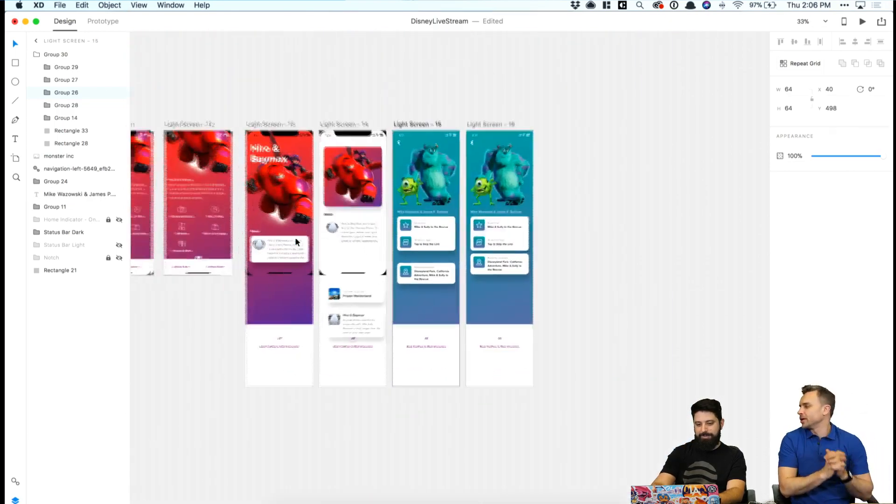
scroll(295, 238, left, 5)
click(521, 195)
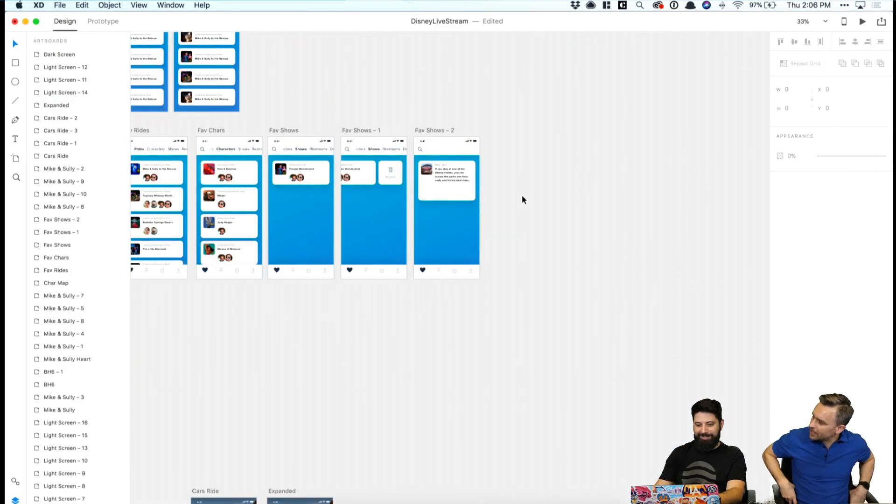
key(super+1)
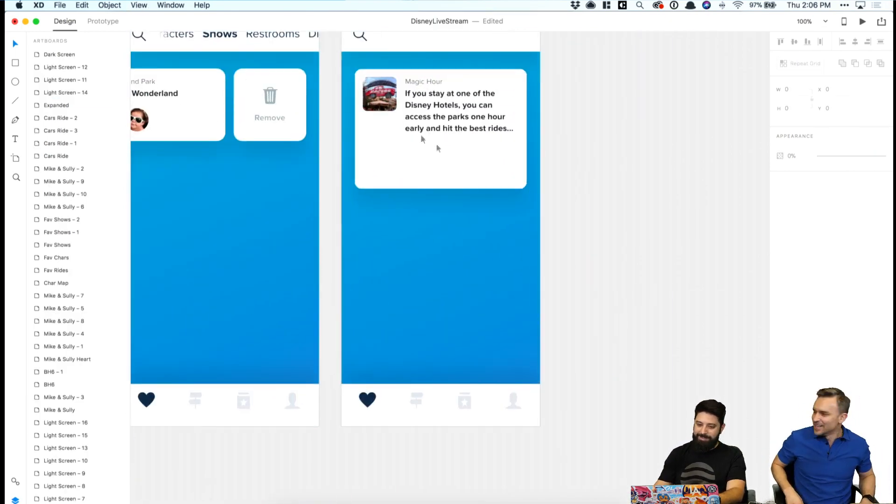
double_click(376, 101)
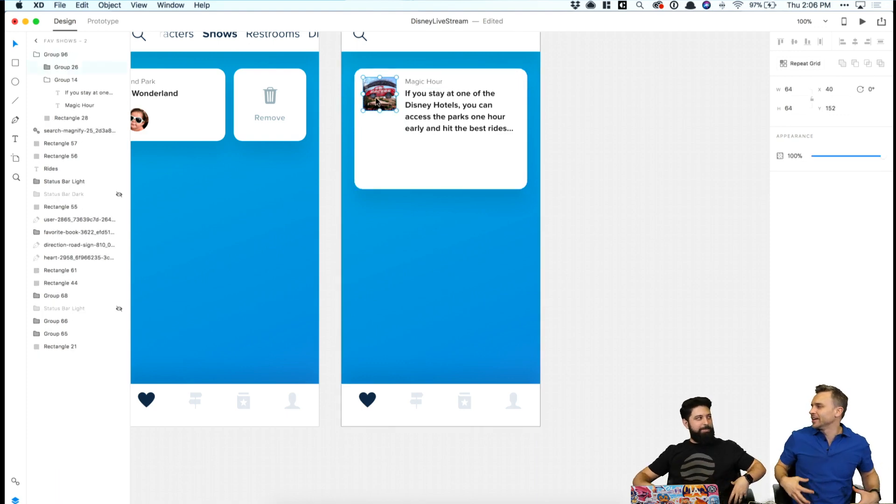
key(BackSpace)
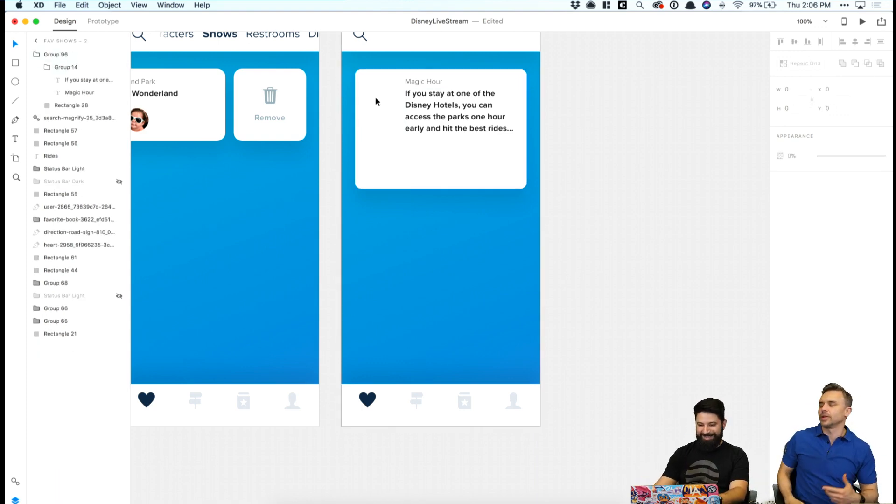
Paste the star icon tile into the Magic Hour card and align it with the card's top edge.
click(374, 96)
key(super+v)
shift+click(376, 97)
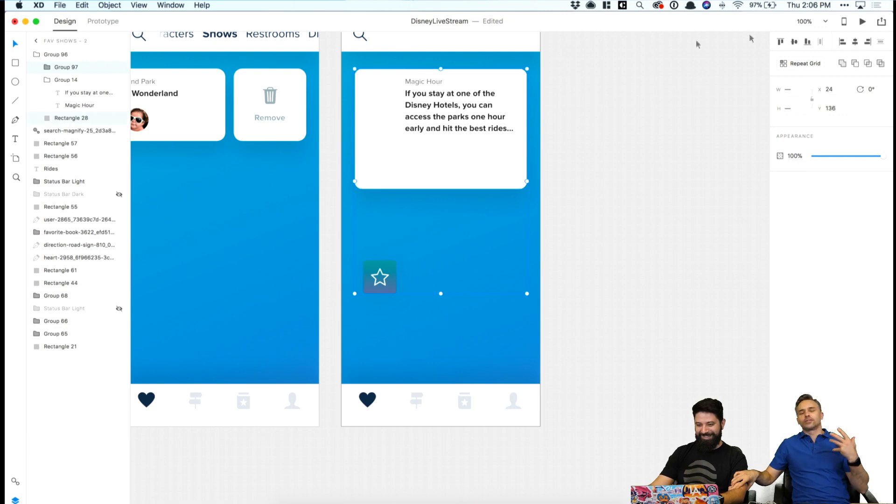
click(781, 41)
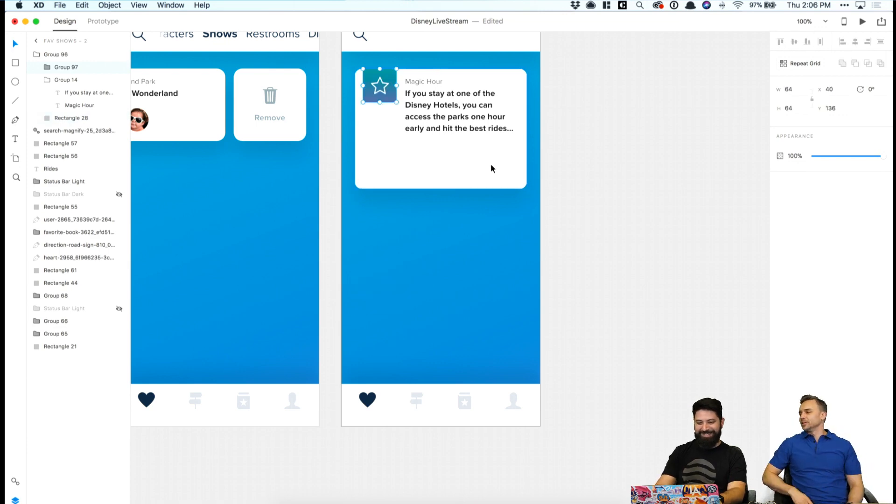
Nudge the star icon tile down inside the card so its top margin matches its side margin.
shift+click(491, 165)
key(shift+Down)
key(shift+Down)
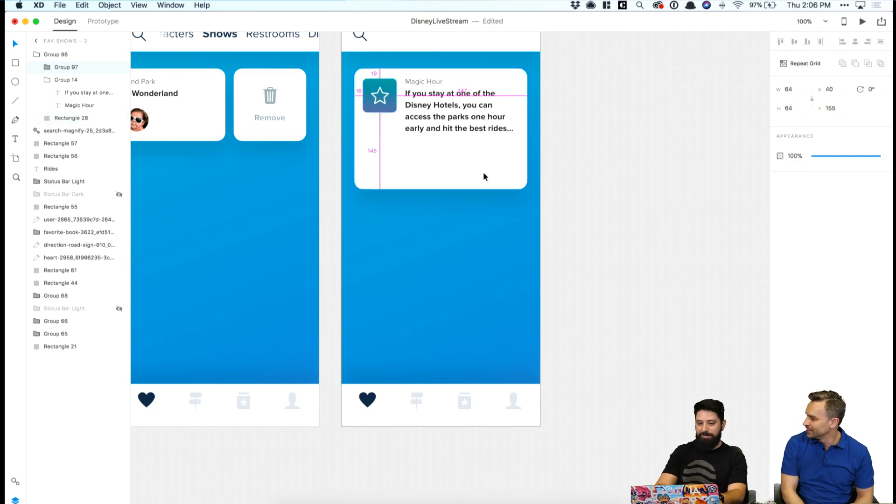
key(Escape)
click(676, 139)
scroll(676, 141, up, 5)
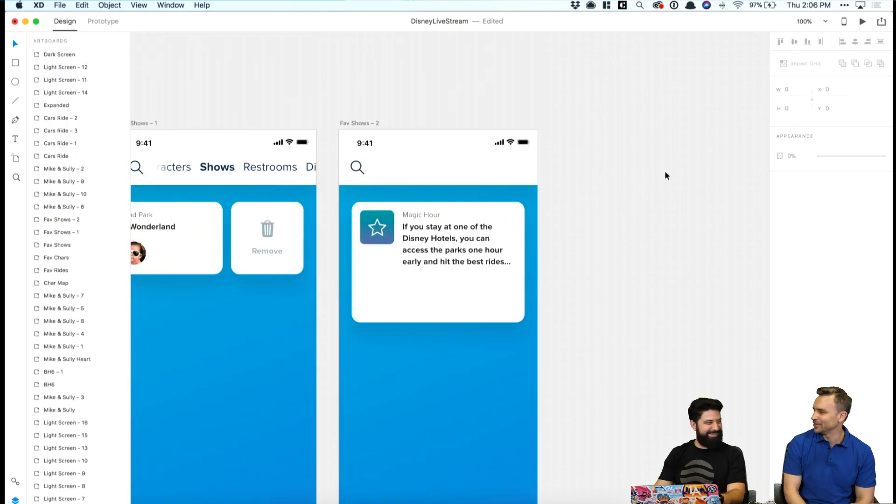
Copy the Read Less link from the ride tips card on the Cars Ride – 2 artboard.
click(402, 291)
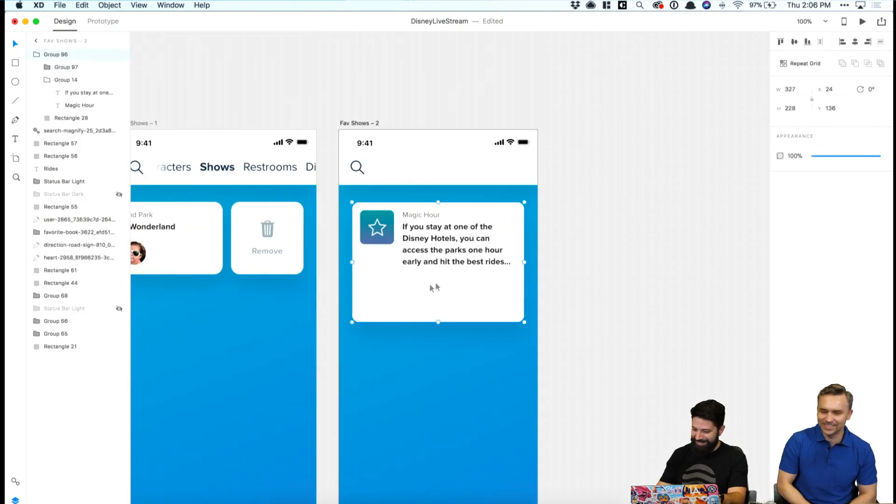
scroll(430, 287, left, 10)
scroll(437, 282, left, 5)
scroll(436, 281, down, 15)
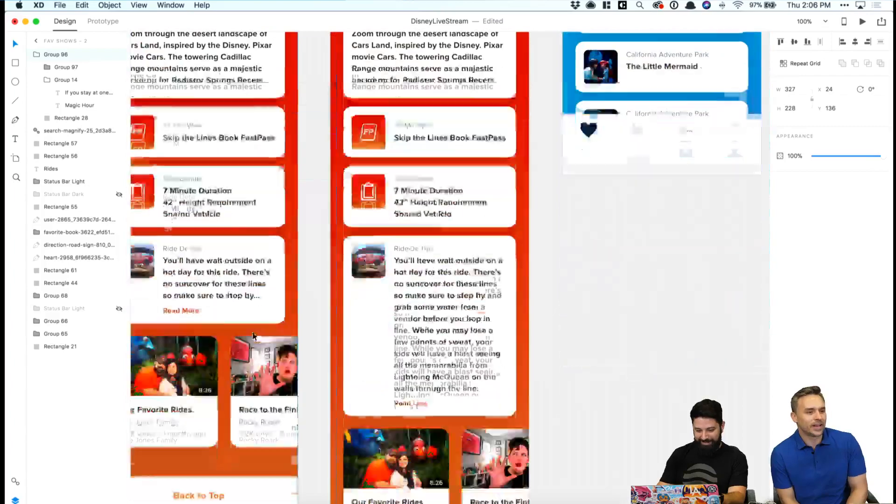
super+click(411, 402)
key(super+c)
Paste the Read Less link into the Magic Hour card on Fav Shows – 2, just beneath the description and left-aligned with it.
scroll(381, 366, up, 15)
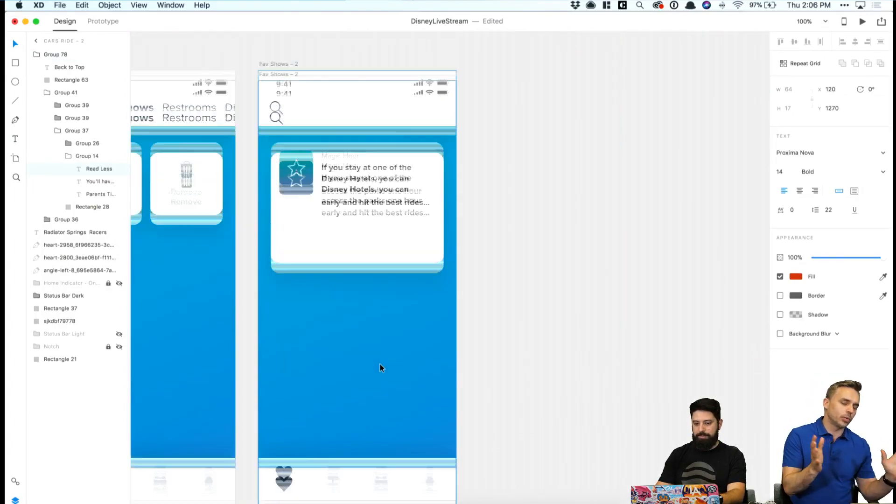
scroll(380, 363, up, 3)
key(super+v)
drag(360, 334, 339, 329)
drag(339, 297, 339, 296)
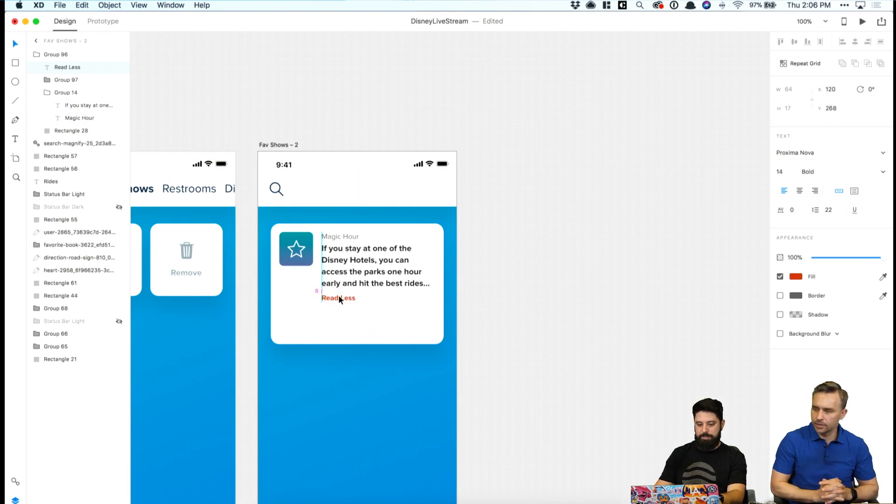
Recolor the Read Less link with the blue sampled from the artboard's background.
click(796, 277)
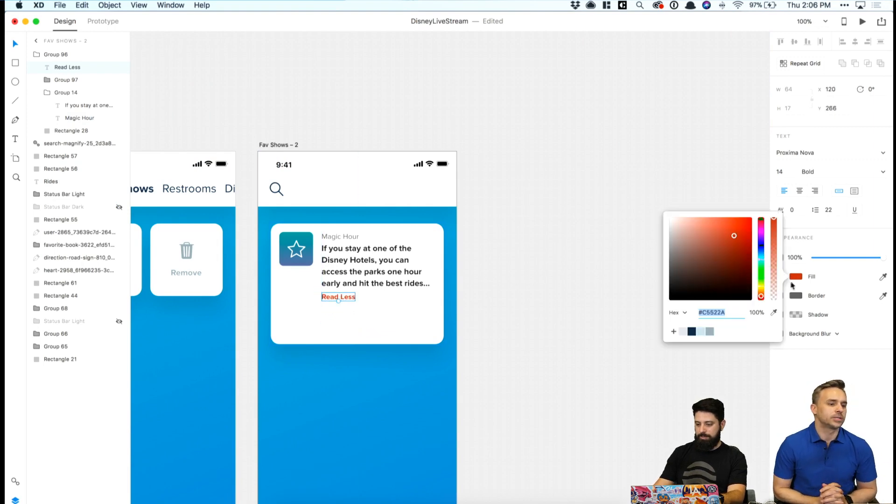
click(774, 312)
click(451, 300)
Shorten the Magic Hour card's white background to about 163 high so it ends just below the Read Less link.
click(369, 315)
drag(356, 344, 353, 309)
click(549, 301)
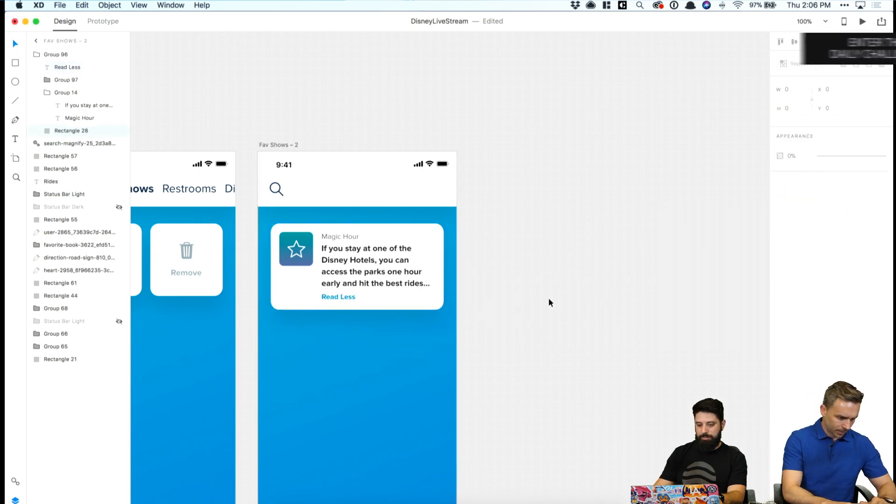
Turn the Magic Hour card into a repeat grid and extend it downward to about 649 high, filling the artboard with stacked cards.
click(349, 258)
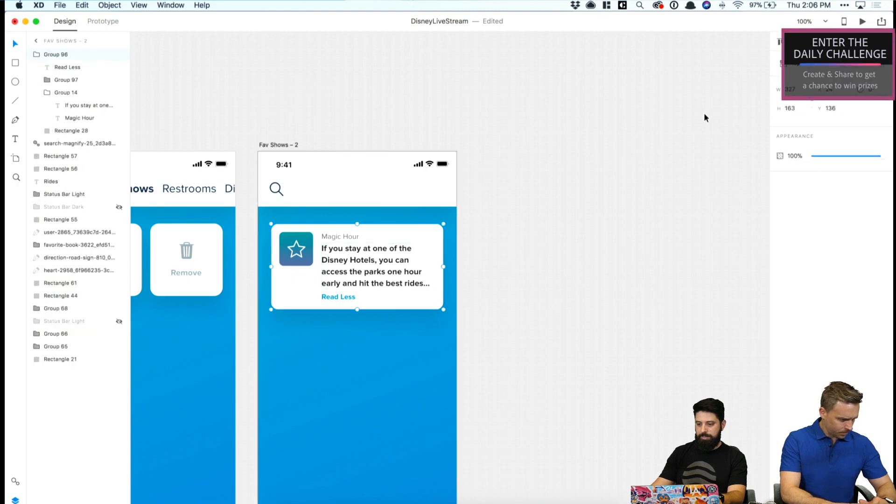
key(super+r)
scroll(555, 239, down, 3)
drag(358, 235, 364, 491)
click(520, 414)
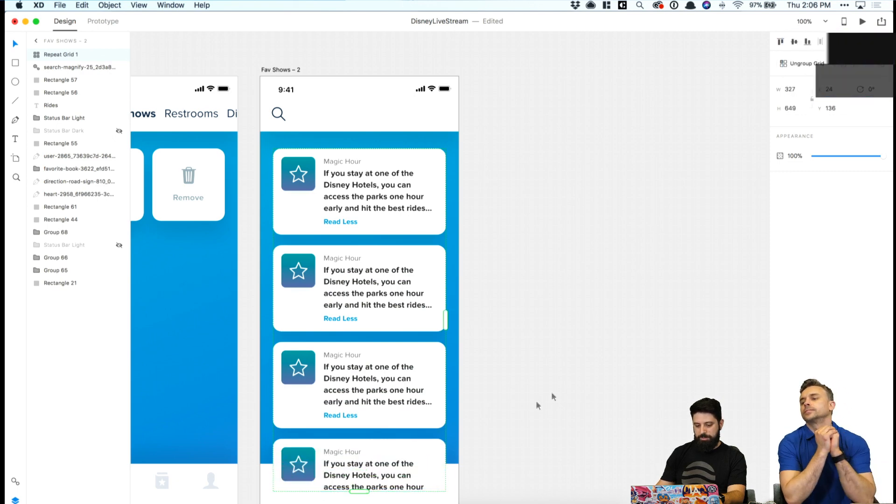
Send the repeat grid of cards backward in the layer order until it sits behind the bottom navigation bar.
click(396, 357)
key(super+bracketleft)
key(super+bracketleft)
key(super+bracketleft)
key(super+bracketleft)
key(super+bracketleft)
key(super+bracketleft)
key(super+bracketleft)
key(super+bracketleft)
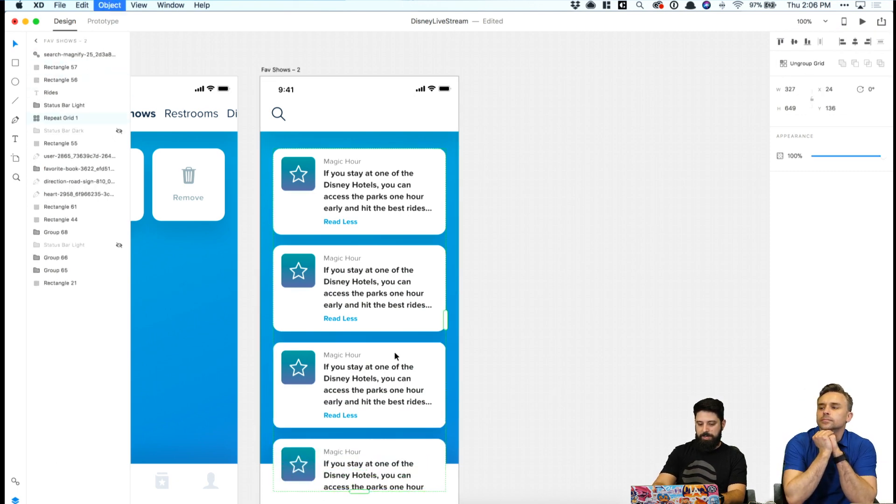
key(super+bracketleft)
key(super+bracketleft)
key(super+bracketleft)
key(super+bracketleft)
key(super+bracketleft)
key(super+bracketleft)
key(super+bracketleft)
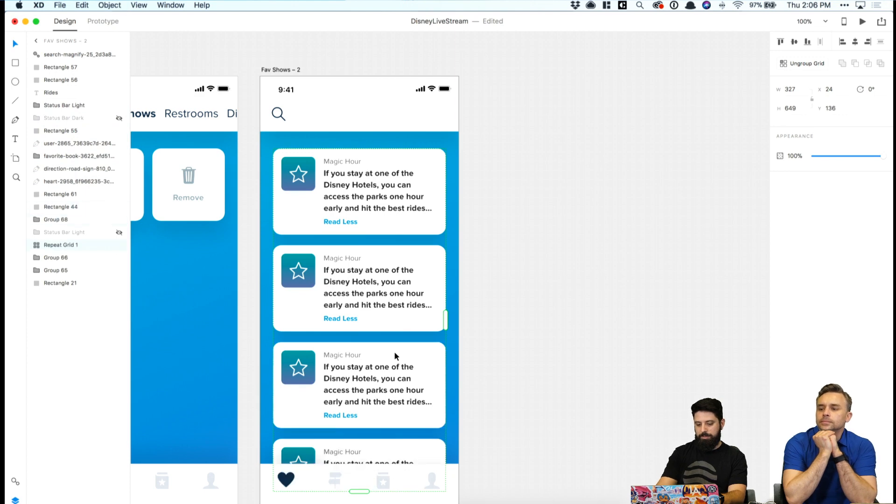
click(614, 319)
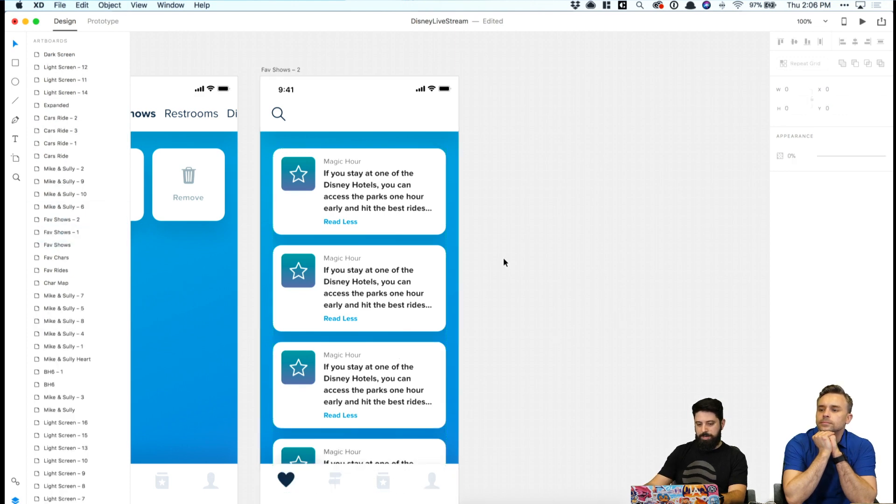
Change the second card's title to "Disney Arists Gallery".
scroll(504, 260, left, 3)
double_click(397, 263)
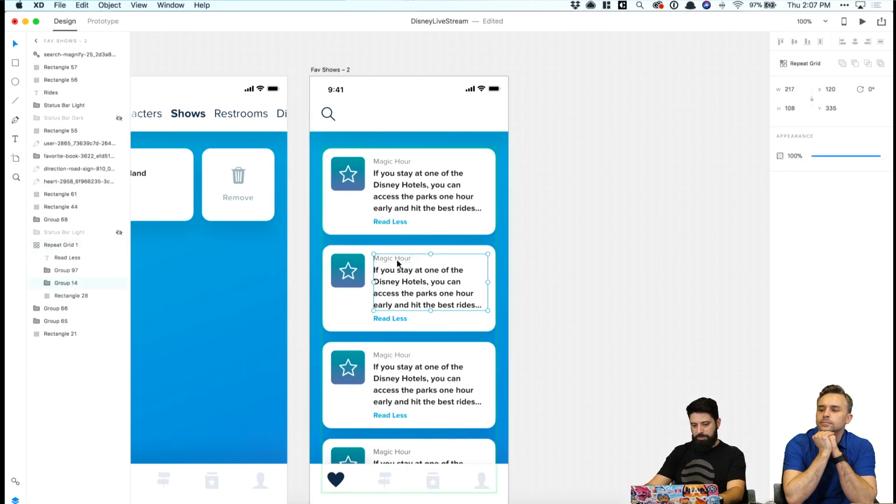
double_click(397, 264)
double_click(401, 257)
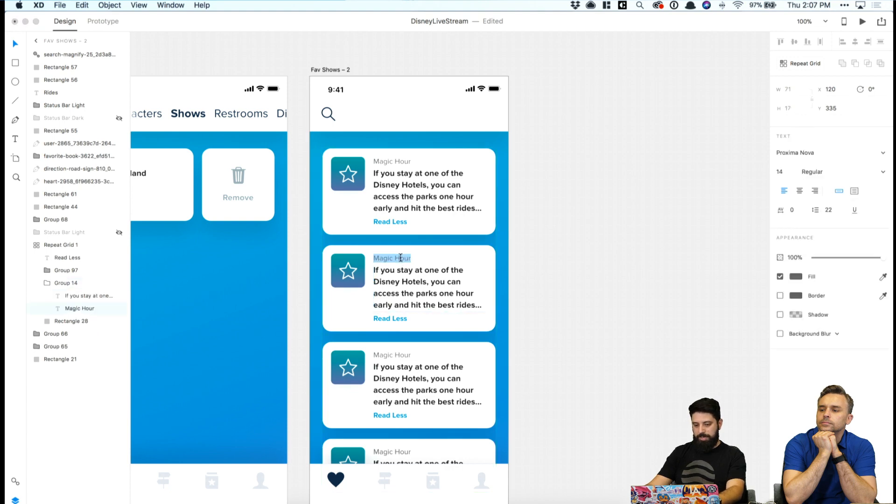
text(Disne)
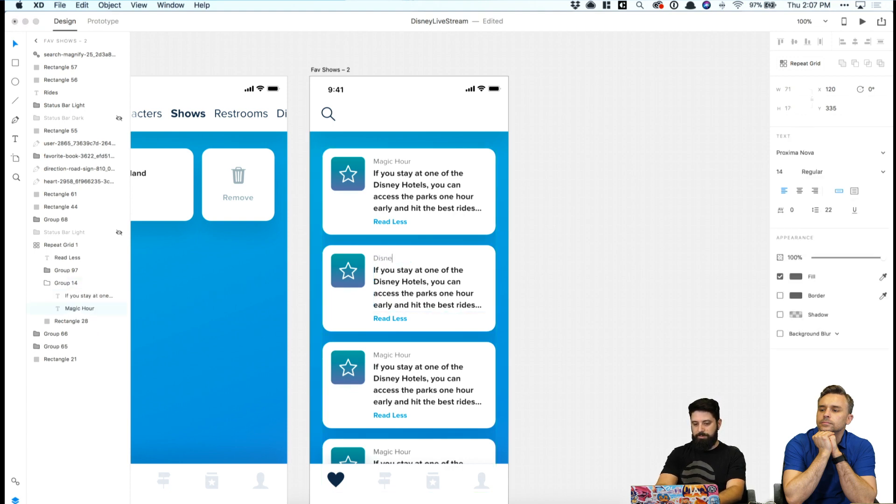
text(y Arists Gallery)
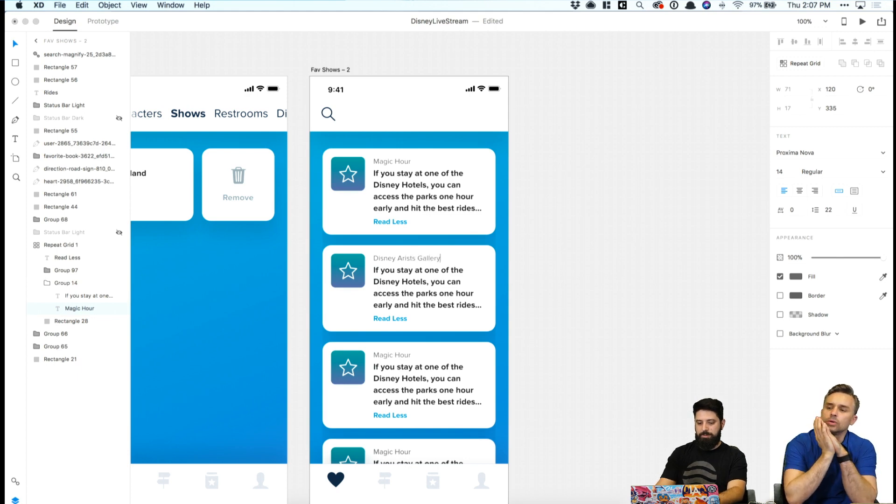
key(Escape)
Replace the second card's description with "Make sure to check out the Artist Gallery in Downtown Disney to see some amazing artwork.".
double_click(440, 291)
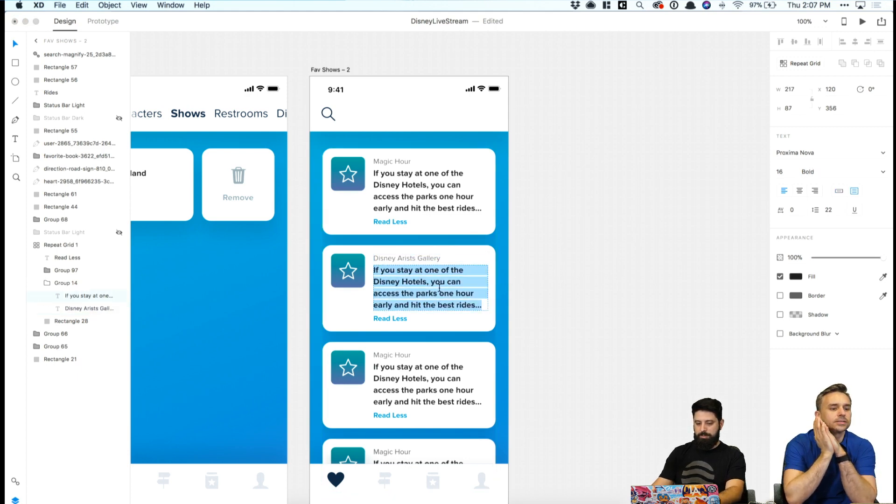
text(Make sure to che)
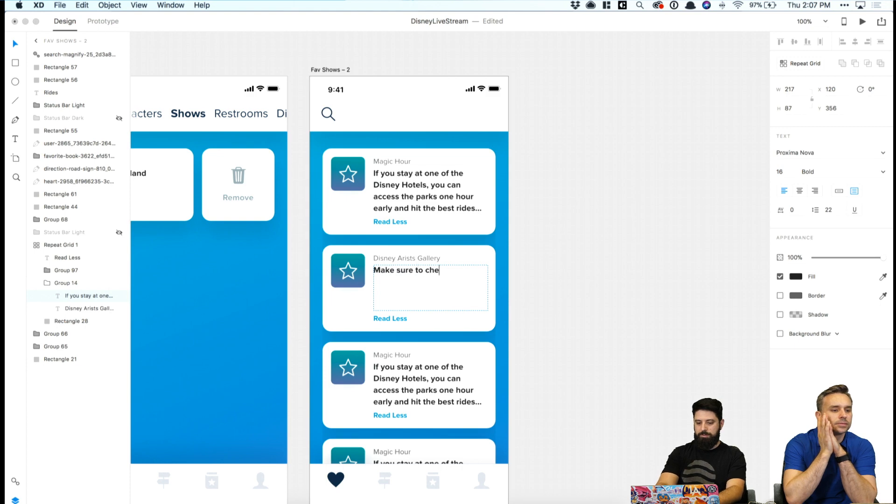
text(ck out the Artists)
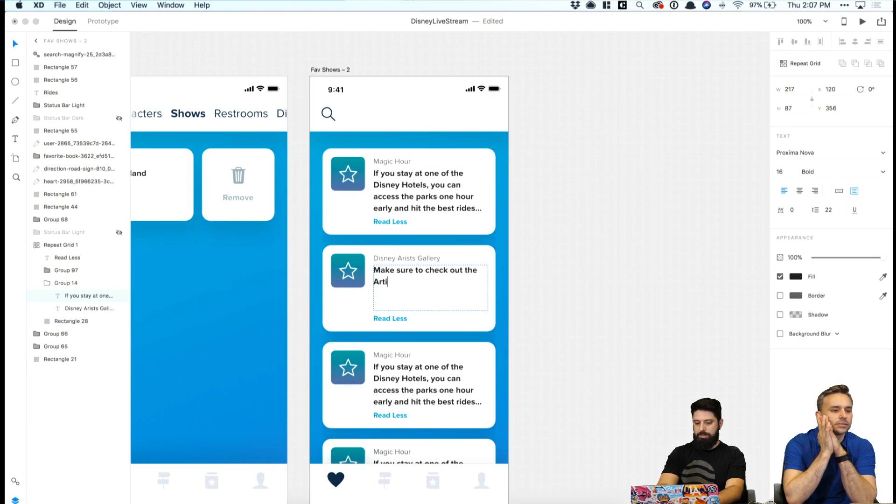
key(BackSpace)
key(BackSpace)
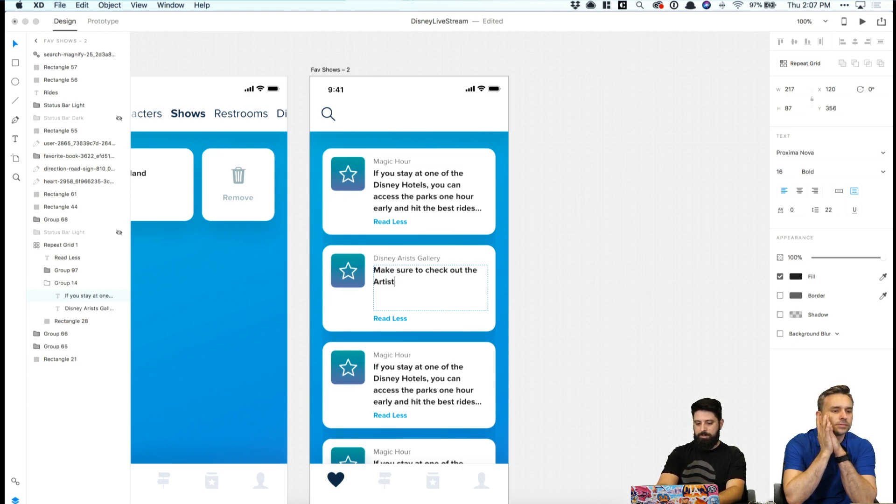
text(Gallery in Downtown Disney to se)
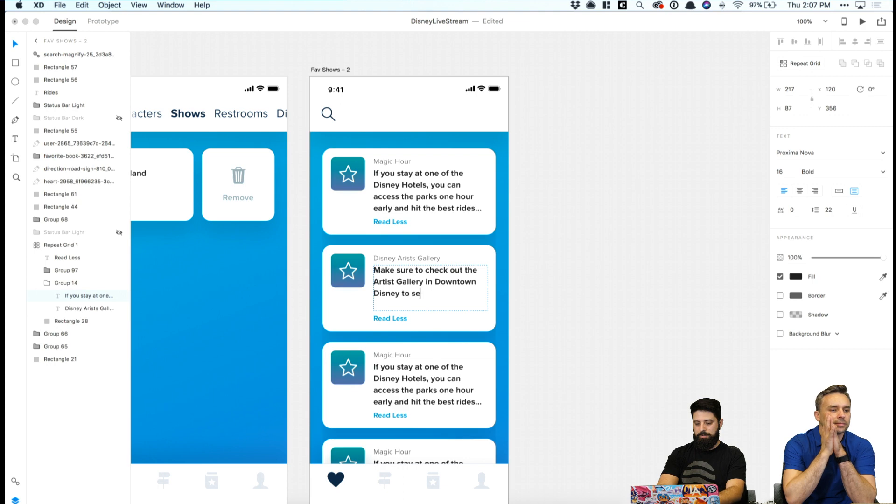
text(e some amazing artow)
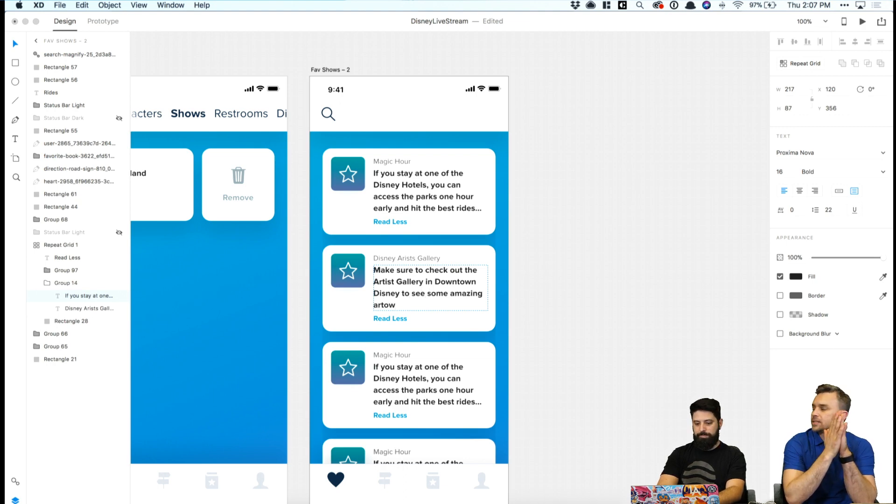
key(BackSpace)
text(work.)
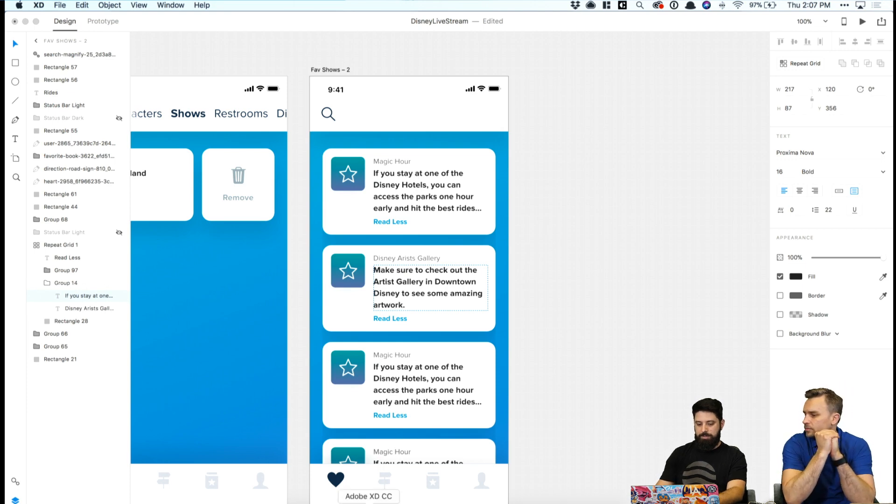
click(351, 501)
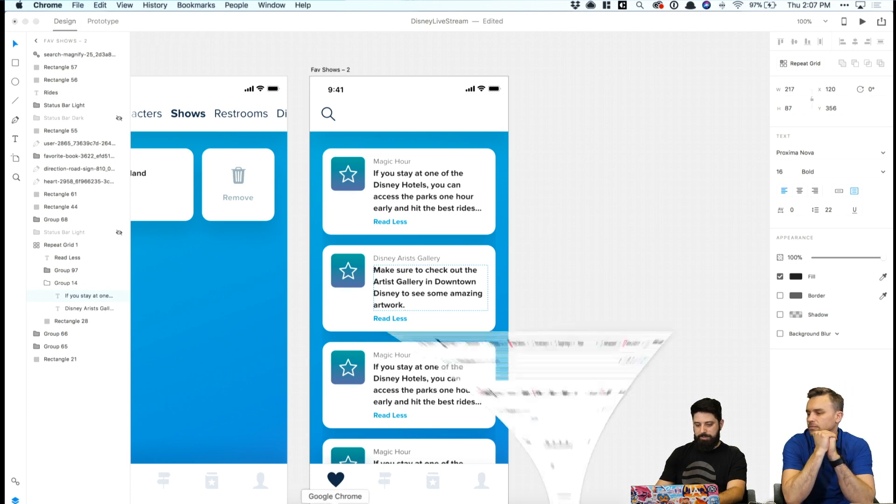
key(super+t)
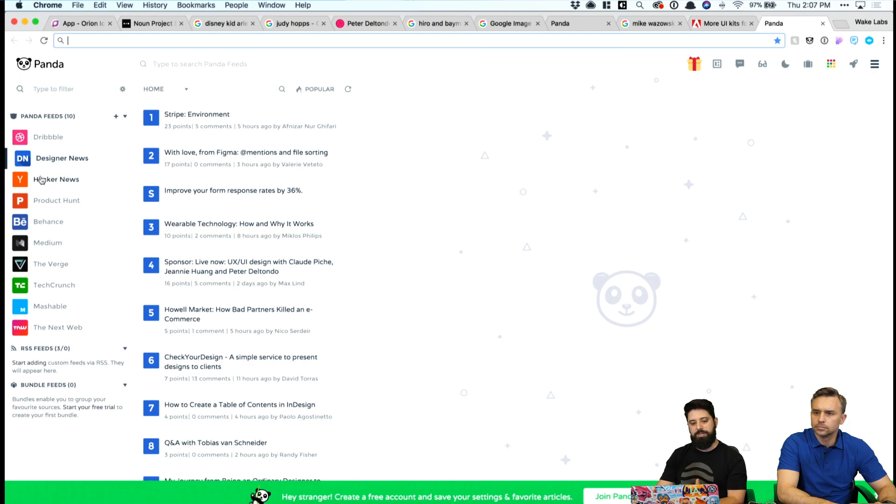
click(25, 21)
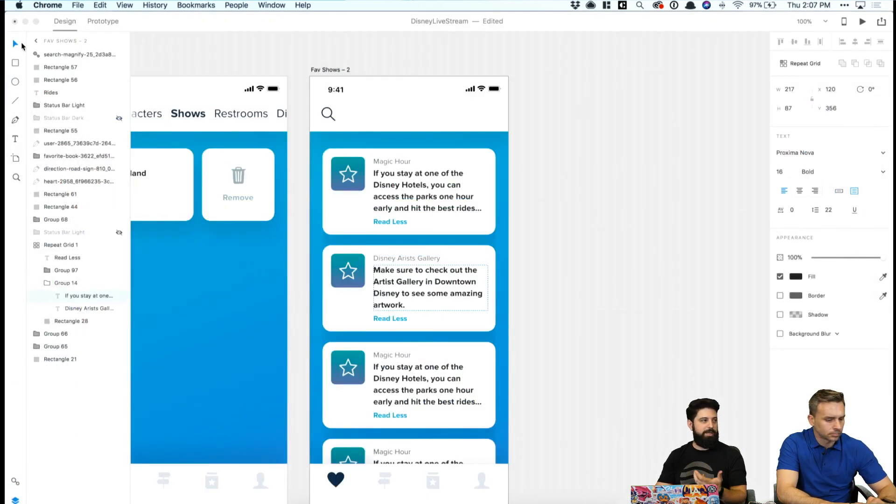
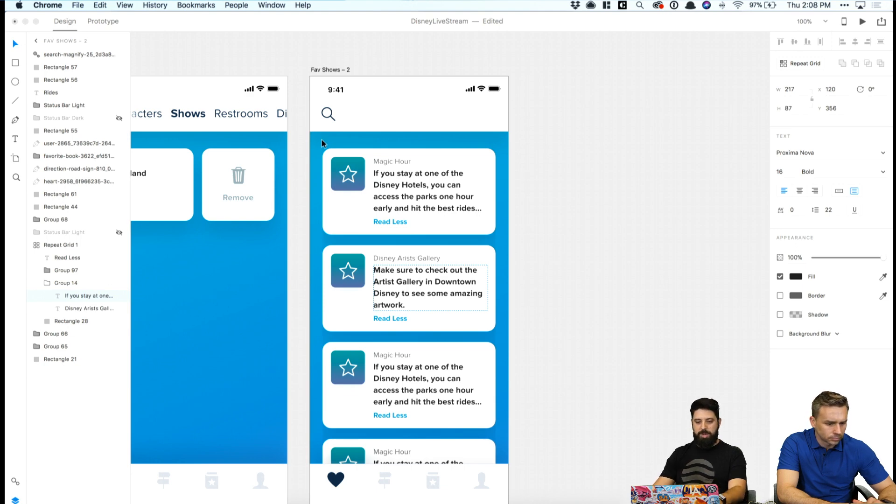
Fill the star icon tile's rounded square with the saved light-blue gradient from the document's color assets.
click(343, 189)
double_click(343, 190)
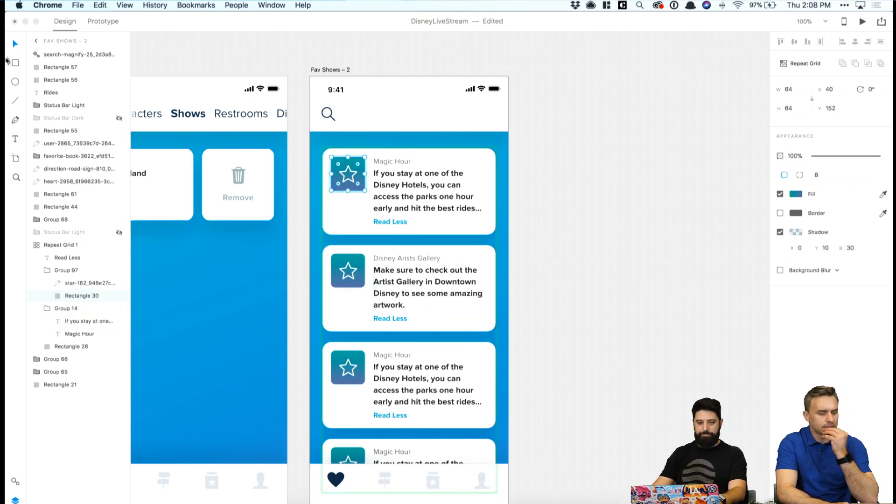
click(15, 481)
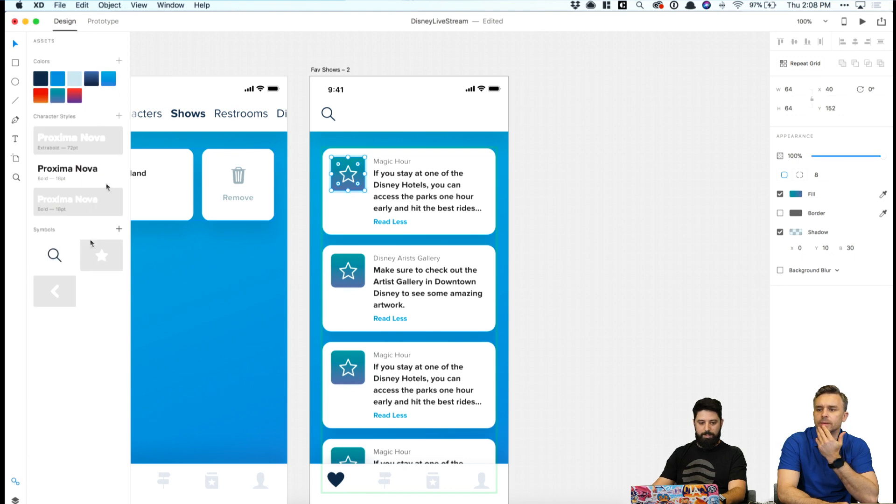
click(107, 82)
click(577, 186)
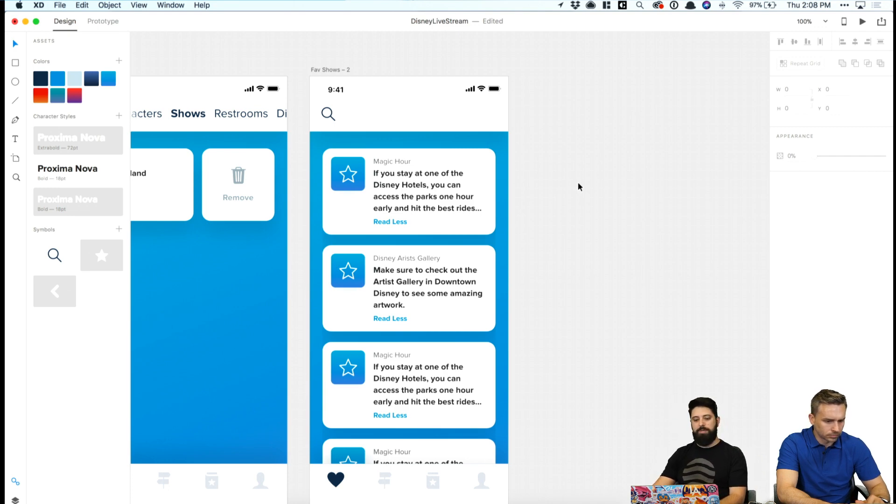
Extend the end of the second card's description so it reads "artwork from Signature Art...".
double_click(423, 294)
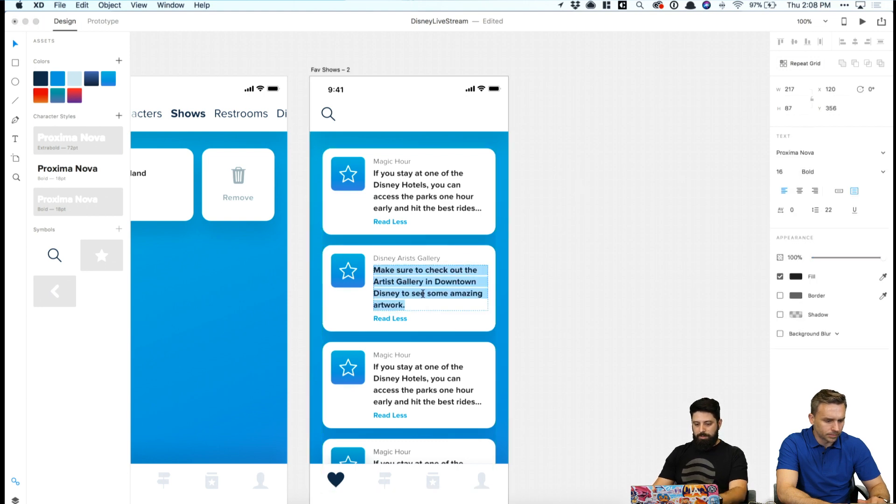
click(414, 302)
text(fro)
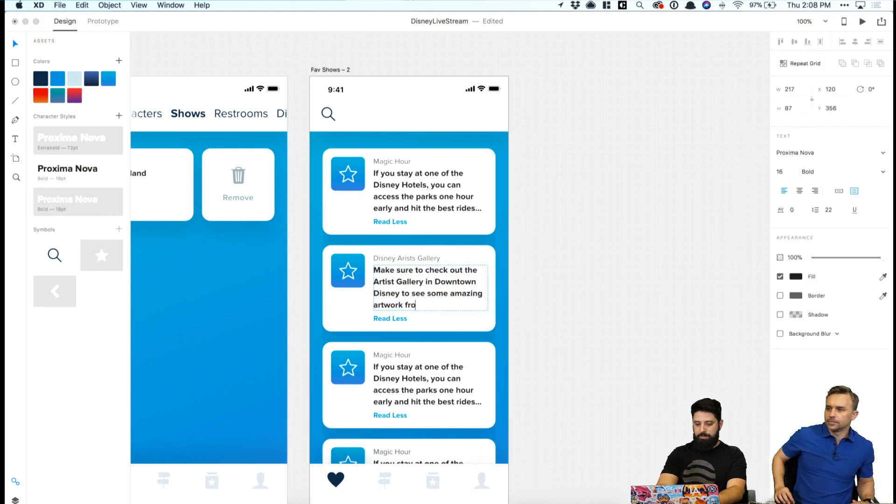
text(m Signature At)
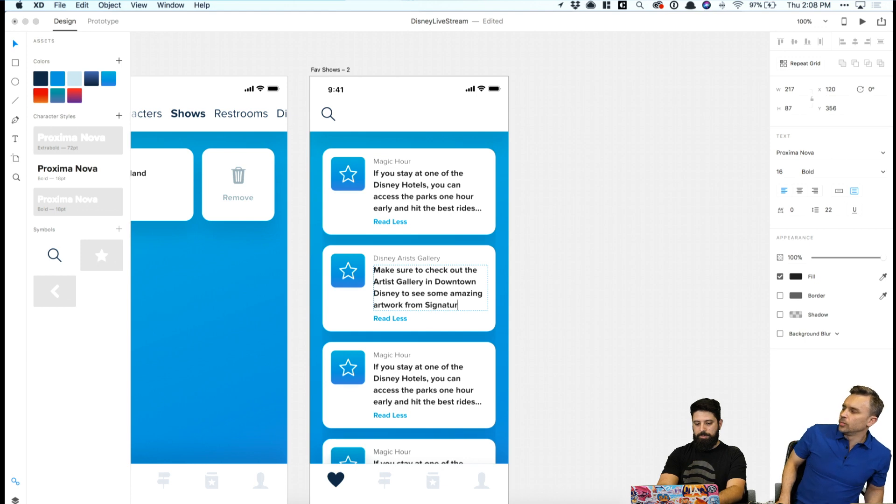
key(BackSpace)
text(rt...)
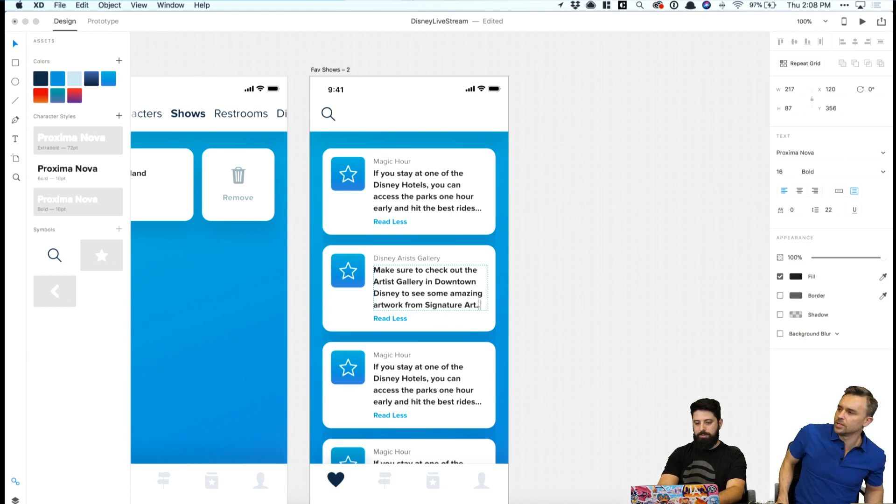
click(566, 300)
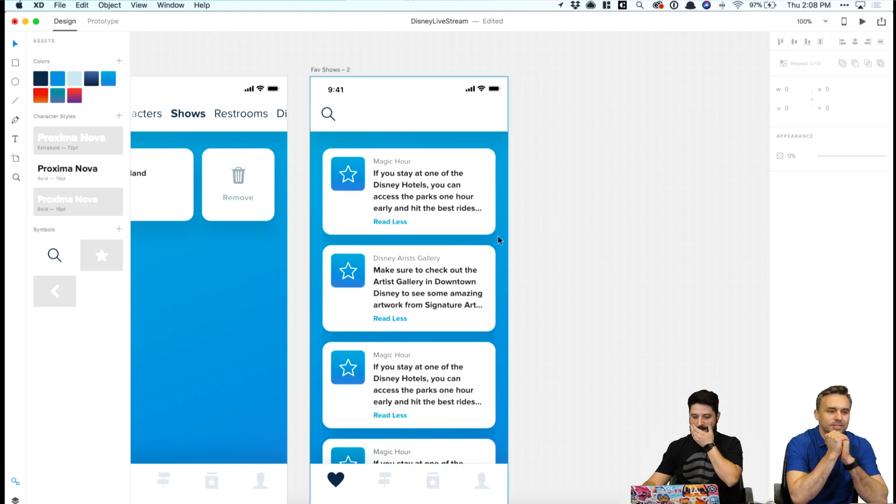
Duplicate the Fav Shows – 2 artboard and place the copy directly to its right.
drag(325, 73, 539, 73)
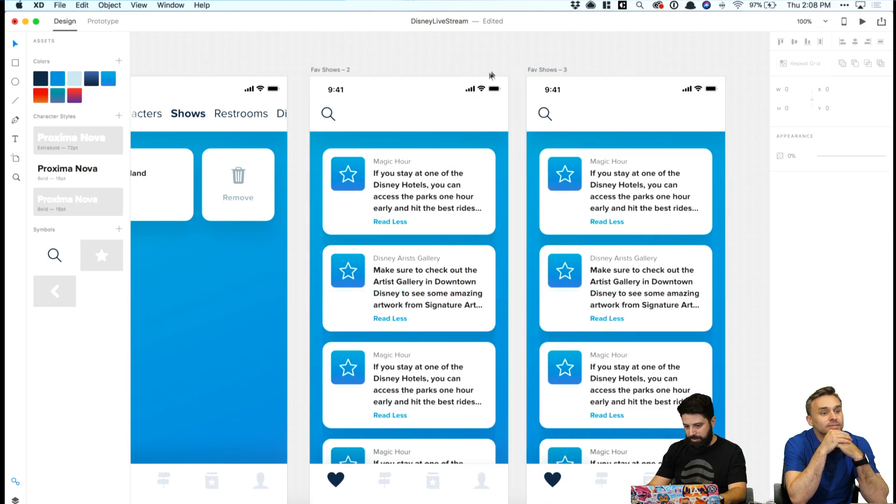
Delete the card repeat grid and the white box behind the search icon from the Fav Shows – 3 artboard.
scroll(486, 80, right, 6)
click(447, 210)
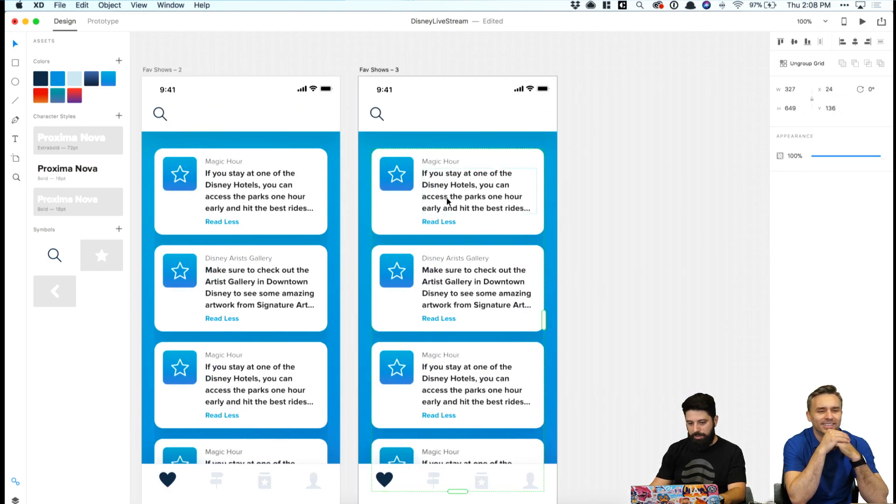
key(Delete)
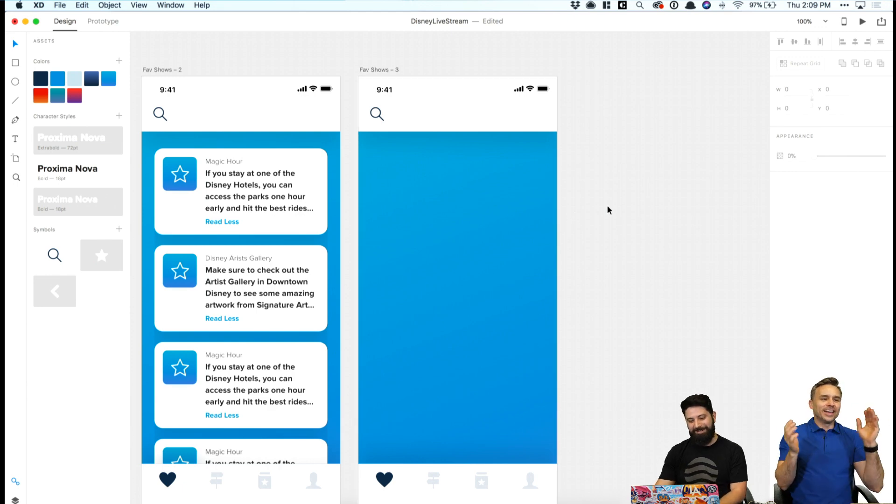
key(super+minus)
scroll(608, 210, left, 2)
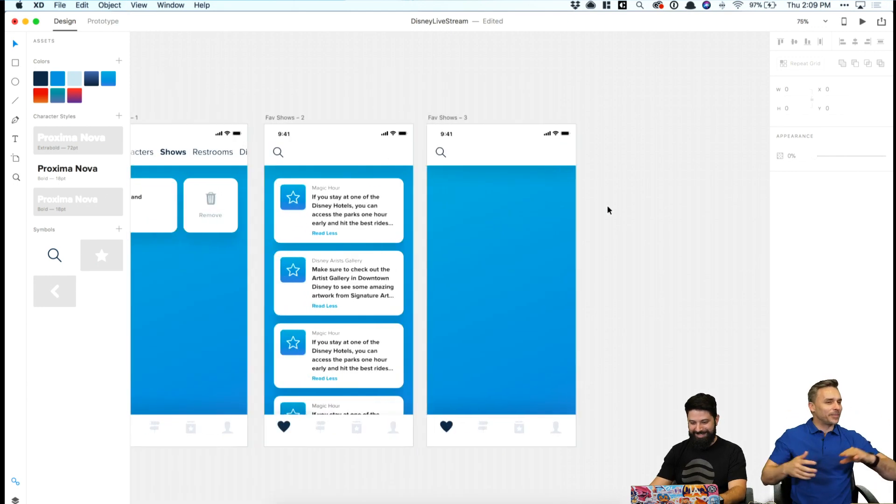
click(438, 153)
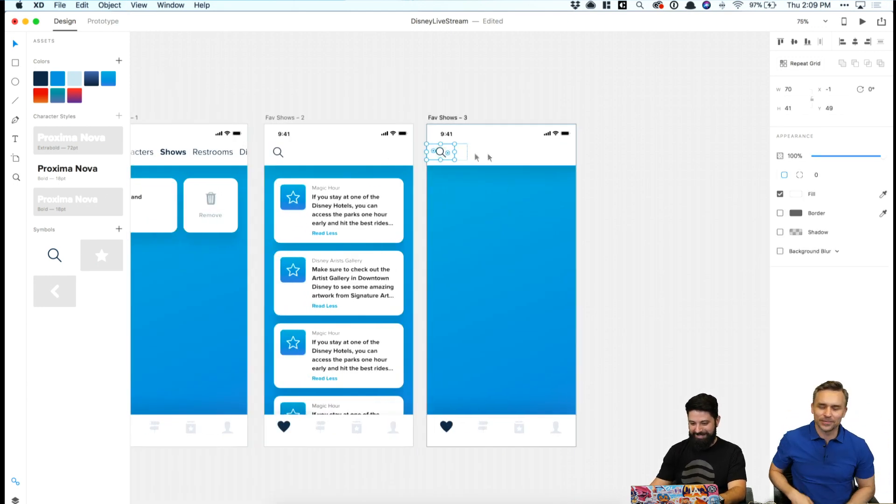
key(Delete)
Delete the whole Fav Shows – 3 artboard.
click(444, 118)
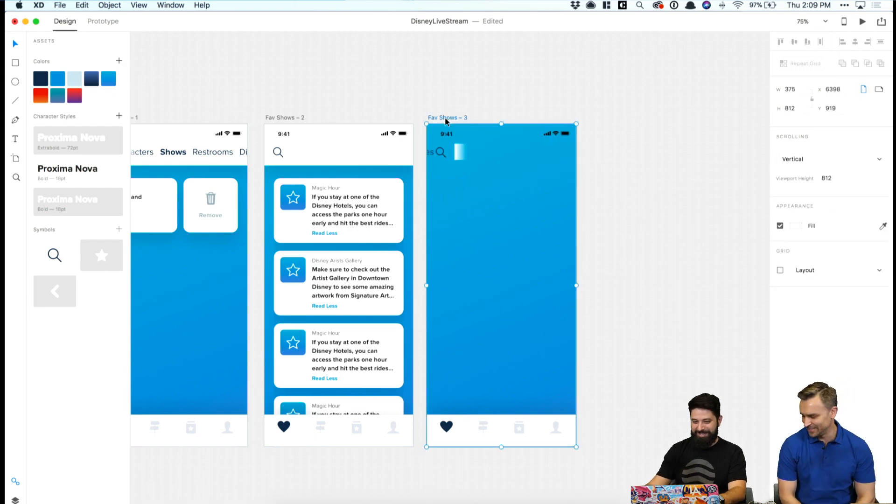
key(Delete)
Duplicate the Cars Ride – 2 artboard and place the copy directly beside Fav Shows – 2.
key(super+minus)
scroll(445, 122, left, 10)
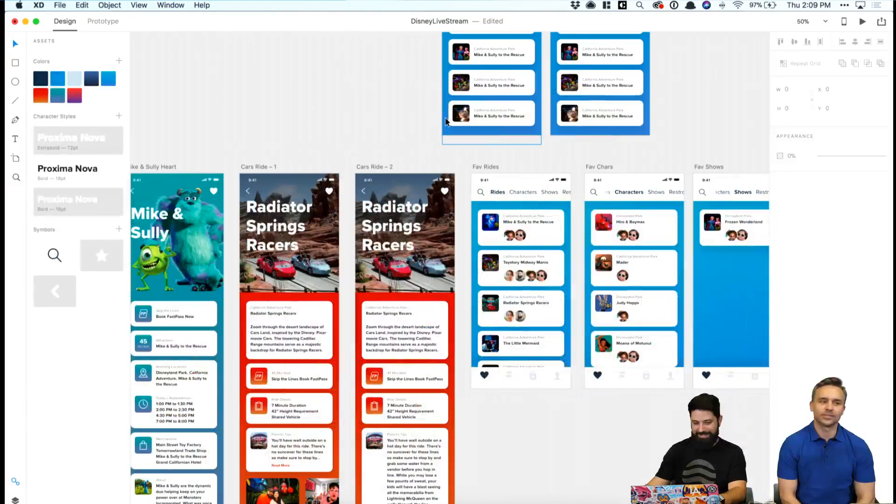
click(369, 167)
scroll(366, 167, right, 7)
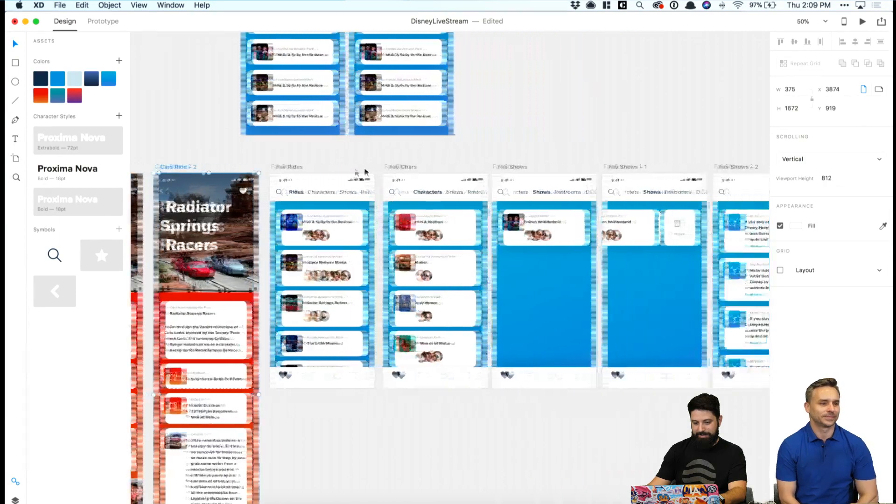
drag(132, 170, 134, 150)
click(177, 158)
key(super+minus)
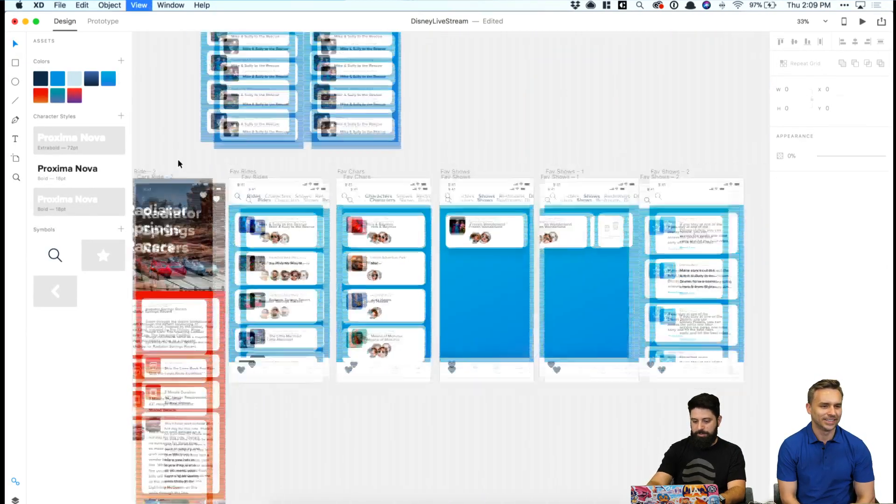
drag(299, 226, 633, 226)
click(616, 201)
scroll(616, 202, right, 5)
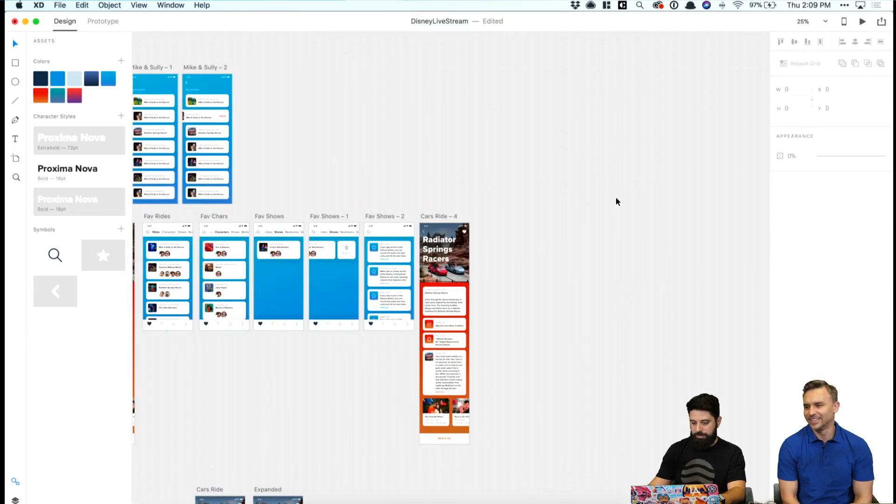
Replace the Radiator Springs Racers title on Cars Ride – 4 with the artist's two-line name and move it to the photo's lower part.
key(super+plus)
key(super+plus)
click(423, 179)
double_click(425, 182)
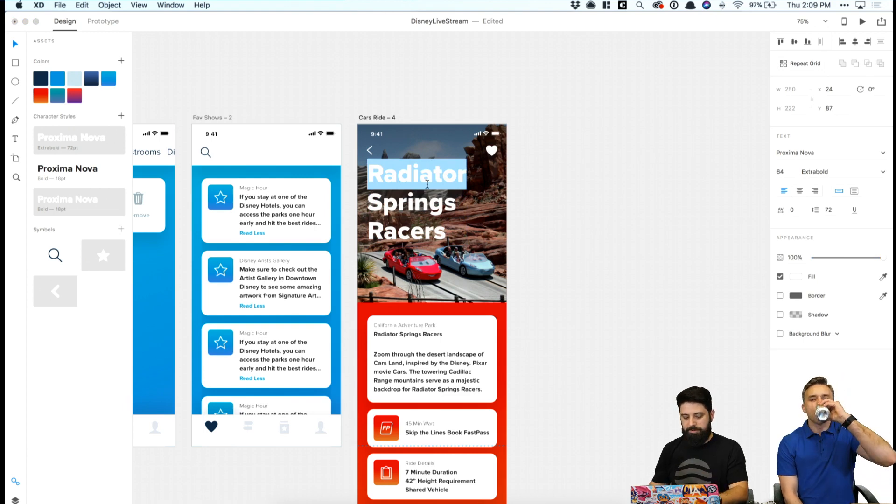
key(super+a)
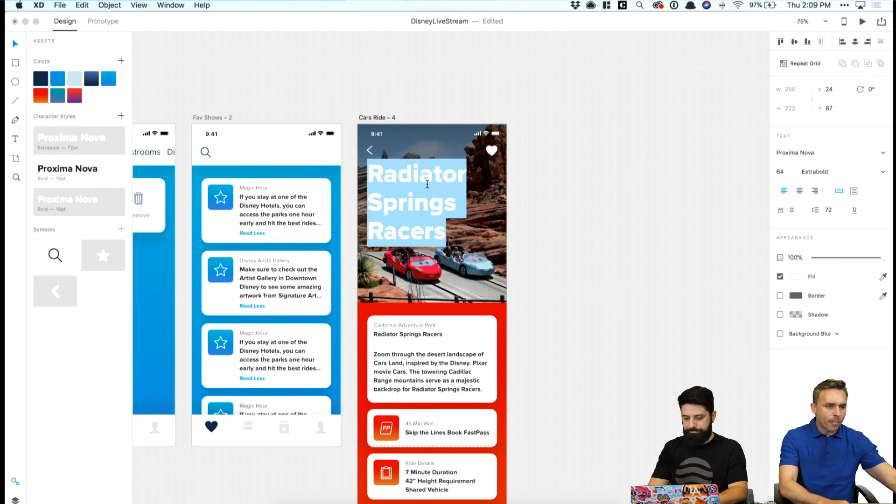
text(Rogie)
key(Return)
text(King)
key(Escape)
drag(407, 206, 408, 273)
Switch to Finder and replace the Cars Ride – 4 header photo with rogie.jpg from the Disney Artists folder.
click(462, 224)
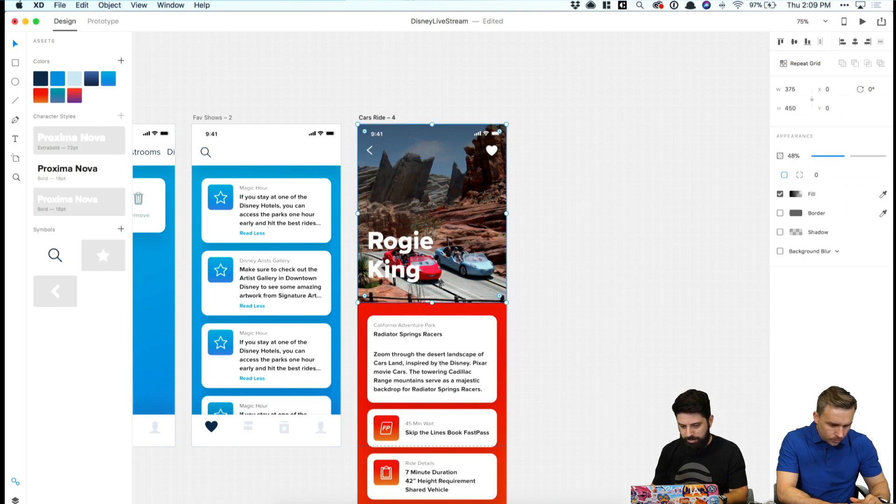
double_click(432, 280)
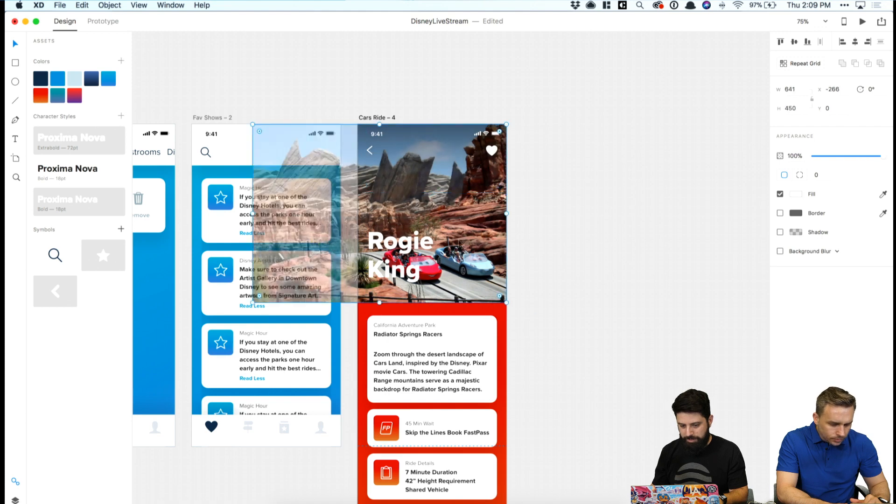
click(297, 496)
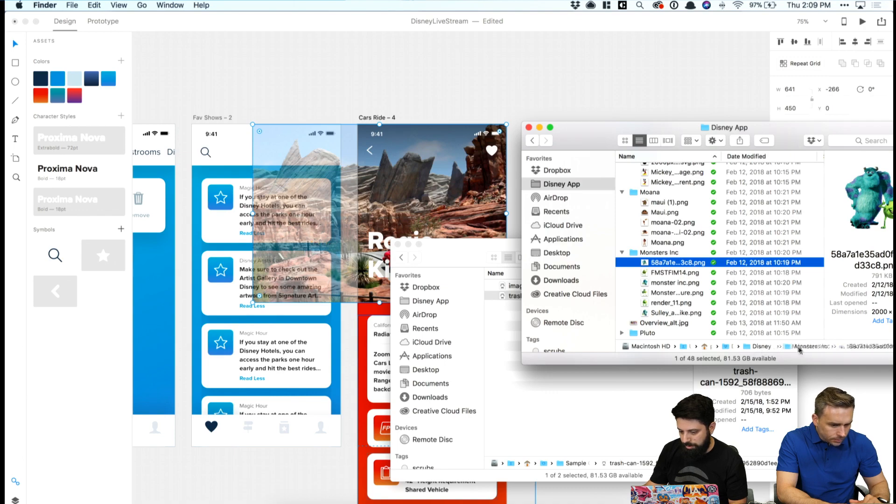
scroll(628, 259, down, 3)
scroll(627, 259, up, 5)
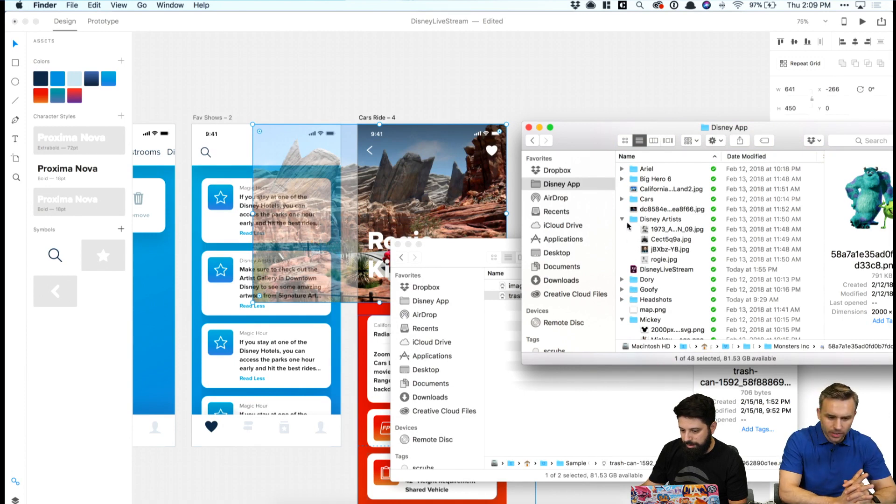
click(665, 259)
drag(665, 259, 379, 297)
click(415, 98)
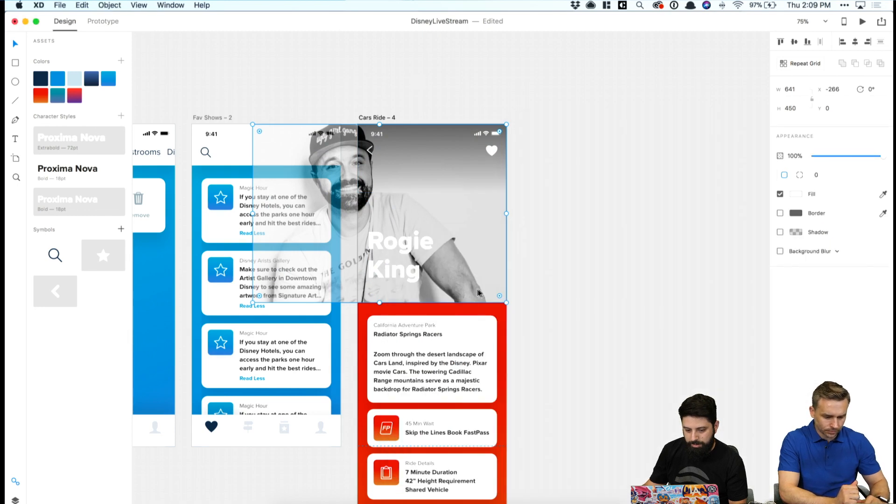
Narrow the overhanging header photo on Cars Ride – 4 to the artboard's width so the portrait sits inside the header.
drag(254, 214, 359, 218)
click(618, 202)
key(super+1)
click(439, 134)
drag(428, 165, 434, 313)
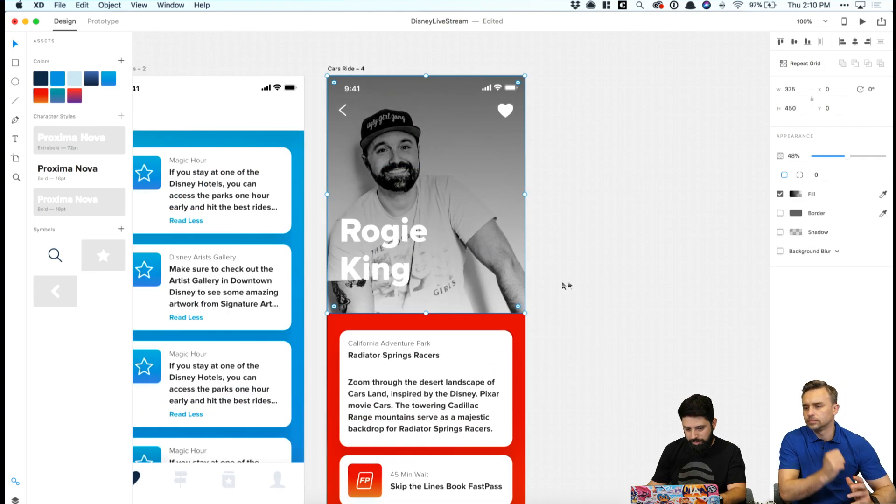
Lower the artist name title to Y 285, just above the header photo's bottom edge.
drag(382, 273, 382, 289)
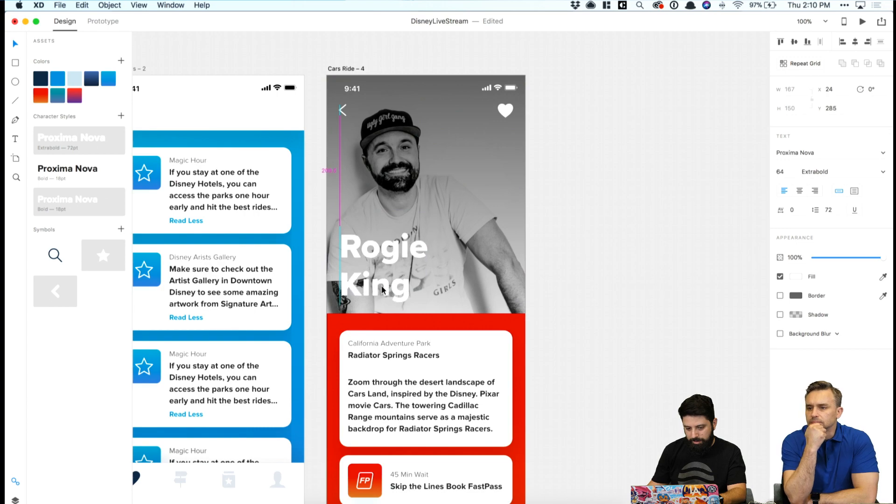
click(606, 259)
scroll(601, 260, down, 3)
click(459, 283)
click(516, 241)
scroll(335, 59, up, 3)
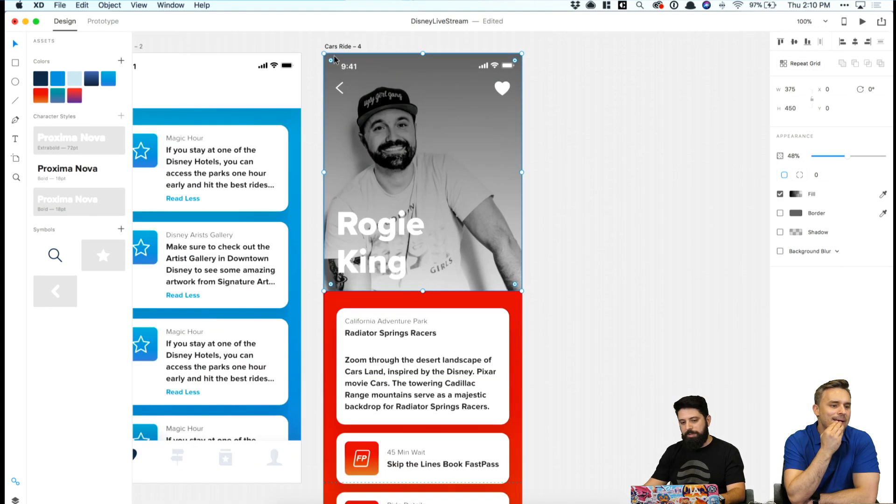
Change the red background rectangle's linear gradient on Cars Ride – 4 to run from black to white (#FFFFFF).
click(349, 48)
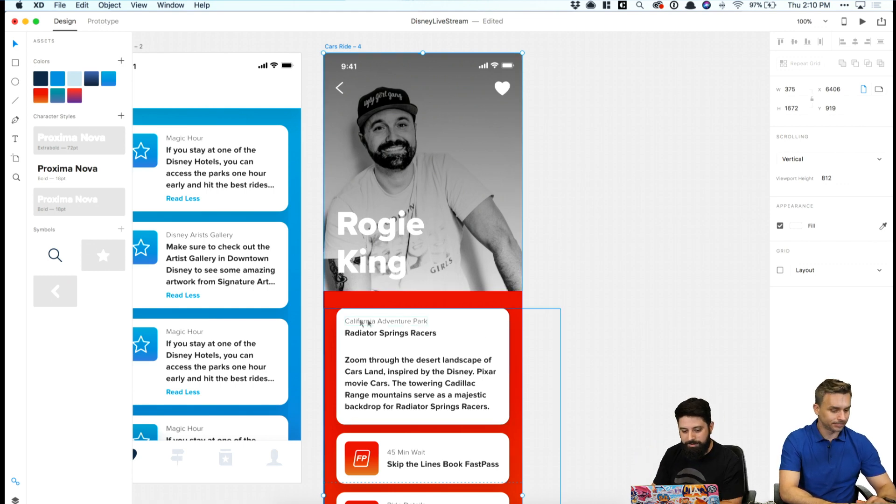
click(332, 306)
click(795, 194)
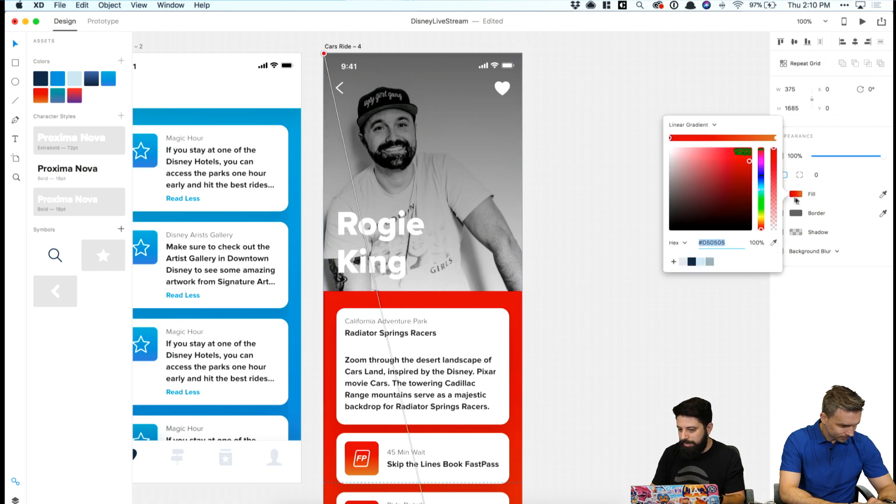
click(695, 124)
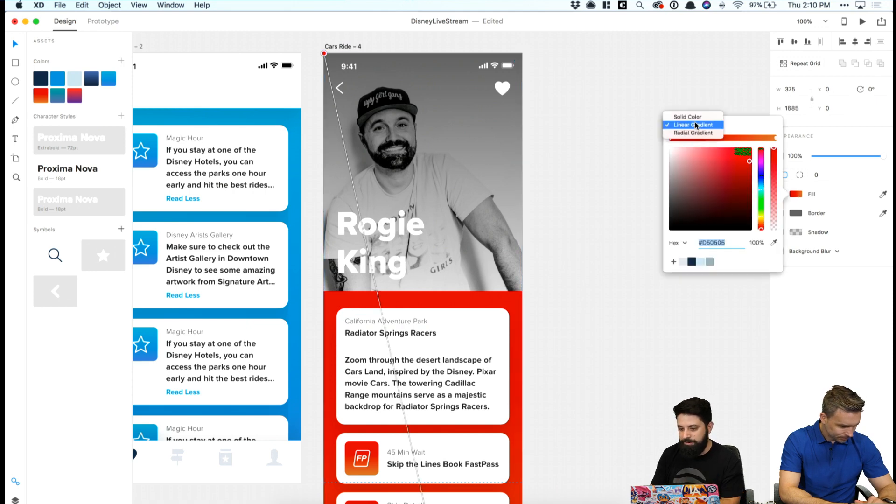
click(693, 124)
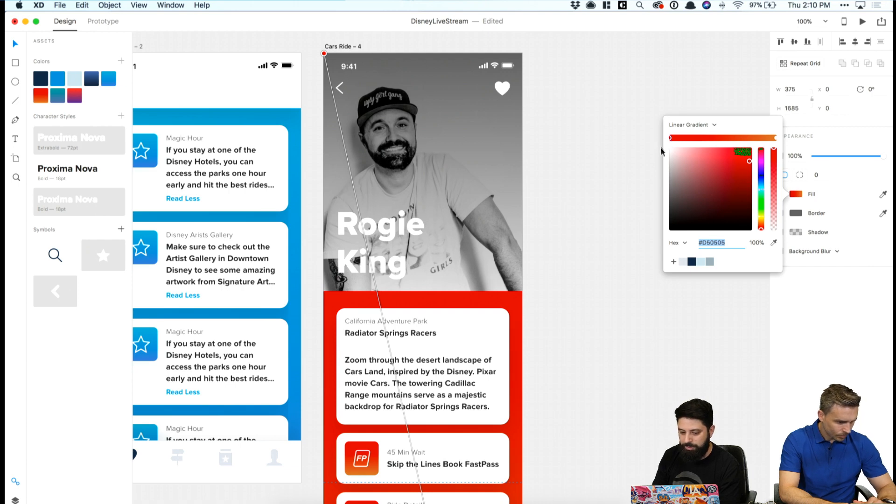
drag(691, 179, 637, 265)
click(775, 138)
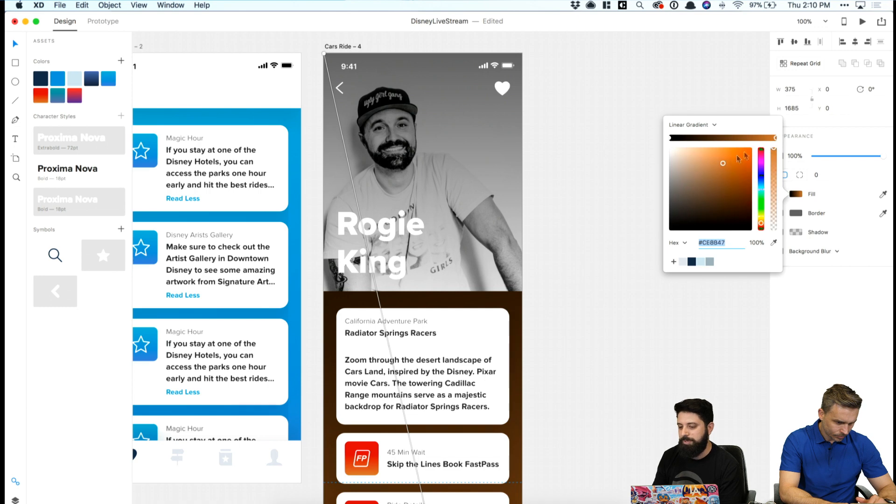
drag(699, 159, 654, 144)
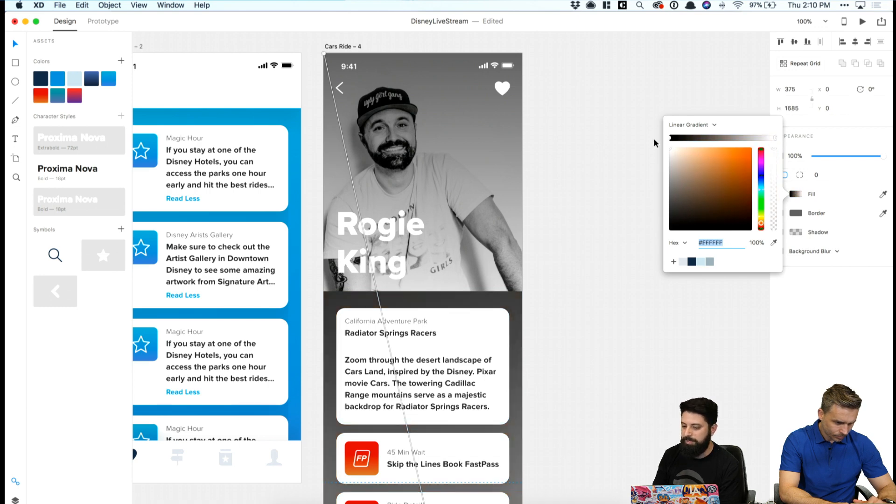
key(Escape)
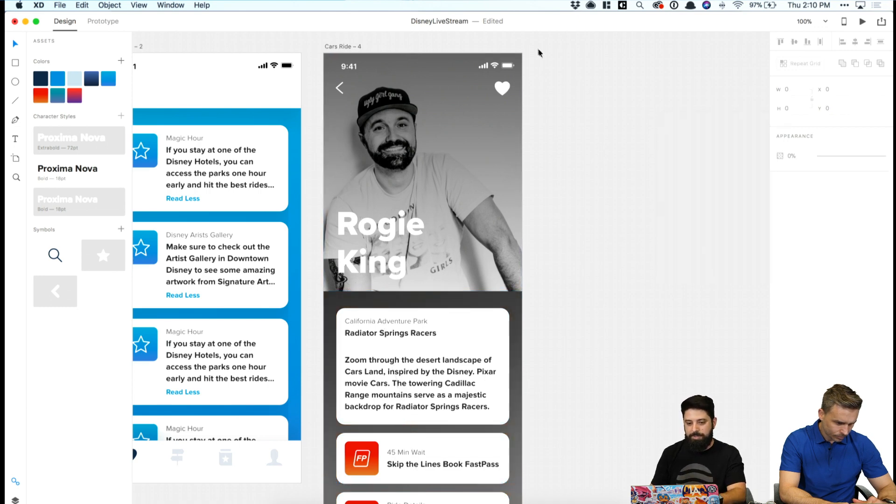
Shorten the background rectangle from its top edge so it starts below the header photo at Y 450 with height 1235.
click(422, 54)
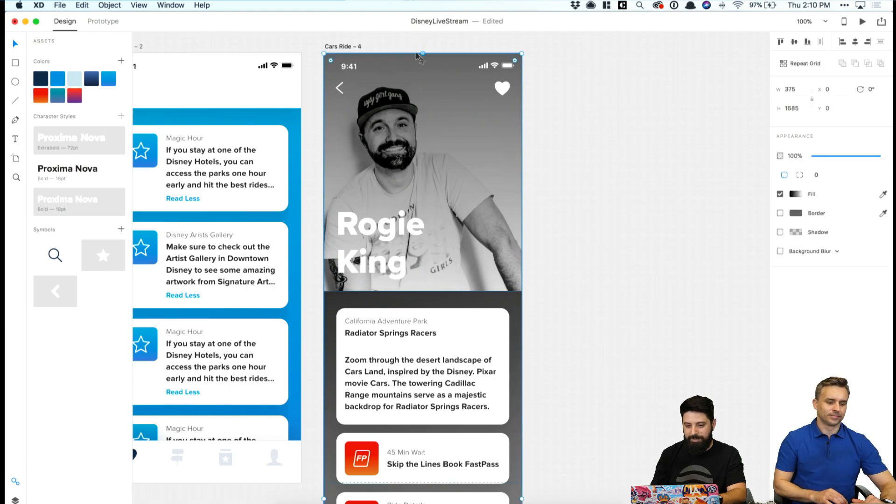
click(466, 299)
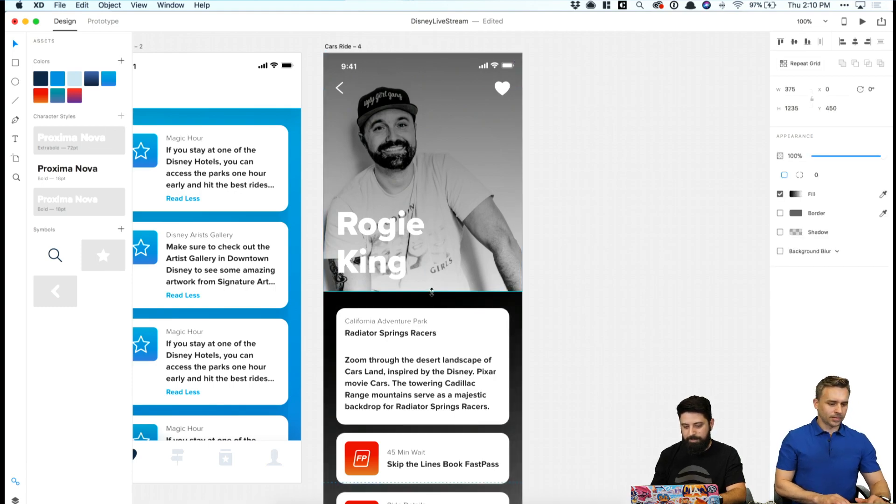
scroll(672, 266, down, 10)
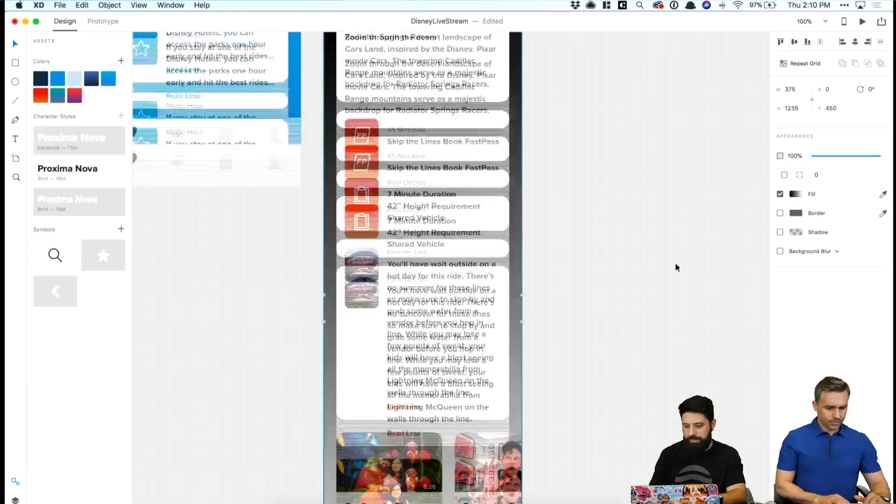
Try the gray-blue #A5B3BA and navy swatches in the background gradient, and the saved solid navy as the fill.
click(796, 194)
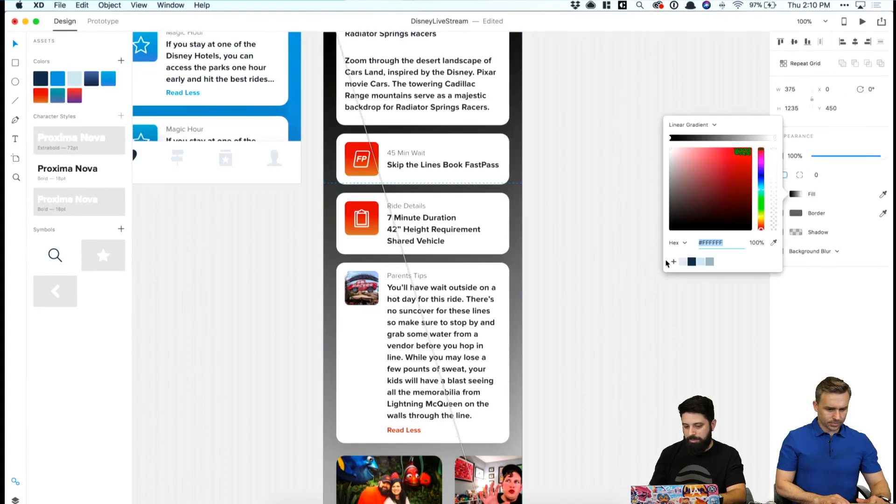
scroll(617, 252, up, 9)
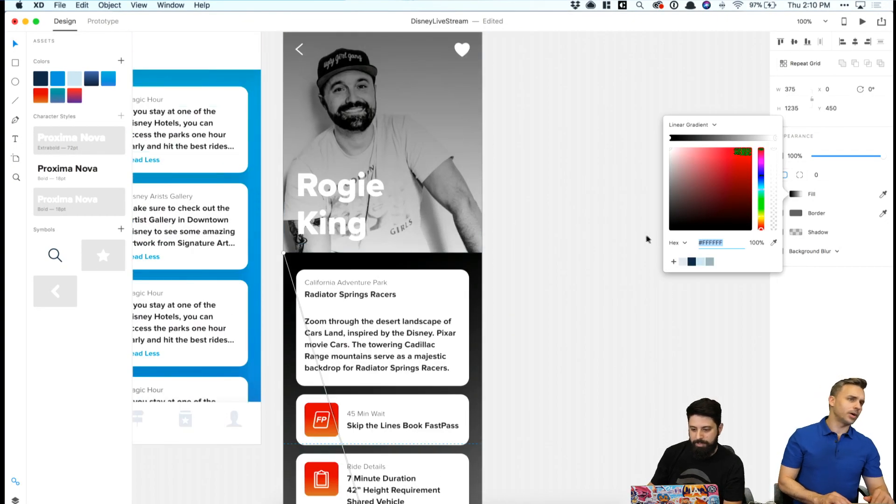
click(709, 262)
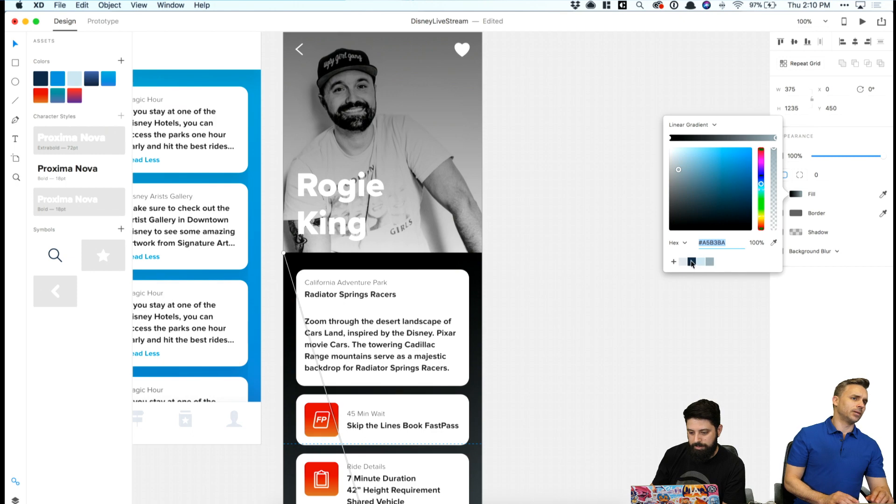
click(691, 262)
click(44, 82)
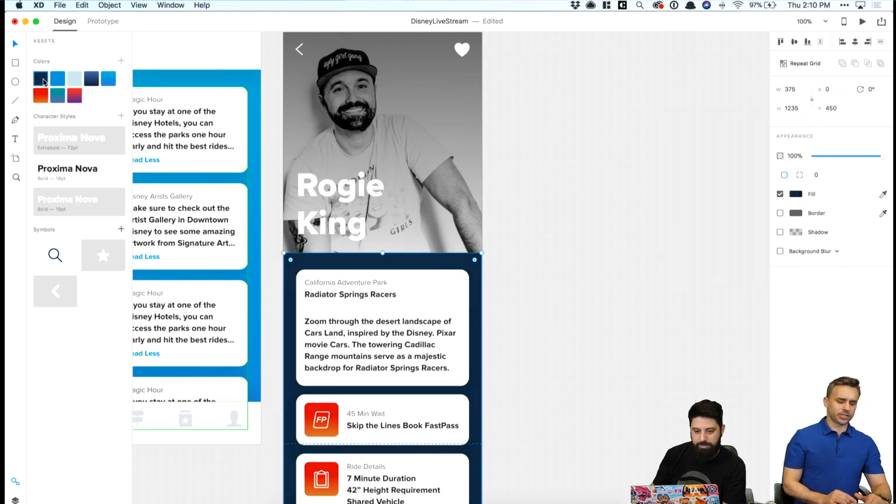
Fill the background rectangle below the header photo with the saved light-blue gradient from the color assets.
click(111, 80)
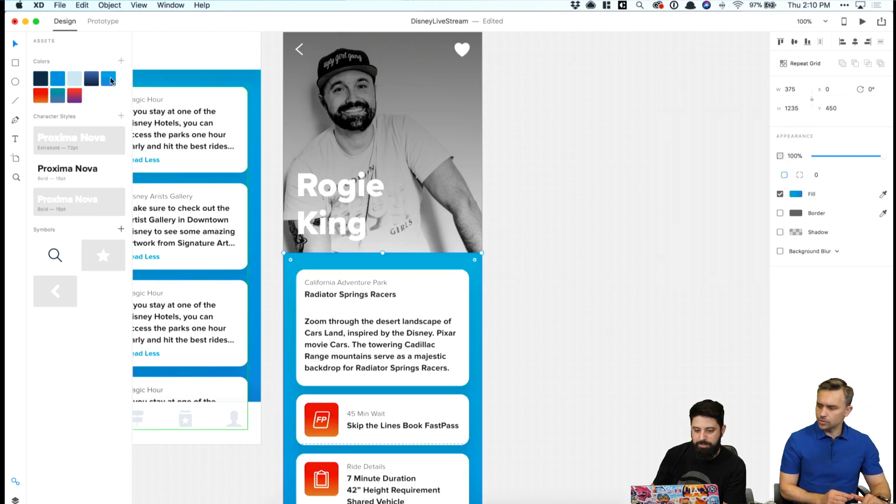
click(547, 207)
scroll(536, 221, down, 5)
key(super+minus)
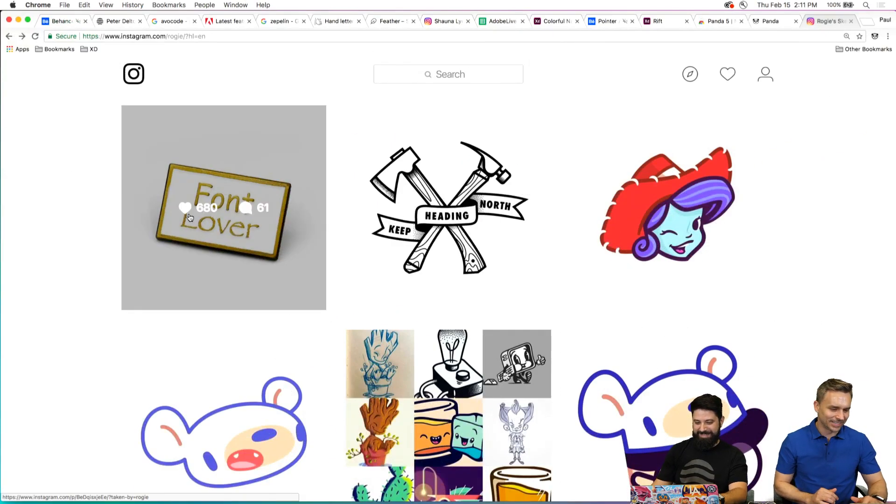
Return to Adobe XD and copy the Roaming Locations and Today's Appearances card from the Mike & Sully Heart artboard.
click(188, 213)
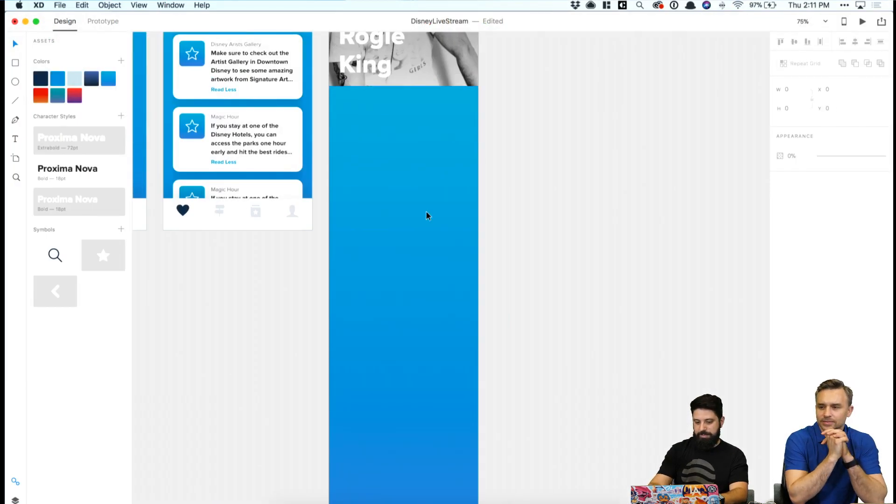
key(super+minus)
key(super+minus)
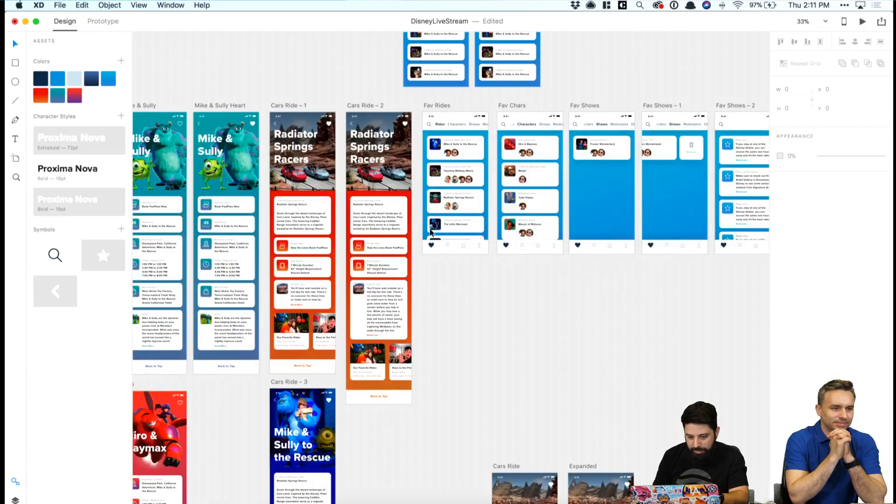
scroll(429, 224, left, 3)
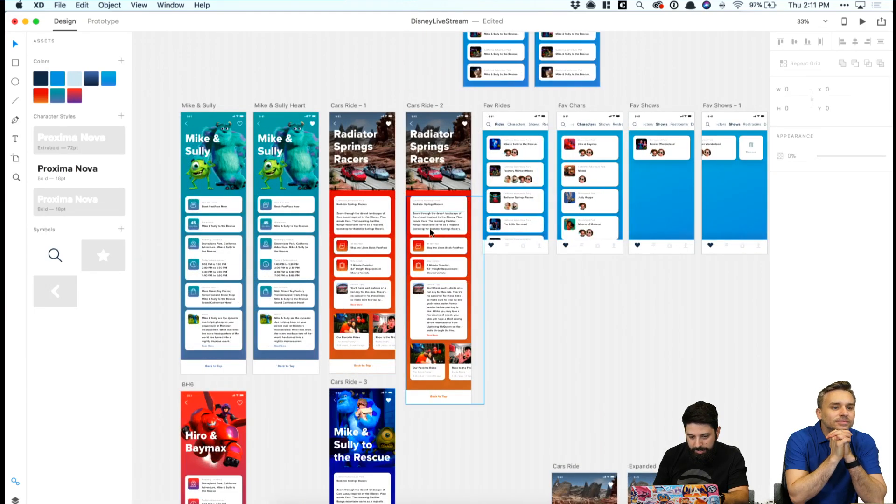
key(super+minus)
key(super+equal)
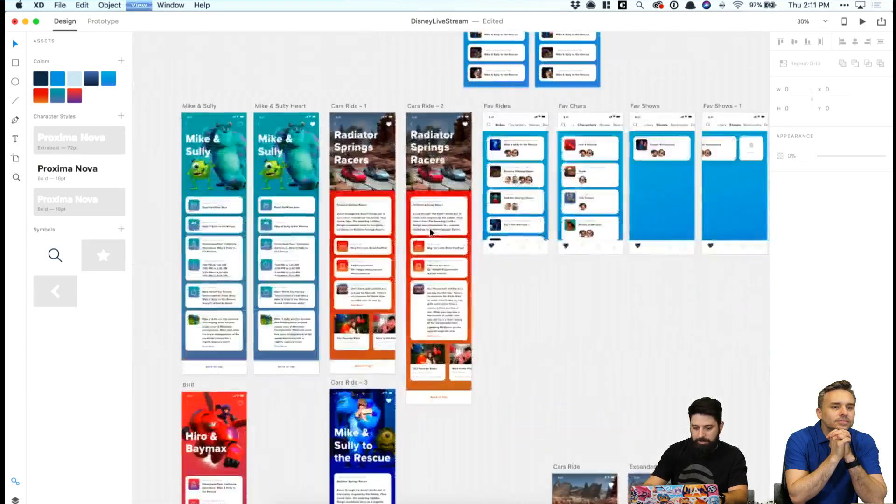
key(super+equal)
scroll(429, 229, left, 4)
click(302, 231)
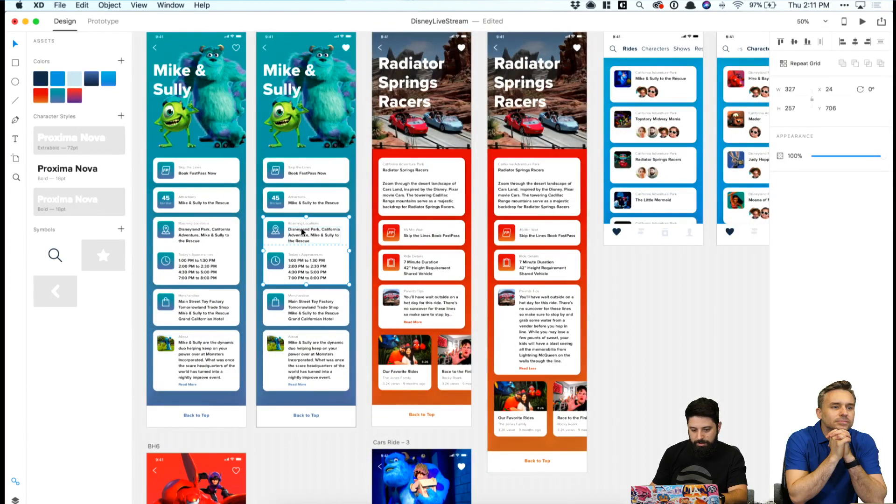
Paste the copied card into the artist artboard and place it just below the header photo at X 24, Y 482.
scroll(405, 216, right, 10)
click(362, 136)
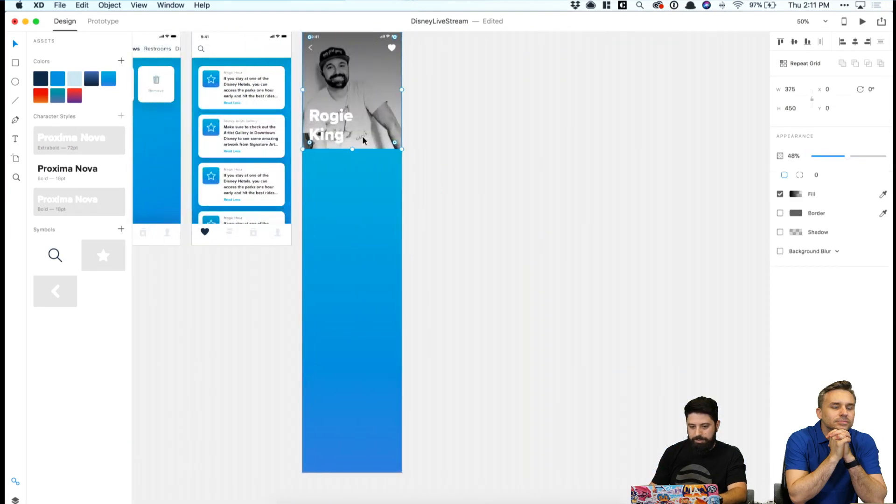
key(super+v)
drag(357, 231, 356, 174)
click(478, 164)
Change the pasted card's "Roaming Locations" label to "Gallery Location".
key(super+1)
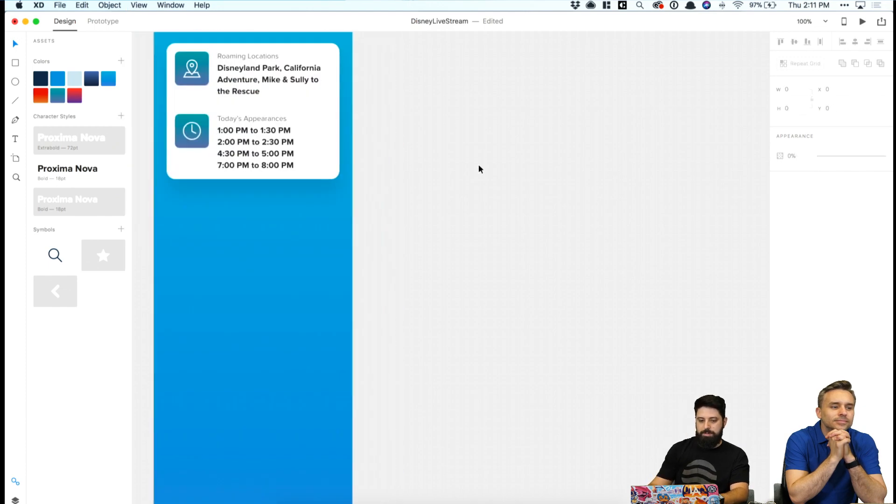
scroll(478, 164, left, 10)
scroll(478, 164, up, 6)
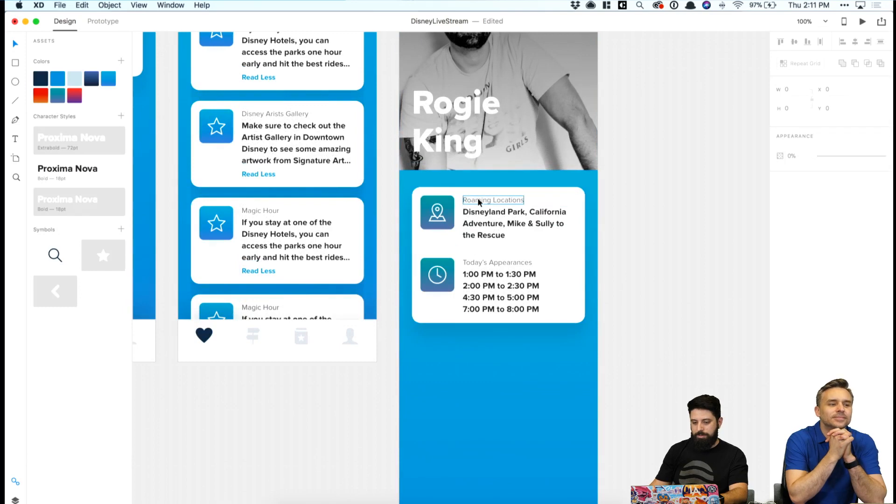
double_click(480, 201)
key(super+a)
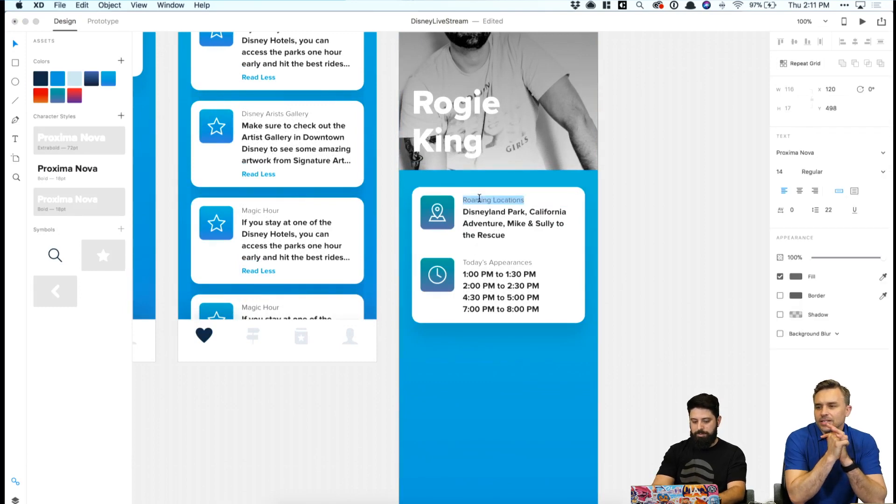
text(Gallery Location)
click(632, 235)
Replace the location text beneath the Gallery Location label with "Downtown Disney".
triple_click(501, 221)
key(super+a)
text(Disn)
text(ownt)
key(Escape)
key(Tab)
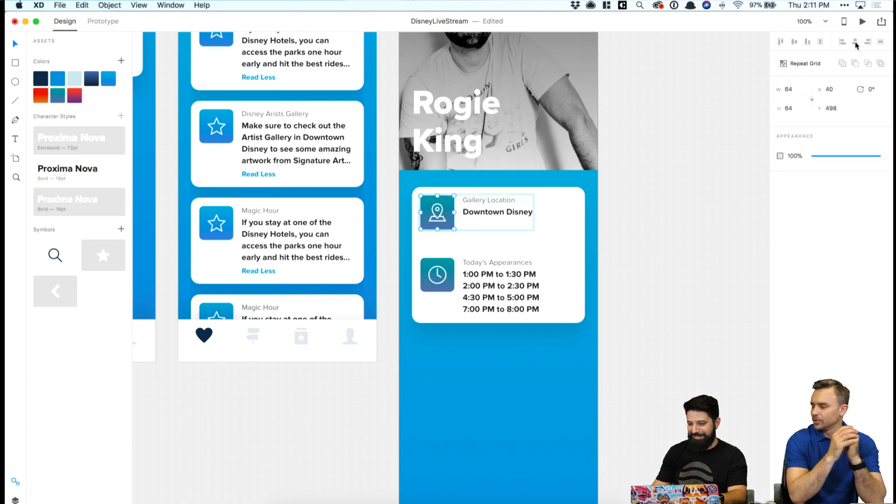
click(551, 250)
Nudge the Gallery Location label and its text down 13 px to center them beside the map icon.
double_click(488, 212)
key(Down)
key(Down)
key(Down)
key(Down)
key(Down)
key(Down)
key(Down)
key(Down)
key(Down)
key(Down)
key(Down)
key(Down)
key(Down)
click(610, 220)
Change the "Today's Appearances" label to "Artists Signings".
double_click(503, 266)
double_click(501, 262)
click(488, 262)
key(super+a)
text(S)
text(rtists)
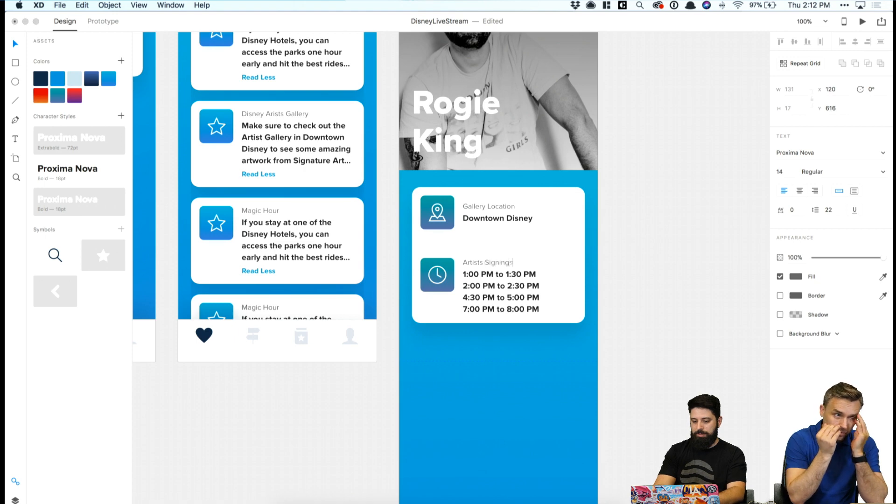
Delete the 7:00 PM to 8:00 PM line from the signing times and shorten the white card to a height of 238.
double_click(509, 296)
click(475, 296)
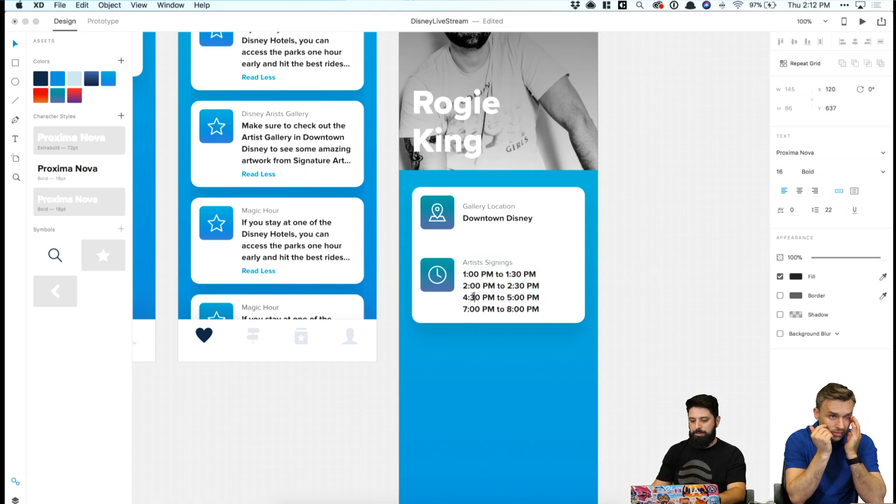
drag(464, 305, 540, 309)
key(BackSpace)
key(Escape)
click(532, 318)
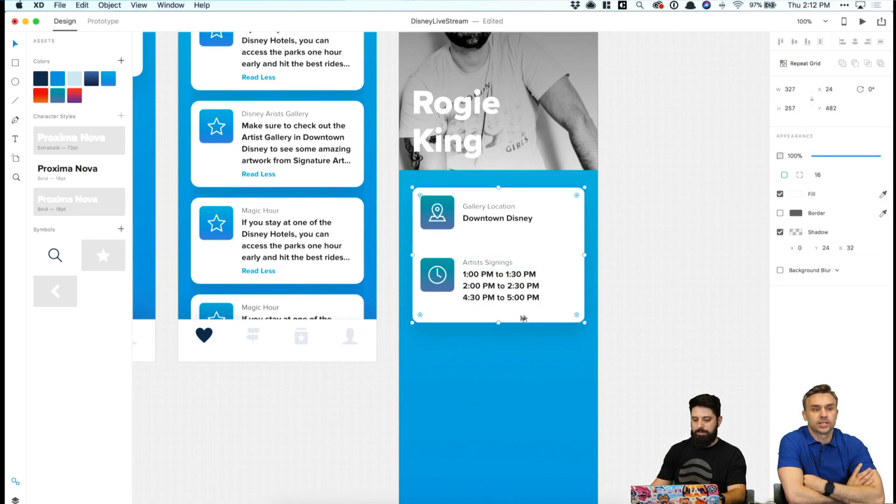
drag(498, 322, 497, 312)
Fill the clock and map icon tiles with the saved light-blue gradient from the color assets.
click(428, 288)
click(109, 82)
click(432, 219)
click(705, 226)
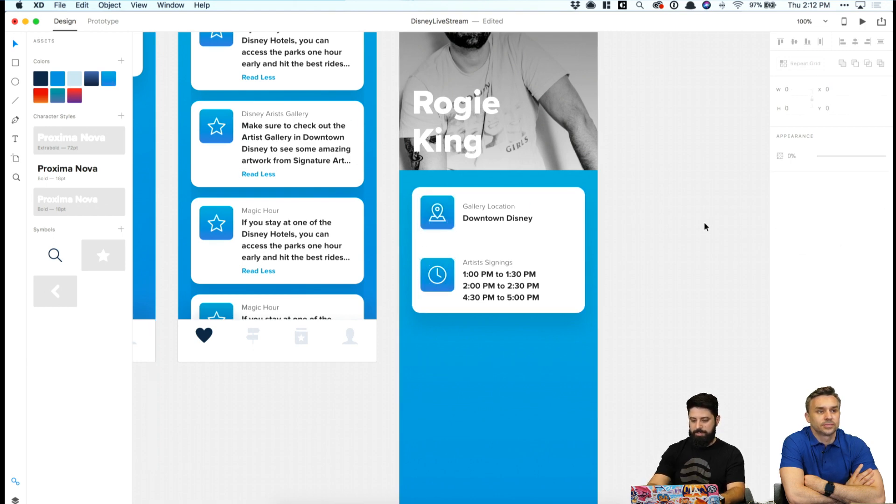
Draw a rectangle 327 wide by 220 high below the info card at X 24, Y 756.
key(super+minus)
scroll(701, 221, down, 3)
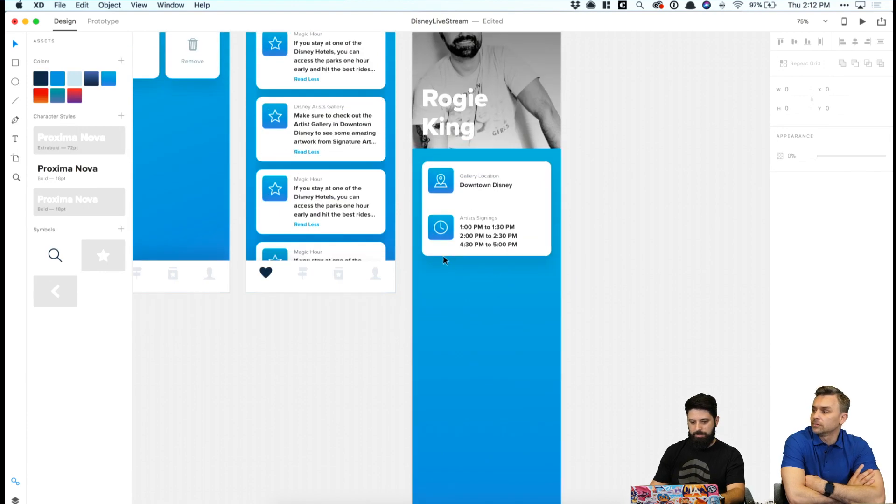
key(r)
drag(424, 270, 551, 358)
key(v)
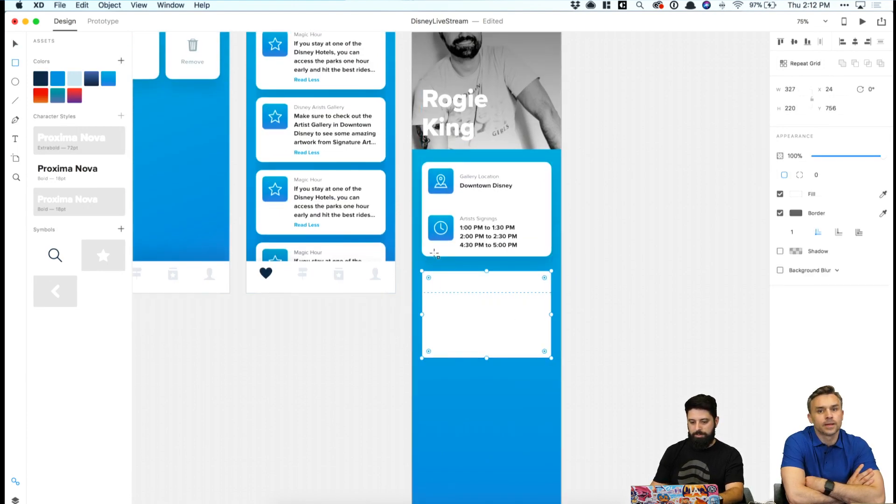
Copy the white background card behind the gallery location and signing times.
click(546, 256)
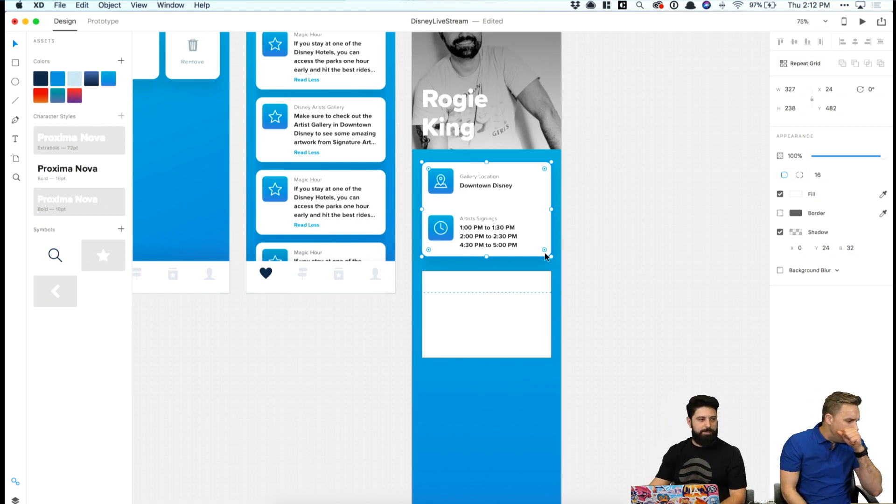
scroll(544, 253, up, 5)
scroll(545, 253, down, 1)
click(394, 220)
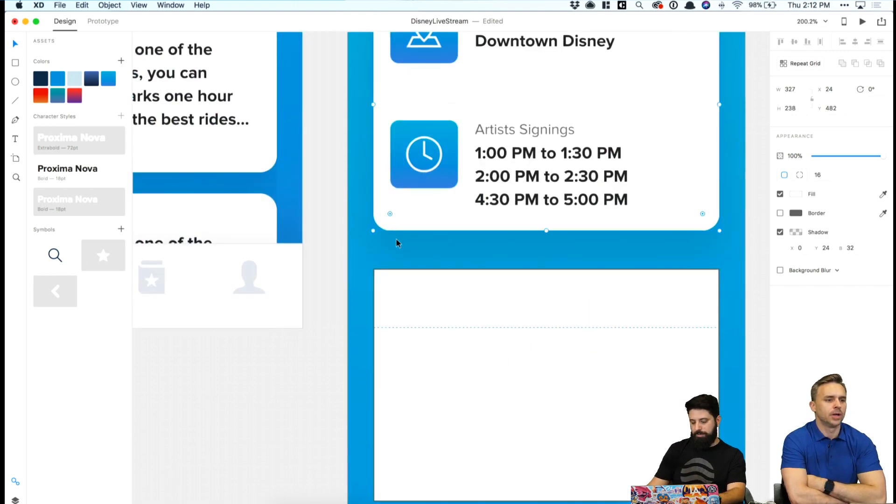
scroll(396, 239, up, 5)
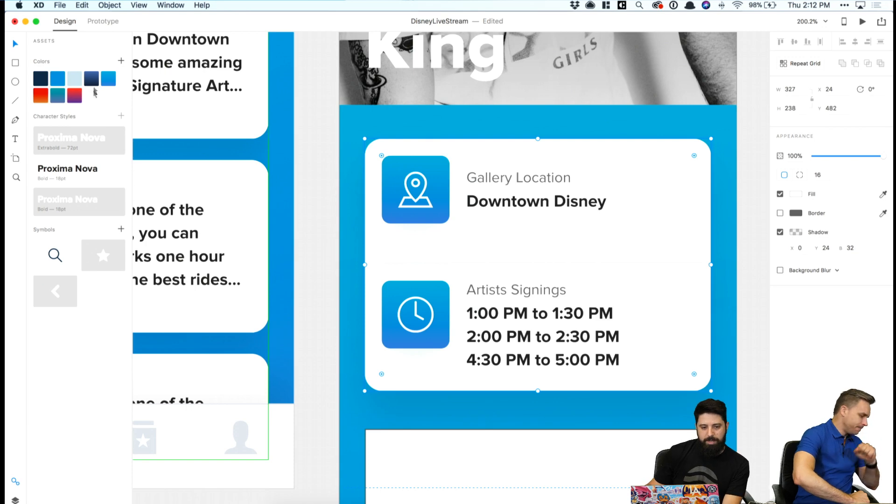
click(83, 5)
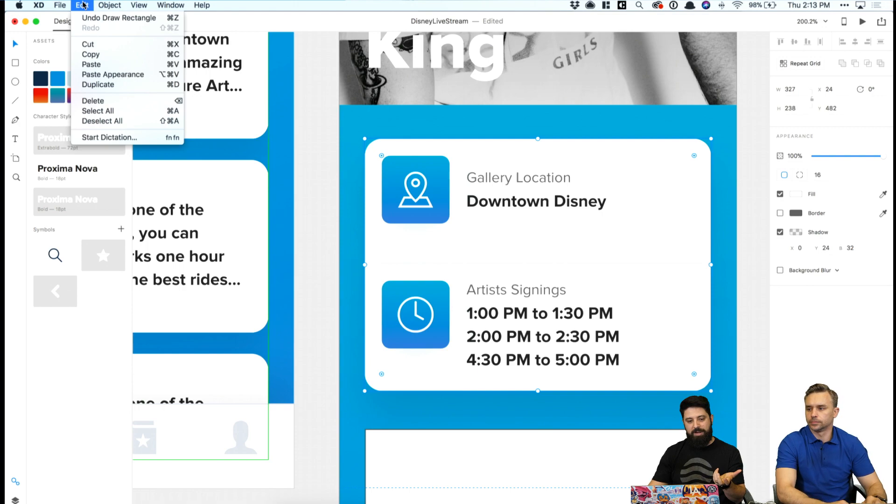
click(95, 56)
Paste only the copied card's appearance onto the new rectangle below it.
scroll(332, 104, down, 5)
click(437, 295)
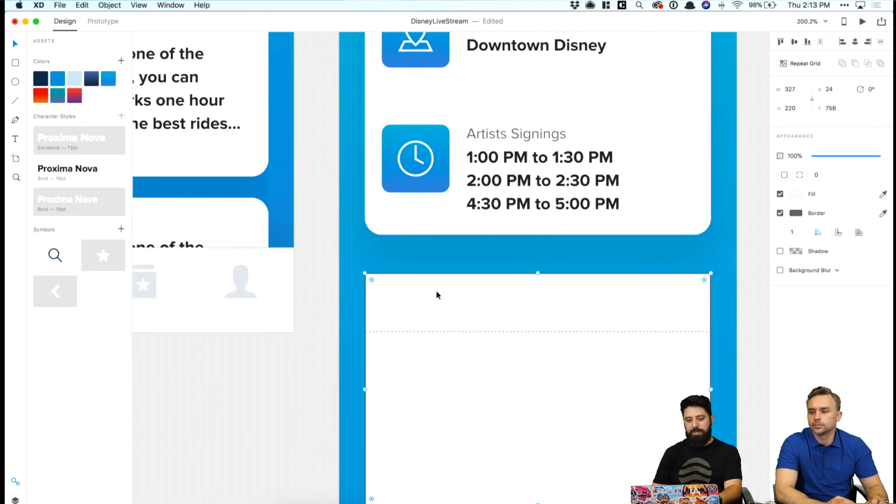
click(84, 5)
click(87, 4)
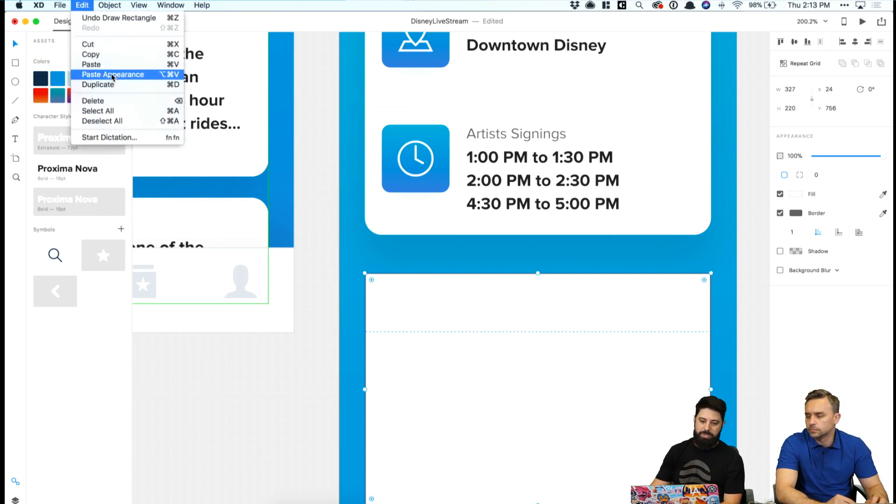
click(113, 75)
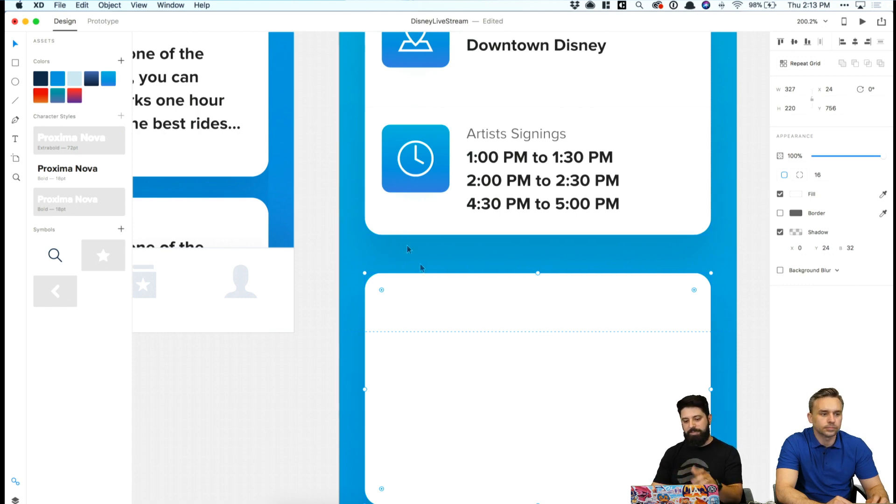
Move the styled rectangle up closer to the info card, to Y 736.
drag(456, 303, 455, 293)
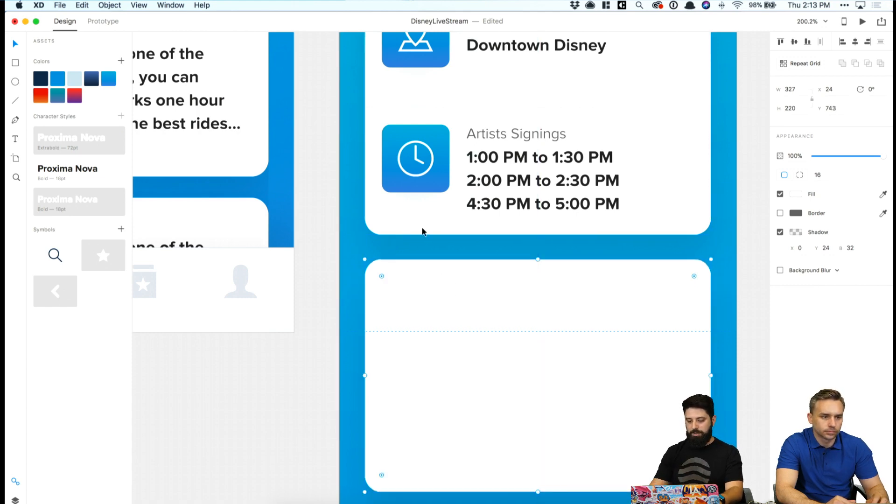
key(Up)
key(Up)
key(Up)
key(Up)
key(Up)
key(Up)
key(Up)
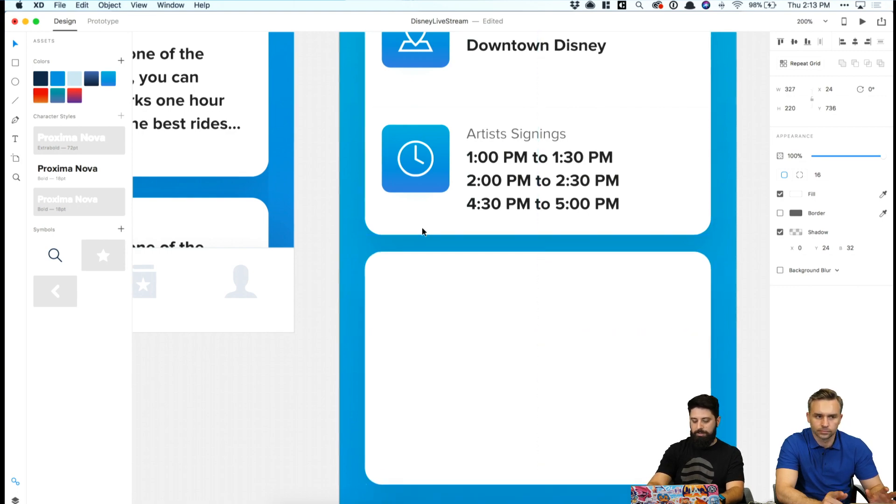
Shrink the rectangle from its lower-right corner to half the card's width, 164 wide by 111 high.
click(363, 276)
key(super+minus)
key(super+minus)
key(super+minus)
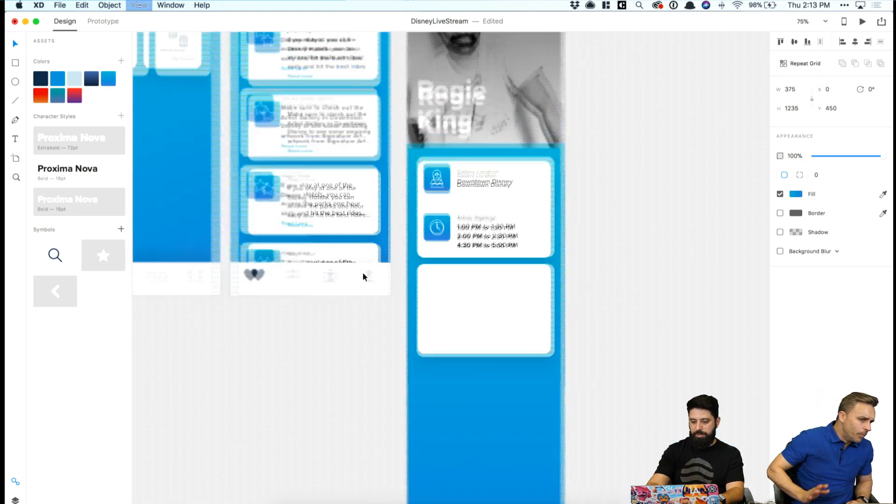
click(521, 333)
drag(548, 351, 484, 309)
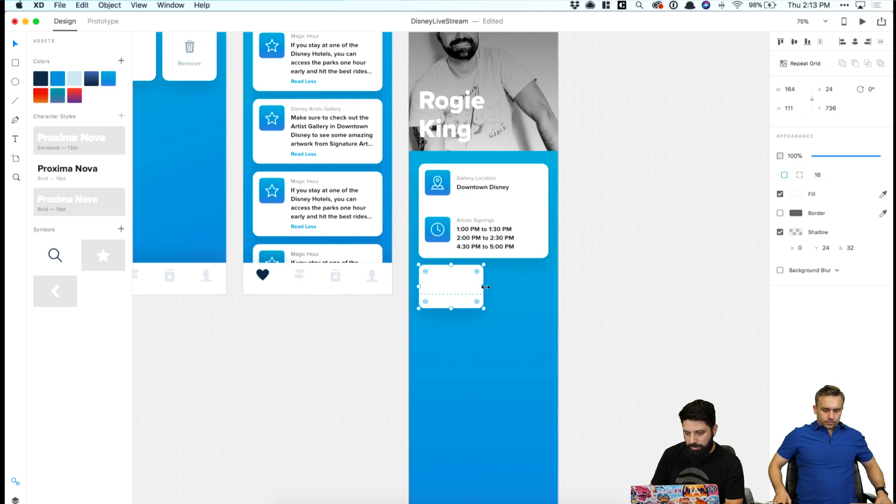
Set the small rectangle's height to 164 to make it square.
click(799, 89)
key(Right)
key(Escape)
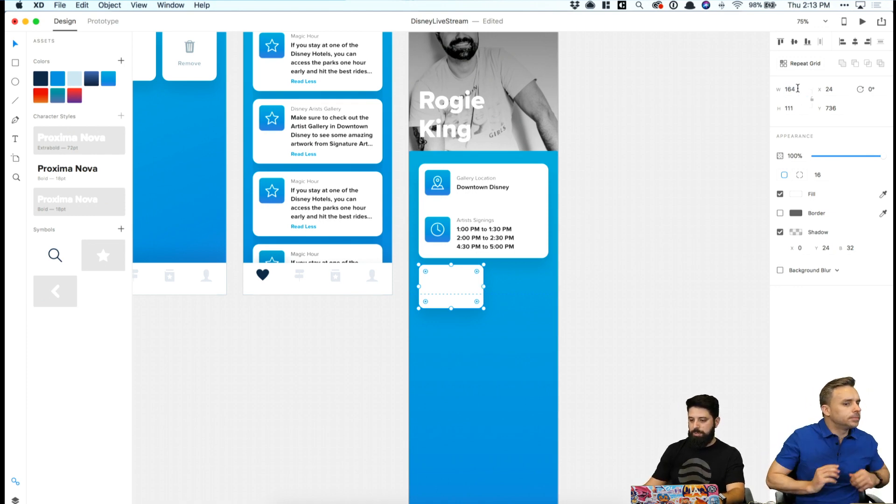
click(793, 106)
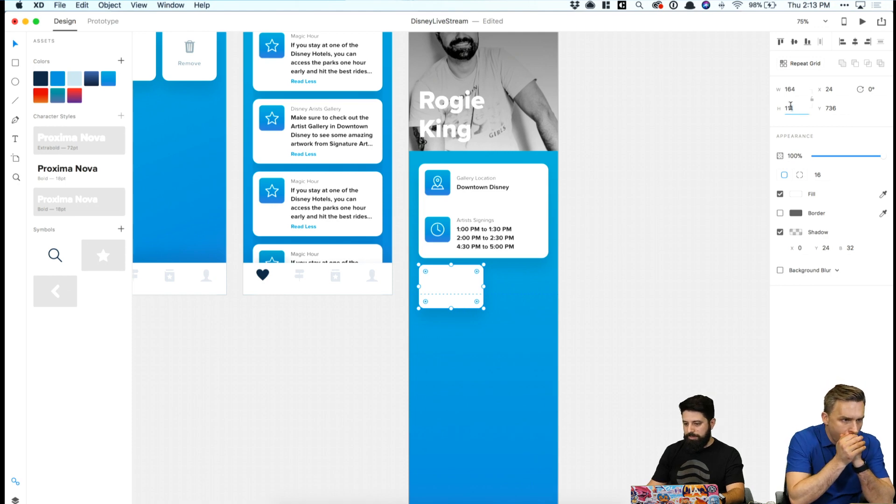
text(164)
key(Return)
Turn the white square into a Repeat Grid extended to 327 wide by 393 high, and narrow the gap between its columns.
drag(451, 288, 505, 276)
key(super+z)
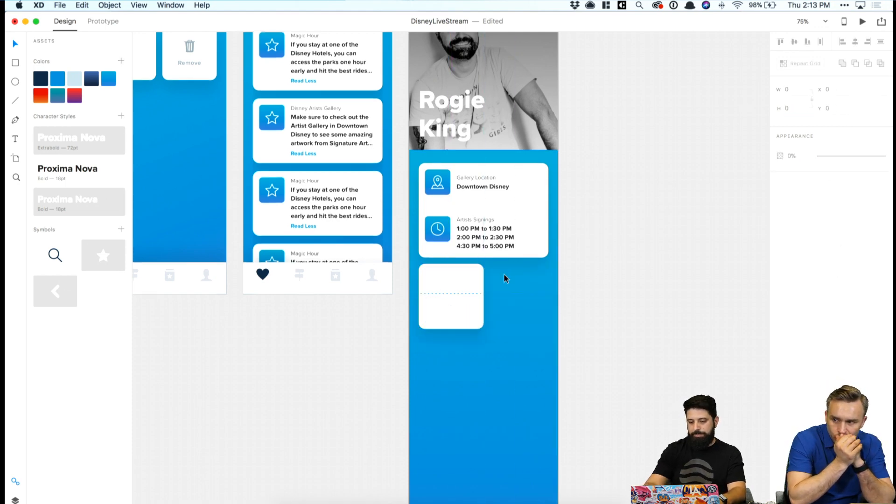
click(448, 285)
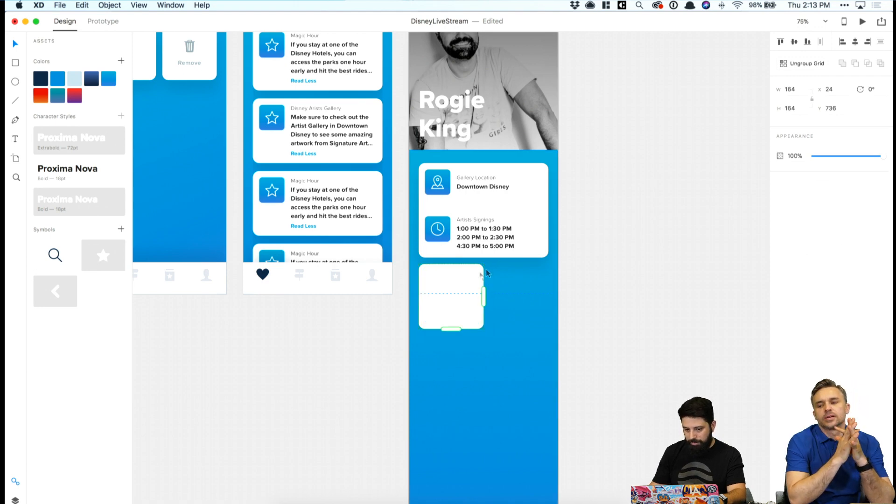
drag(484, 297, 548, 288)
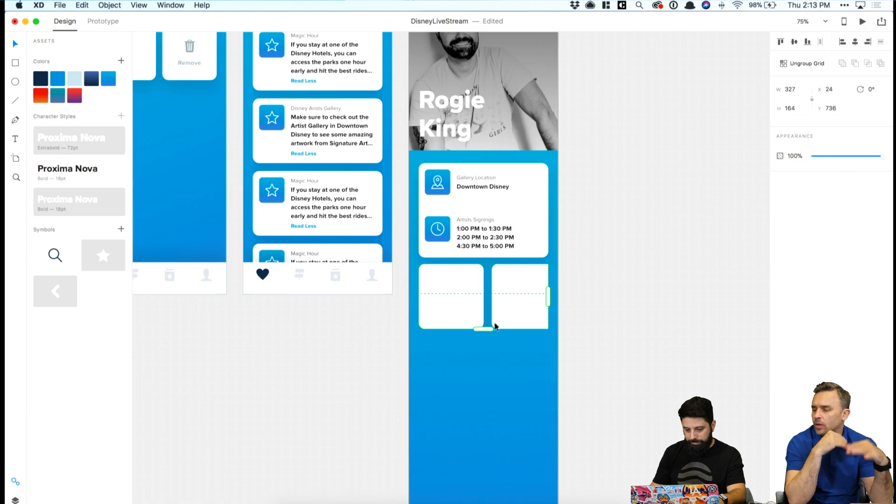
drag(484, 329, 483, 419)
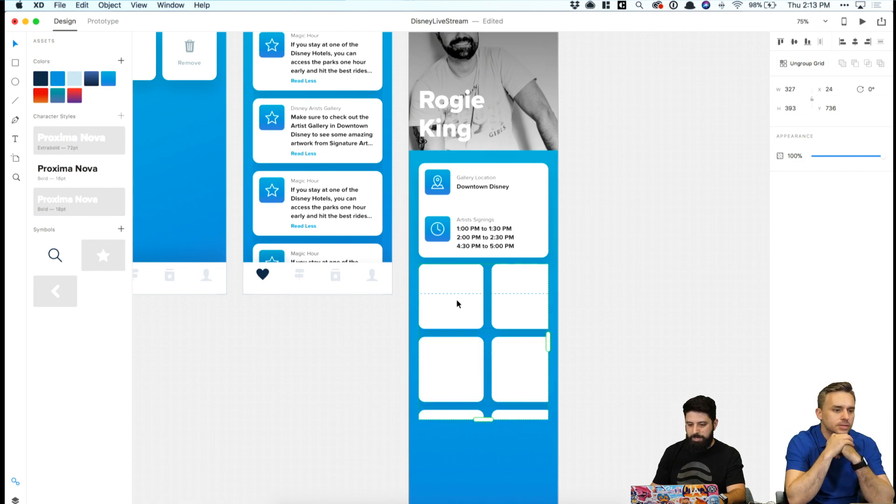
drag(488, 309, 486, 308)
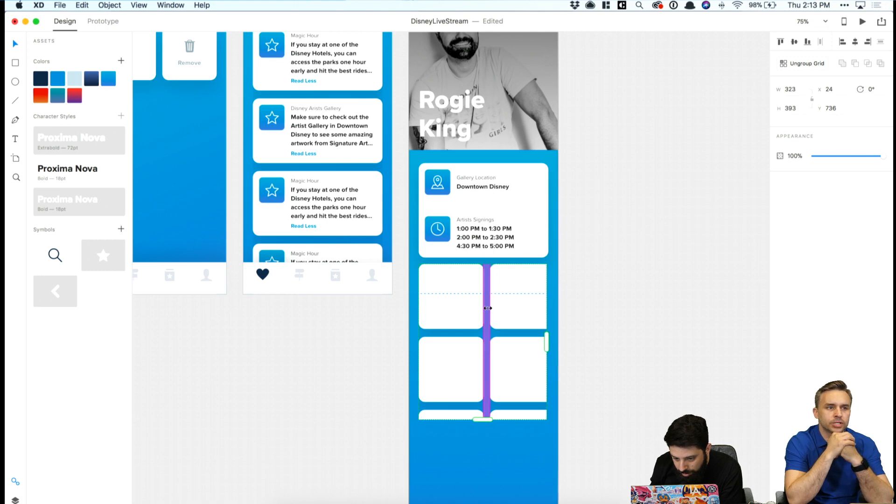
click(641, 270)
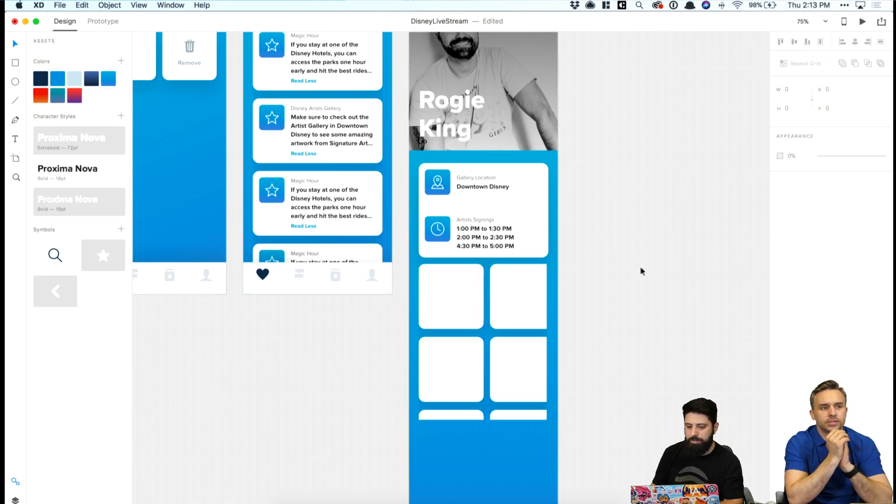
Lock the grid tile's proportions and set its size to 161 by 161.
double_click(447, 280)
click(799, 90)
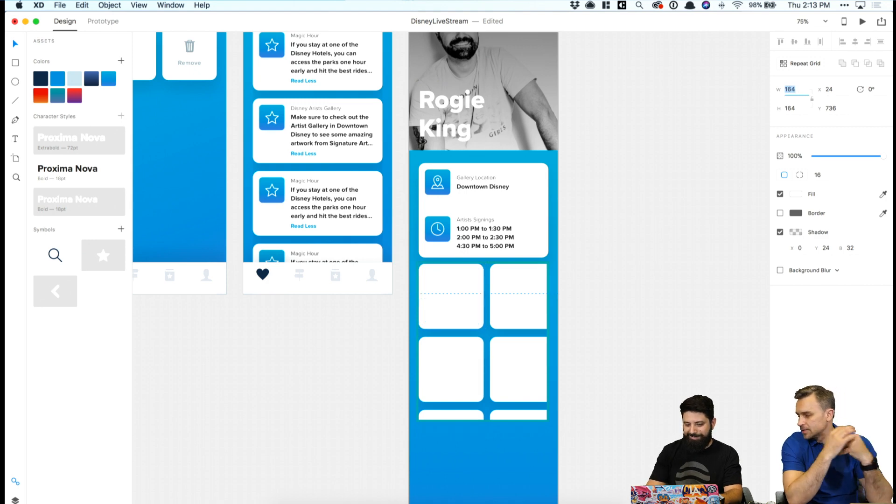
key(Return)
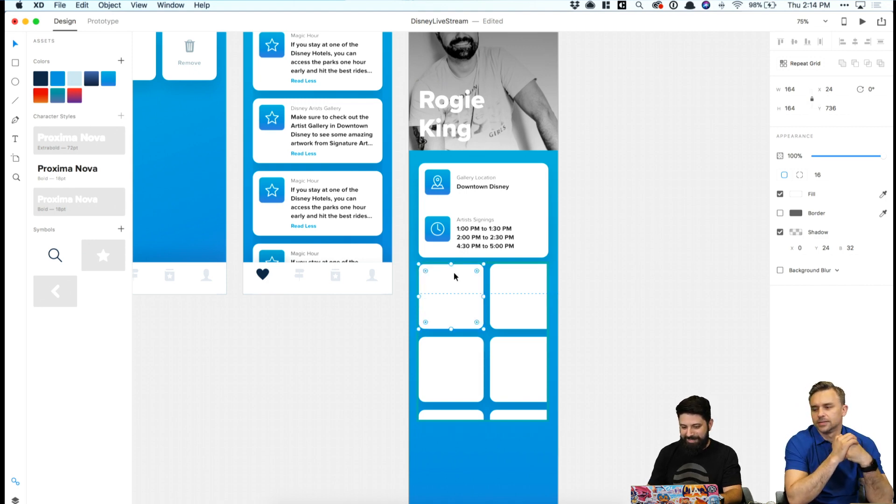
click(801, 91)
key(Down)
key(Down)
key(Down)
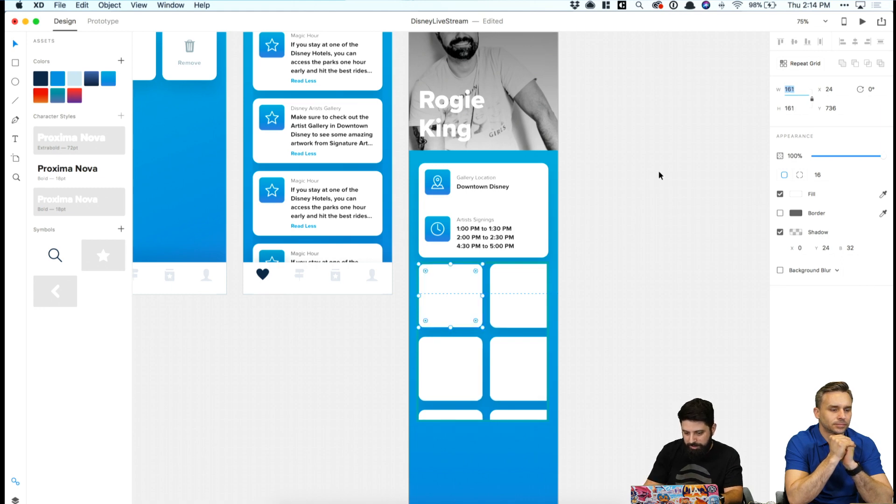
key(Escape)
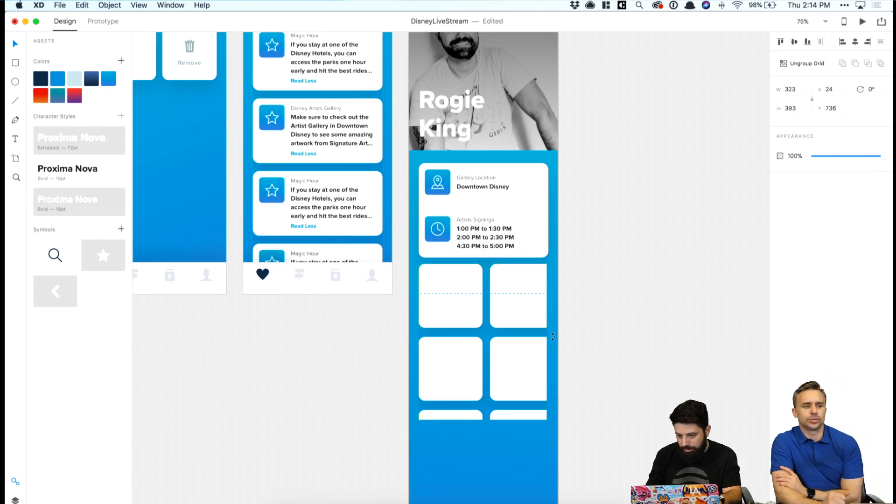
Extend the Repeat Grid to 327 wide and shrink its square tiles to 147 by 147.
click(569, 310)
key(super+1)
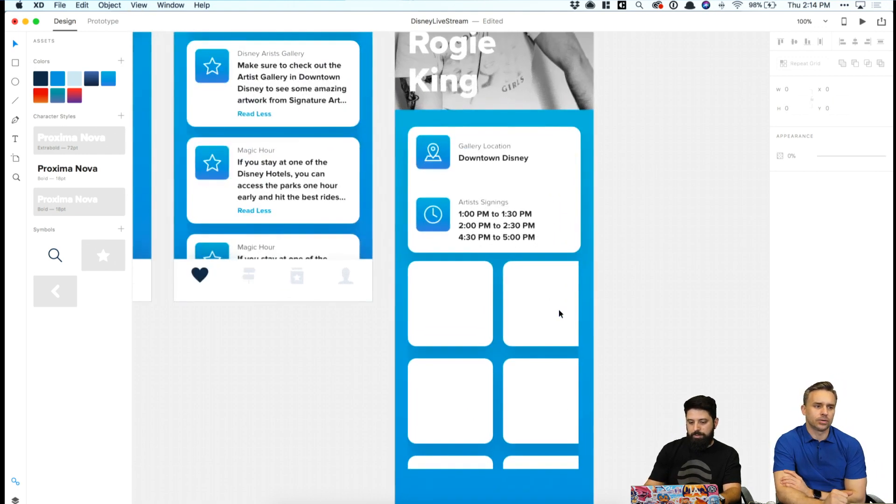
click(558, 309)
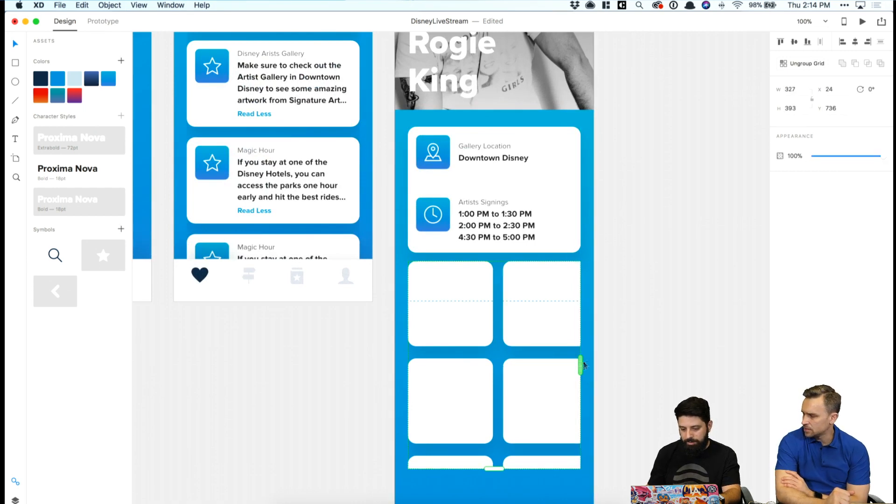
scroll(594, 356, right, 1)
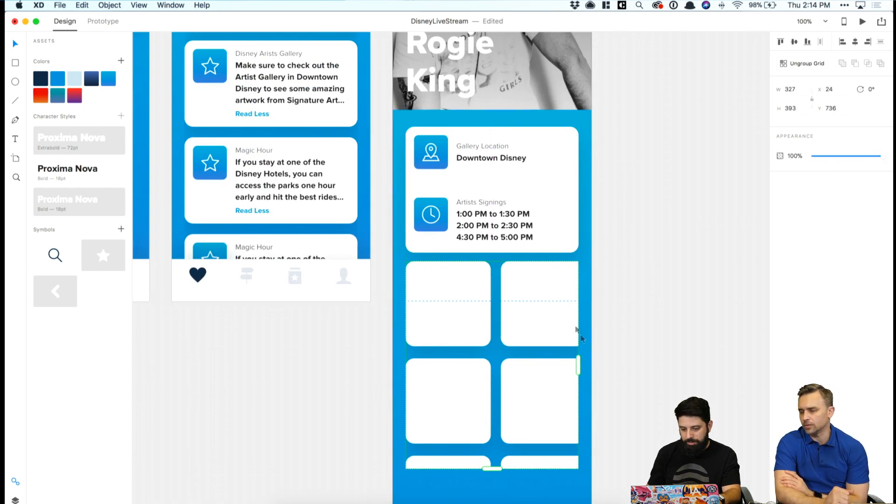
double_click(452, 301)
click(796, 90)
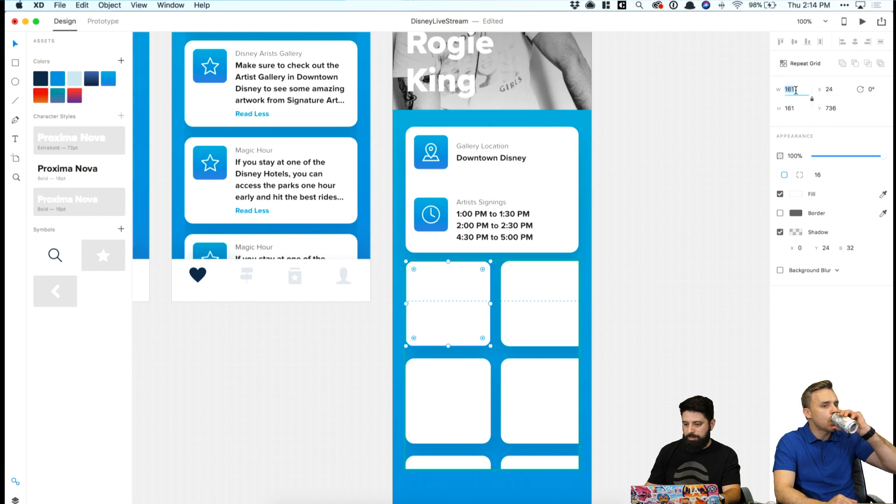
key(Down)
key(Down)
key(Down)
key(Down)
key(Down)
key(Down)
key(Down)
key(Down)
key(Down)
key(Down)
key(Down)
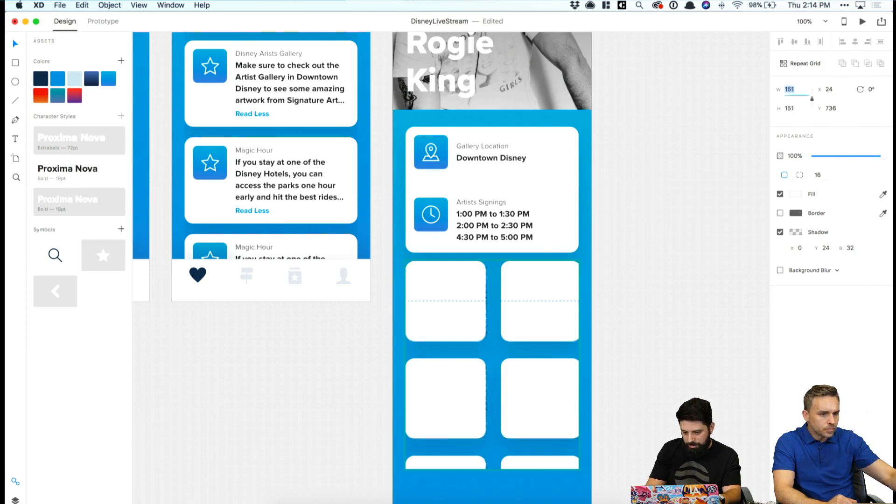
key(Down)
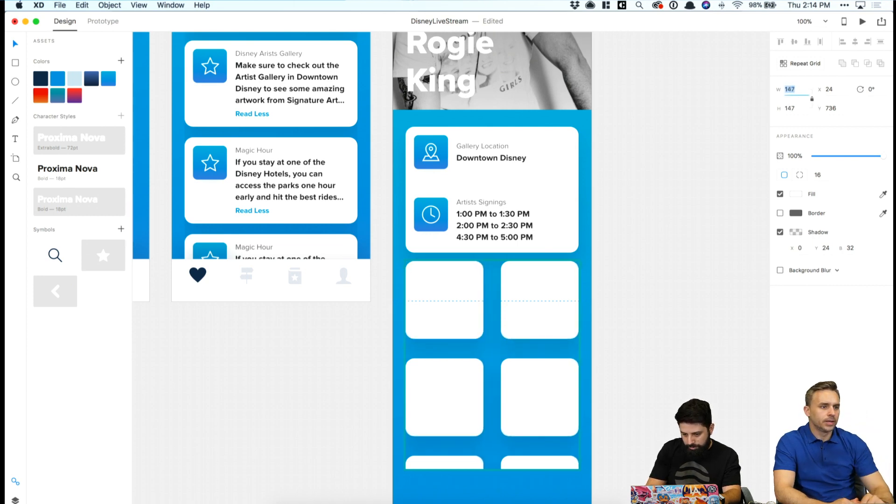
key(Down)
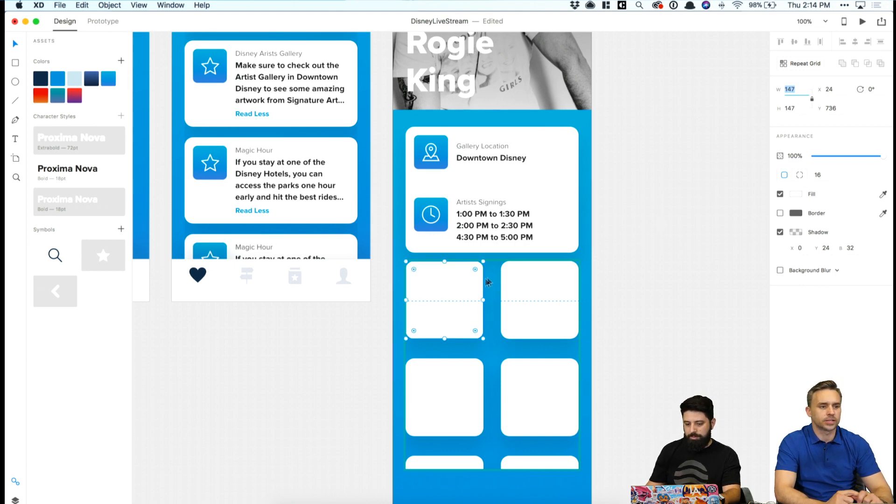
Narrow the gaps between the grid's columns and rows, bringing the Repeat Grid to 310 by 351.
key(Escape)
drag(489, 296, 481, 295)
drag(461, 360, 459, 342)
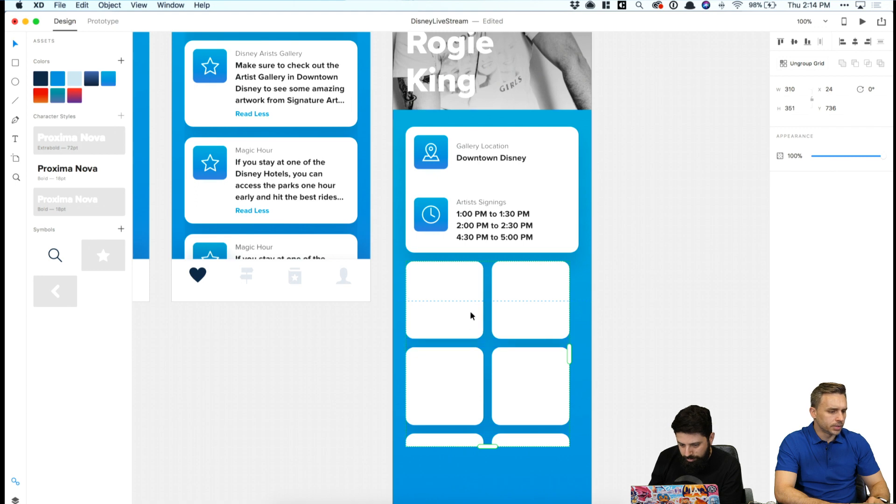
Set the grid tiles to 152 by 152 and extend the Repeat Grid to show two full columns and a third row.
double_click(452, 279)
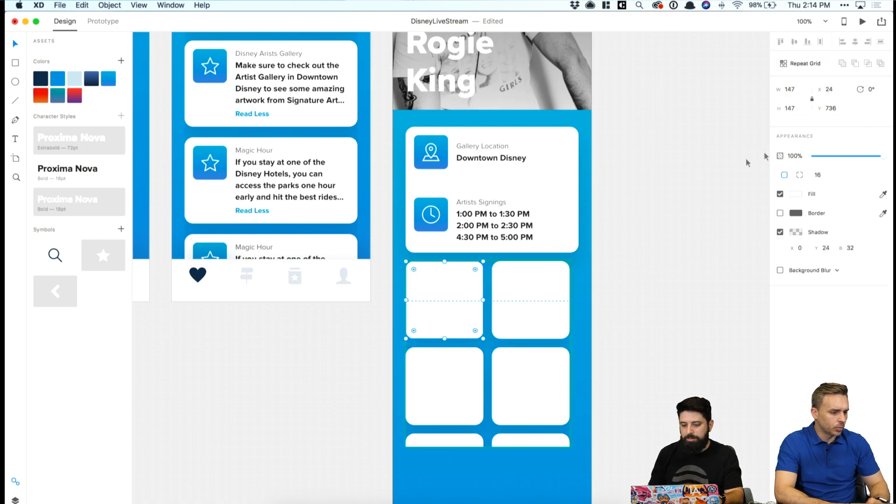
click(795, 88)
key(Up)
key(Up)
key(Up)
key(Up)
key(Up)
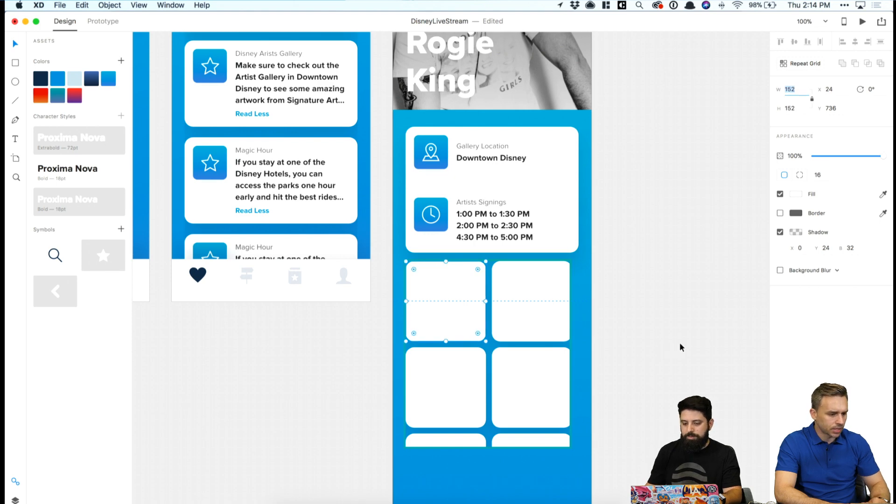
click(546, 305)
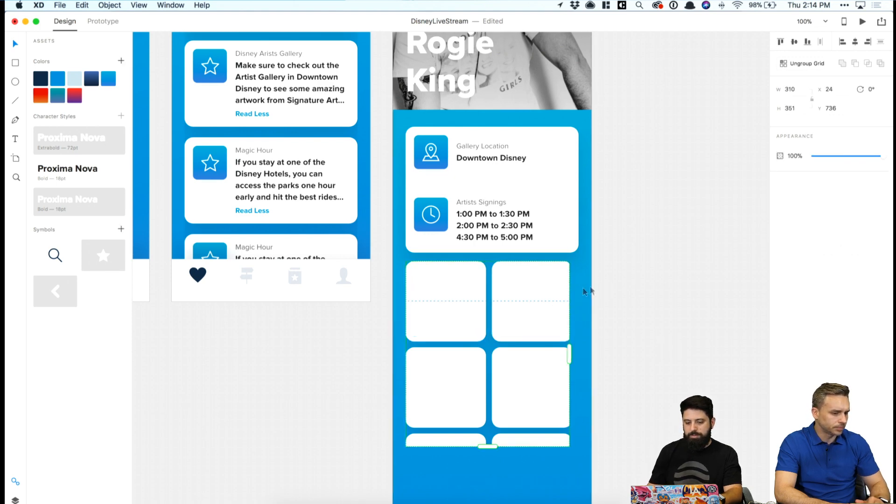
click(662, 303)
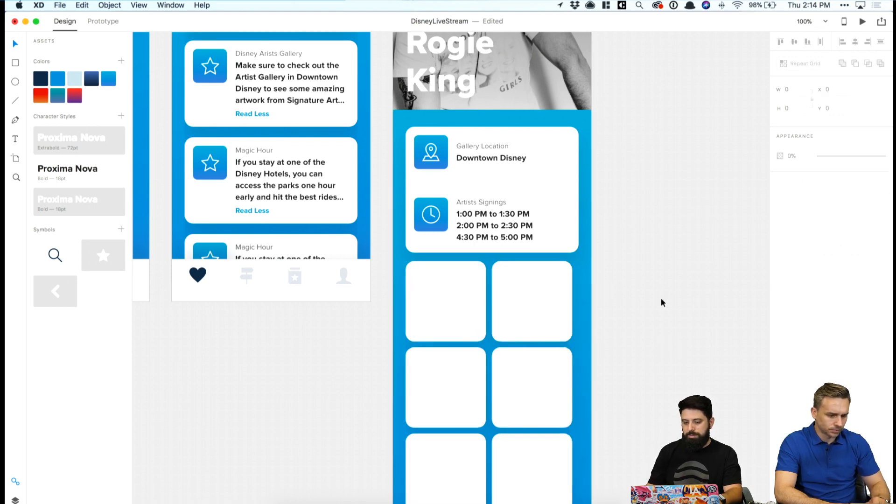
Ungroup the tile grid, reduce it to a single 155 by 155 tile, and copy that tile to its right.
double_click(551, 307)
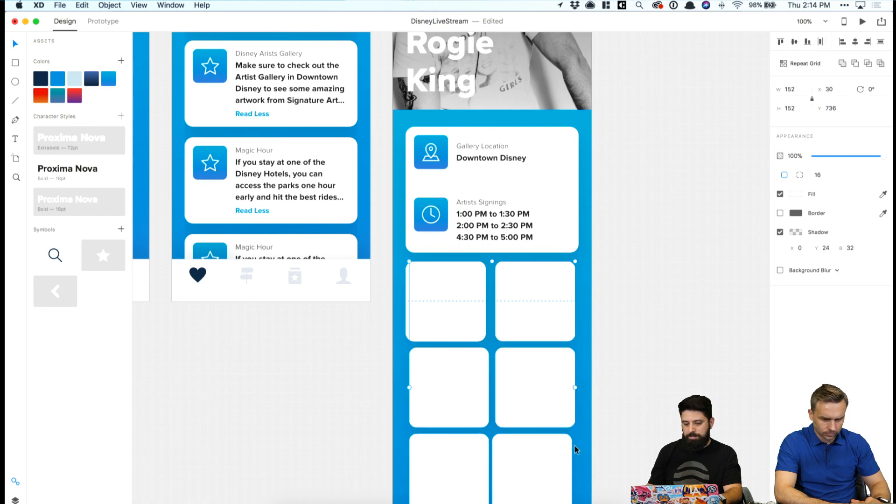
key(super+z)
click(446, 297)
drag(446, 298, 495, 300)
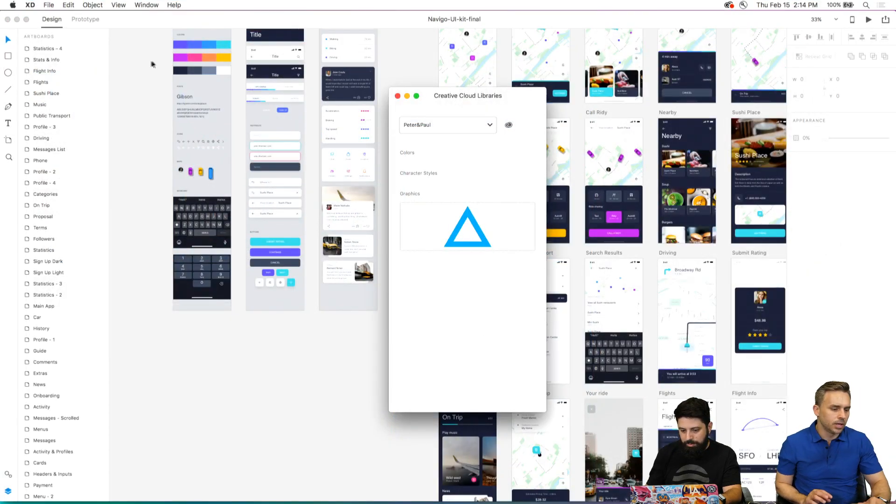
In the Navigo-UI-kit-final document, switch Creative Cloud Libraries to the Nature library, browse its graphics, and close the libraries window.
click(49, 5)
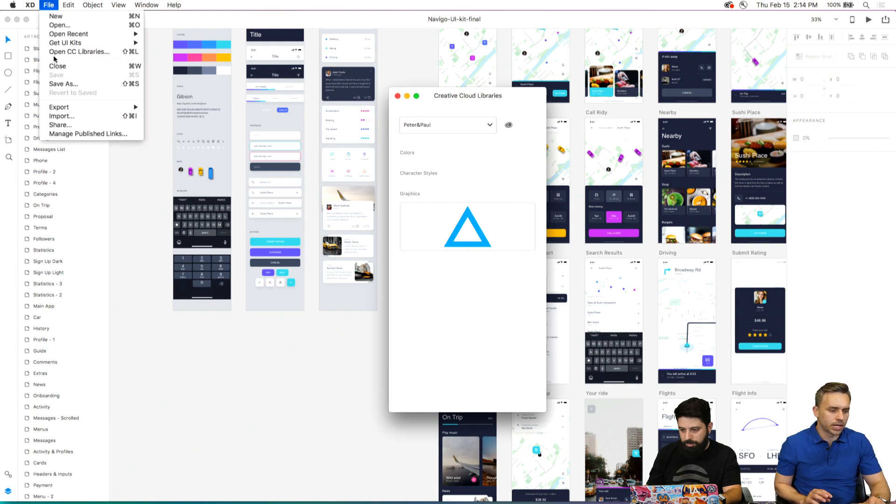
click(477, 175)
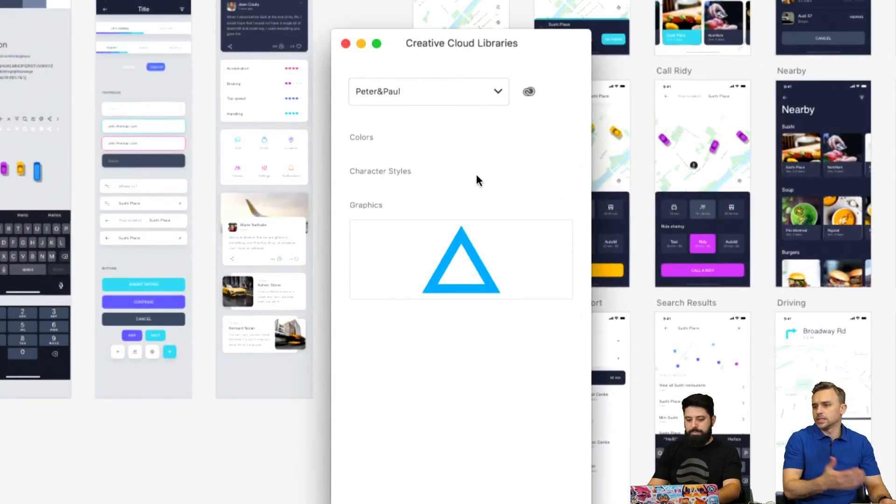
click(464, 92)
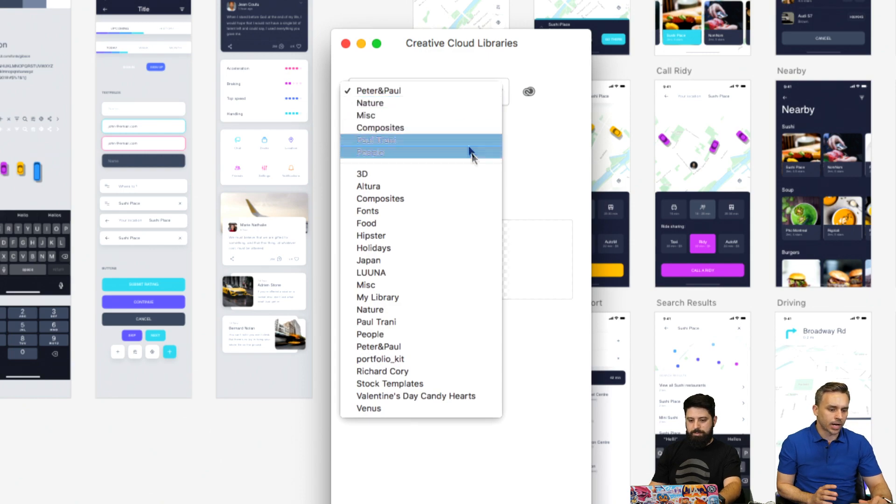
click(463, 102)
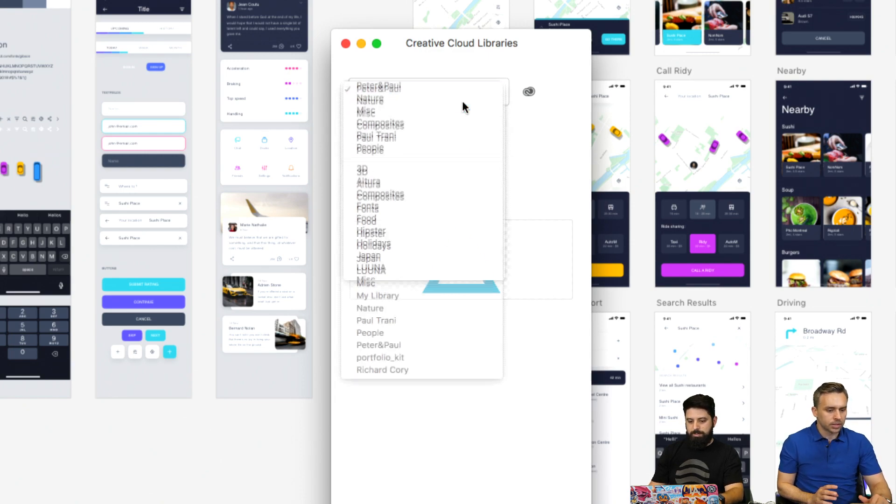
scroll(506, 278, down, 10)
scroll(506, 278, down, 5)
scroll(505, 279, up, 15)
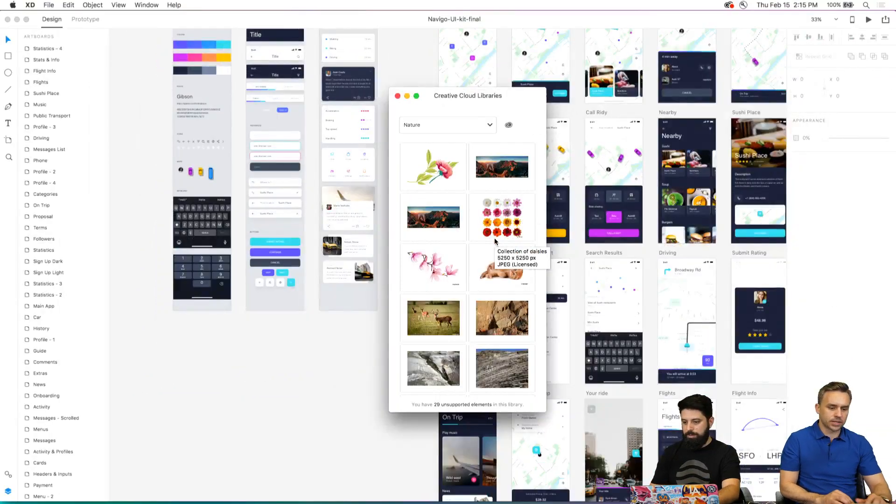
click(396, 96)
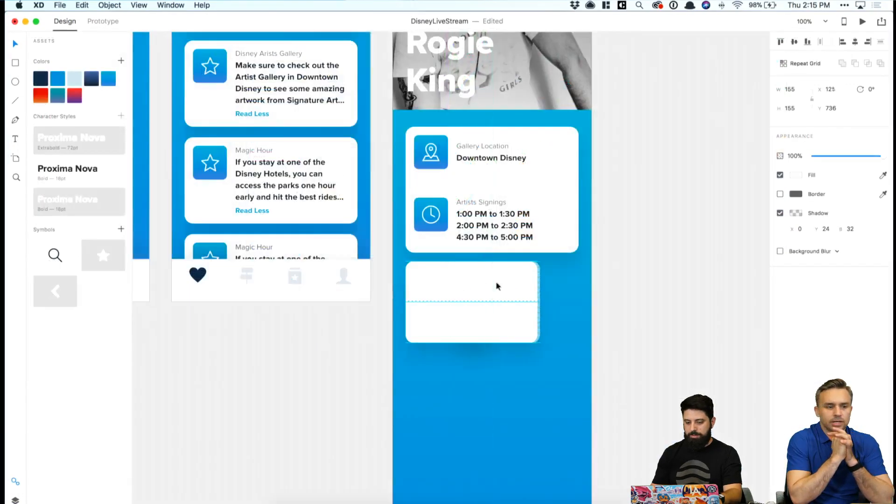
Align the copied tile with the info card's right edge, repeat the pair downward as a Repeat Grid, and tighten the row gap.
drag(496, 283, 531, 281)
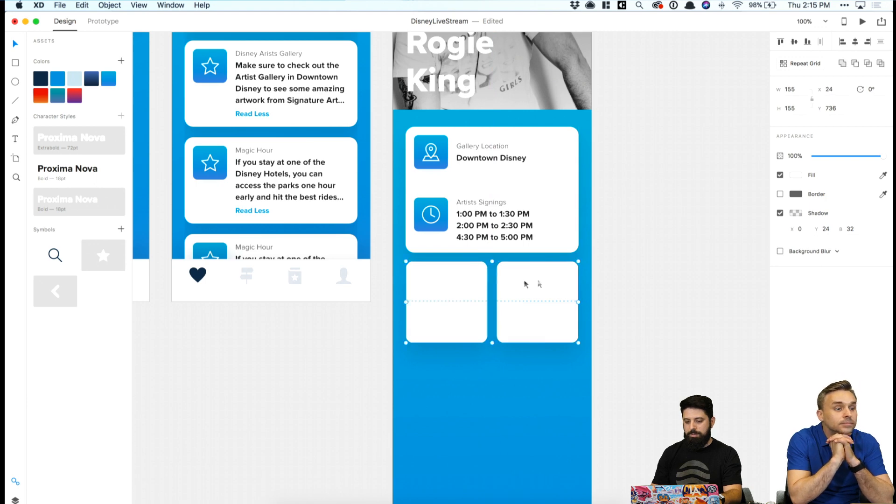
click(804, 66)
drag(494, 344, 480, 466)
drag(441, 358, 441, 356)
click(604, 343)
Trim the tile Repeat Grid just below its third row, to 504 high.
scroll(601, 311, down, 9)
click(542, 302)
drag(492, 340, 494, 316)
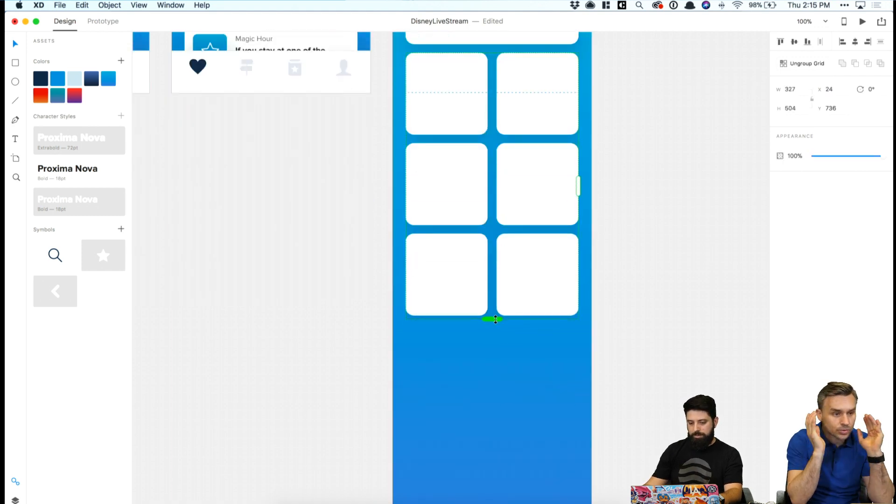
click(676, 284)
Ungroup the six-tile Repeat Grid into separate rows of tiles.
click(778, 64)
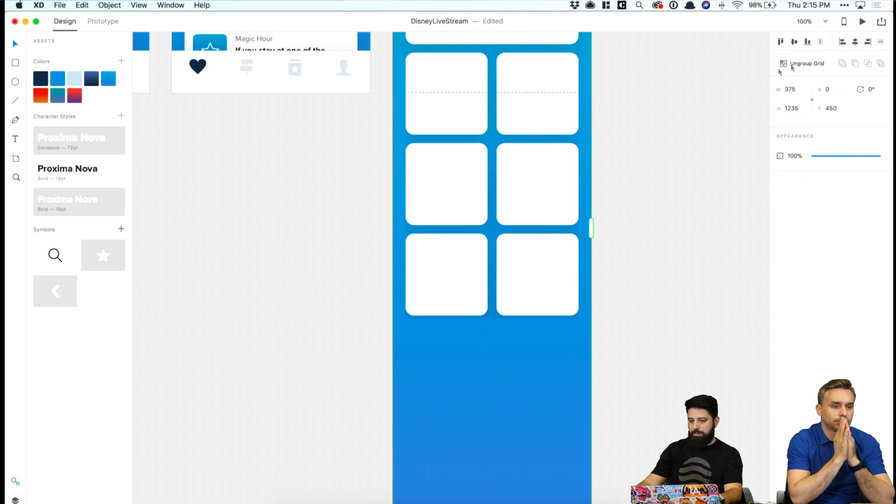
scroll(525, 190, up, 3)
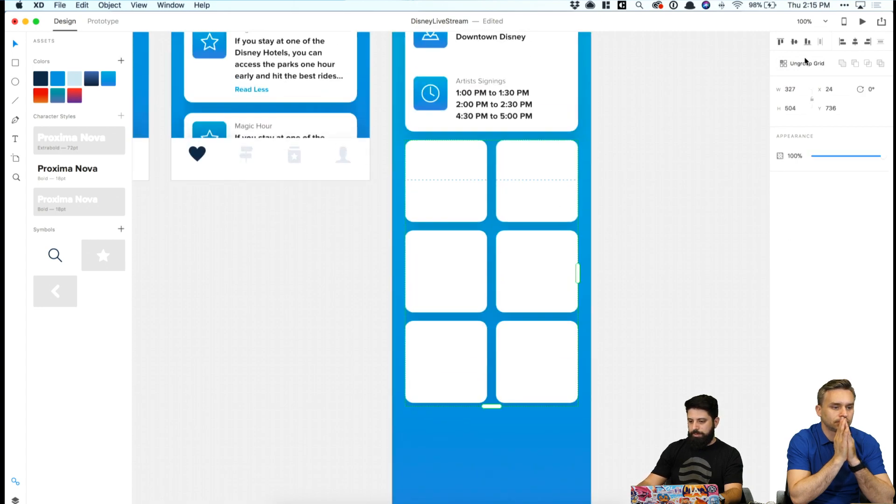
click(645, 248)
scroll(646, 248, up, 2)
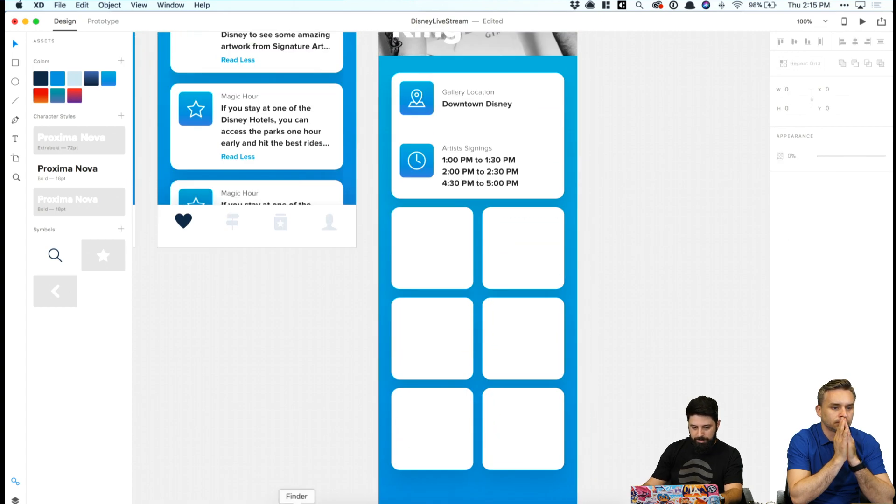
Switch to Finder, open the artist's artwork folder in Disney App, put away the other Finder window, and select avatardrib.png.
click(297, 502)
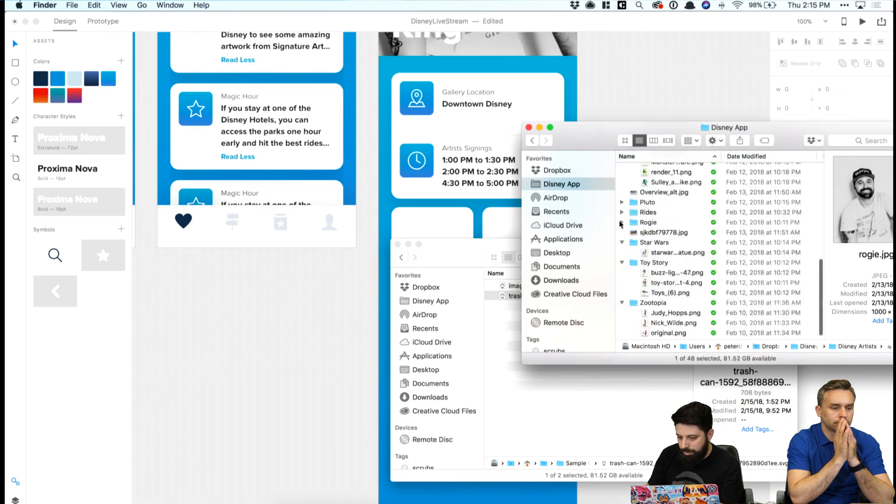
double_click(667, 223)
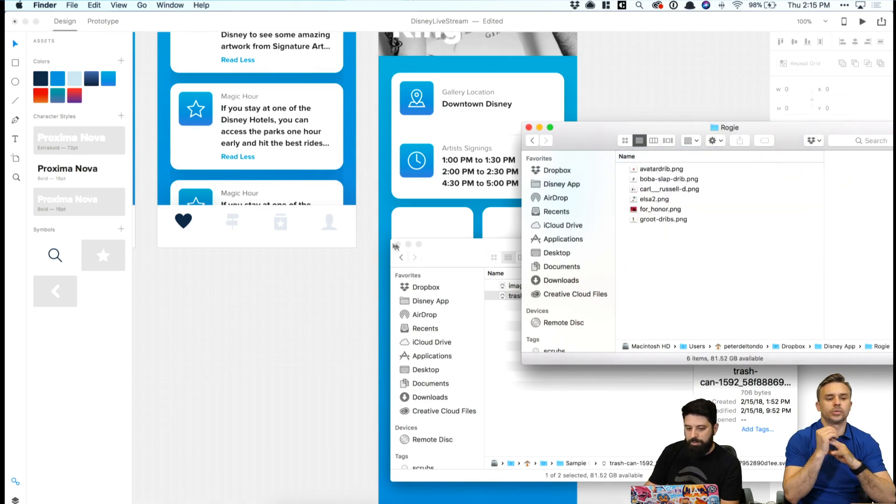
click(409, 245)
key(Down)
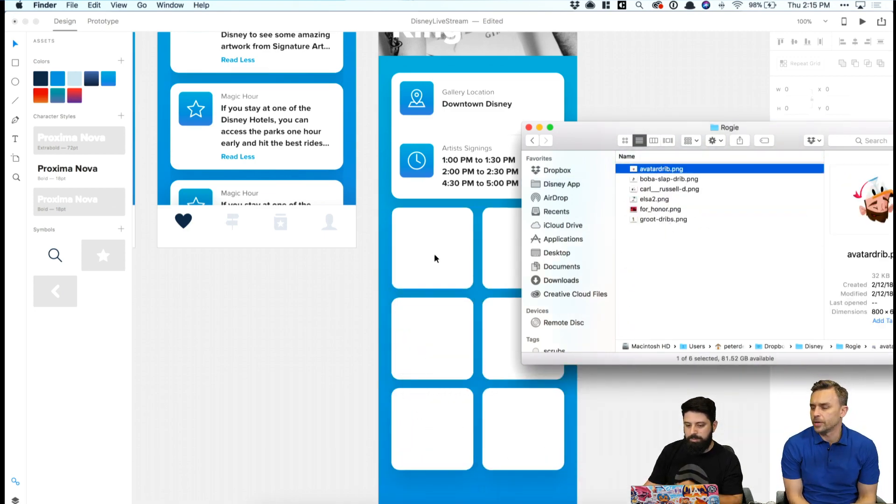
Return to the DisneyLiveStream document in XD and check which of the white tiles are grouped together.
click(438, 256)
click(510, 233)
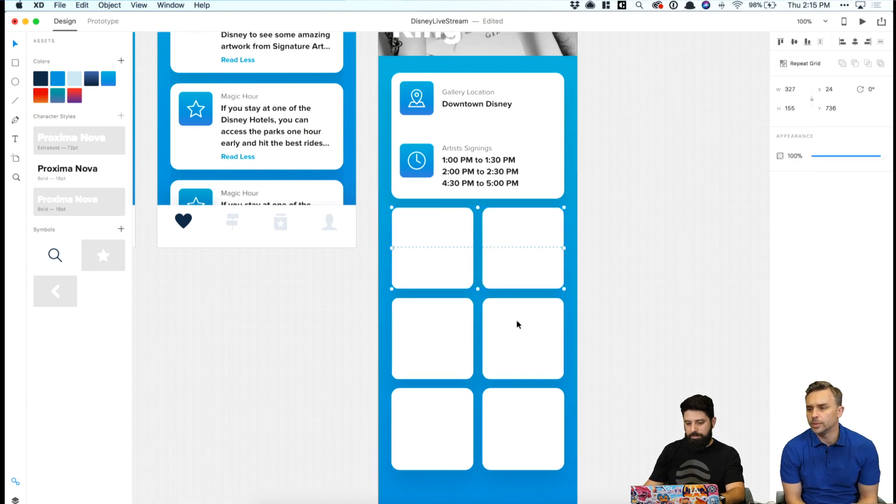
click(642, 349)
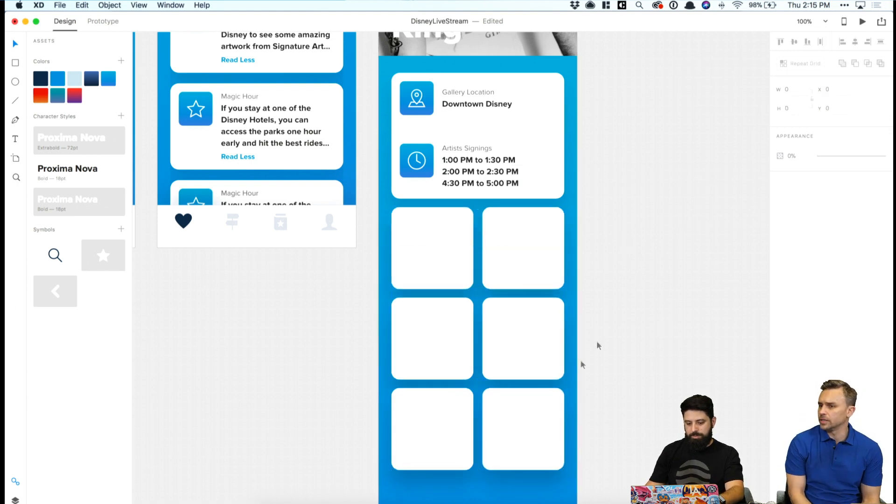
click(553, 420)
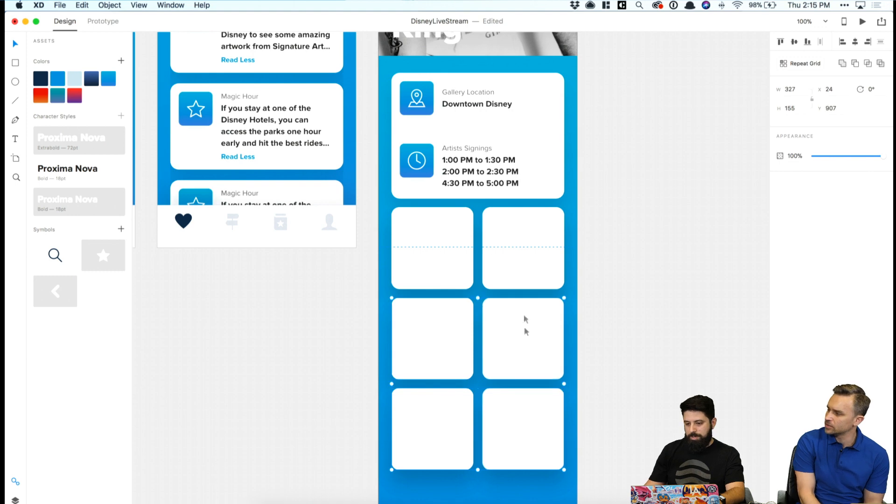
click(702, 274)
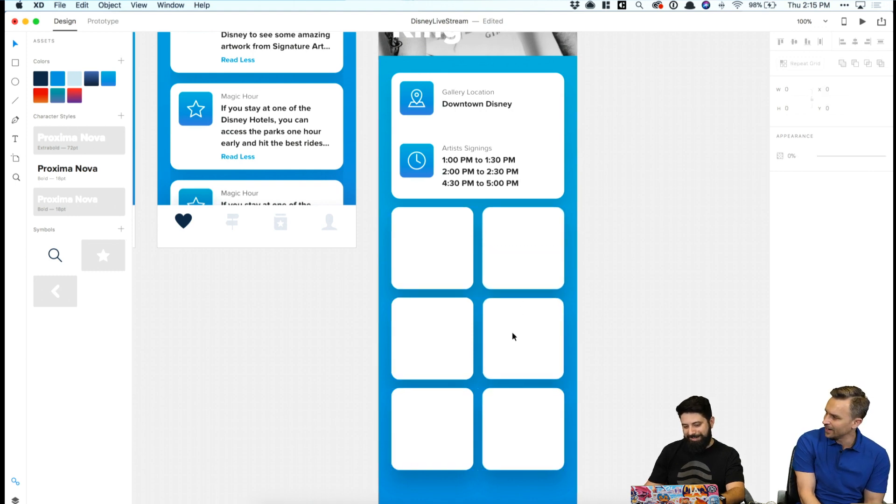
Select the white tiles inside their row groups and turn off their shadows.
click(418, 326)
double_click(437, 265)
click(496, 426)
shift+click(465, 423)
click(780, 214)
click(439, 330)
click(609, 283)
click(532, 265)
click(780, 214)
click(698, 265)
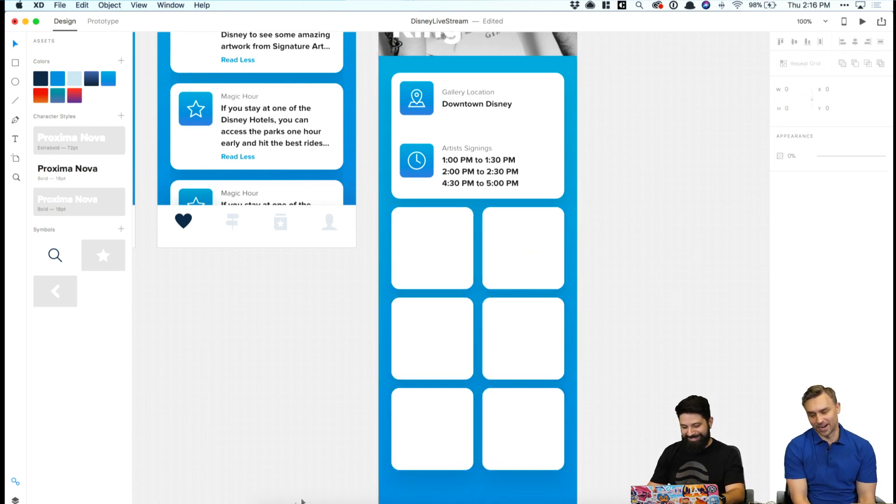
Switch back to Finder and fill the top row of tiles with avatardrib.png and boba-slap-drib.png.
click(276, 500)
drag(654, 174, 427, 247)
drag(654, 180, 507, 233)
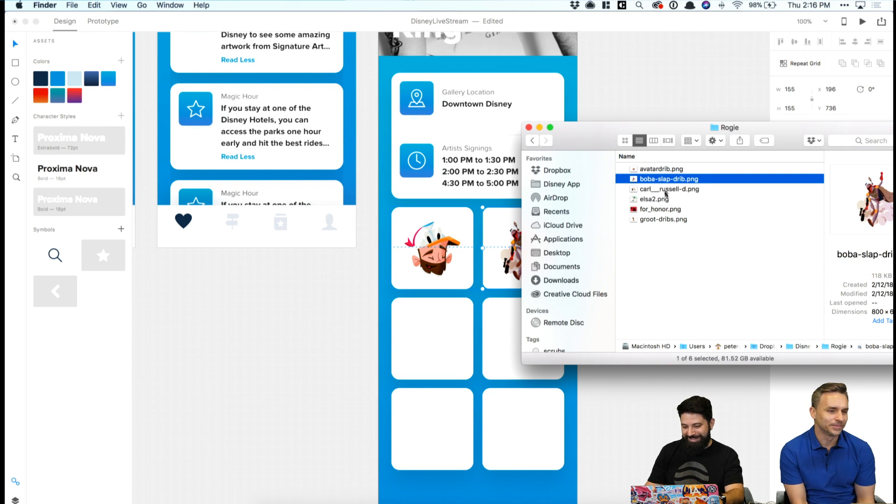
Fill the second row of tiles with carl__russell-d.png and elsa2.png.
click(668, 189)
drag(667, 189, 432, 338)
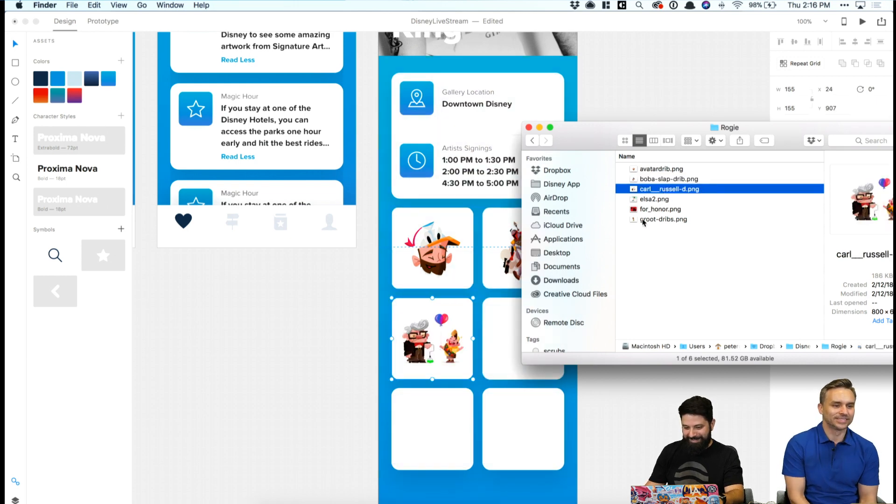
drag(649, 201, 520, 336)
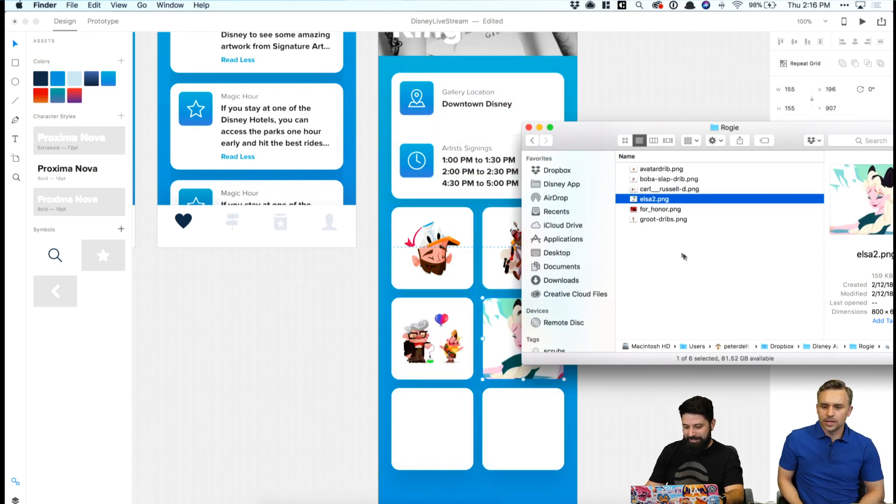
Fill the third row of tiles with for_honor.png and groot-dribs.png, and deselect everything.
drag(662, 207, 432, 428)
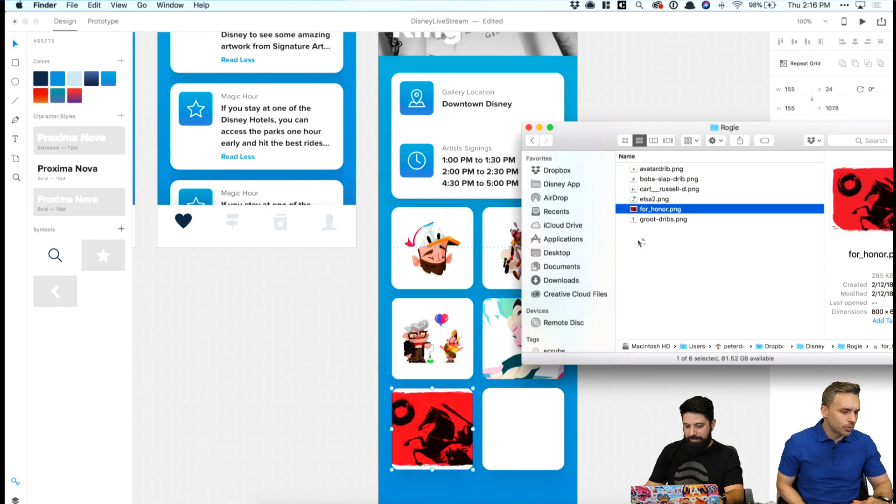
drag(648, 223, 523, 428)
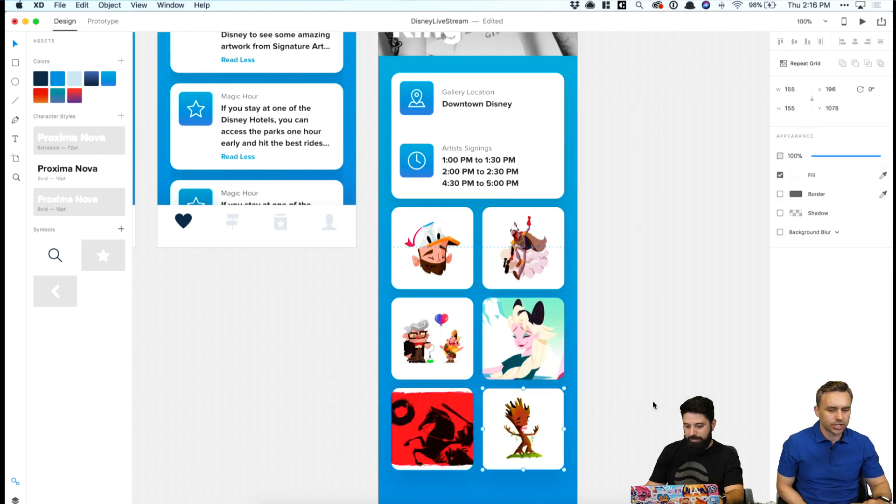
scroll(616, 395, down, 2)
click(660, 319)
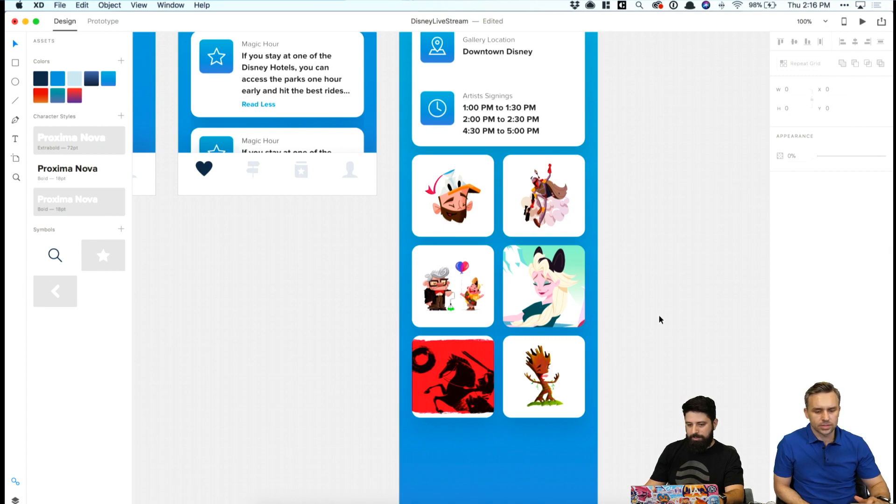
Examine the artist screen from its header to the artwork grid, viewing the tile images at 200%.
scroll(660, 320, up, 5)
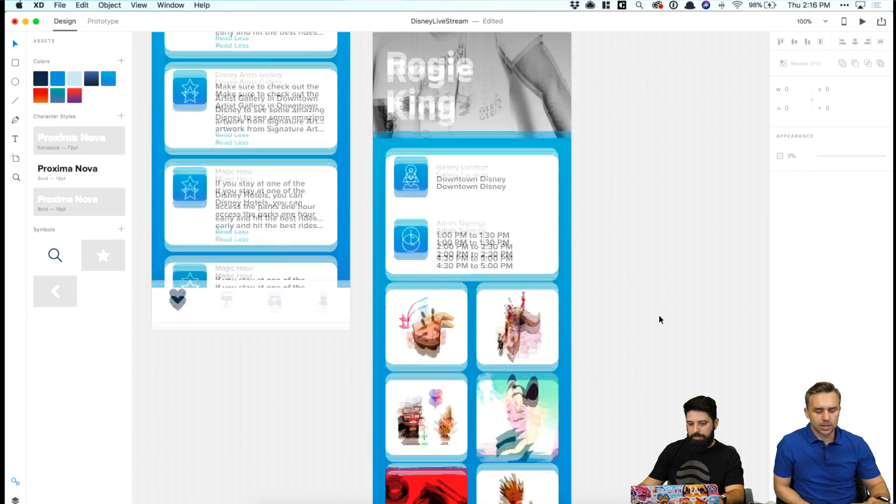
scroll(660, 320, up, 2)
click(519, 368)
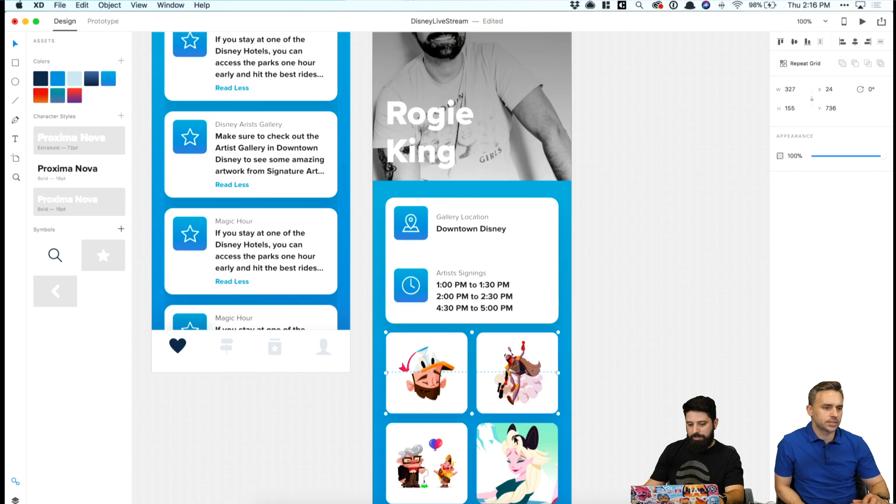
scroll(613, 362, down, 3)
click(614, 362)
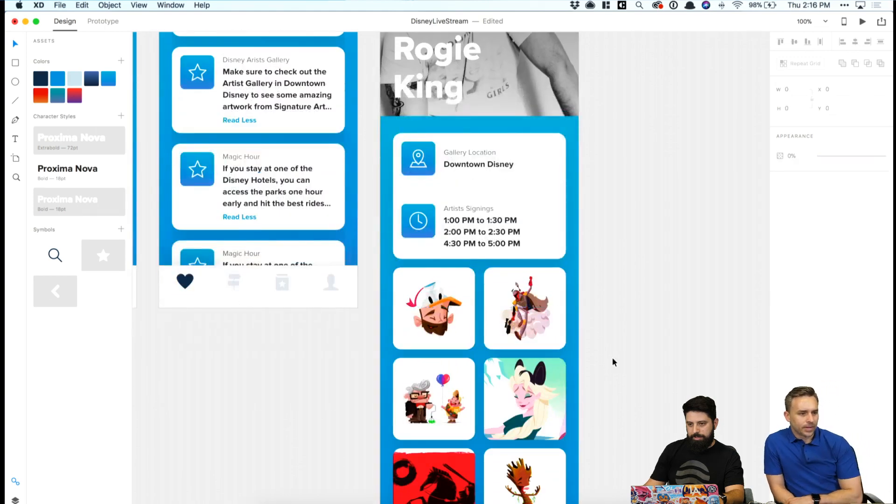
scroll(613, 362, down, 5)
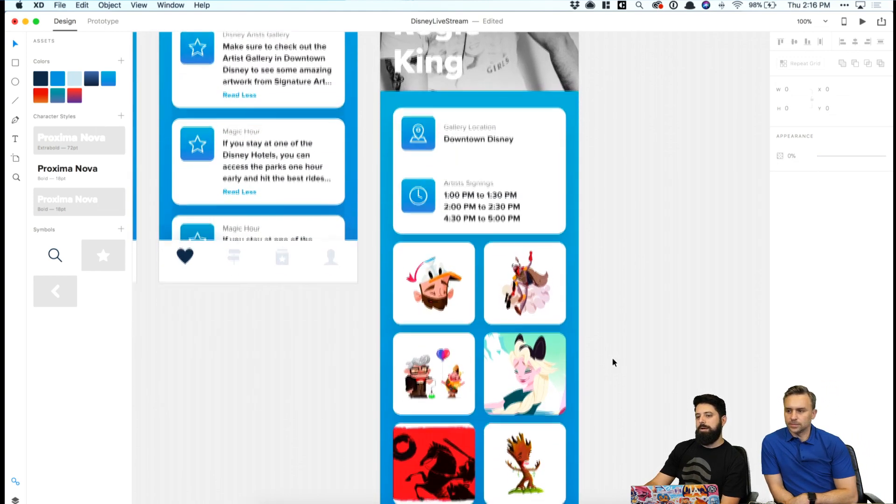
key(super+equal)
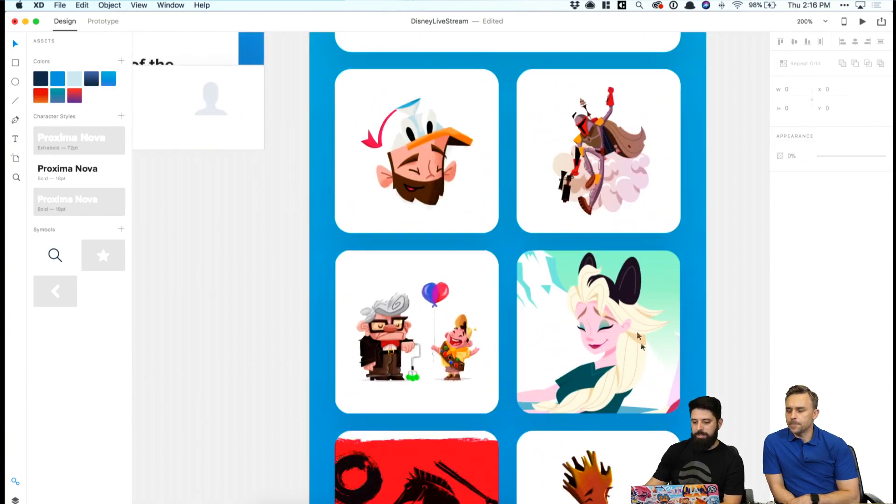
scroll(667, 271, up, 3)
scroll(666, 270, down, 10)
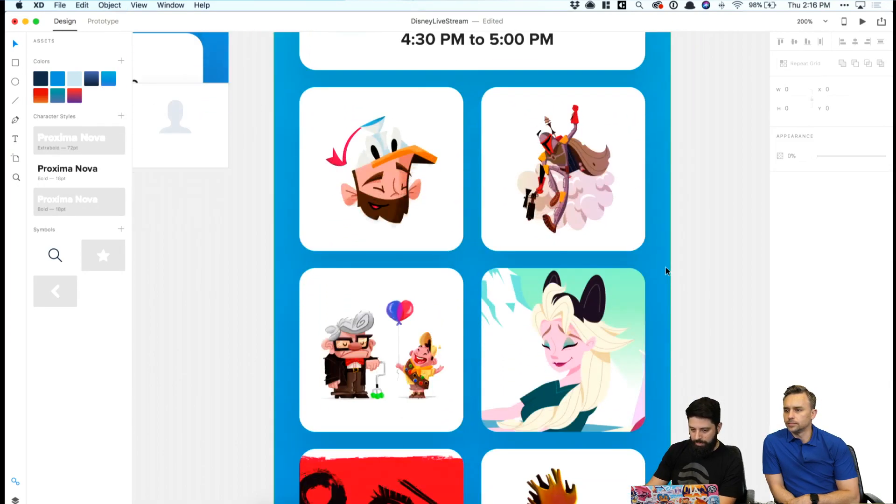
scroll(666, 271, down, 1)
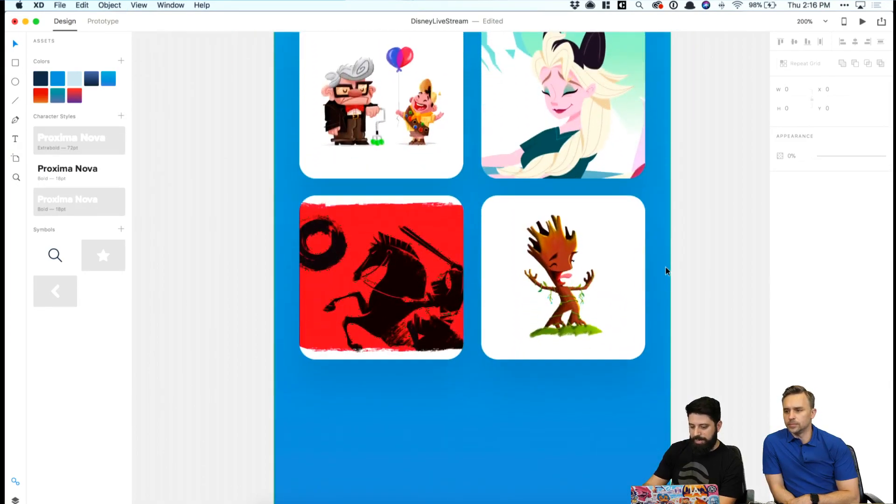
Copy the Back to Top footer with its white bar from the expanded Radiator Springs Racers screen.
key(super+minus)
scroll(666, 271, left, 12)
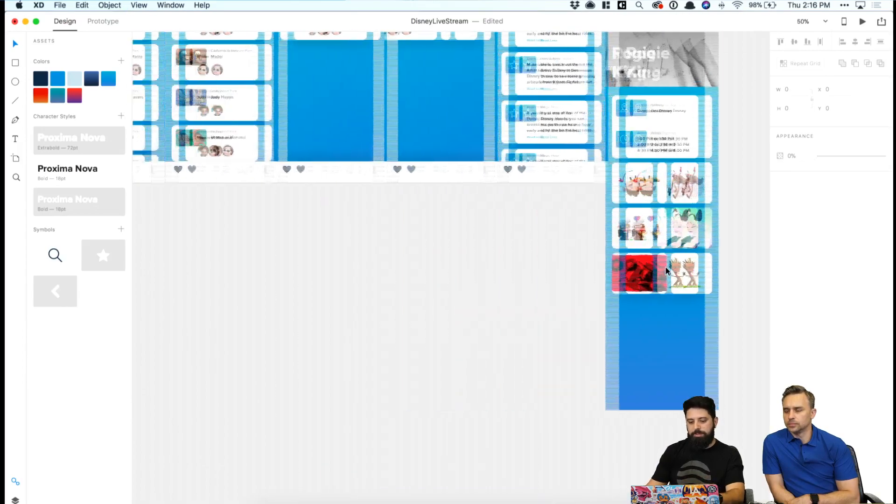
click(494, 401)
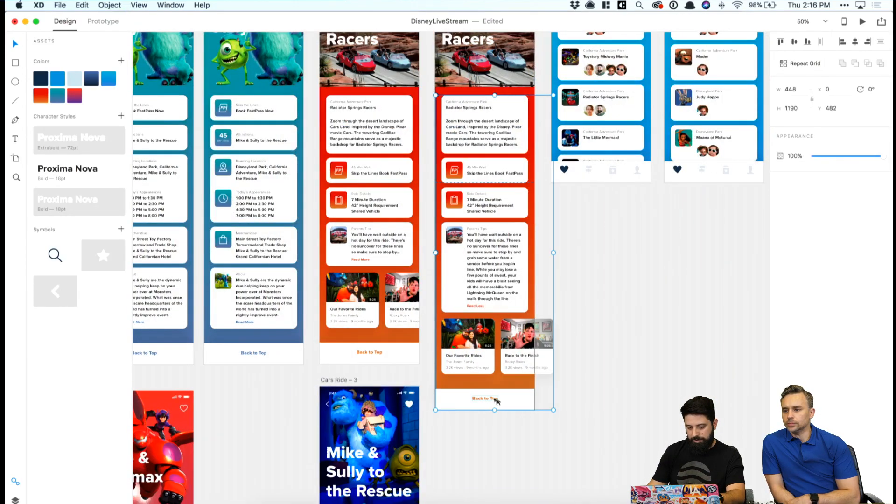
double_click(530, 399)
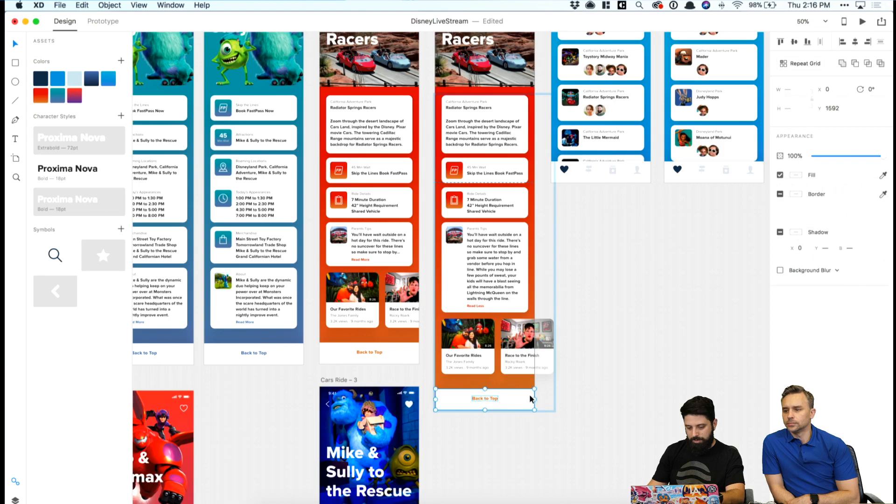
scroll(502, 362, right, 15)
scroll(506, 359, down, 3)
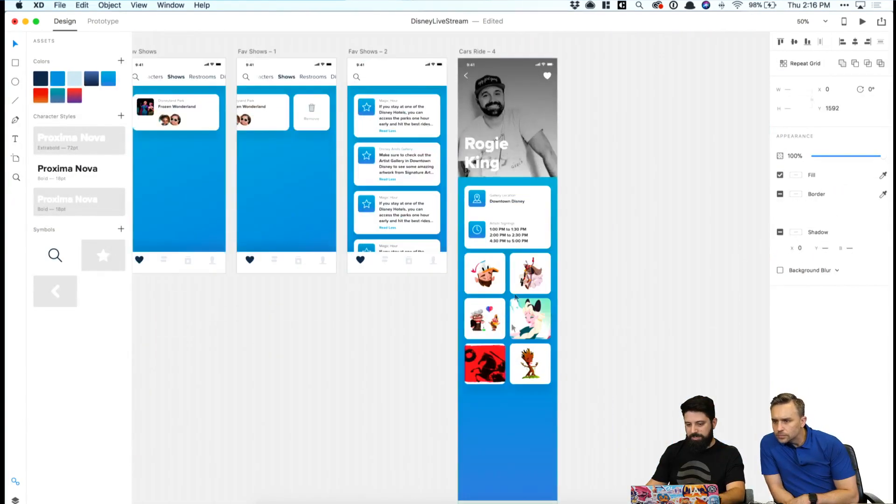
Paste the Back to Top footer below the artwork grid on Cars Ride – 4 and shorten the artboard to 1369 high.
click(481, 51)
key(super+v)
drag(532, 489, 535, 408)
click(587, 389)
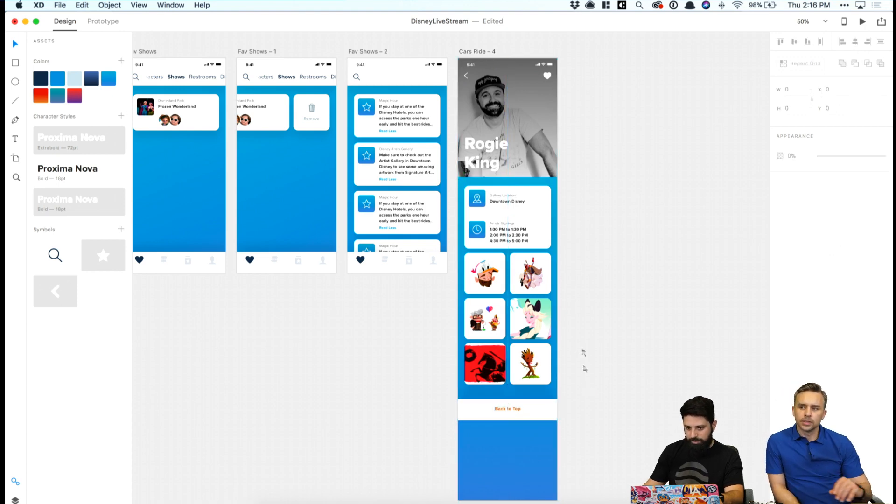
click(480, 51)
drag(512, 499, 519, 421)
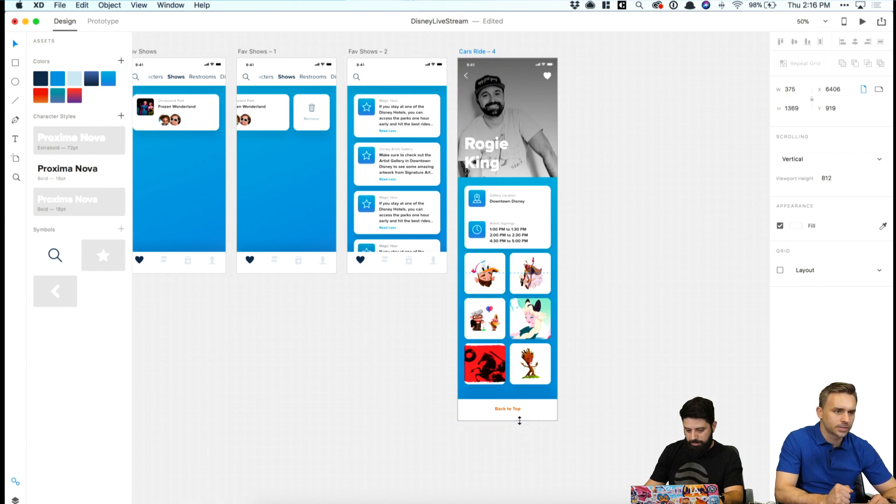
Recolor the Back to Top text with the blue sampled from the artist screen's background.
click(516, 410)
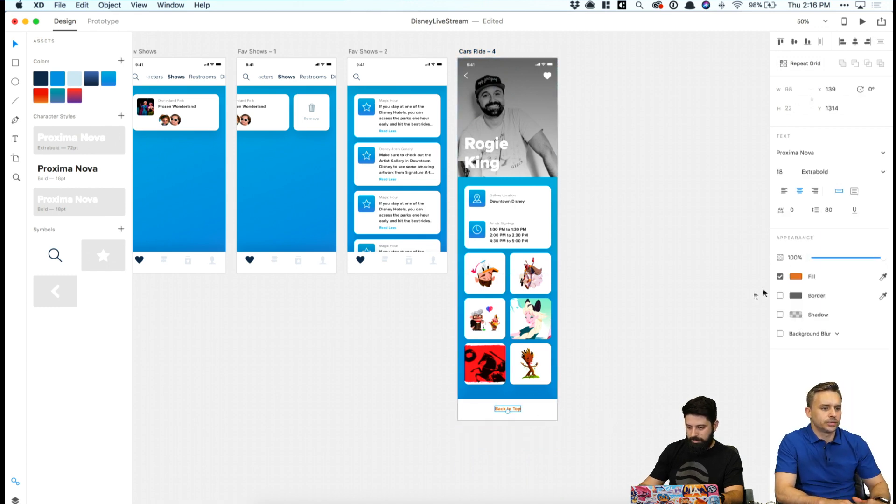
click(794, 277)
click(774, 313)
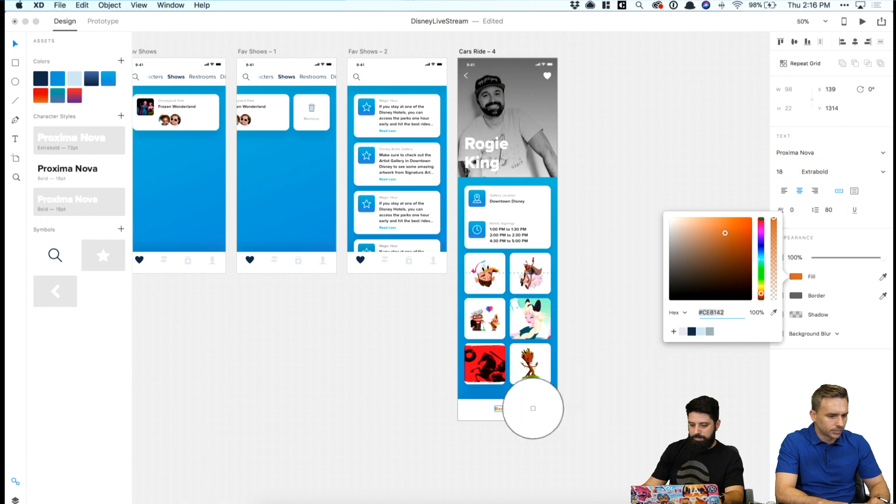
key(Escape)
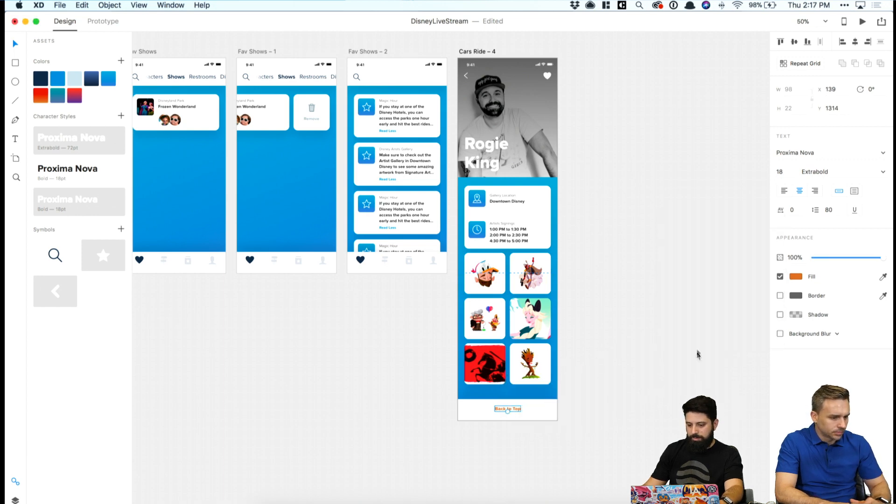
click(797, 278)
click(773, 313)
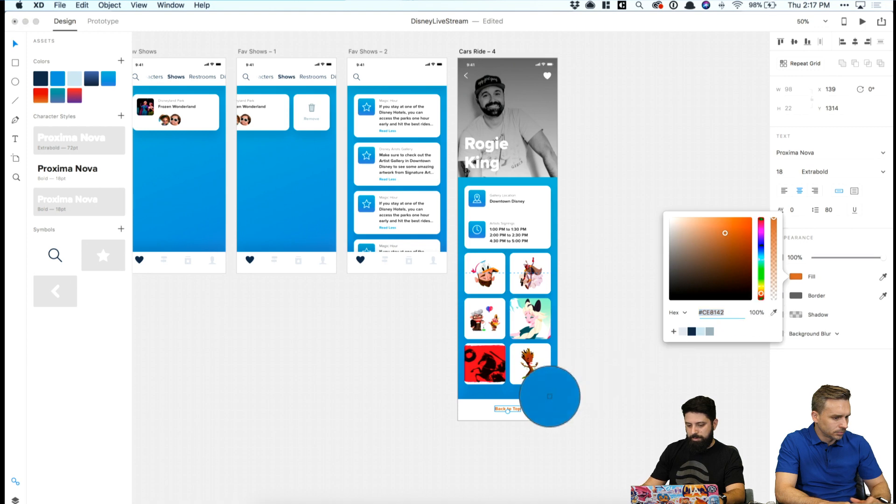
click(650, 384)
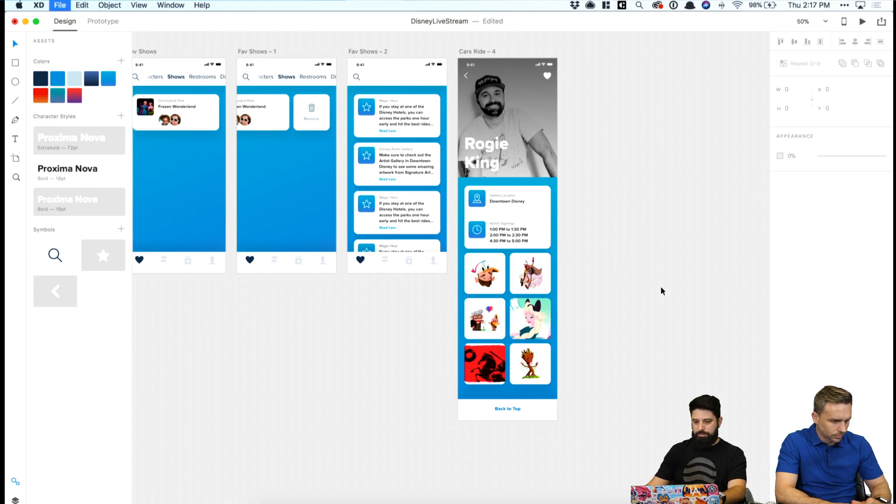
Change the filled heart in the artist screen's header to the outline version and save the document.
scroll(658, 257, left, 5)
click(641, 76)
click(751, 95)
scroll(729, 99, left, 3)
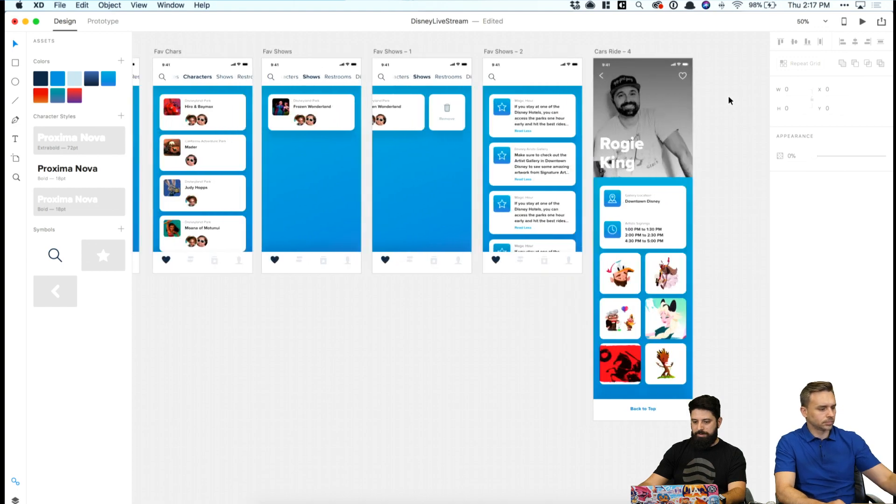
scroll(730, 101, right, 1)
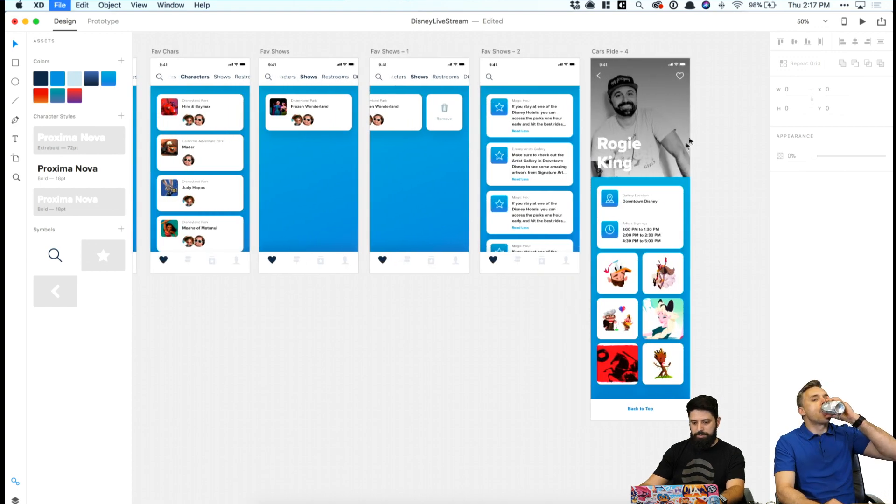
scroll(702, 127, left, 5)
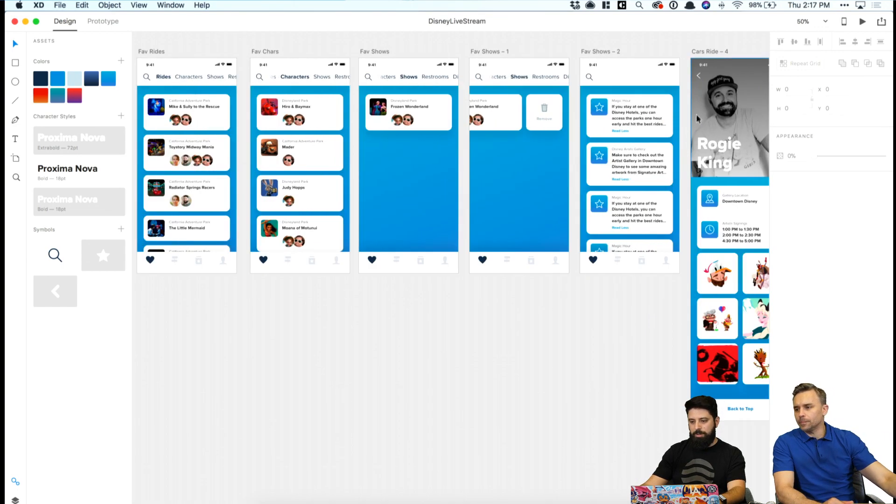
Show the document's layers list and look over the onboarding screens beginning with the login artboard.
scroll(697, 124, up, 1)
scroll(697, 124, right, 1)
click(696, 65)
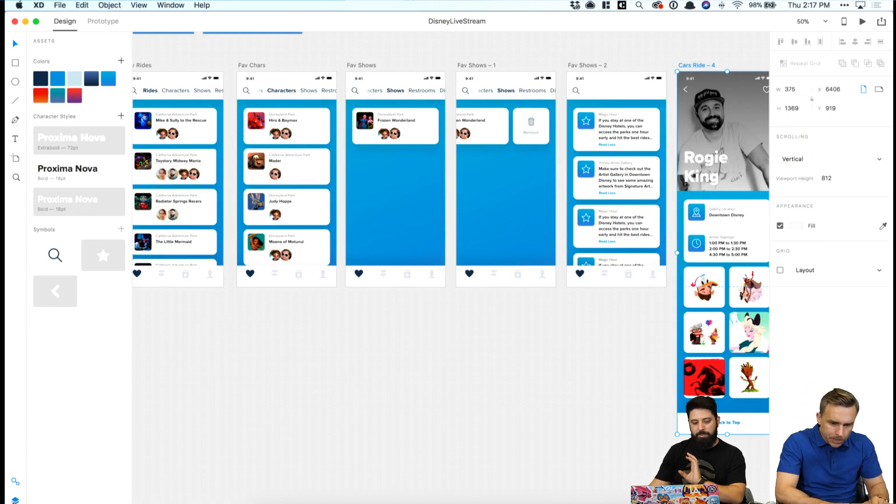
key(super+y)
click(194, 432)
scroll(195, 433, left, 4)
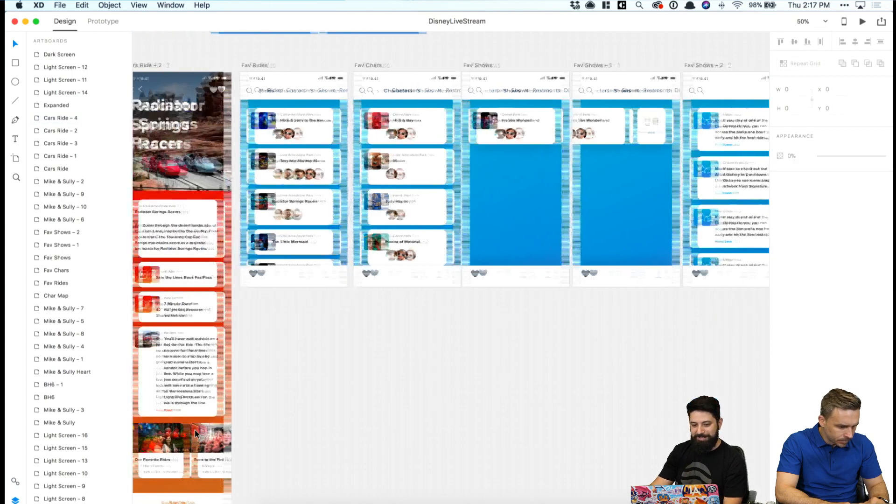
key(super+minus)
scroll(195, 430, left, 3)
scroll(194, 429, left, 10)
scroll(260, 420, left, 12)
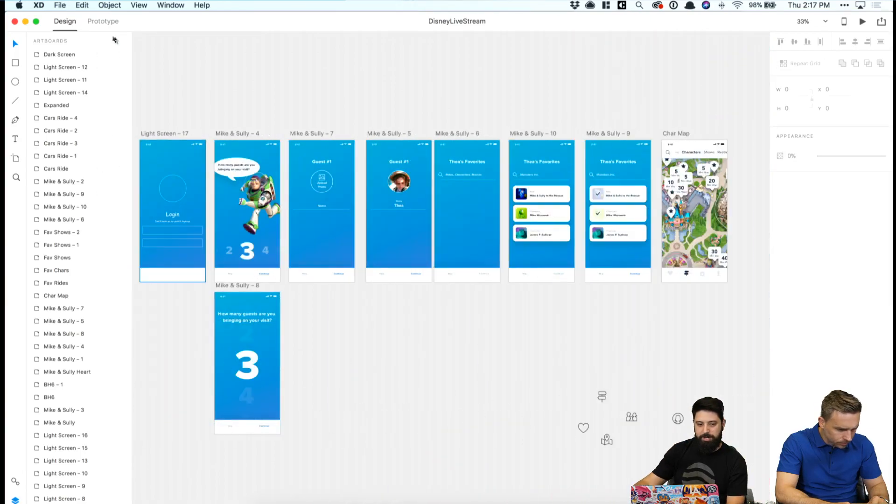
In prototyping mode, move the Buzz Lightyear guest-count artboard out of the row and place Mike & Sully – 8 beside the login artboard.
click(104, 21)
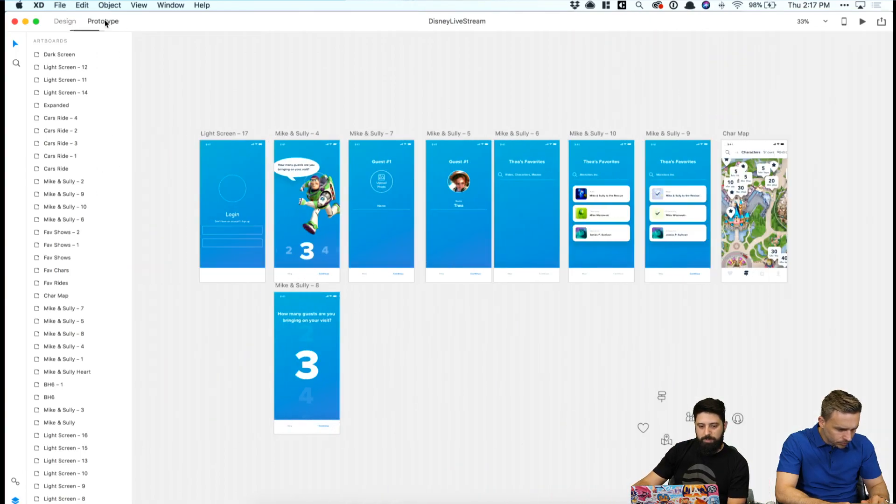
key(super+equal)
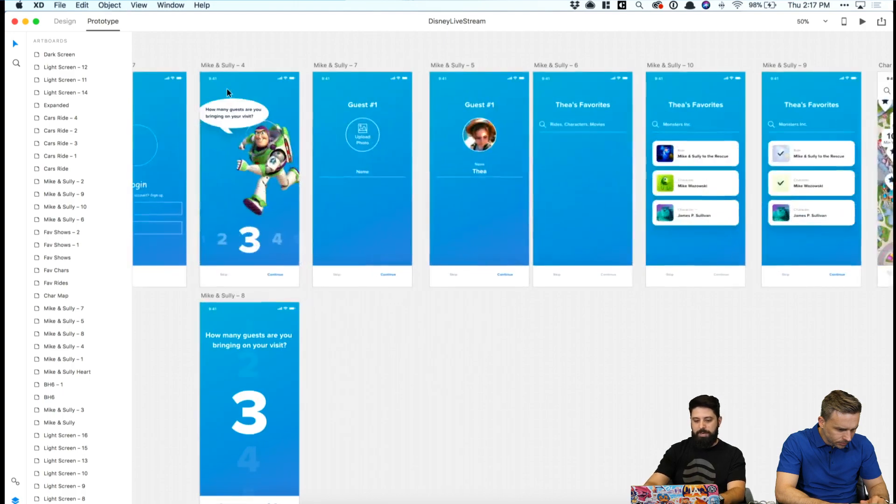
scroll(252, 88, left, 6)
drag(424, 66, 299, 360)
drag(425, 299, 414, 67)
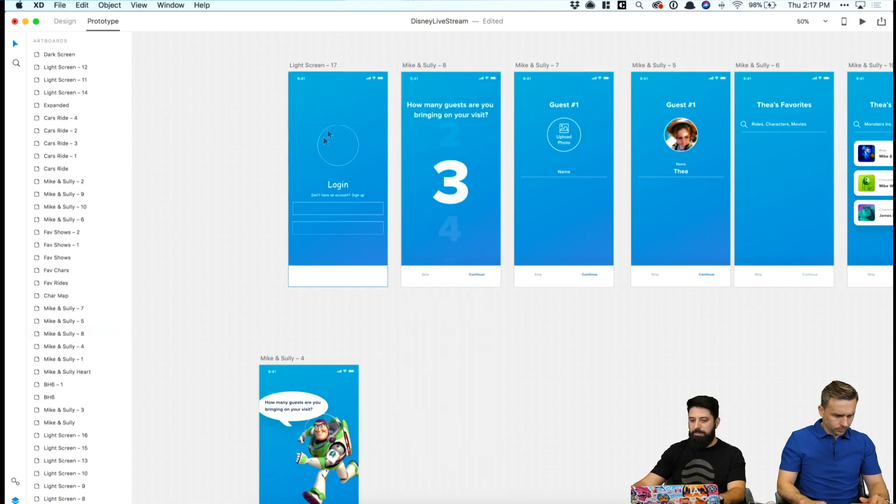
scroll(321, 140, up, 2)
key(super+equal)
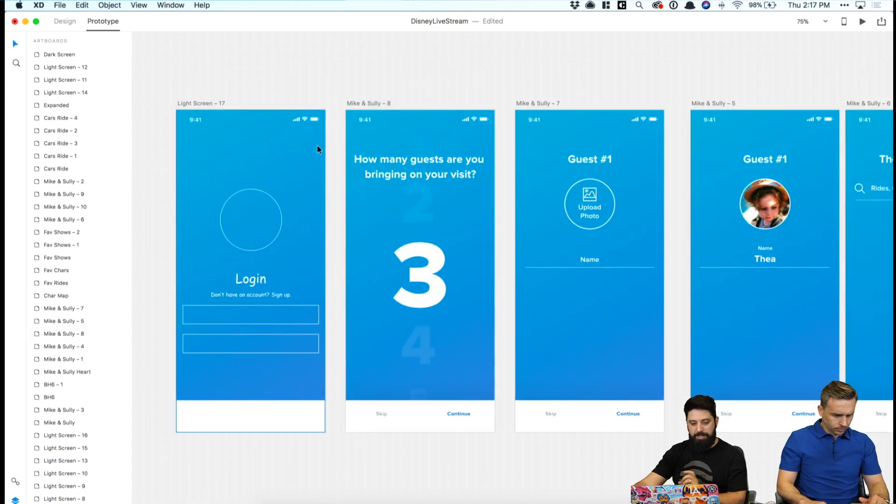
Copy the Continue label from Mike & Sully – 8 into the footer of the login artboard in design mode.
click(192, 104)
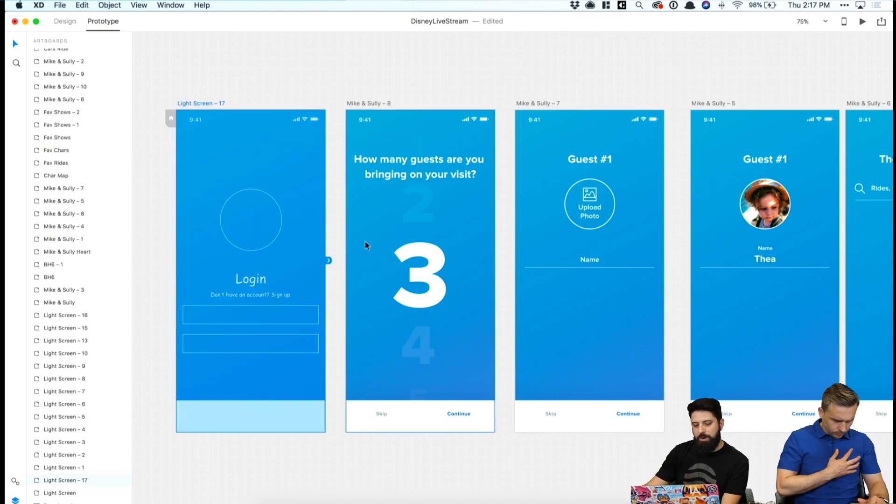
click(332, 302)
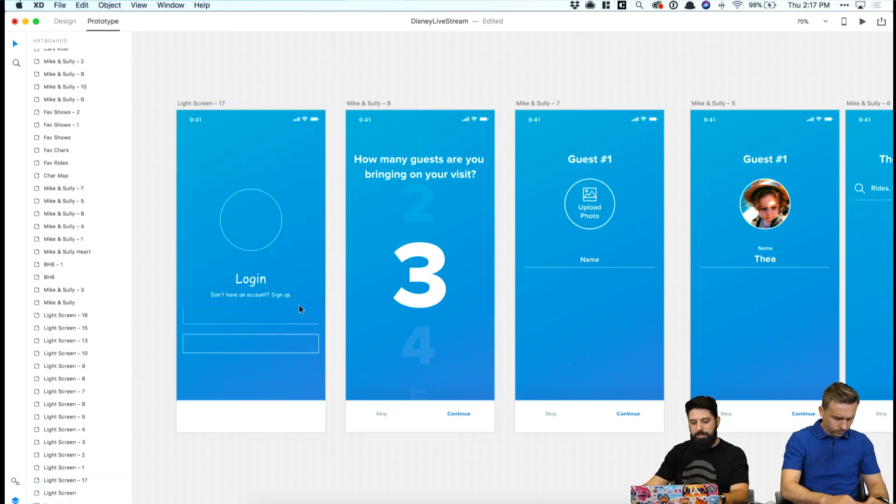
click(464, 414)
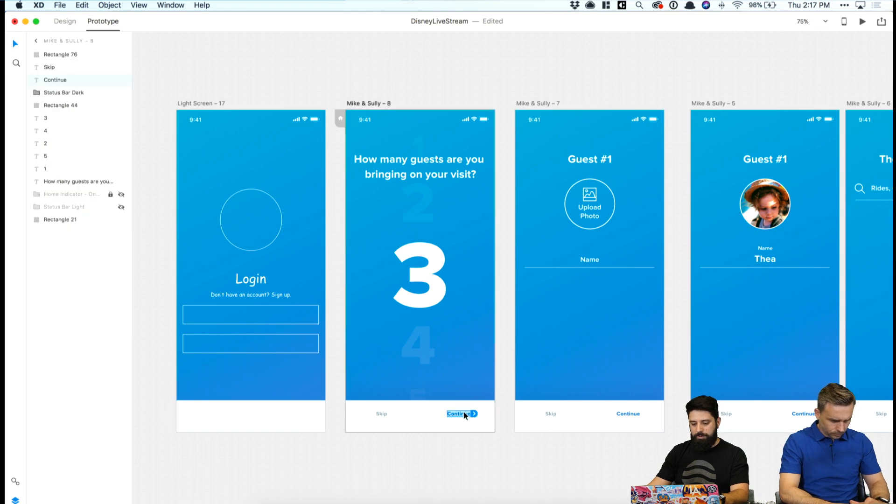
click(68, 24)
click(248, 423)
key(cmd+v)
Center the pasted label horizontally on the login footer bar and change its text to Log In.
shift+click(248, 420)
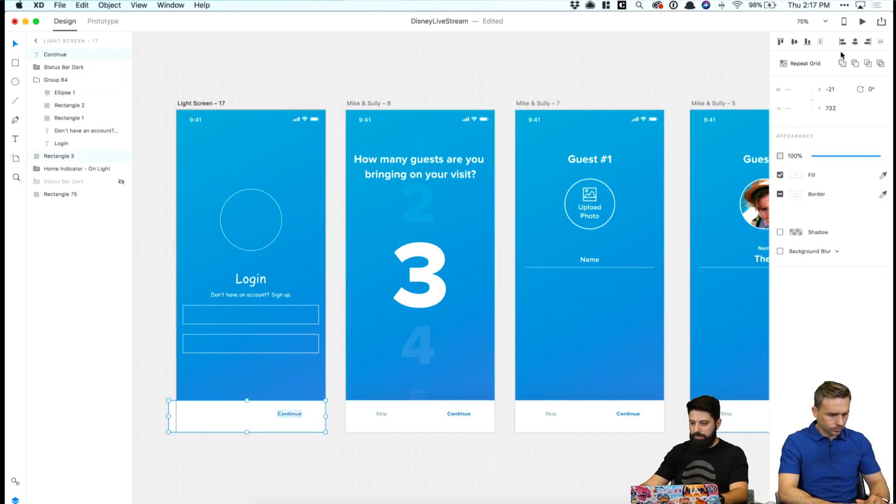
click(850, 43)
key(Escape)
click(248, 414)
double_click(248, 414)
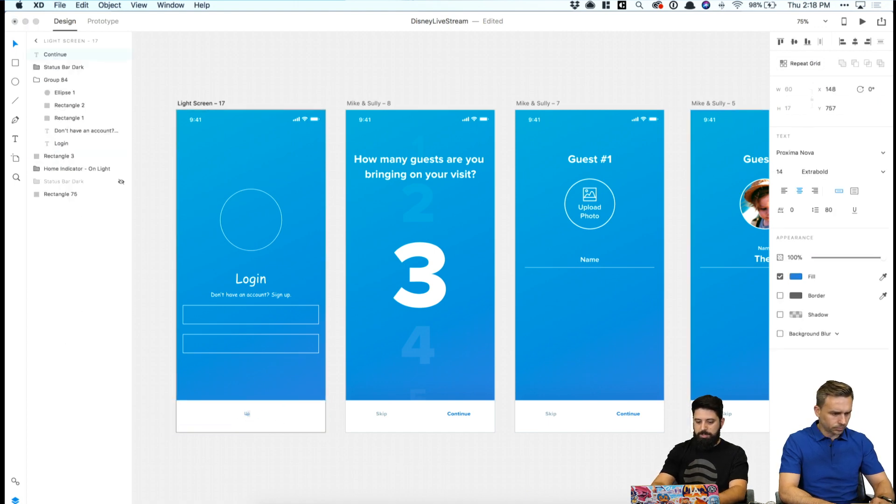
click(325, 456)
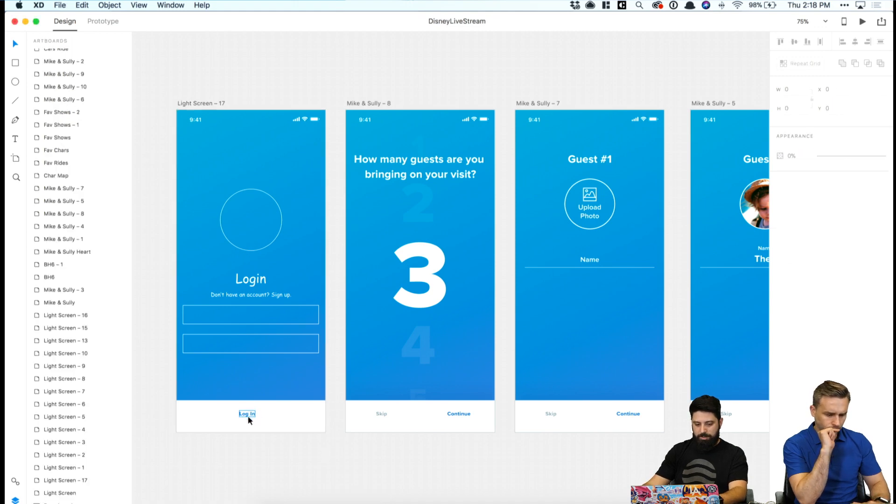
Link the login footer bar to Mike & Sully – 8 with a Dissolve transition, Ease Out easing and 0.4 s duration.
click(91, 23)
click(274, 420)
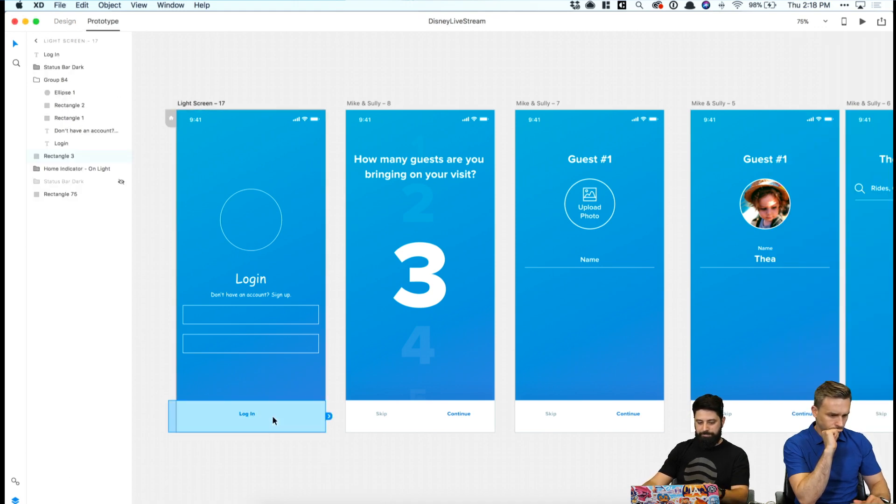
drag(350, 404, 416, 272)
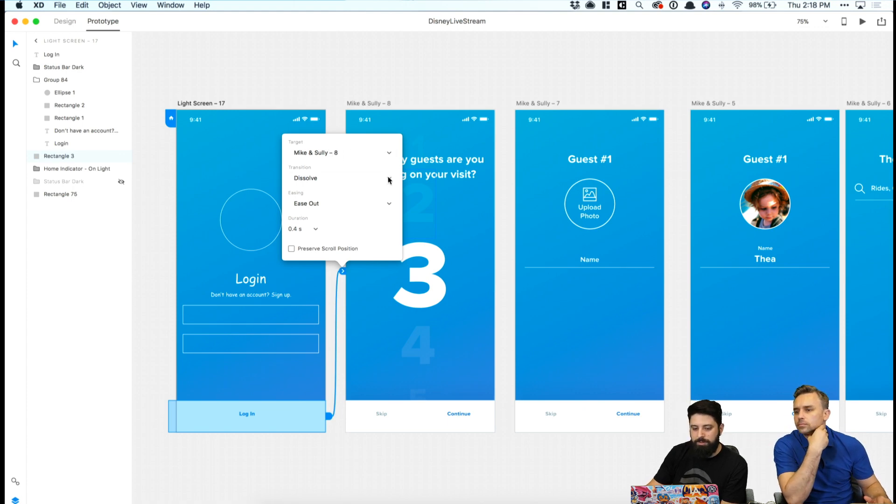
click(388, 179)
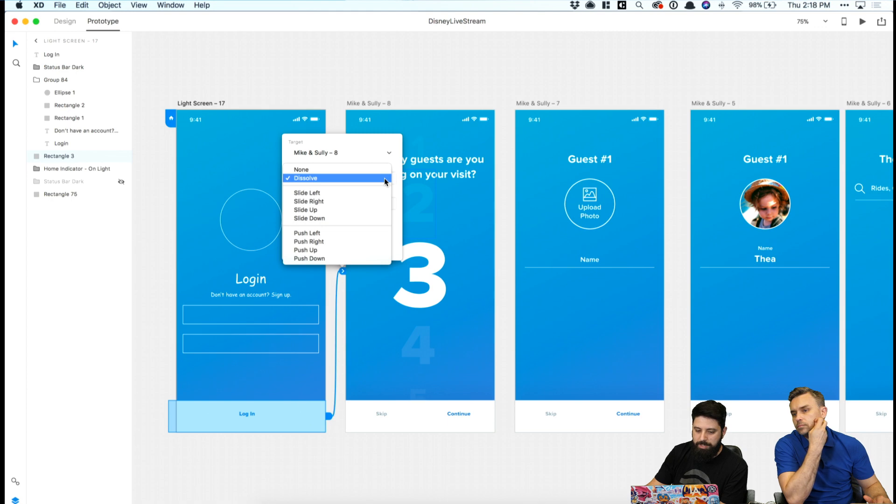
click(388, 144)
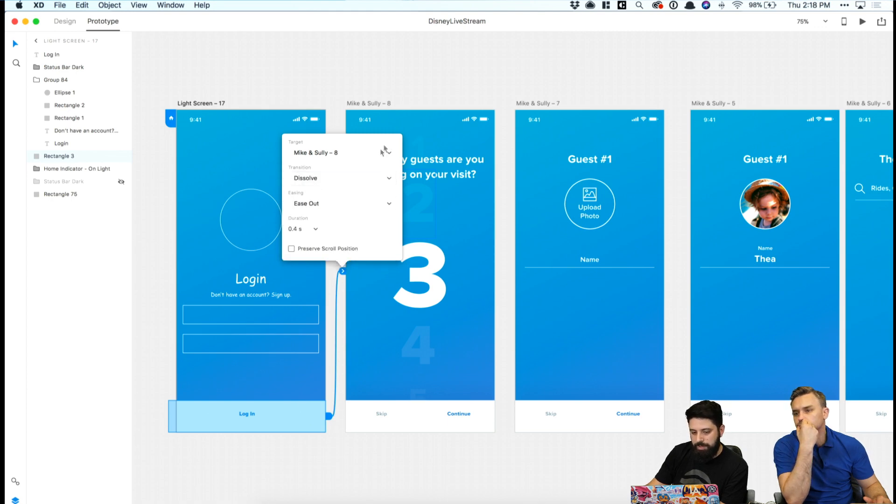
click(363, 208)
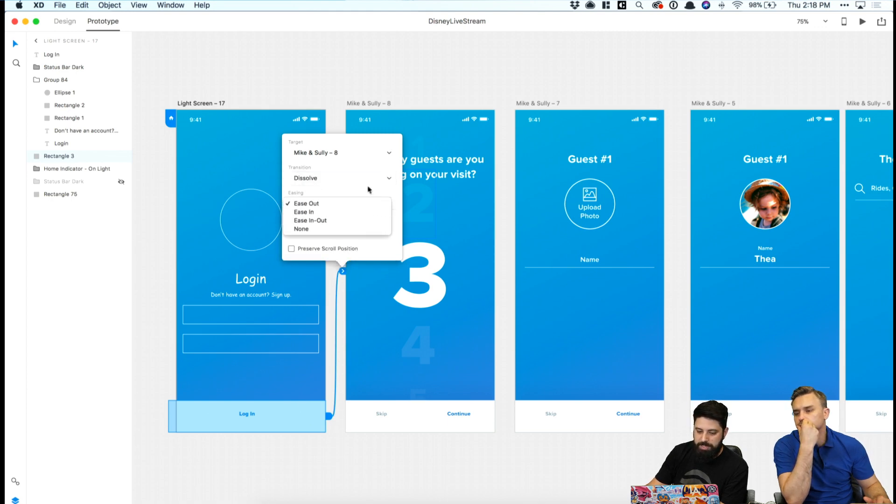
click(365, 191)
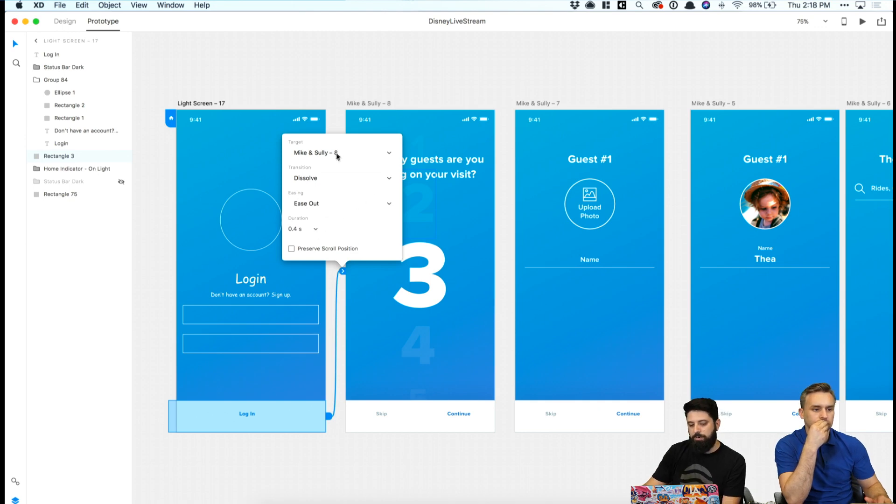
click(390, 95)
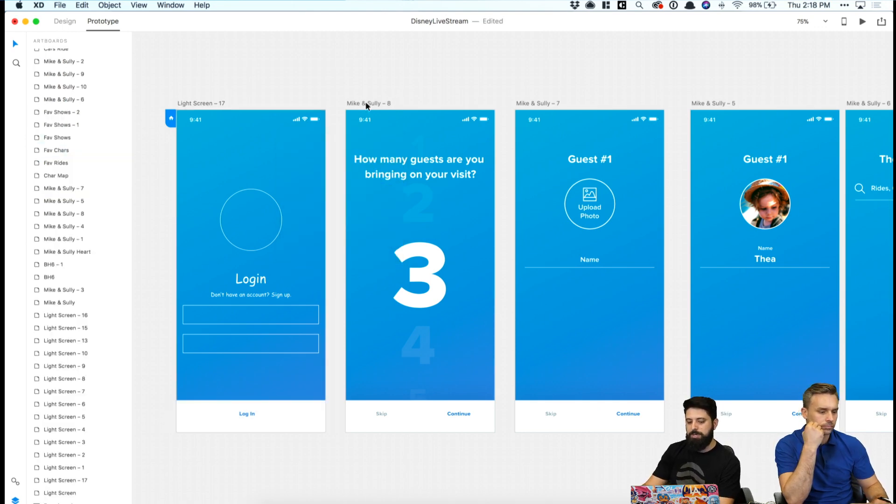
Duplicate the footer bar on Mike & Sully – 8, narrow the copy to 175 wide around Continue and turn off its shadow.
click(366, 103)
scroll(366, 106, right, 2)
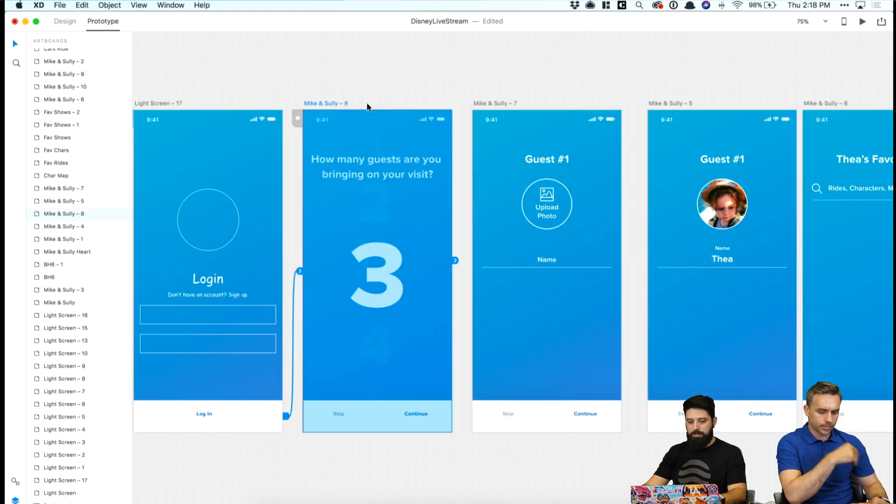
click(383, 273)
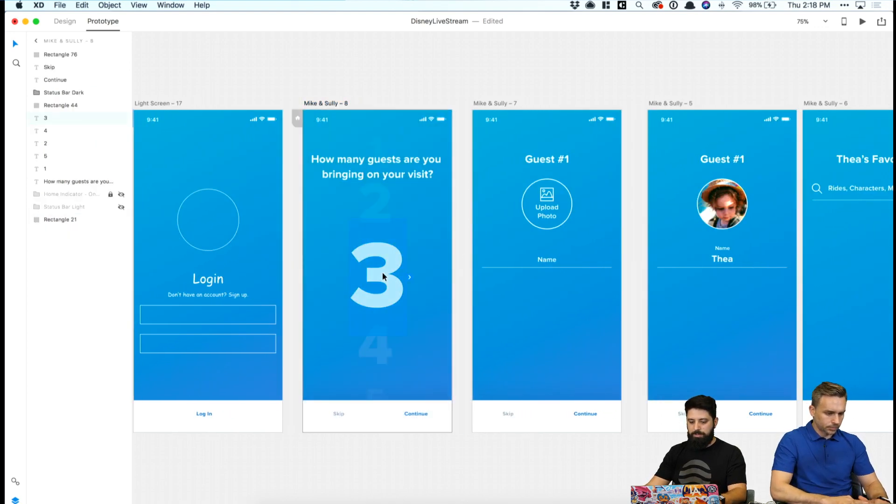
click(413, 413)
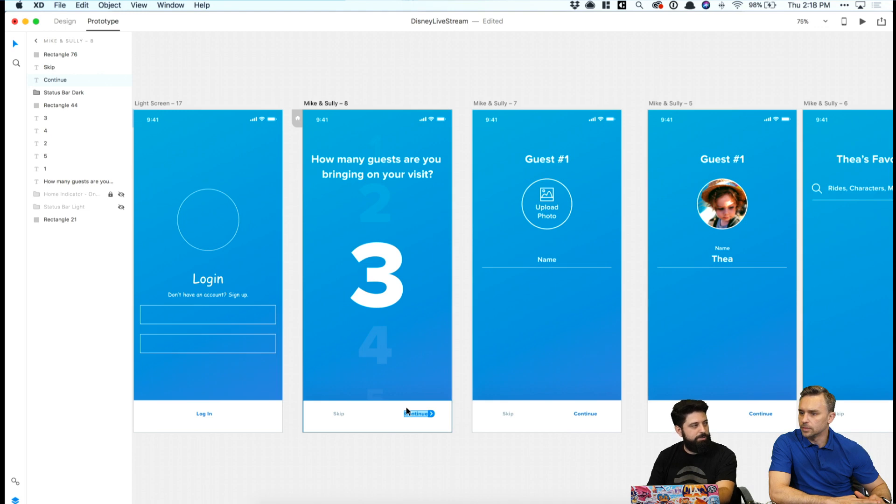
click(388, 408)
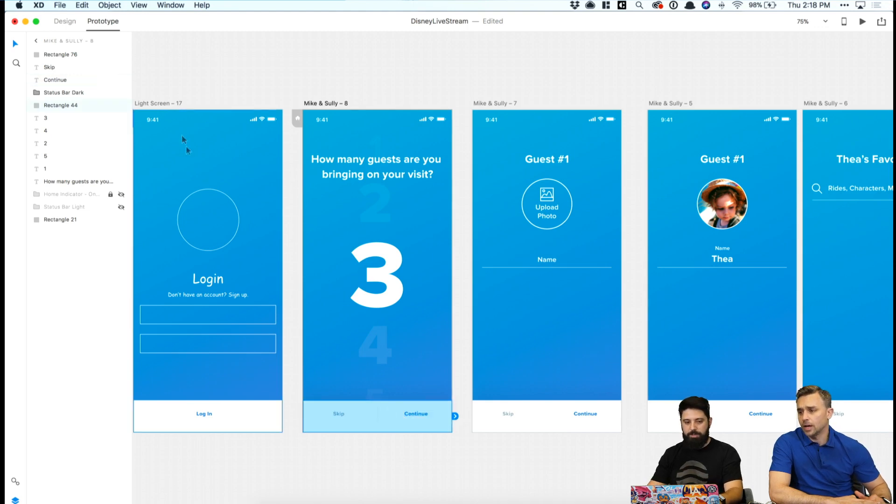
click(62, 21)
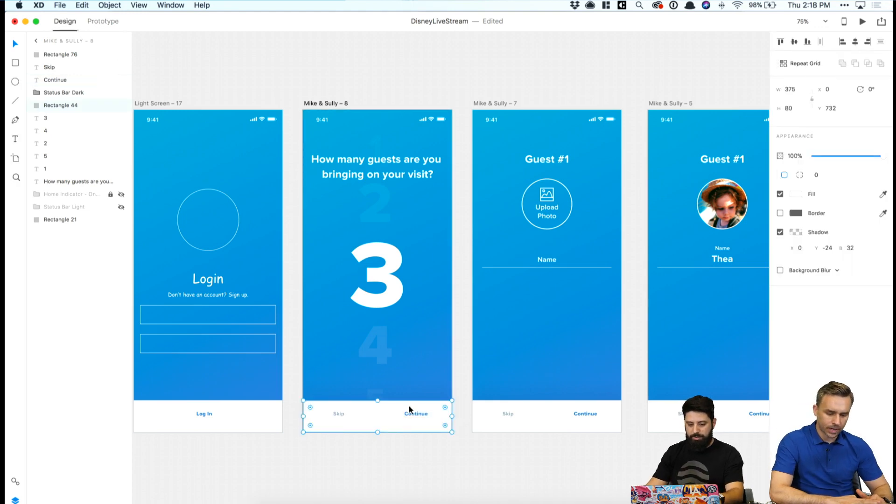
key(super+d)
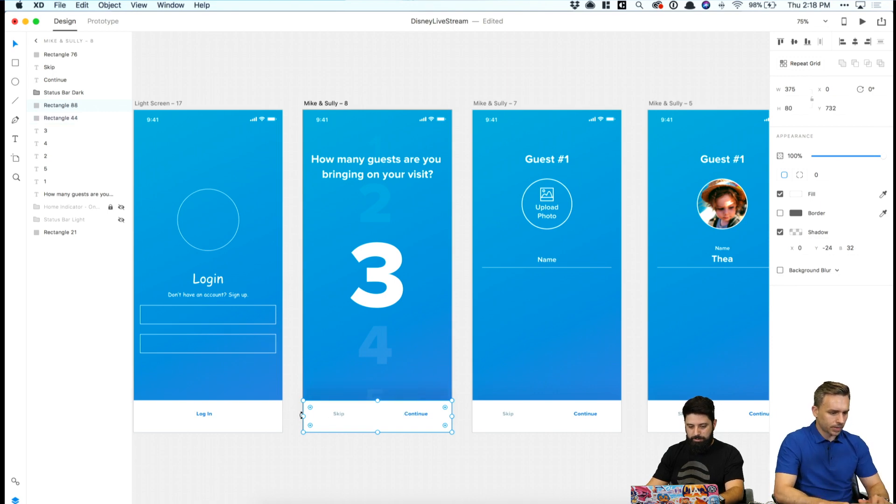
drag(303, 415, 383, 416)
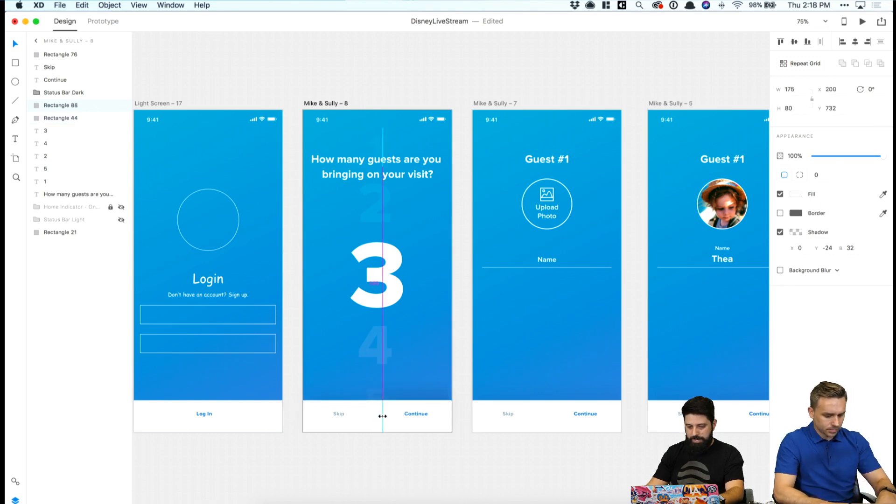
click(779, 232)
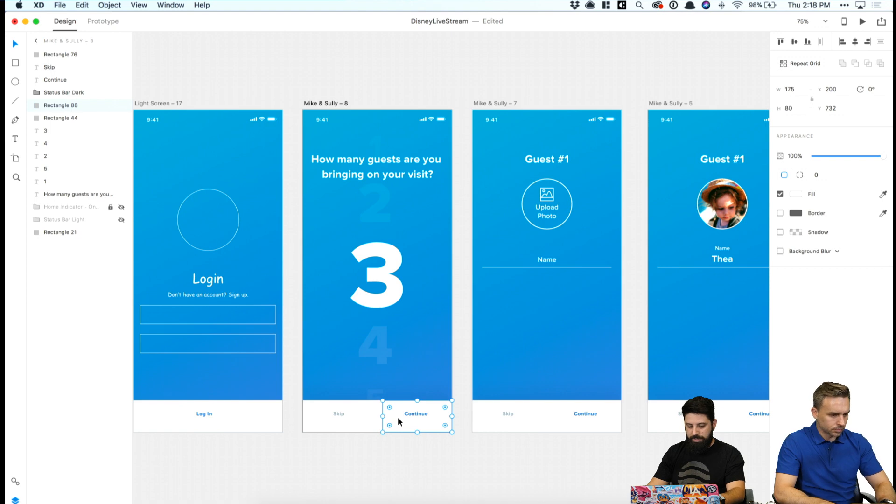
Paste the 175-wide rectangle into the Mike & Sully – 7 footer and send it behind the Continue label.
click(575, 419)
key(super+v)
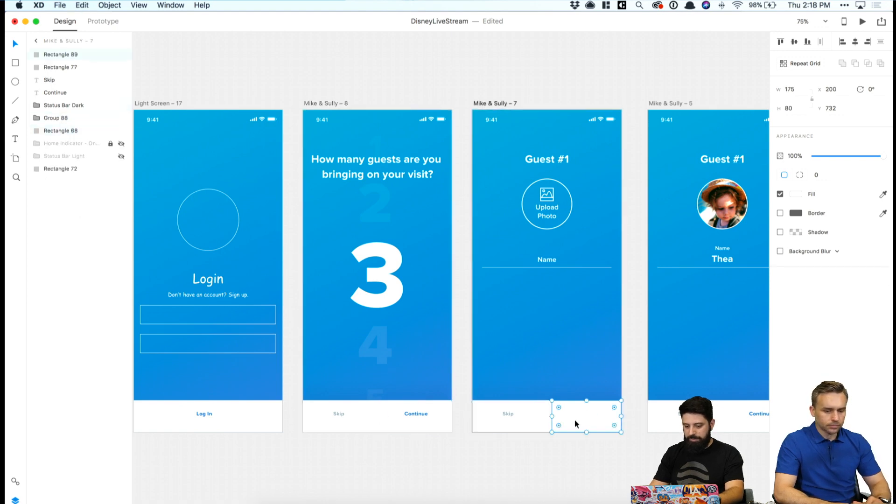
scroll(575, 419, right, 4)
key(super+bracketleft)
key(super+bracketleft)
key(super+bracketleft)
key(super+bracketleft)
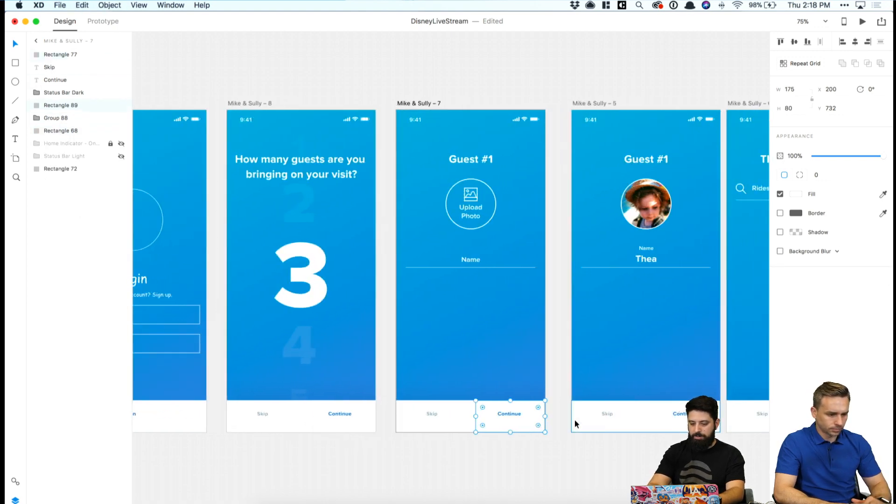
Paste the 175-wide rectangle into the Mike & Sully – 5 footer and send it behind the Continue label.
click(670, 420)
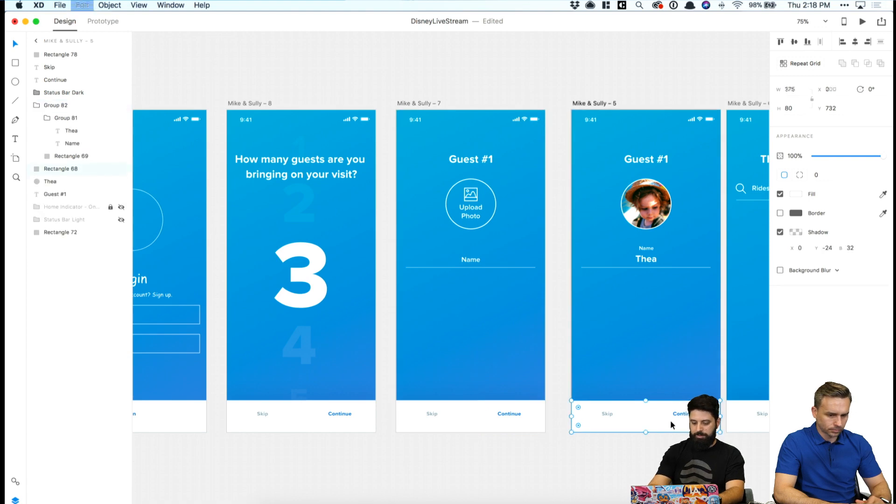
key(super+v)
key(super+bracketleft)
key(super+bracketleft)
key(super+bracketleft)
Paste the 175-wide rectangle into the Mike & Sully – 6 footer and send it backward behind the footer bar.
scroll(670, 419, right, 5)
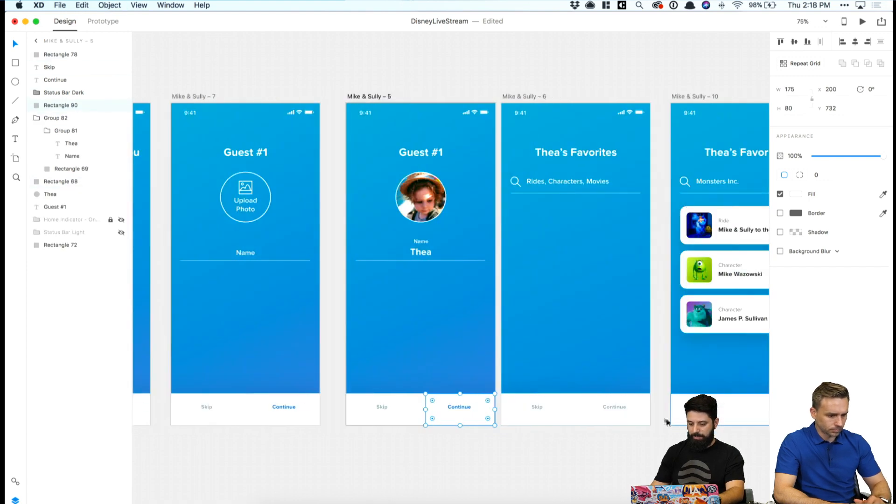
click(622, 408)
key(super+v)
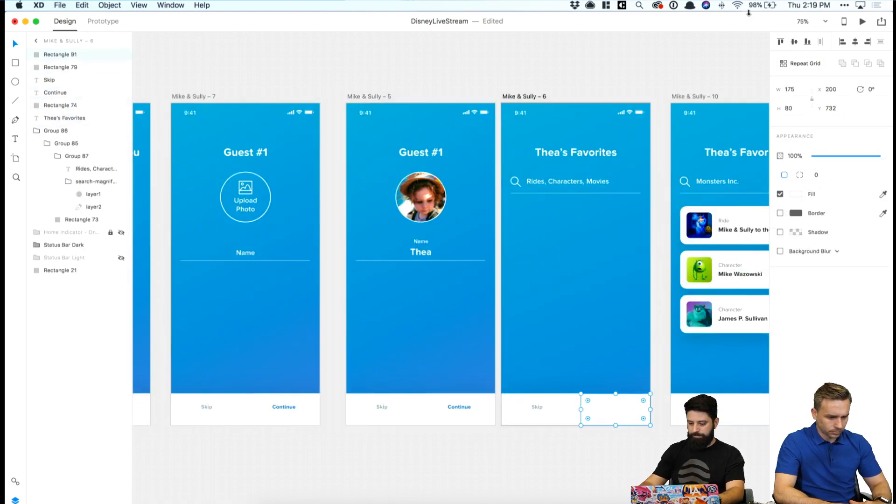
key(super+bracketleft)
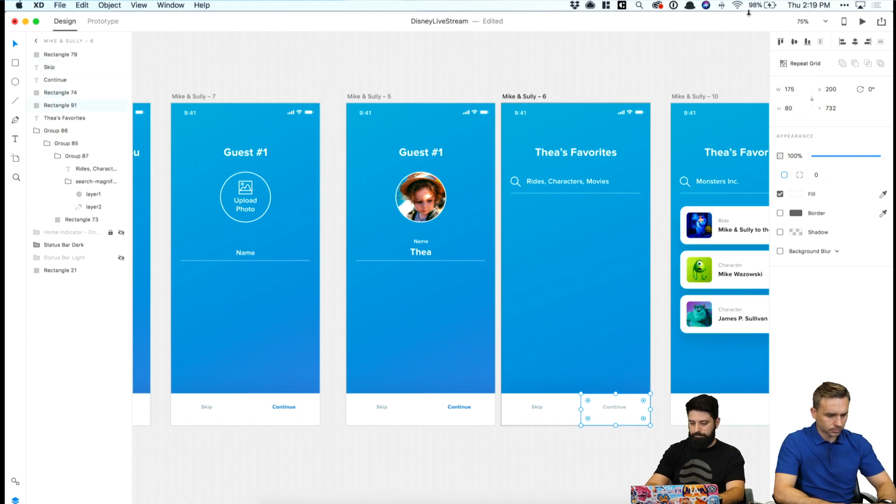
Paste the 175-wide rectangle into the Mike & Sully – 9 footer, send it backward behind the footer bar, and save the document.
scroll(556, 98, right, 6)
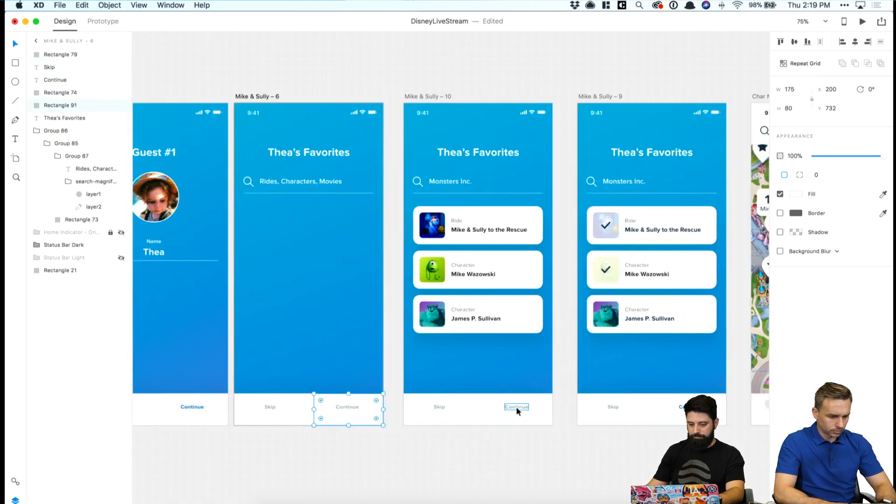
click(690, 406)
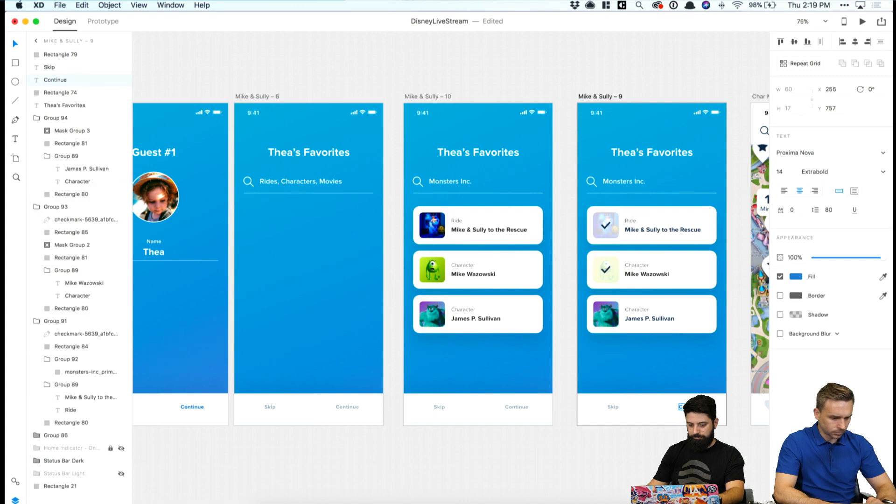
key(super+v)
key(super+bracketleft)
key(super+bracketleft)
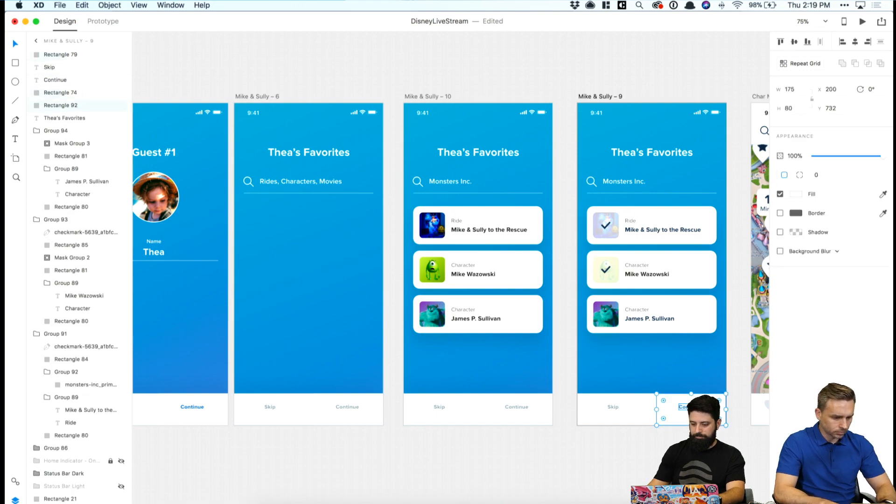
key(super+s)
scroll(610, 436, left, 10)
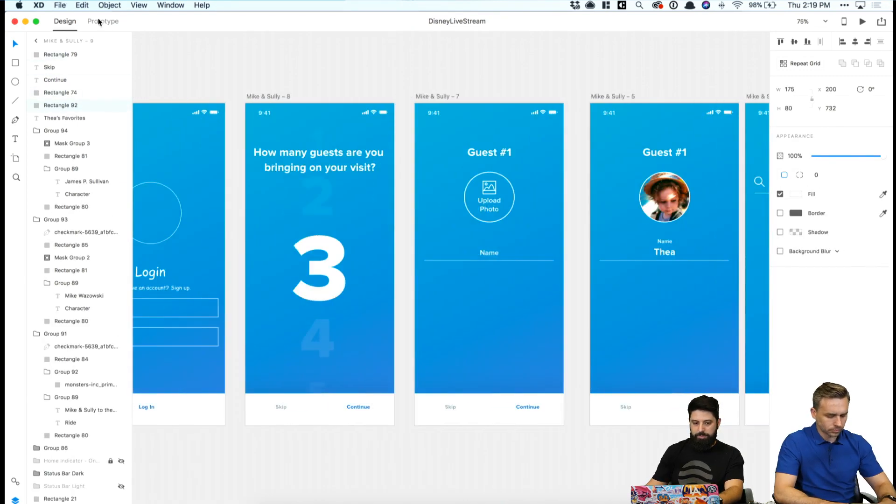
Link the Continue area of Mike & Sully – 8 to Mike & Sully – 7 in the prototype with a 0.4 s Dissolve transition.
click(99, 22)
scroll(458, 242, left, 5)
click(529, 398)
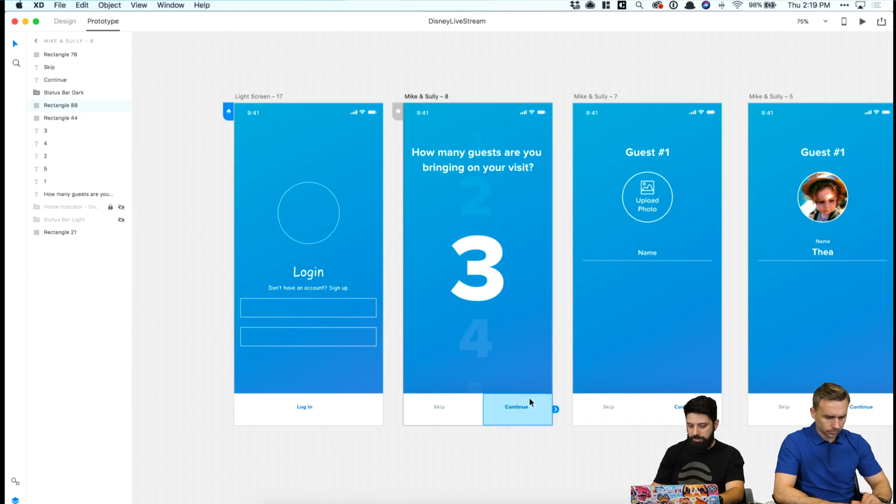
drag(556, 408, 638, 308)
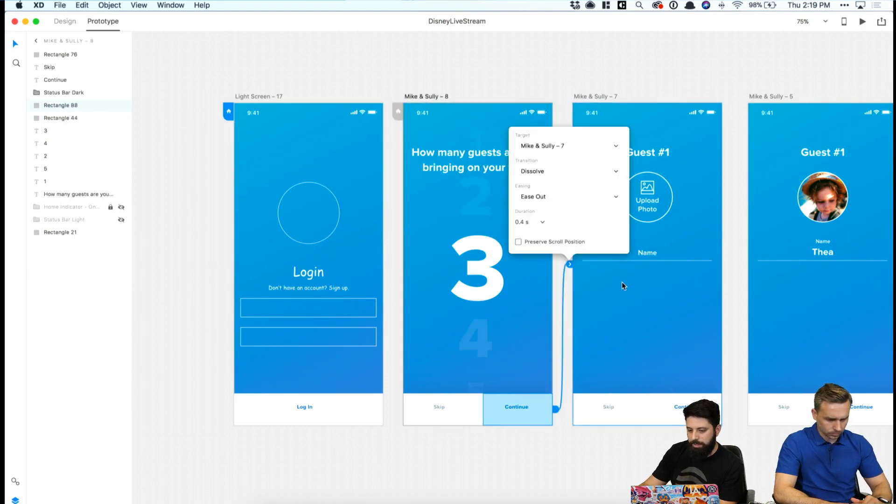
click(600, 84)
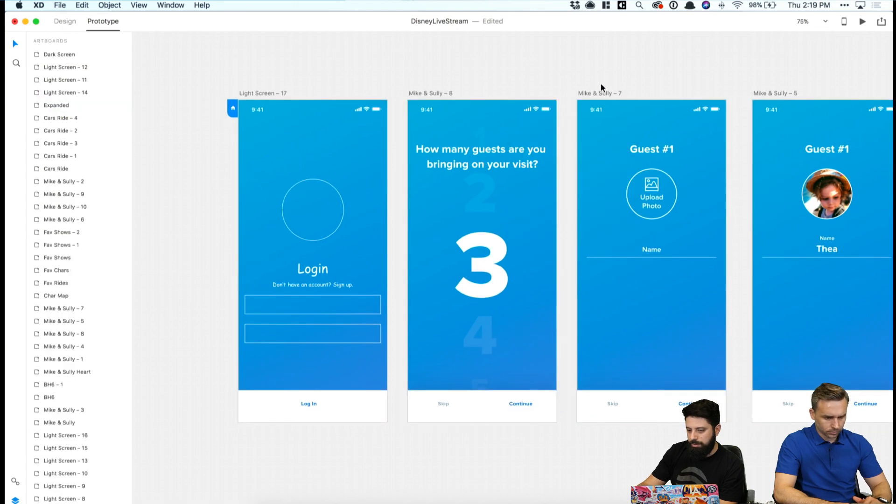
Move the Light Screen – 17, Mike & Sully – 8 and Mike & Sully – 7 artboards farther from Mike & Sully – 5 and save the document.
scroll(601, 83, right, 5)
key(ctrl+Tab)
key(super+minus)
key(super+minus)
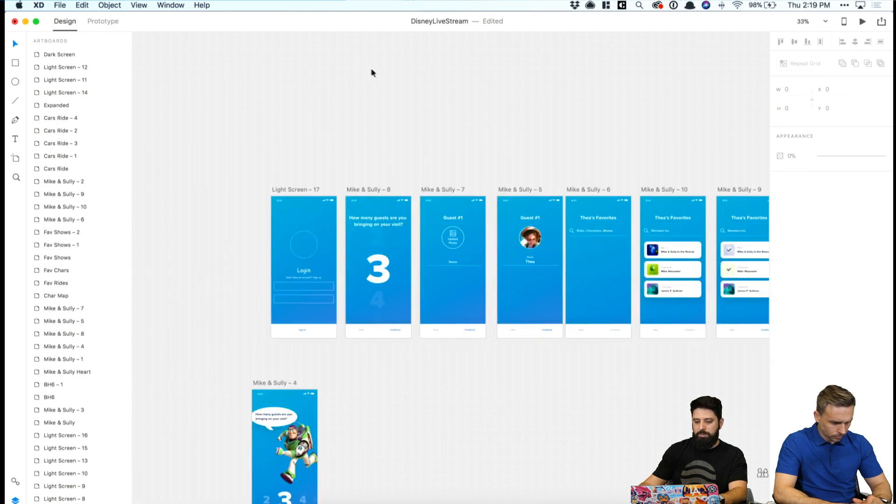
drag(238, 179, 493, 349)
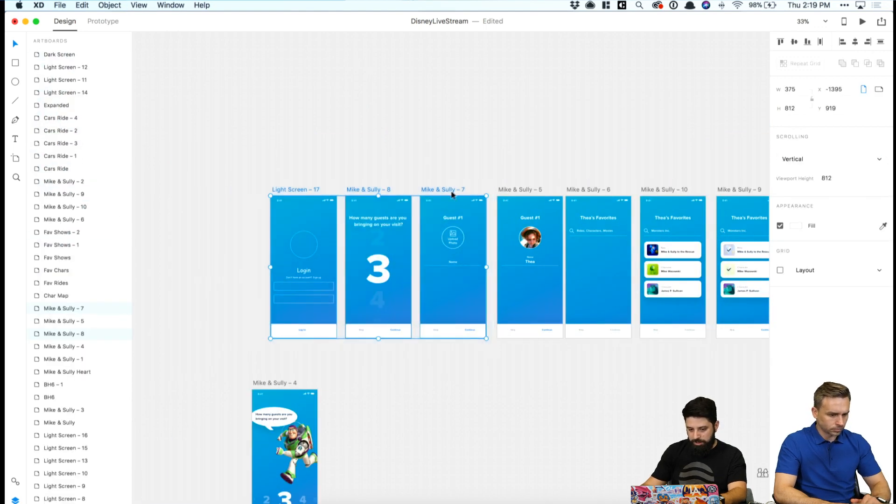
drag(462, 189, 380, 189)
click(424, 165)
key(super+s)
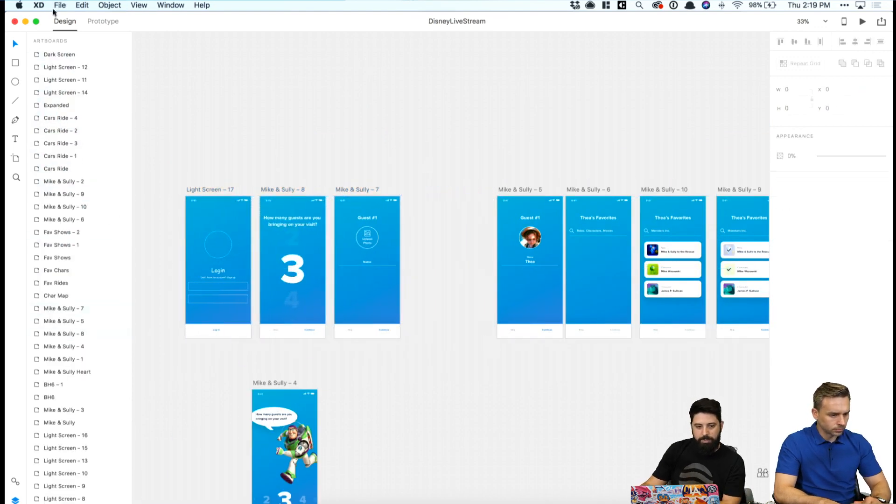
click(59, 5)
mouse_move(92, 50)
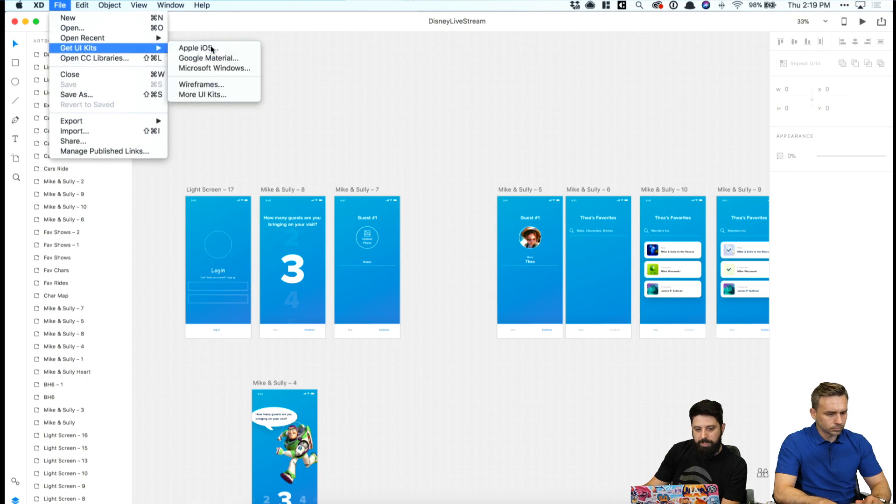
click(212, 49)
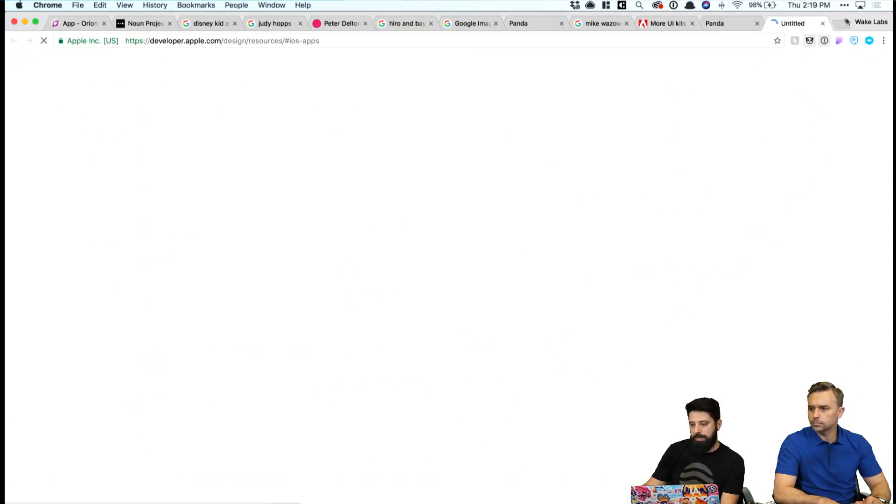
click(823, 24)
click(369, 503)
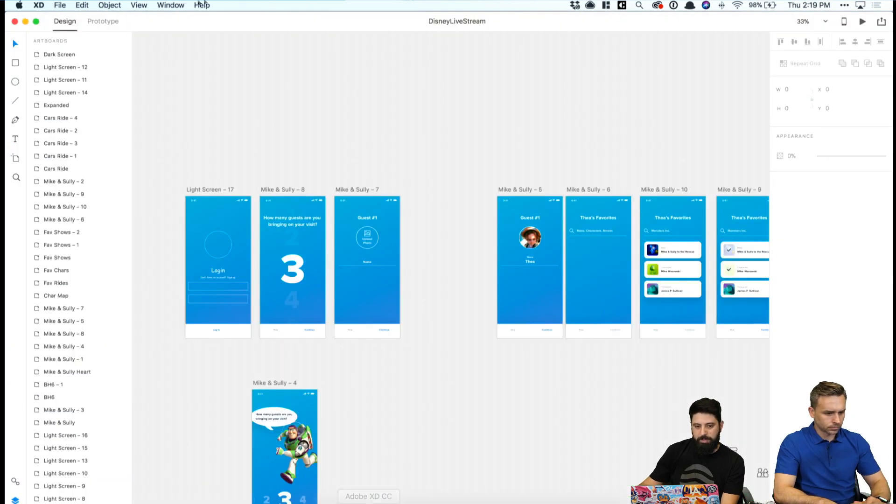
Open the recently used UIElements+DesignTemplates+Guides-iPhoneX.xd file.
click(60, 5)
mouse_move(93, 38)
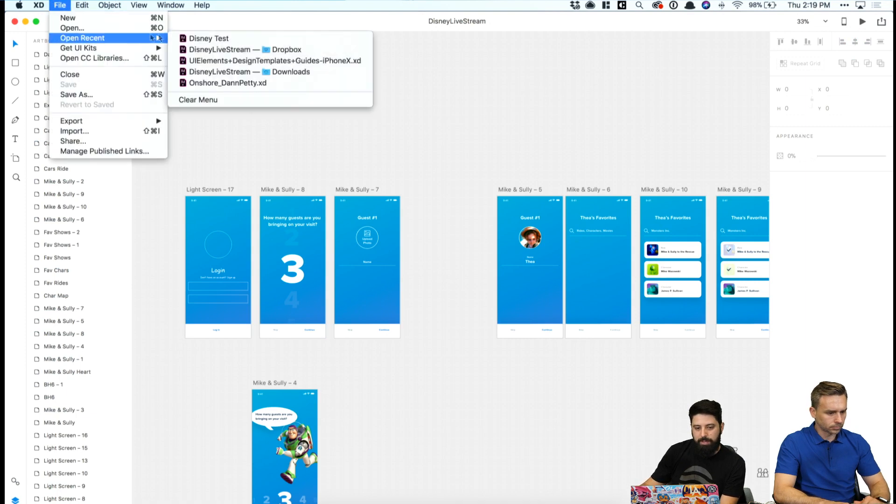
click(222, 61)
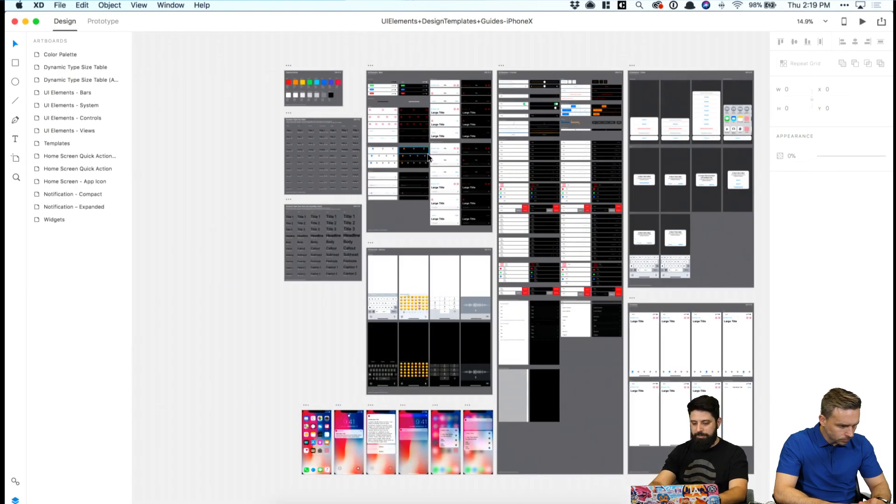
Examine the iPhone X kit's bars, controls, system keyboards, views and template artboards.
scroll(428, 157, up, 5)
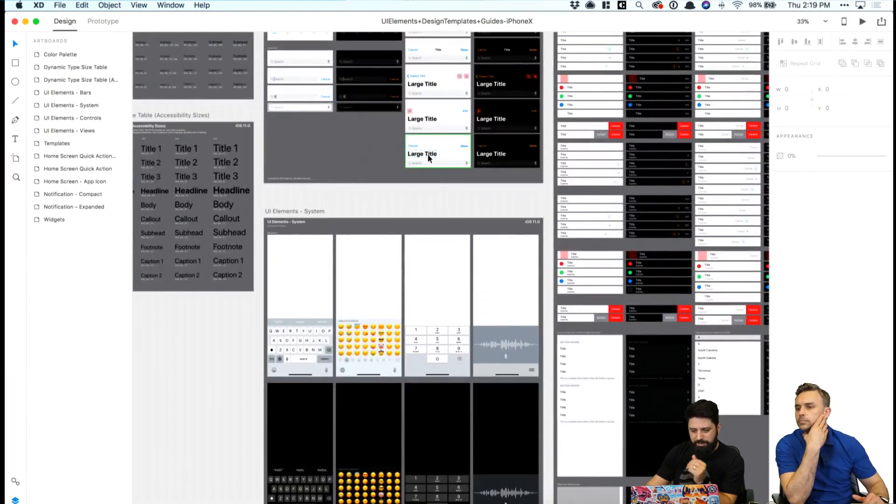
scroll(428, 154, down, 10)
scroll(427, 158, left, 7)
scroll(426, 158, up, 10)
scroll(426, 158, right, 12)
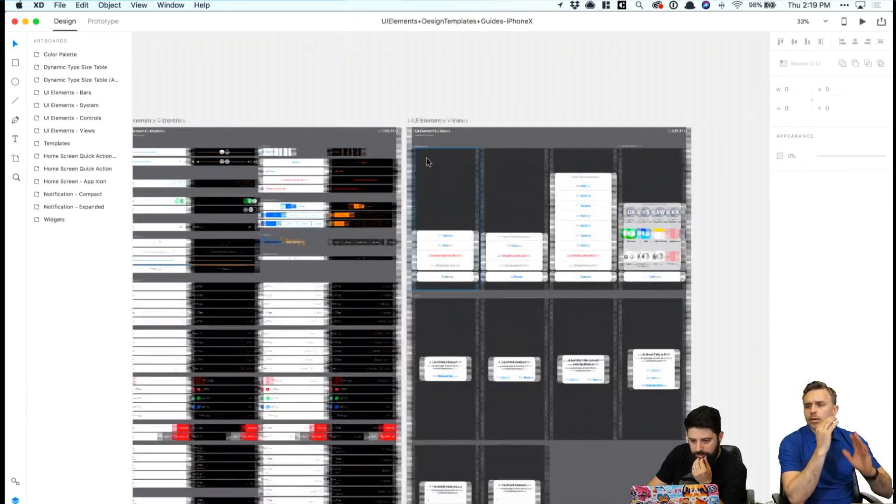
scroll(427, 158, right, 6)
scroll(426, 158, down, 13)
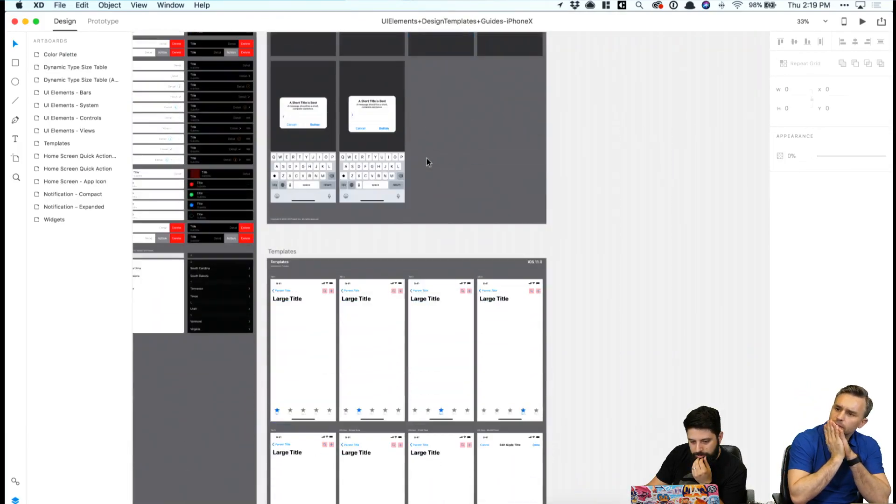
scroll(427, 158, down, 4)
scroll(427, 159, left, 10)
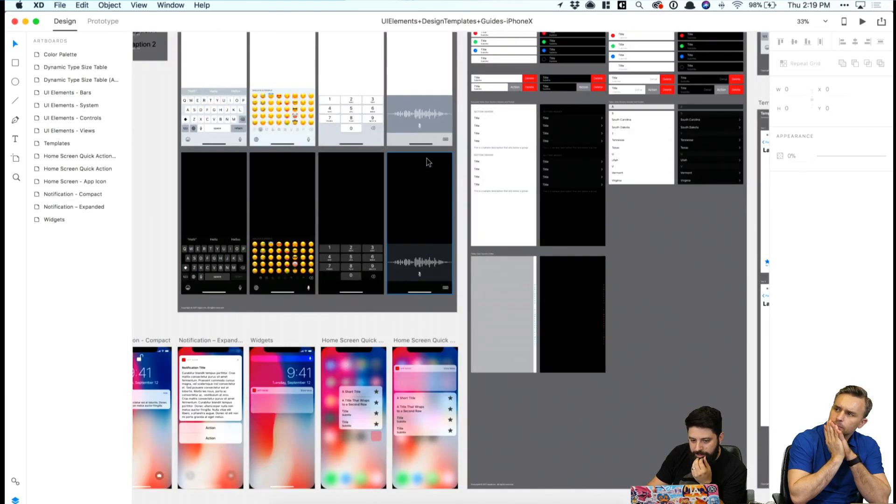
scroll(427, 159, up, 7)
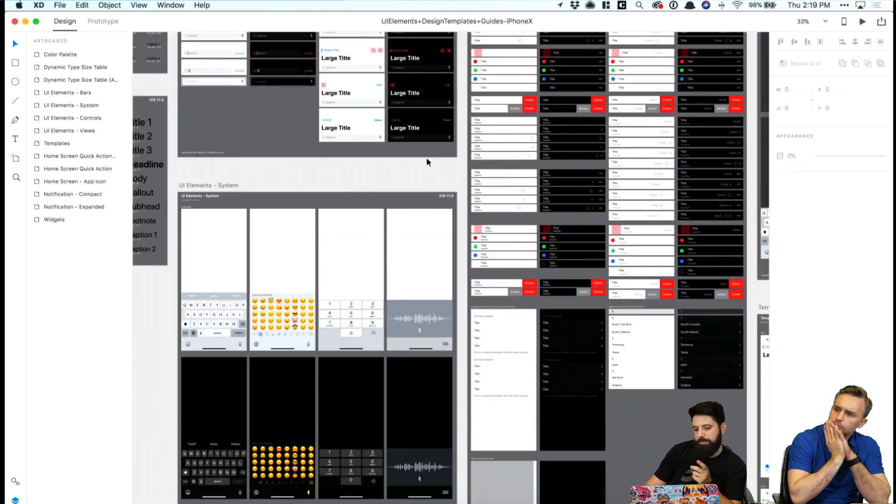
scroll(427, 159, up, 10)
scroll(426, 158, right, 2)
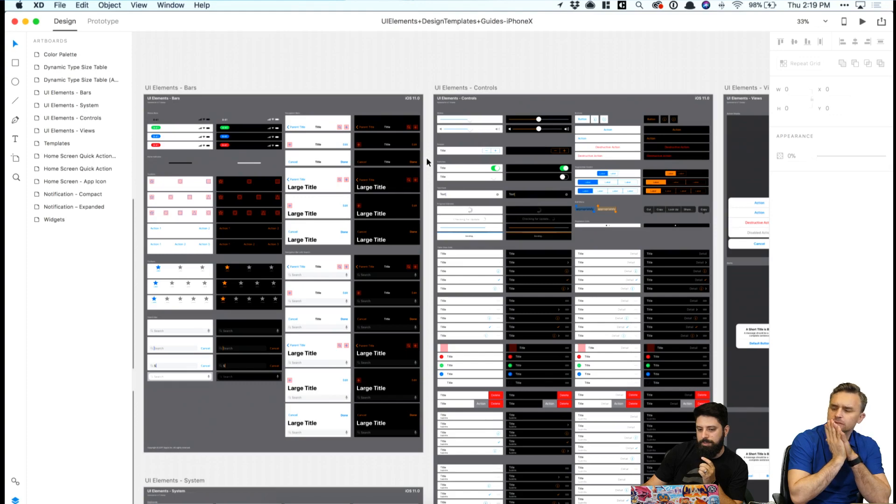
scroll(427, 161, left, 4)
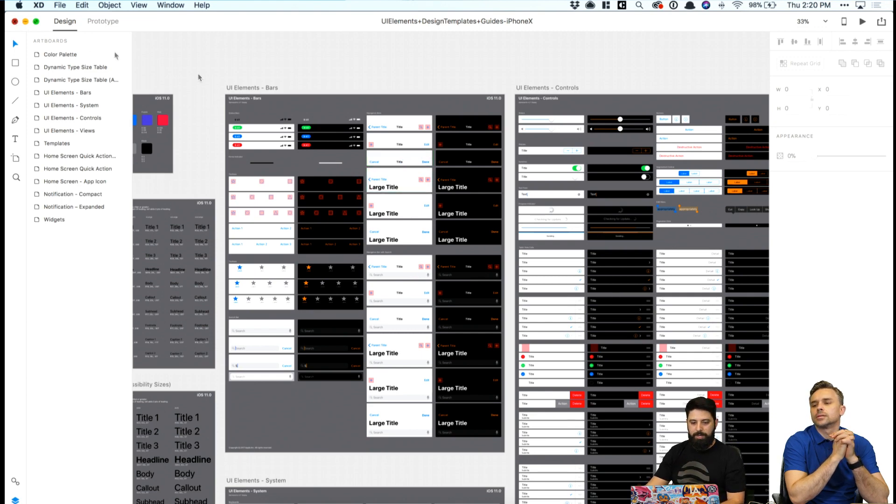
Close the iPhone X kit and move the Light Screen – 17, Mike & Sully – 8 and Mike & Sully – 7 artboards back beside Mike & Sully – 5.
click(14, 22)
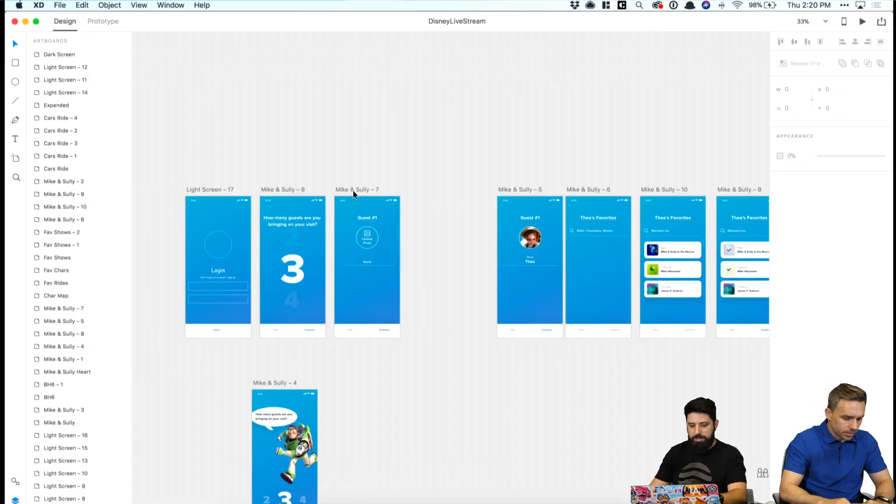
drag(181, 174, 405, 345)
drag(347, 193, 428, 189)
Link the full-screen background rectangle of Mike & Sully – 7 to Mike & Sully – 5 in the prototype with a 0.4 s Dissolve transition.
click(107, 21)
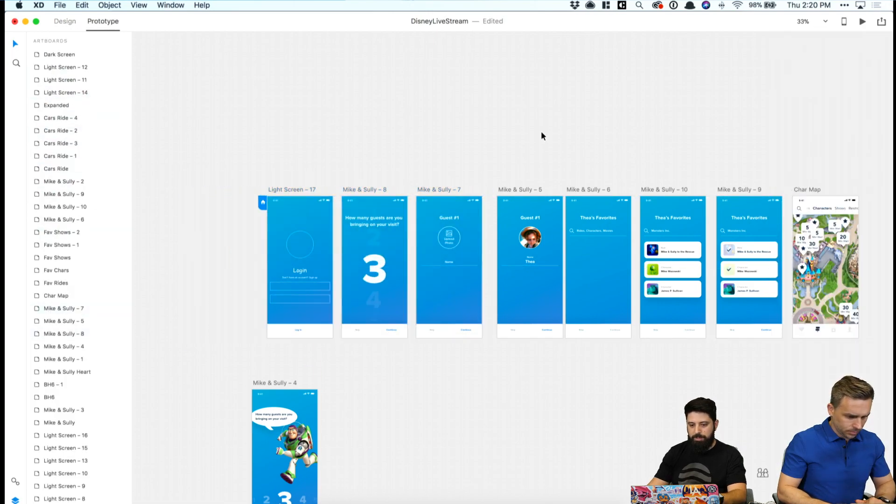
key(super+equal)
key(super+equal)
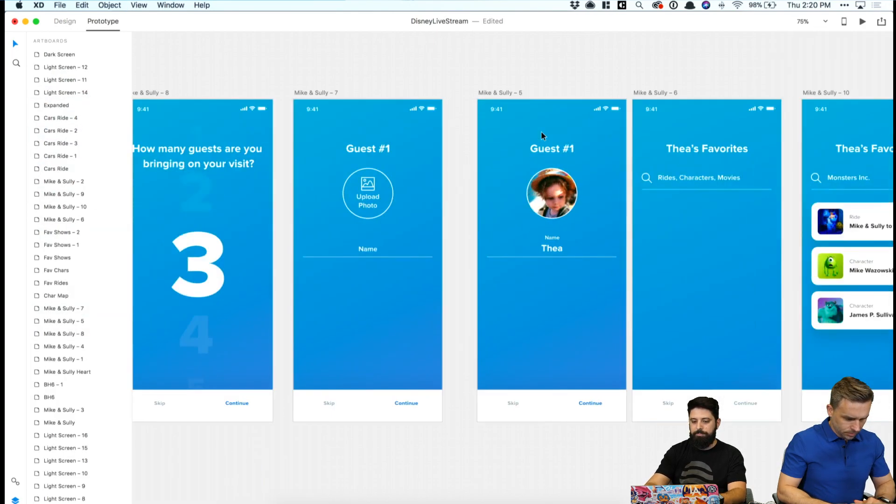
click(383, 209)
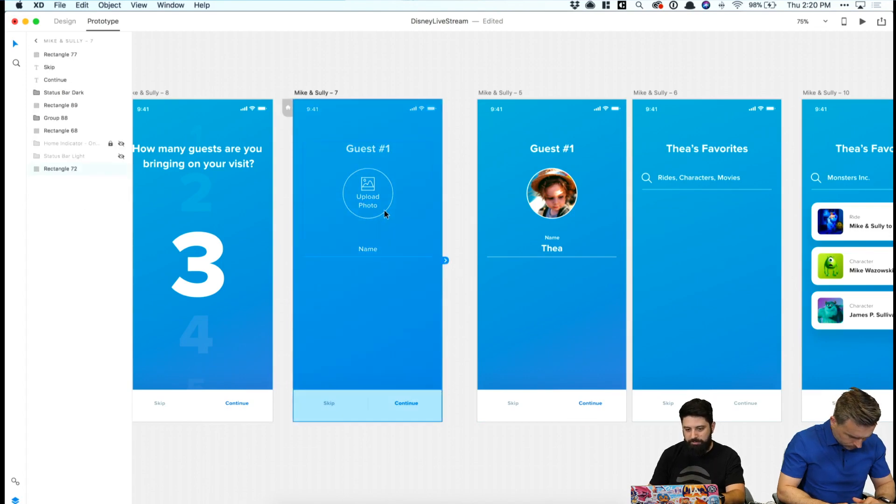
double_click(387, 206)
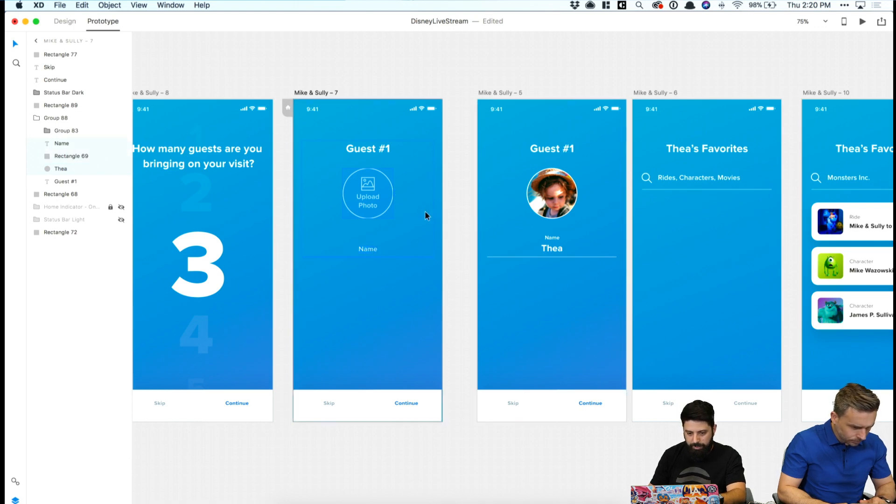
click(443, 213)
click(392, 202)
drag(444, 260, 558, 202)
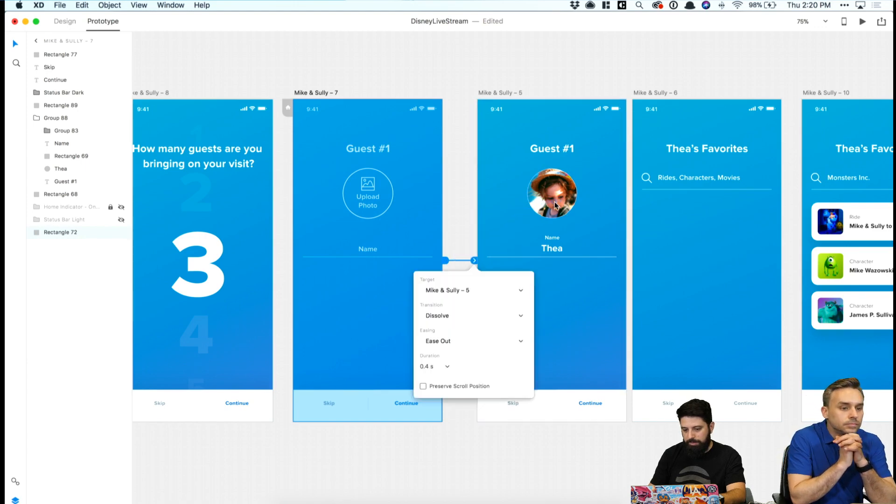
click(438, 455)
click(314, 93)
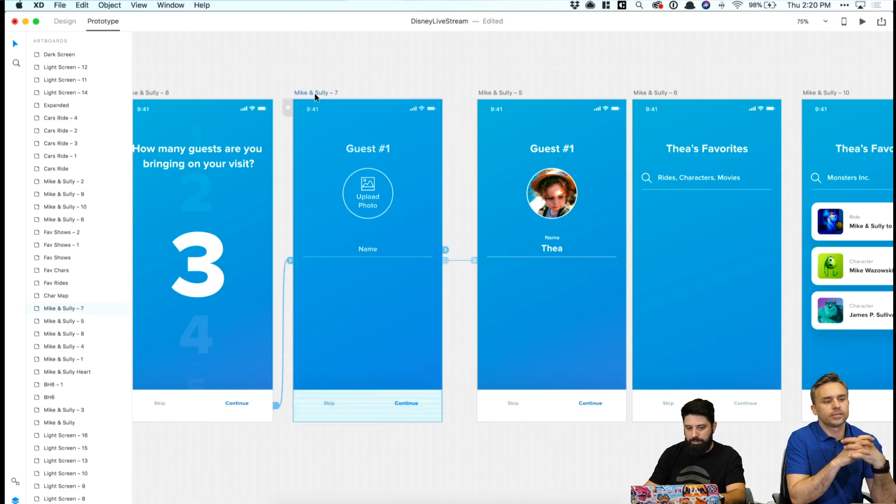
Link the whole Mike & Sully – 5 artboard to Mike & Sully – 6 with a 0.4 s Dissolve transition.
scroll(476, 228, right, 5)
click(406, 94)
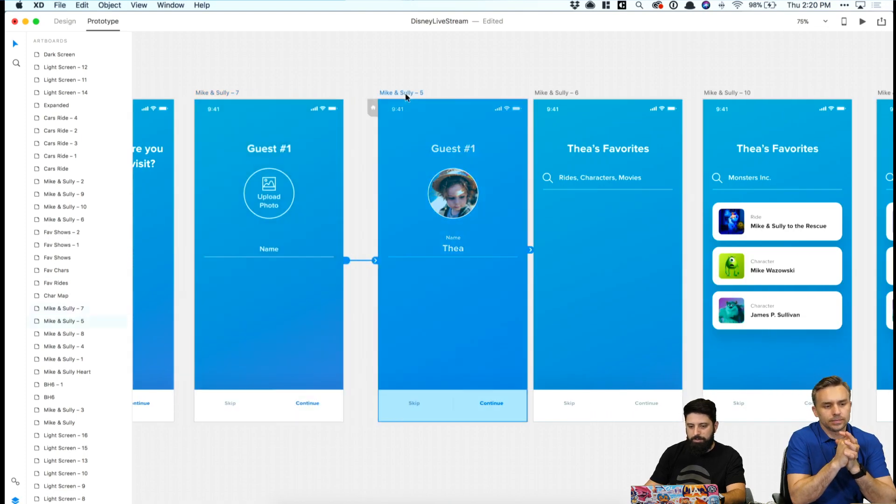
scroll(424, 143, right, 6)
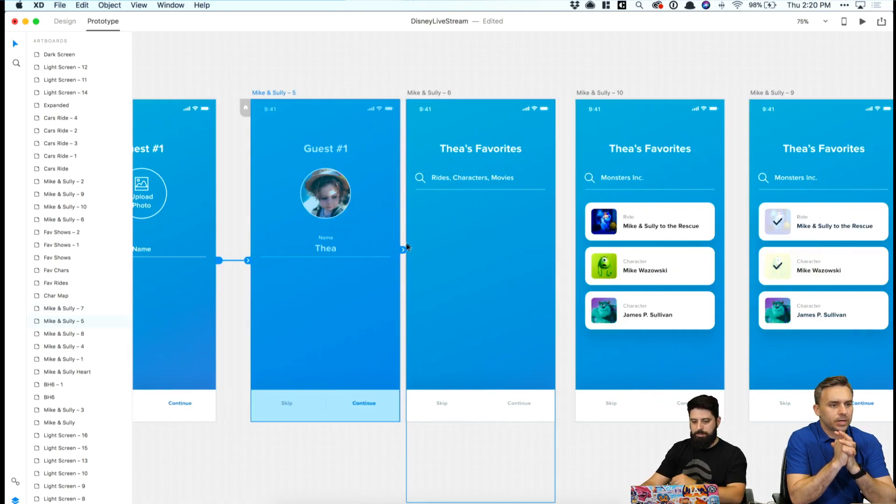
drag(402, 251, 471, 178)
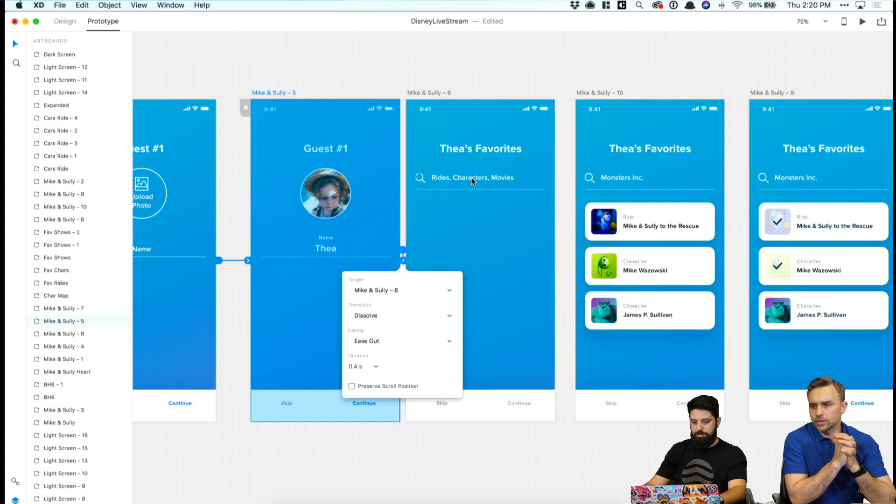
click(399, 84)
Review the favorites screens and check the prototype links on the Mike & Sully – 6 and Mike & Sully – 10 artboards.
scroll(398, 83, right, 5)
scroll(397, 87, right, 5)
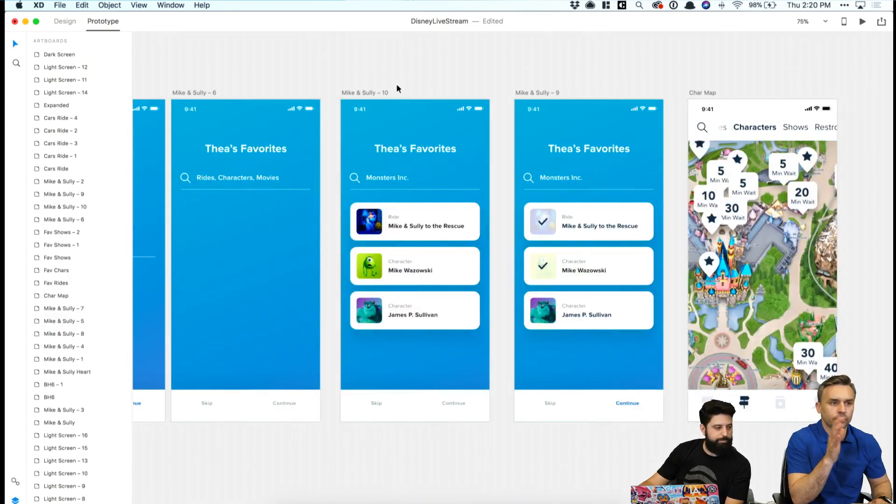
scroll(396, 88, right, 2)
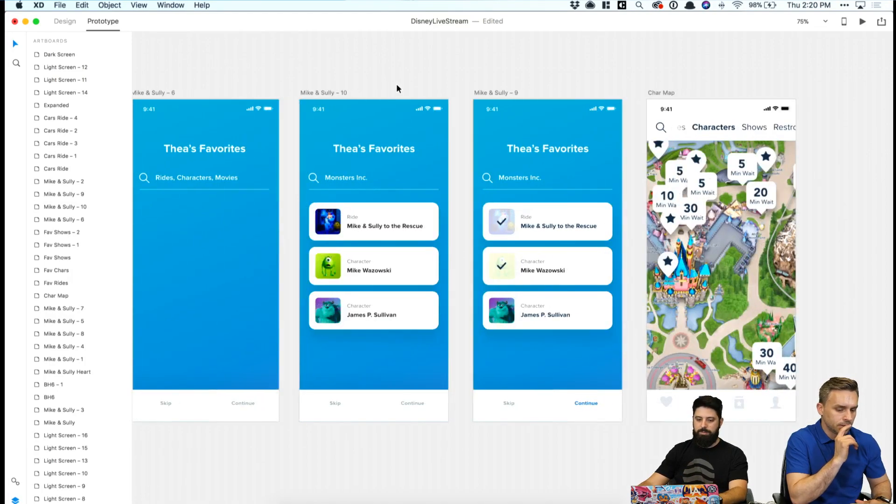
scroll(388, 91, left, 2)
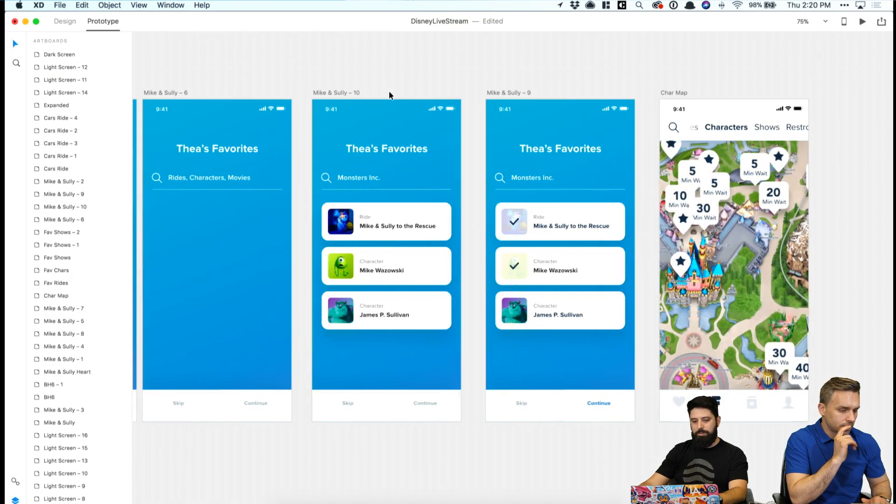
click(350, 91)
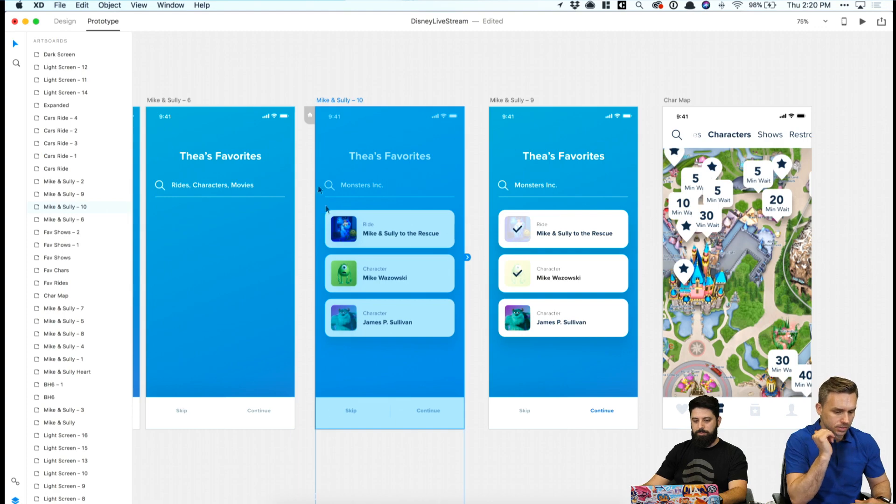
click(180, 99)
click(350, 101)
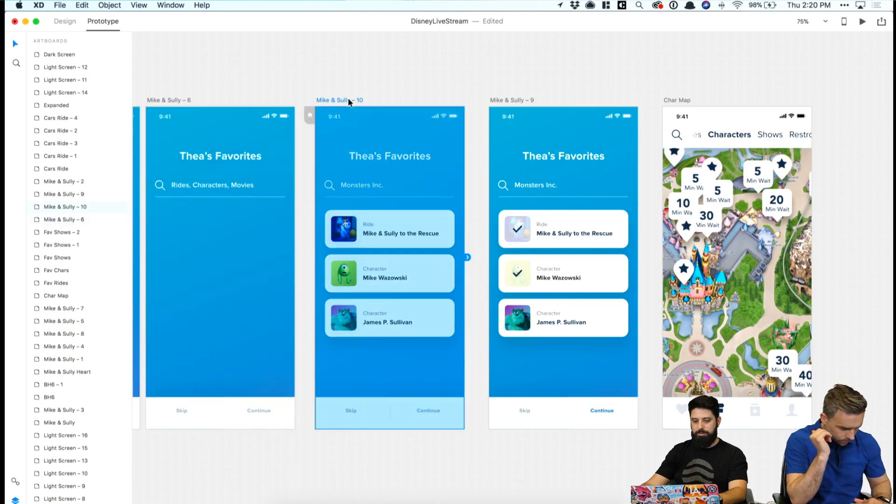
click(167, 99)
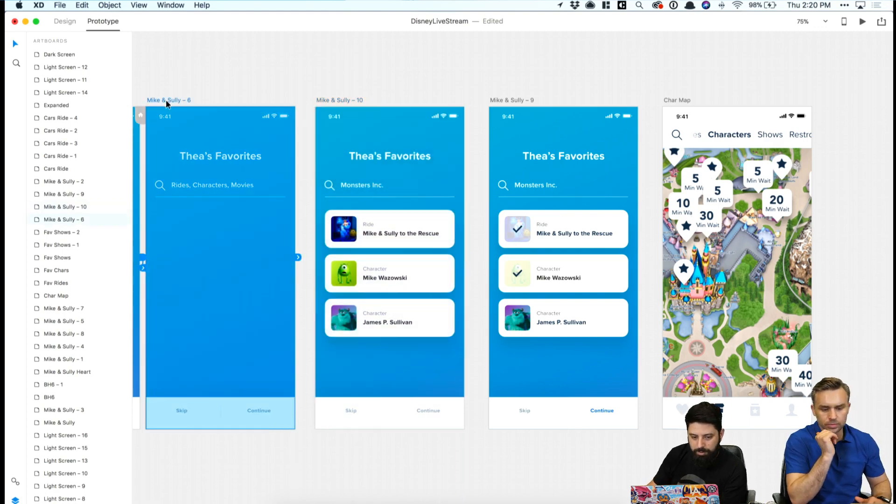
scroll(350, 216, left, 4)
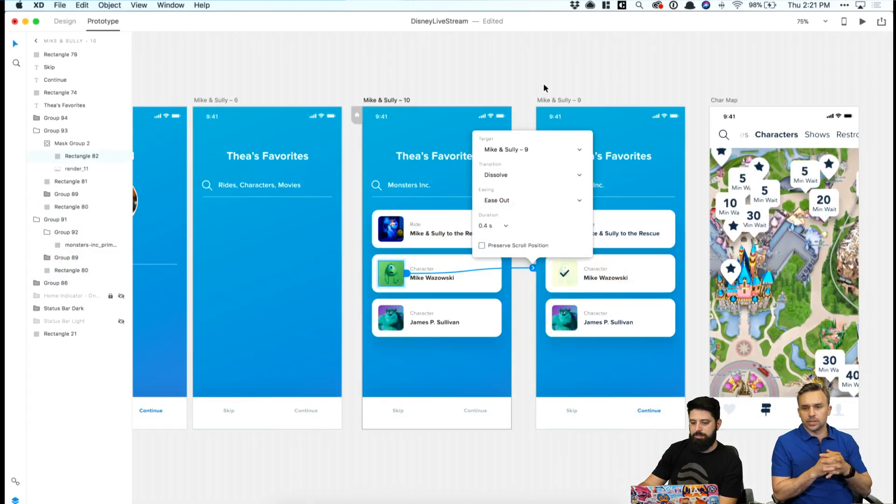
Link the Mike & Sully to the Rescue thumbnail on Mike & Sully – 10 to Mike & Sully – 9 with a 0.4 s Dissolve, preserving scroll position.
click(542, 95)
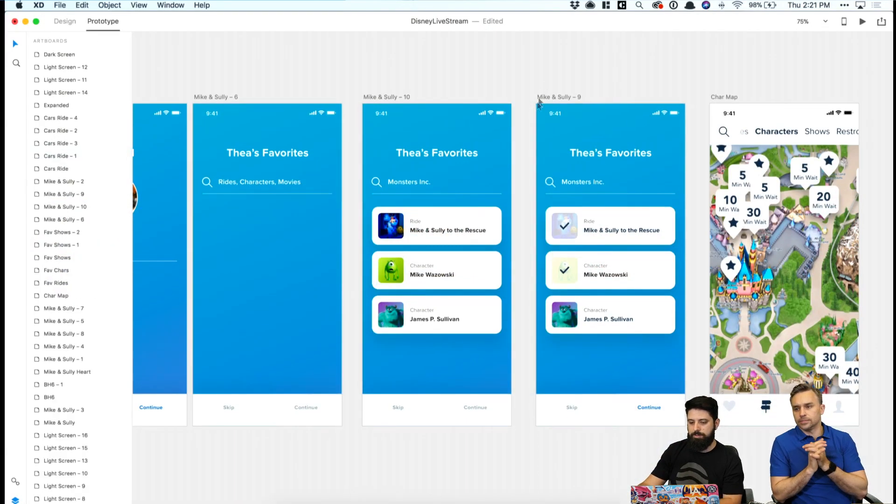
click(396, 235)
drag(407, 227, 563, 228)
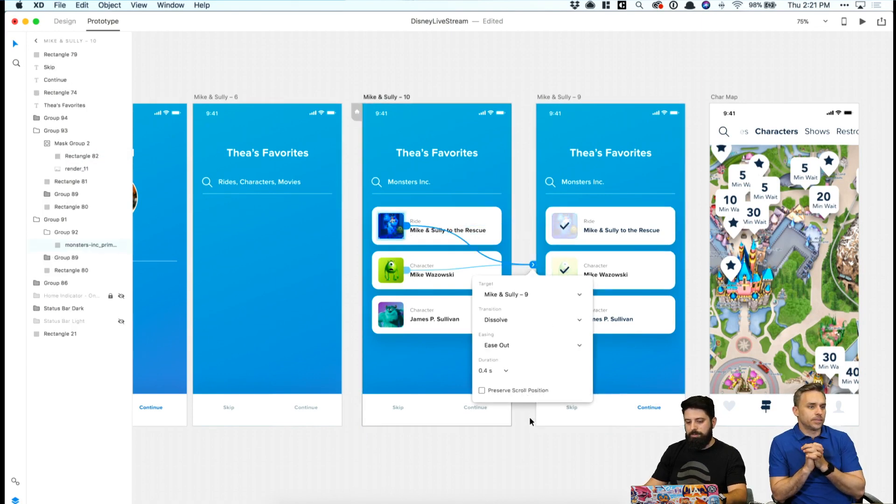
click(482, 390)
click(623, 243)
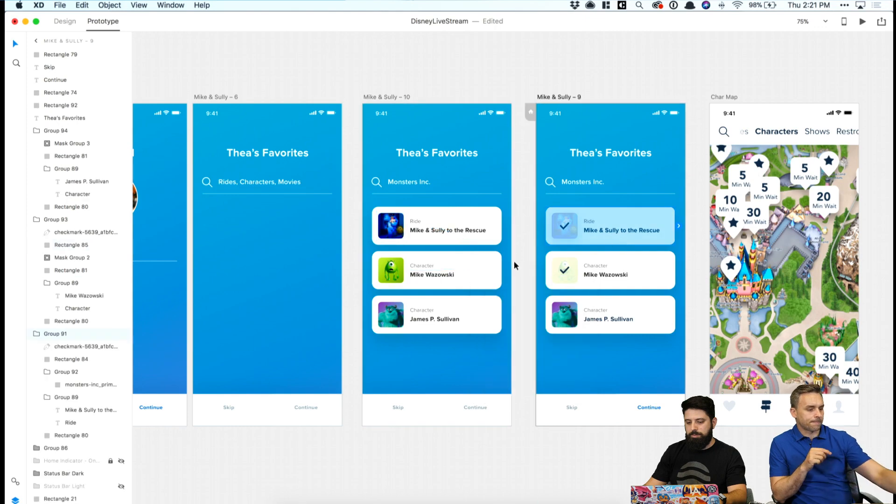
Remove the outgoing prototype link of the whole Mike & Sully – 6 artboard, keeping the artboard itself.
scroll(525, 260, right, 5)
scroll(375, 247, left, 5)
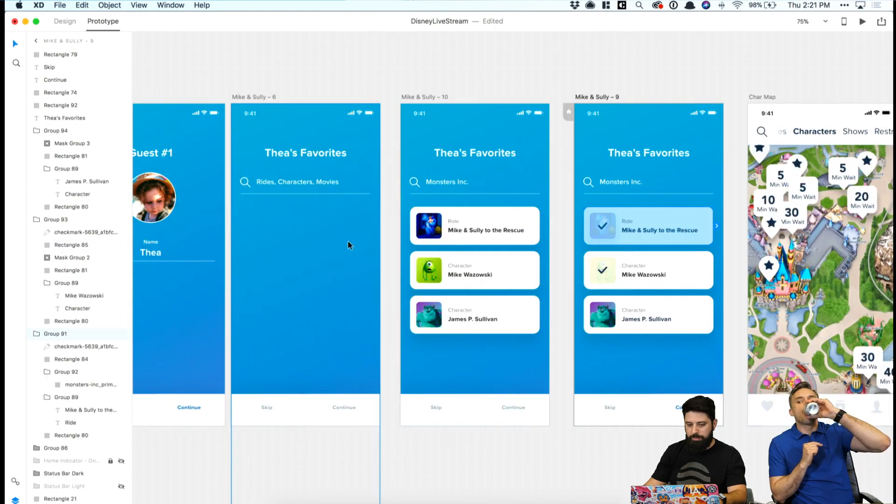
click(315, 184)
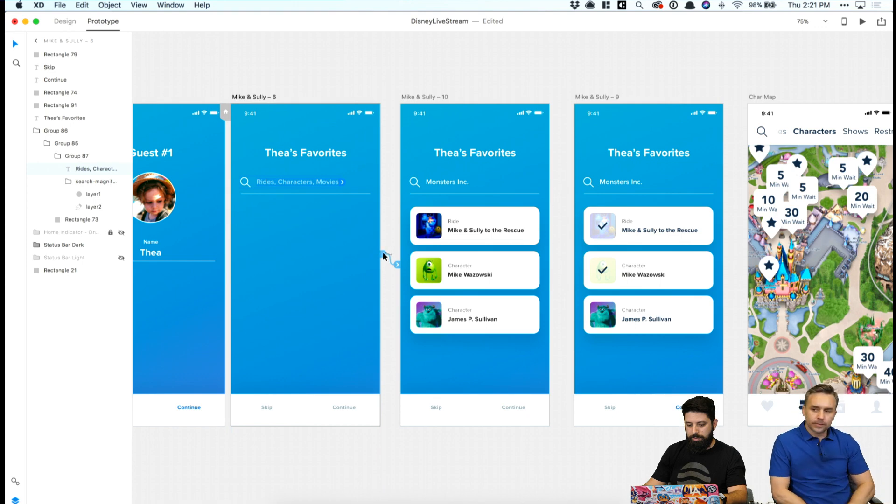
click(383, 253)
click(323, 187)
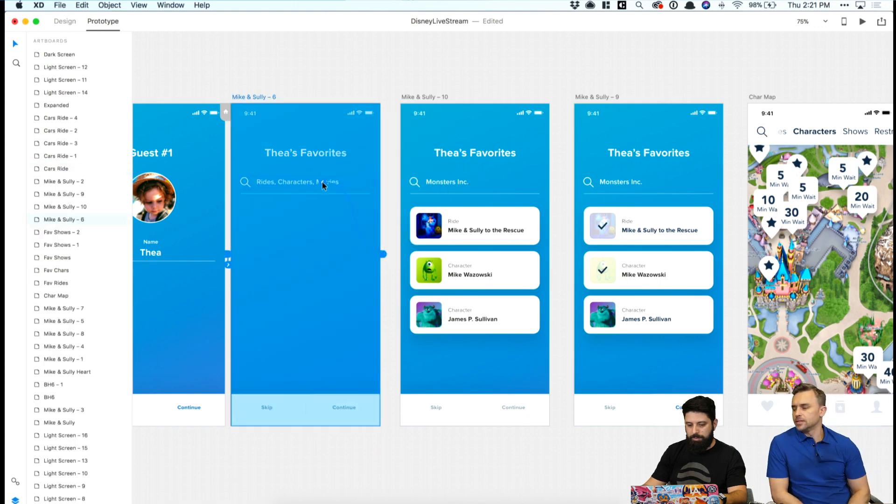
click(383, 255)
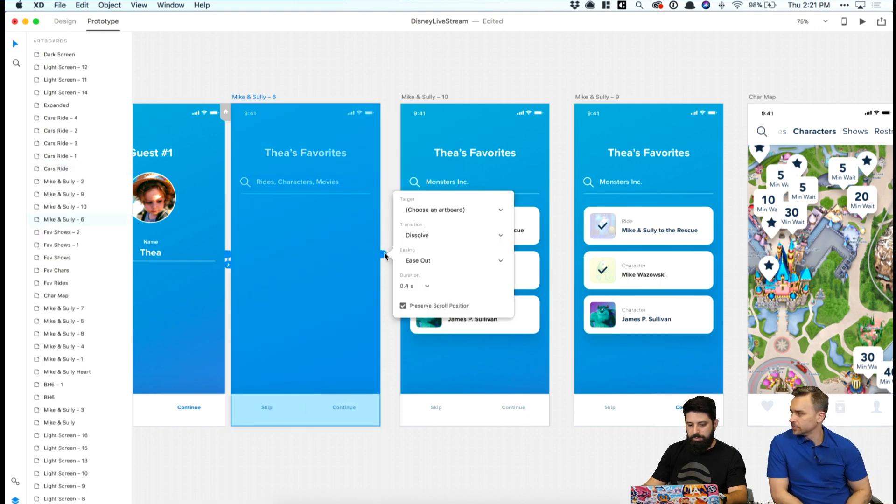
click(384, 255)
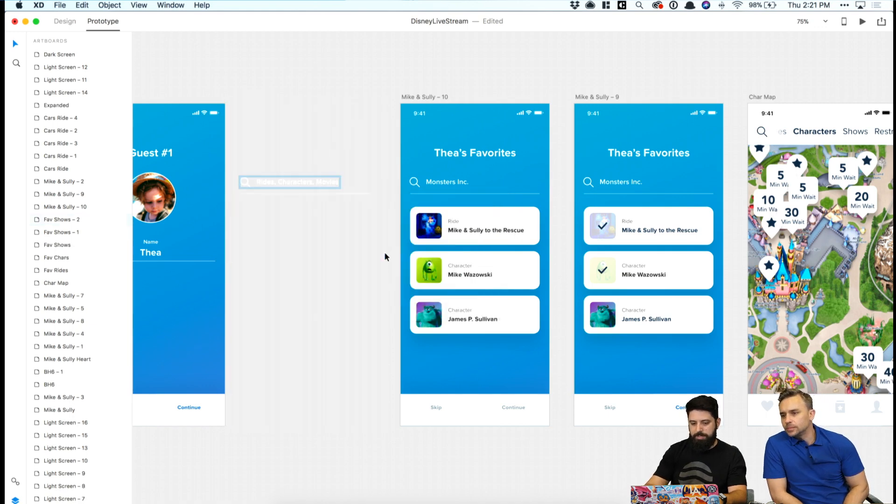
click(343, 76)
Link the "Rides, Characters, Movies" search text on Mike & Sully – 6 to Mike & Sully – 10 with a 0.4 s Dissolve transition.
click(308, 183)
drag(342, 182, 476, 181)
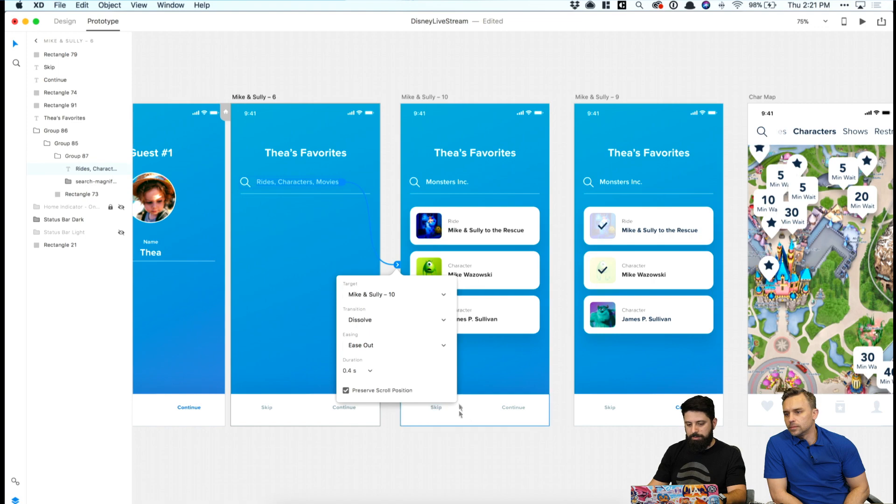
click(464, 432)
Link the Continue text on Mike & Sully – 9 to the Char Map artboard with a 0.4 s Push Up transition.
scroll(464, 376, right, 5)
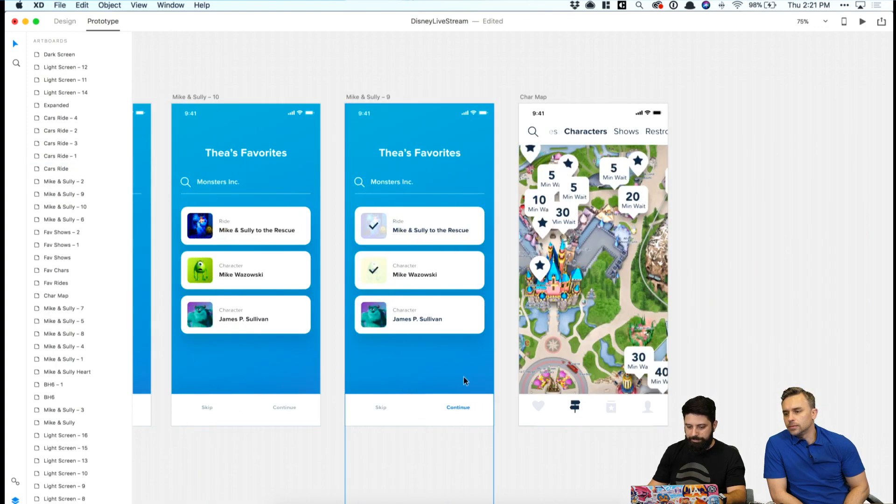
click(460, 407)
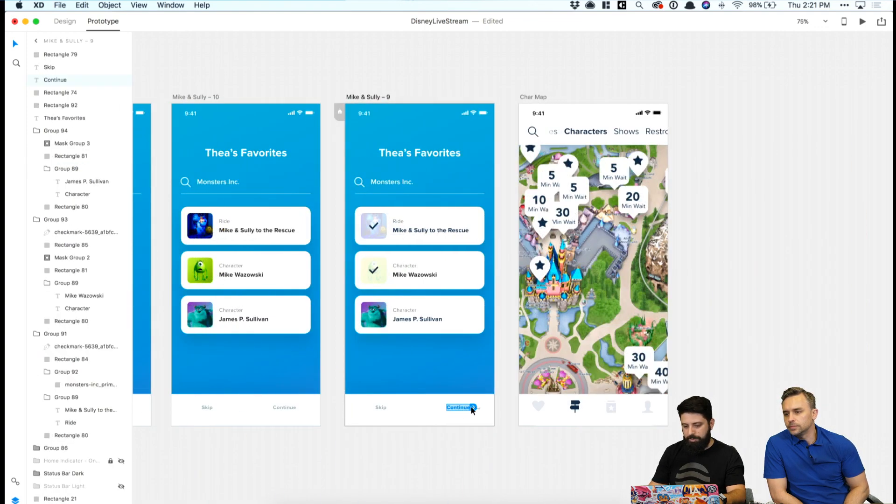
drag(473, 410, 535, 327)
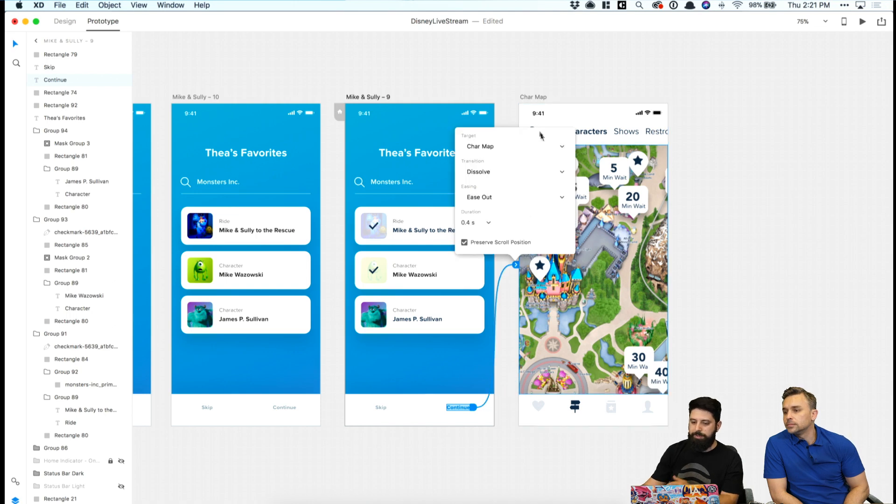
click(527, 173)
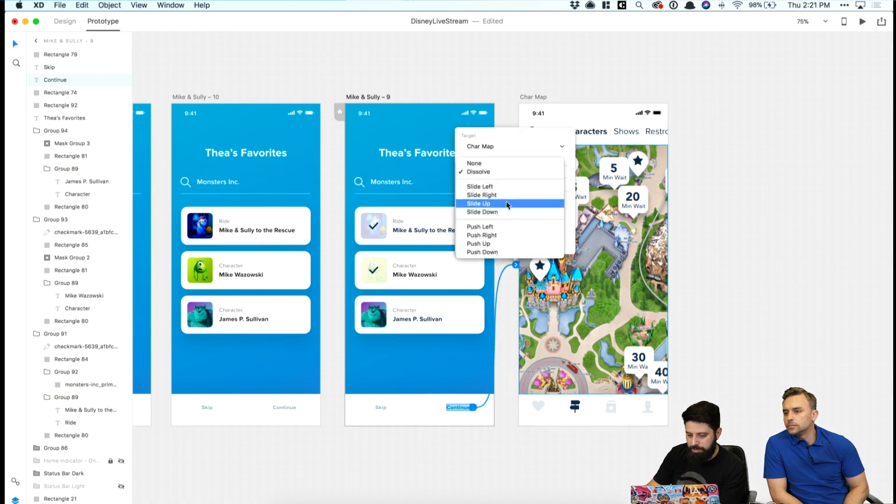
click(504, 244)
Review the favorites screens and the Char Map artboard, checking the link that leads into the map.
scroll(554, 91, right, 3)
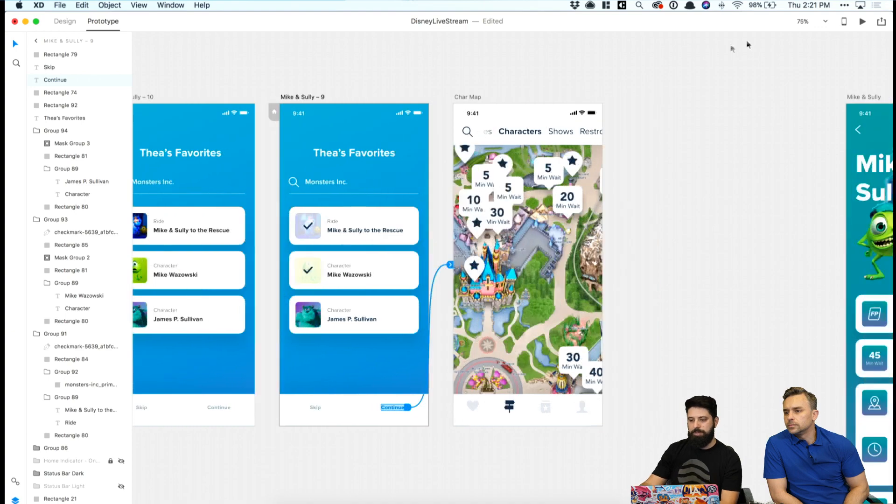
click(843, 22)
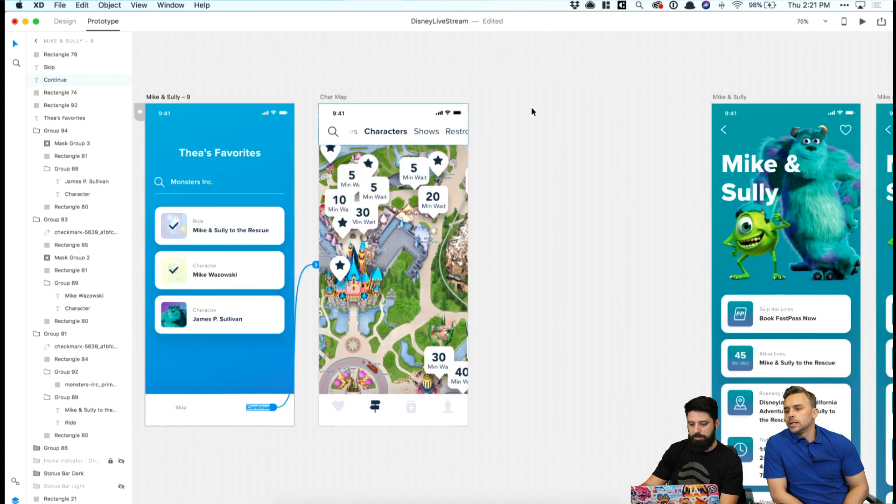
scroll(532, 111, right, 3)
click(454, 88)
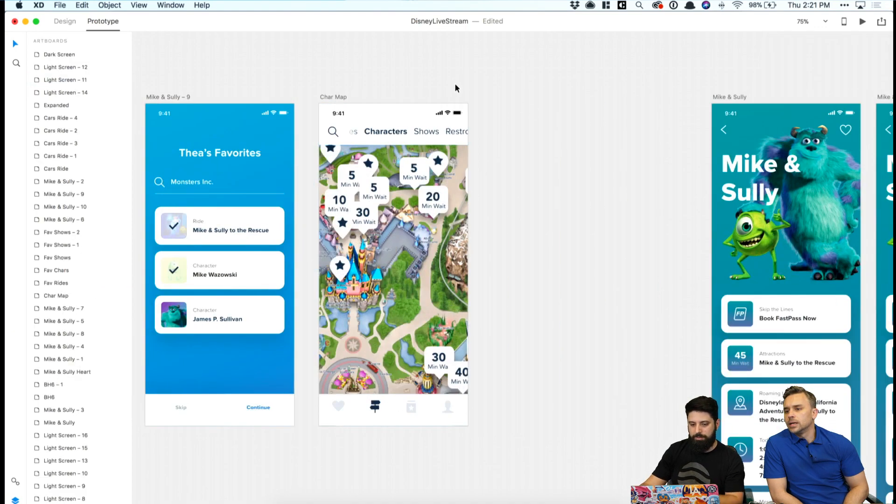
scroll(455, 88, right, 2)
scroll(455, 88, left, 4)
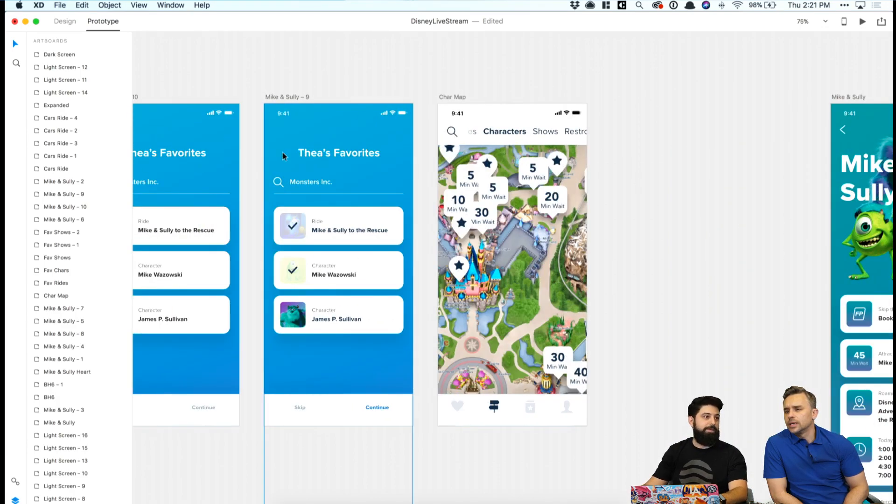
scroll(282, 152, left, 6)
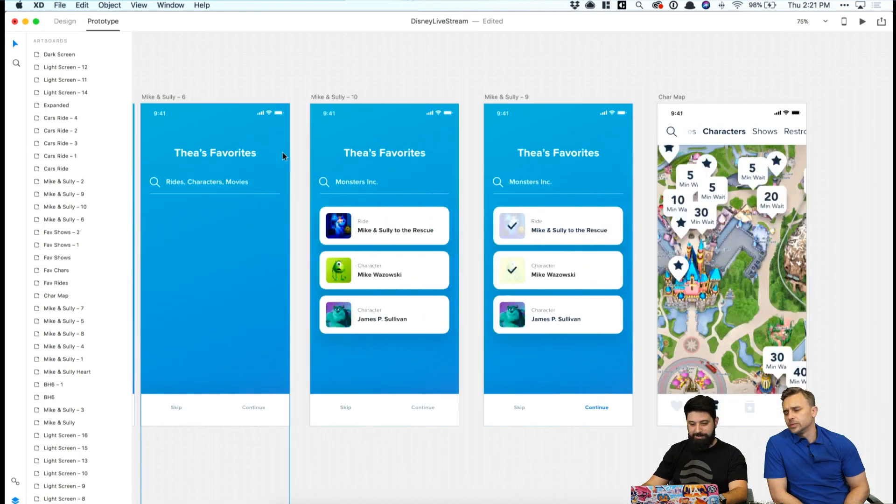
scroll(281, 152, right, 5)
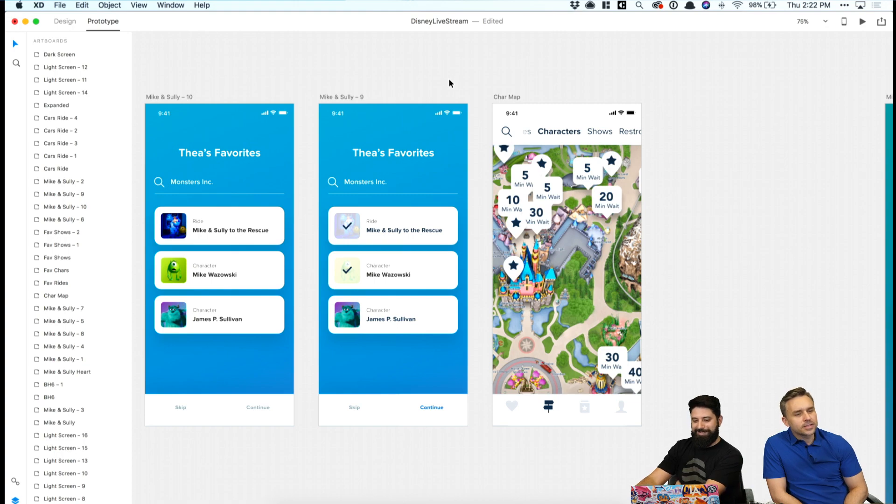
scroll(447, 78, right, 2)
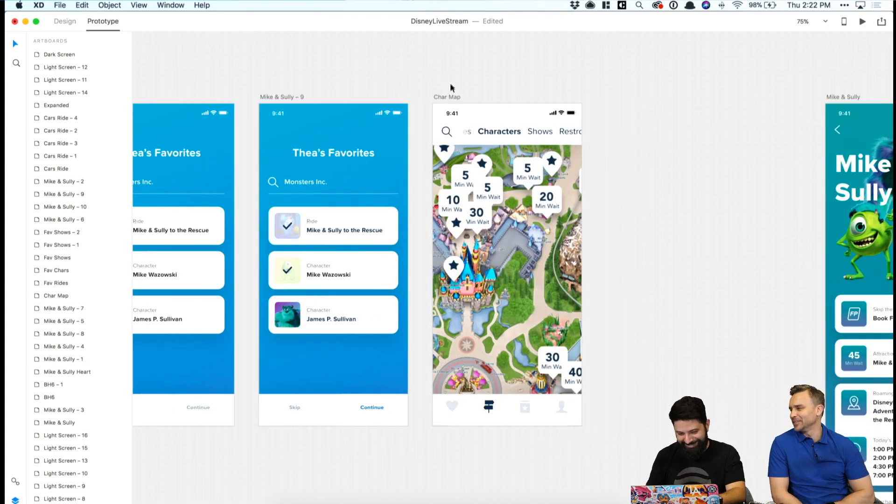
click(454, 95)
scroll(452, 94, right, 2)
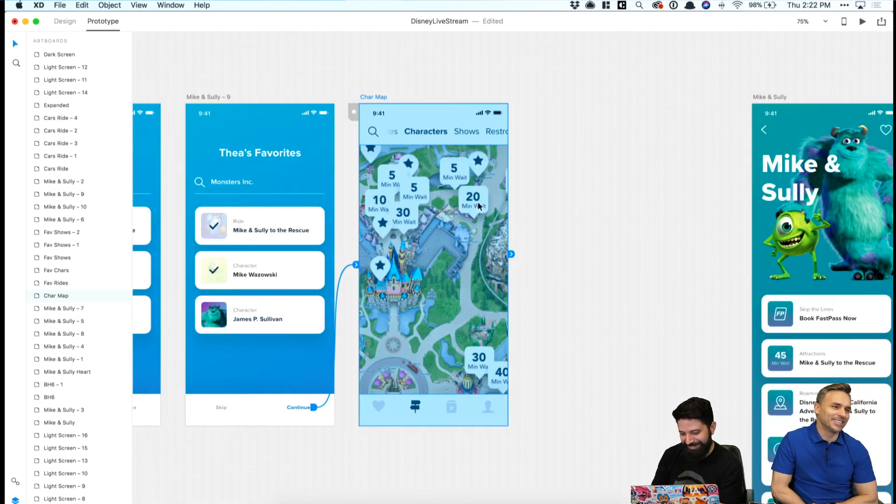
scroll(481, 205, right, 3)
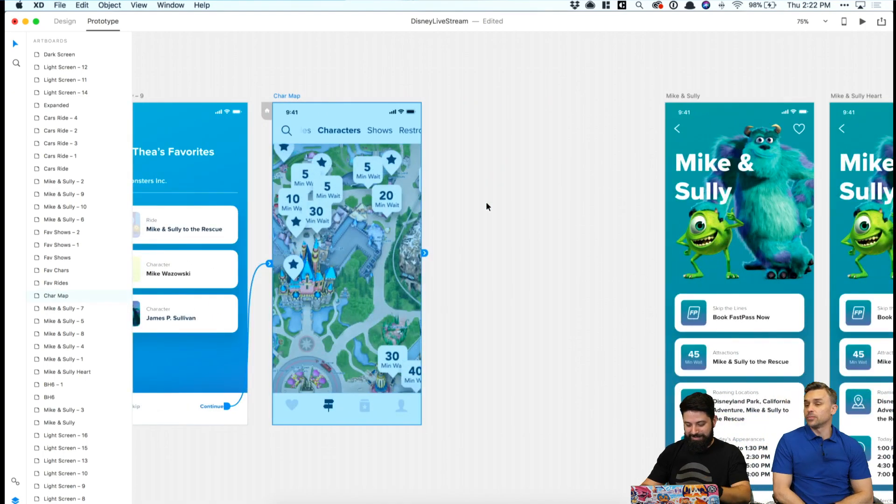
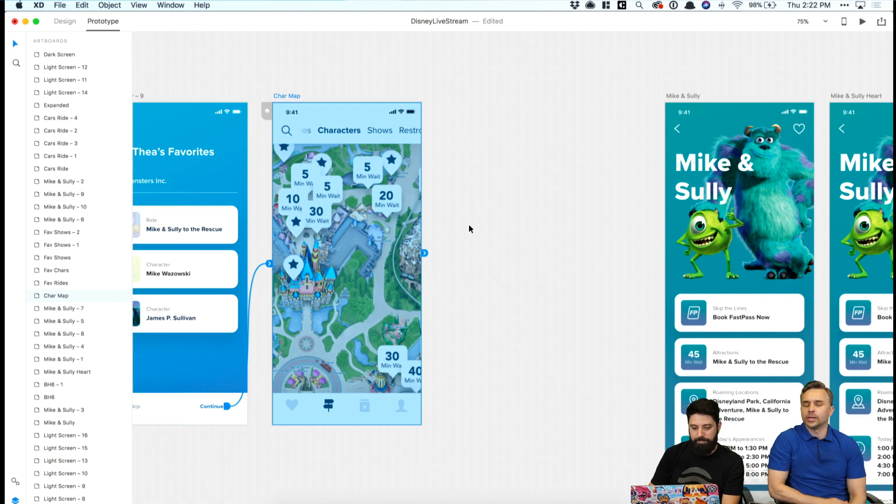
click(468, 212)
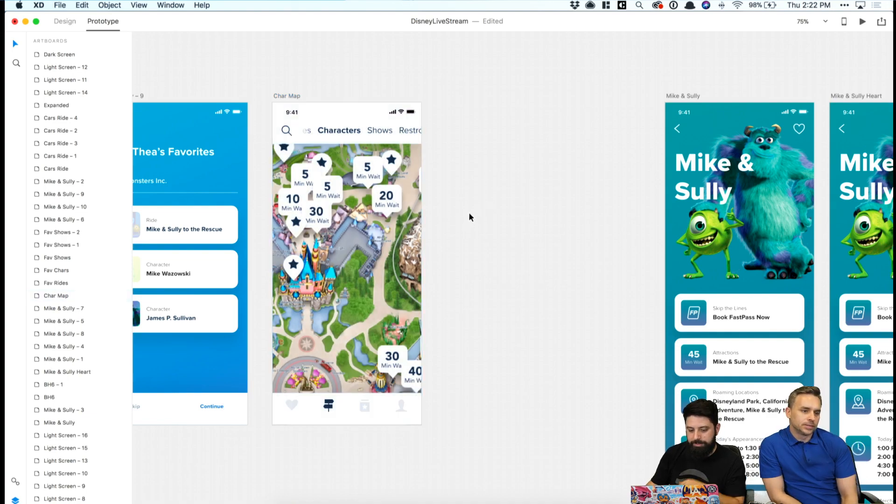
Link the heart icon on Char Map to the Fav Rides artboard with a 0.4 s Slide Left transition.
key(super+minus)
click(367, 364)
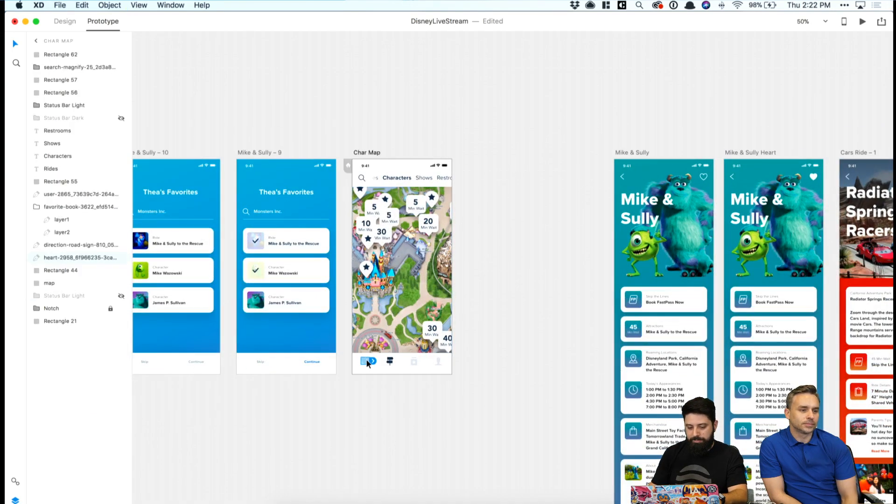
scroll(398, 349, right, 5)
key(super+minus)
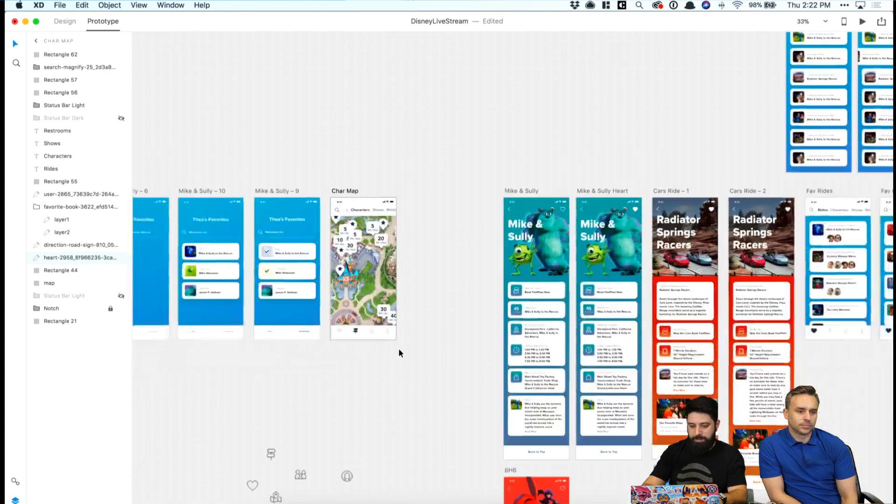
scroll(398, 348, right, 5)
drag(249, 334, 739, 303)
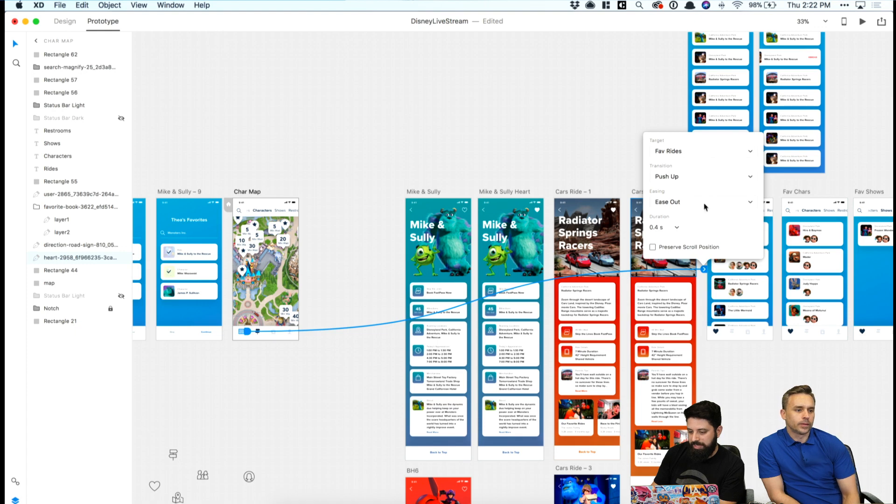
click(697, 180)
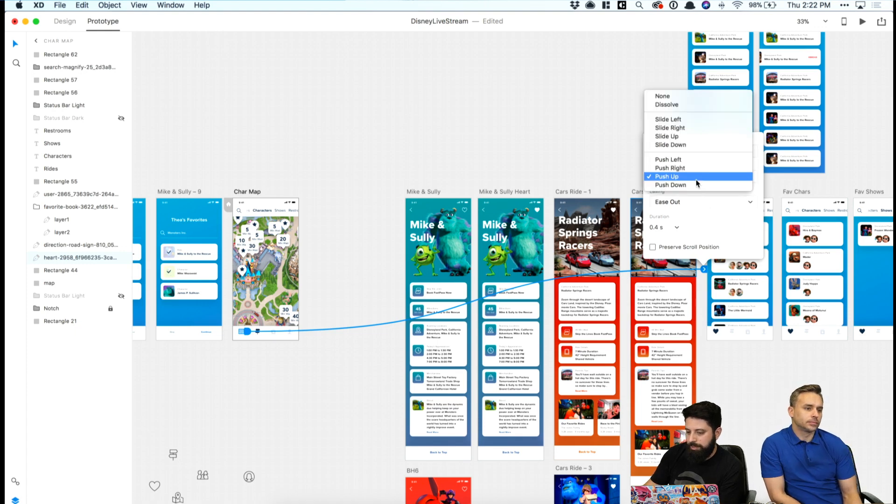
click(698, 119)
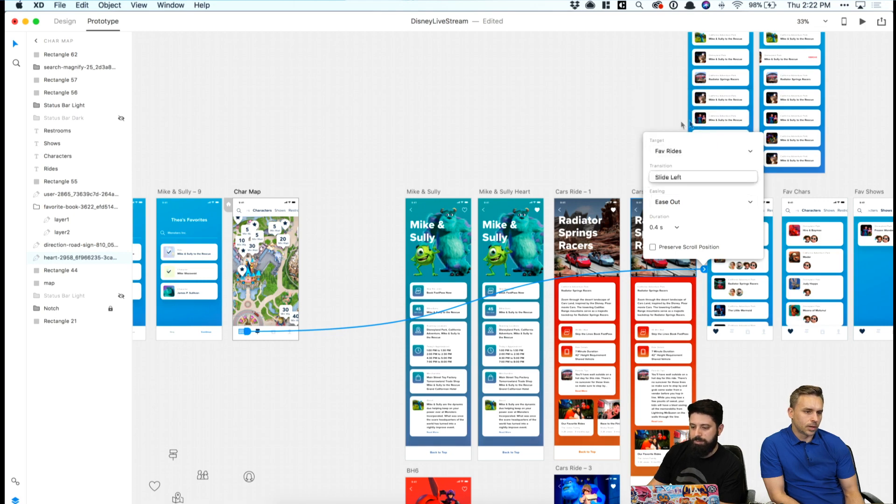
click(588, 124)
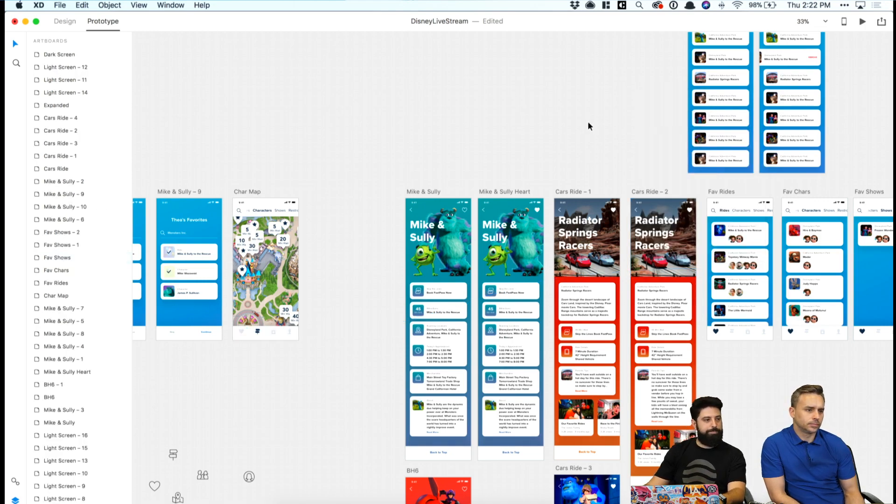
Link the favorite-book icon on Char Map to the Fav Shows – 2 artboard with a 0.4 s Slide Left transition.
scroll(586, 124, left, 3)
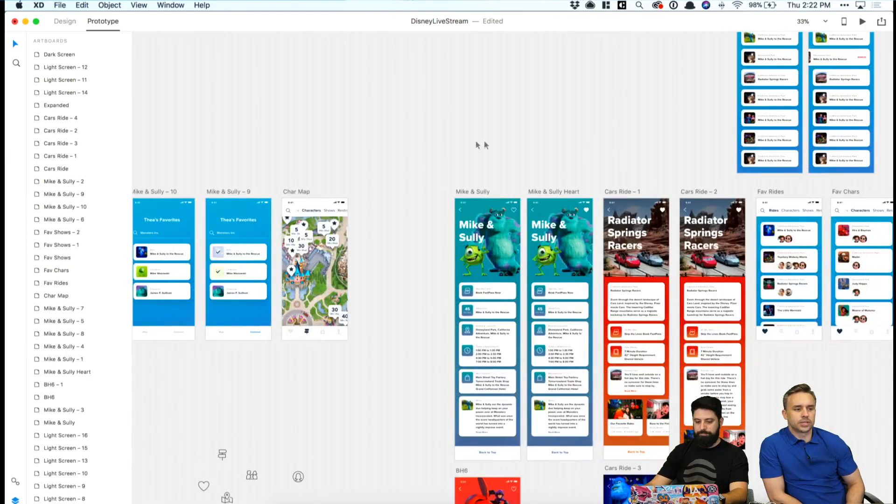
click(324, 334)
scroll(369, 308, right, 10)
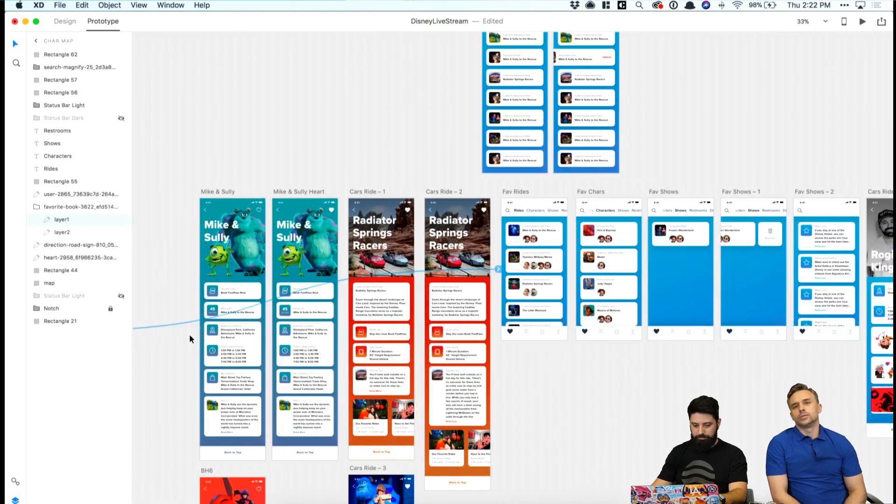
scroll(195, 338, left, 3)
key(super+minus)
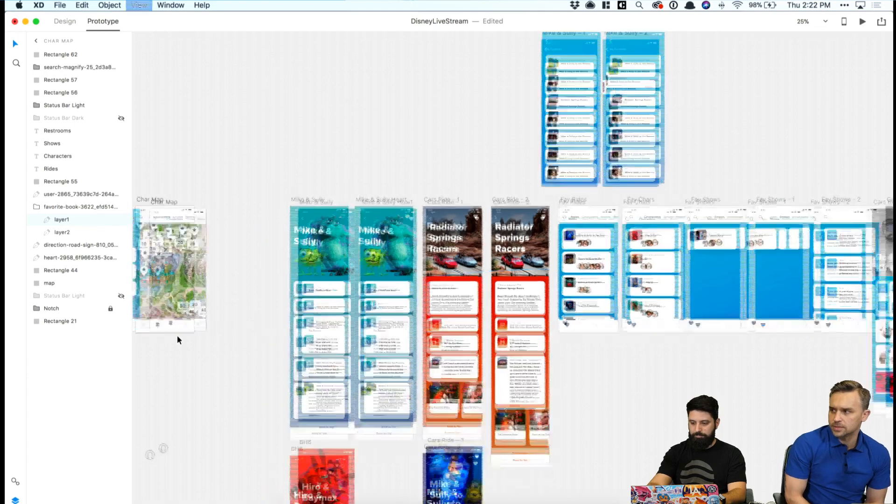
drag(227, 317, 796, 270)
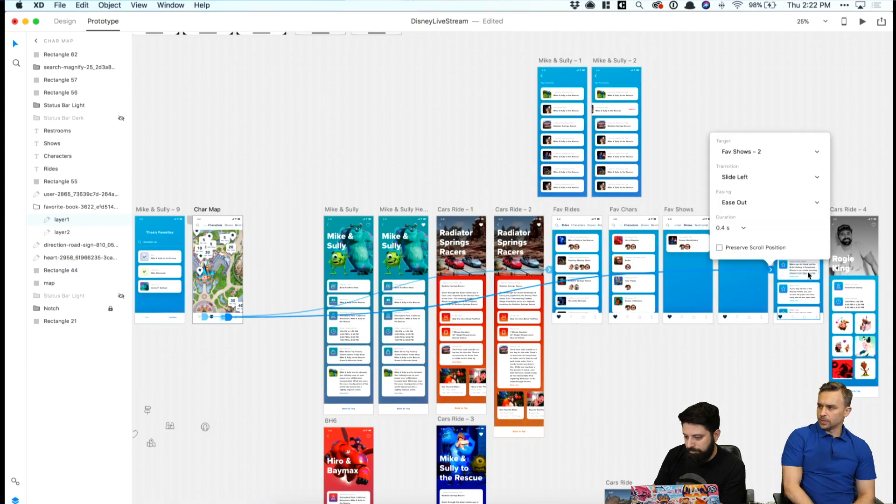
click(718, 122)
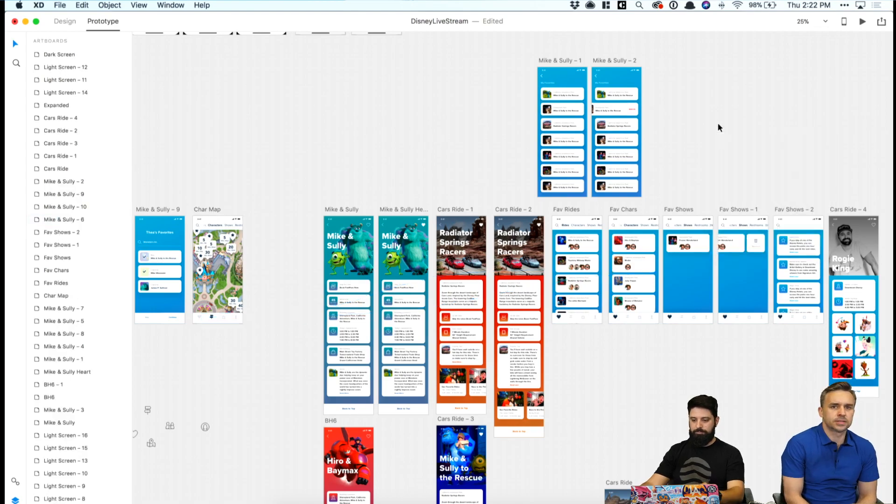
Link the map image on Char Map to the Mike & Sully artboard with a 0.4 s Push Left transition.
key(super+plus)
scroll(718, 122, left, 10)
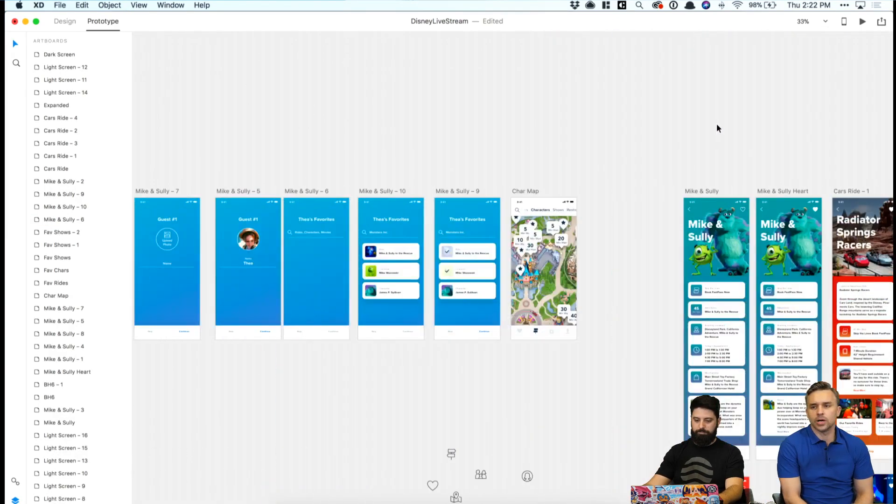
key(super+plus)
scroll(639, 120, right, 3)
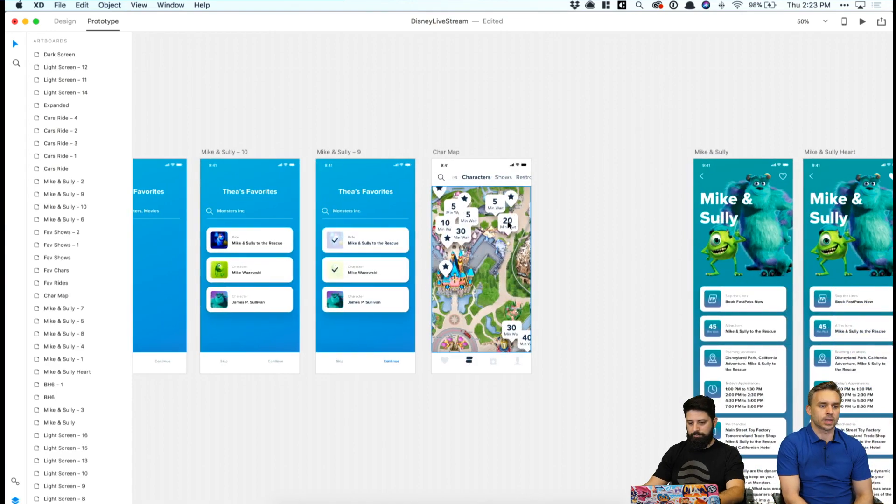
click(508, 224)
scroll(508, 223, right, 3)
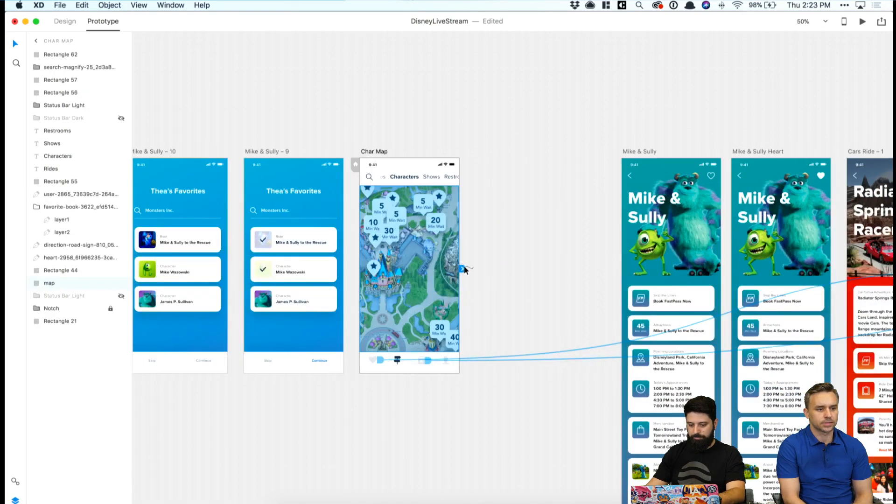
drag(463, 271, 660, 222)
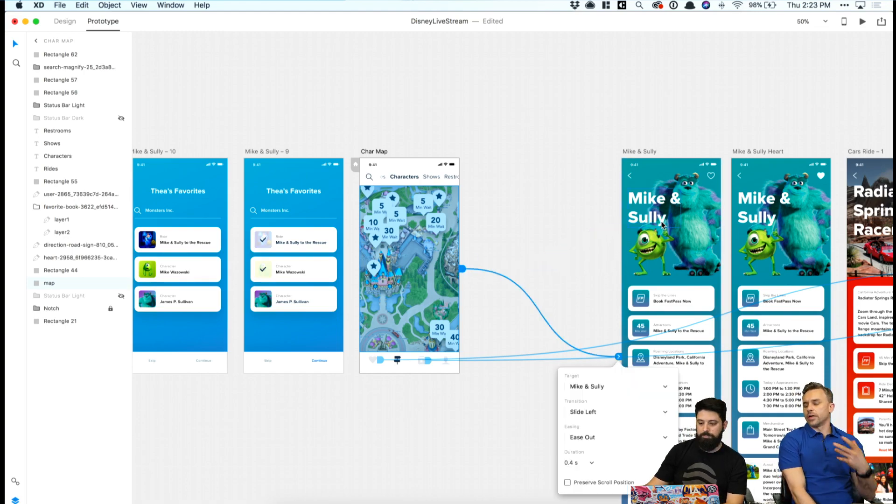
scroll(509, 228, right, 3)
scroll(475, 248, right, 2)
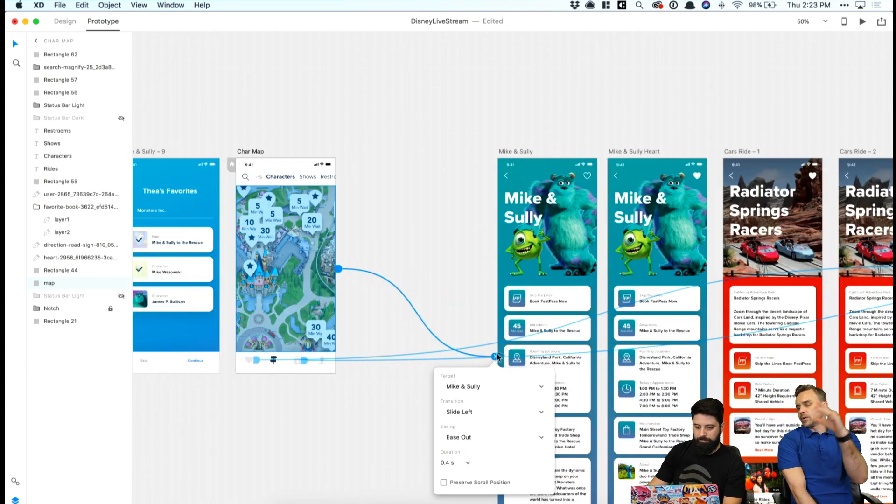
click(481, 415)
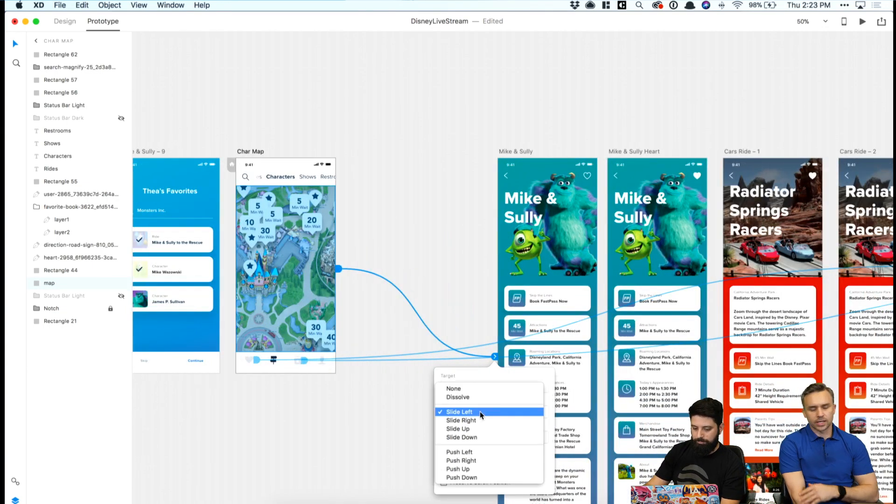
click(469, 451)
click(449, 292)
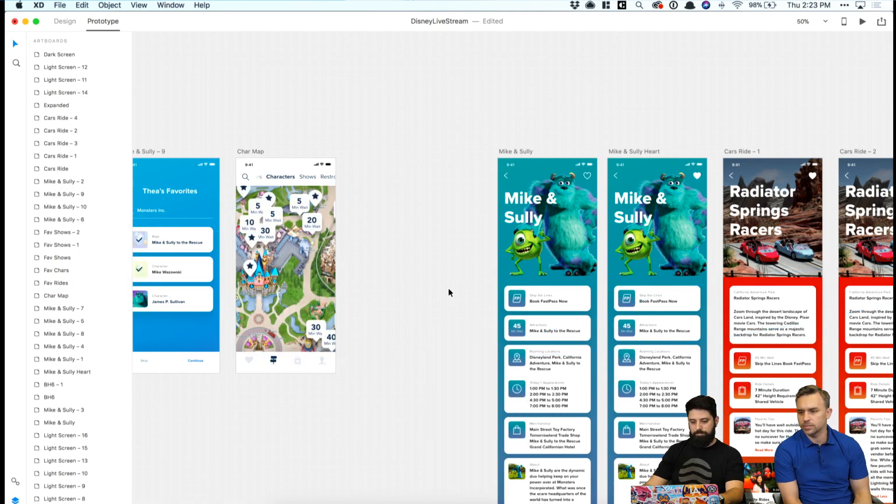
Link the back arrow on Mike & Sully to the Char Map artboard with a 0.4 s Push Left transition.
scroll(448, 292, right, 3)
click(436, 176)
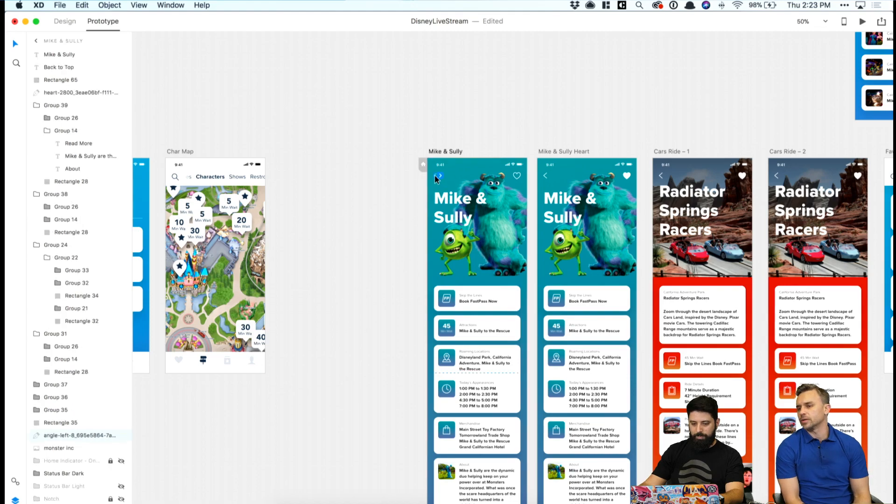
click(545, 176)
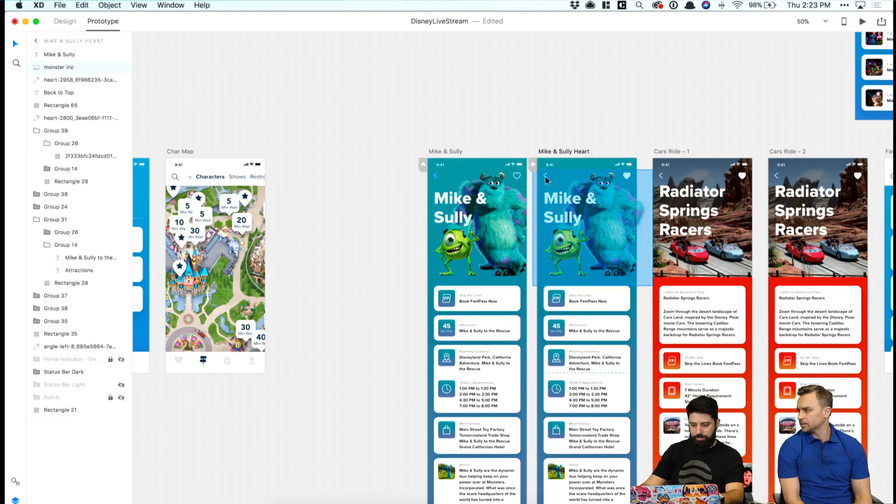
key(Escape)
click(436, 176)
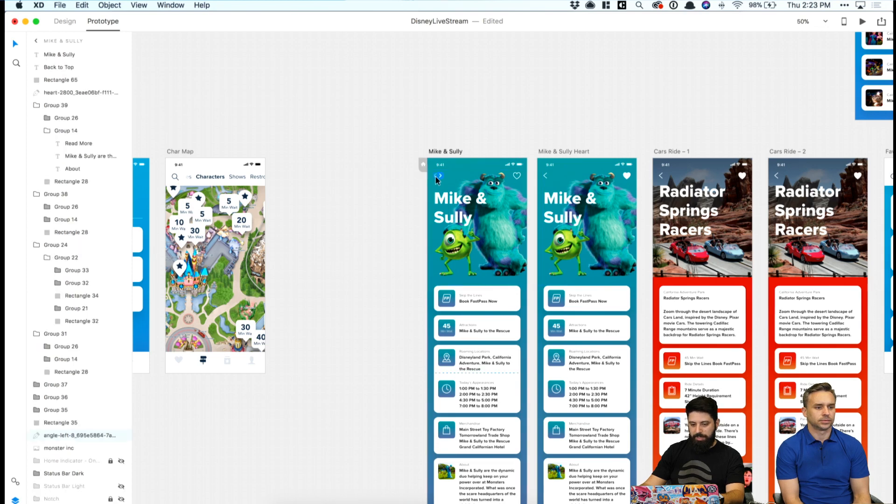
drag(438, 175, 233, 238)
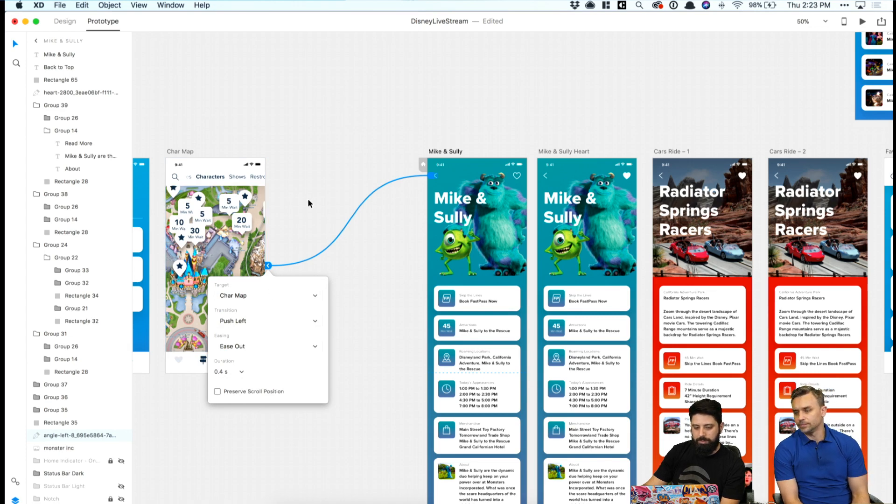
scroll(308, 204, up, 1)
click(410, 159)
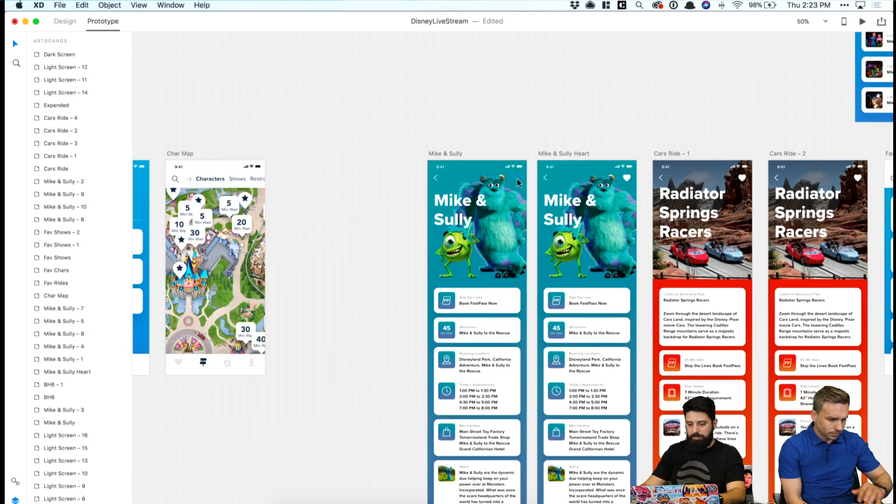
Link the heart icon on Mike & Sully to Mike & Sully Heart with a 0.4 s Dissolve transition, preserving scroll position.
click(517, 178)
drag(523, 178, 628, 182)
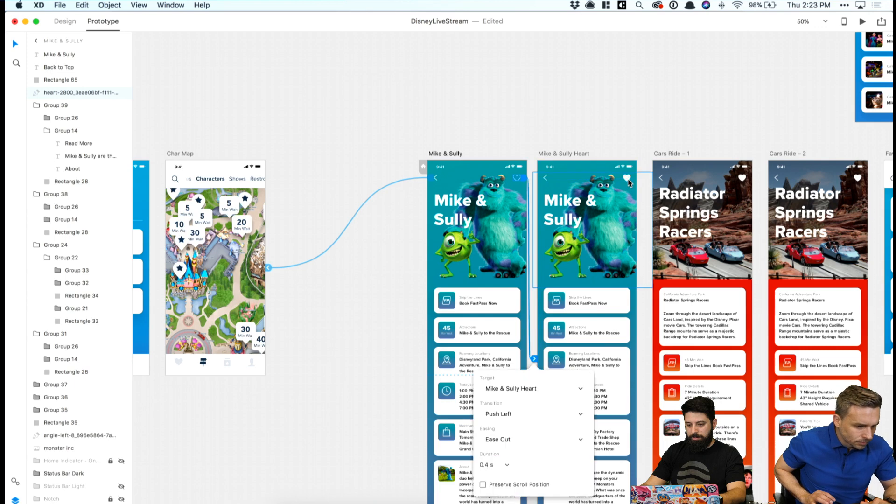
click(514, 443)
click(515, 415)
click(498, 359)
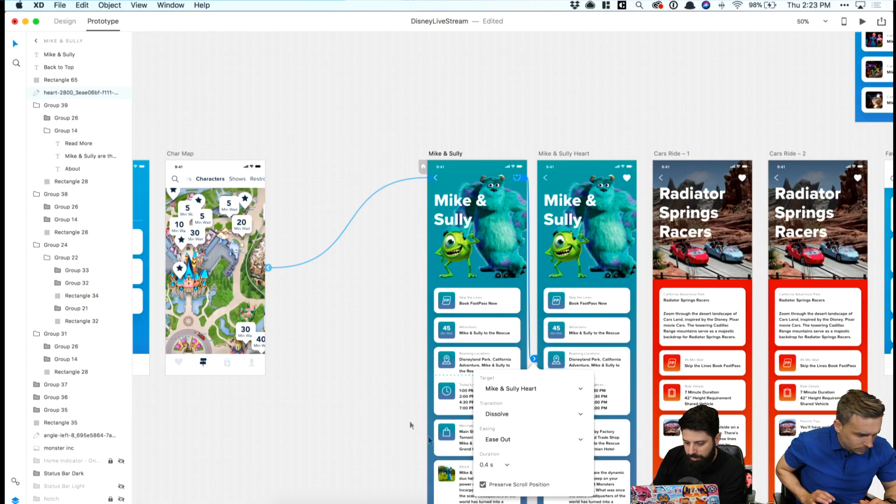
click(386, 410)
Try to link the Back to Top text on the Mike & Sully artboard to the upper part of the same artboard.
scroll(386, 411, down, 5)
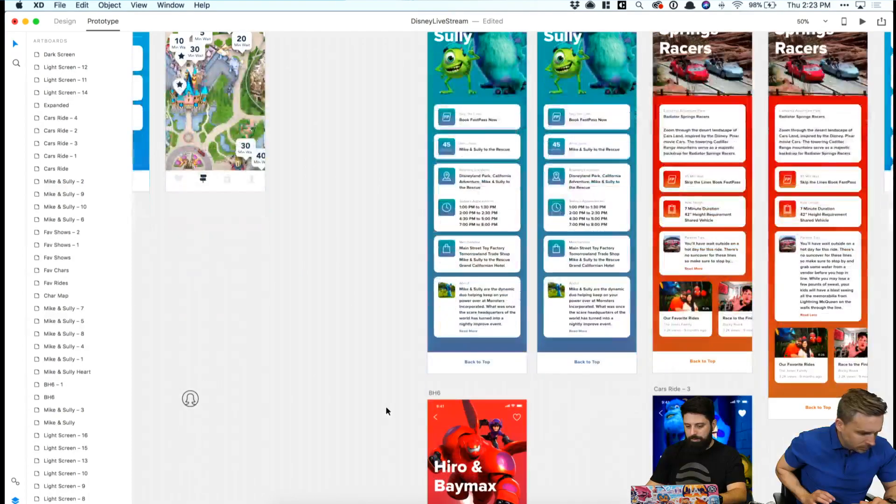
click(473, 362)
scroll(476, 369, up, 2)
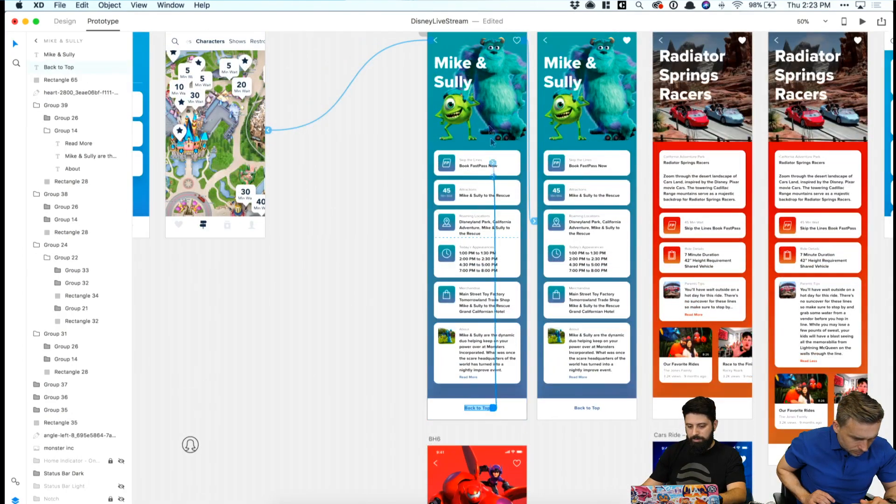
click(378, 202)
Save the prototype document with the new Mike & Sully links.
scroll(377, 203, right, 3)
scroll(301, 215, right, 2)
scroll(301, 215, up, 1)
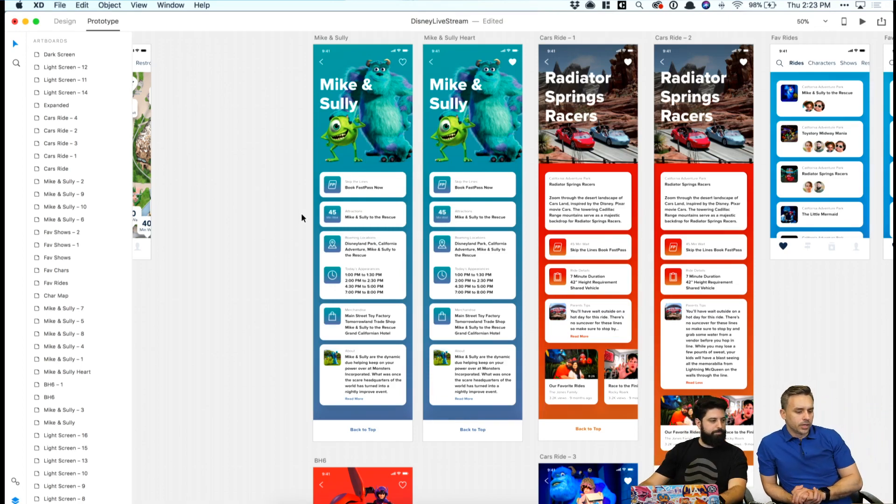
key(super+s)
Link the Mike & Sully to the Rescue card on Fav Rides to Cars Ride – 3 with a 0.4 s Push Left transition.
scroll(301, 213, right, 2)
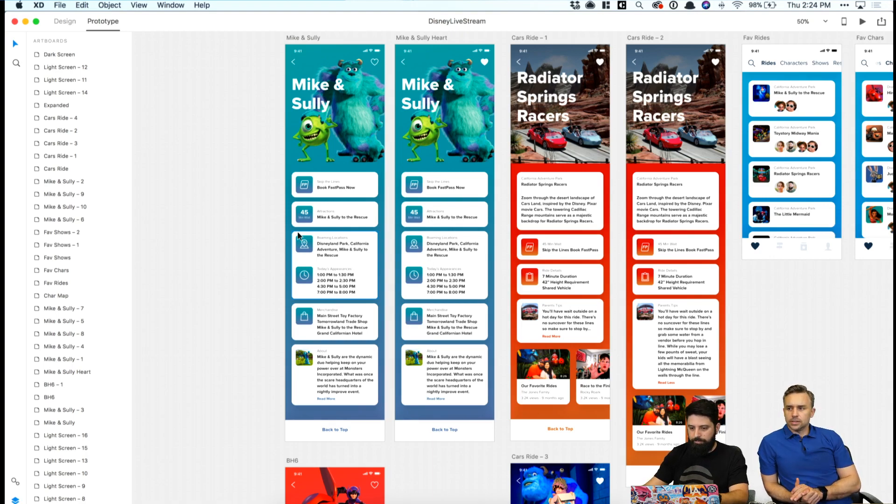
scroll(446, 235, right, 5)
click(631, 98)
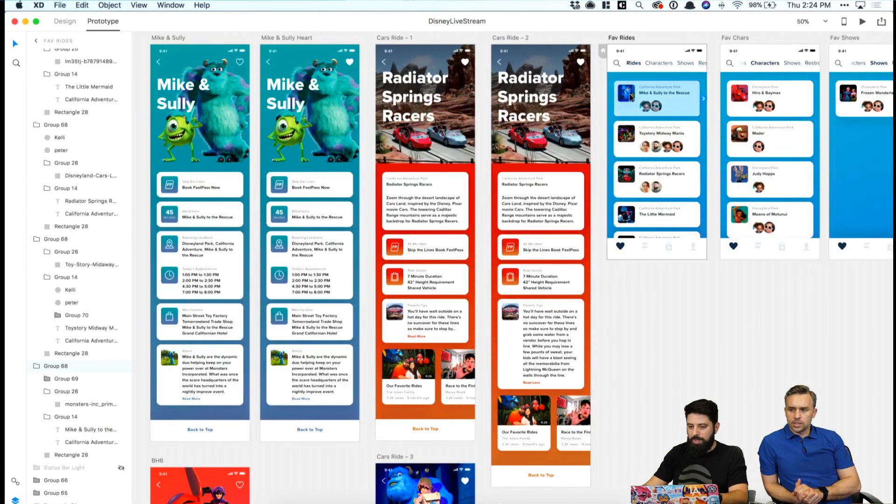
scroll(635, 103, down, 3)
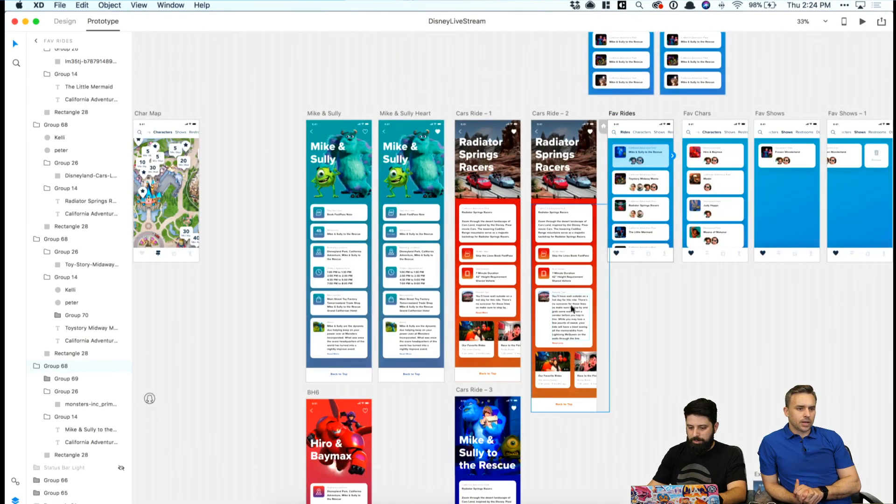
scroll(572, 310, down, 5)
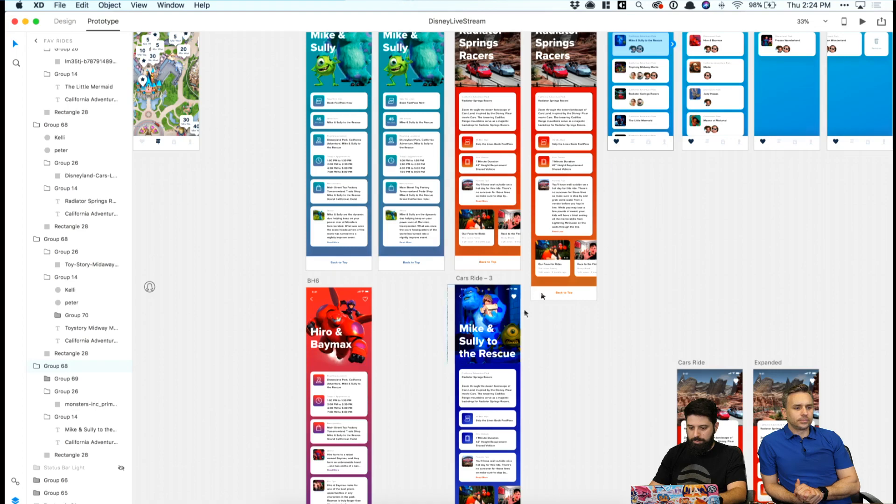
scroll(662, 105, up, 3)
drag(661, 105, 510, 477)
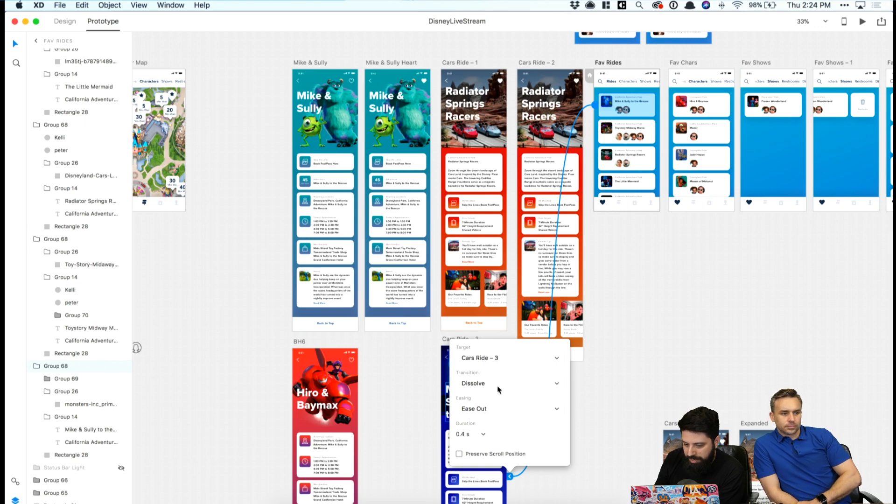
click(519, 383)
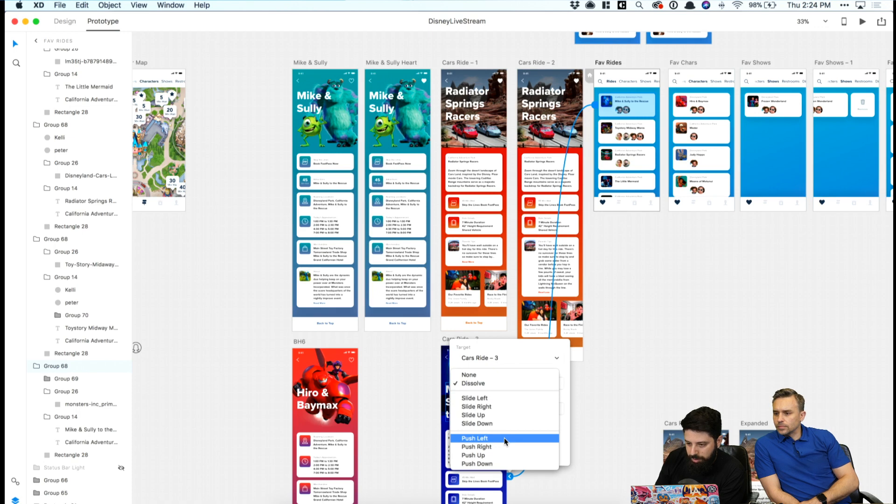
click(504, 438)
click(634, 389)
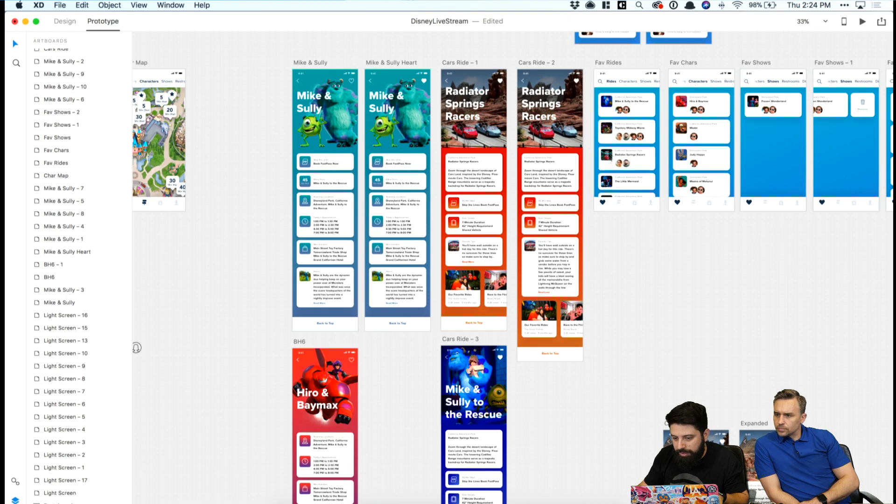
Link the Radiator Springs Racers card on Fav Rides to the Cars Ride – 1 artboard.
click(608, 161)
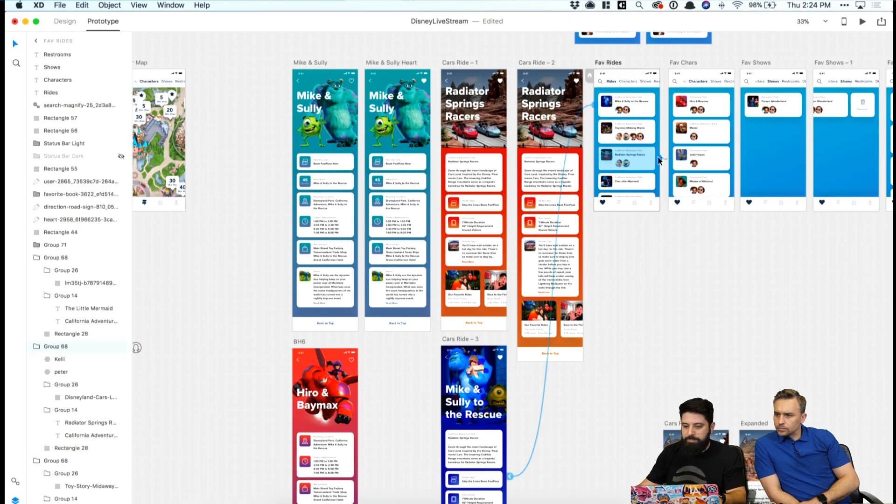
drag(659, 160, 483, 111)
click(621, 254)
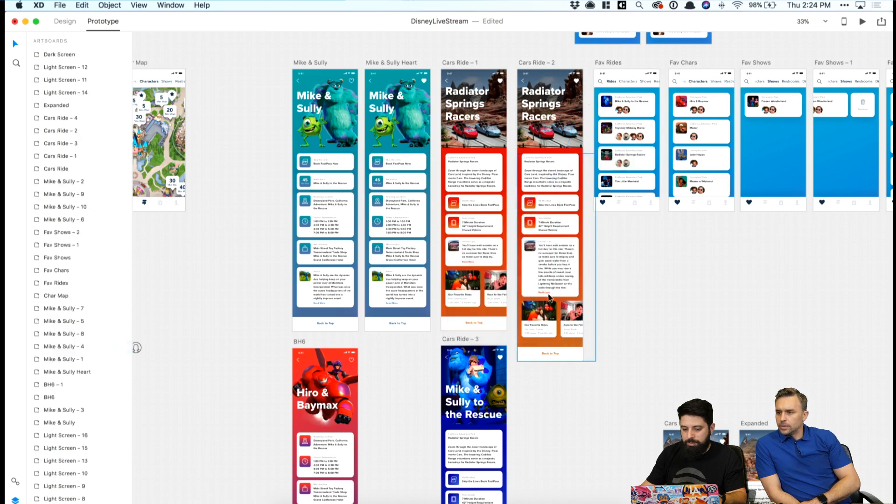
double_click(467, 262)
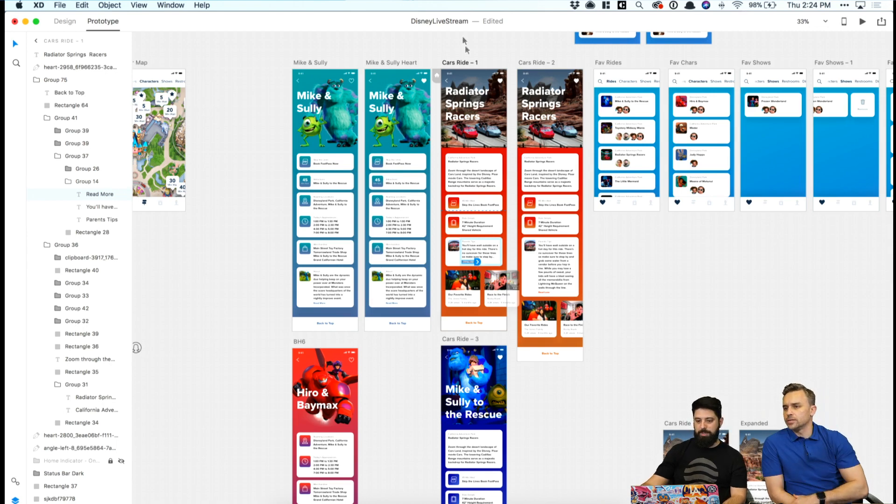
click(462, 62)
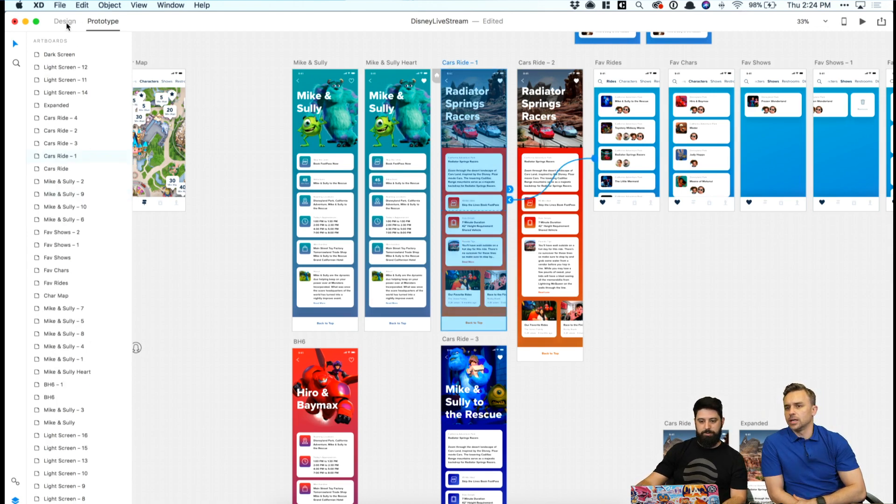
Link the back arrow on Cars Ride – 1 to Previous Artboard.
scroll(339, 79, right, 3)
scroll(339, 79, up, 2)
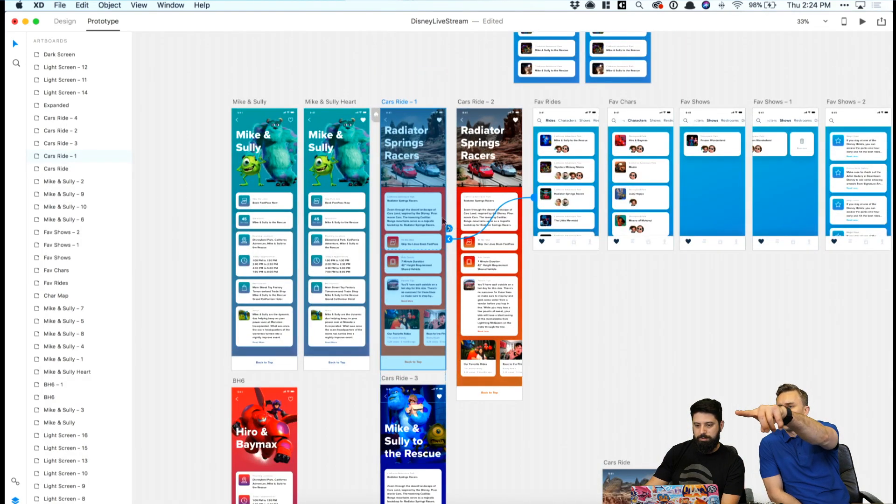
click(387, 122)
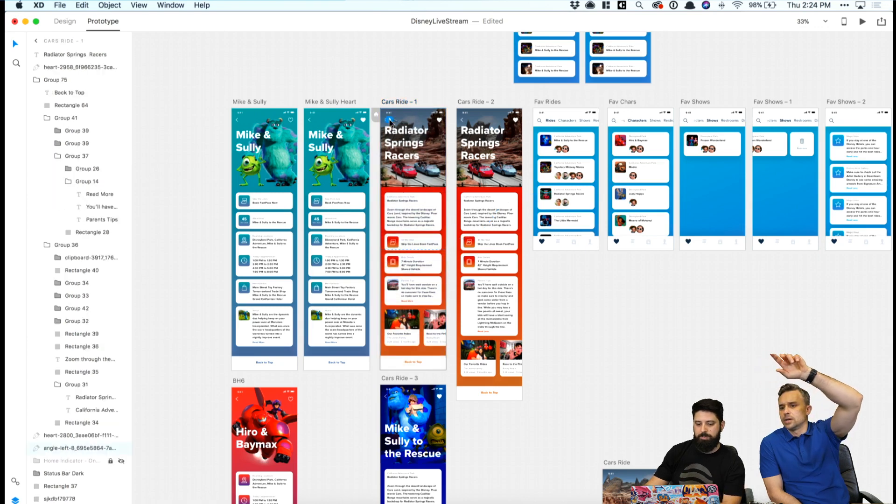
click(390, 122)
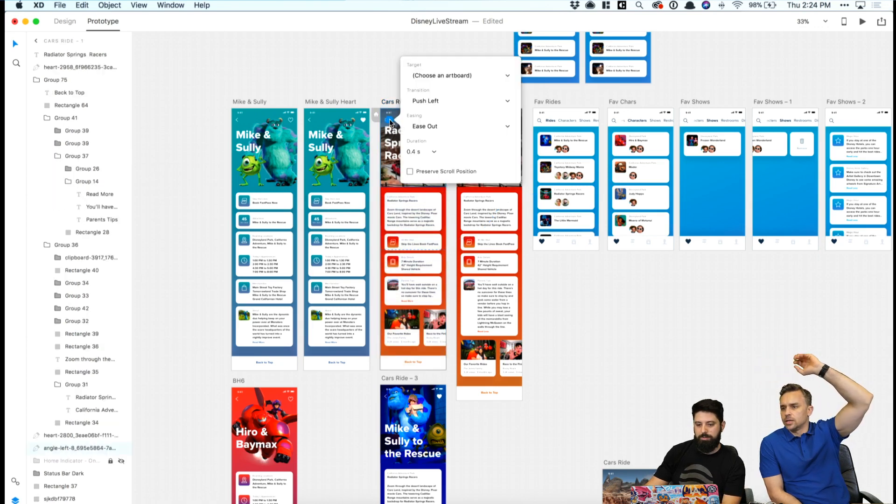
click(442, 75)
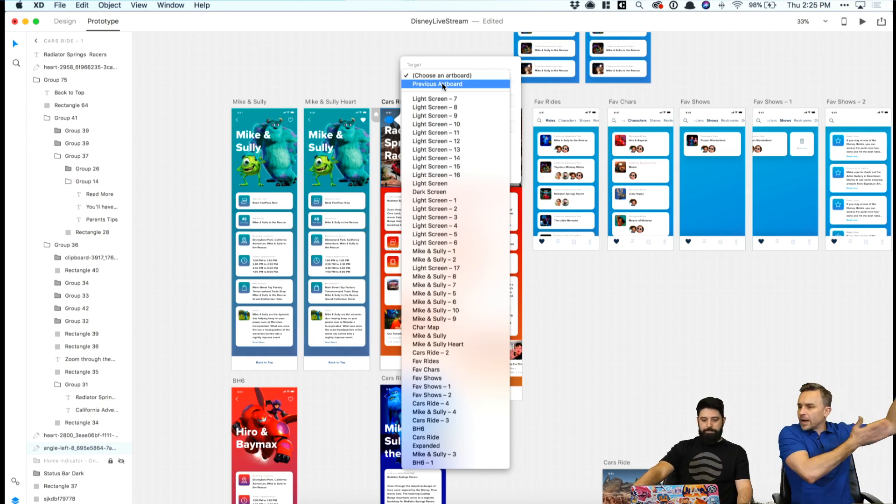
click(442, 85)
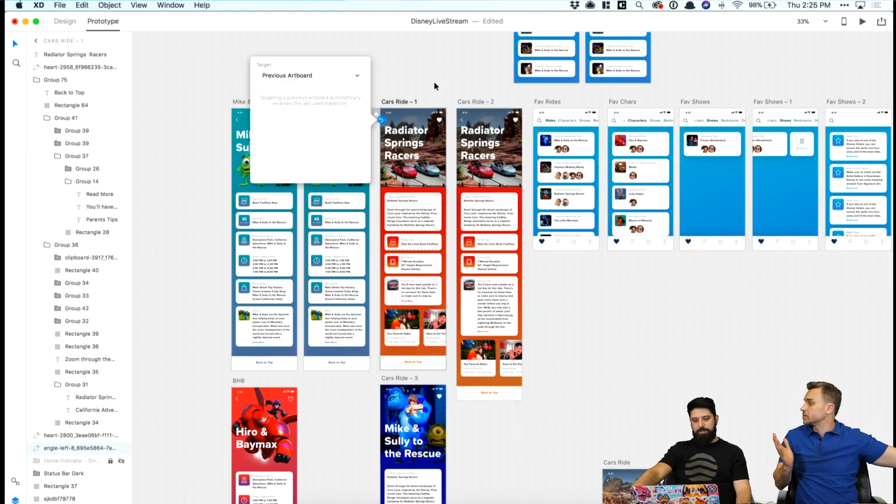
click(433, 81)
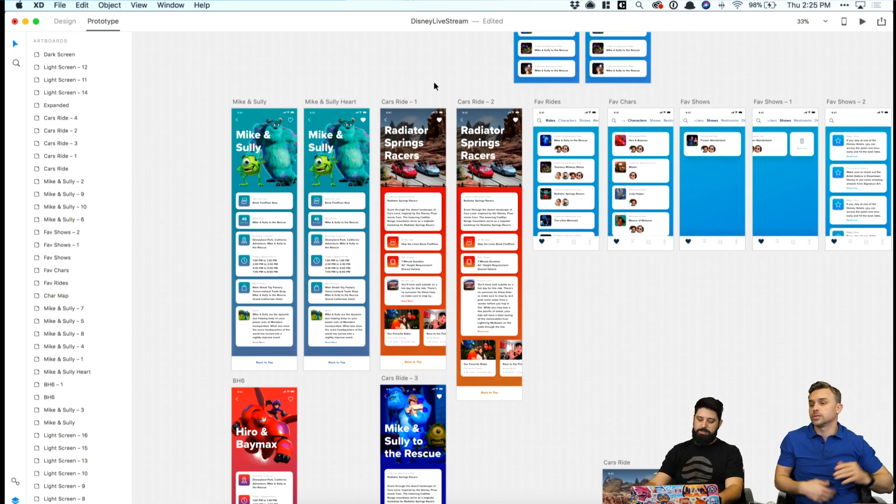
key(super+equal)
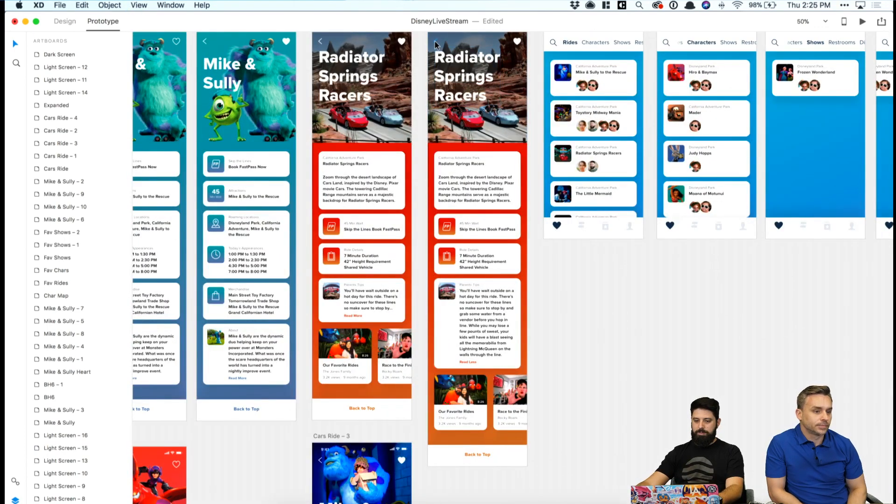
Link the back arrow on Cars Ride – 2 to Previous Artboard.
click(436, 42)
click(439, 41)
click(479, 38)
click(481, 46)
click(534, 120)
Link the Read More text on Cars Ride – 1 to Cars Ride – 2 with a 0.4 s Dissolve transition and preserved scroll position.
scroll(534, 120, up, 3)
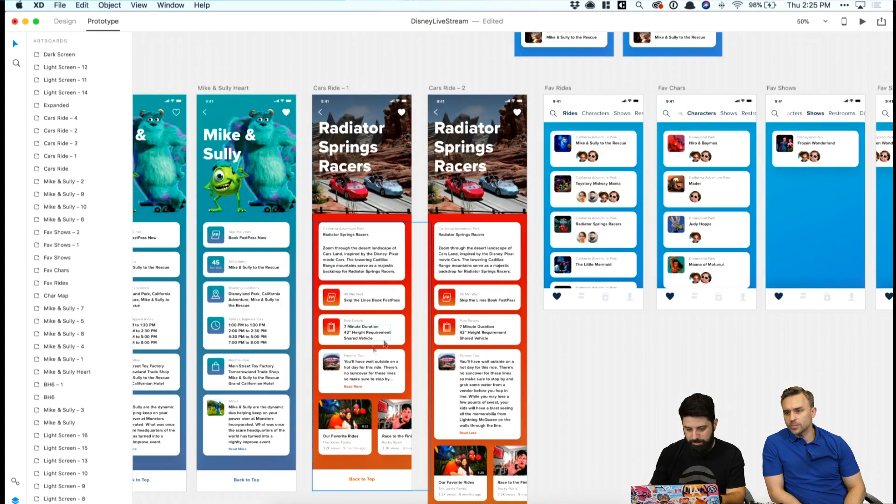
click(354, 387)
drag(365, 387, 434, 326)
click(370, 297)
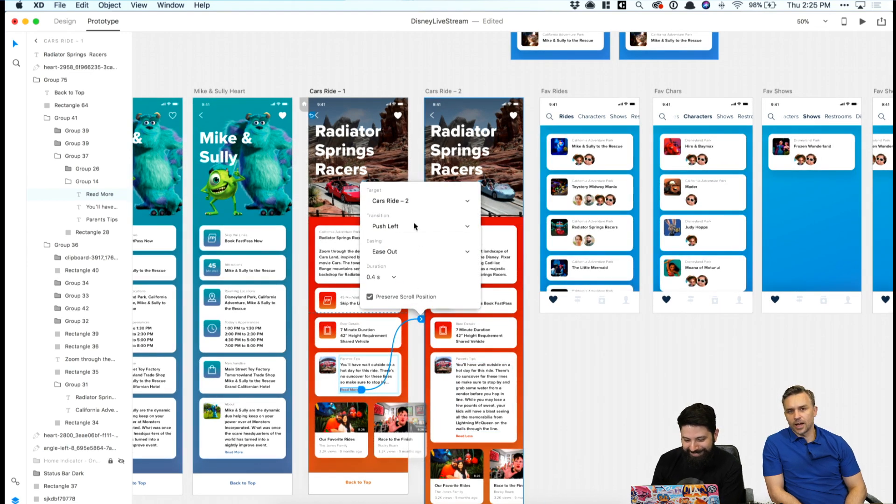
click(414, 224)
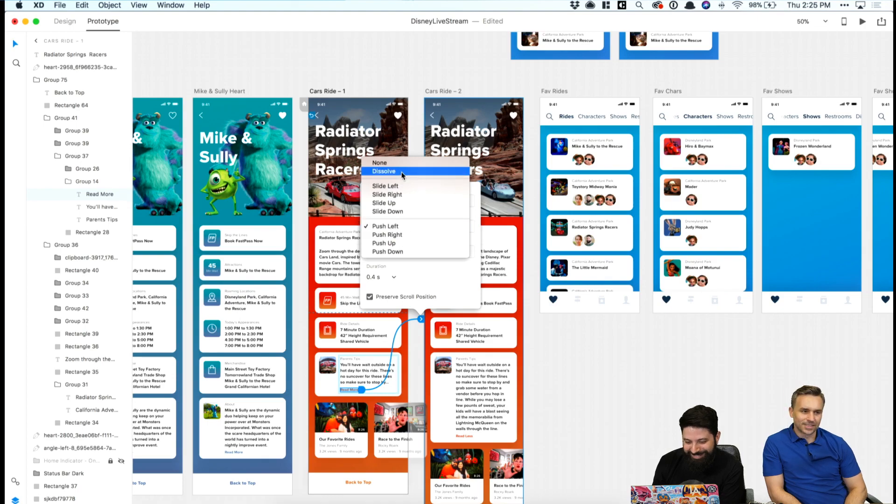
click(576, 392)
Select the Hiro & Baymax card on the Fav Chars artboard for a prototype link.
scroll(577, 392, down, 5)
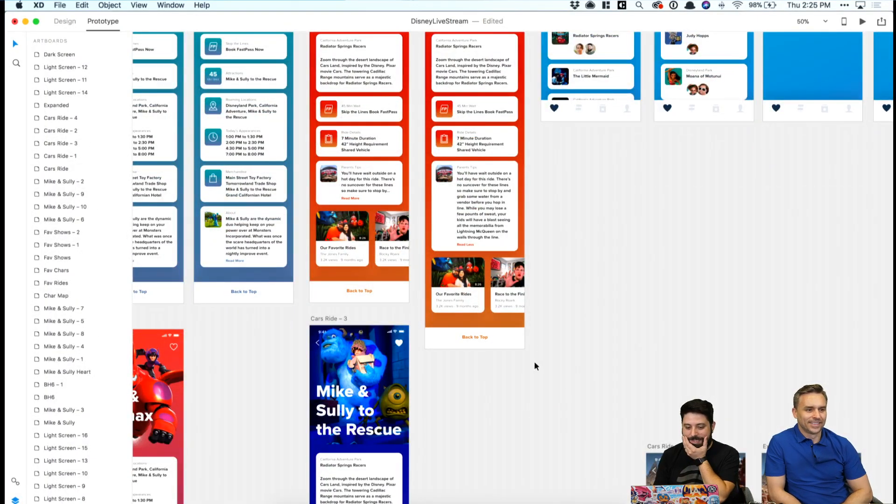
scroll(535, 362, up, 3)
key(super+minus)
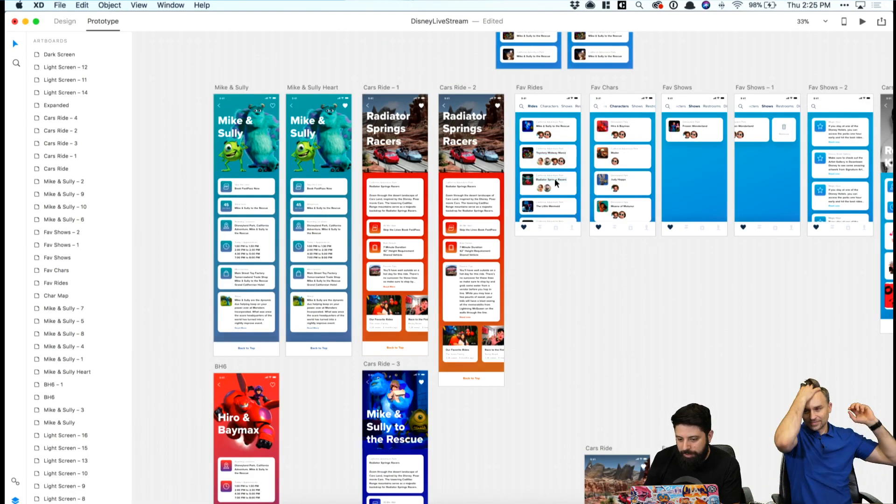
click(604, 129)
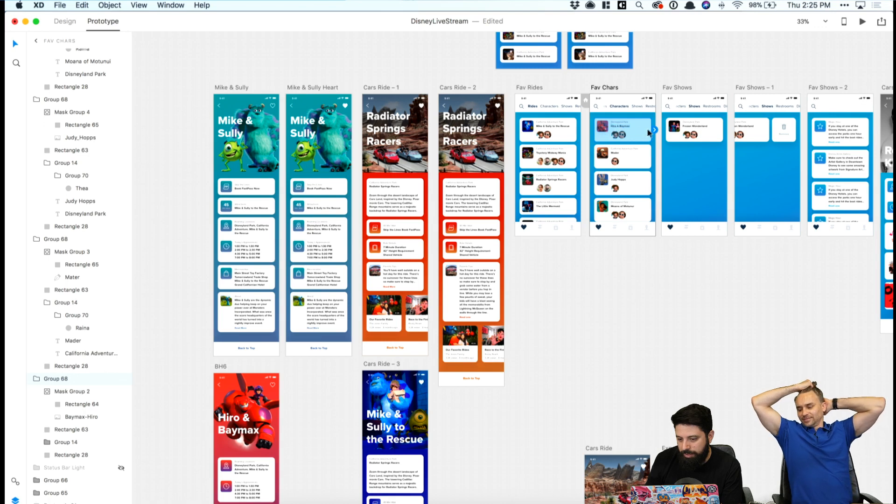
Link the Hiro & Baymax card on the Fav Chars artboard to the BH6 artboard with a Push Left transition.
drag(655, 129, 250, 416)
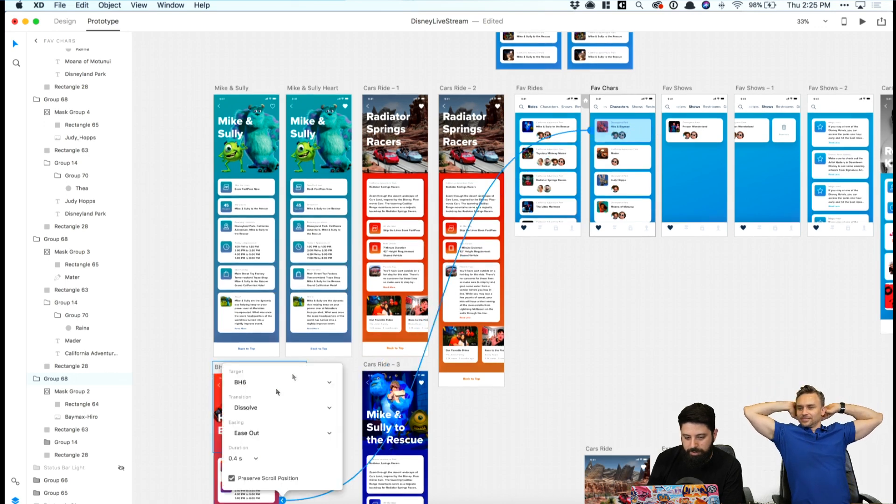
click(269, 434)
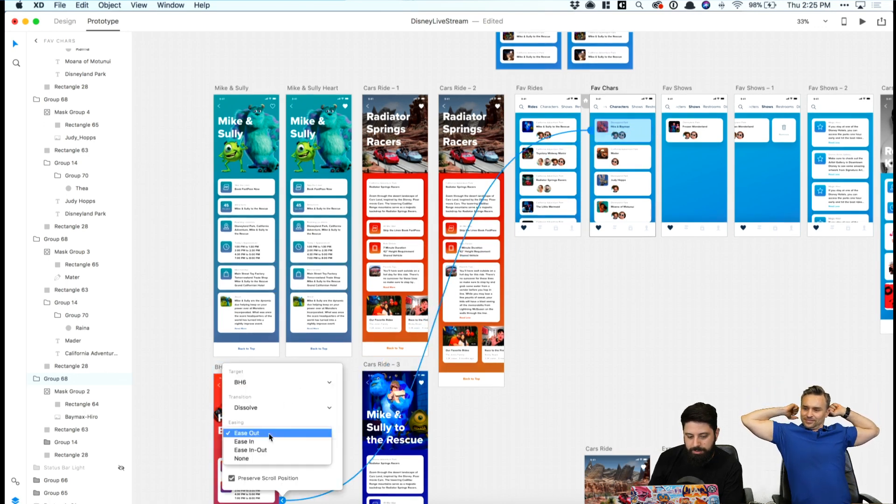
click(270, 435)
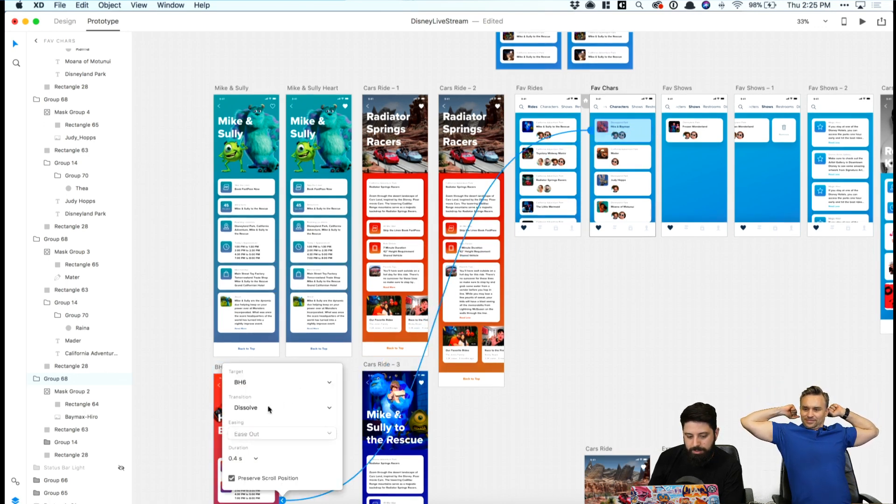
click(270, 409)
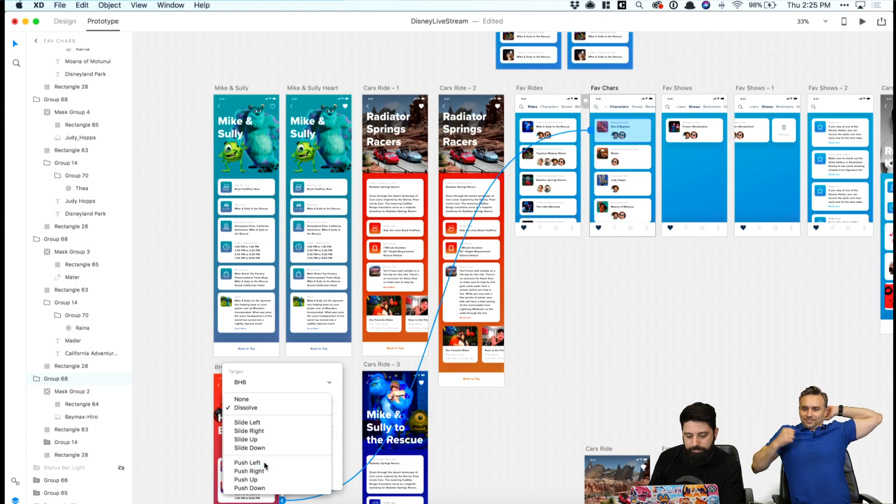
click(247, 462)
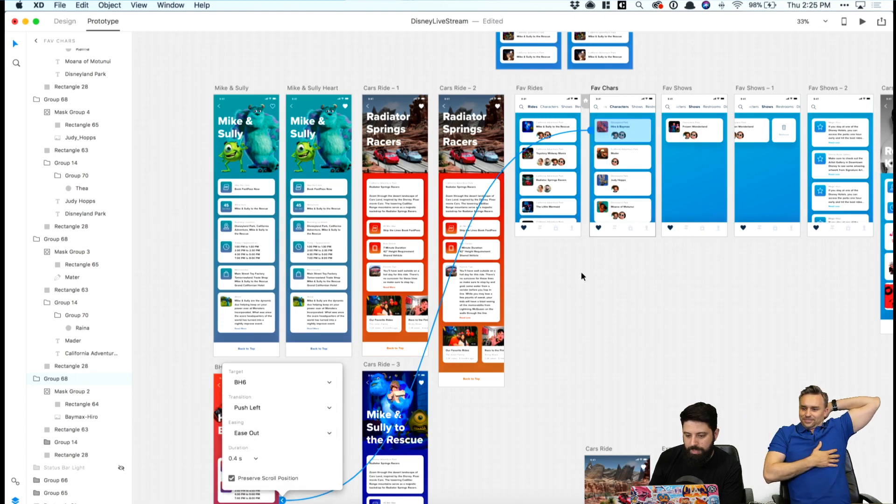
scroll(581, 271, down, 5)
click(581, 277)
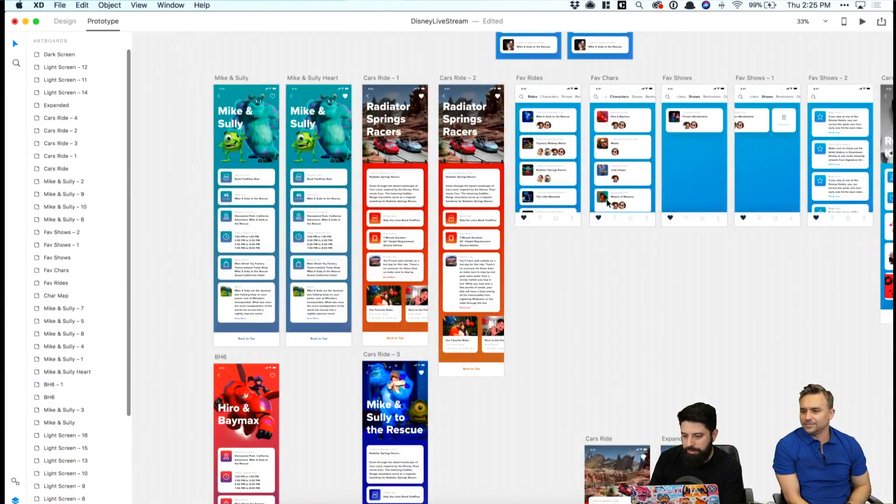
Link the Judy Hopps card on the Fav Chars artboard to the BH6 – 1 artboard.
click(621, 174)
scroll(501, 312, down, 1)
scroll(499, 309, down, 2)
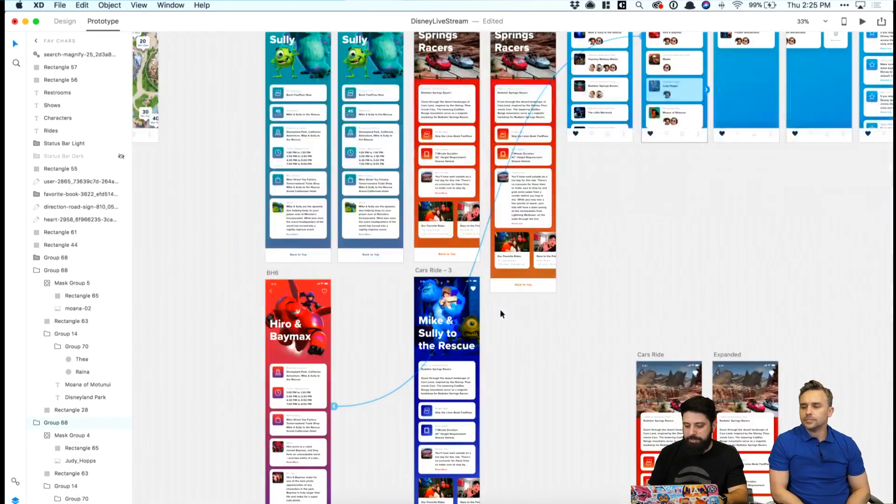
key(super+minus)
drag(662, 137, 356, 498)
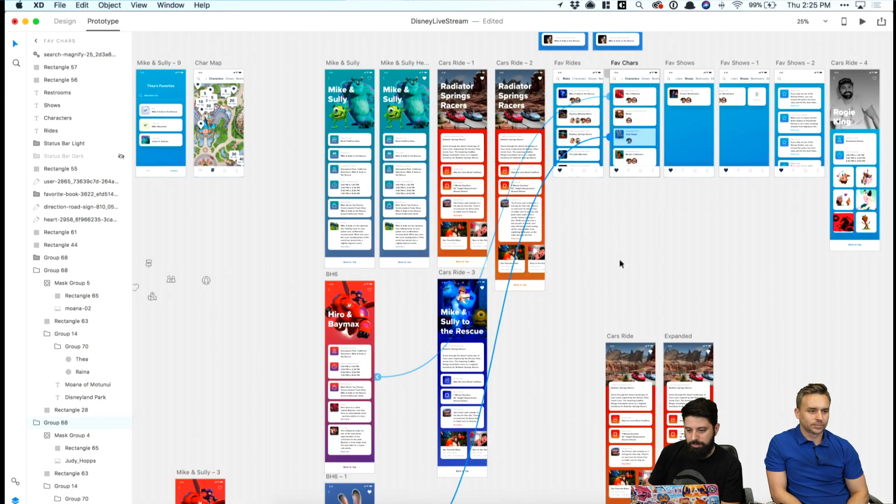
scroll(600, 282, down, 3)
click(336, 200)
key(Escape)
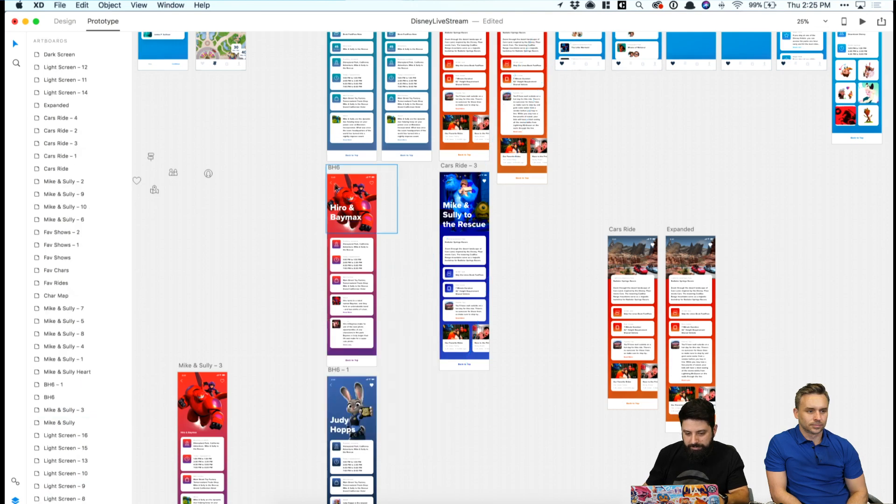
Send the Baymax-Hiro image on the BH6 artboard backward until it sits behind the back arrow and Status Bar Dark layers.
click(330, 184)
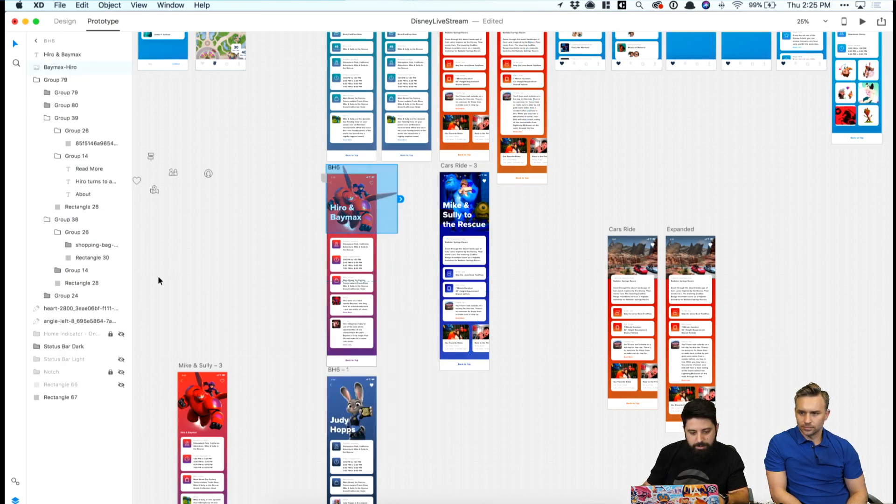
click(275, 209)
click(334, 190)
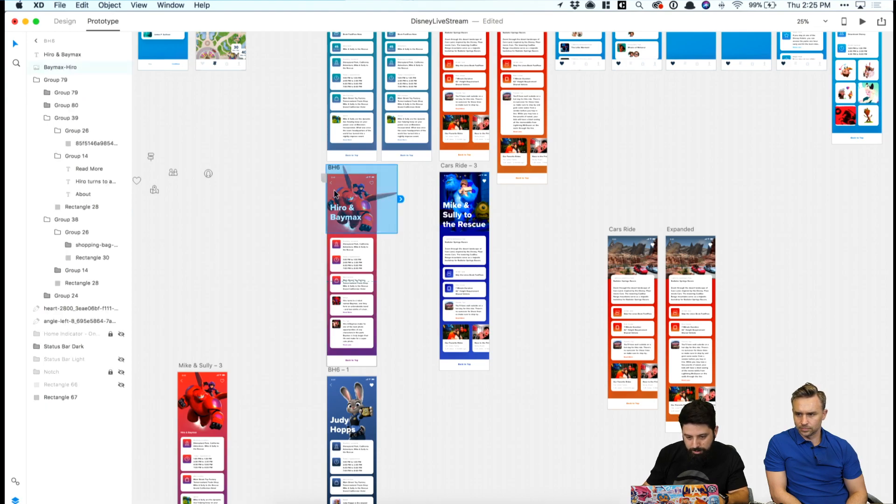
key(super+equal)
scroll(334, 191, up, 2)
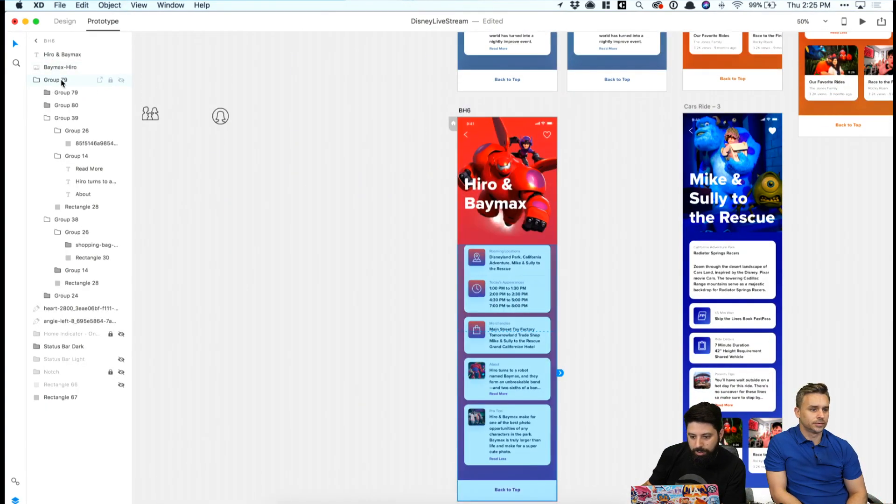
click(65, 131)
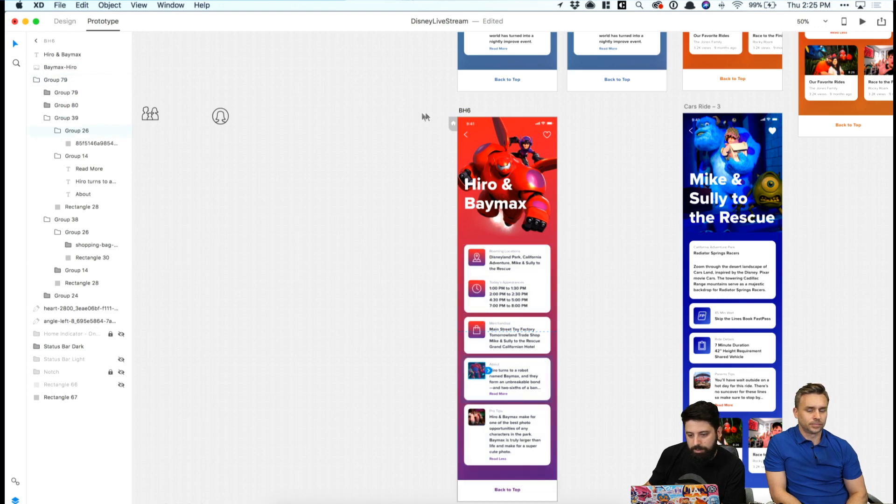
click(65, 22)
click(515, 162)
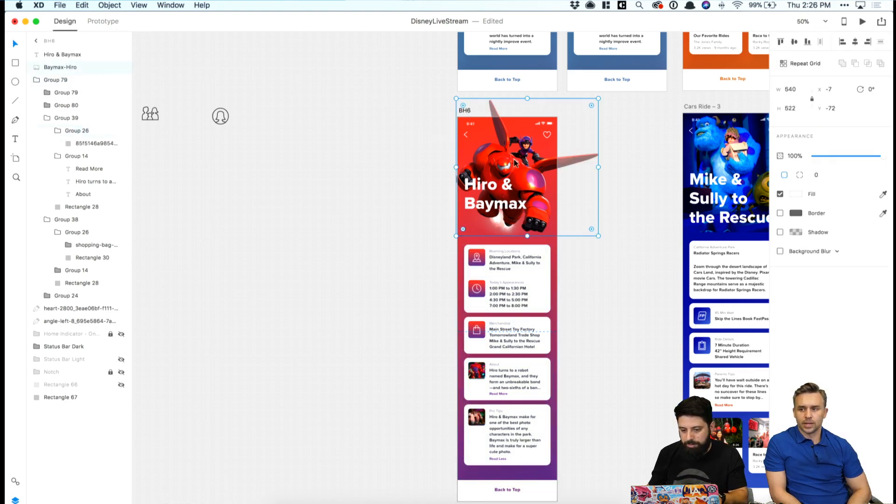
key(super+bracketleft)
key(super+bracketleft)
key(super+bracketleft)
key(super+bracketleft)
key(super+bracketleft)
key(super+bracketleft)
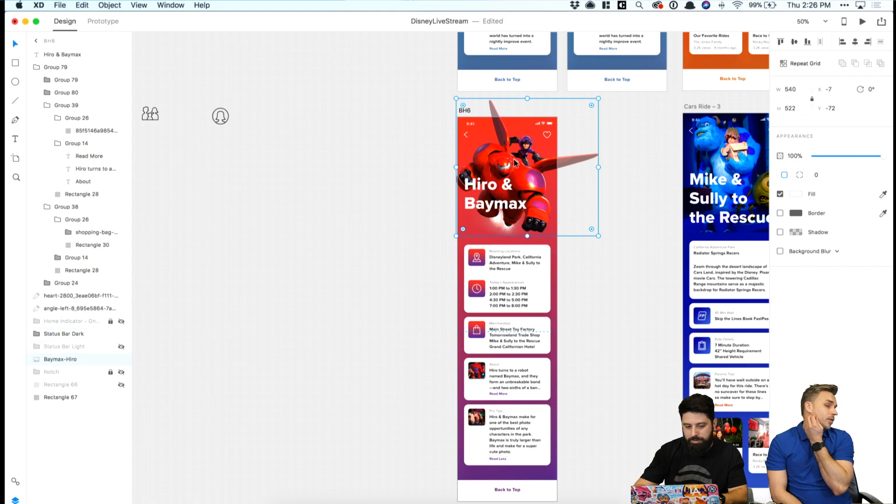
click(414, 153)
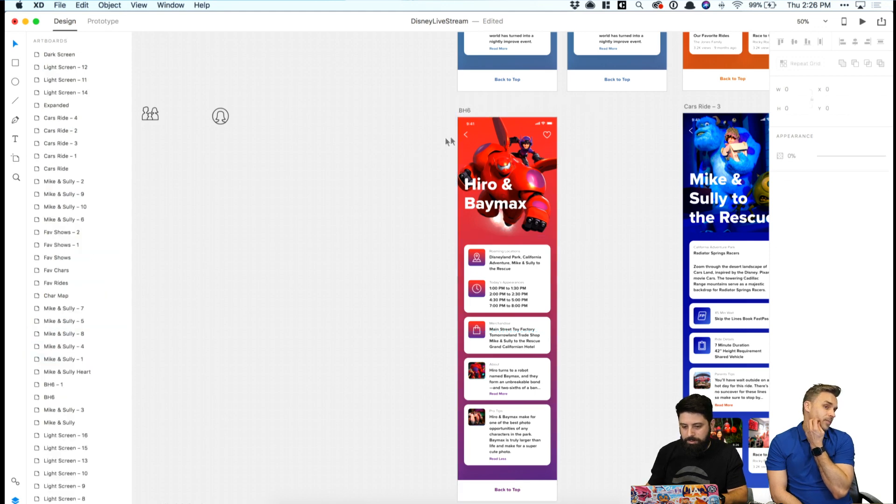
Make the back arrow on the BH6 artboard link to Previous Artboard in the prototype.
click(98, 22)
click(466, 134)
click(469, 135)
click(510, 91)
click(513, 98)
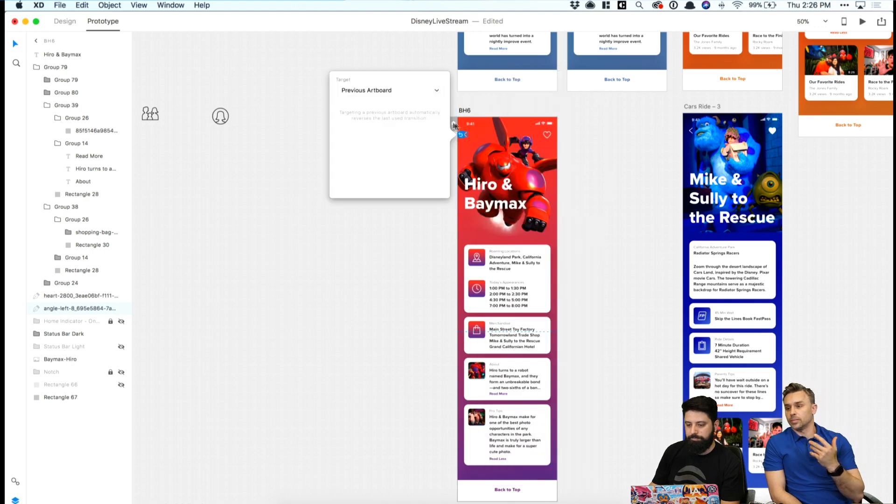
Set the target of the back arrow on the Cars Ride – 3 artboard to Previous Artboard.
click(678, 138)
click(691, 133)
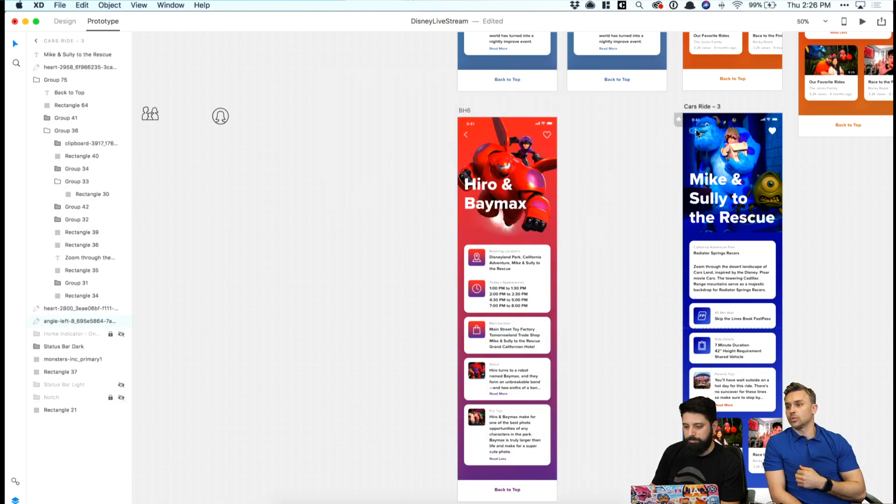
click(695, 133)
click(742, 89)
click(742, 95)
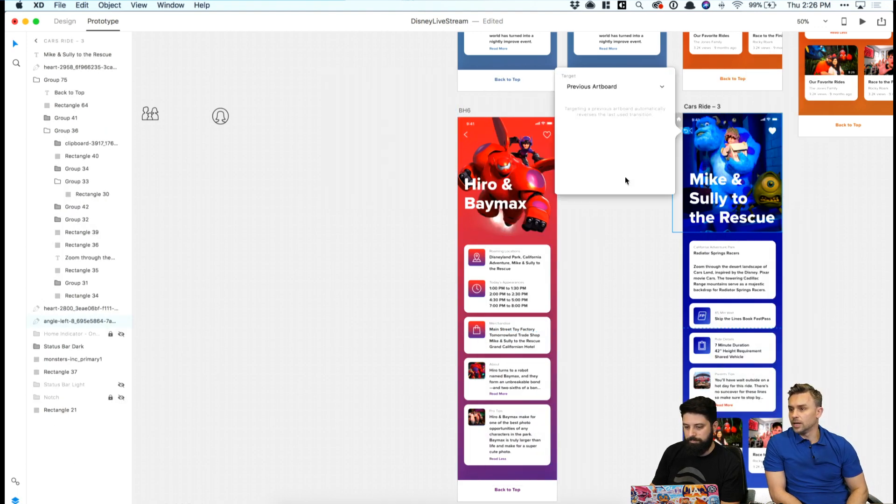
click(606, 236)
Set the target of the back arrow on the BH6 – 1 Judy Hopps artboard to Previous Artboard.
scroll(611, 215, down, 10)
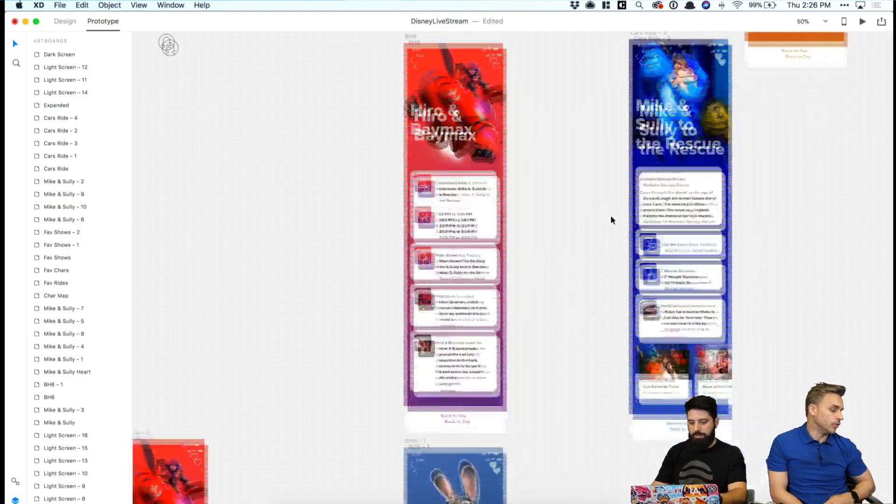
scroll(513, 187, up, 3)
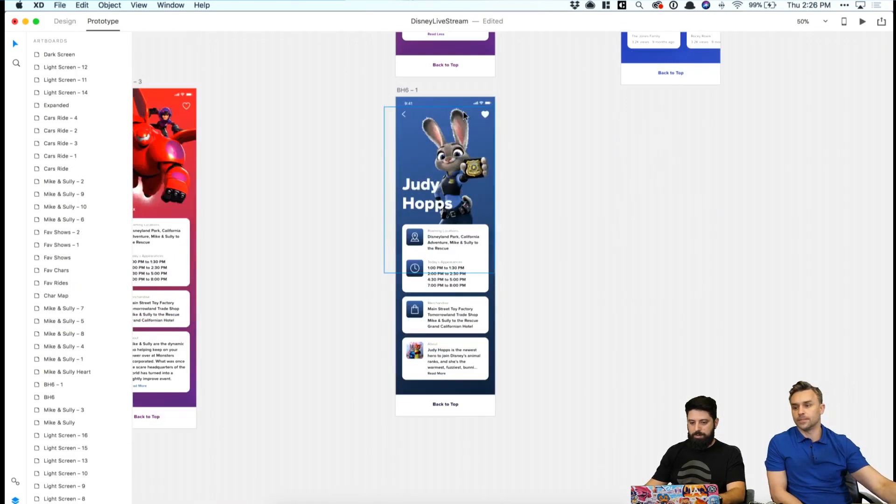
click(404, 115)
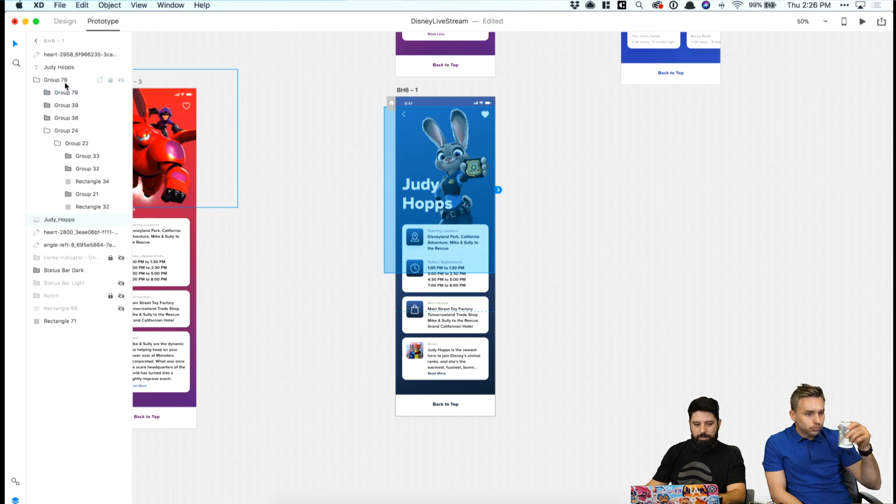
click(62, 241)
click(408, 113)
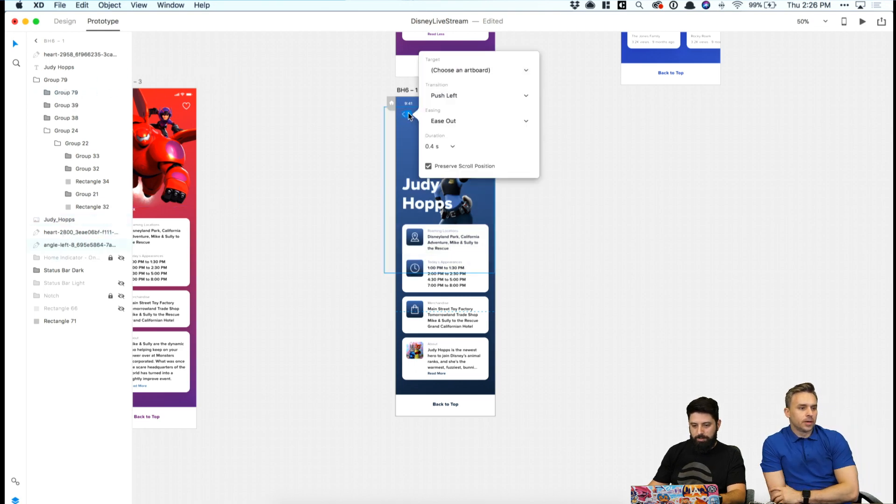
click(457, 70)
click(448, 78)
click(316, 222)
Link the Characters label on the Fav Rides artboard to the Fav Chars artboard with a Dissolve transition.
scroll(328, 196, left, 3)
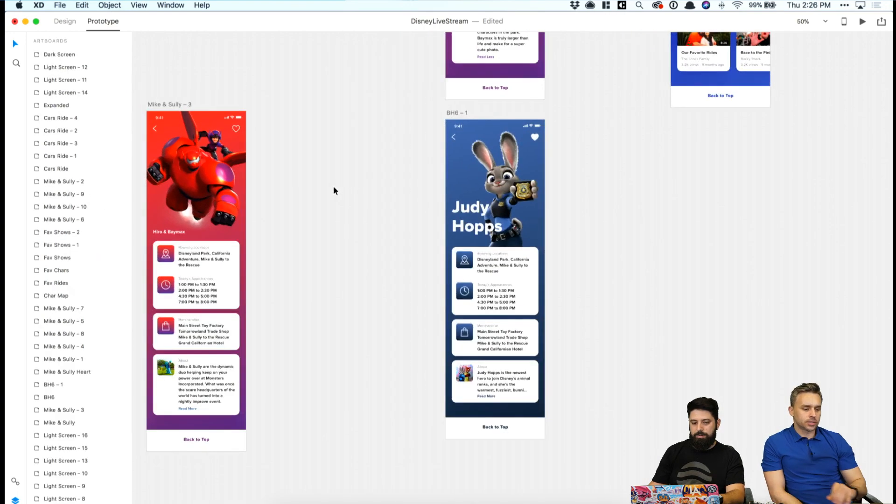
scroll(334, 185, down, 3)
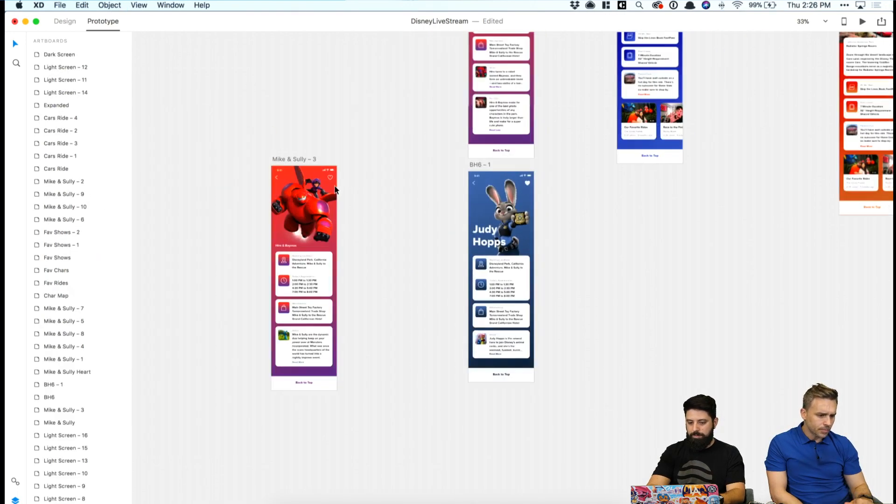
scroll(335, 188, left, 2)
scroll(355, 187, up, 5)
scroll(355, 187, right, 2)
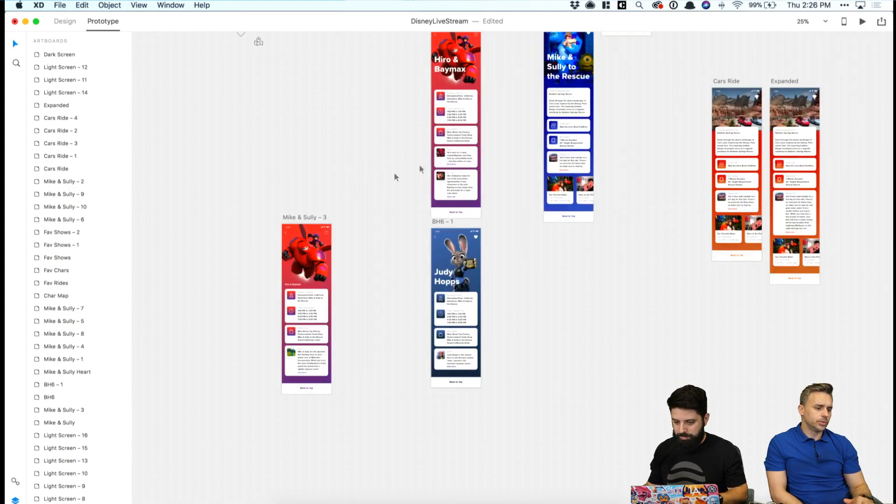
scroll(492, 156, up, 5)
scroll(493, 156, right, 3)
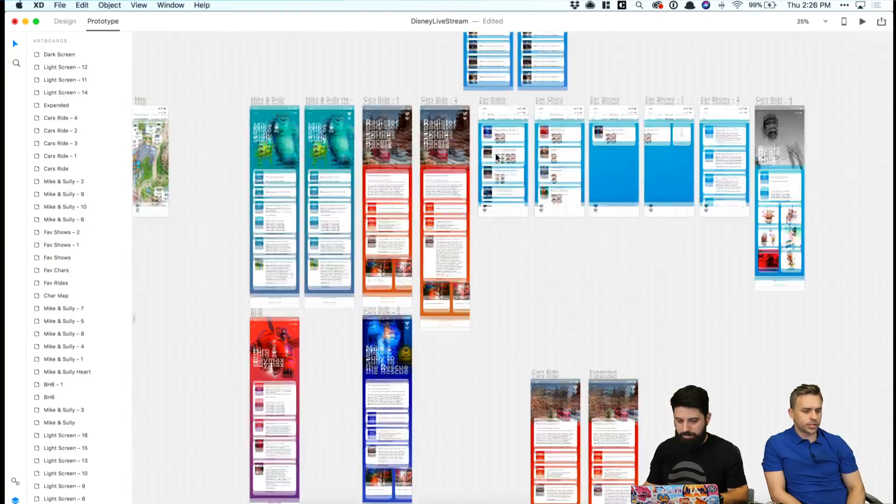
key(super+equal)
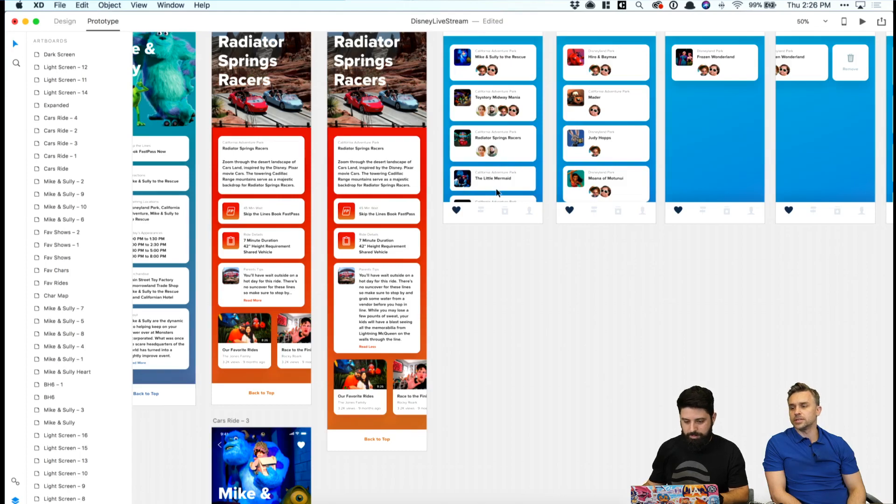
scroll(497, 191, up, 3)
scroll(497, 191, right, 1)
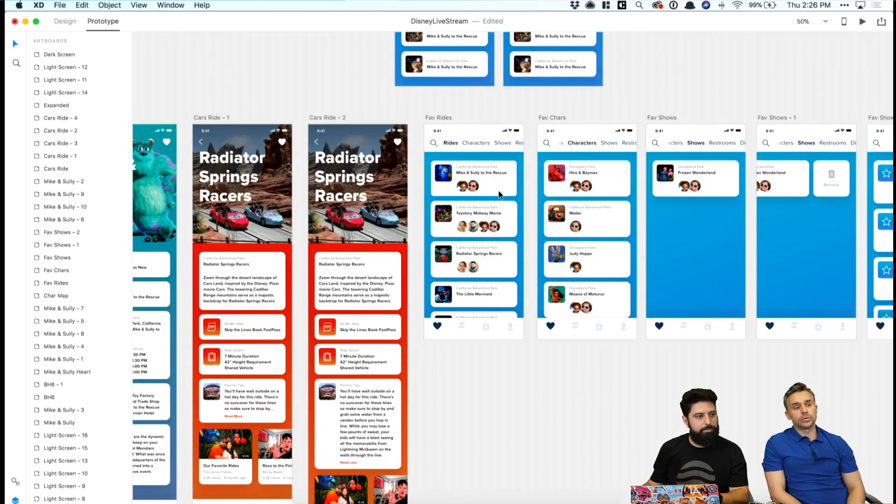
click(466, 139)
drag(494, 143, 582, 145)
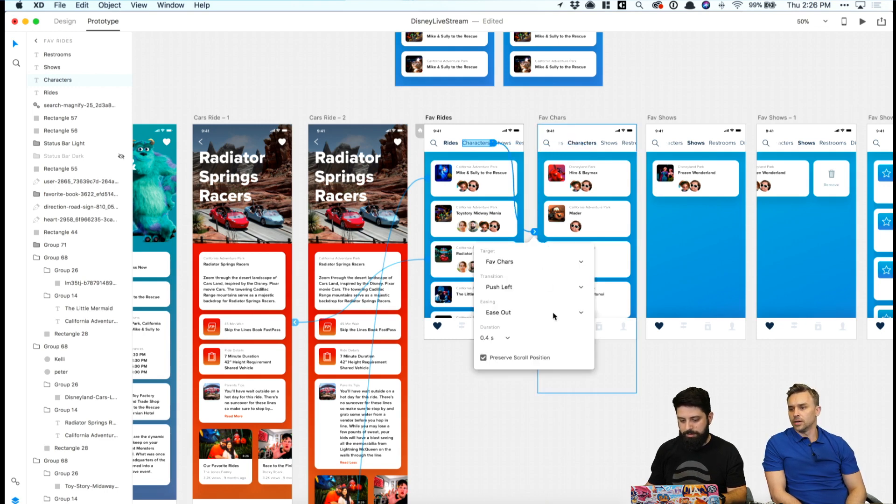
click(547, 292)
click(512, 237)
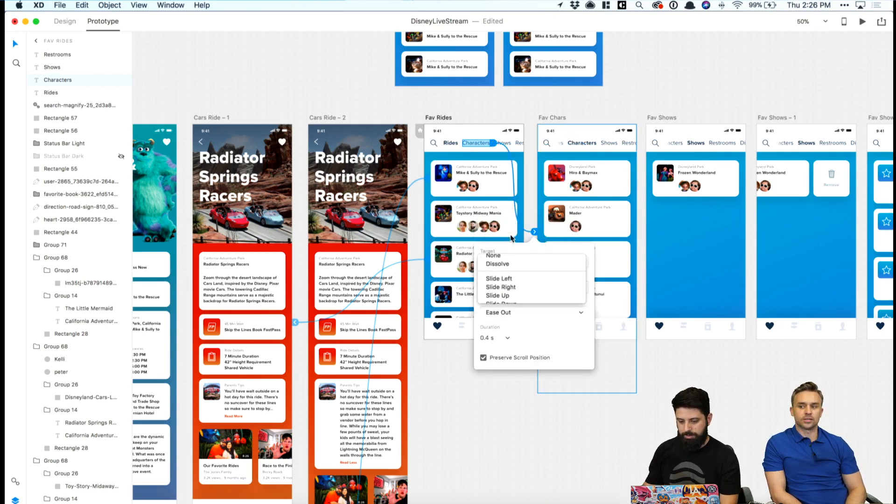
click(558, 111)
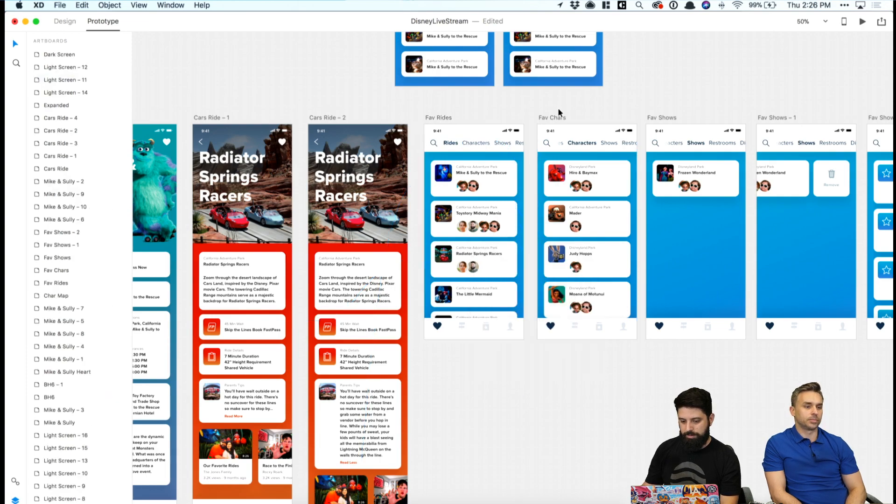
Link the Shows labels on the Fav Rides and Fav Chars artboards to the Fav Shows artboard with a Dissolve transition.
scroll(558, 110, right, 4)
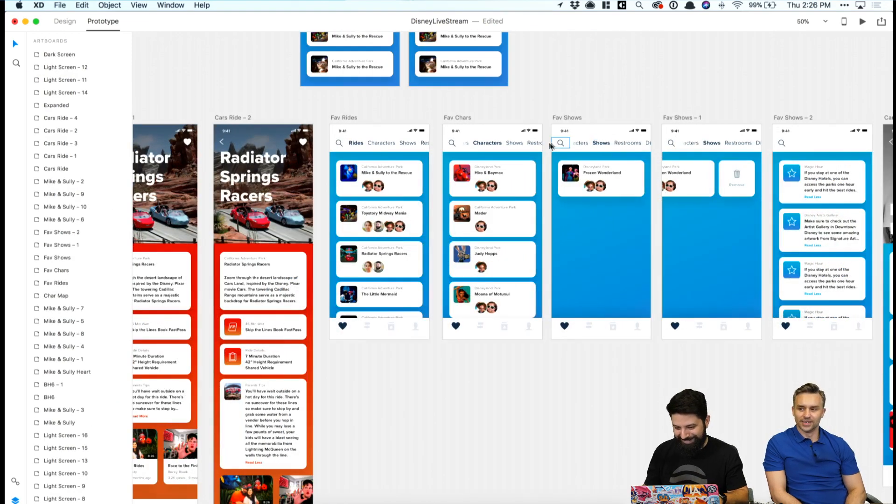
click(412, 145)
drag(422, 146, 598, 224)
click(541, 108)
click(541, 108)
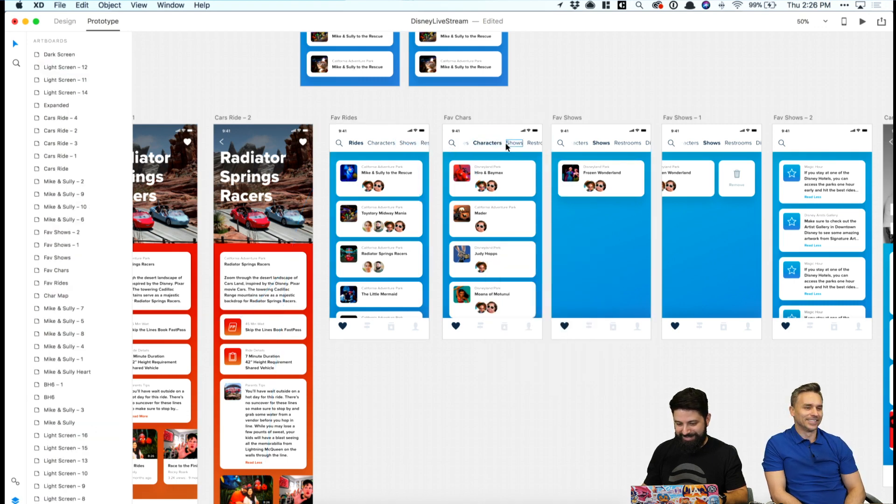
click(513, 143)
drag(526, 144, 593, 158)
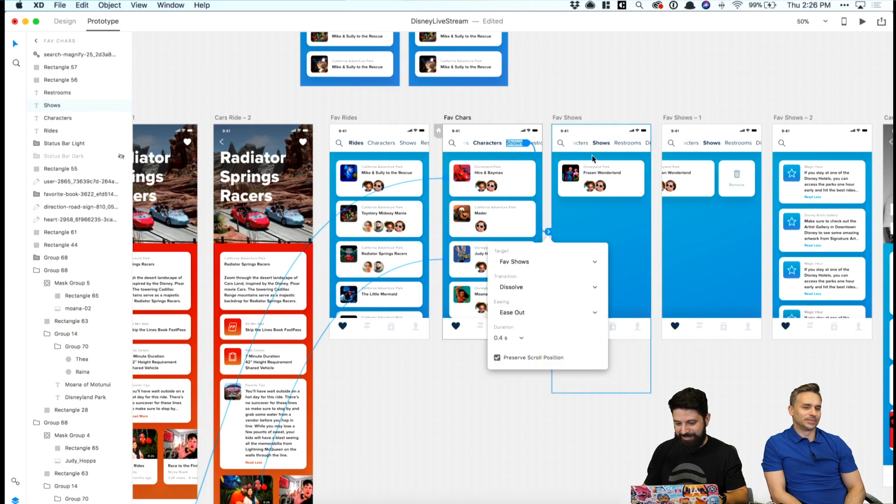
Link the cut-off Characters label on the Fav Shows artboard to the Fav Chars artboard.
click(602, 86)
click(584, 143)
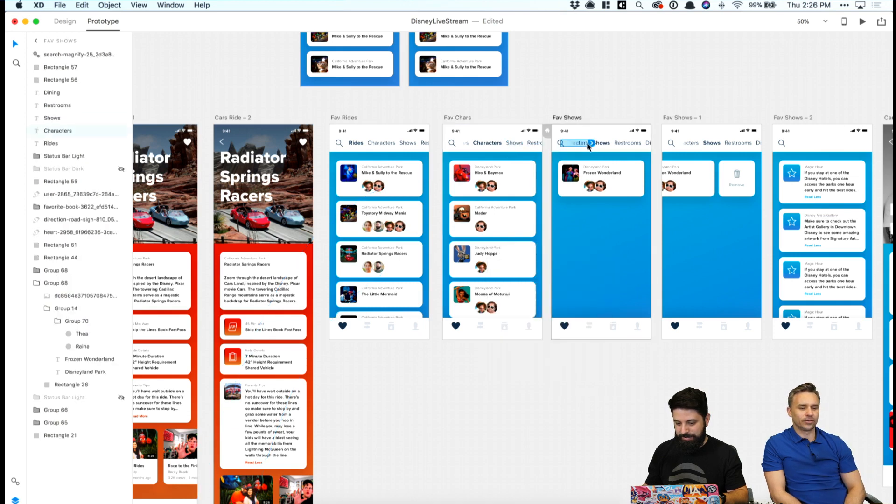
drag(591, 144, 495, 224)
click(635, 112)
click(627, 143)
click(609, 86)
Link the Frozen Wonderland card on the Fav Shows artboard to the Fav Shows – 1 artboard with a Dissolve transition.
scroll(609, 86, right, 3)
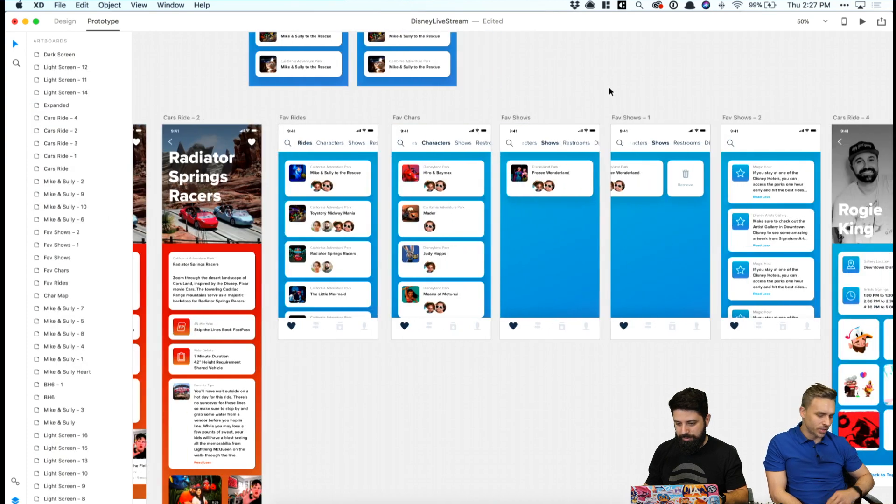
click(573, 181)
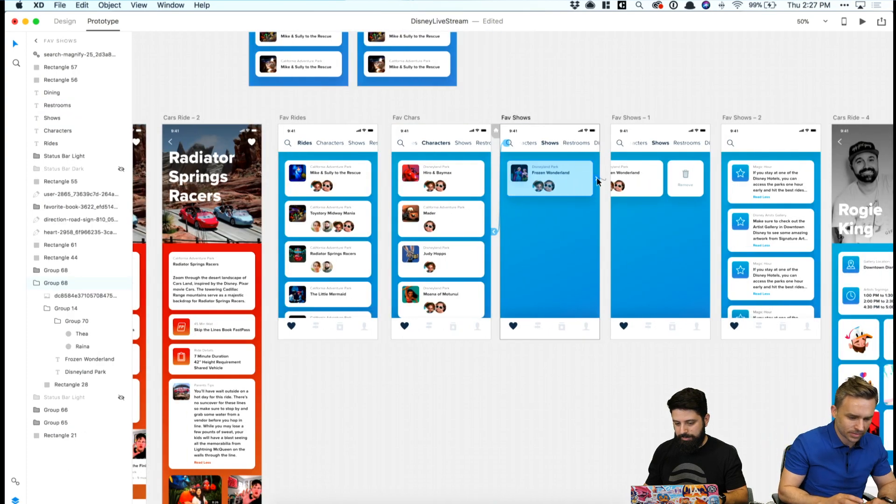
drag(605, 185, 644, 184)
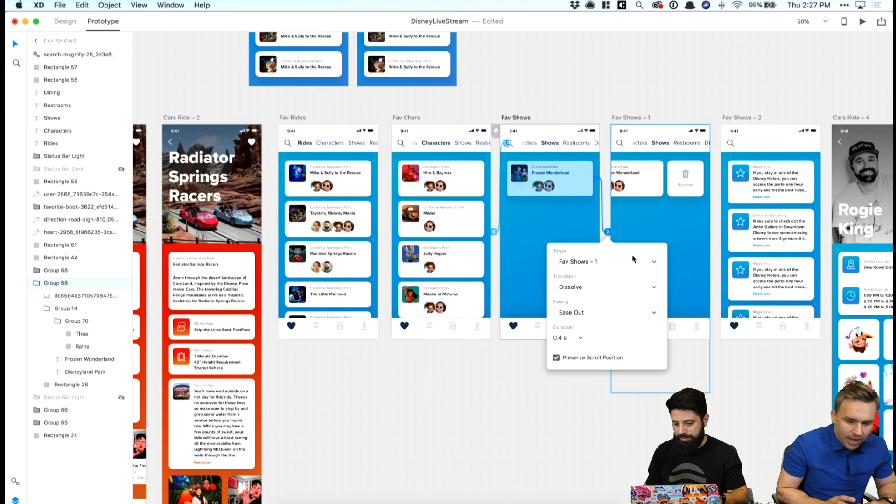
click(632, 109)
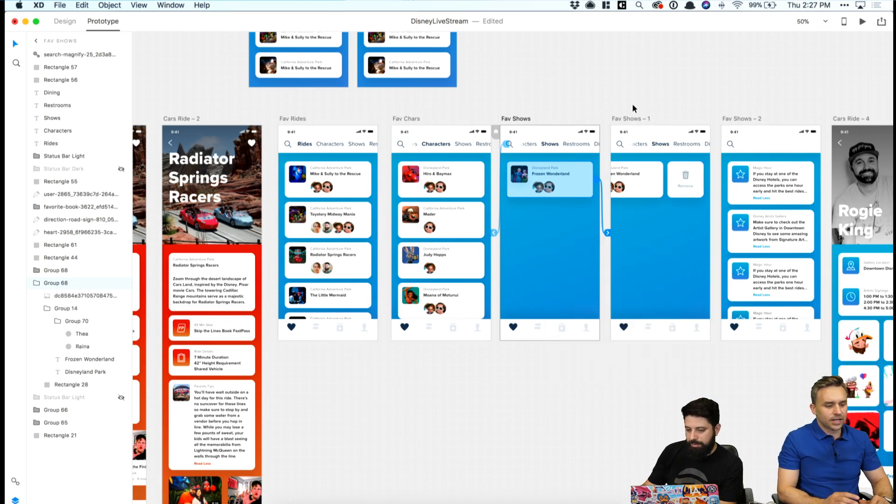
scroll(633, 109, up, 1)
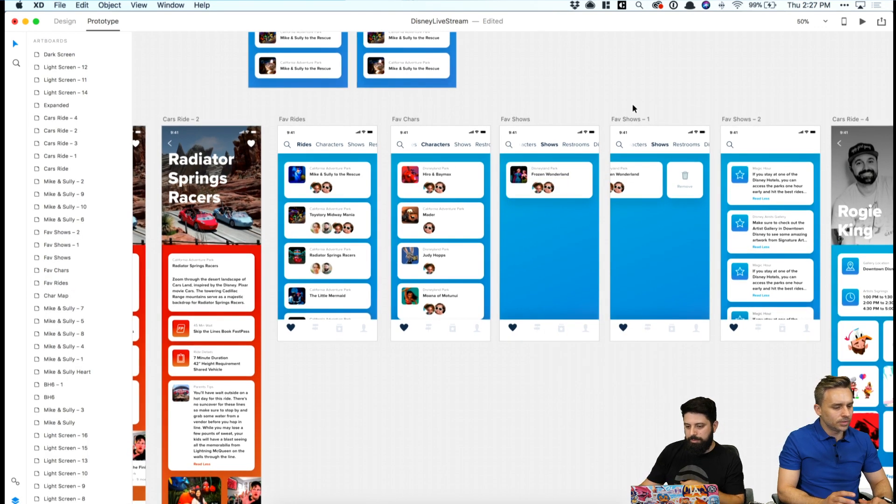
Link the cut-off Characters label on the Fav Shows – 1 artboard to the Fav Chars artboard.
click(650, 145)
drag(652, 146, 444, 206)
click(507, 103)
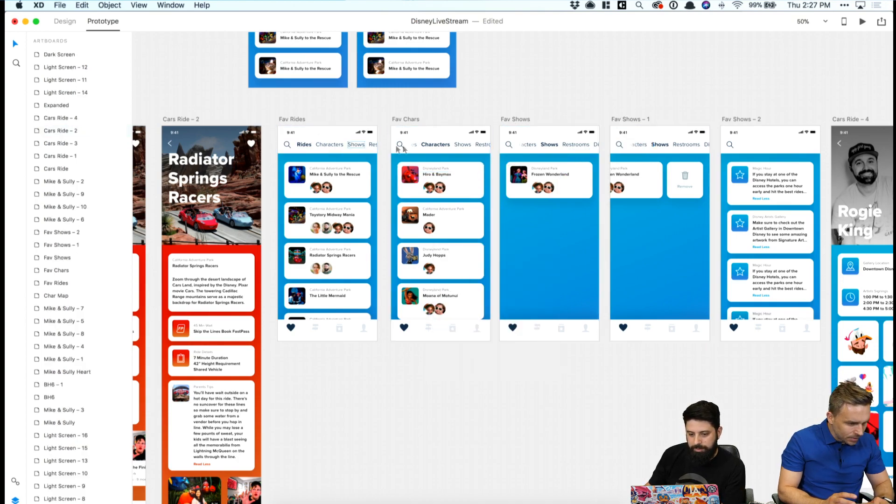
In Design mode, give both layers of the book icon on the Fav Shows – 2 artboard the heart icon's dark fill.
scroll(430, 147, right, 3)
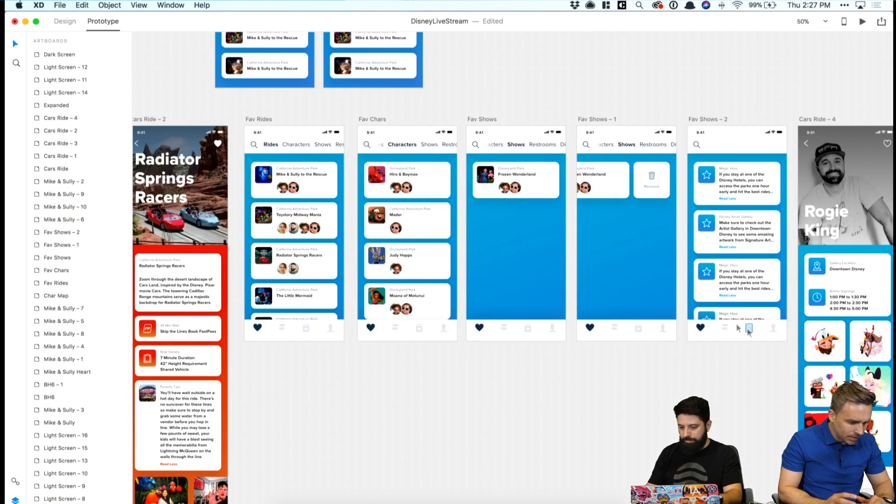
click(63, 22)
scroll(410, 270, right, 20)
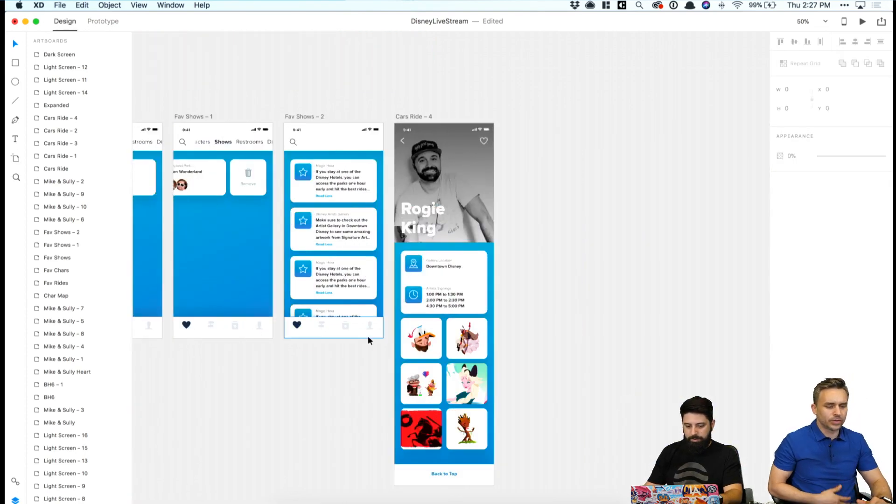
scroll(346, 364, up, 5)
scroll(262, 378, left, 5)
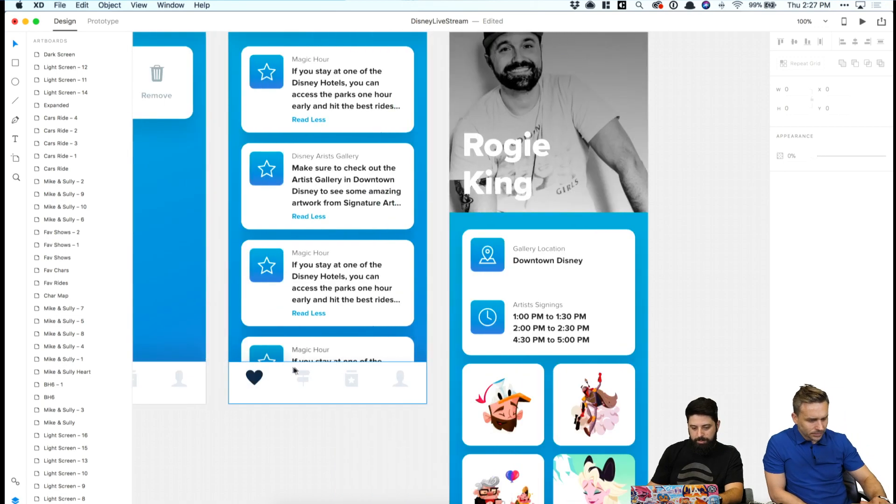
click(256, 380)
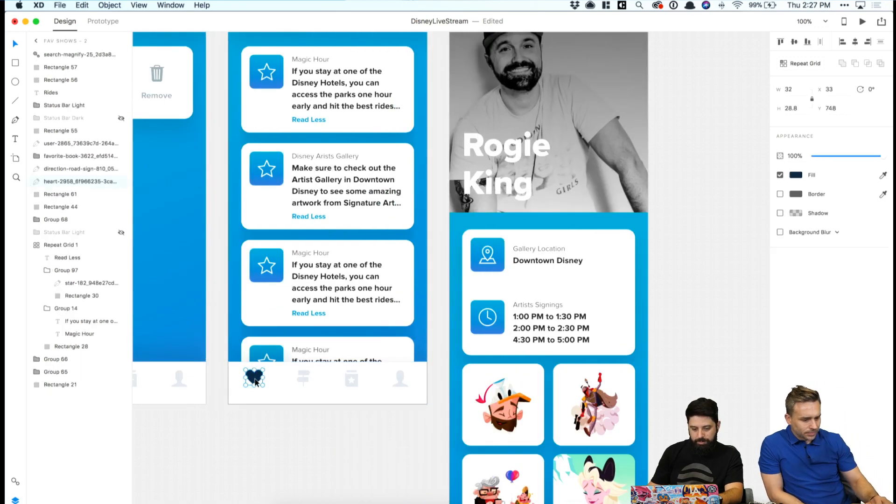
double_click(352, 379)
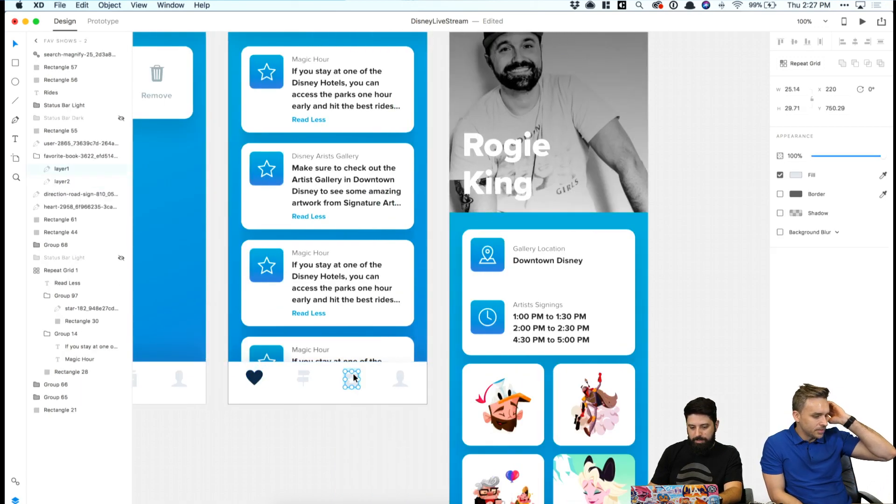
shift+click(73, 182)
click(217, 278)
Give the heart icon on the Fav Shows – 2 artboard the user icon's light grey fill.
click(399, 381)
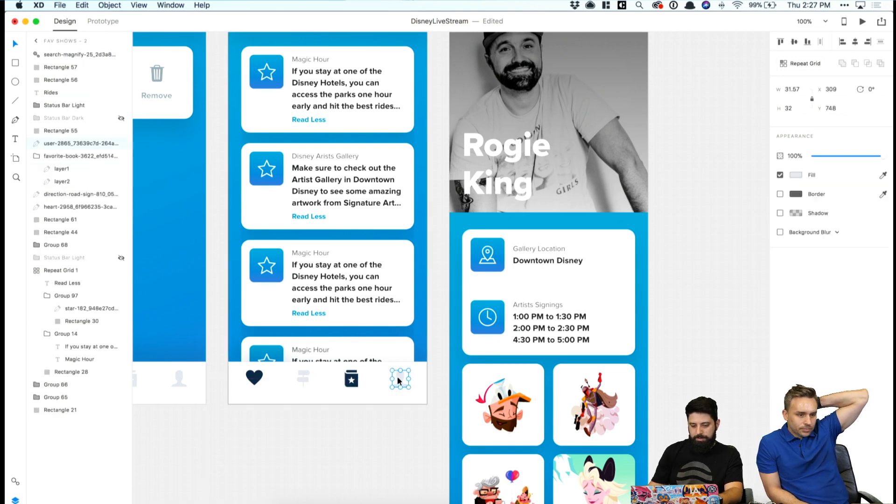
key(super+d)
key(Delete)
click(255, 377)
click(349, 461)
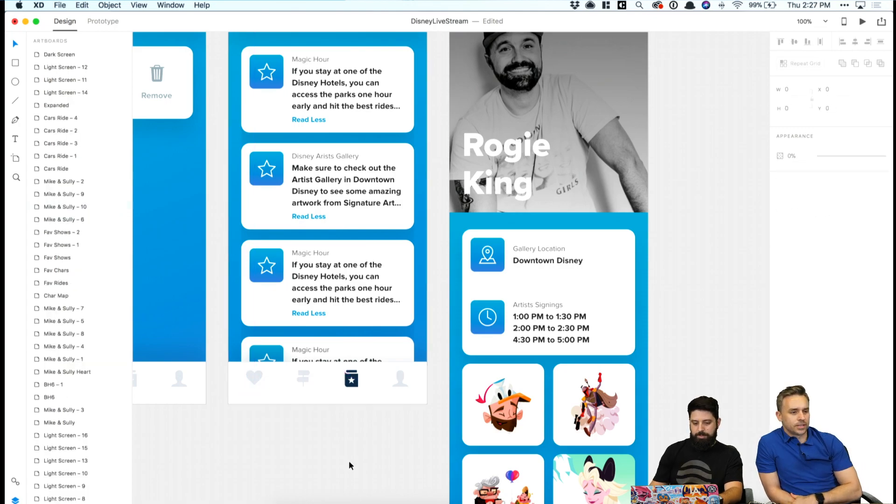
Return to Prototype mode and examine the existing links of the Char Map artboard and where they lead.
key(super+minus)
scroll(407, 382, left, 15)
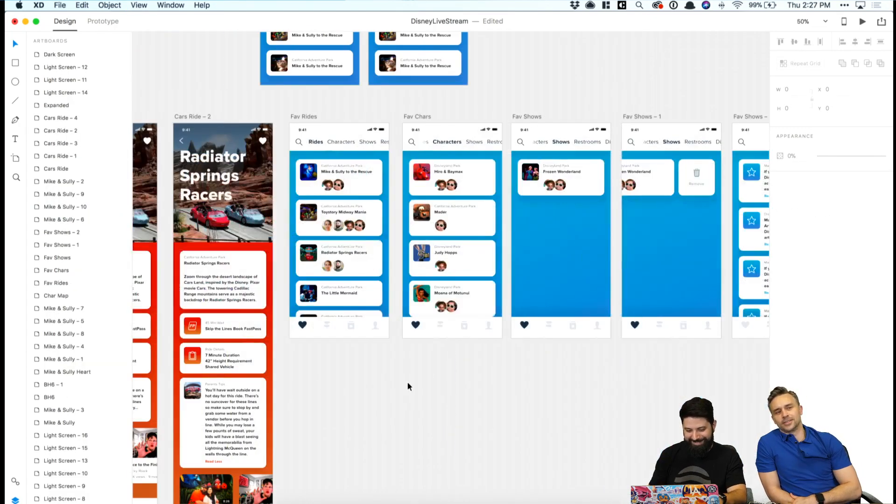
scroll(407, 381, up, 5)
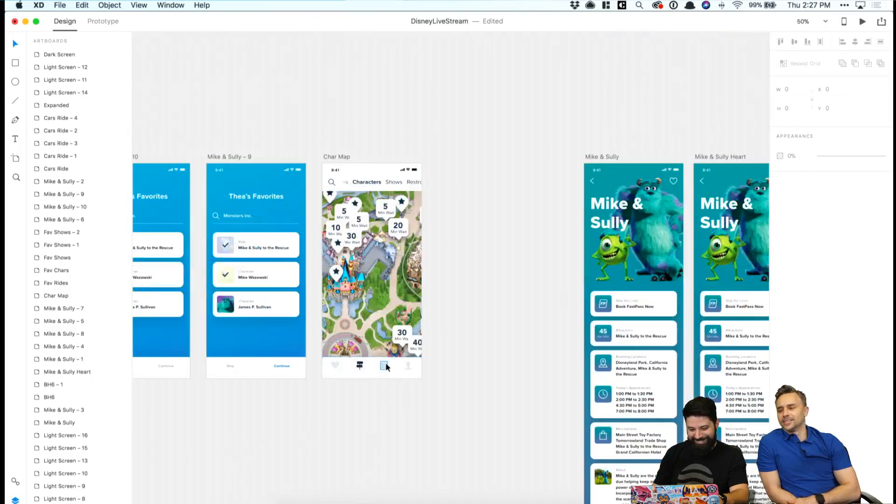
click(103, 24)
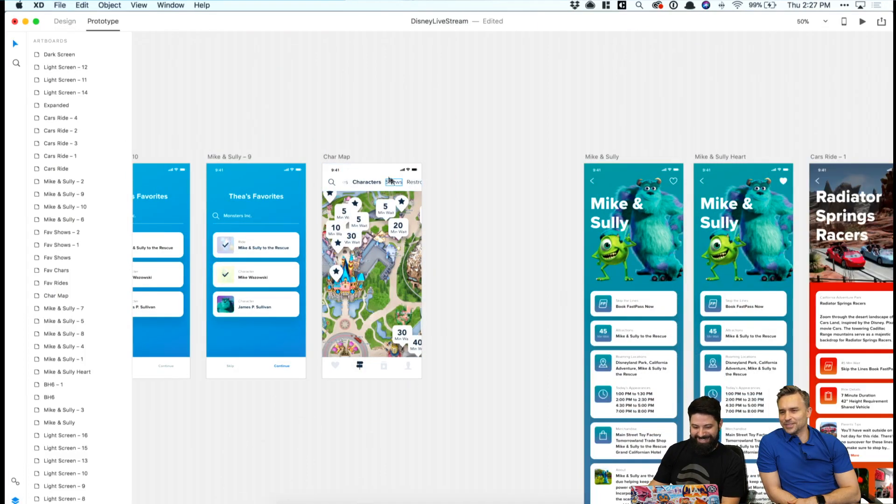
click(339, 157)
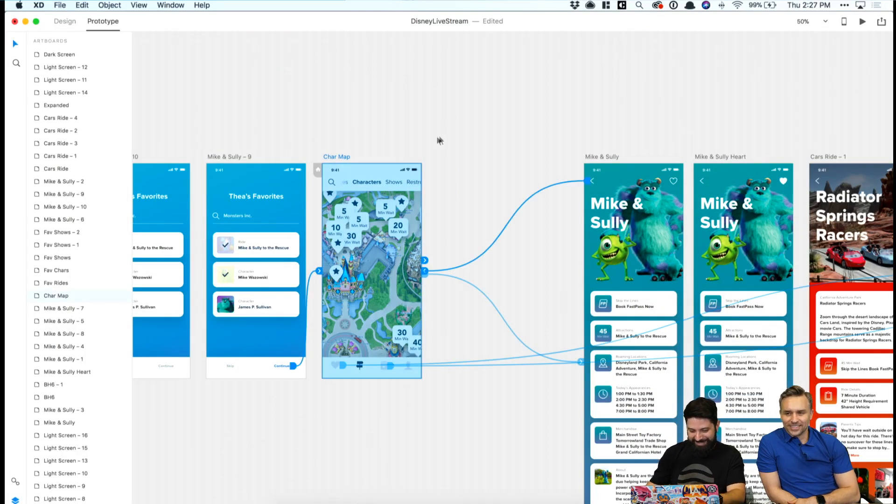
scroll(439, 135, right, 10)
scroll(439, 136, left, 7)
scroll(438, 140, right, 6)
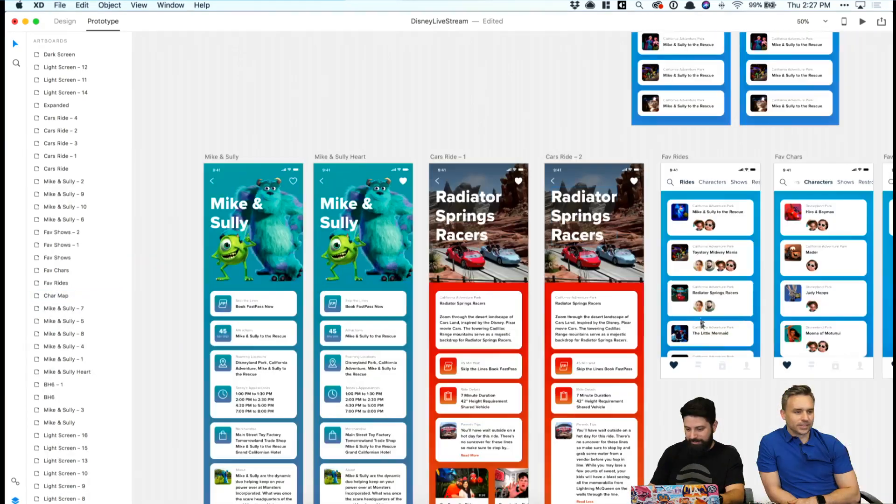
Link the road-sign icon on the Fav Rides artboard to the Char Map artboard with a Dissolve transition.
click(699, 366)
click(835, 365)
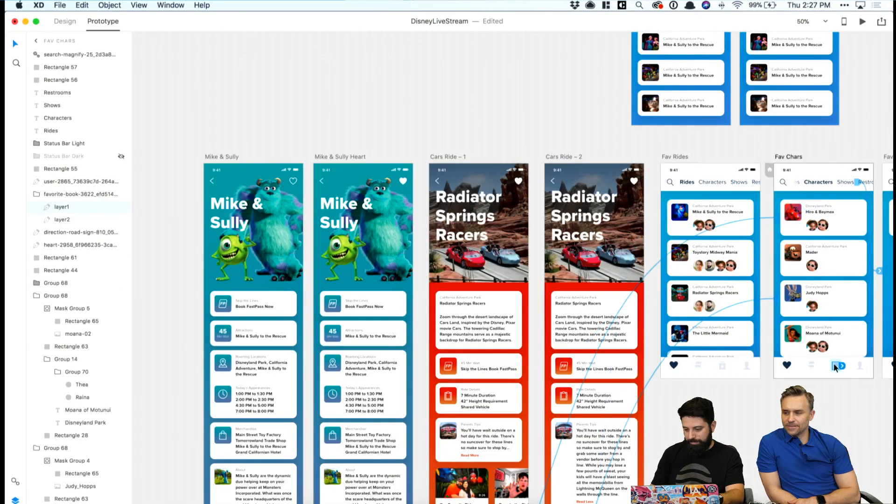
click(698, 367)
scroll(698, 367, left, 5)
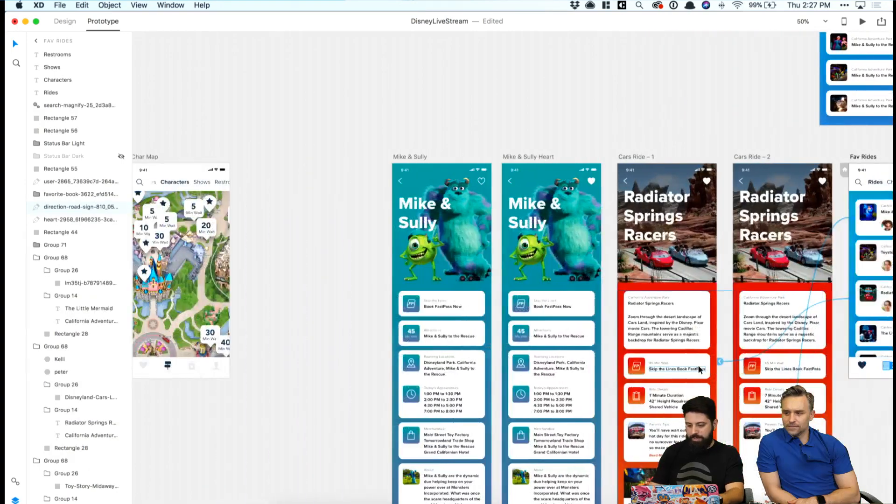
key(super+minus)
drag(756, 334, 291, 314)
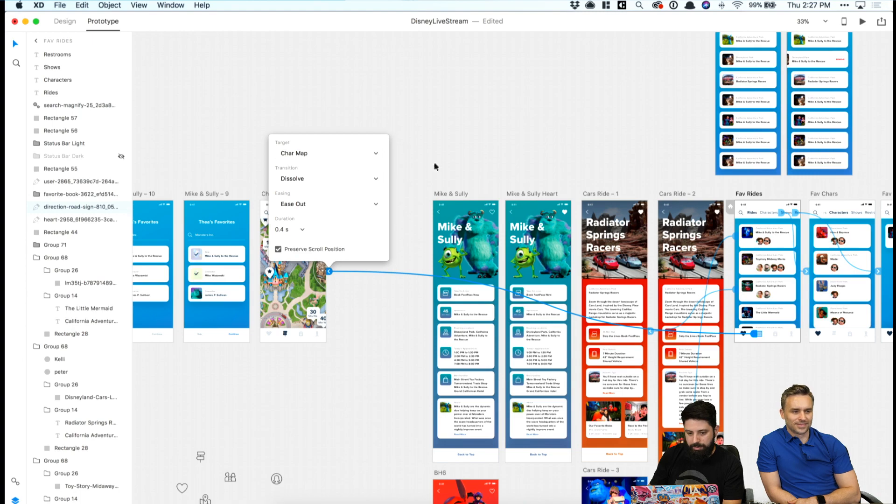
key(Escape)
Link the road-sign icons on the Fav Chars and Fav Shows artboards to the Char Map artboard with a Dissolve transition.
click(834, 334)
drag(840, 334, 310, 296)
scroll(311, 297, right, 5)
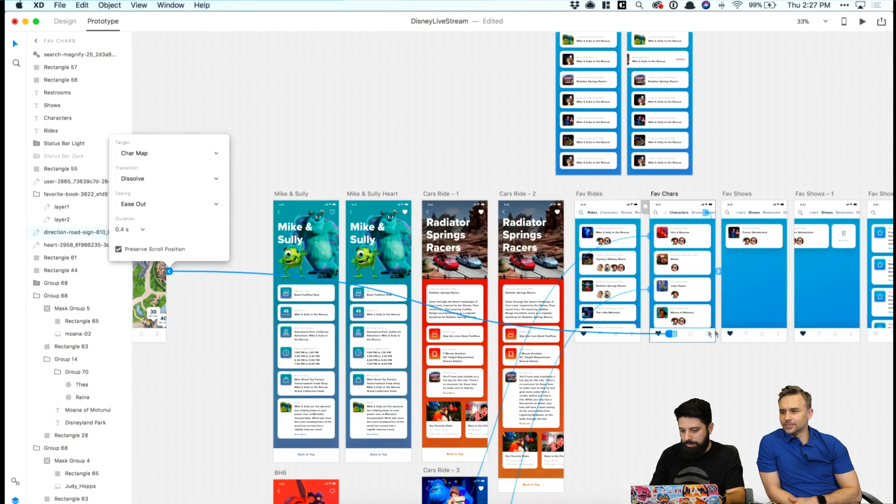
click(746, 332)
drag(752, 335, 154, 289)
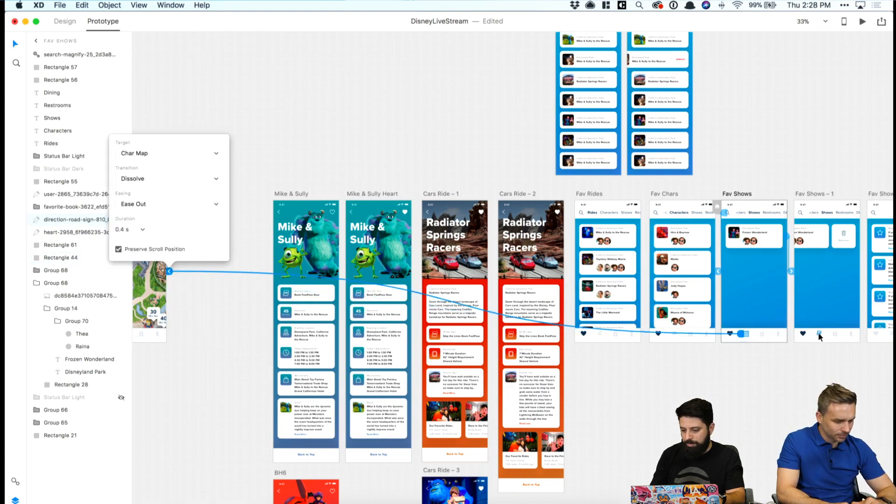
Link the road-sign icon on the Fav Shows – 1 artboard to the Char Map artboard.
click(819, 332)
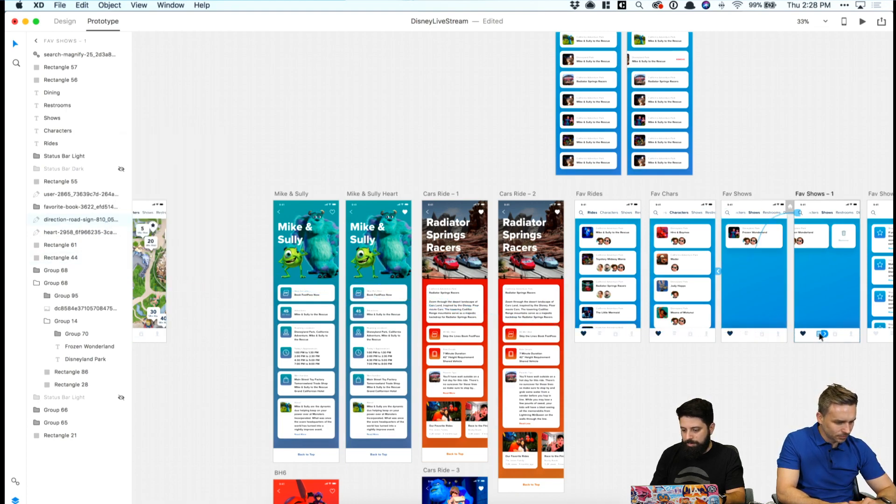
drag(817, 334, 186, 299)
click(187, 299)
scroll(187, 299, right, 5)
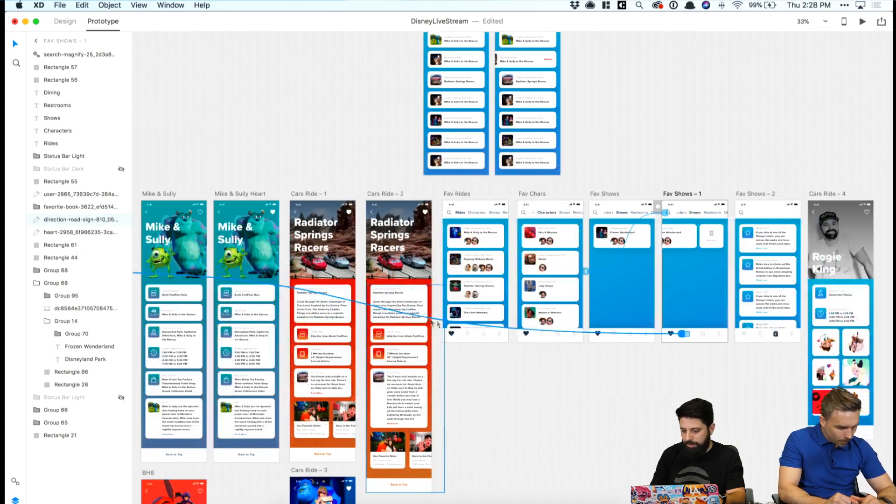
Link the road-sign icon on the Fav Shows – 2 artboard to the Char Map artboard with a Dissolve transition.
click(759, 332)
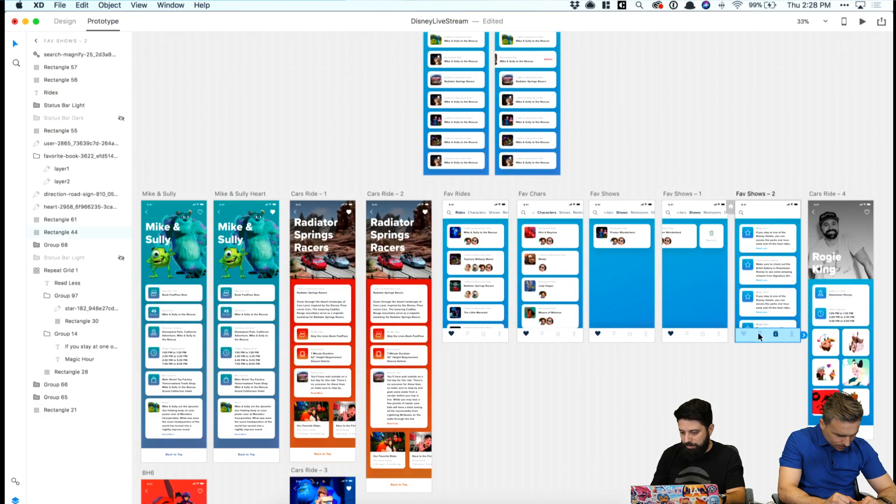
key(Escape)
click(758, 332)
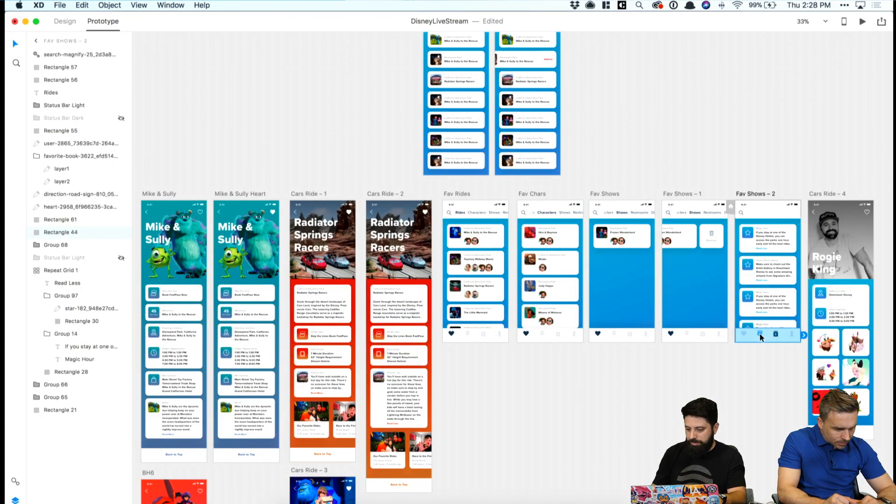
key(super+minus)
drag(703, 318, 160, 303)
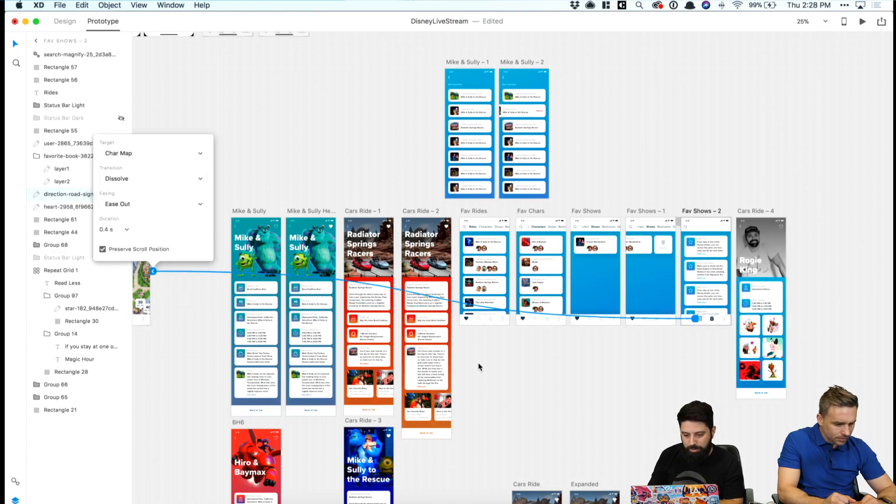
click(505, 363)
Check the Char Map book icon's link, and link the Fav Rides book icon to the Fav Shows – 2 artboard with a Dissolve transition.
scroll(505, 363, left, 5)
click(238, 318)
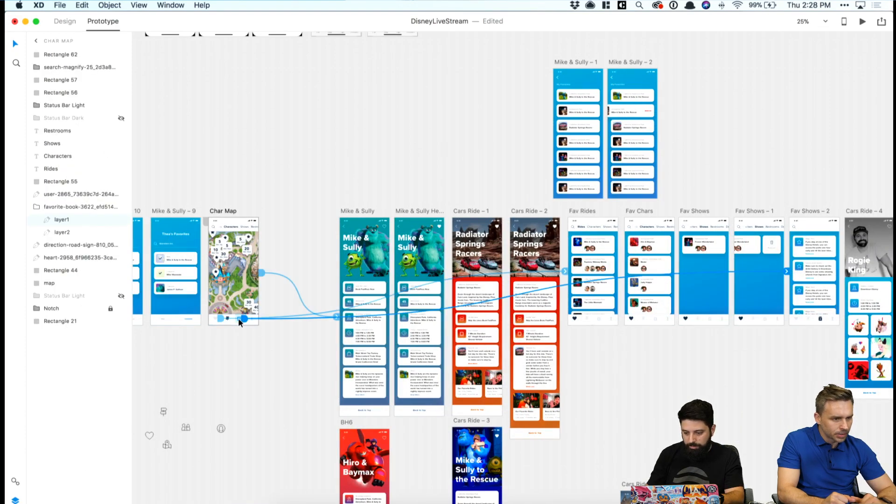
scroll(550, 352, right, 7)
click(550, 353)
scroll(550, 354, up, 5)
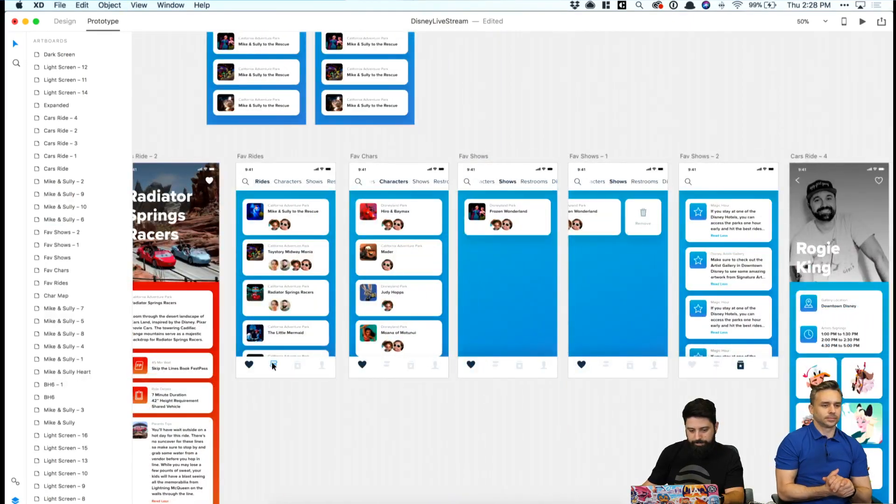
click(303, 365)
drag(318, 368, 712, 309)
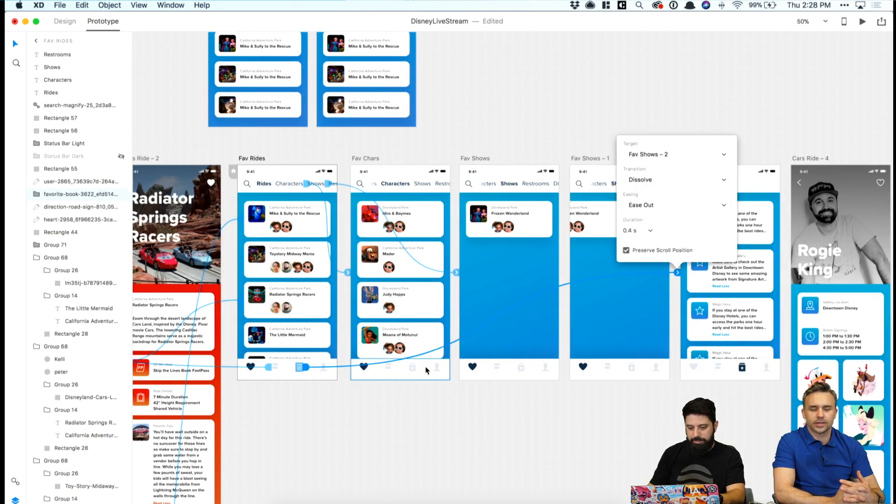
click(438, 419)
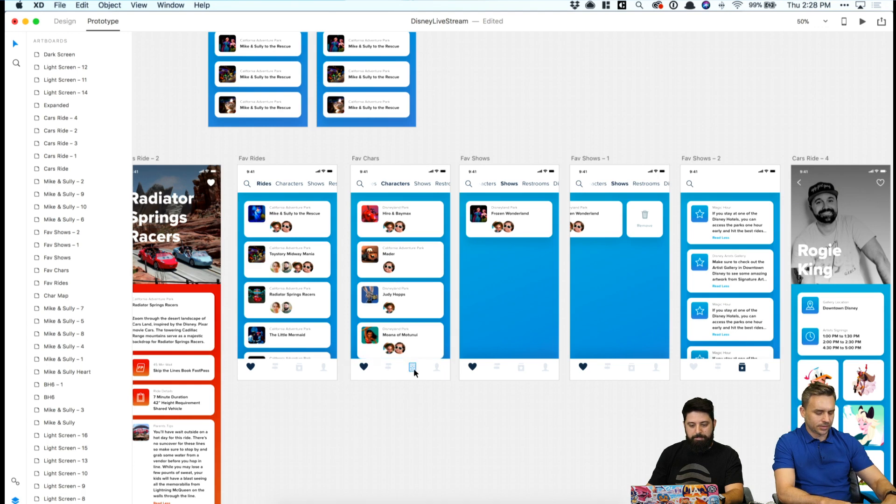
Link the book icon on the Fav Chars artboard to the Fav Shows – 2 artboard with a Dissolve transition.
click(415, 369)
drag(418, 368, 712, 324)
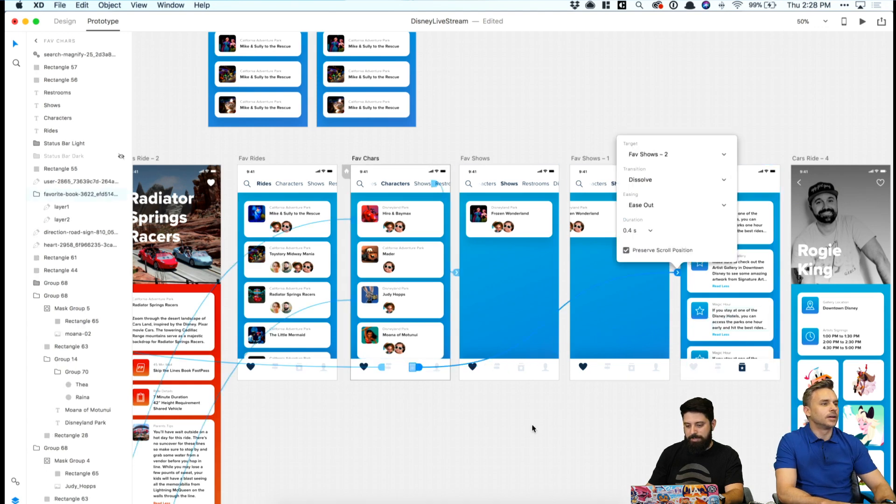
click(532, 423)
Link the book icons on the Fav Shows and Fav Shows – 1 artboards to the Fav Shows – 2 artboard.
click(521, 367)
drag(527, 367, 712, 317)
click(679, 423)
click(632, 367)
drag(637, 367, 711, 318)
click(700, 420)
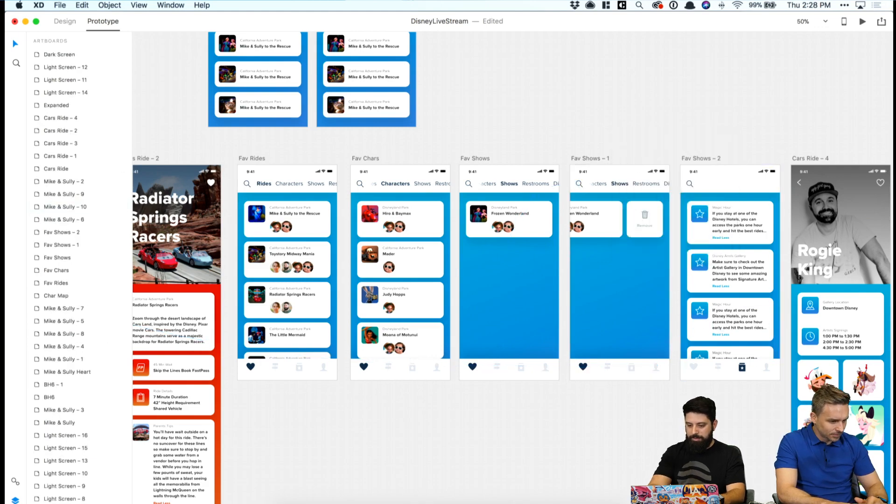
Link the Disney Artists Gallery card on the Fav Shows – 2 artboard to the Cars Ride – 4 artboard with a Push Left transition.
key(super+minus)
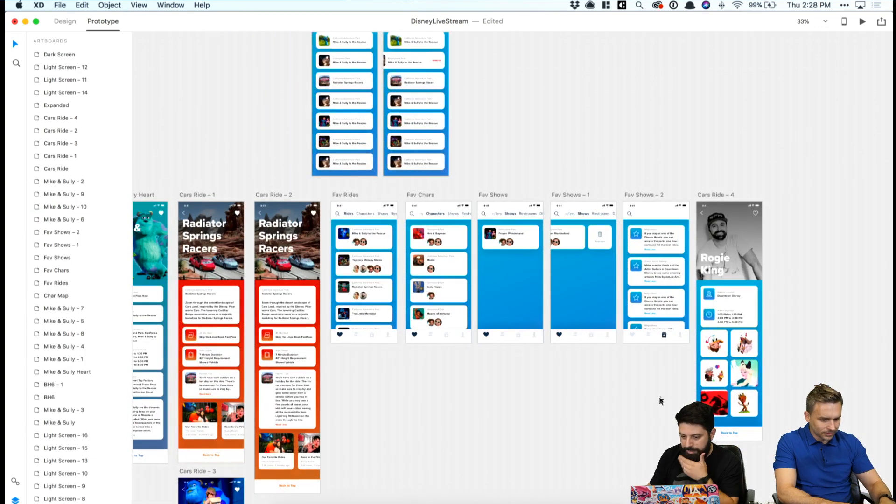
click(656, 283)
scroll(620, 282, right, 5)
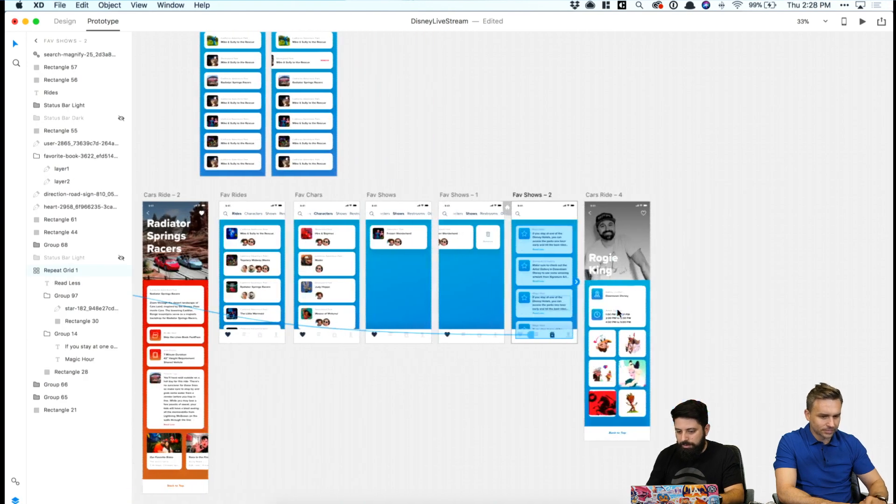
double_click(541, 279)
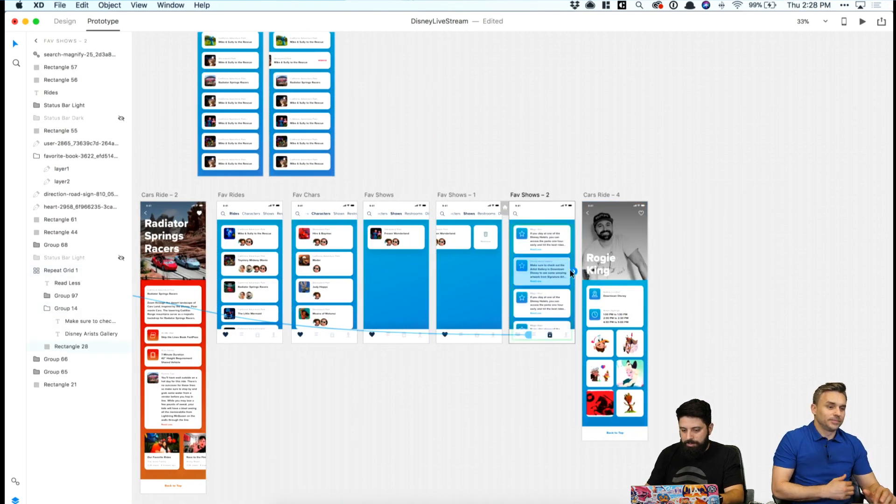
drag(575, 274, 618, 263)
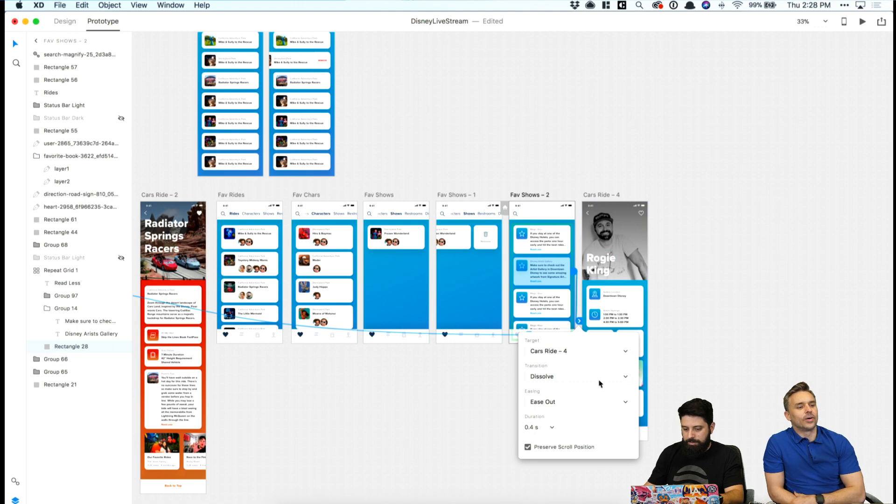
click(580, 406)
click(580, 401)
click(598, 377)
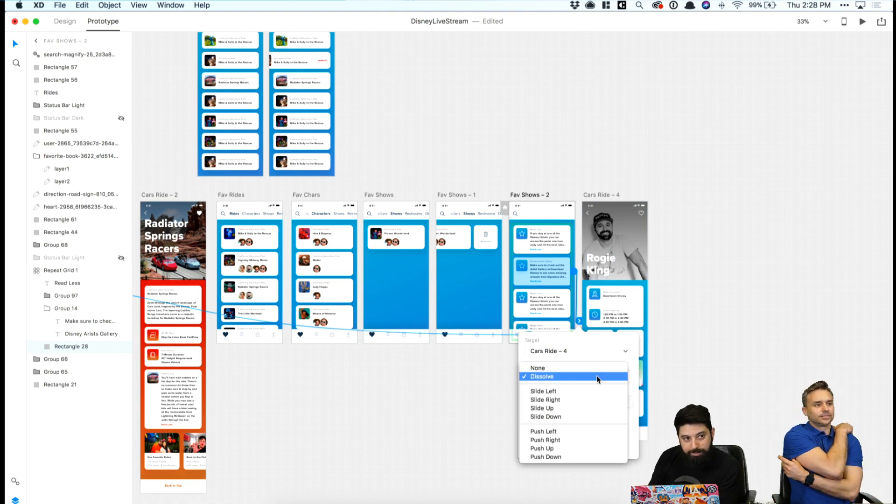
click(552, 432)
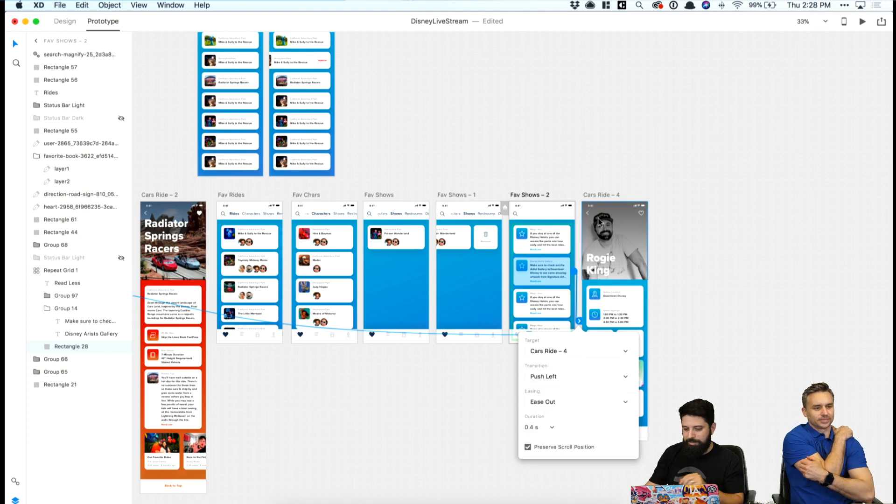
Link the back arrow on the Cars Ride – 4 artboard to the previous artboard.
click(591, 214)
click(591, 214)
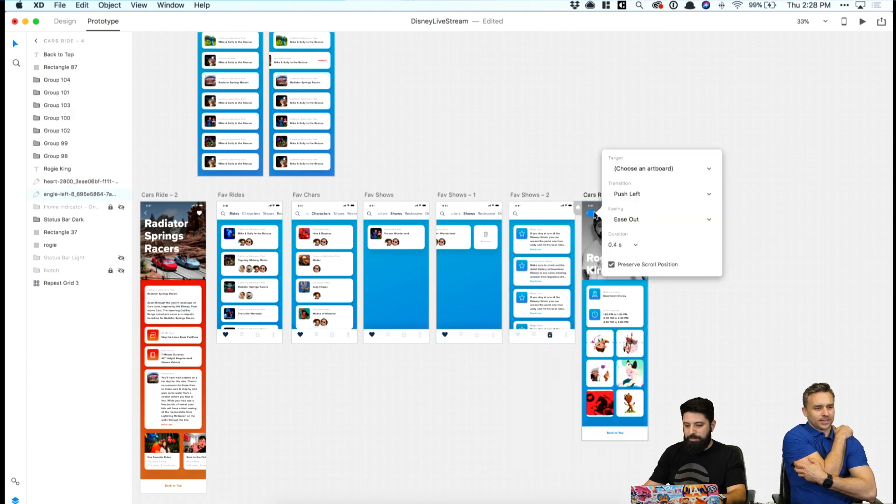
click(641, 171)
click(639, 177)
click(576, 151)
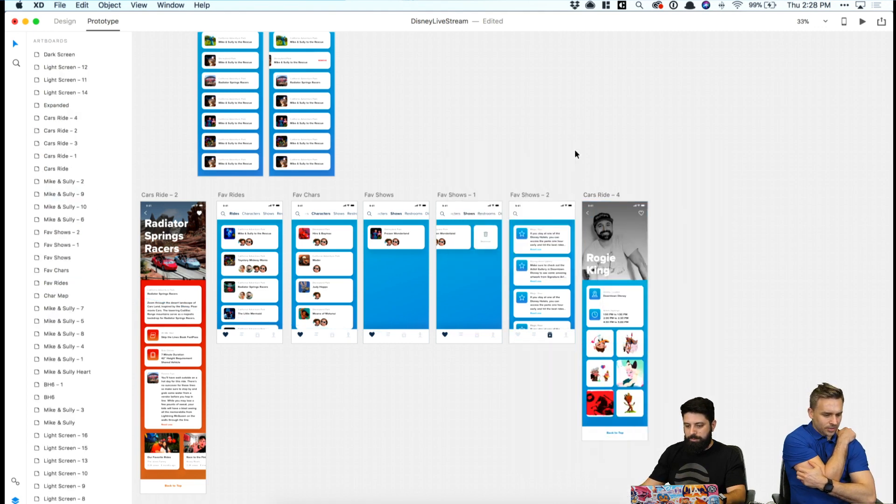
Show all prototype connections and review the links between the ride, character and favourites artboards for missing ones.
key(super+equal)
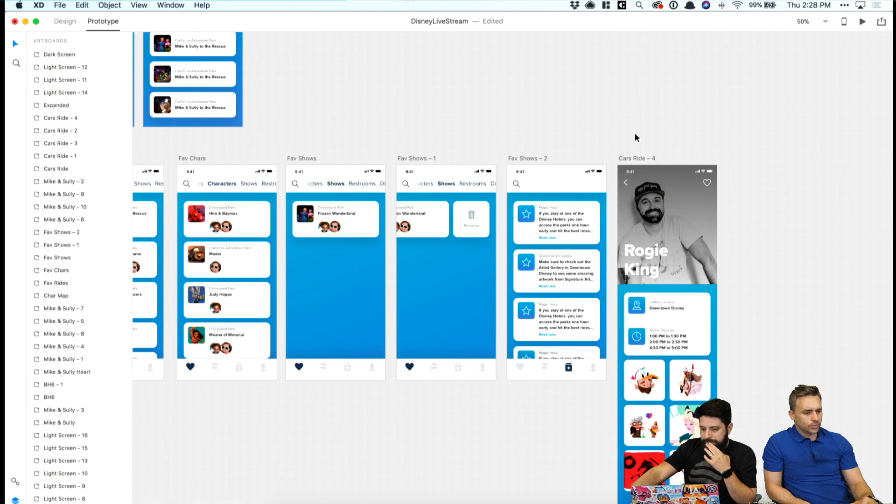
scroll(619, 124, right, 1)
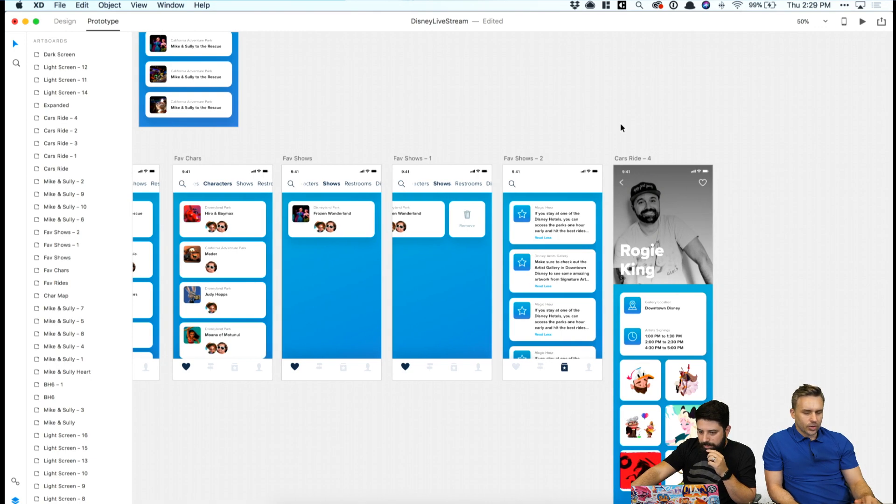
scroll(620, 122, left, 5)
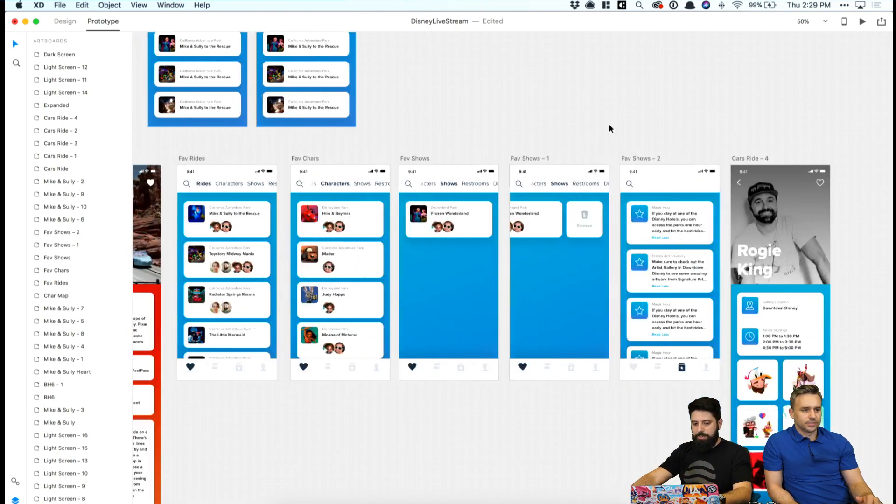
scroll(609, 127, left, 3)
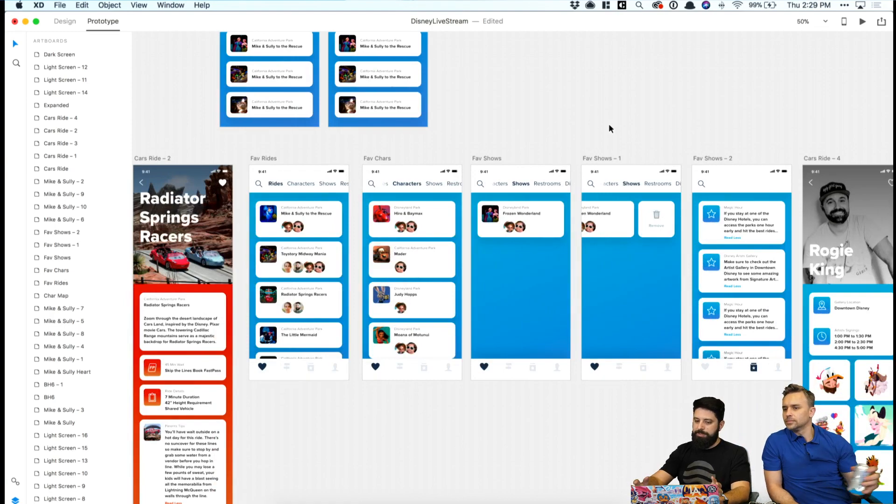
key(super+minus)
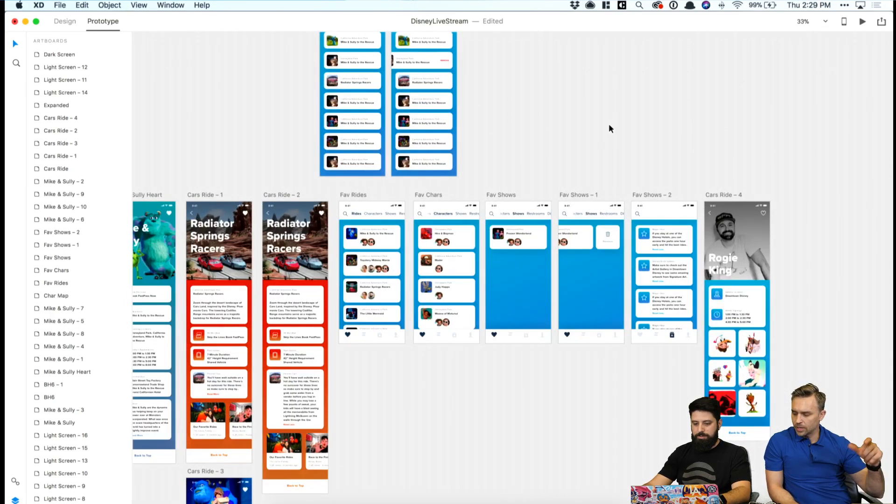
key(super+a)
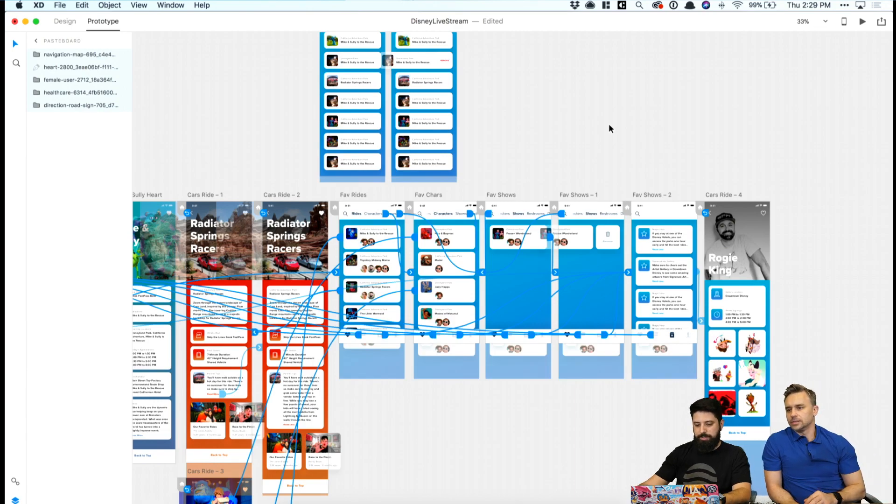
scroll(609, 123, left, 3)
key(super+equal)
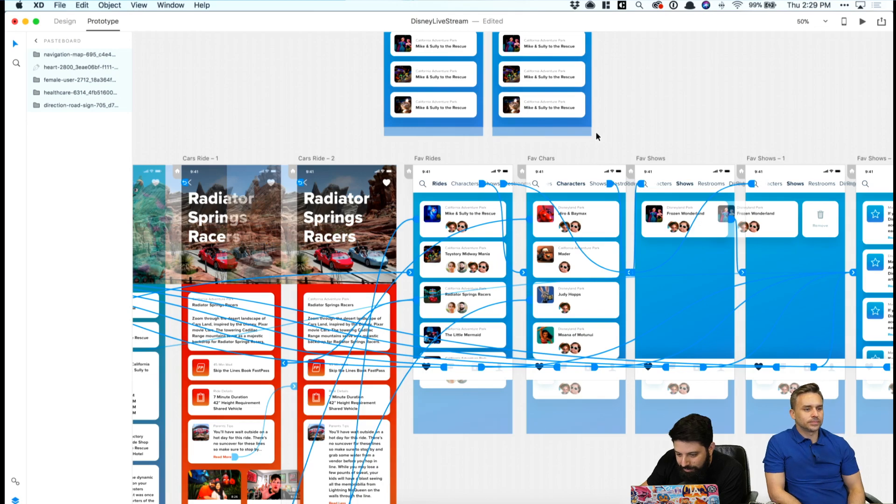
scroll(592, 128, left, 2)
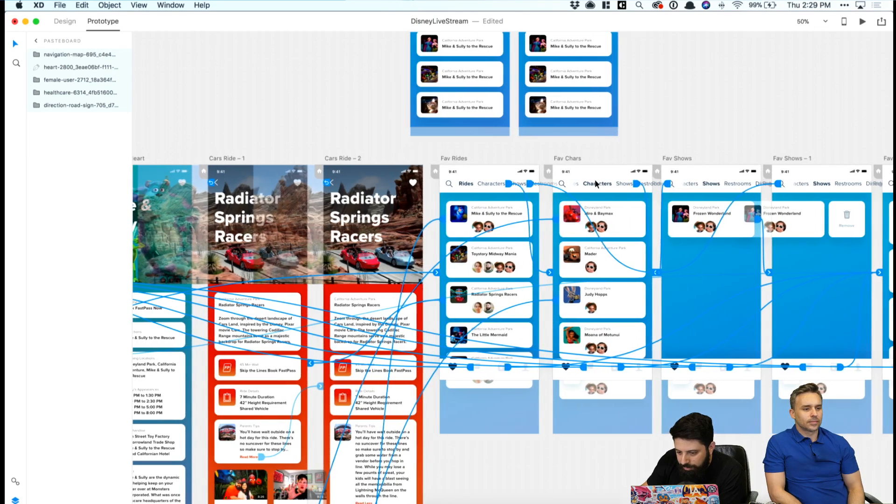
scroll(595, 179, left, 3)
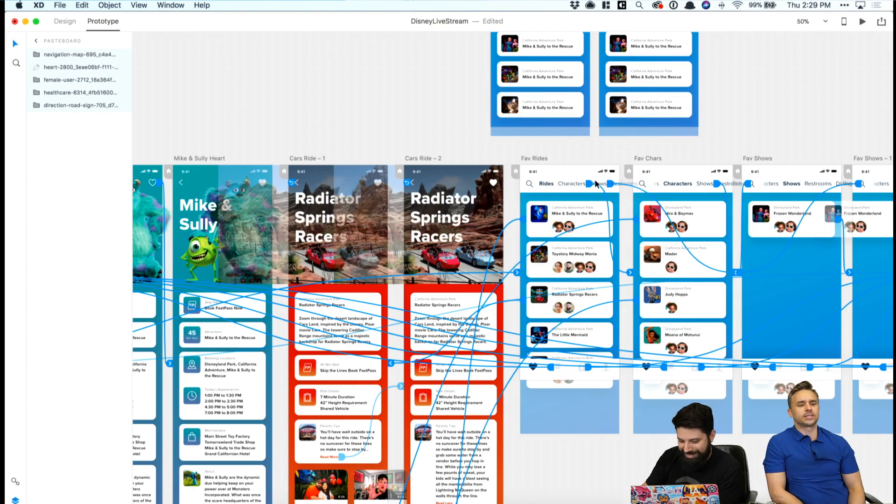
scroll(595, 182, down, 1)
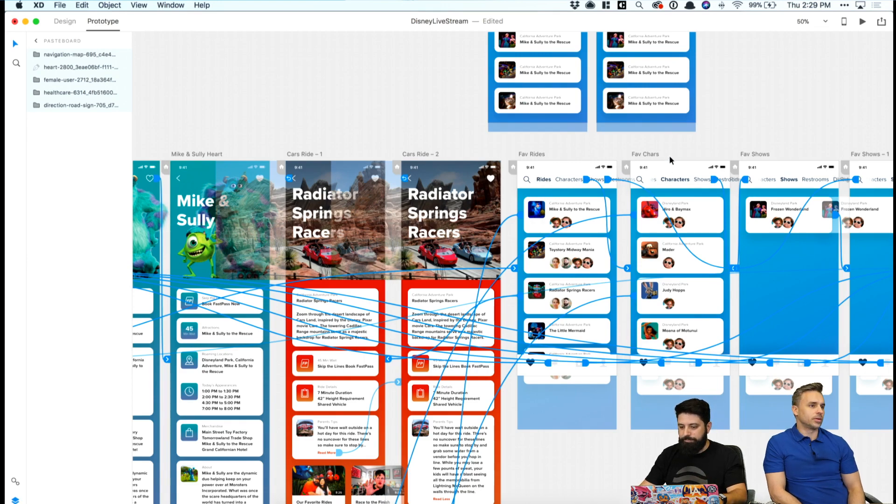
Link the cut-off Rides label on the Fav Chars artboard to Fav Rides with a Dissolve transition, and check the Shows label's link.
click(657, 181)
drag(660, 181, 560, 201)
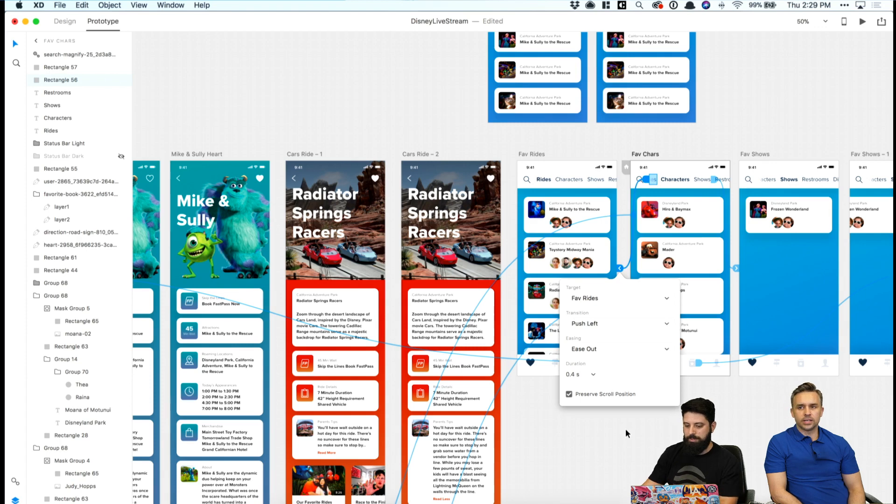
click(630, 323)
click(595, 269)
click(712, 180)
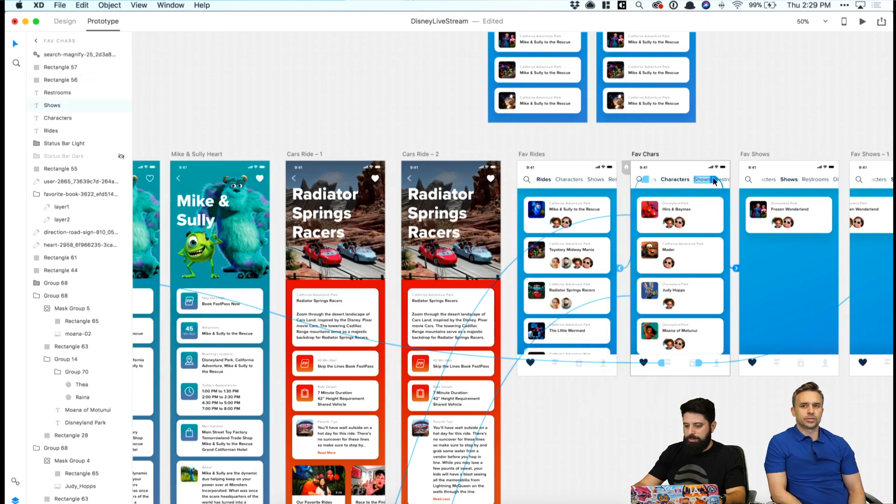
click(713, 180)
click(801, 138)
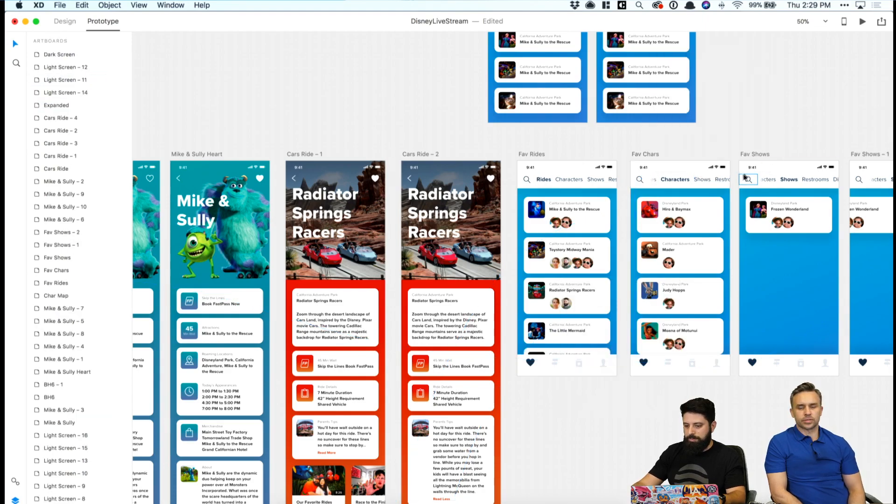
Link the Attractions card on the Mike & Sully Heart artboard to the Cars Ride – 3 artboard with a Dissolve transition.
scroll(738, 176, left, 5)
scroll(657, 266, down, 3)
scroll(656, 265, left, 2)
scroll(657, 265, down, 5)
scroll(656, 265, left, 1)
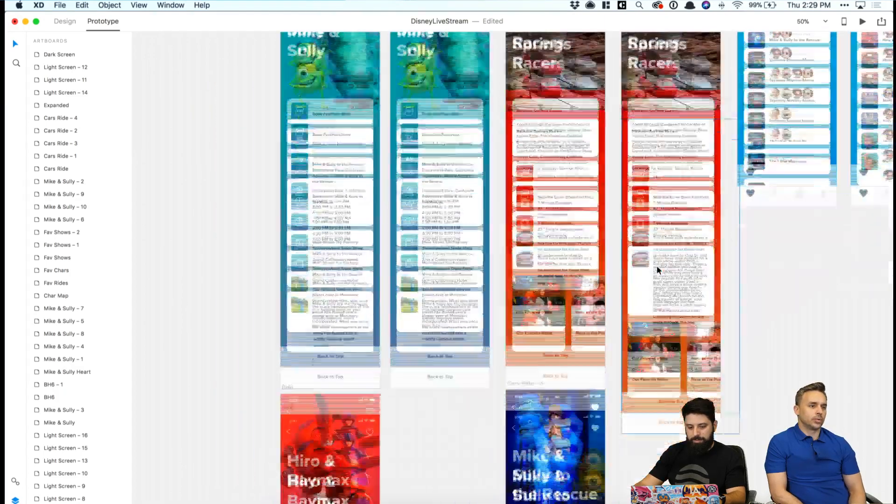
scroll(560, 214, up, 3)
click(454, 166)
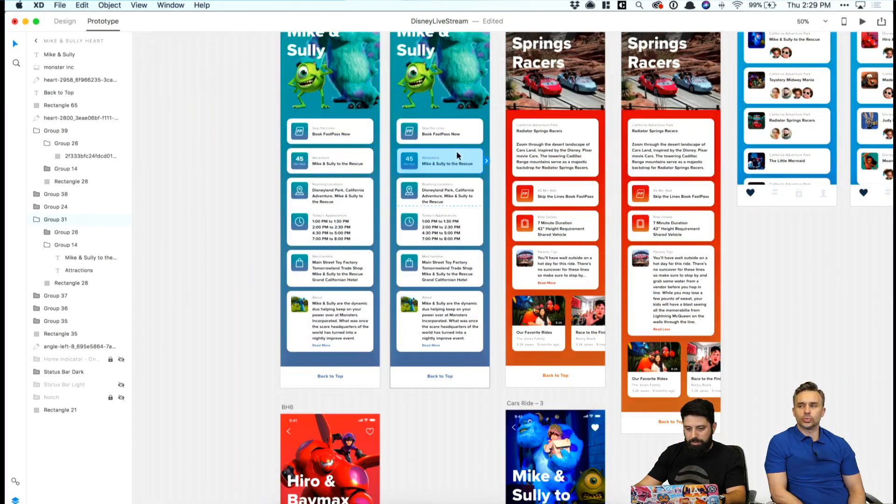
drag(487, 166, 537, 444)
scroll(474, 293, down, 5)
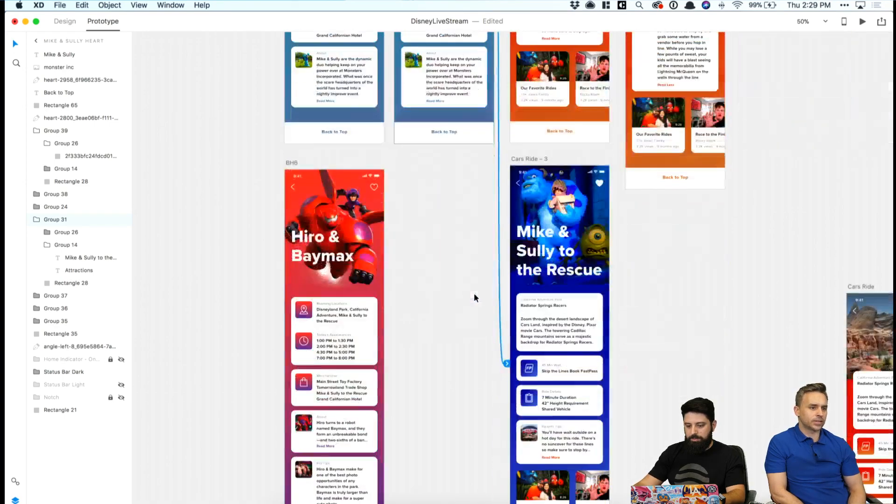
click(510, 367)
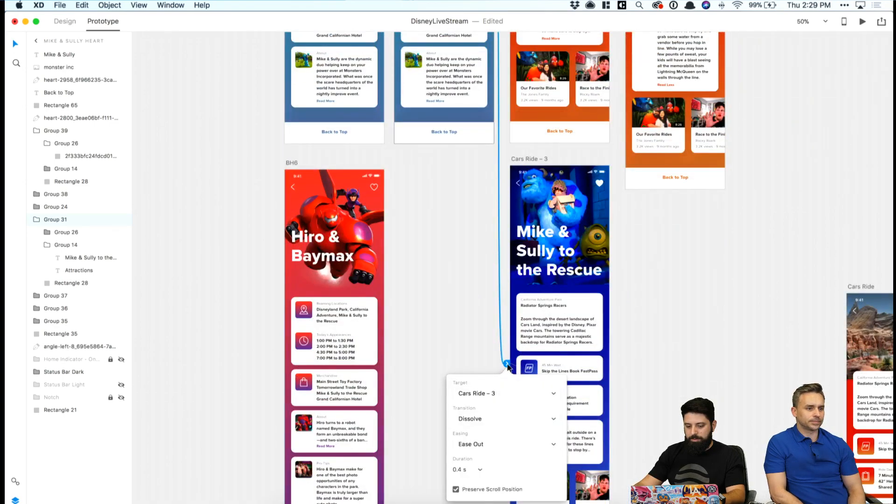
Link the Attractions card on the Mike & Sully artboard to the Cars Ride – 3 artboard.
scroll(467, 326, up, 3)
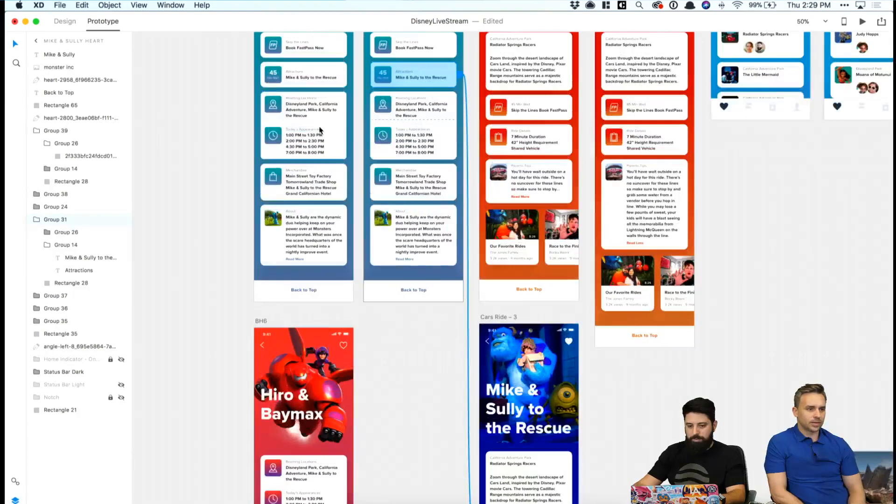
click(325, 82)
drag(353, 78, 446, 380)
scroll(446, 380, down, 5)
scroll(446, 385, down, 2)
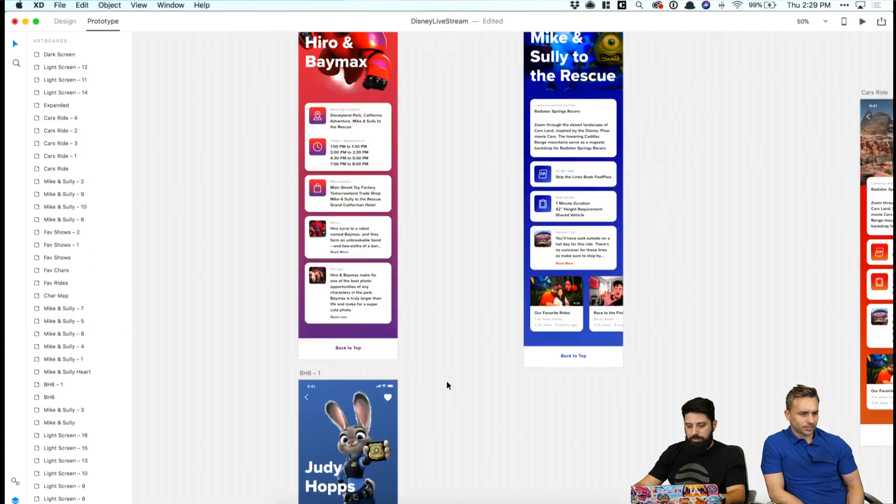
Save the document and select the Light Screen – 17 login artboard at the start of the flow.
scroll(446, 385, up, 4)
scroll(447, 382, down, 5)
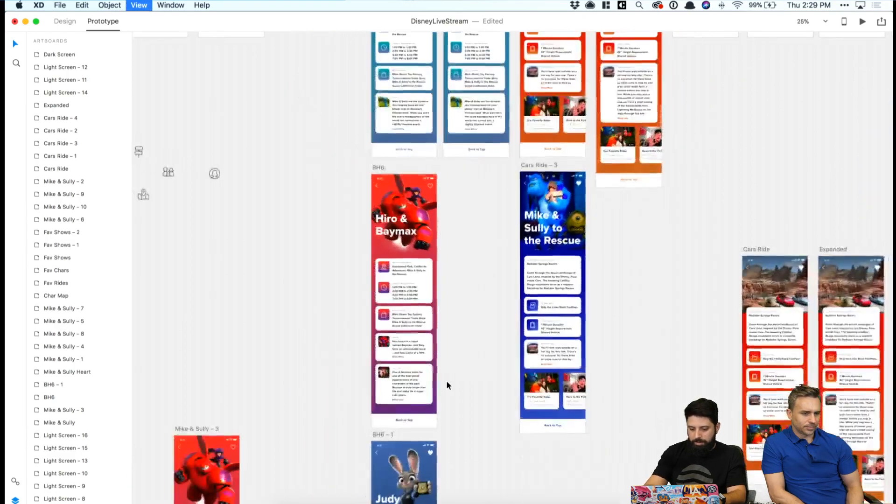
scroll(447, 382, left, 2)
key(super+equal)
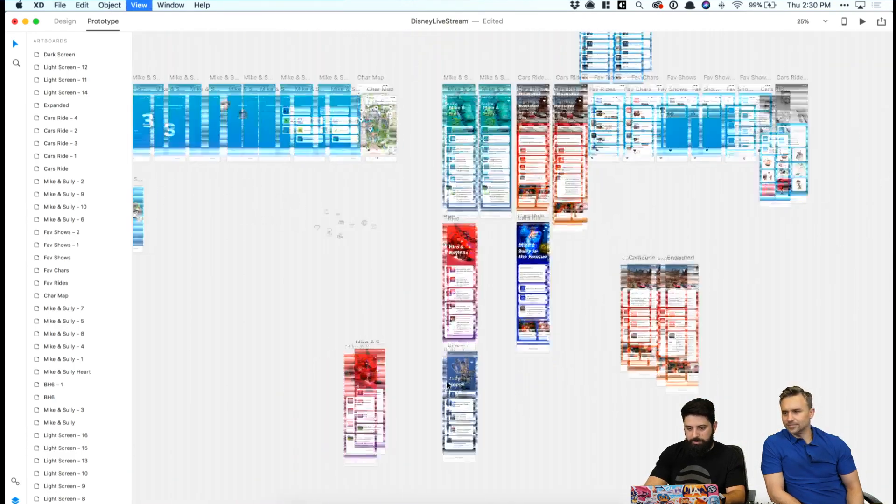
key(super+s)
scroll(452, 382, up, 5)
scroll(452, 386, left, 5)
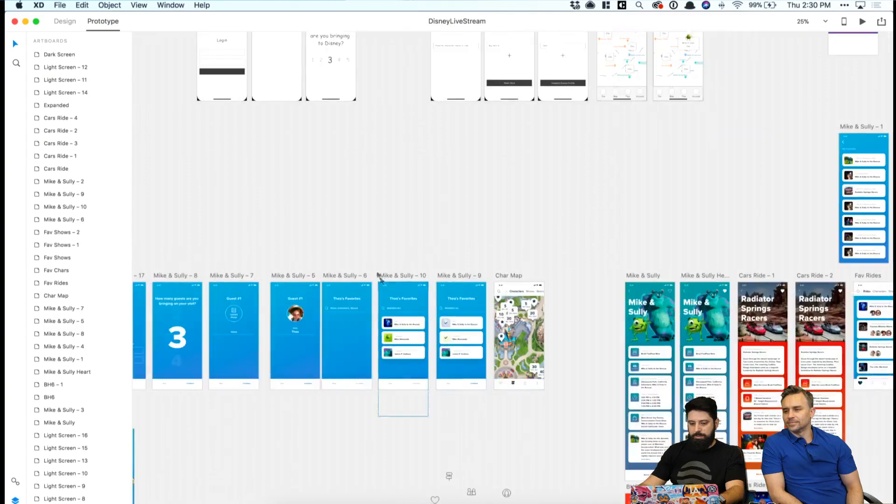
scroll(368, 242, left, 3)
click(283, 278)
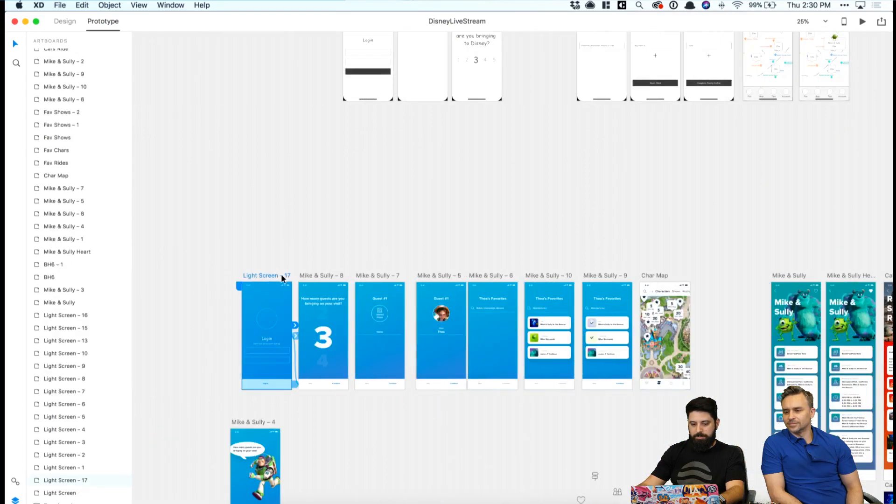
Look over the options for publishing the prototype and its design specs, then close them.
click(881, 23)
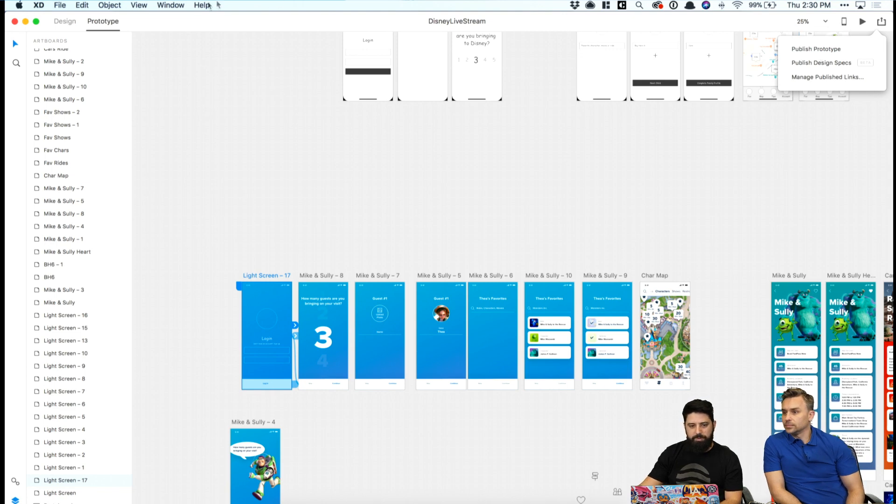
click(140, 5)
click(148, 6)
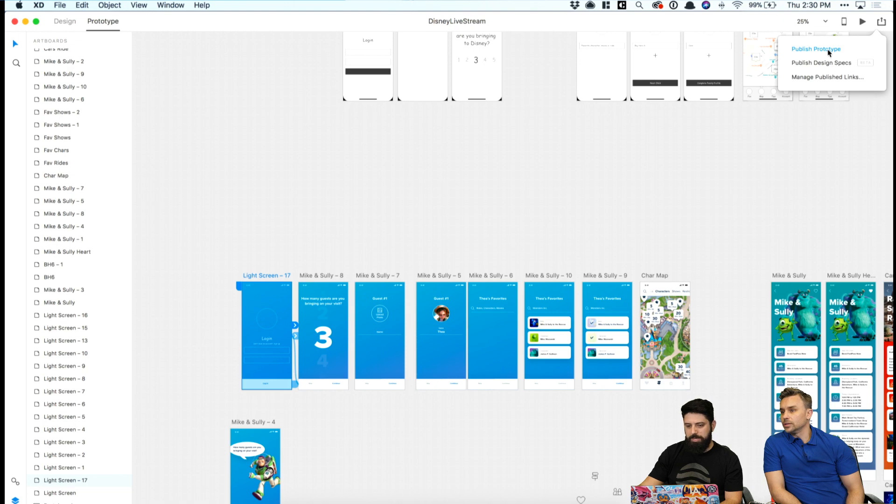
click(493, 213)
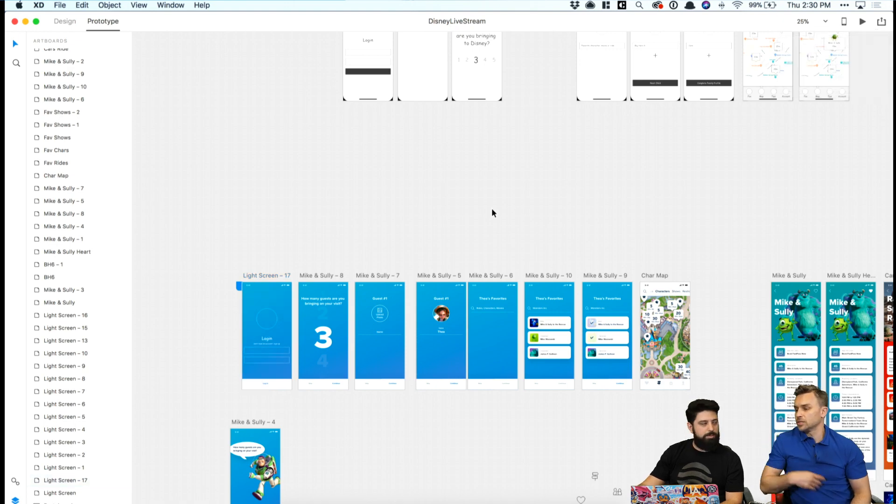
Preview the prototype from the login screen, go through to the guest-count screen and expand the preview to full screen.
click(862, 22)
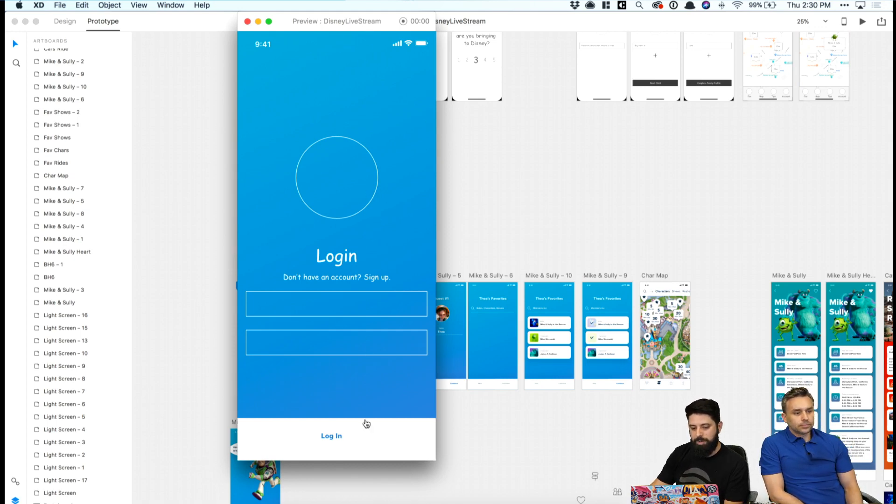
click(379, 436)
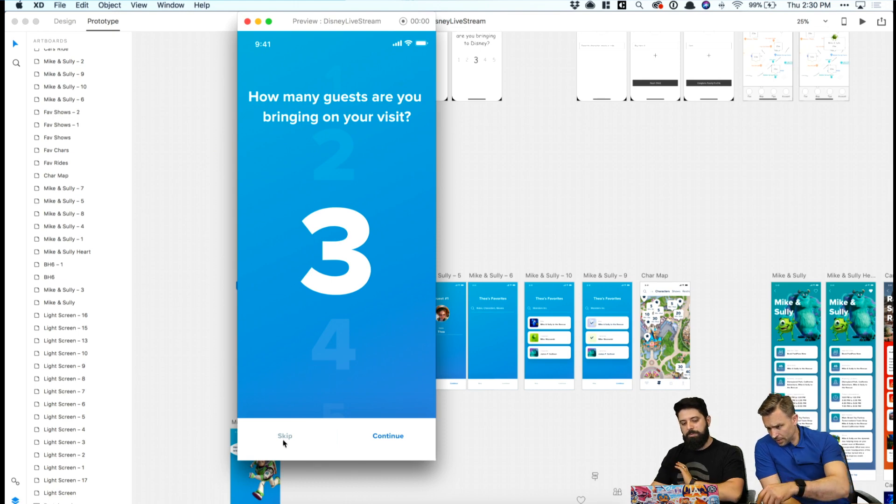
click(269, 21)
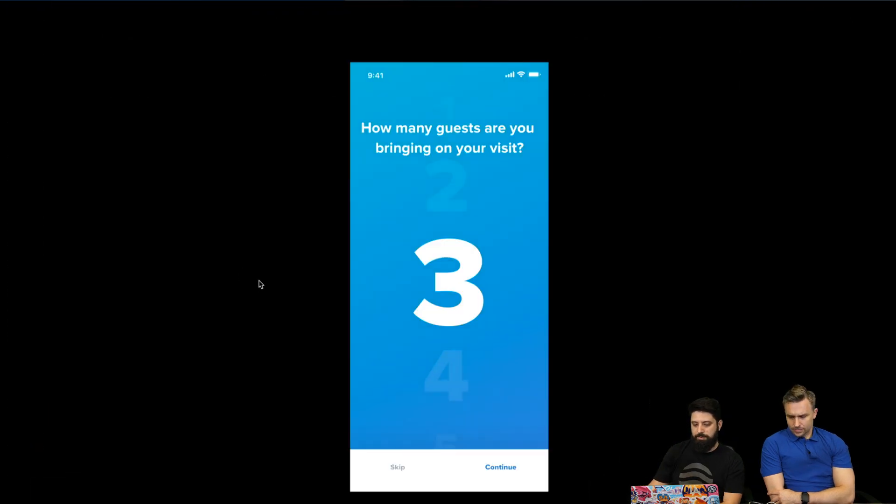
Test the Guest #1 setup in the preview by continuing past the guest count, uploading a photo and proceeding to the favorites.
click(504, 468)
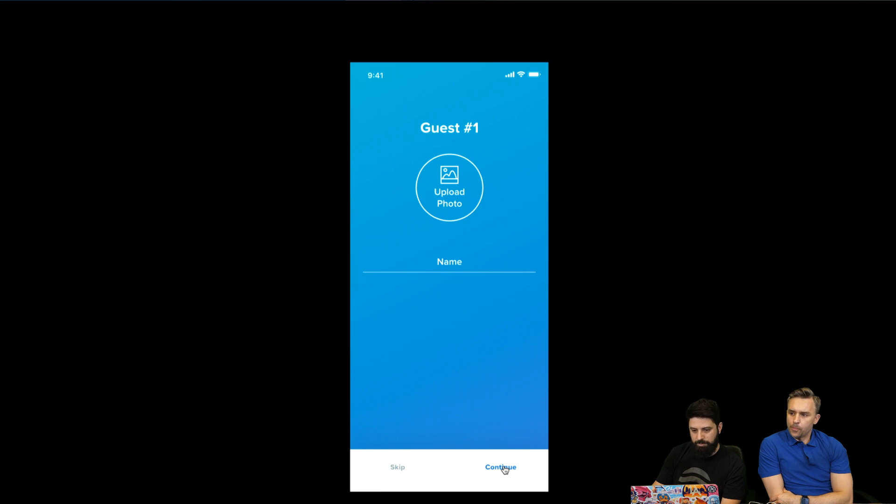
click(447, 192)
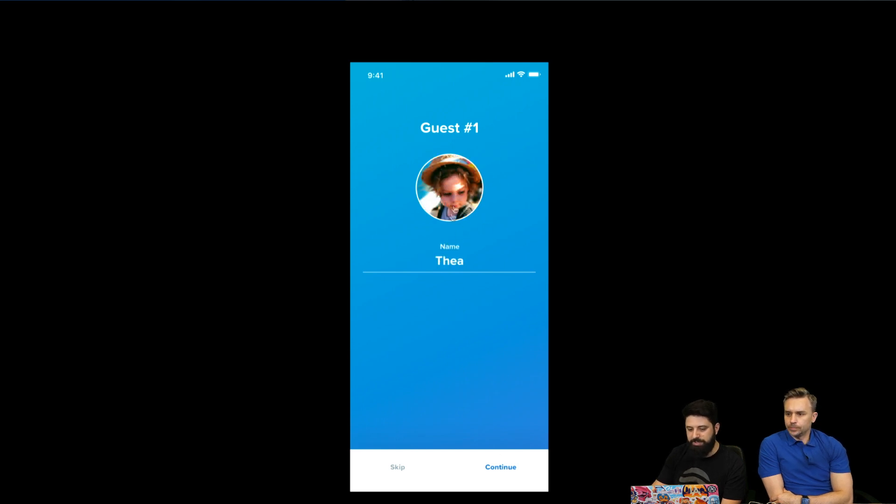
click(511, 468)
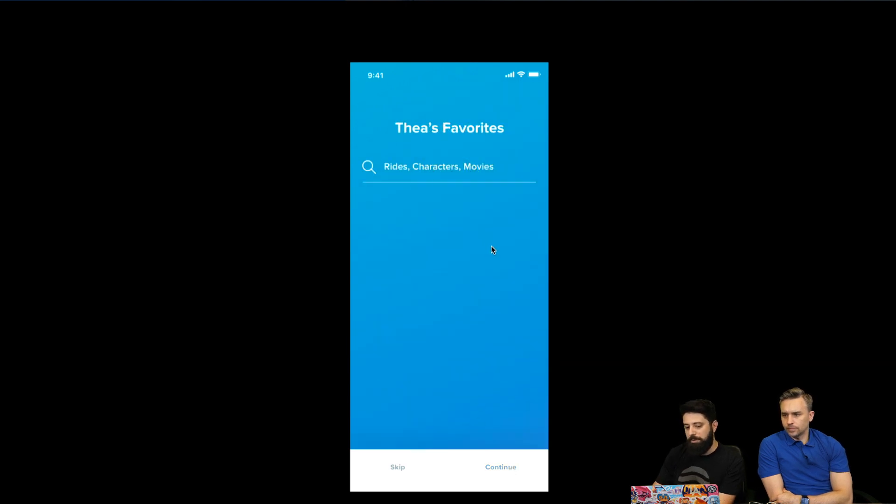
Test the favorites search in the preview, choosing Mike & Sully to the Rescue and Mike Wazowski and continuing to the characters map.
click(472, 171)
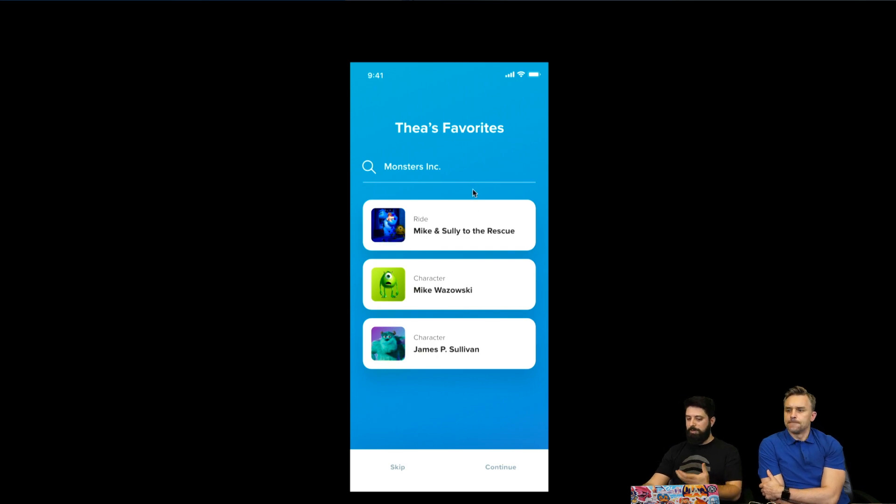
click(392, 229)
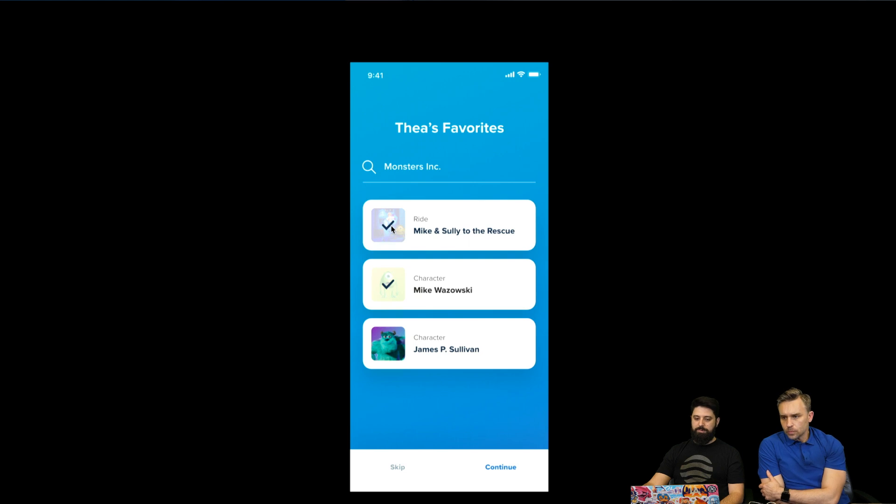
click(389, 291)
click(501, 467)
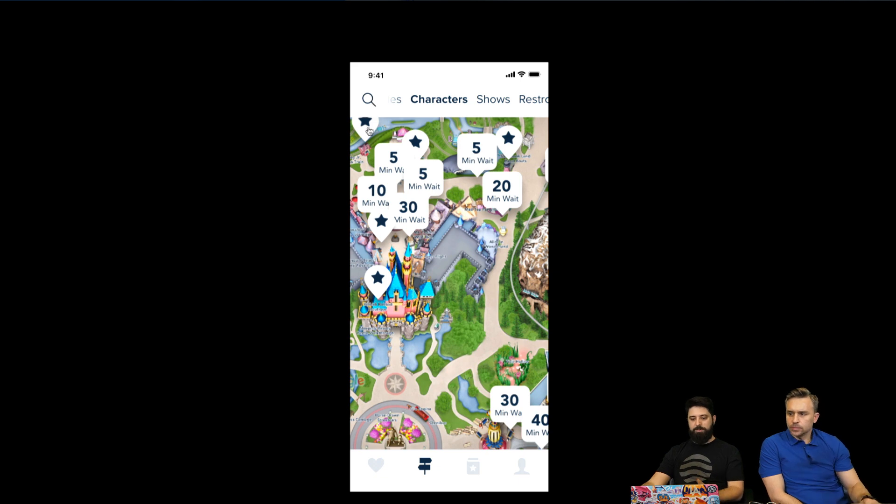
Open the Mike & Sully page from the 20-minute wait marker on the map and look through its cards to the end.
click(505, 195)
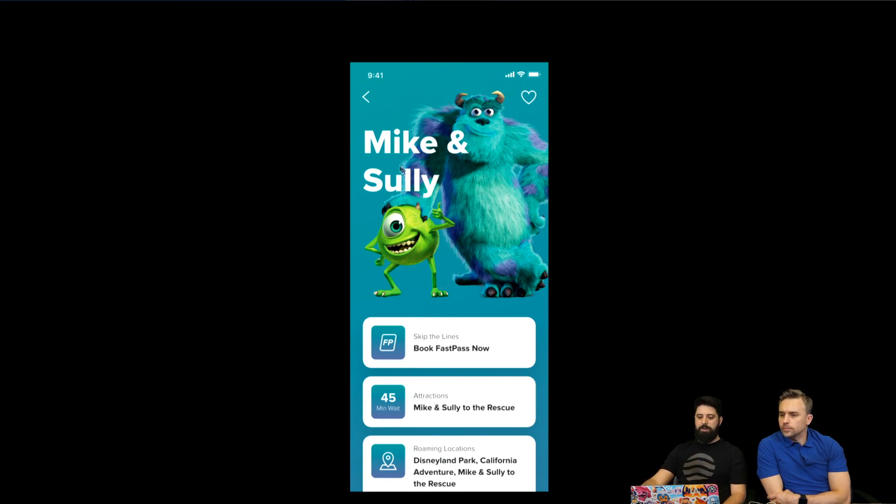
scroll(424, 167, down, 2)
scroll(424, 166, down, 2)
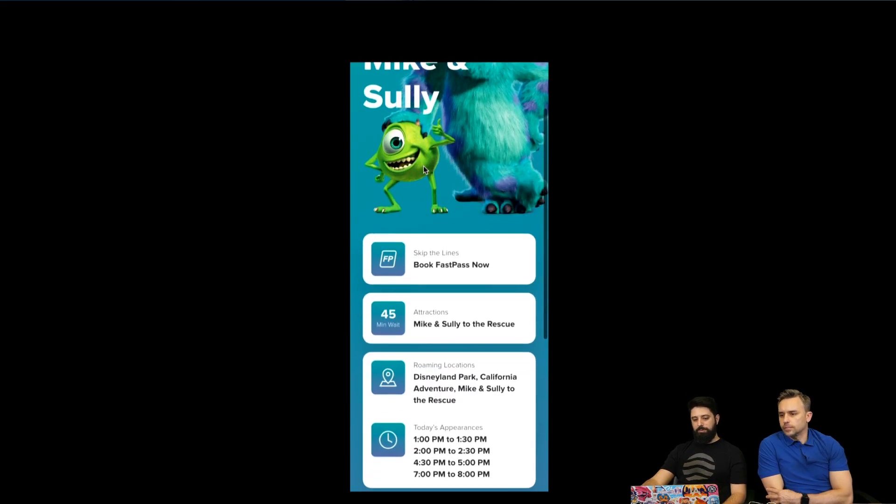
scroll(424, 166, up, 2)
scroll(423, 167, down, 1)
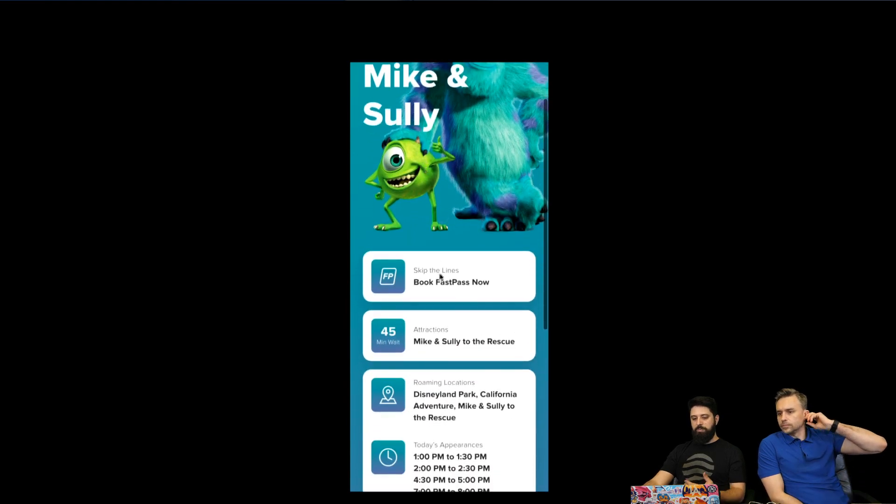
scroll(442, 273, down, 1)
scroll(443, 275, down, 2)
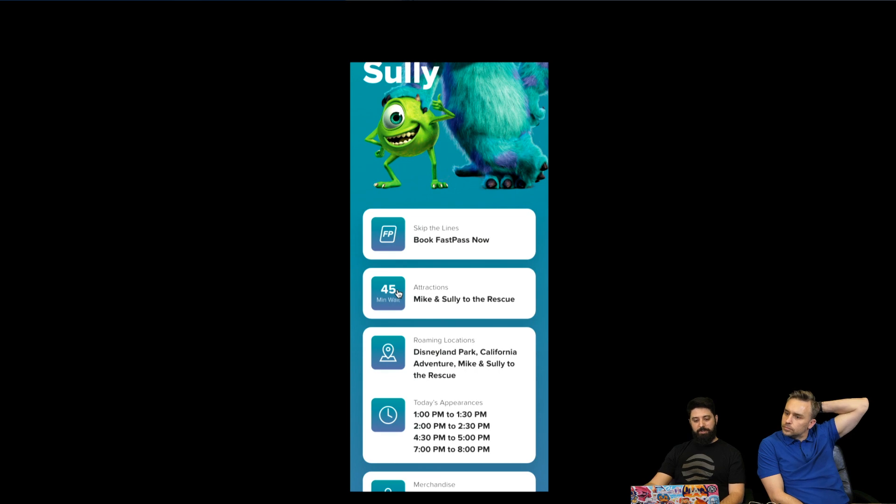
scroll(398, 294, down, 2)
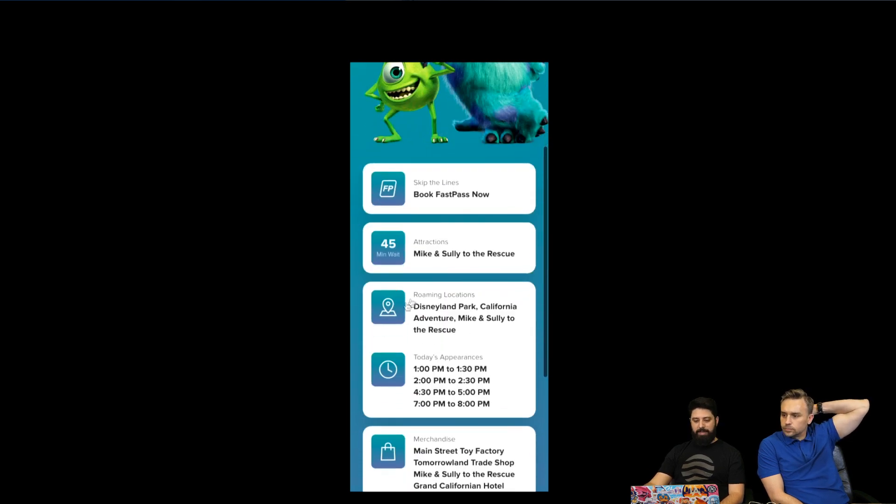
scroll(458, 319, down, 2)
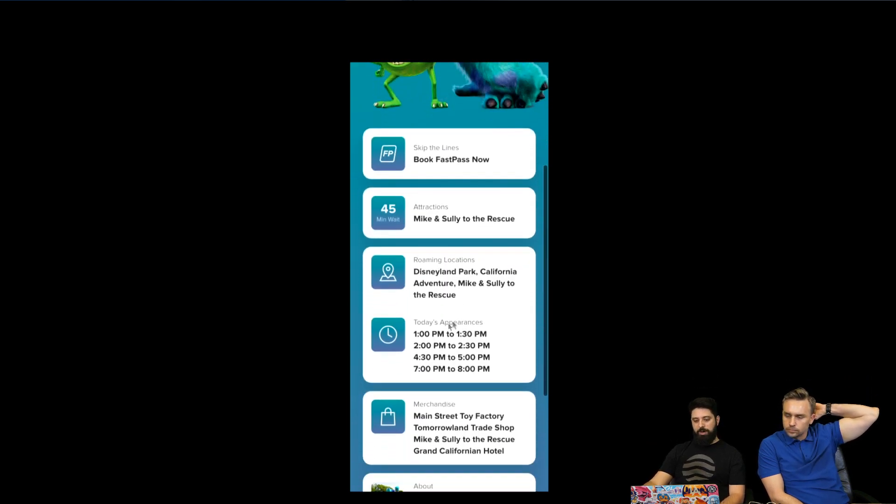
scroll(451, 358, down, 5)
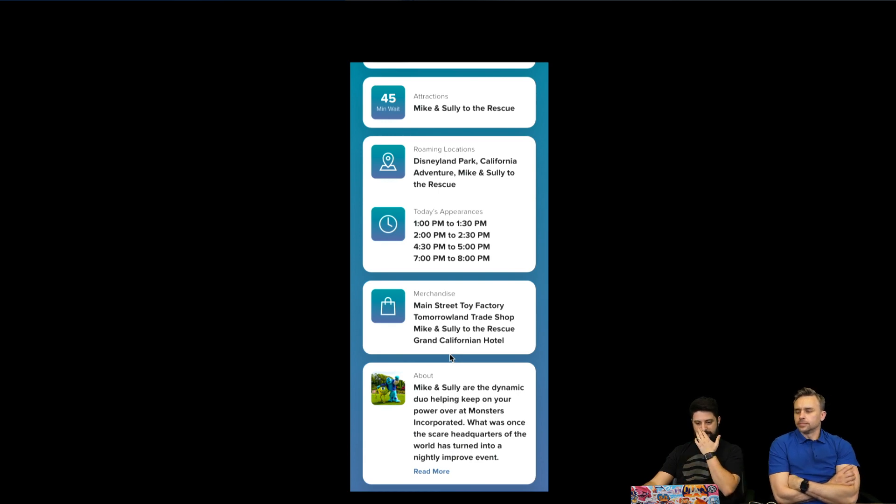
scroll(449, 354, down, 3)
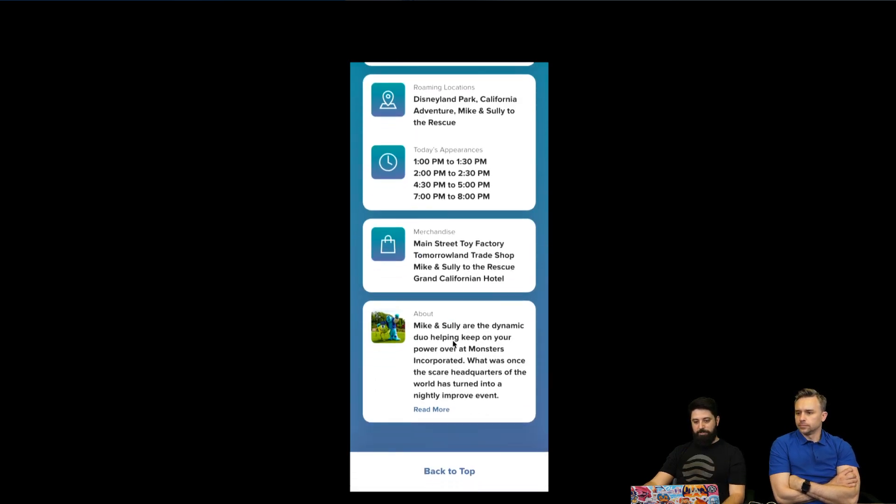
Test marking Mike & Sully as a favorite in the preview and return to the characters map.
scroll(456, 334, up, 15)
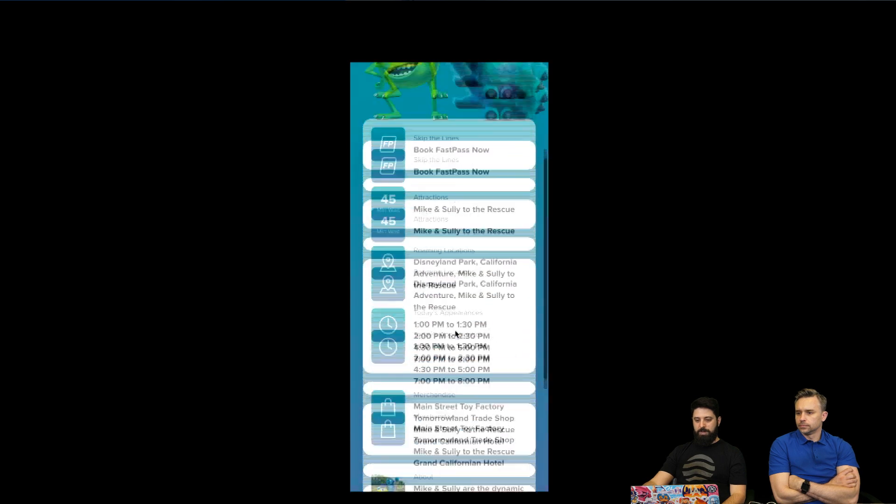
click(529, 98)
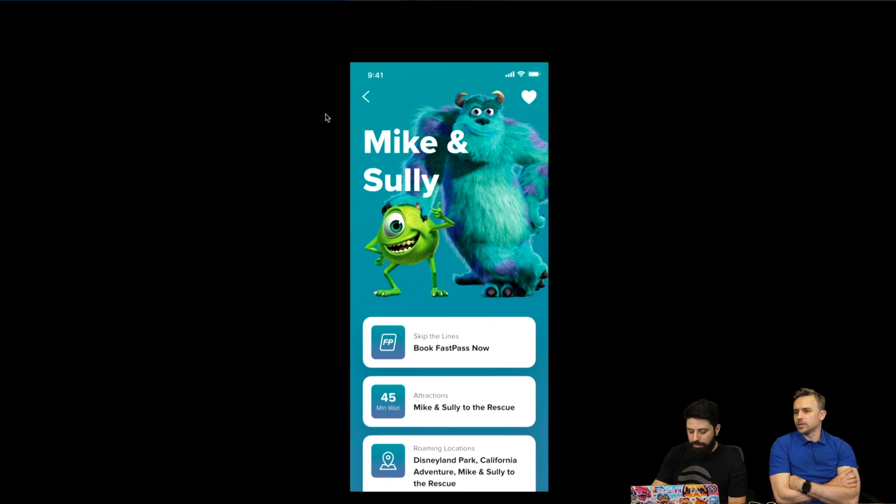
click(366, 97)
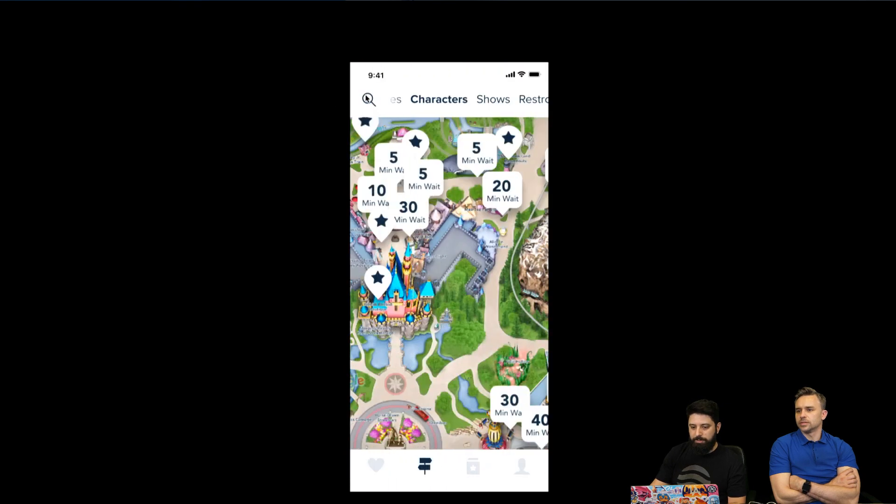
Open the favorite rides from the map, look through the Mike & Sully to the Rescue page and go back to the list.
click(376, 467)
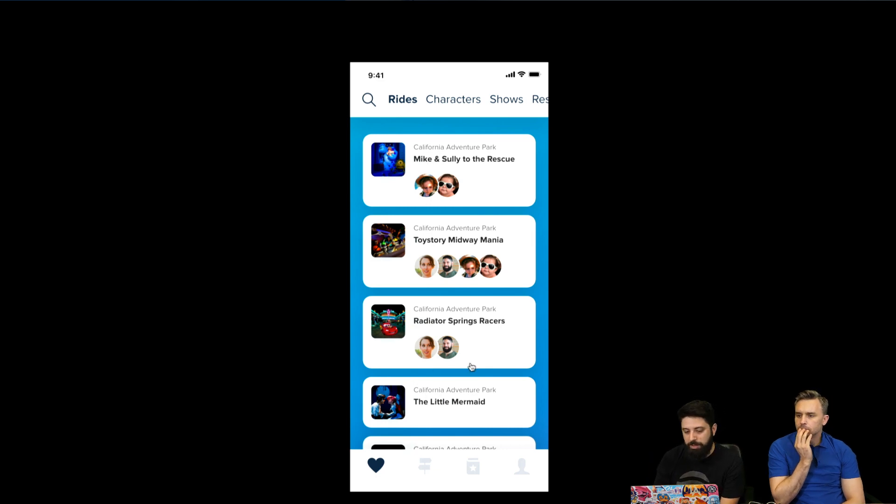
click(390, 165)
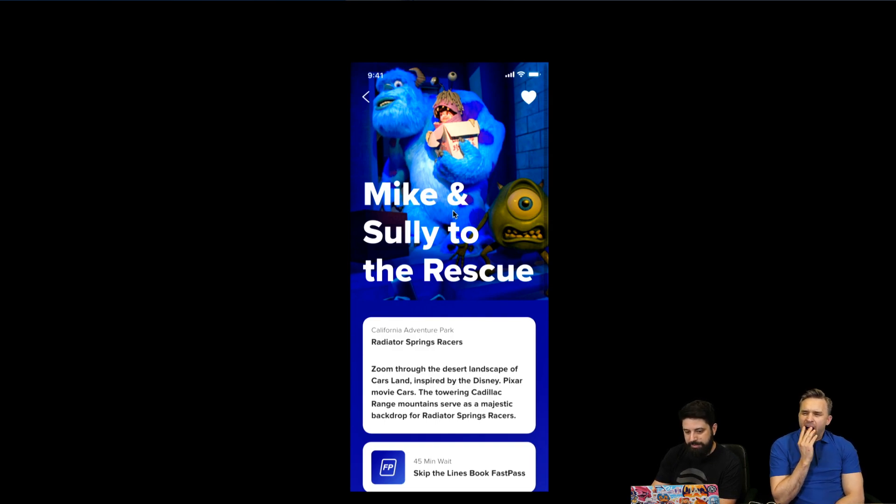
scroll(454, 214, down, 3)
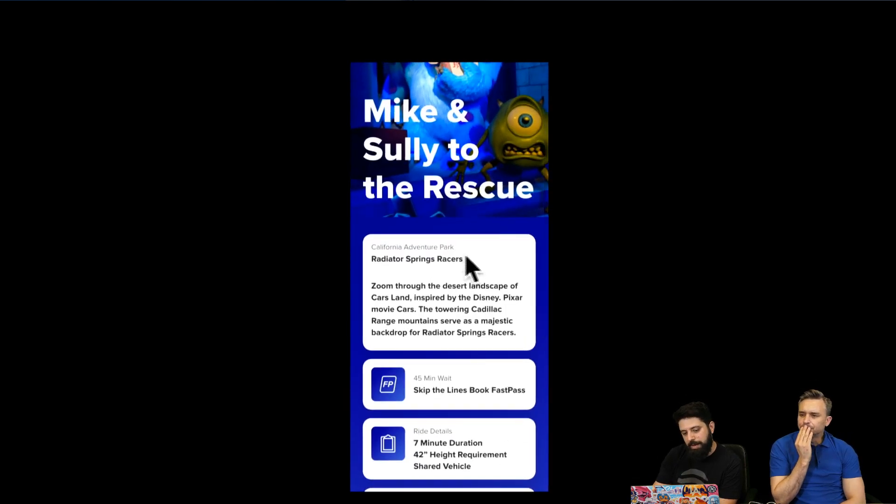
scroll(442, 255, down, 5)
scroll(444, 257, down, 5)
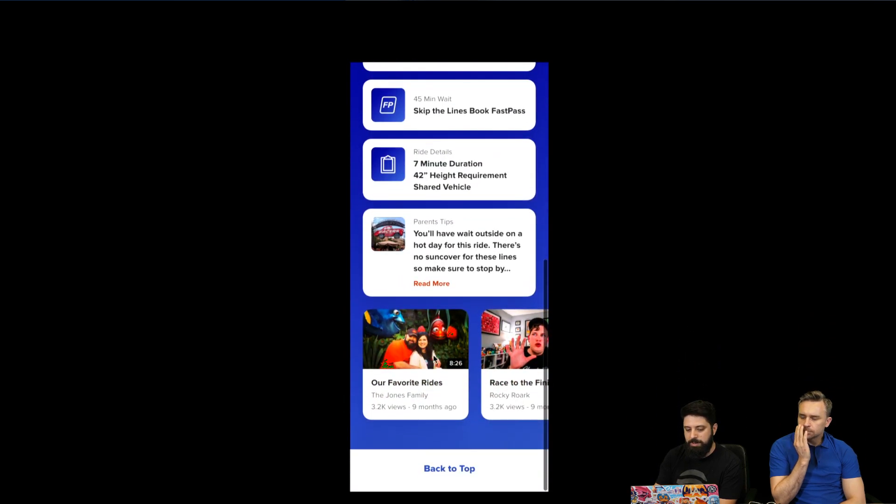
scroll(457, 315, up, 15)
click(367, 102)
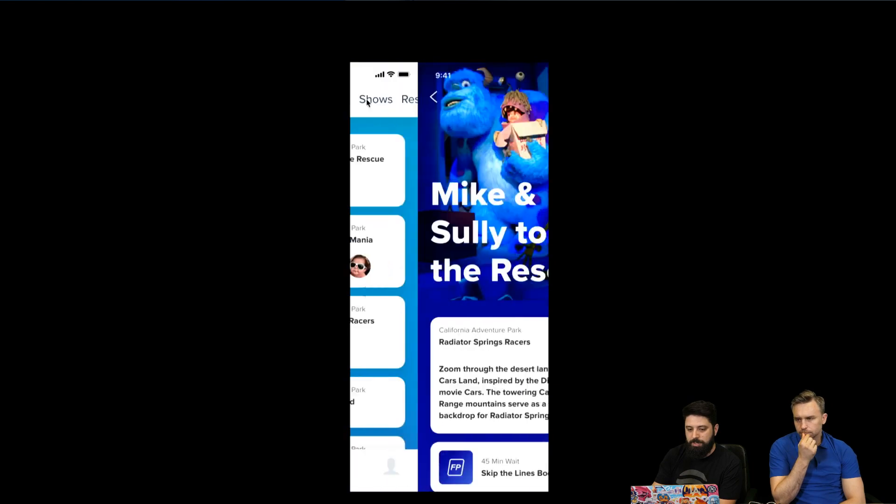
Open Radiator Springs Racers from the favorite rides, look through its page and return to the list.
click(383, 331)
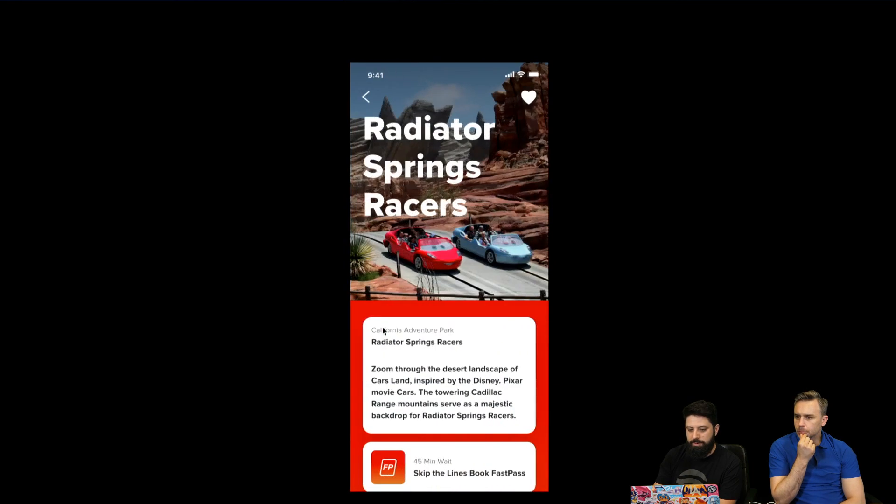
scroll(405, 304, down, 5)
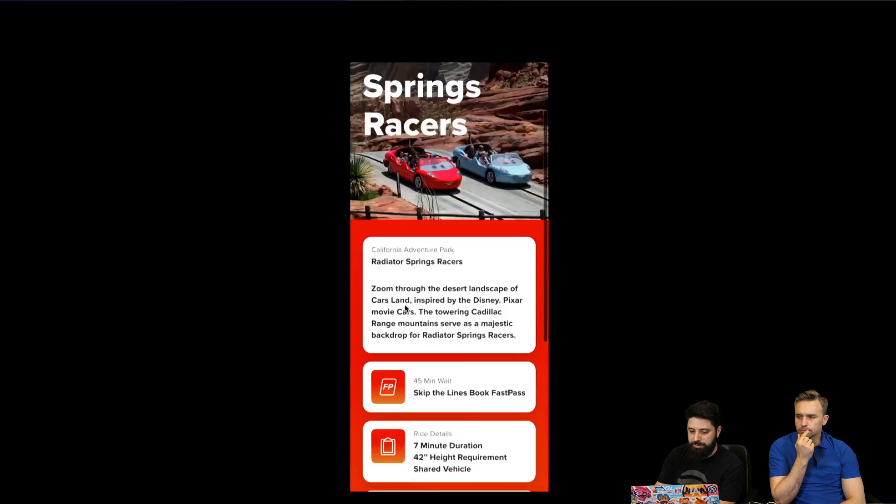
scroll(405, 304, down, 4)
scroll(405, 304, up, 10)
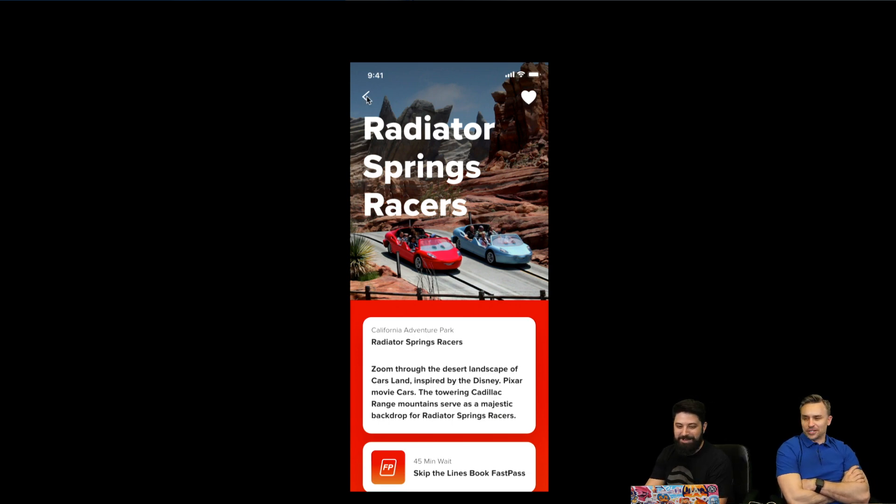
click(367, 98)
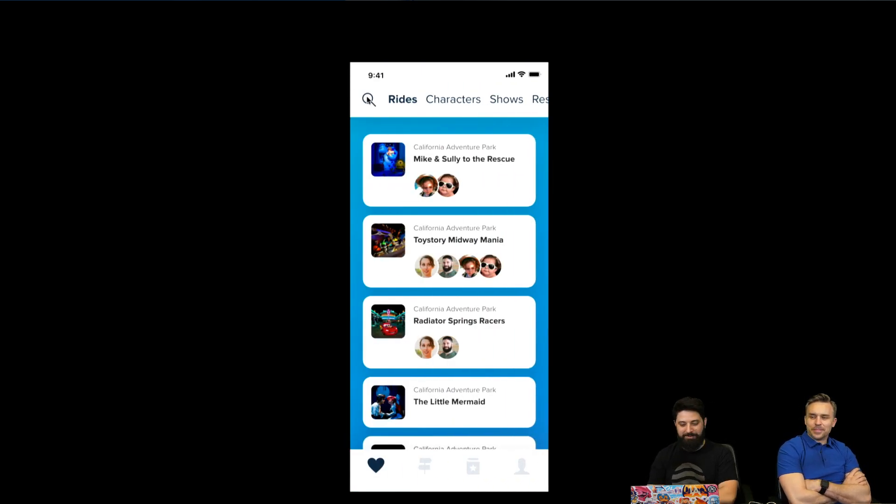
Switch to the favorite characters, open Hiro & Baymax and review the page, trying the Read More link in the About card.
click(447, 102)
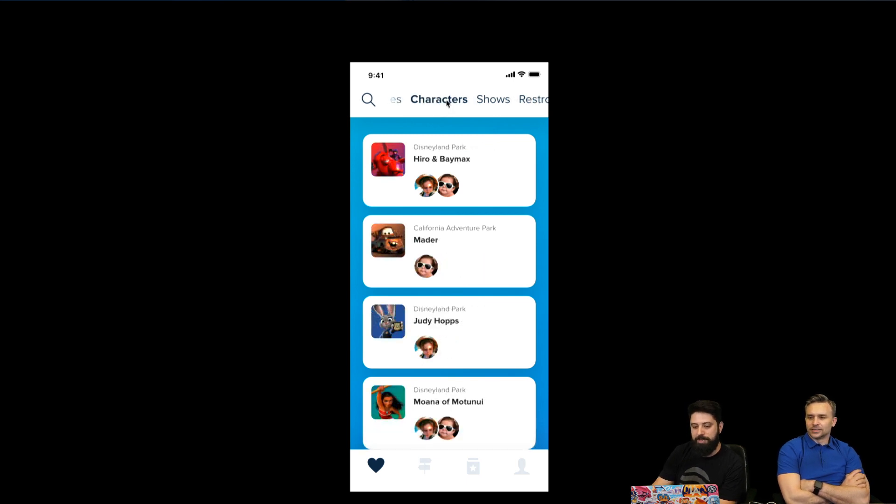
click(398, 163)
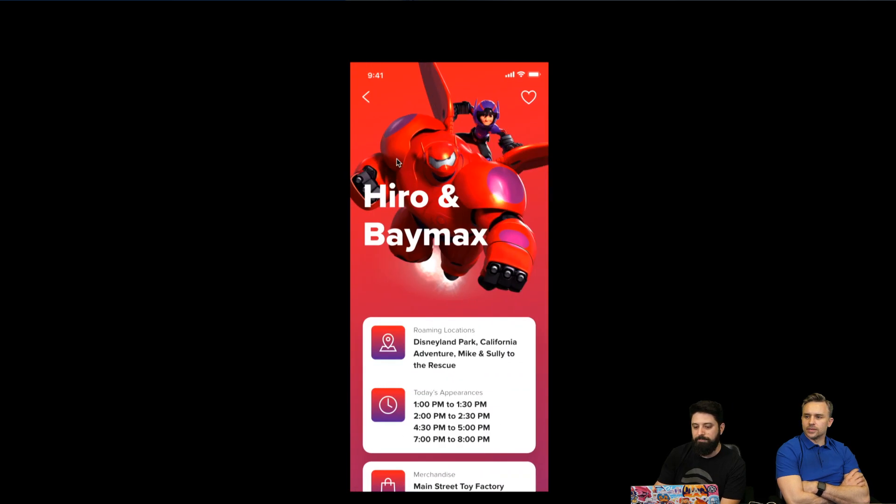
scroll(457, 199, down, 3)
scroll(457, 199, down, 5)
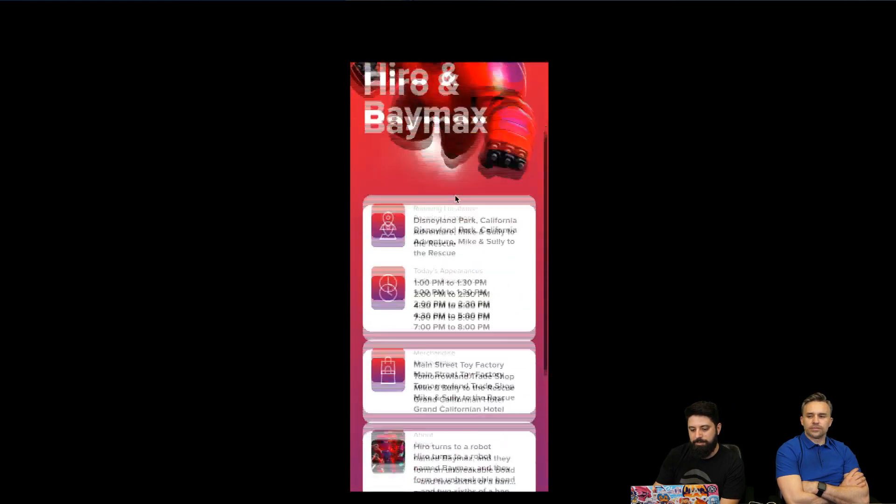
scroll(456, 198, down, 2)
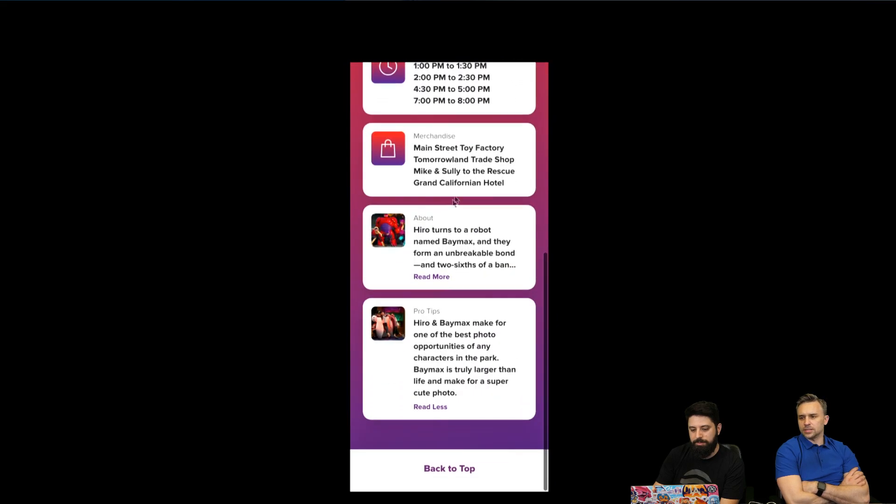
click(426, 279)
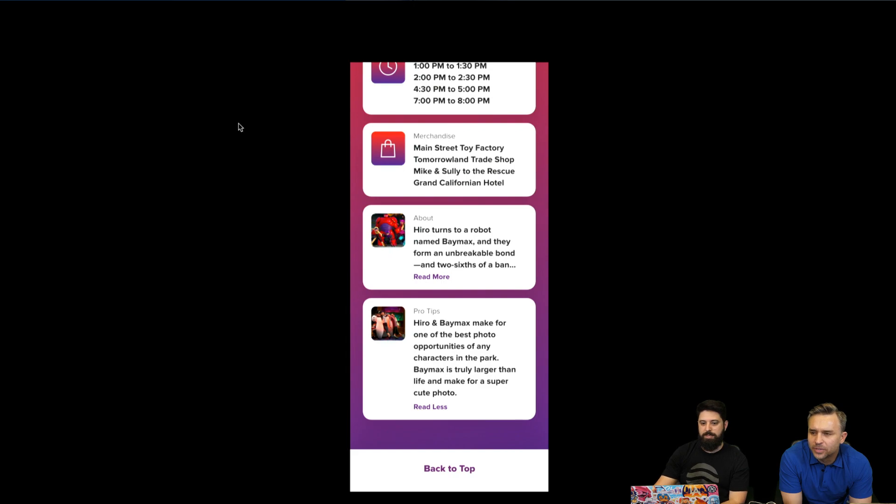
scroll(417, 159, up, 1)
scroll(417, 158, up, 10)
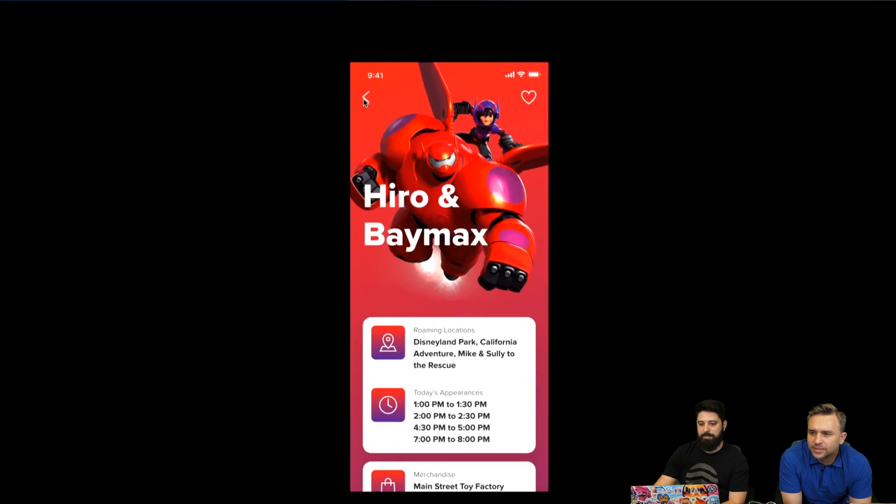
Return to the favorite characters, open Judy Hopps, look through the page and go back to the list.
click(364, 99)
click(396, 326)
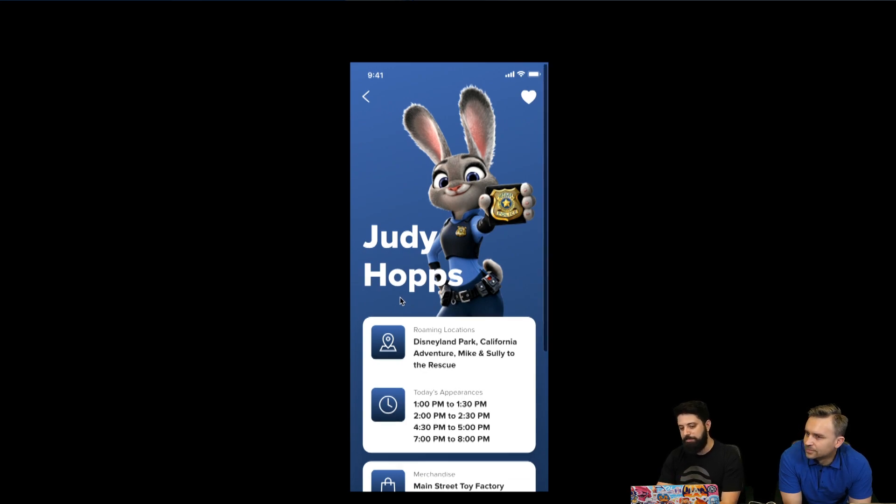
scroll(400, 300, down, 5)
scroll(399, 301, down, 1)
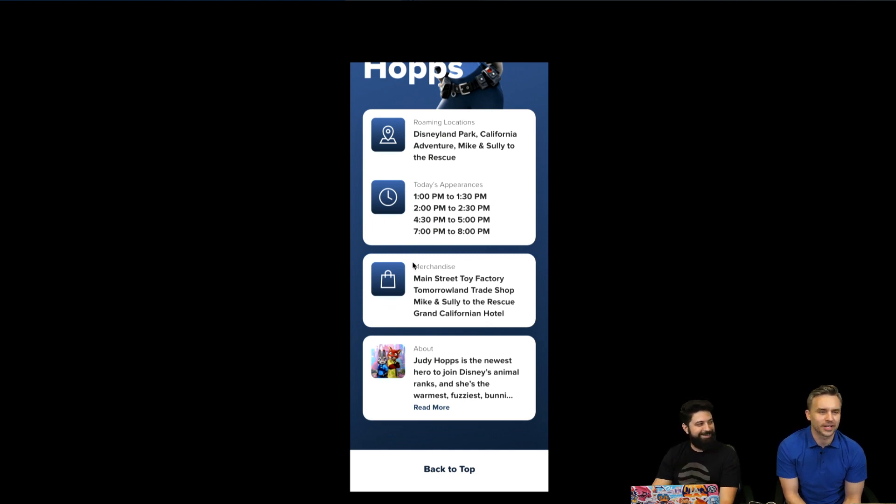
scroll(413, 266, up, 5)
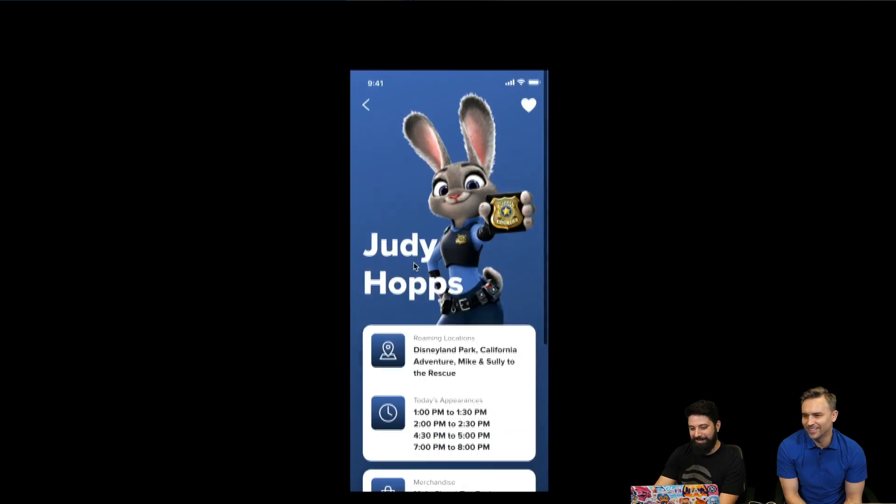
click(369, 104)
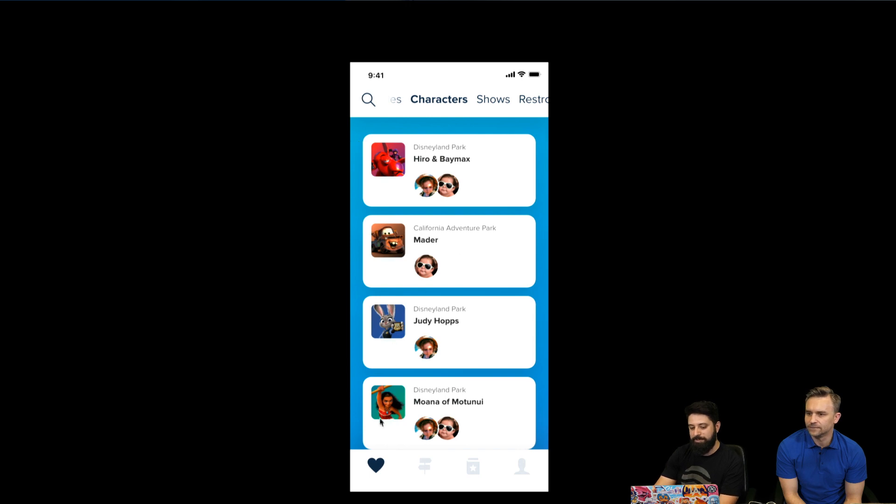
Try the Moana of Motunui card, switch to the favorite shows and reveal the Remove option for Frozen Wonderland.
click(391, 399)
click(366, 97)
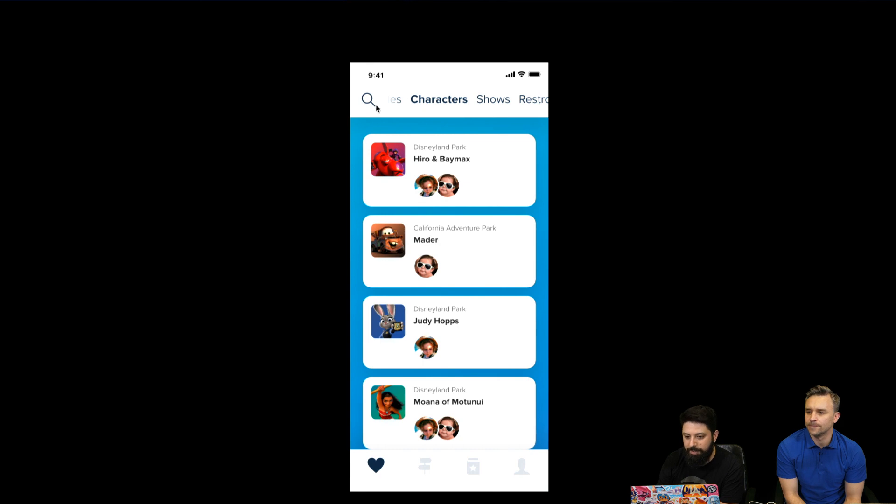
click(486, 103)
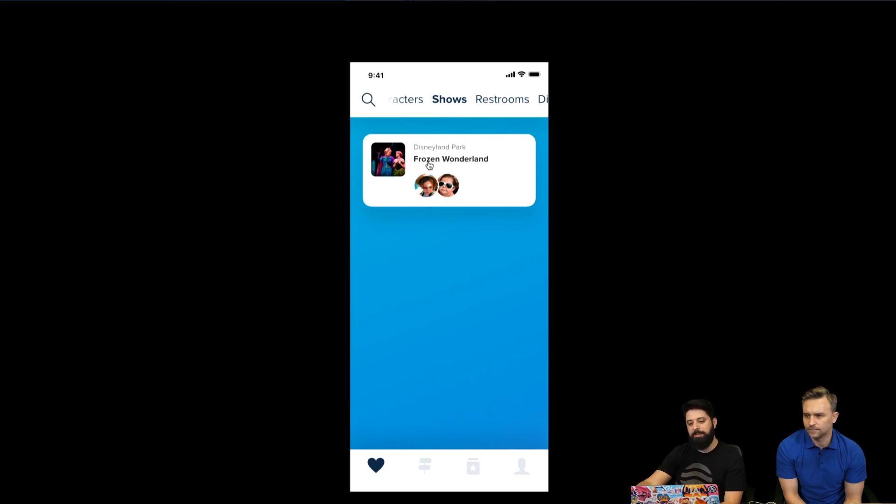
click(404, 163)
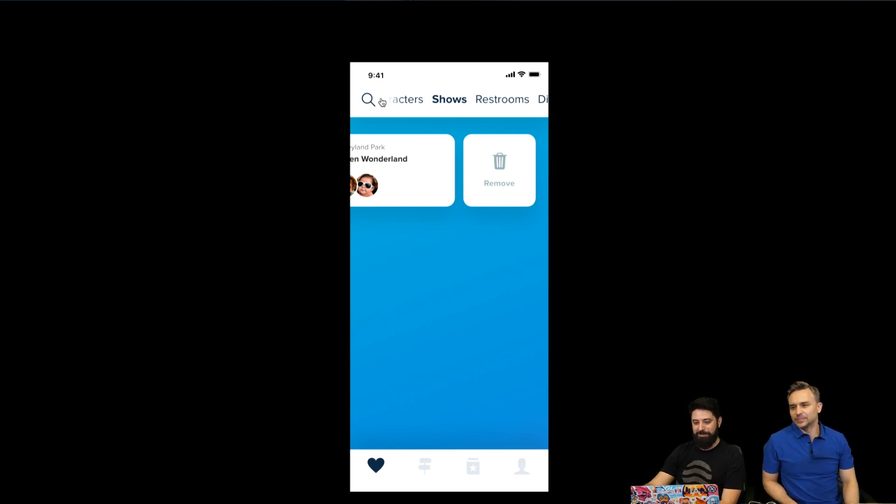
Open the tips screen, look through the artist page behind the Disney Artists Gallery card and return to the tips.
click(475, 468)
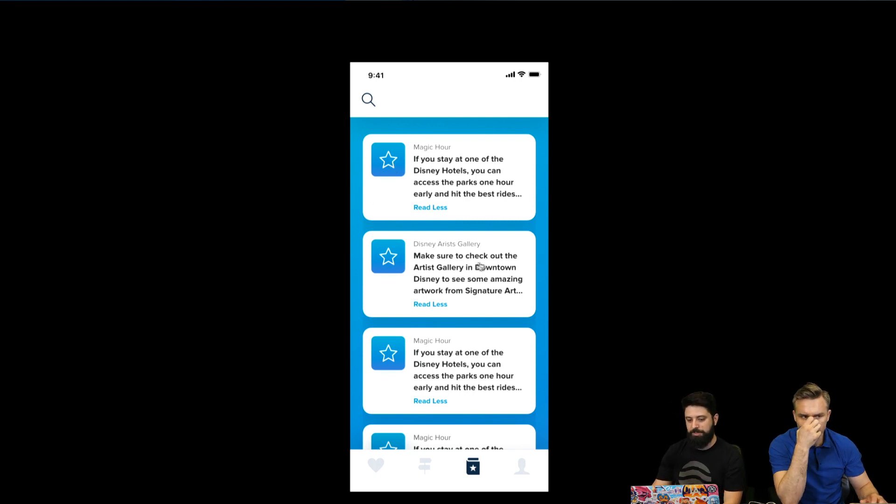
click(444, 270)
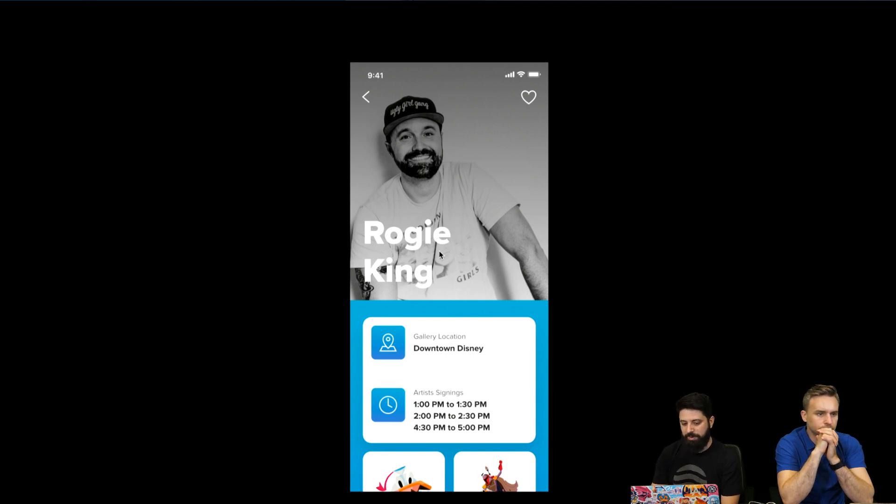
scroll(440, 254, down, 2)
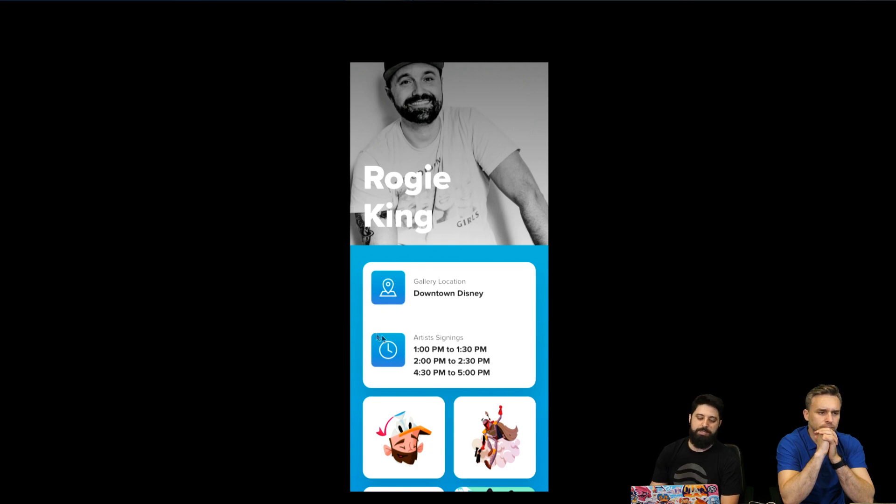
scroll(414, 332, down, 3)
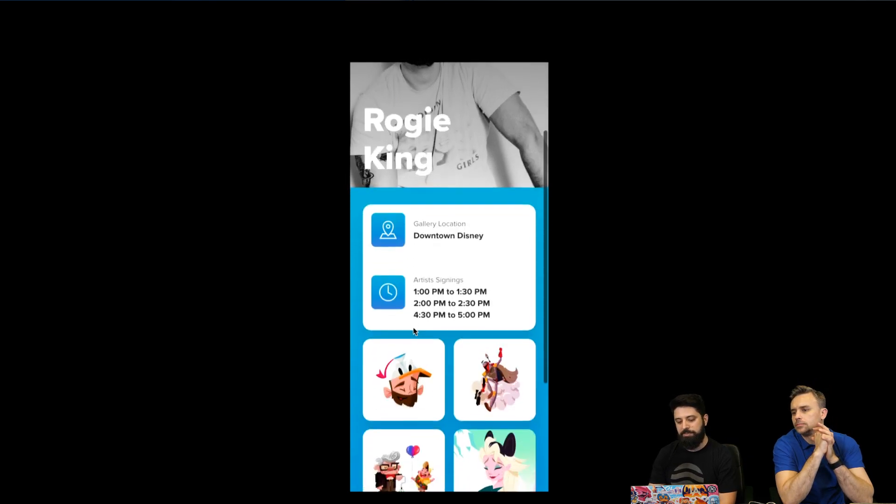
scroll(414, 332, down, 2)
scroll(414, 331, down, 2)
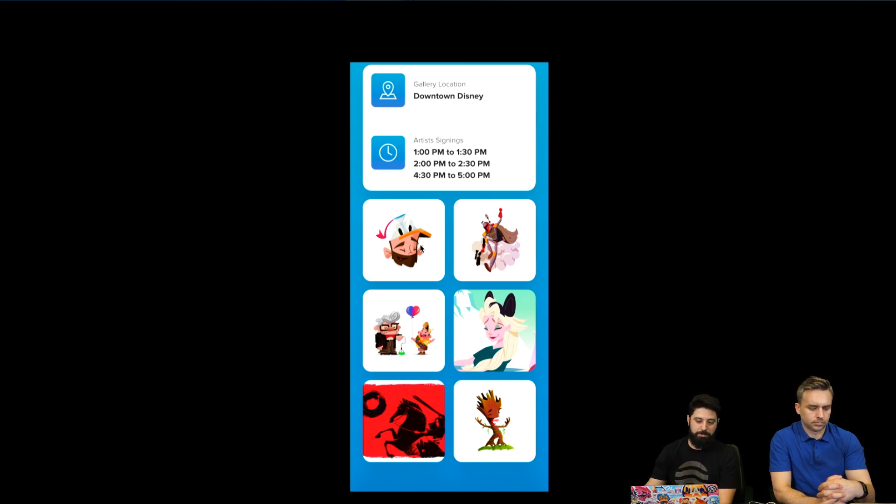
scroll(423, 248, down, 2)
scroll(425, 249, up, 10)
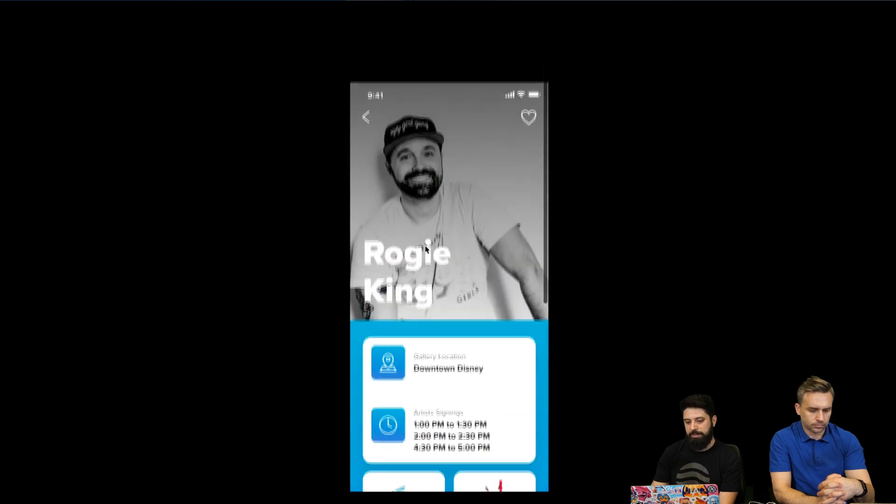
click(365, 98)
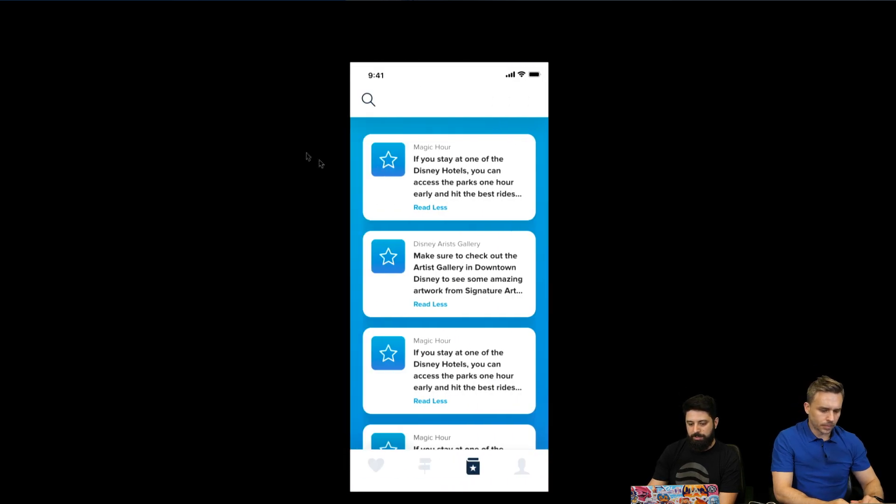
Exit and close the preview and examine the DisneyLiveStream artboards around the character, ride and favorites screens.
key(Escape)
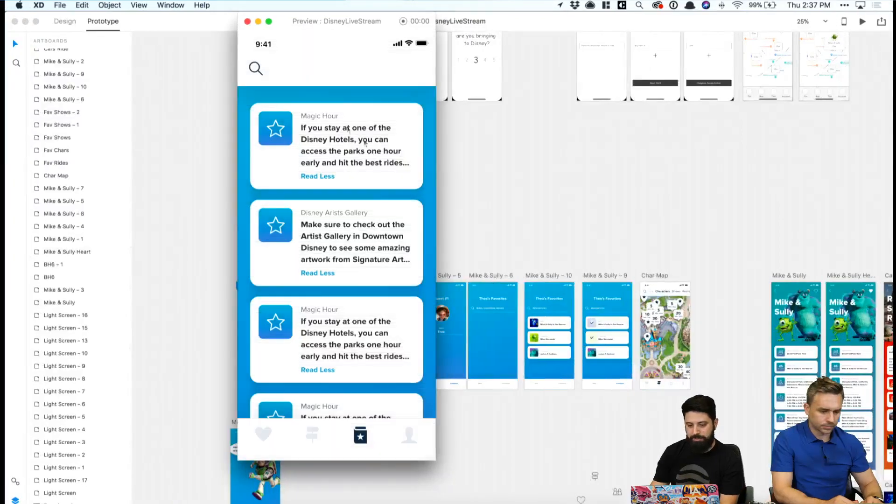
click(247, 21)
scroll(368, 184, down, 10)
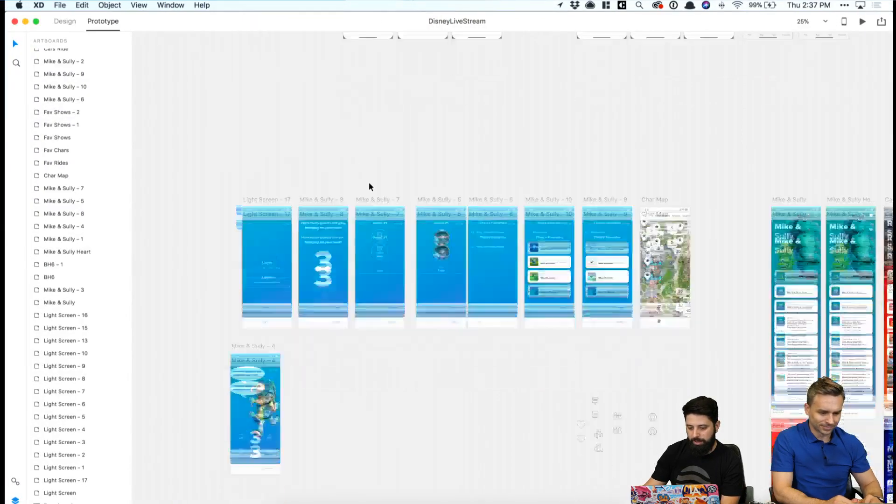
scroll(369, 186, right, 5)
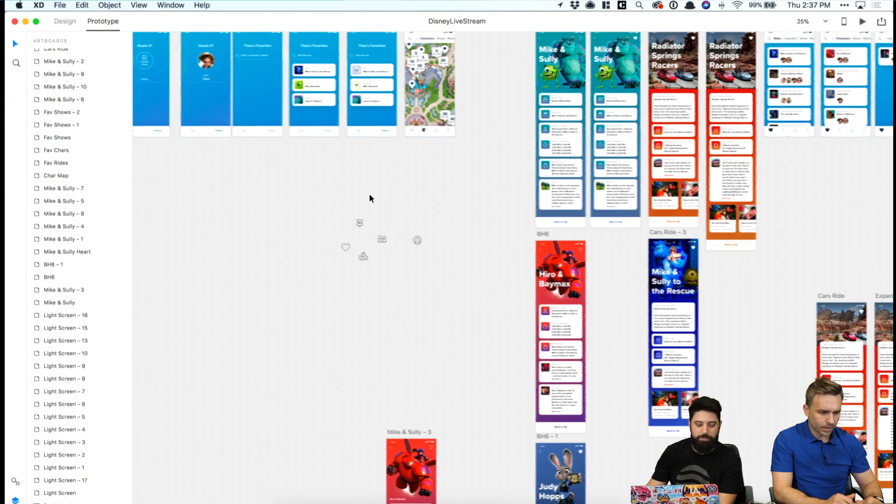
scroll(370, 199, down, 5)
scroll(369, 199, right, 7)
scroll(369, 198, up, 9)
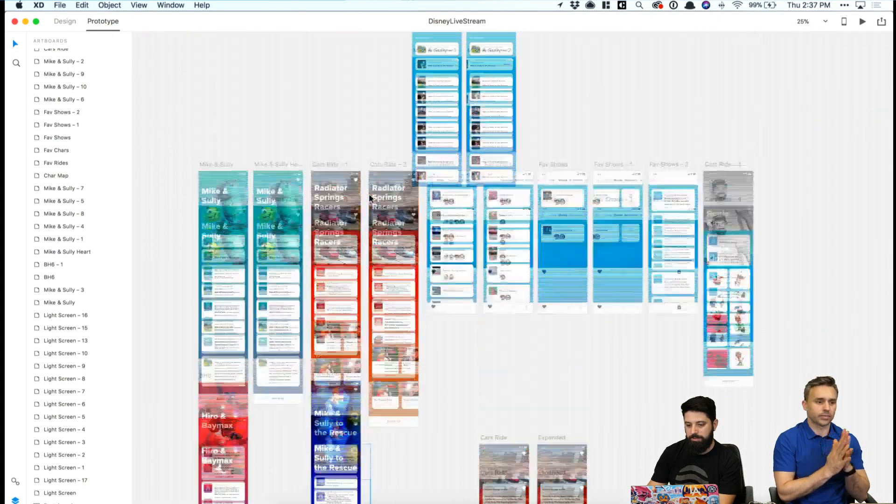
scroll(368, 198, up, 2)
scroll(369, 198, down, 4)
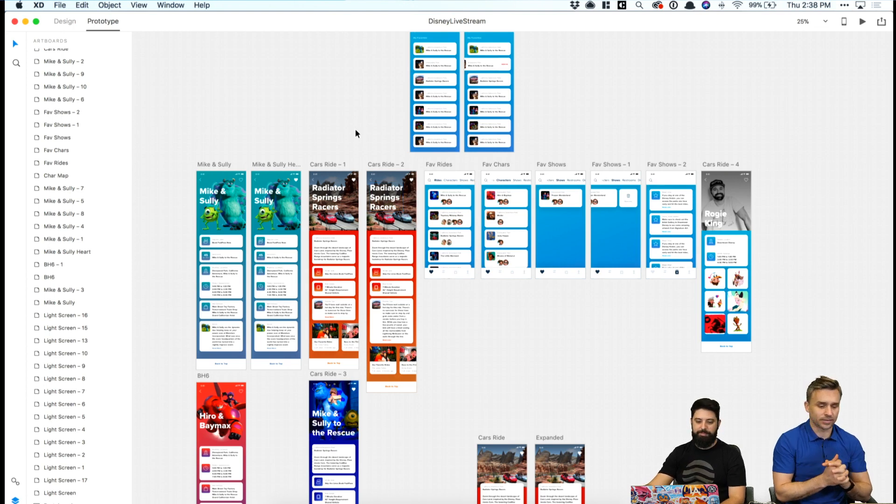
scroll(355, 134, left, 2)
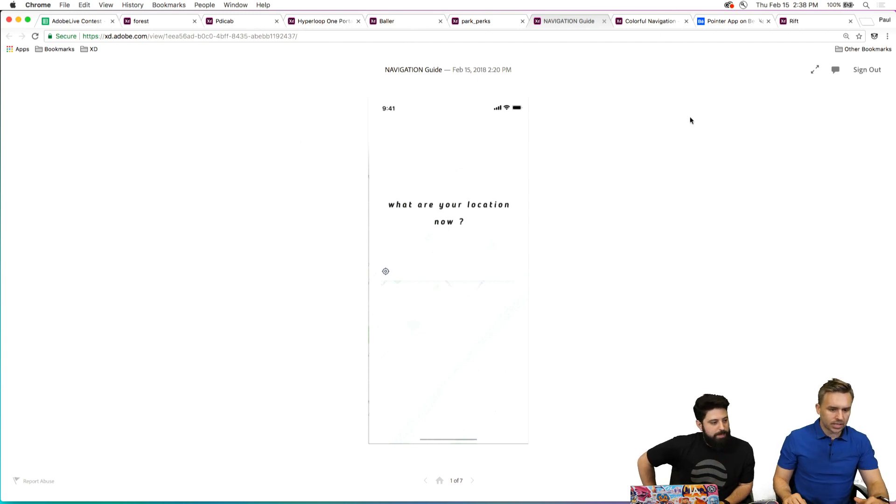
Show the NAVIGATION Guide prototype in Chrome in full-screen view and make the browser window fill the display.
click(814, 70)
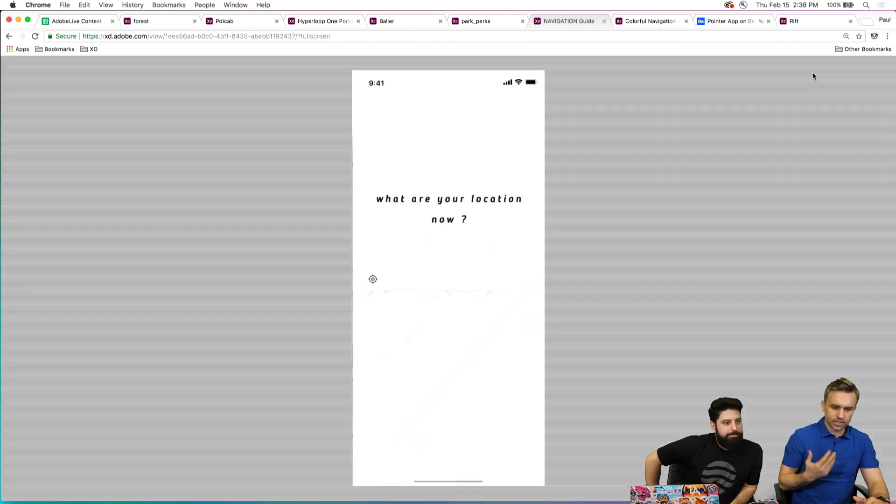
click(28, 21)
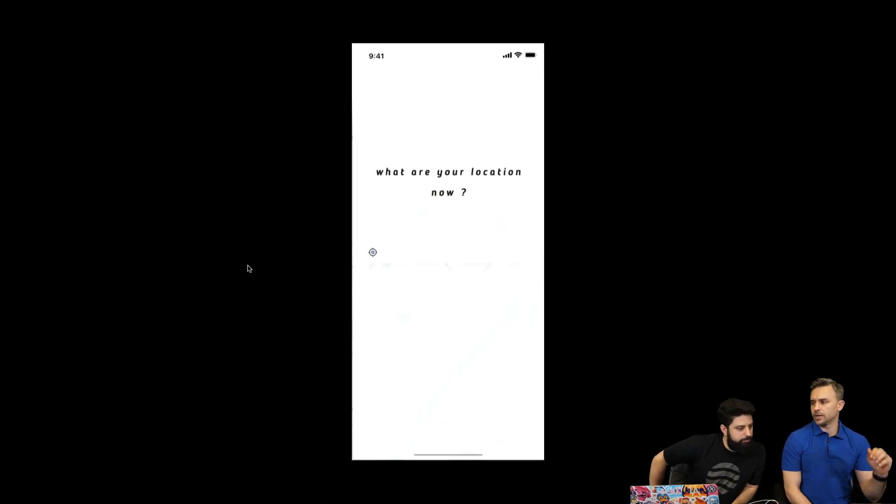
Switch to XD, look over the Navigo-UI-kit-final artboards up close, hide XD and return to the prototype in Chrome.
key(super+Tab)
key(super+Tab)
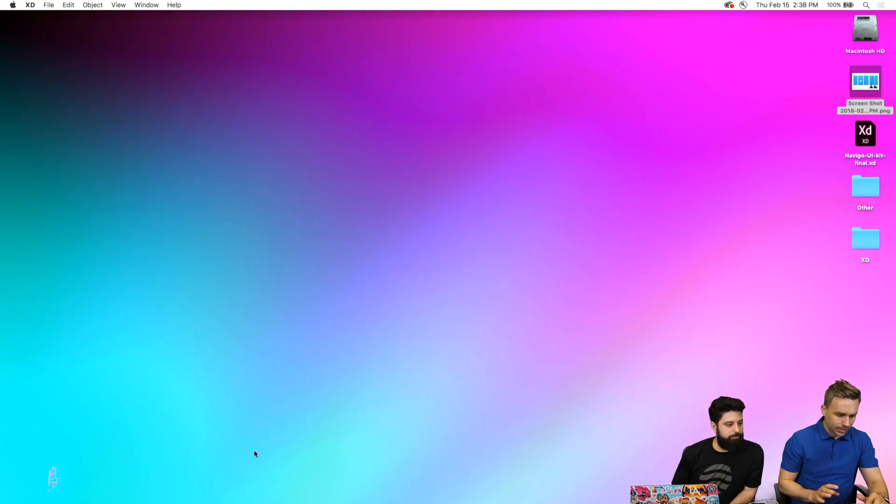
click(260, 492)
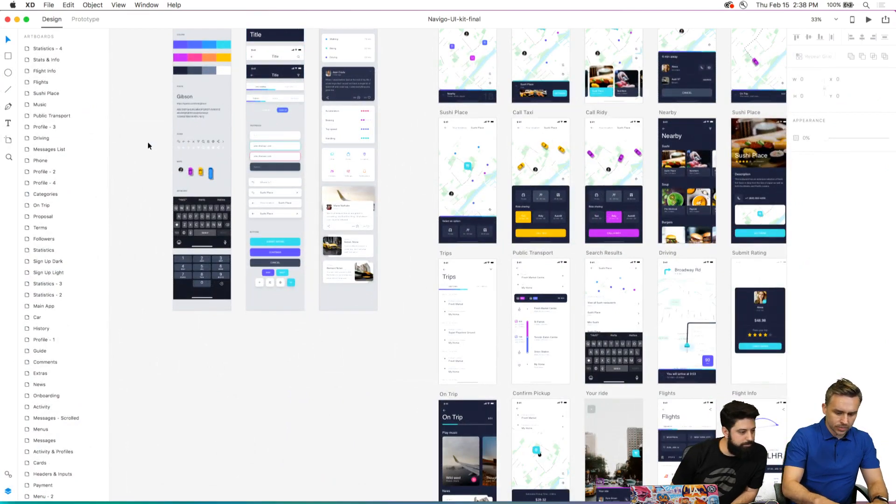
key(super+0)
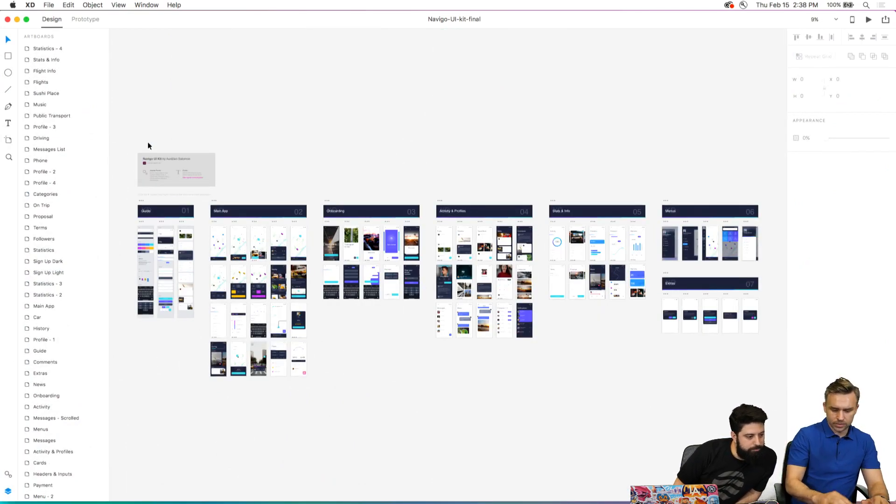
scroll(120, 133, up, 5)
scroll(231, 304, up, 10)
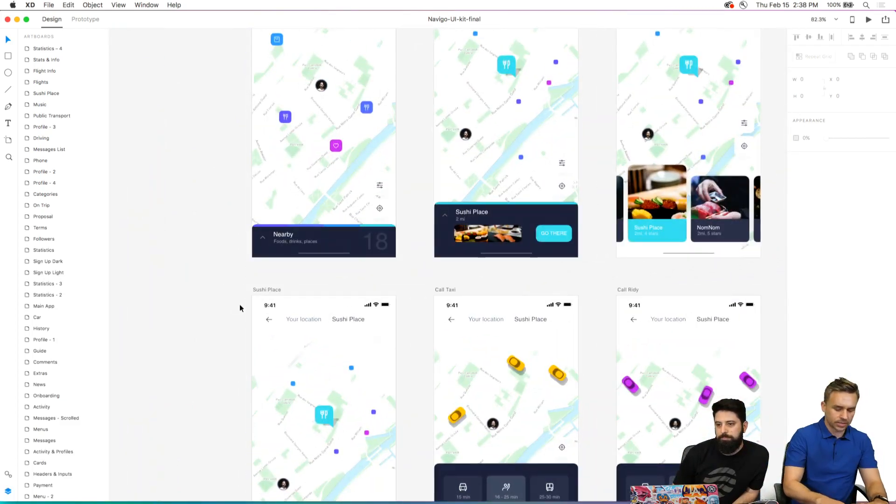
key(super+h)
key(super+Tab)
key(super+Tab)
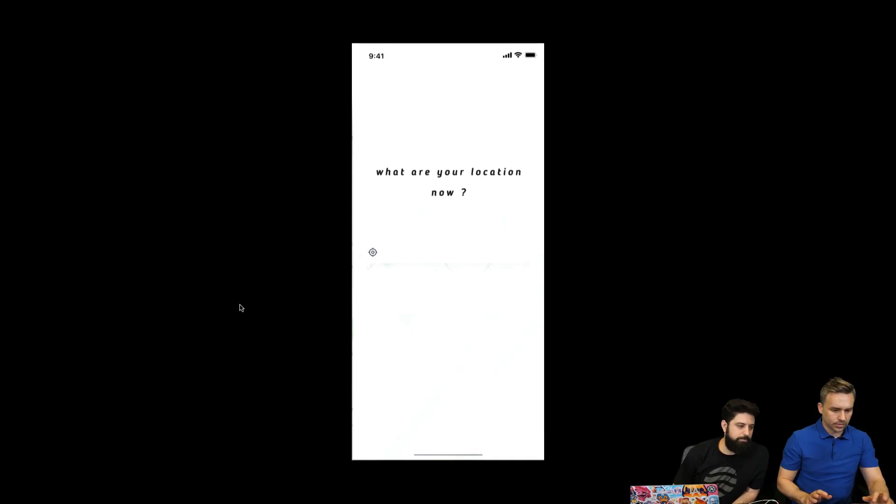
Continue past the location question in the prototype, choose the Parking category and filter the map to car parking.
click(424, 259)
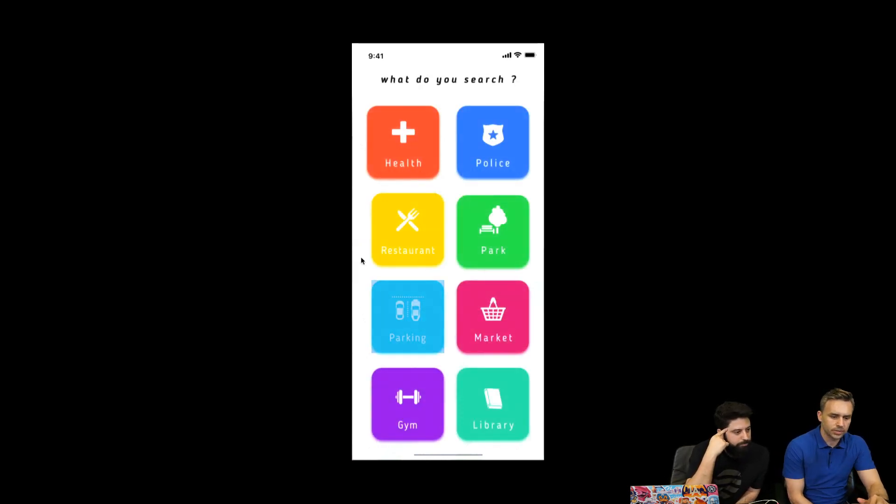
click(403, 323)
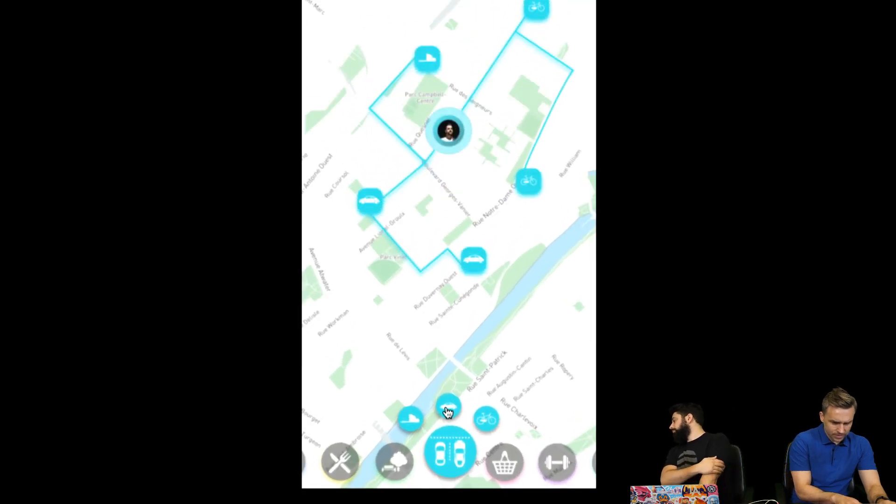
click(448, 410)
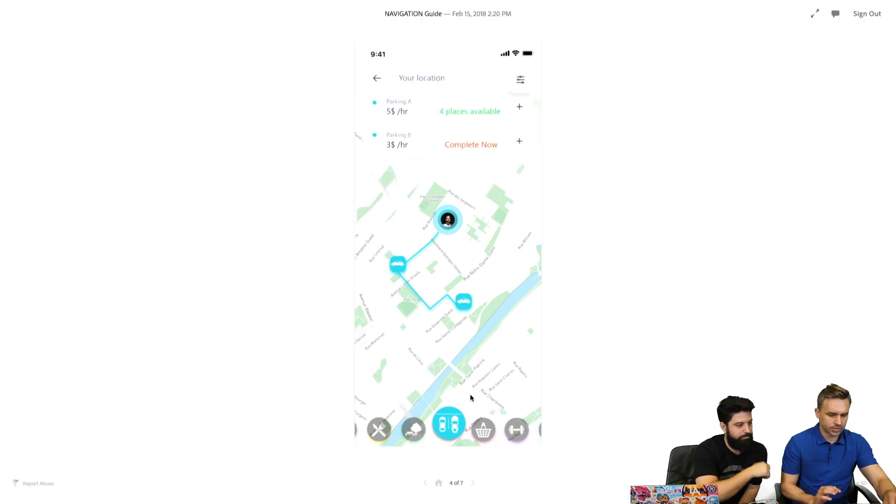
Advance to the Parking A route options, choose Driving, and toggle the route guidance to camera view and back.
click(473, 483)
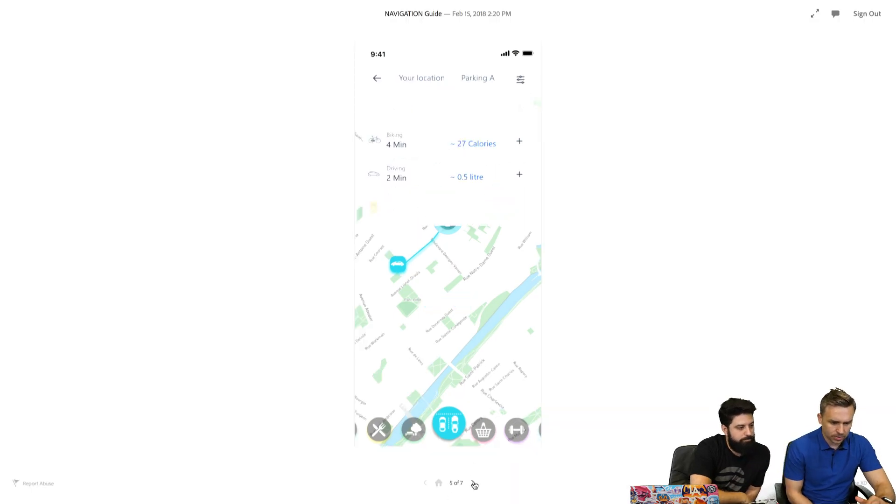
click(416, 313)
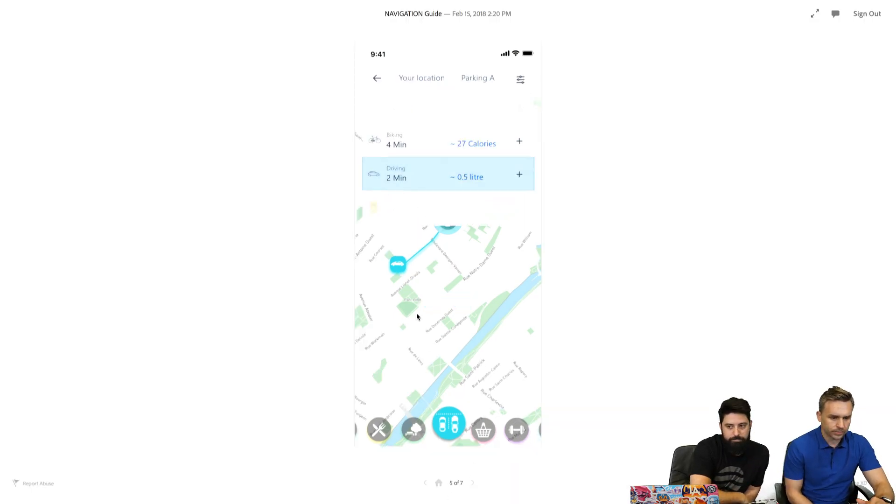
click(413, 176)
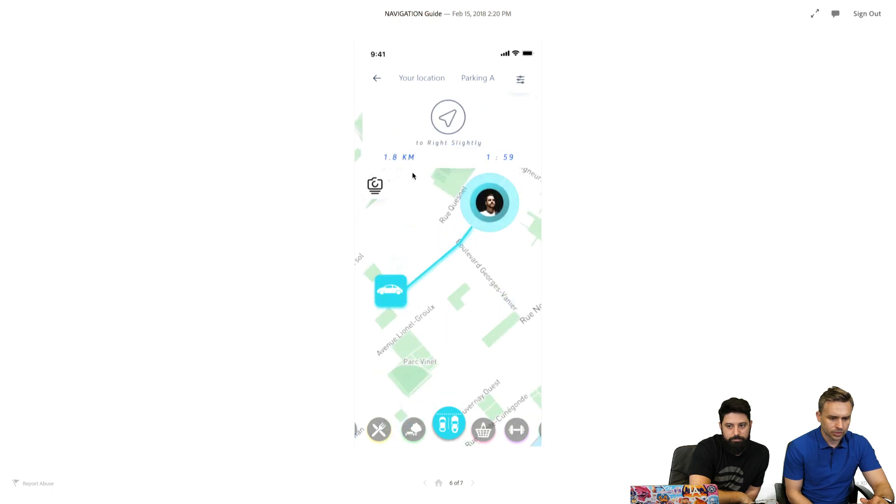
click(373, 196)
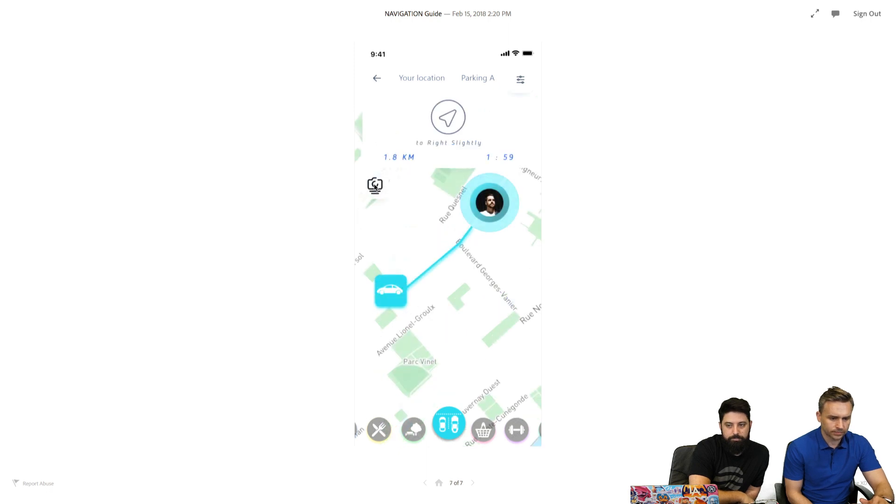
click(375, 186)
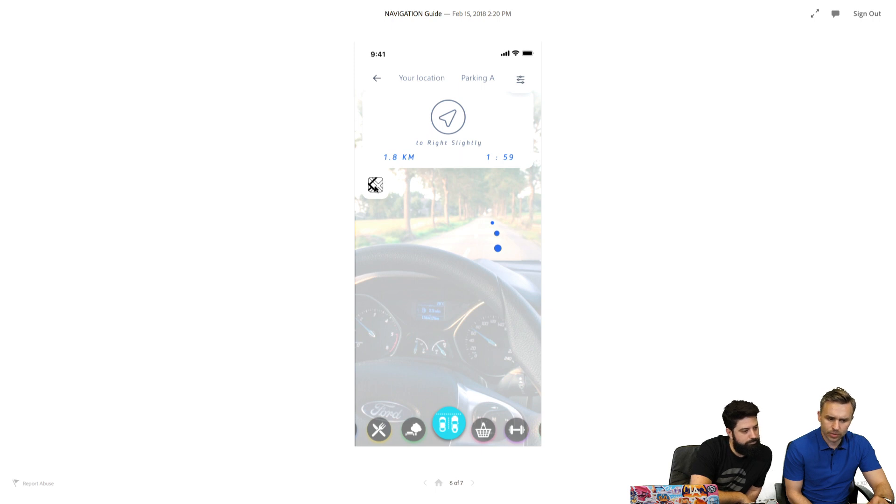
Toggle the NAVIGATION Guide route guidance to camera view and back to the map, and return to the location question.
click(375, 185)
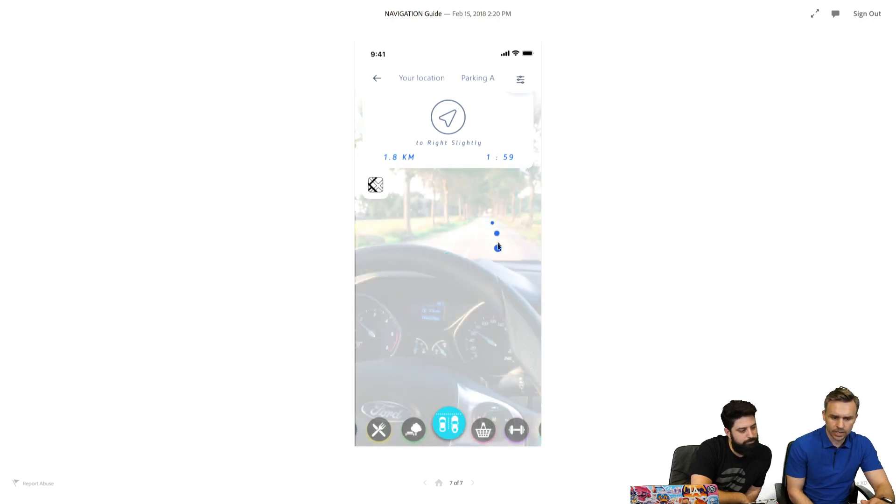
click(376, 186)
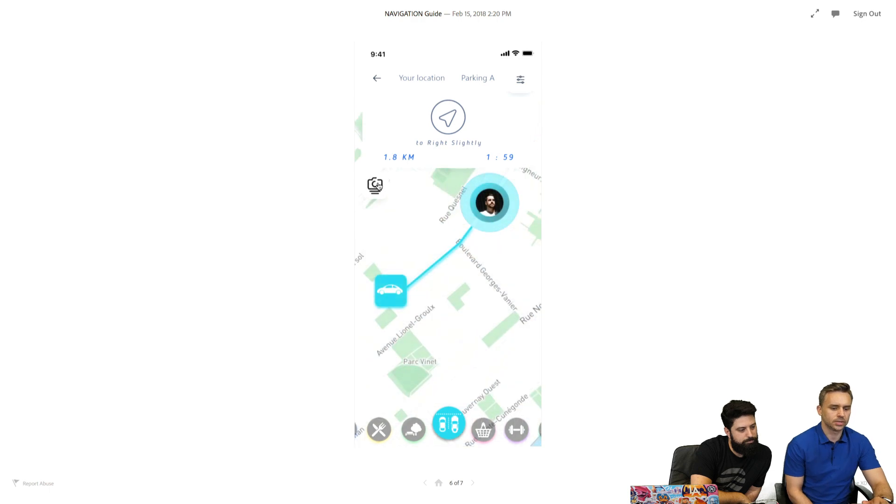
click(377, 78)
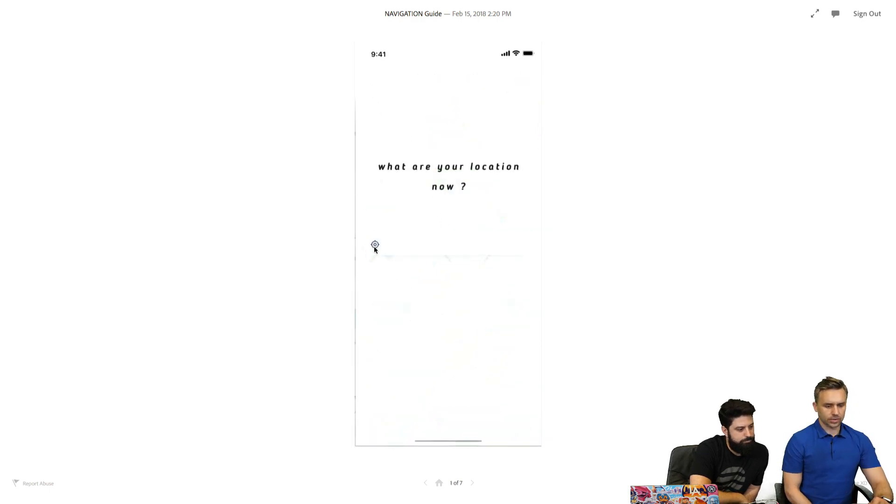
Page forward through the NAVIGATION Guide screens from the location question to the final camera guidance view.
click(374, 245)
click(472, 484)
click(472, 484)
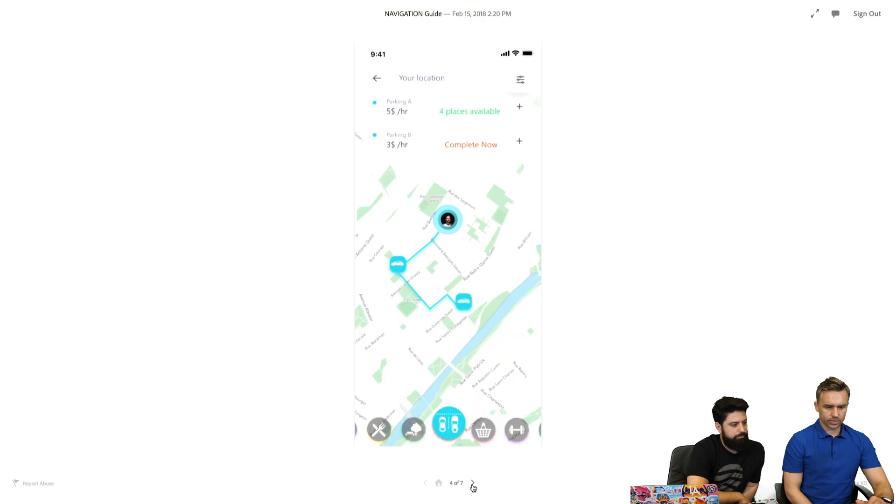
click(472, 484)
click(472, 485)
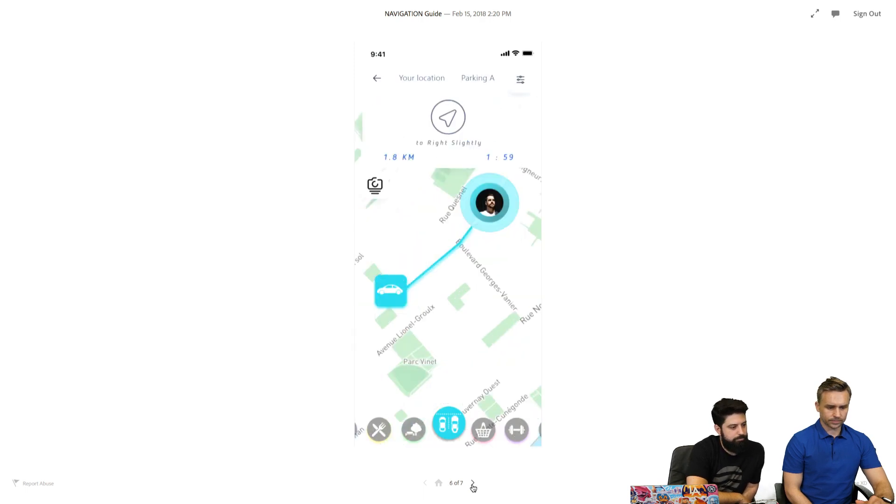
click(473, 484)
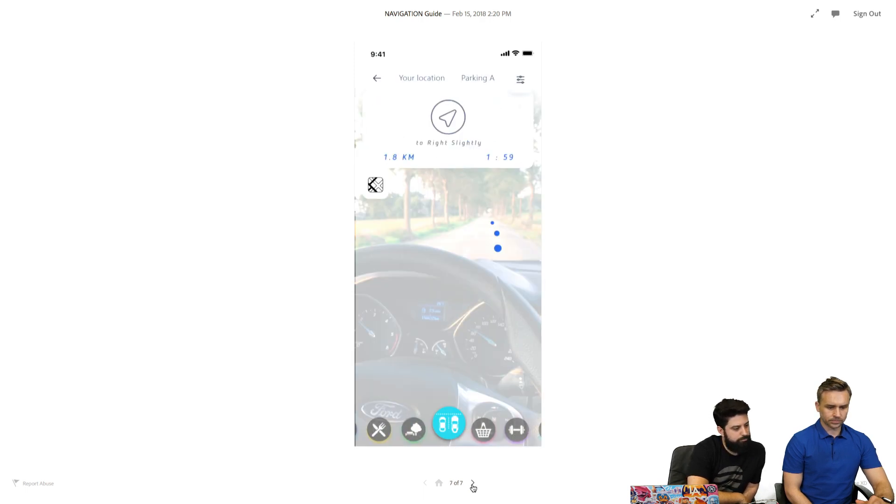
click(472, 485)
click(425, 483)
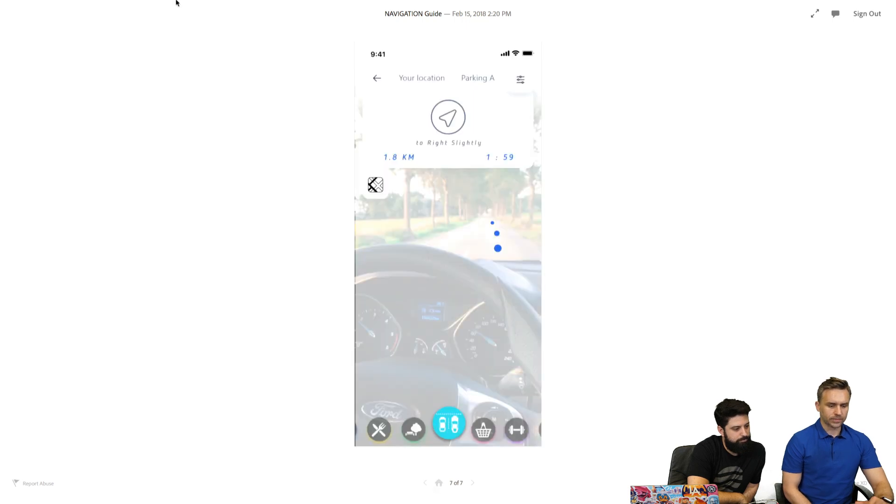
Open the park_perks prototype and continue past its title and instruction screens to the Central Park map.
mouse_move(170, 1)
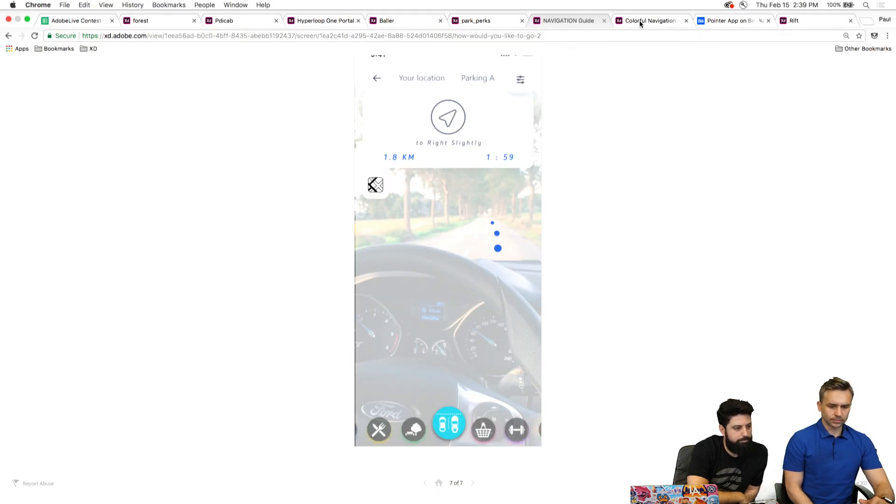
click(476, 20)
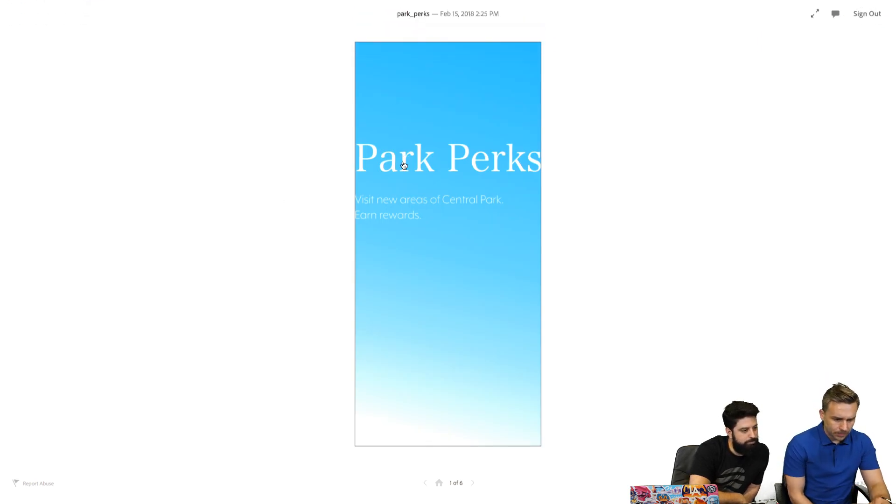
click(421, 332)
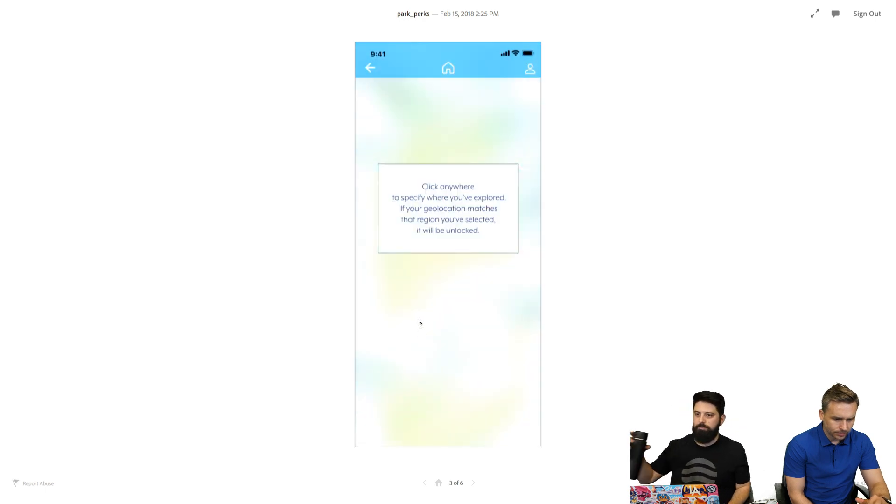
click(426, 280)
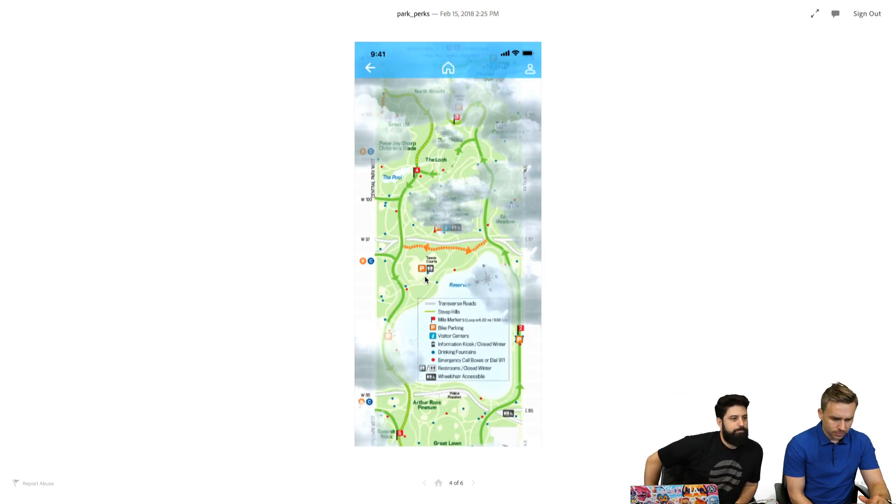
Unlock North Meadow on the park map, reveal the snowcone prize and continue to the profile's reward codes.
click(430, 303)
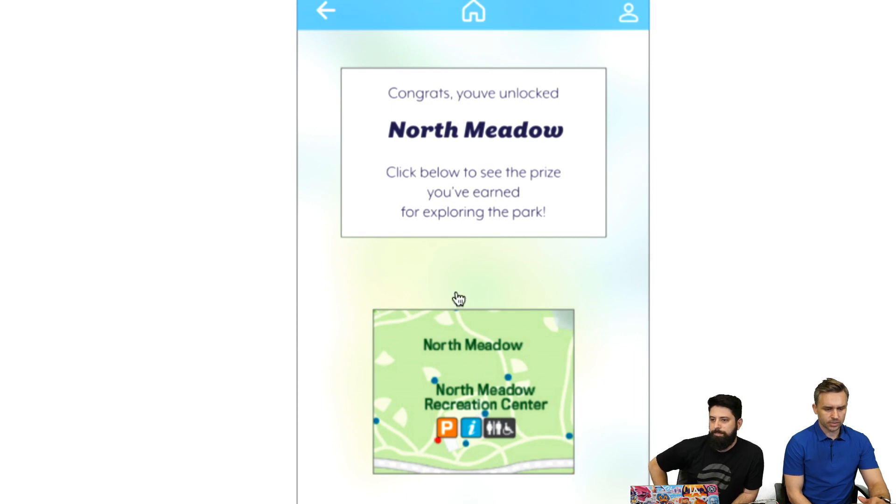
click(485, 409)
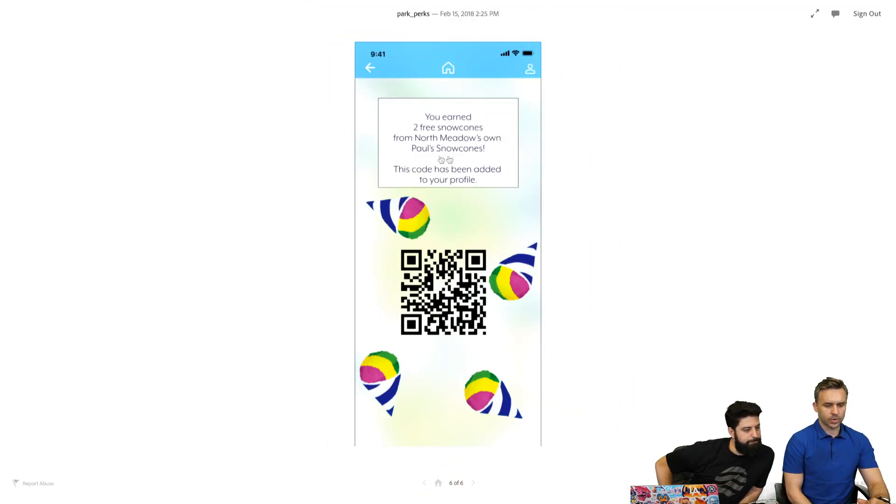
click(431, 302)
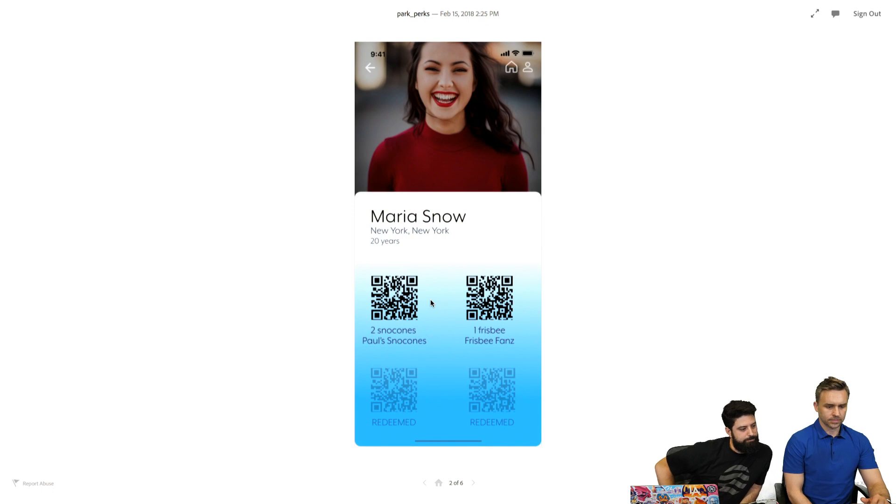
click(447, 259)
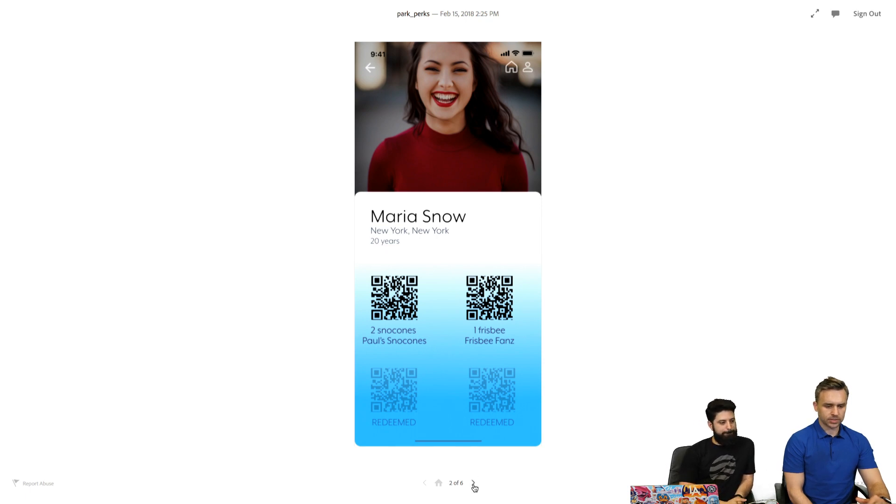
Go back from the profile and page through the Park Perks screens again to the Central Park map.
click(368, 69)
click(369, 68)
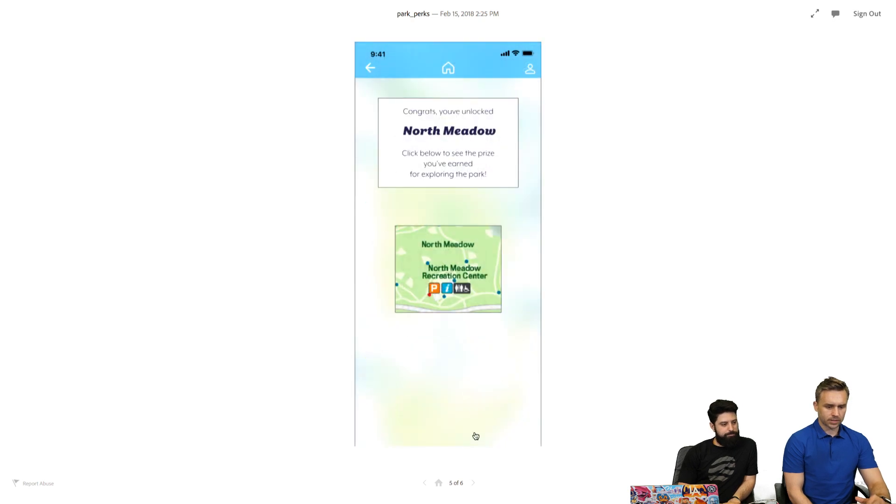
click(473, 483)
click(473, 483)
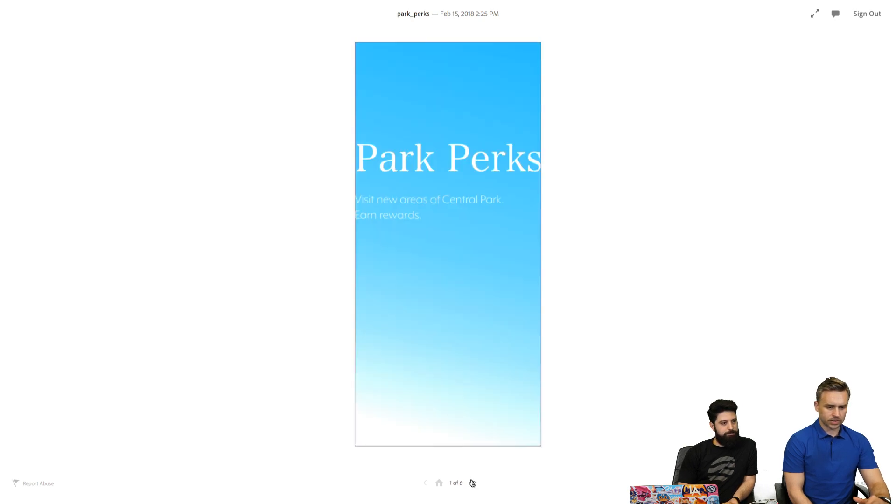
click(473, 483)
click(473, 484)
click(472, 483)
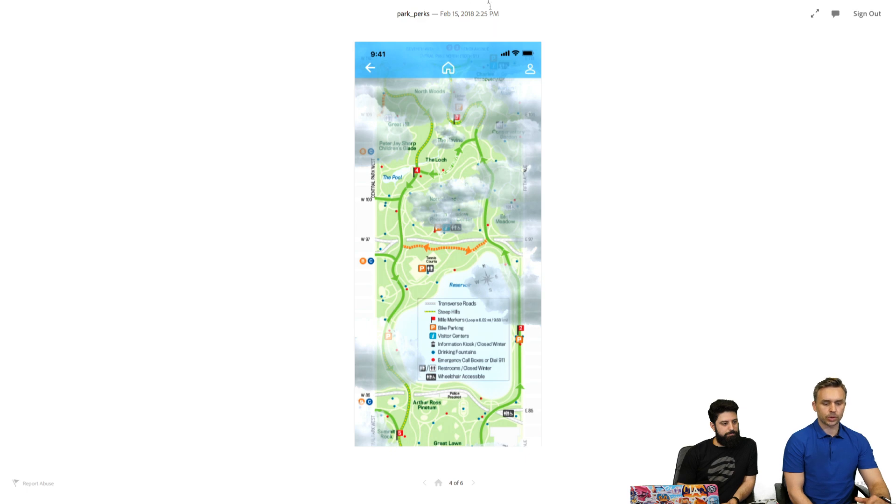
Open the Baller prototype, continue through the welcome and menu screens to the court map, and challenge Steph Curry to a pick-up game.
click(412, 23)
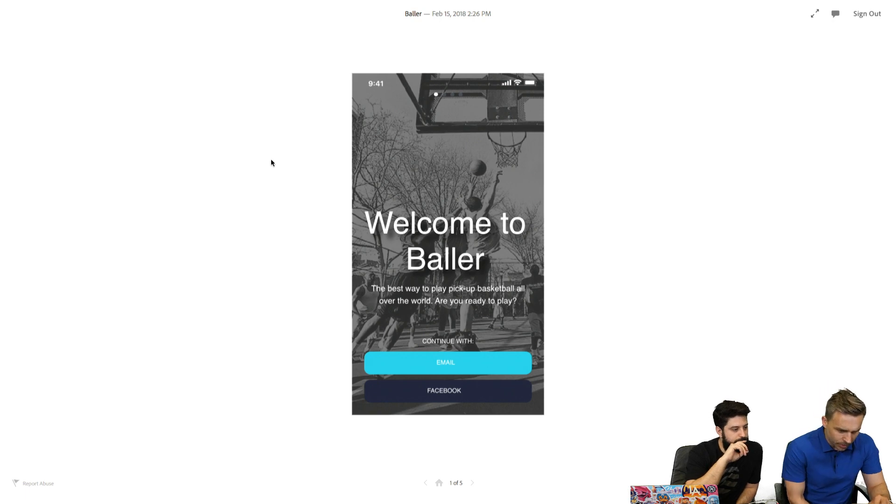
click(425, 183)
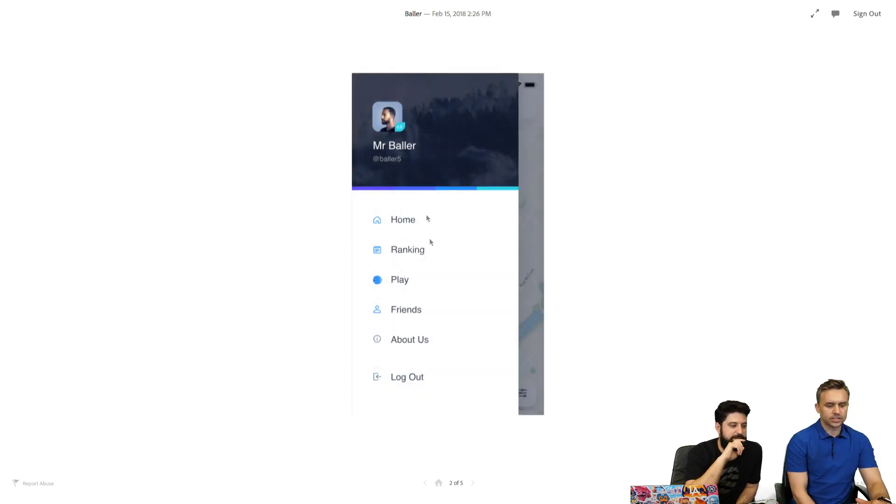
click(534, 136)
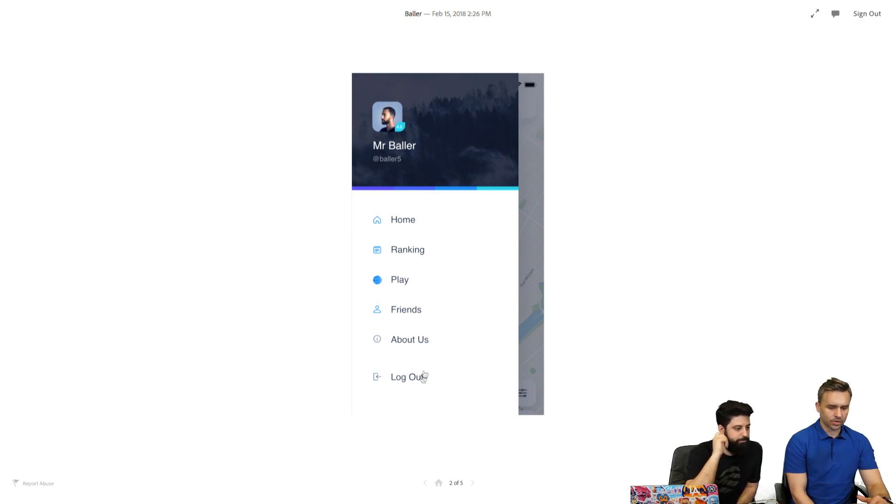
click(443, 148)
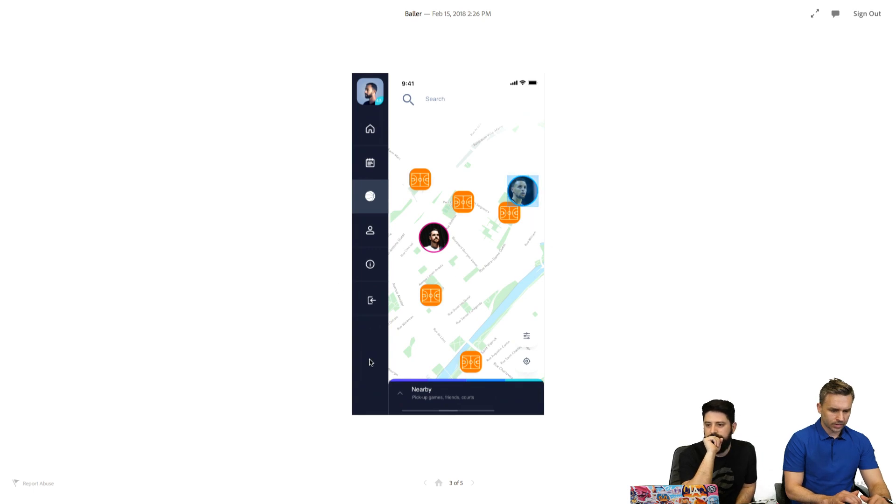
click(521, 195)
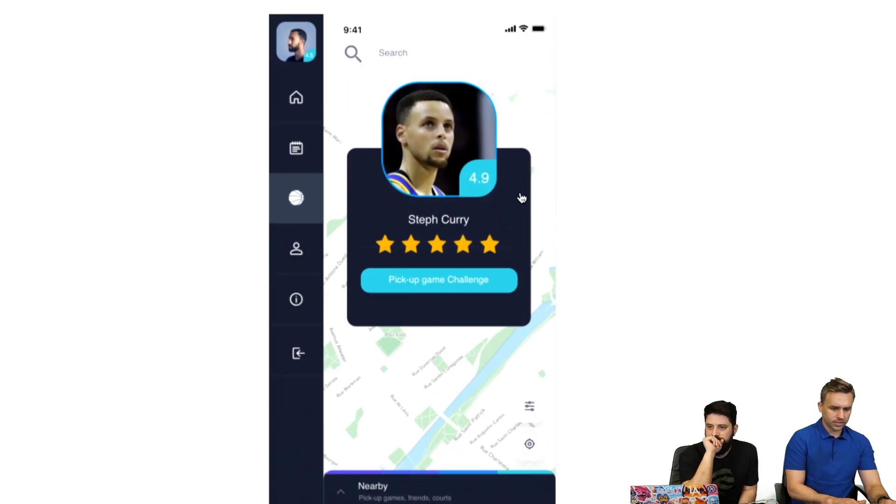
click(416, 282)
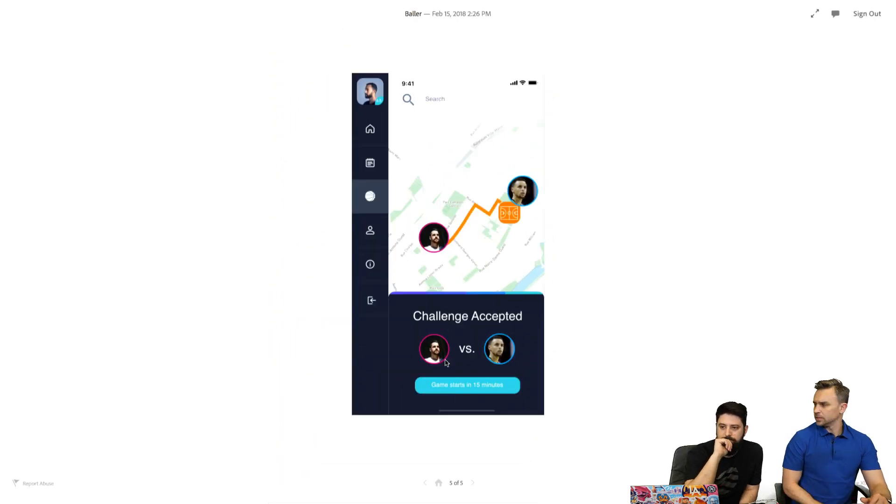
Open the Hyperloop One Portal prototype and start it from the welcome screen to reach the route map.
mouse_move(387, 2)
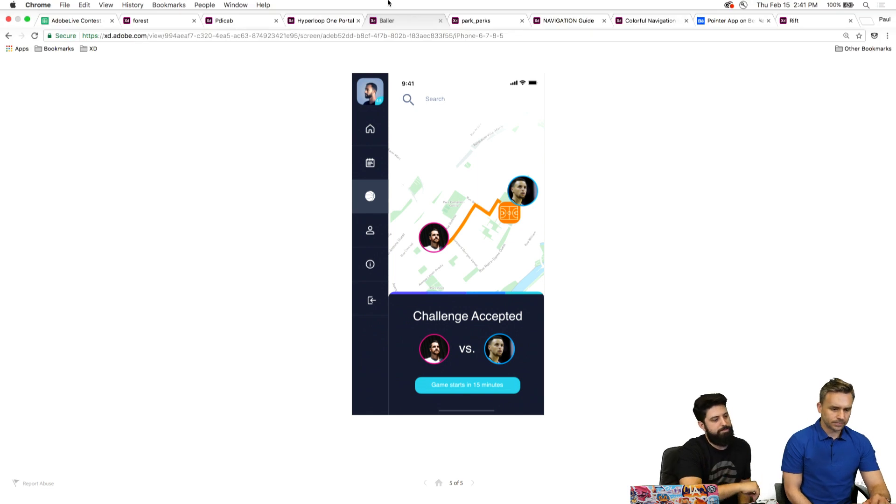
click(328, 20)
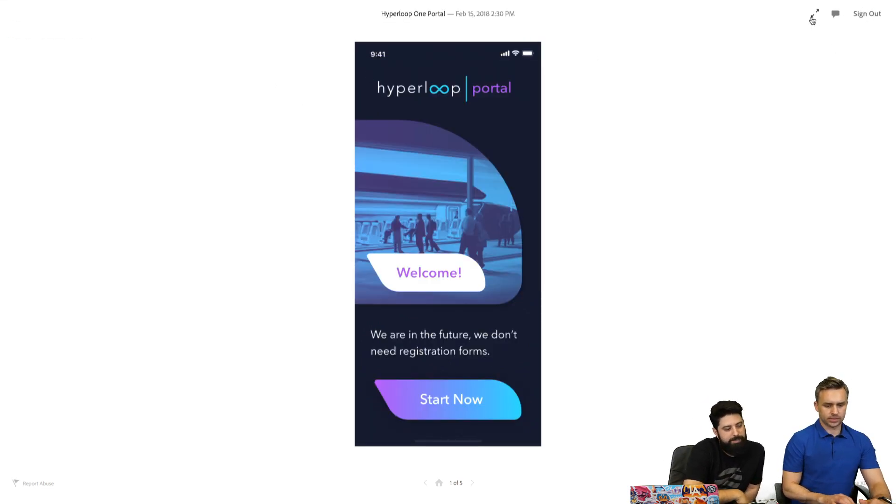
click(441, 163)
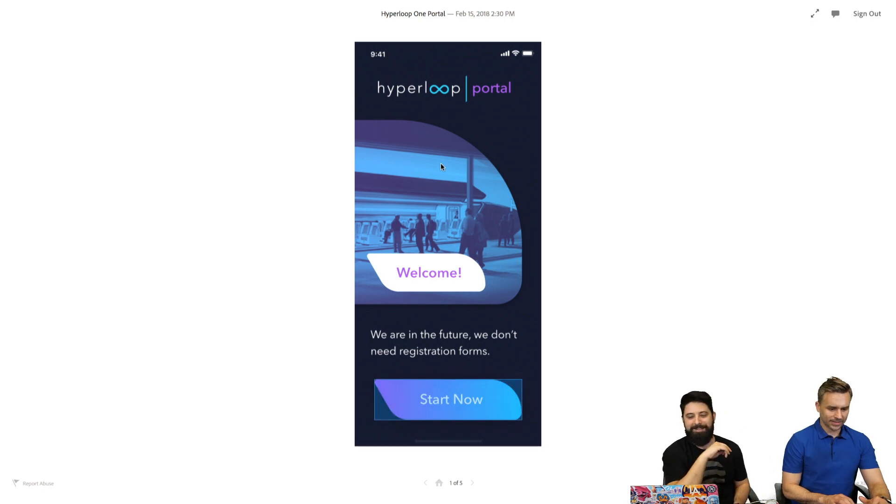
click(463, 408)
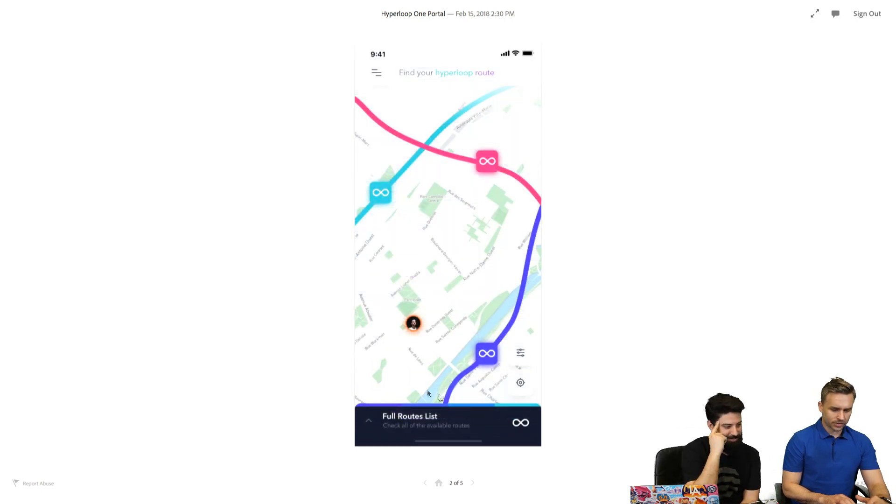
Expand the Full Routes List in the Hyperloop prototype and return to the route map.
click(410, 425)
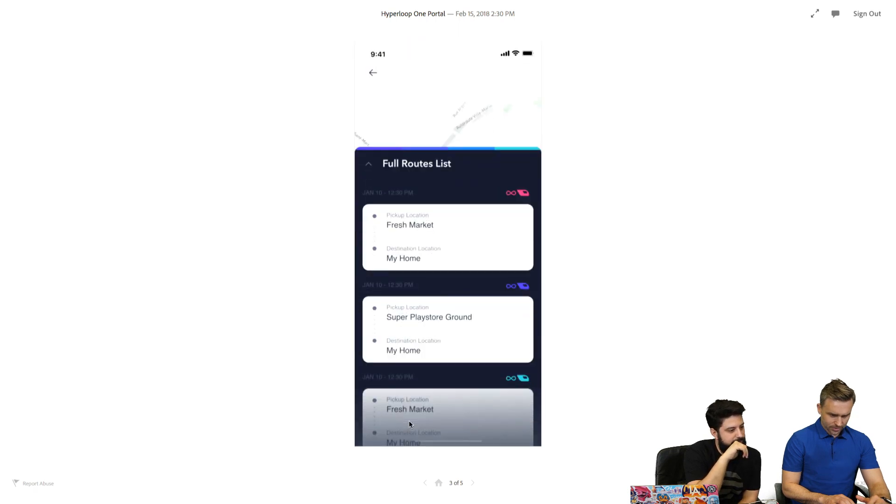
click(429, 396)
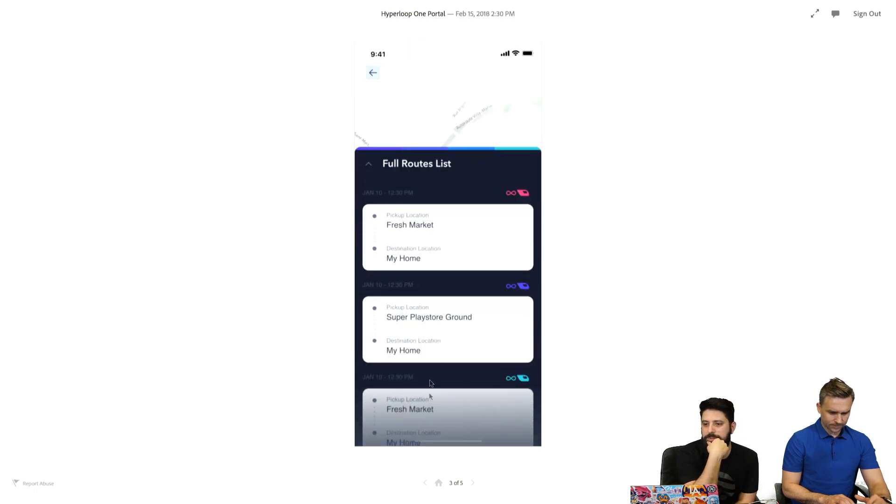
click(371, 73)
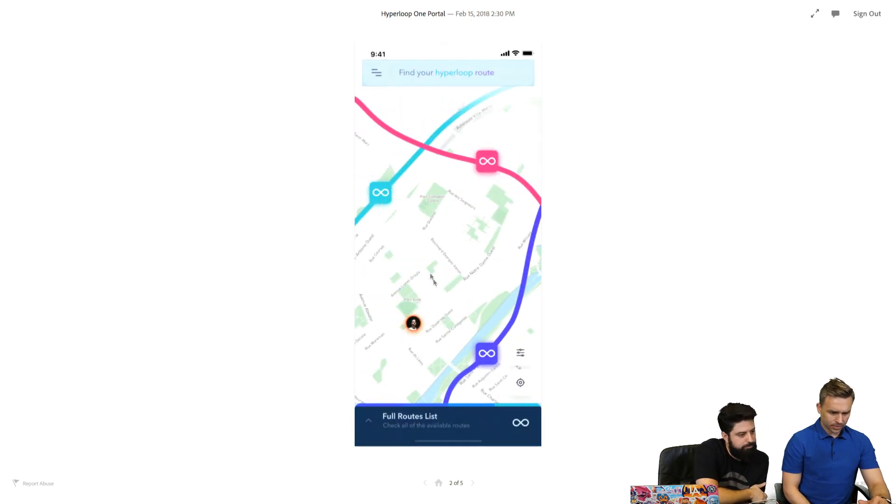
Open the hyperloop route to Organic Food Market, start the trip, and page back to the Full Routes List.
click(424, 75)
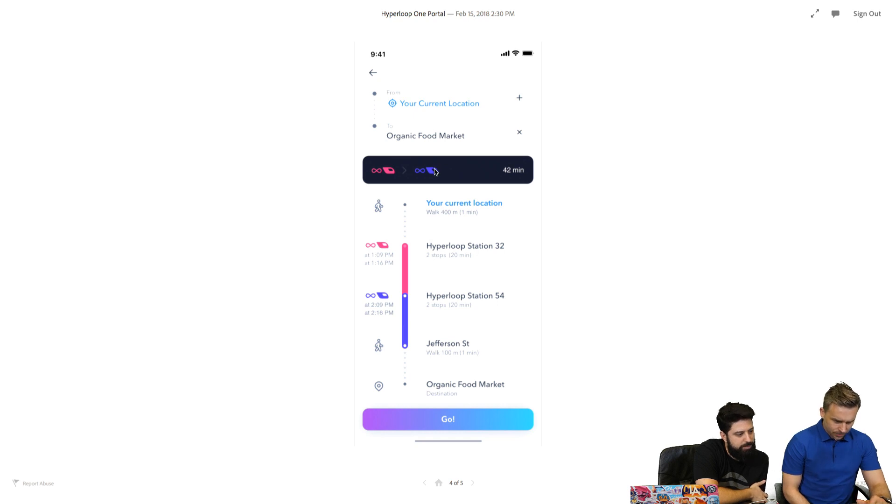
click(435, 257)
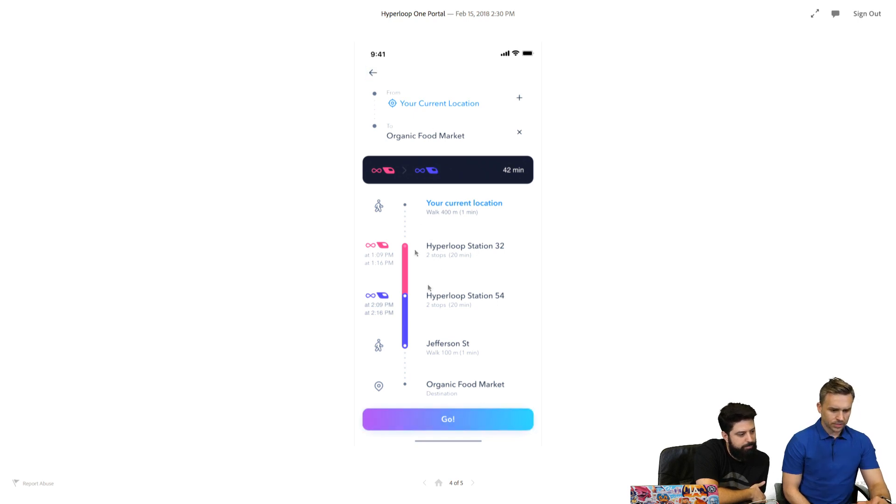
click(442, 421)
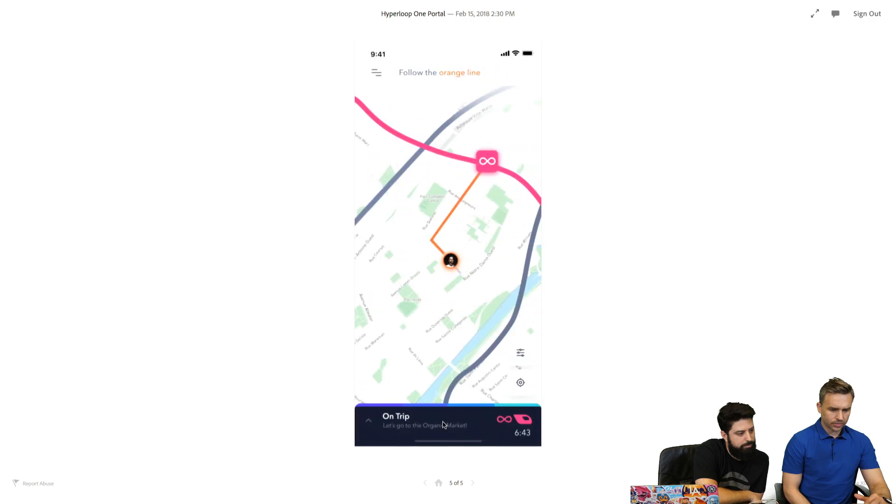
click(425, 484)
click(424, 483)
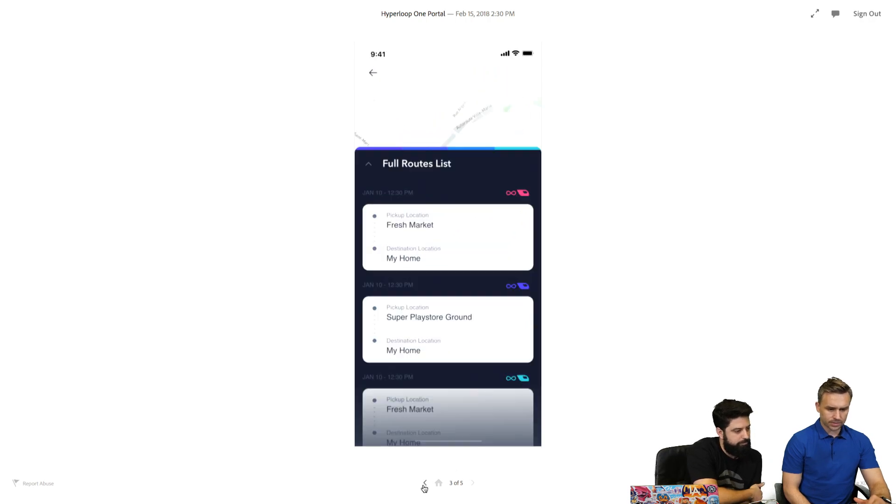
Return the Hyperloop One Portal prototype to its welcome screen and switch to the Pdicab prototype.
click(424, 484)
click(425, 483)
mouse_move(236, 5)
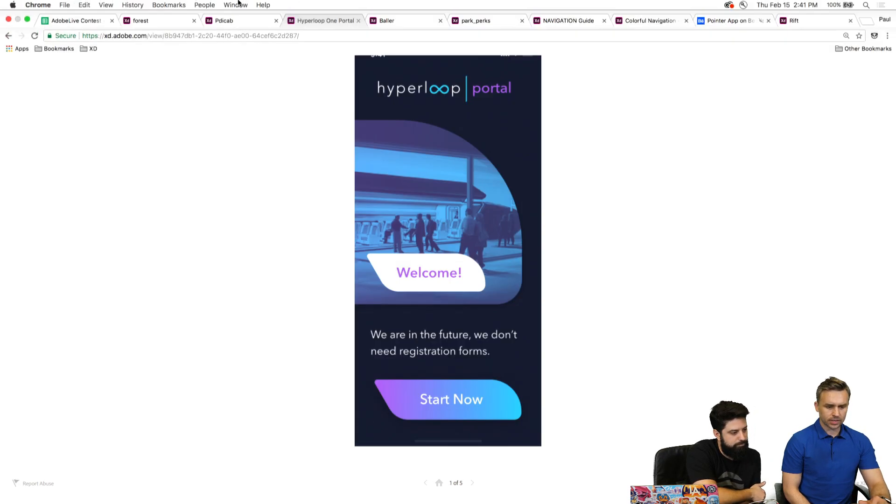
click(228, 21)
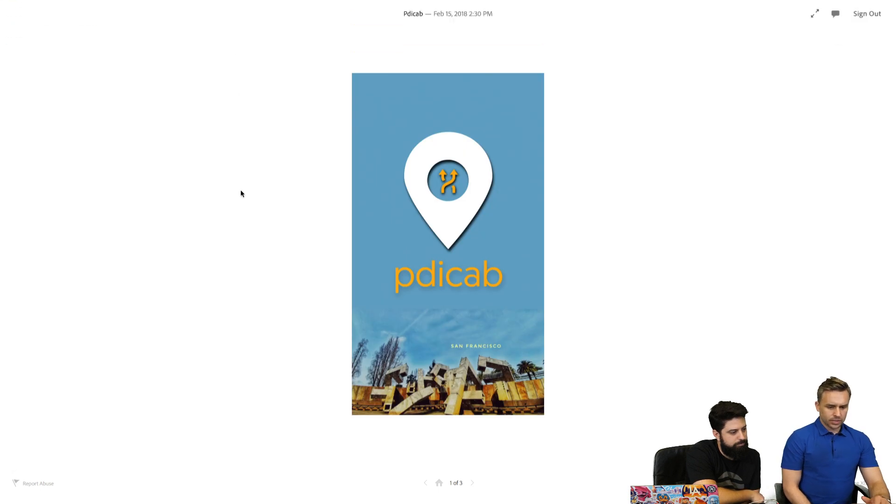
Enter the Pdicab prototype's San Francisco place list and open the pick-up location for each of the first three places.
click(389, 356)
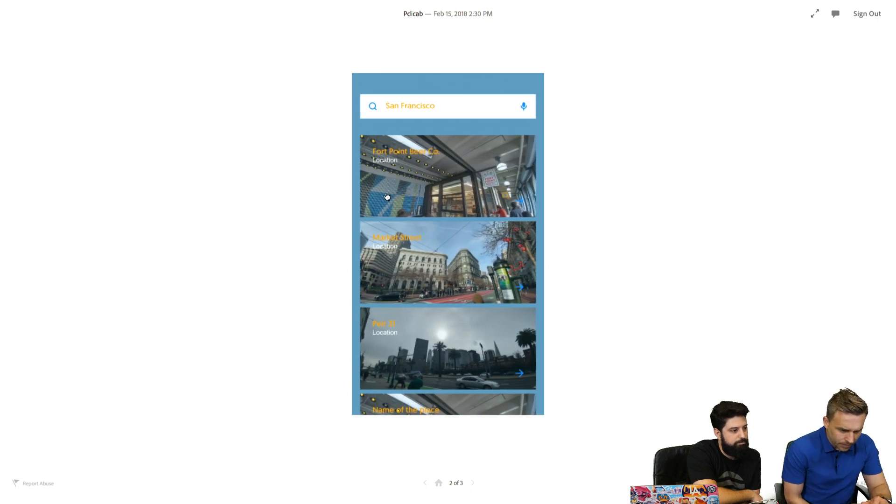
click(456, 191)
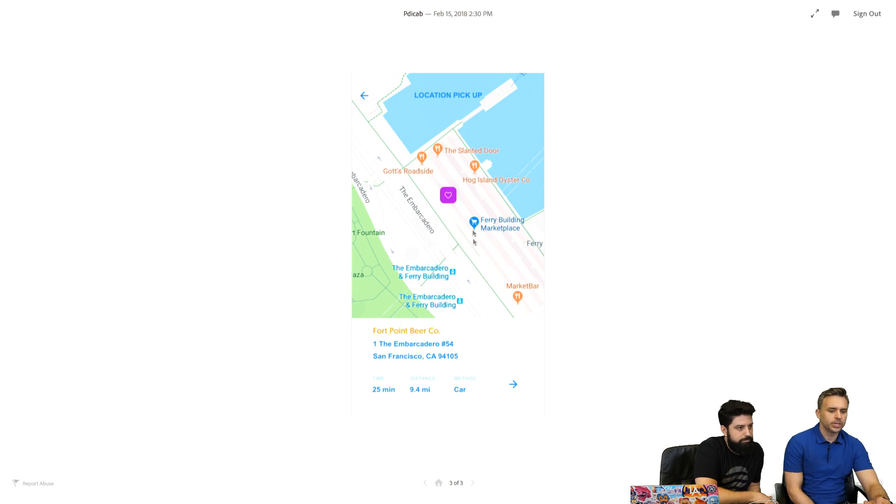
click(364, 97)
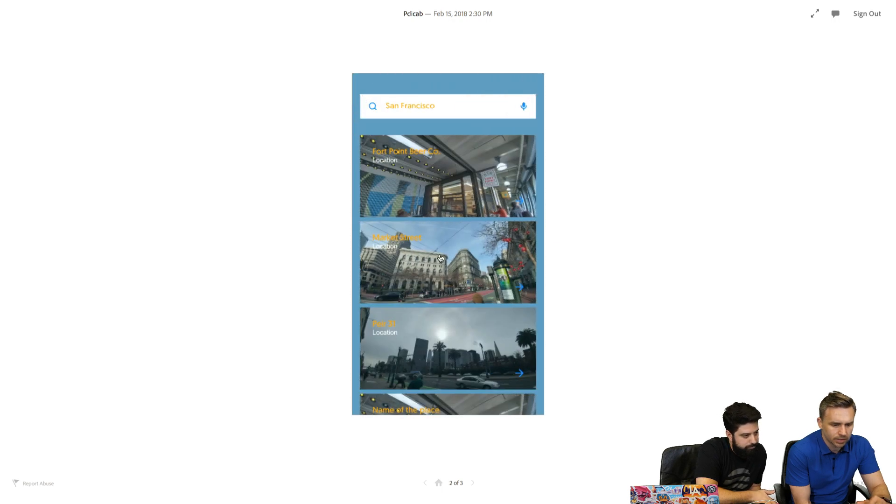
click(440, 258)
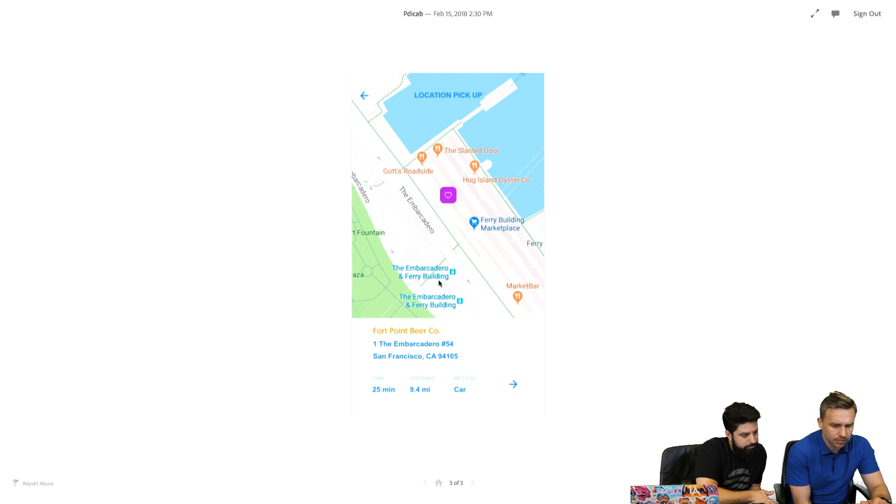
click(365, 99)
click(441, 357)
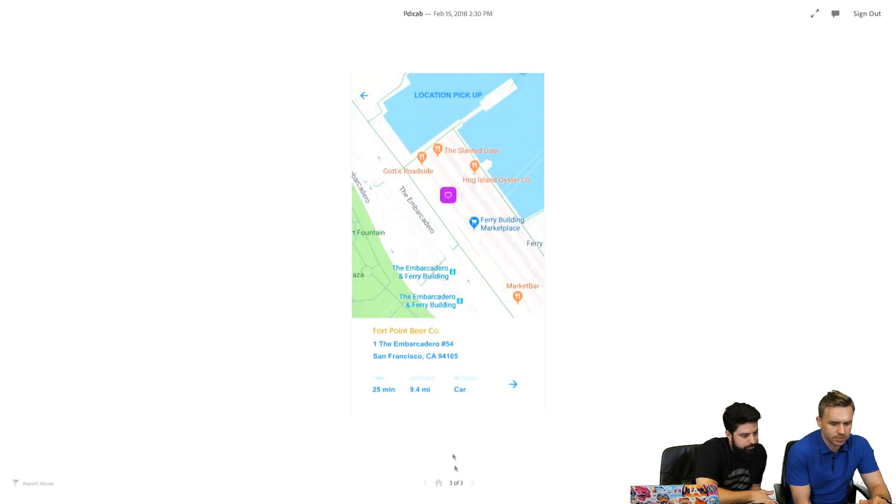
click(472, 483)
click(471, 484)
click(472, 484)
click(472, 483)
click(472, 484)
click(472, 483)
Open the forest prototype, continue with phone sign-in and start meeting to reach the Feed screen.
mouse_move(74, 2)
click(138, 21)
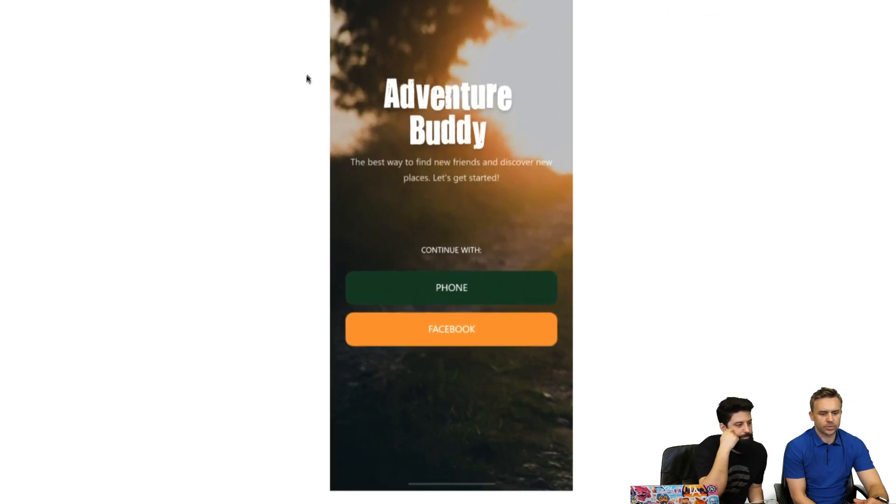
click(448, 288)
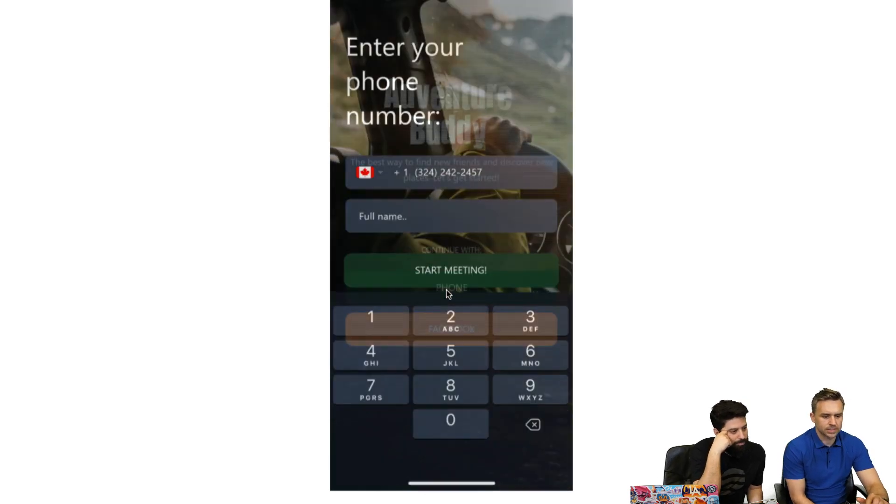
click(446, 288)
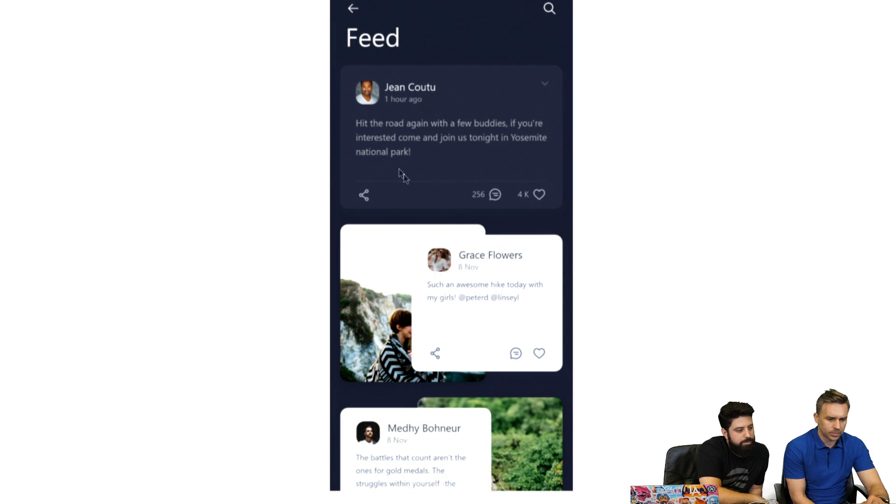
Open the profile of the second post's author from the Feed in the forest prototype.
click(384, 166)
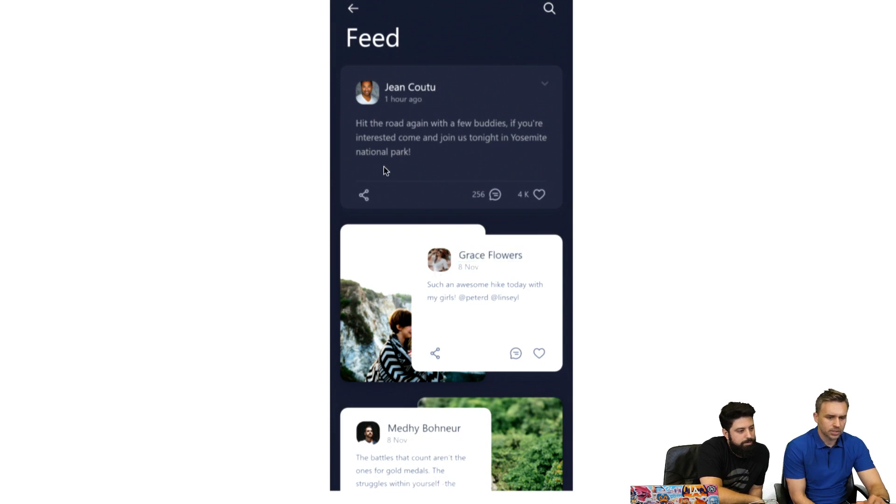
click(432, 198)
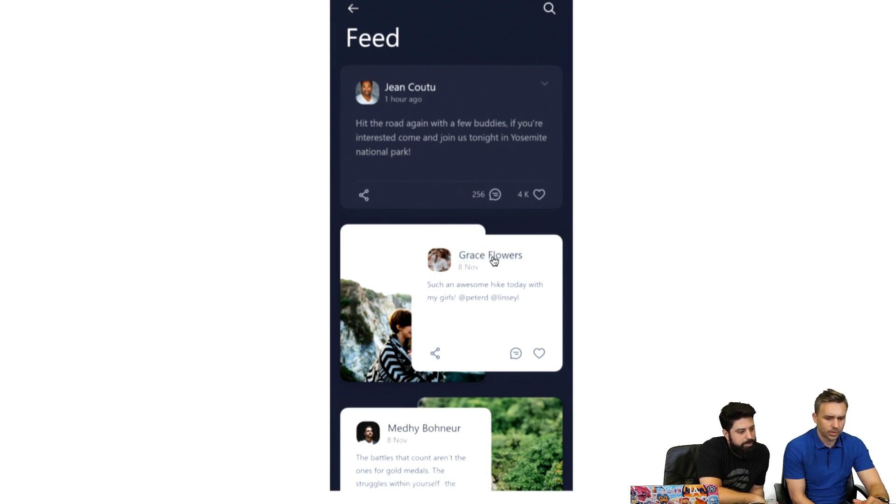
click(493, 257)
click(487, 124)
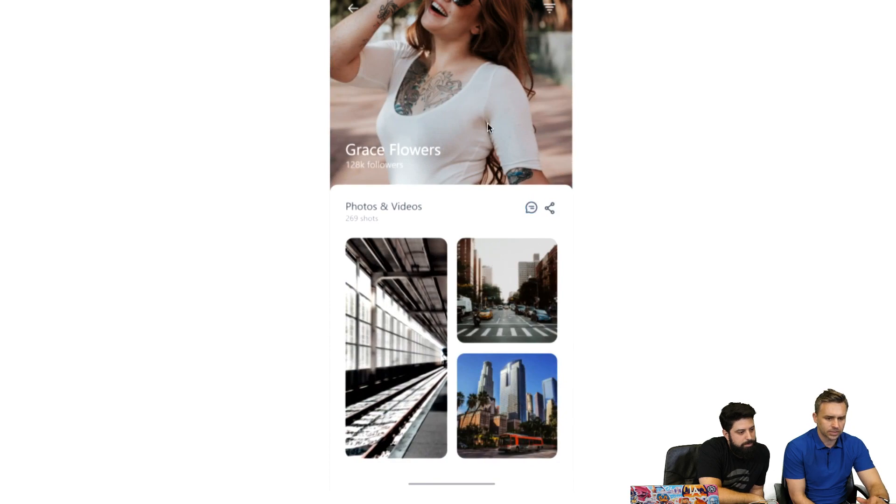
Open the chat from the profile and follow the planned route to the Yosemite trip map.
click(531, 208)
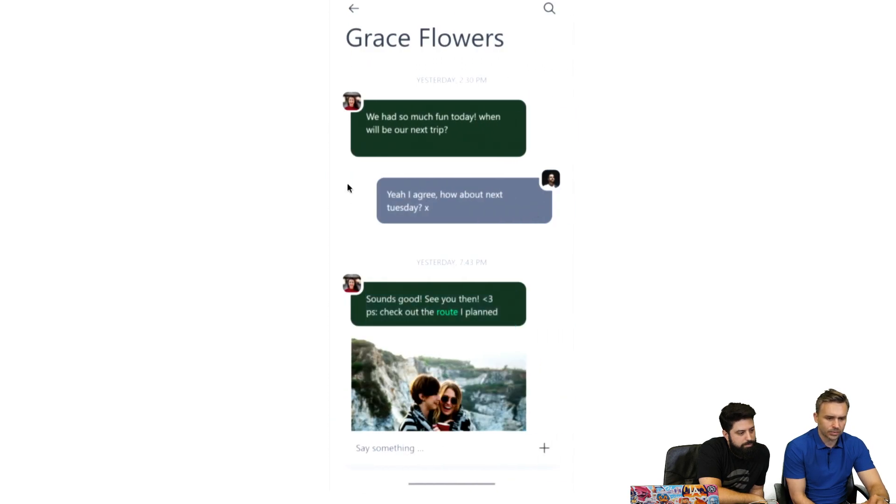
click(369, 286)
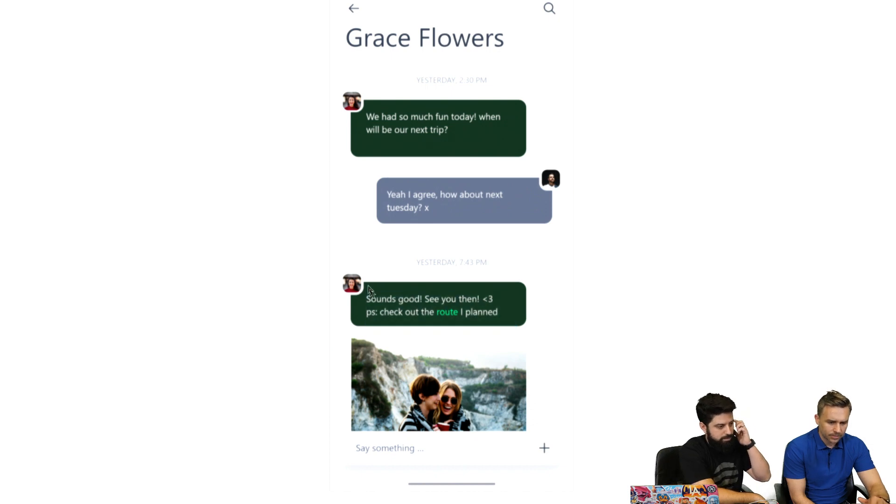
click(396, 316)
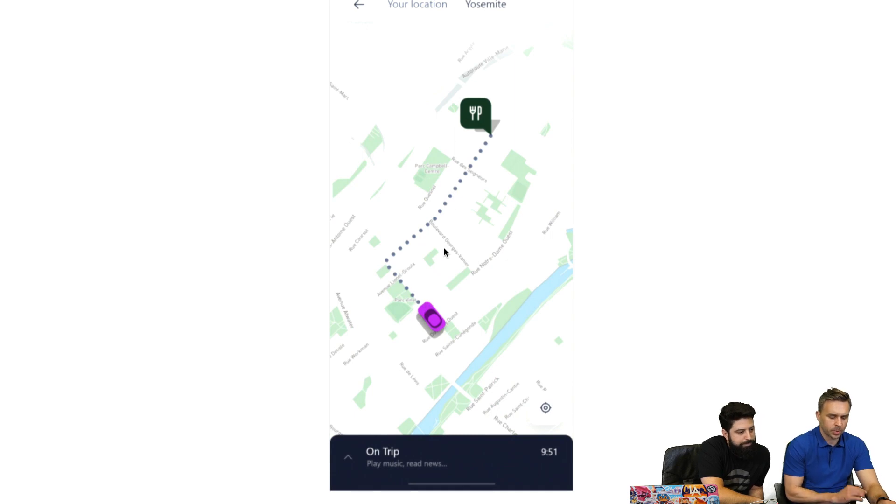
Take the browser window out of full-screen mode.
mouse_move(309, 2)
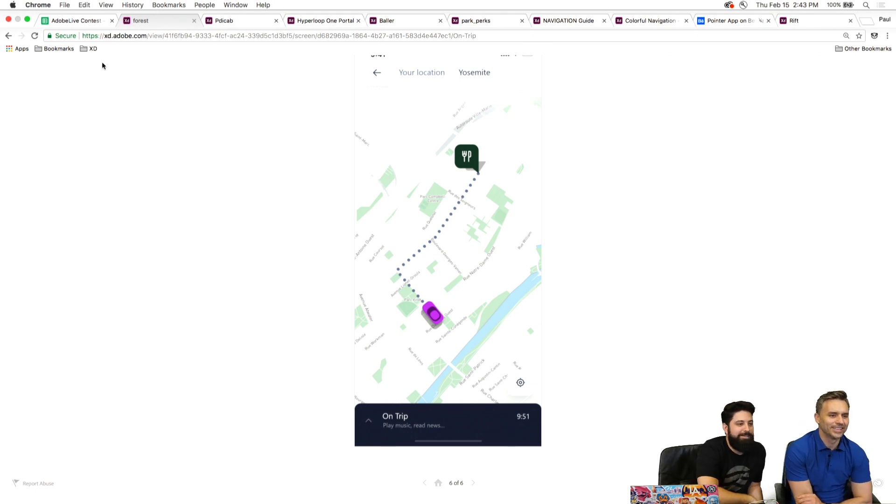
key(ctrl+super+f)
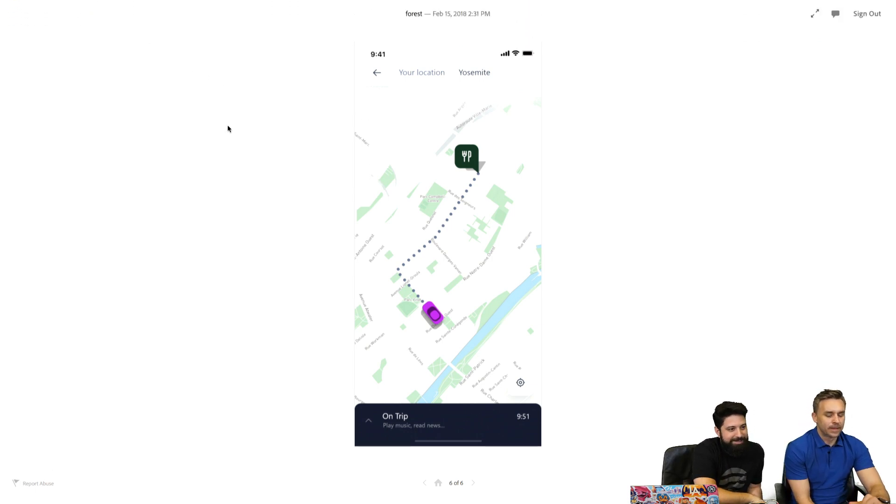
mouse_move(716, 2)
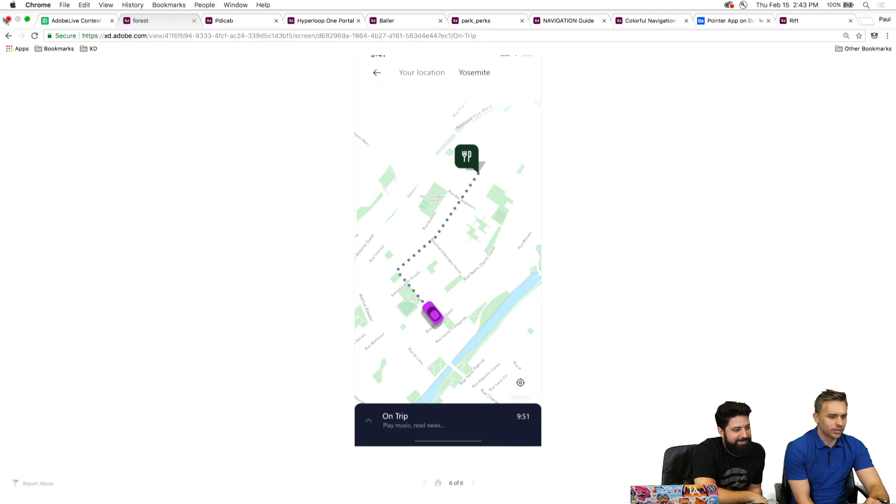
click(28, 20)
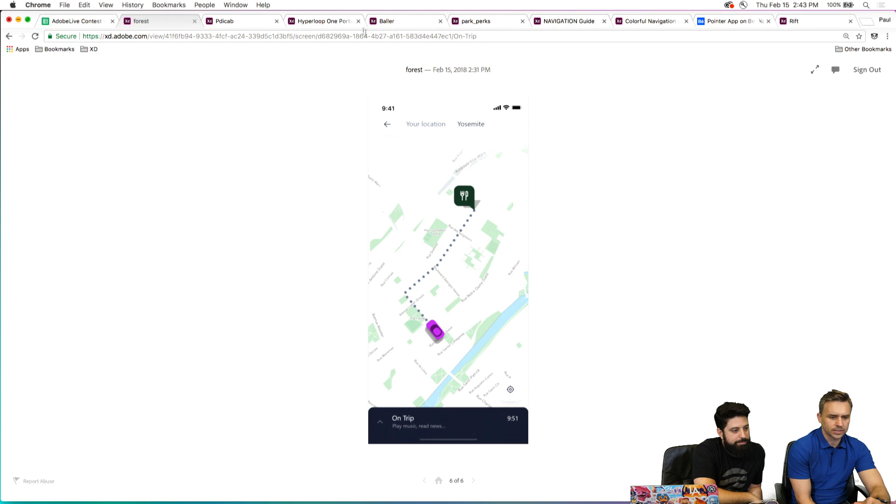
Move the Hyperloop One Portal prototype into its own browser window, narrowed and placed against the right edge of the desktop.
drag(299, 24, 400, 135)
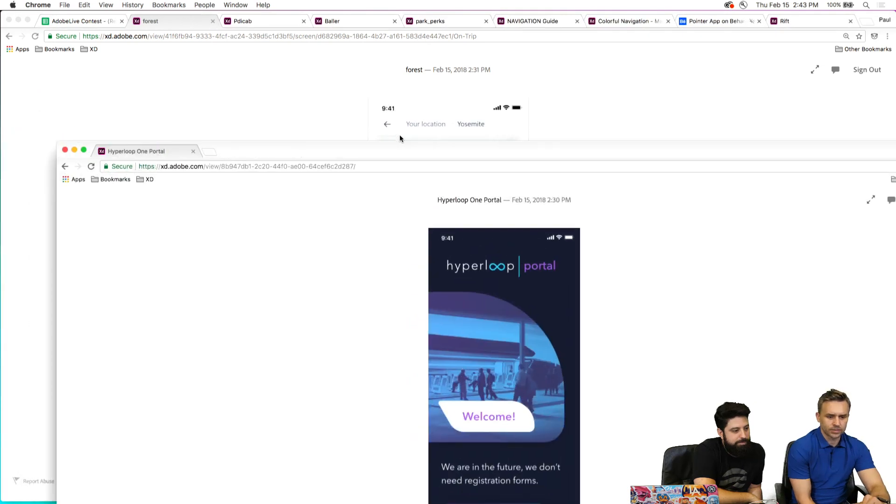
drag(59, 143, 426, 152)
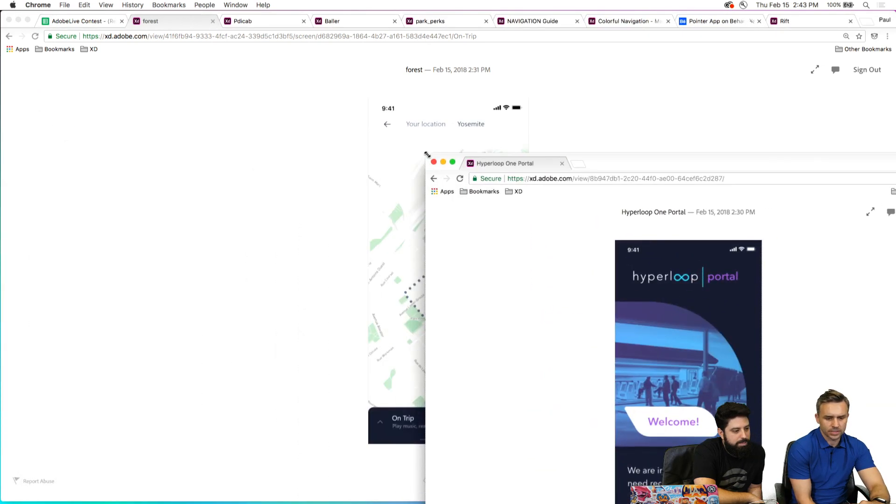
drag(656, 161, 601, 5)
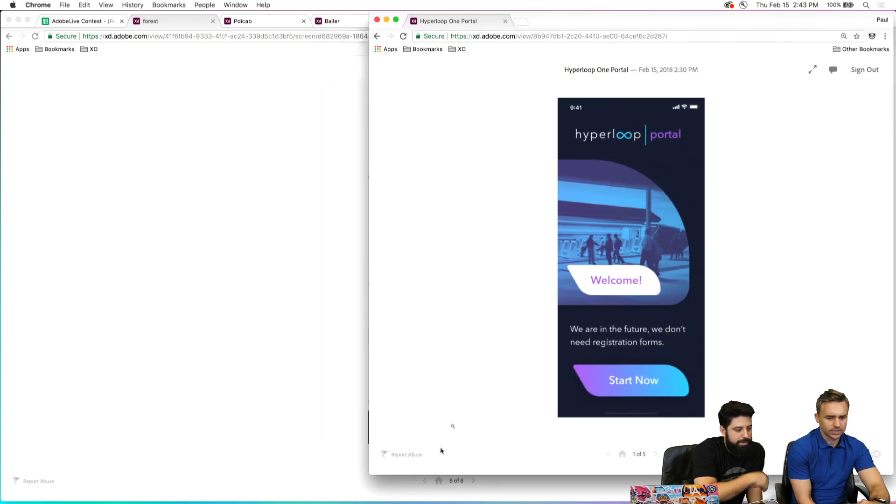
drag(371, 474, 663, 502)
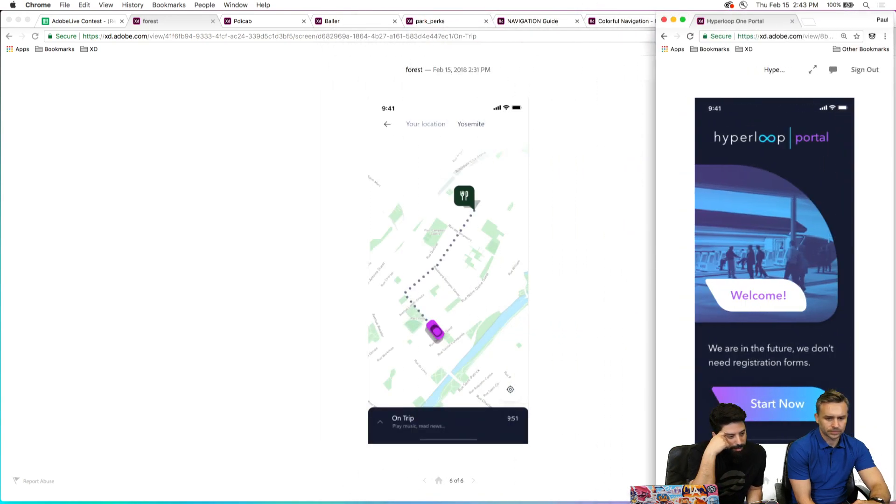
Narrow the main browser window and move the Rift prototype into its own narrow window next to Hyperloop One Portal.
click(53, 213)
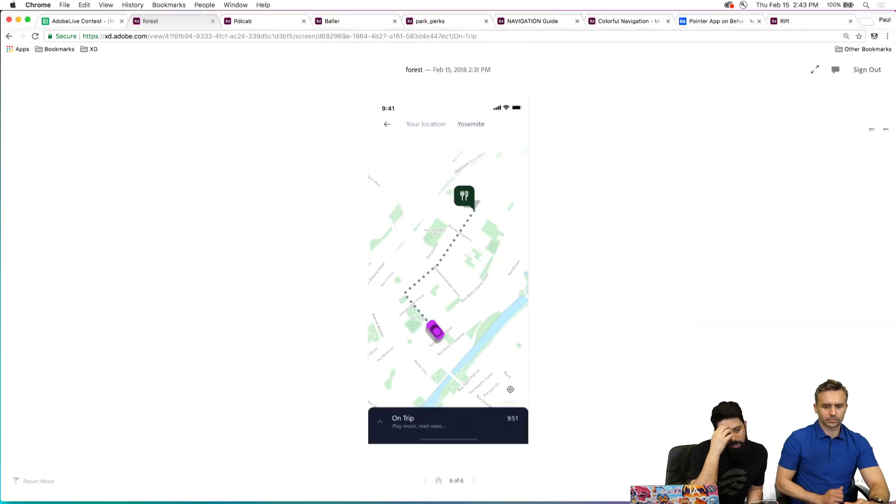
drag(891, 130, 562, 136)
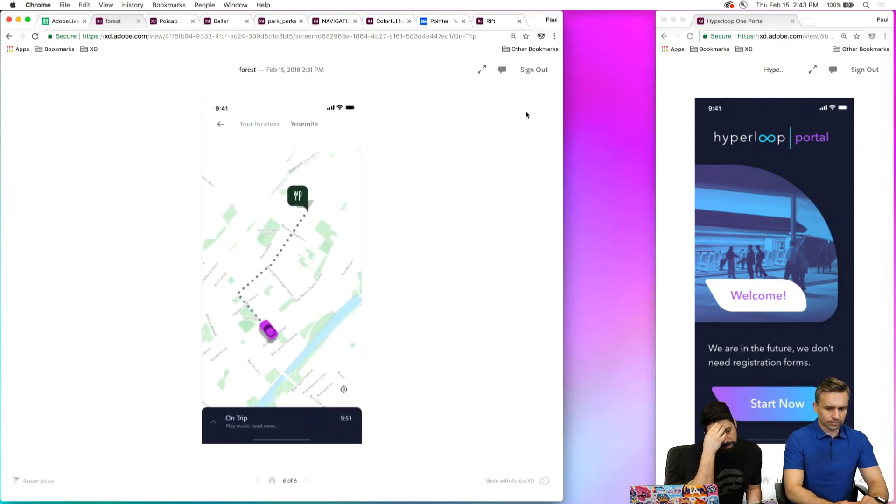
drag(498, 21, 528, 112)
drag(383, 124, 443, 2)
drag(98, 484, 469, 502)
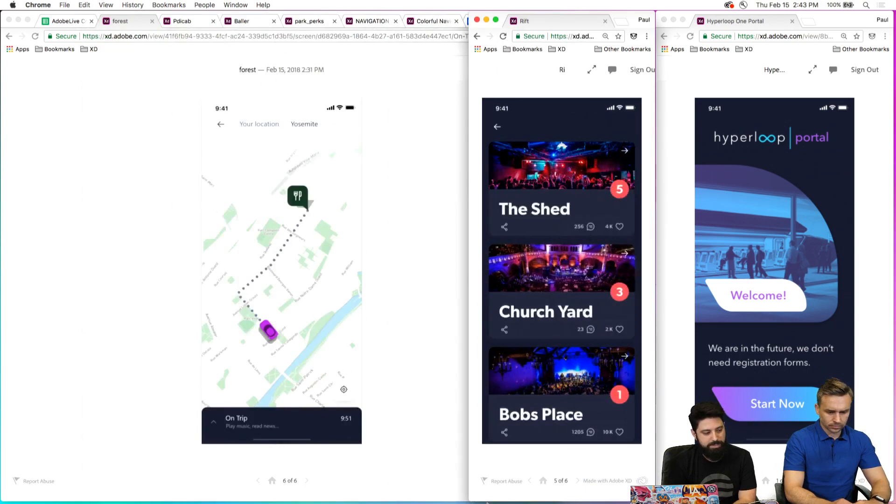
Narrow the main browser window further and split the Colorful Navigation prototype off into its own window.
click(281, 177)
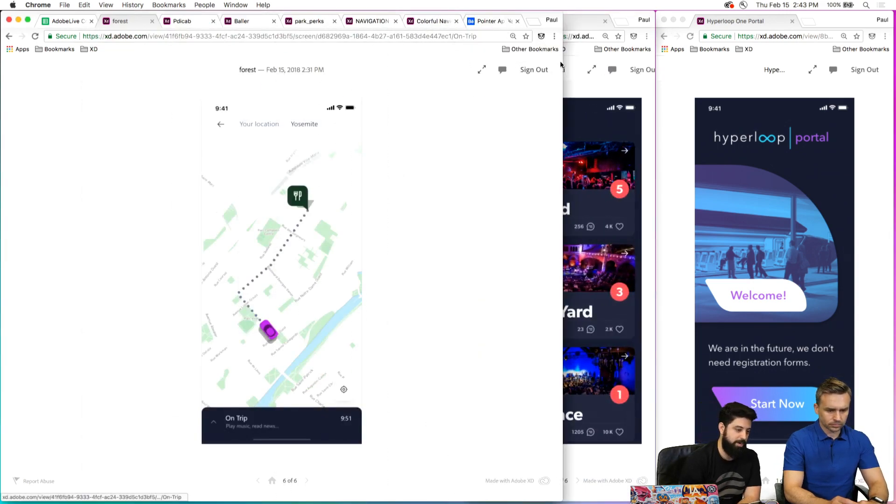
drag(562, 65, 395, 78)
drag(292, 21, 379, 159)
drag(445, 163, 329, 163)
drag(243, 173, 383, 8)
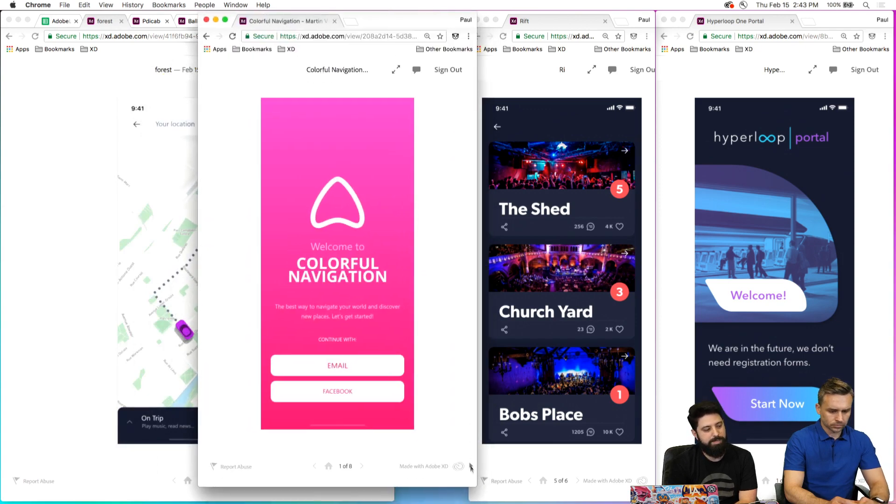
Size the Colorful Navigation window and place it directly beside Rift, continuing its prototype with email to the Where to? screen.
drag(475, 485, 420, 502)
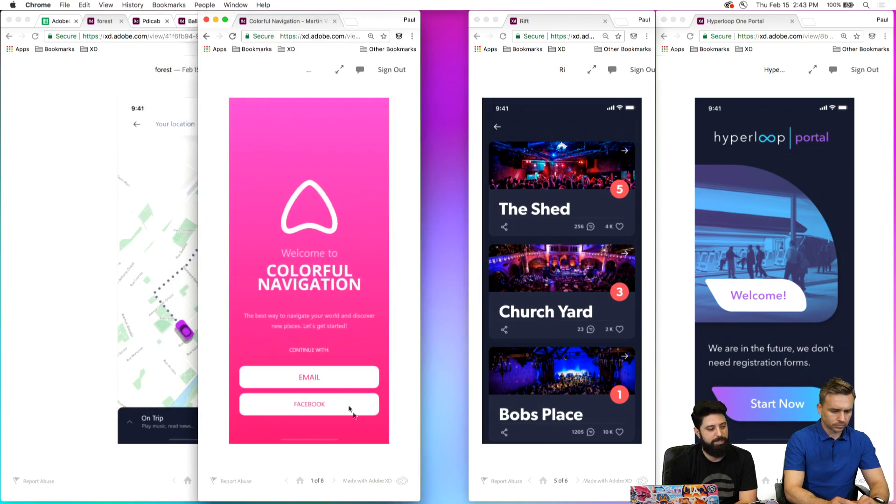
click(330, 380)
drag(371, 21, 419, 21)
Narrow the main browser window again and move NAVIGATION Guide into its own narrow, full-height window beside Colorful Navigation.
click(41, 122)
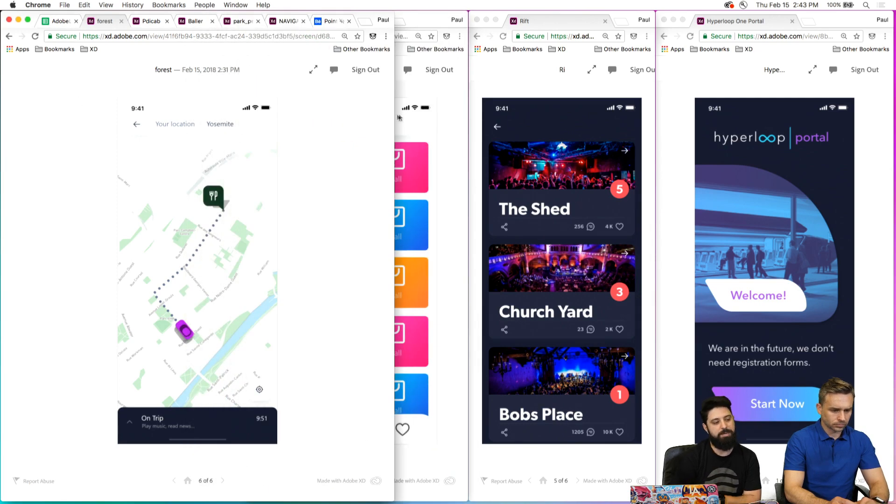
drag(394, 115, 243, 116)
drag(167, 23, 288, 21)
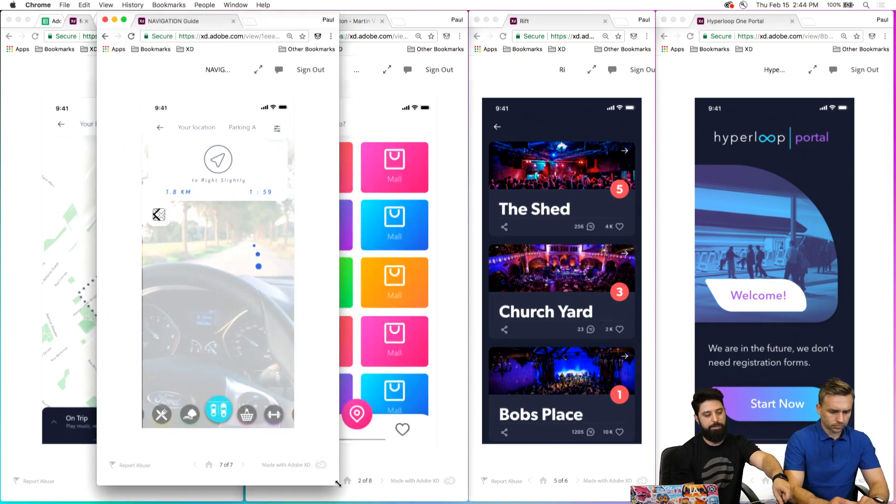
drag(338, 483, 340, 502)
Bring the Hyperloop One Portal window and then the Colorful Navigation window to the front for comparison.
click(683, 317)
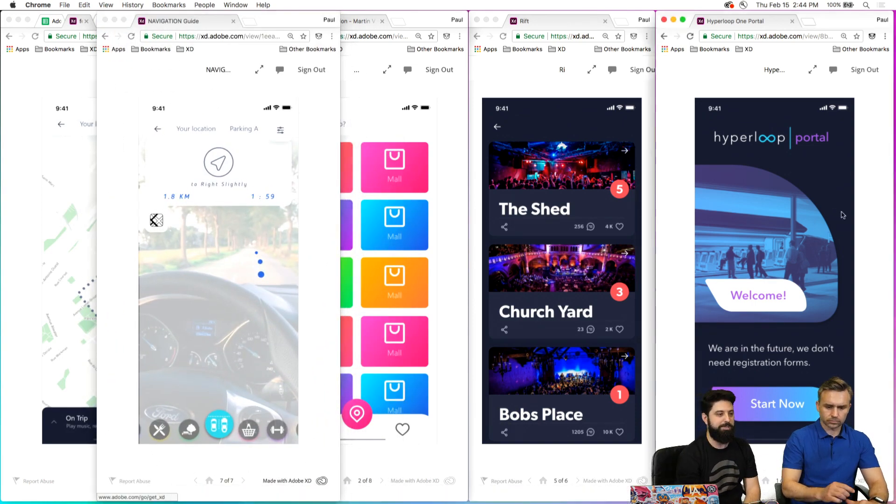
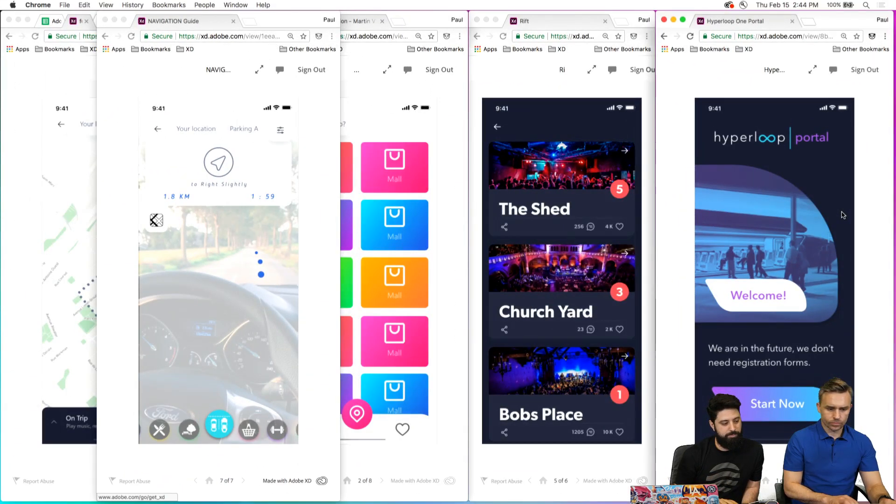
click(414, 23)
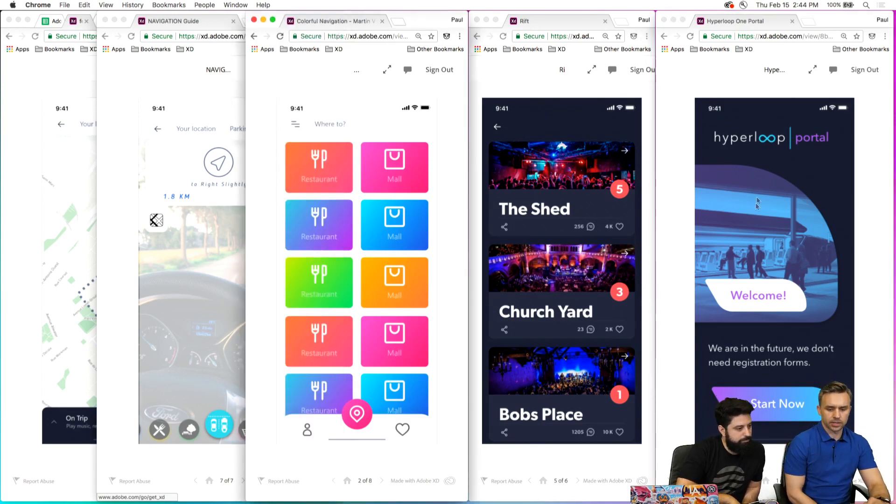
Shift the Colorful Navigation window closer to Hyperloop One Portal and move NAVIGATION Guide down, away from the main browser window.
drag(427, 17, 481, 17)
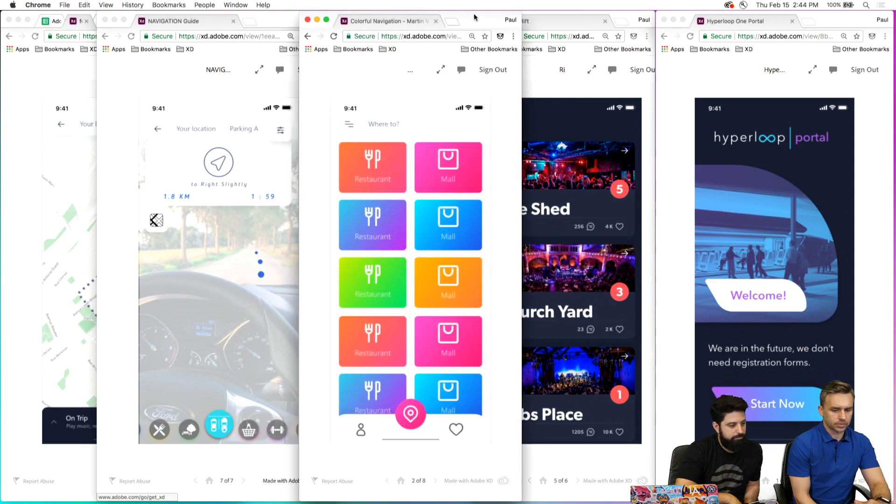
click(173, 74)
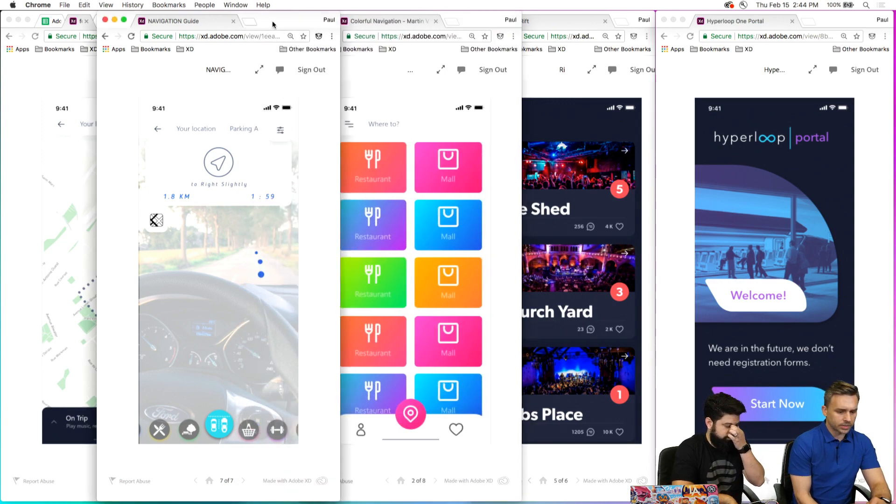
drag(274, 17, 415, 65)
Recheck the Pdicab prototype from its first screen in the main browser window and close its page.
click(25, 99)
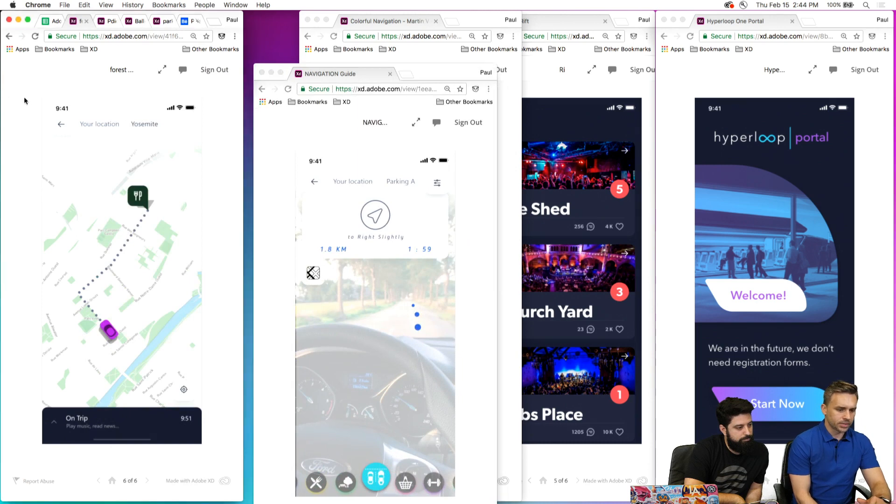
click(111, 21)
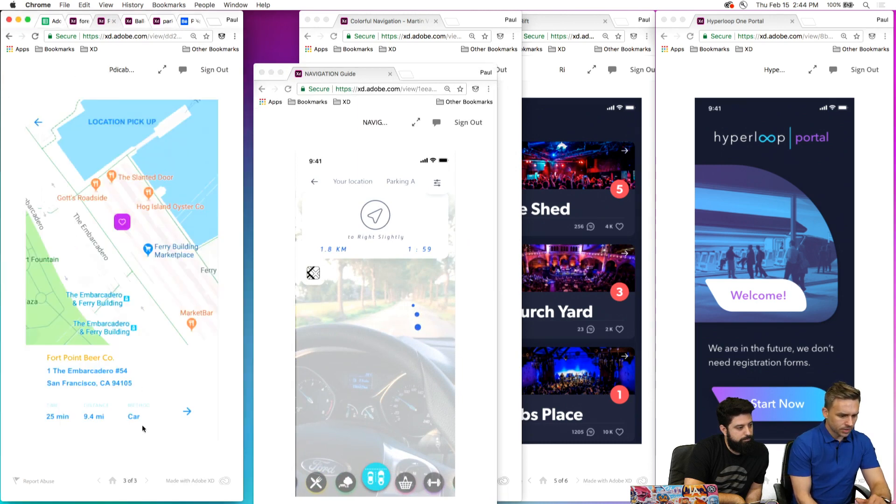
click(113, 481)
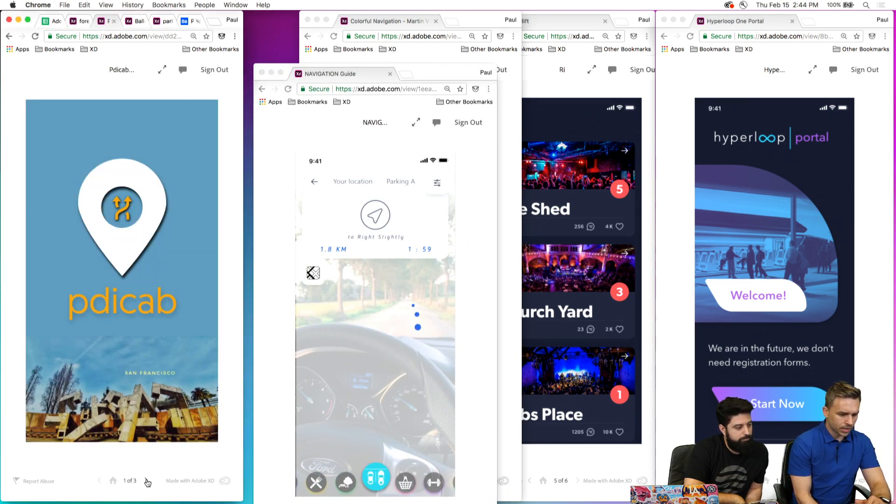
click(148, 481)
click(114, 21)
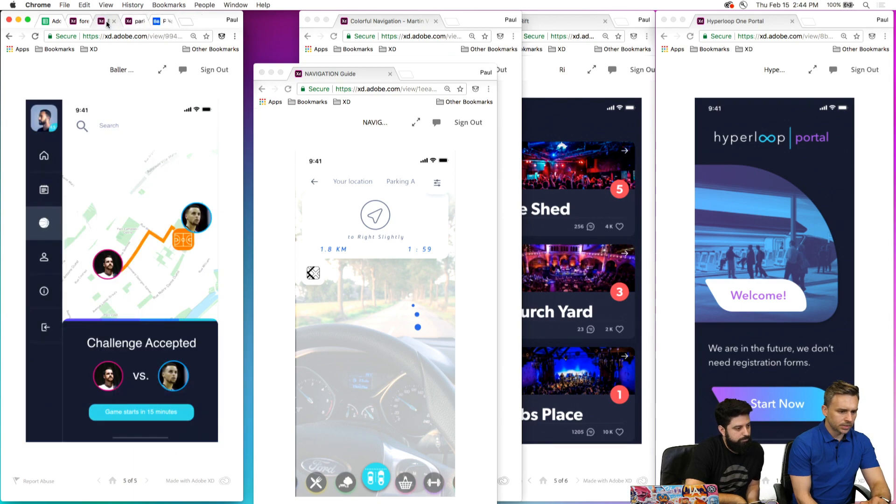
Split the Baller prototype and the Pointer App Behance page off into their own windows.
drag(108, 24, 119, 125)
click(79, 73)
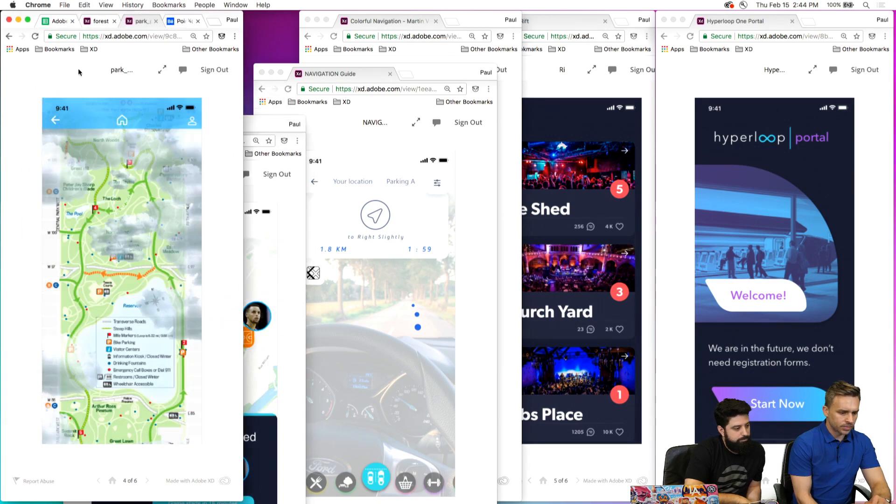
click(171, 22)
drag(171, 22, 262, 3)
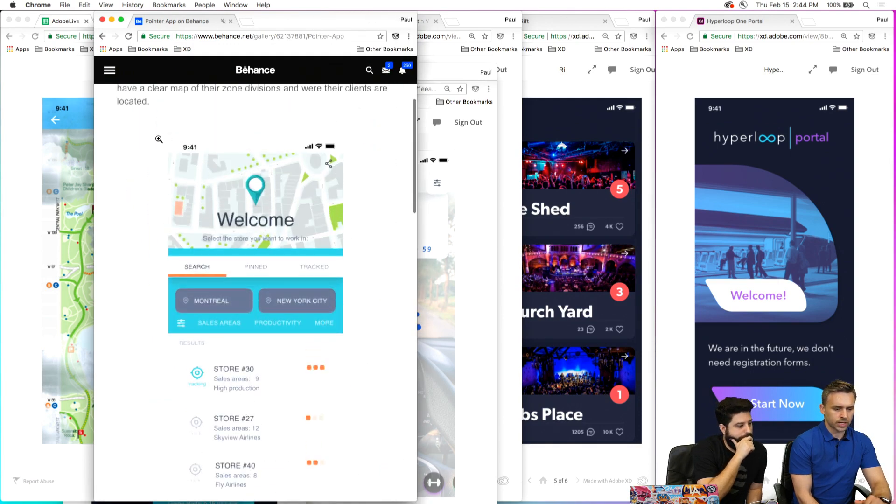
Examine the Pointer App project on Behance, opening Store #30 and its strategy maps in the embedded prototype.
scroll(158, 142, up, 4)
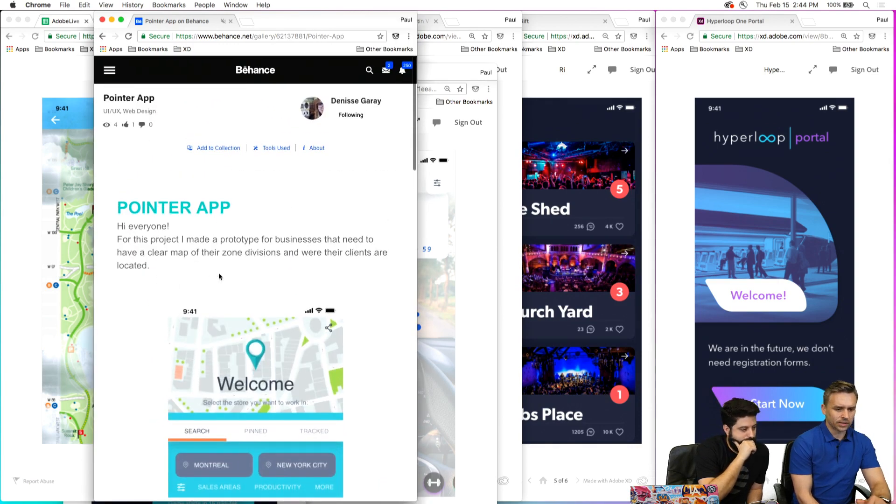
scroll(219, 276, down, 4)
scroll(219, 275, down, 2)
click(208, 234)
click(234, 308)
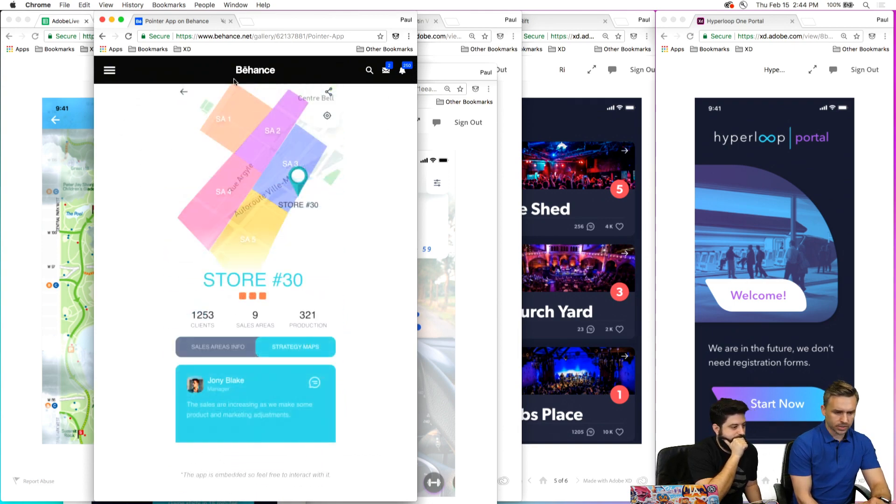
Move the Pointer App window down, bring Rift to the front and step its prototype back to the My Location screen.
drag(260, 23, 260, 146)
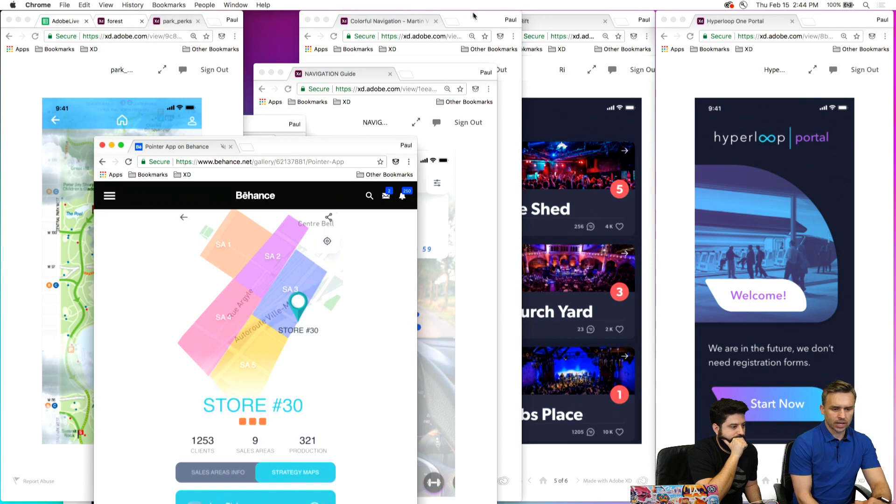
click(476, 22)
click(548, 93)
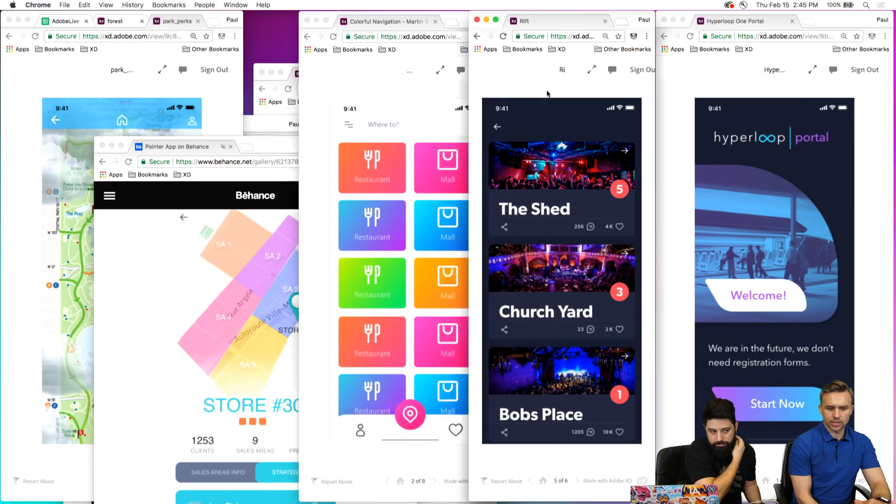
click(530, 481)
click(530, 481)
click(530, 480)
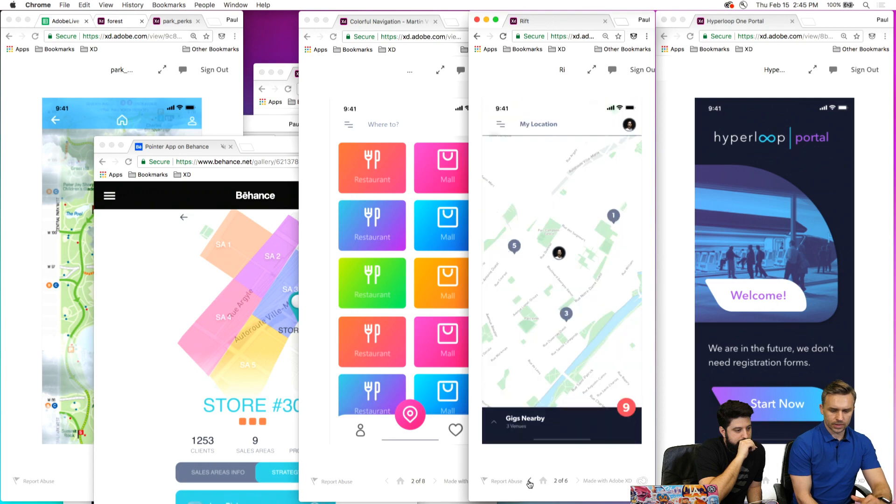
Move Pointer App up beside Colorful Navigation for comparison and close the Pointer App page.
drag(262, 148, 223, 3)
click(395, 94)
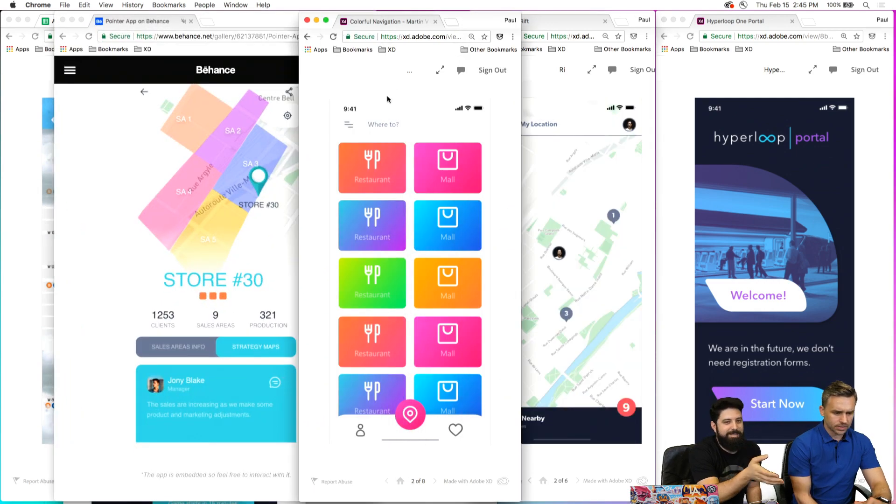
click(190, 21)
Examine the Rift prototype by opening Gigs Nearby and then The Shed venue page.
click(556, 97)
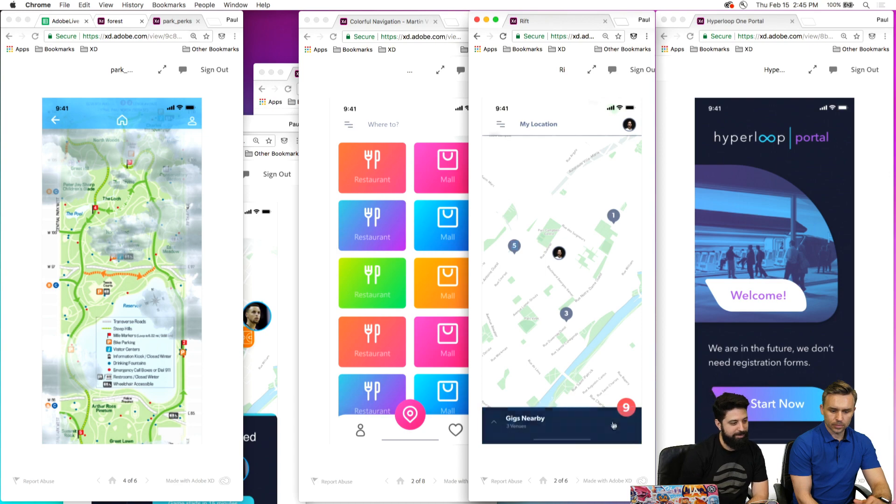
click(572, 432)
click(599, 387)
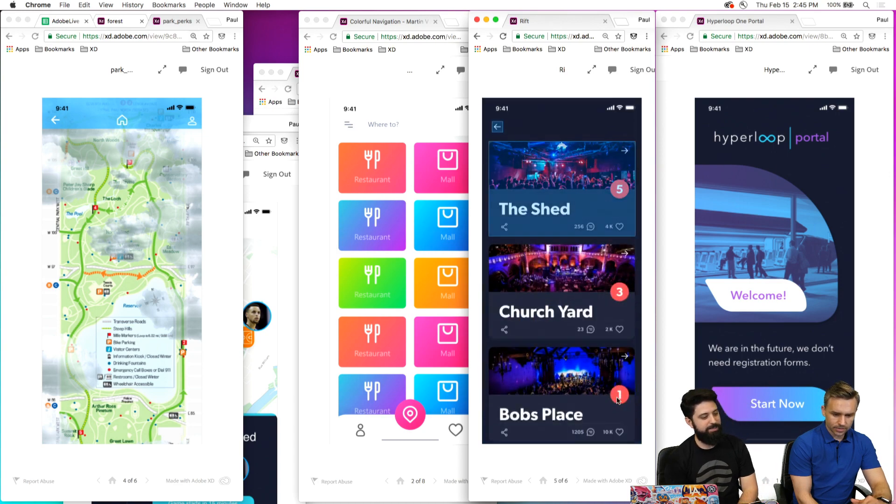
click(562, 228)
click(560, 290)
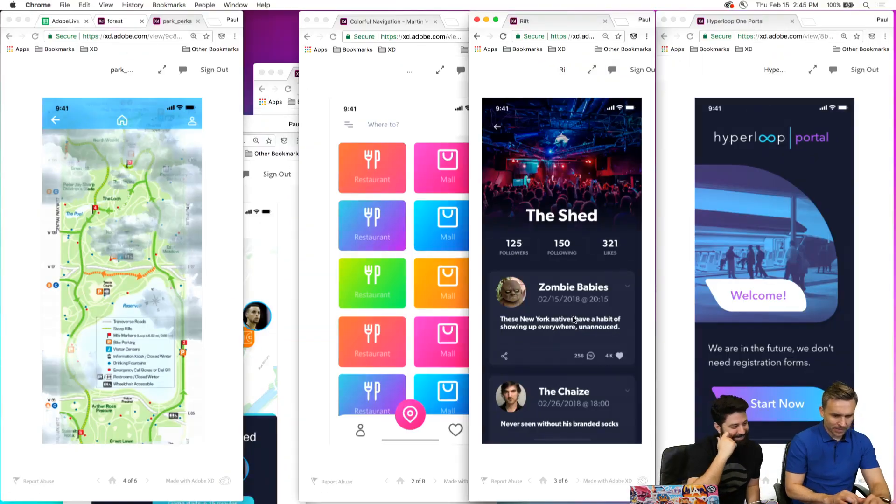
Move the Baller window up to the top of the screen beside Colorful Navigation and extend it to full height.
click(362, 98)
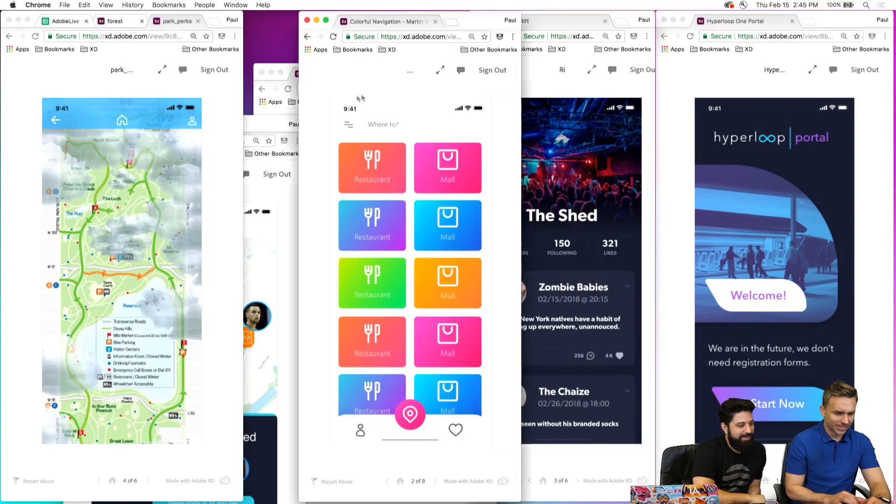
click(286, 223)
drag(231, 125, 317, 21)
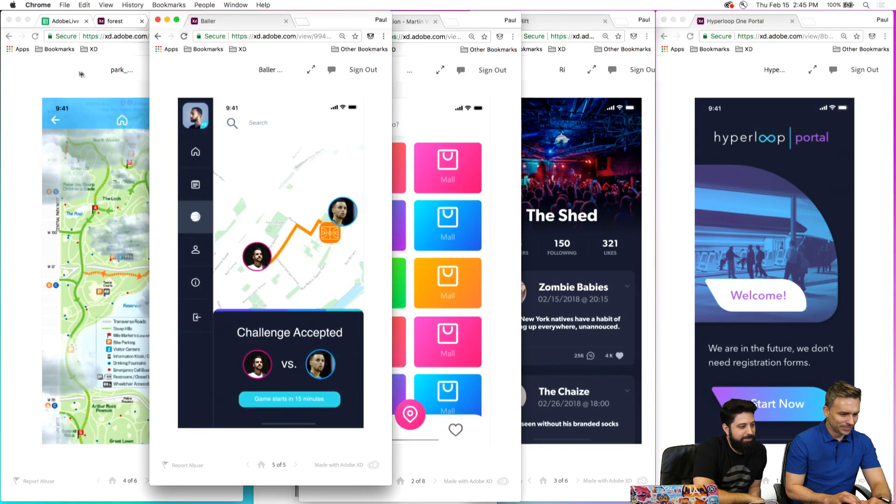
click(77, 90)
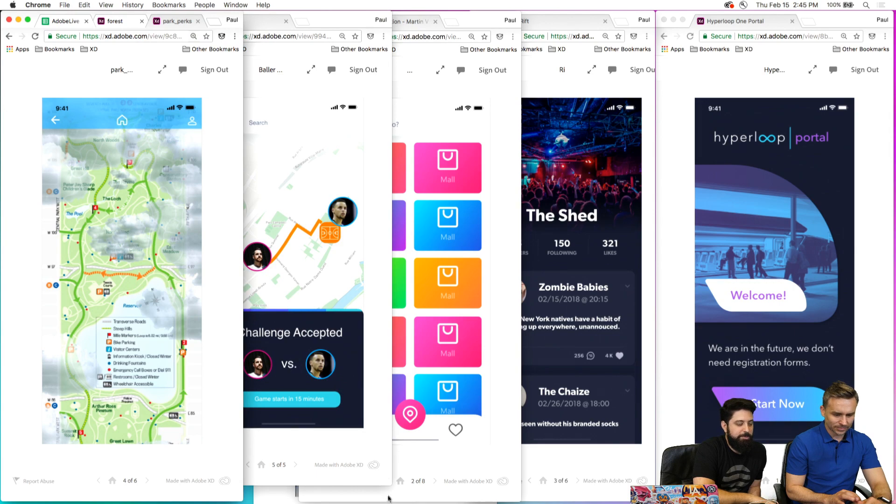
drag(389, 486, 392, 500)
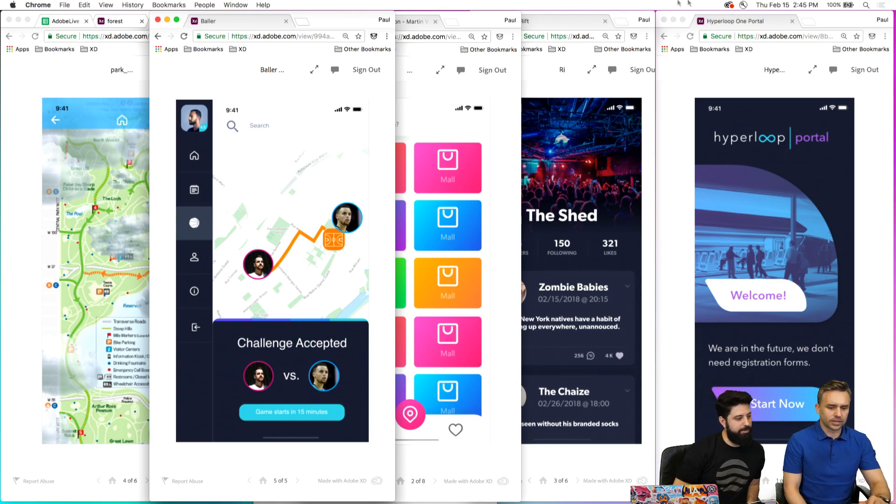
Shift the Rift window over against Hyperloop One Portal and close the park_perks page in the main browser window.
drag(623, 18, 665, 7)
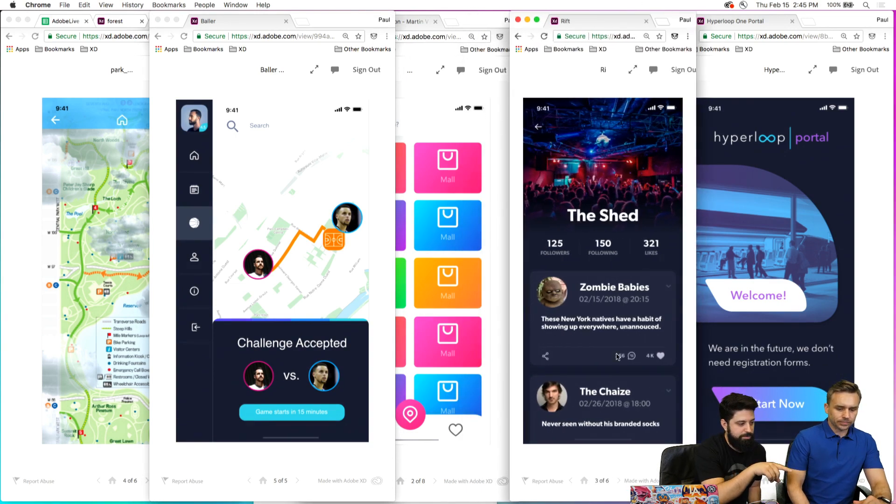
click(25, 140)
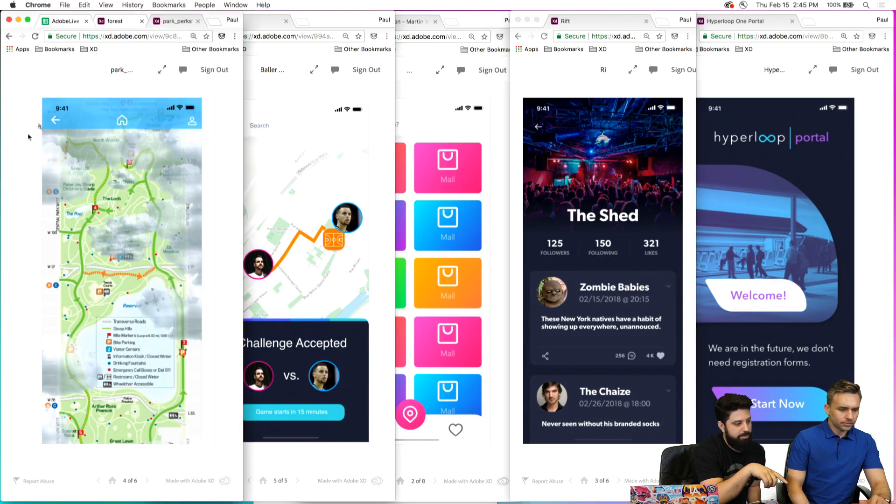
click(197, 21)
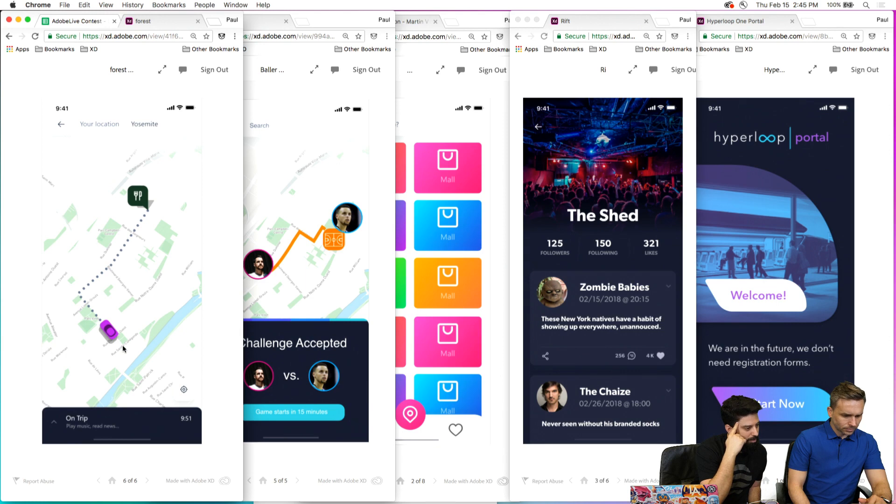
Restart the forest prototype, continue with phone to the Feed screen, and compare it with the Baller window.
click(112, 481)
click(122, 312)
click(120, 300)
click(120, 300)
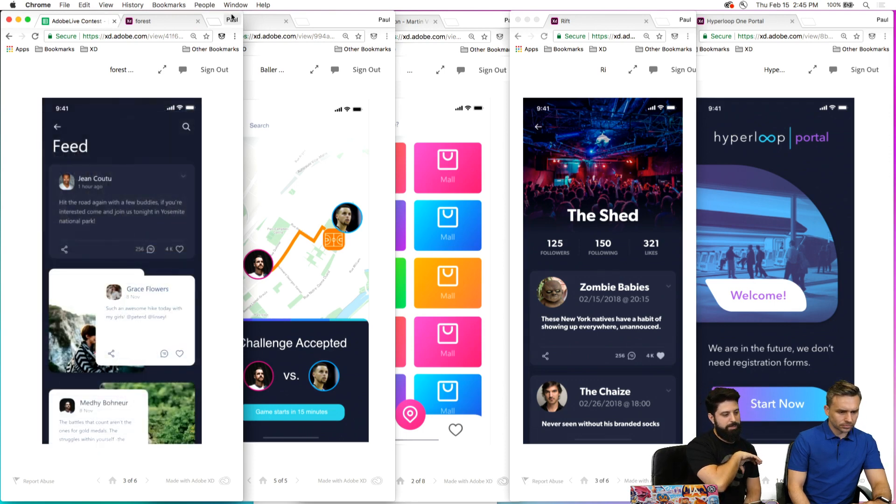
click(328, 17)
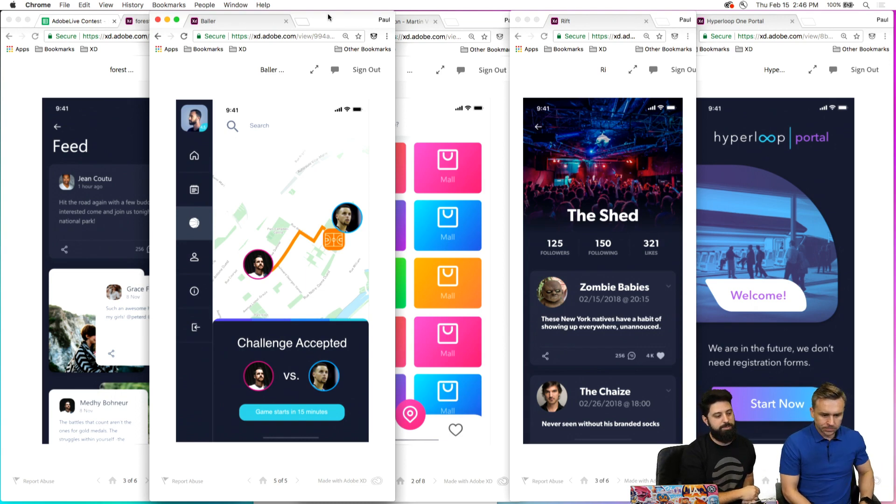
click(120, 167)
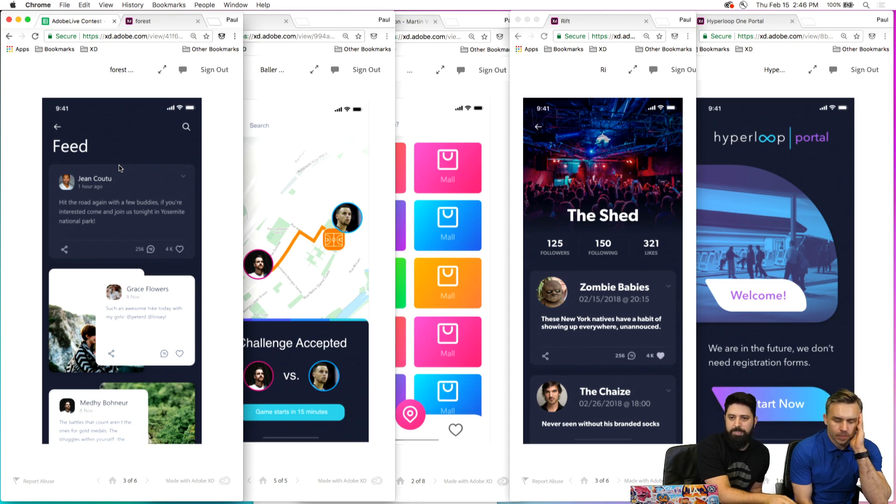
Step through all of the forest prototype's screens from the Feed and continue round again to the chat conversation.
click(56, 128)
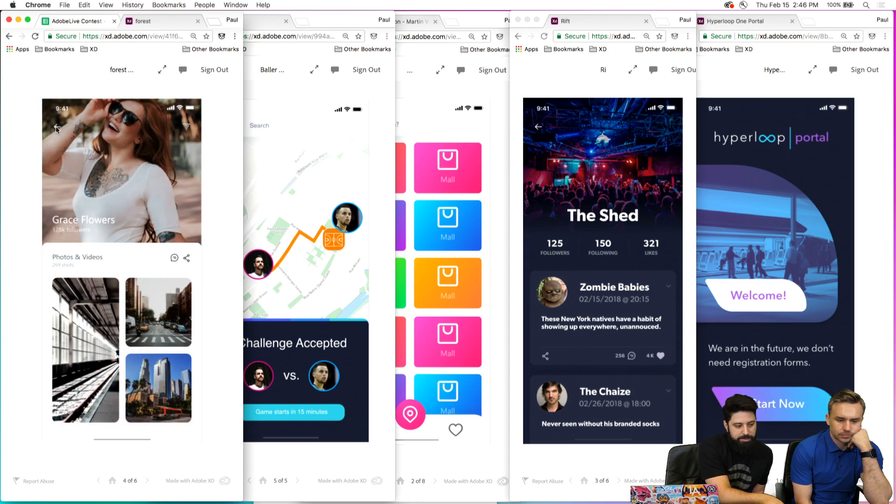
click(56, 128)
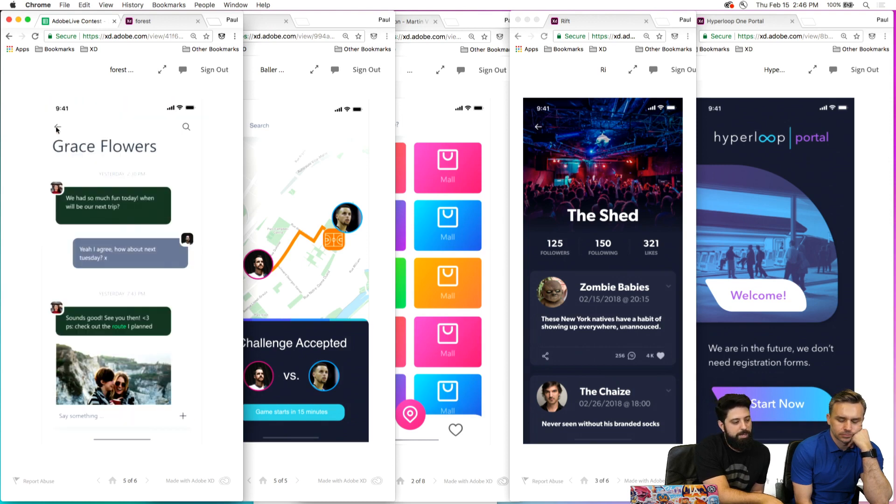
click(56, 129)
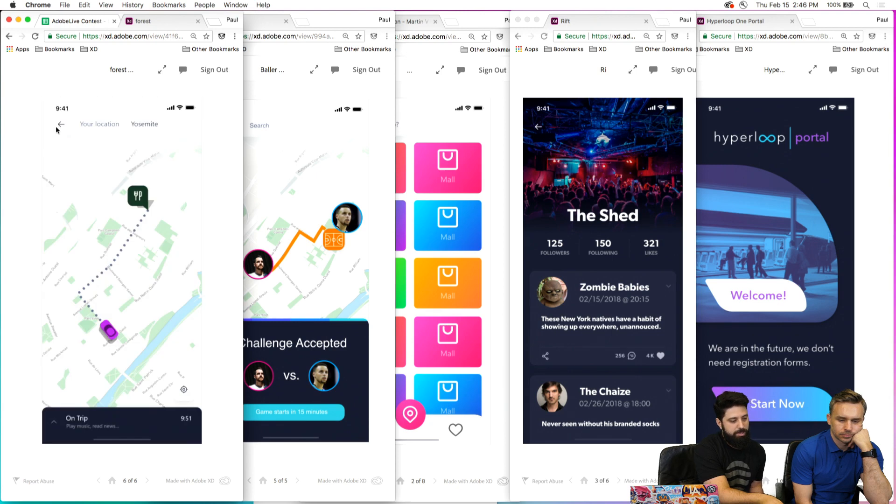
click(56, 129)
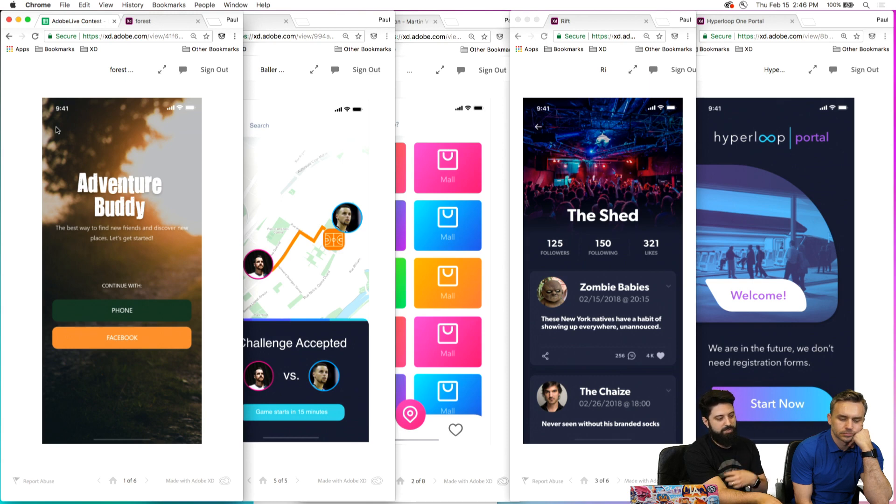
click(56, 129)
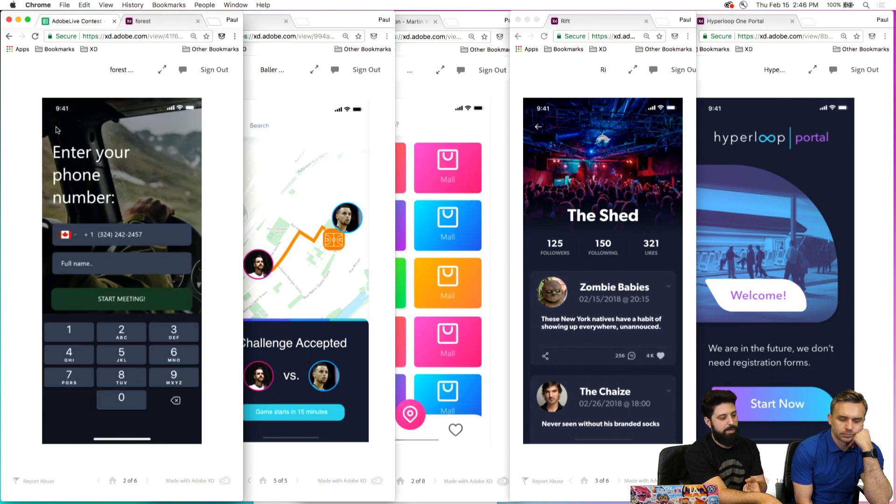
click(57, 130)
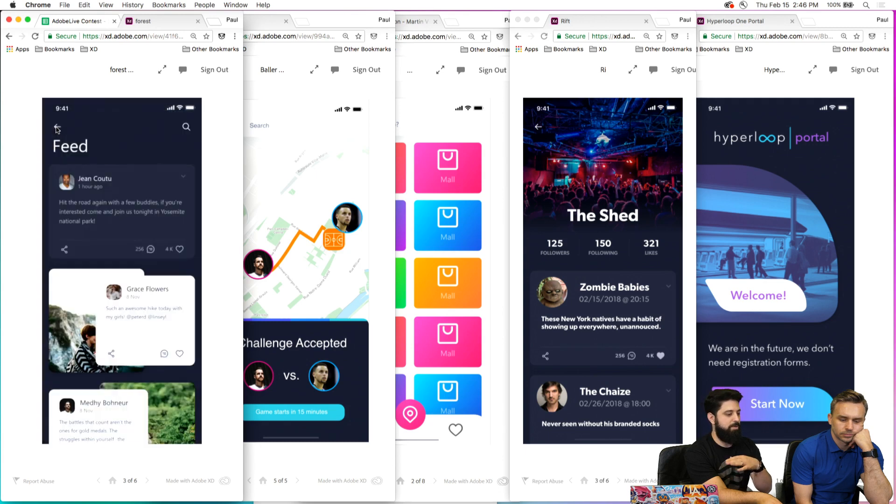
click(56, 130)
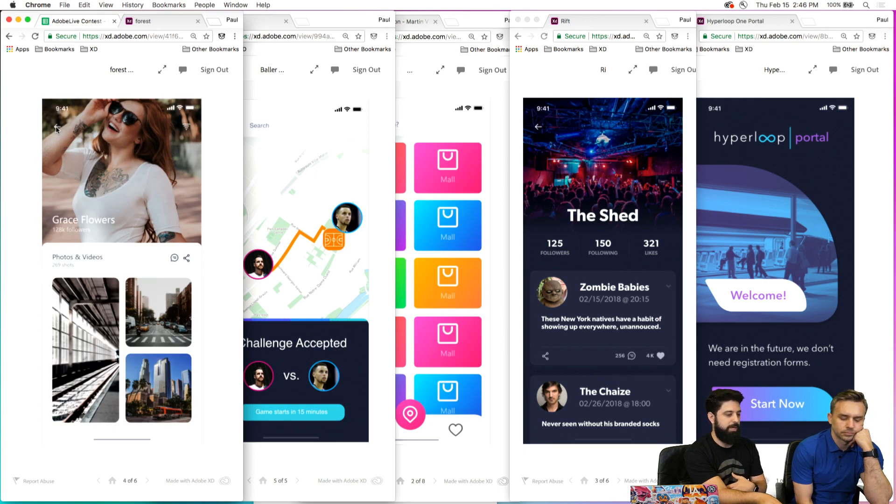
click(57, 129)
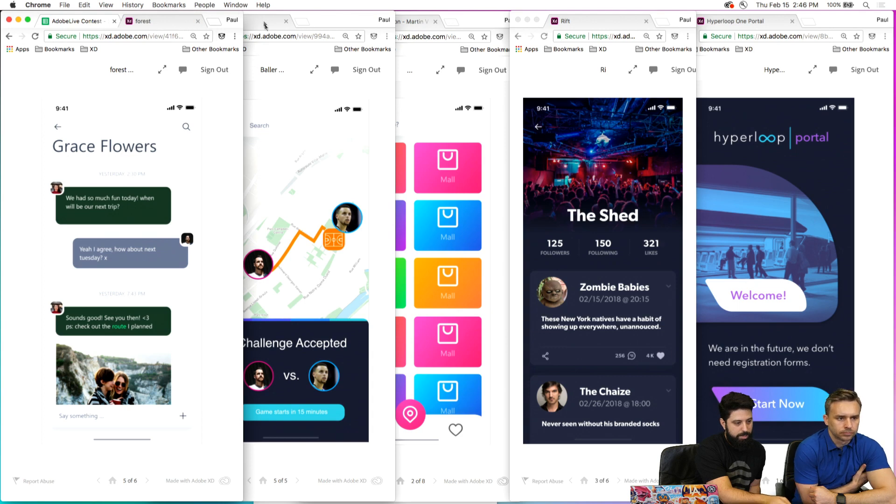
Minimize the forest prototype's window and line up the Baller and NAVIGATION Guide windows side by side at full height.
click(276, 70)
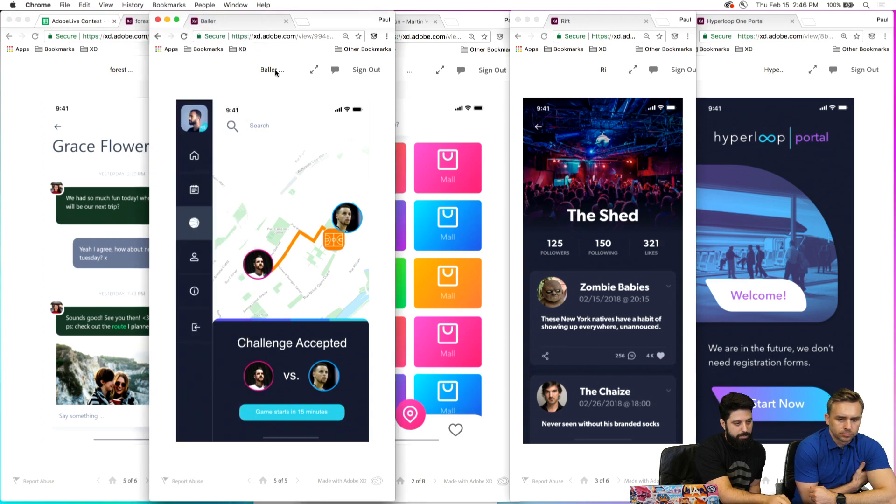
click(18, 20)
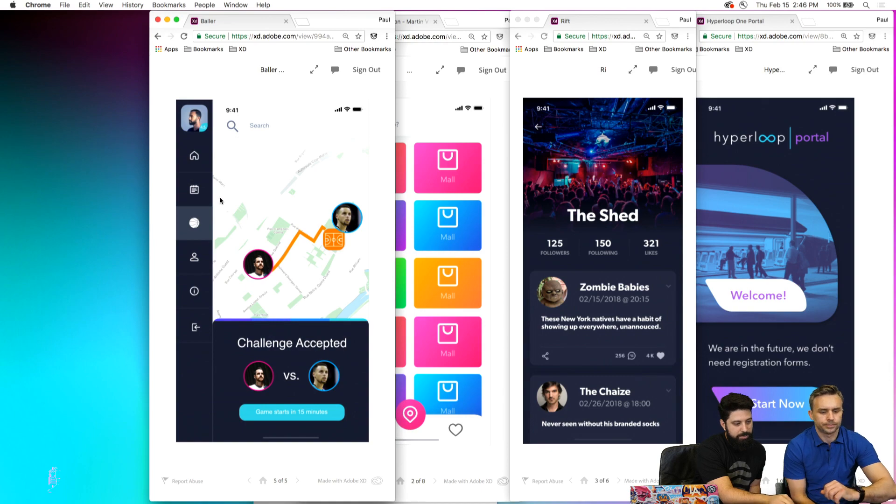
drag(332, 19, 180, 13)
click(273, 150)
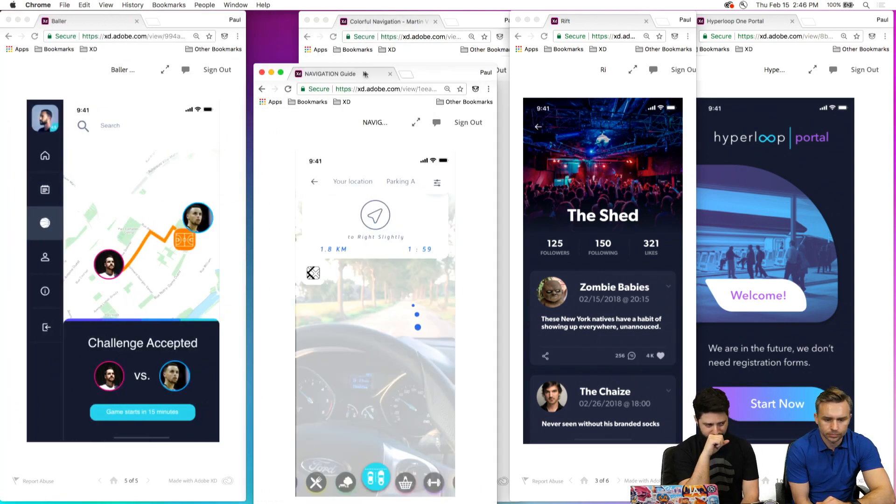
drag(436, 79, 424, 27)
Widen the Baller window to review its Pick-up game Challenge player card, and close the window.
drag(246, 101, 515, 94)
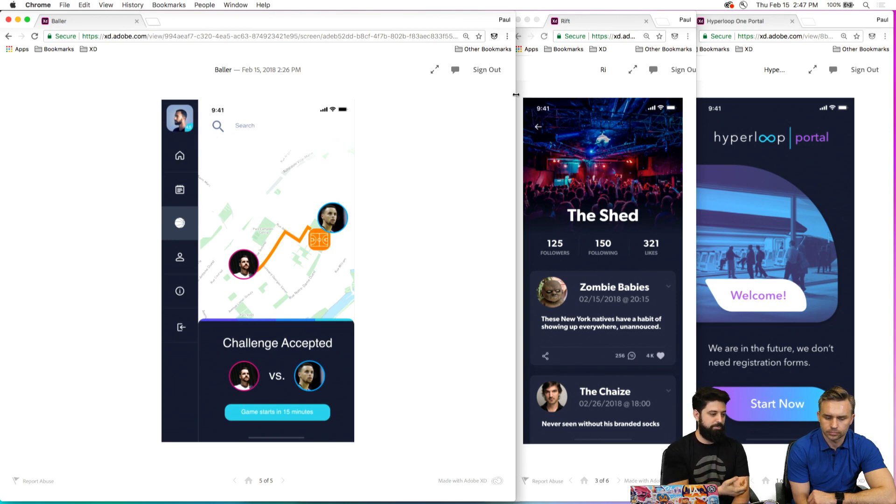
click(323, 278)
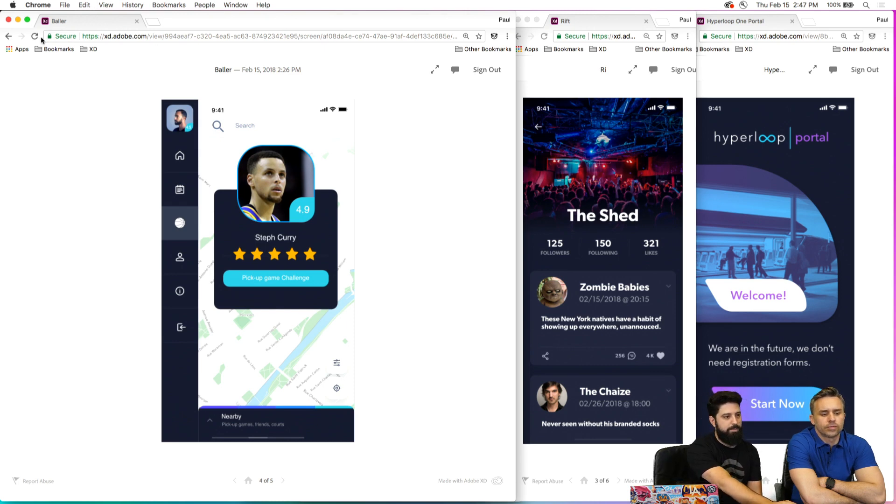
click(8, 20)
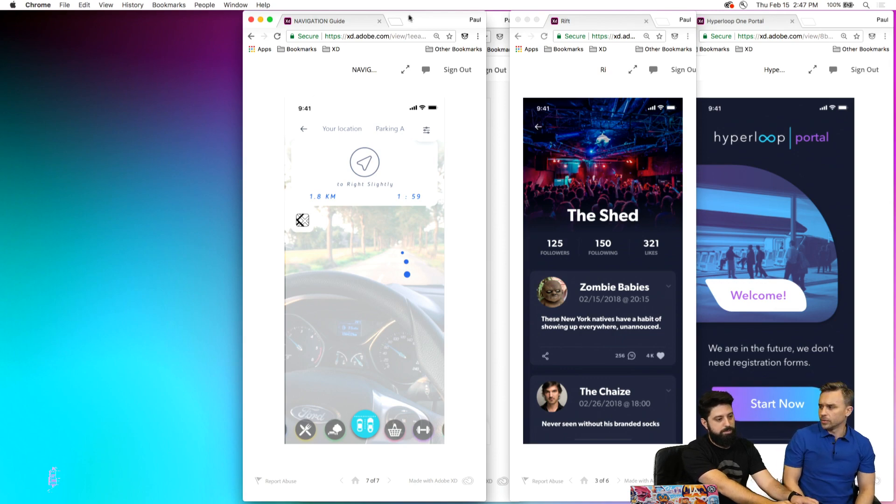
Step through the NAVIGATION Guide screens beside Colorful Navigation, from the location prompt to the Parking A directions, and close its window.
drag(416, 19, 248, 13)
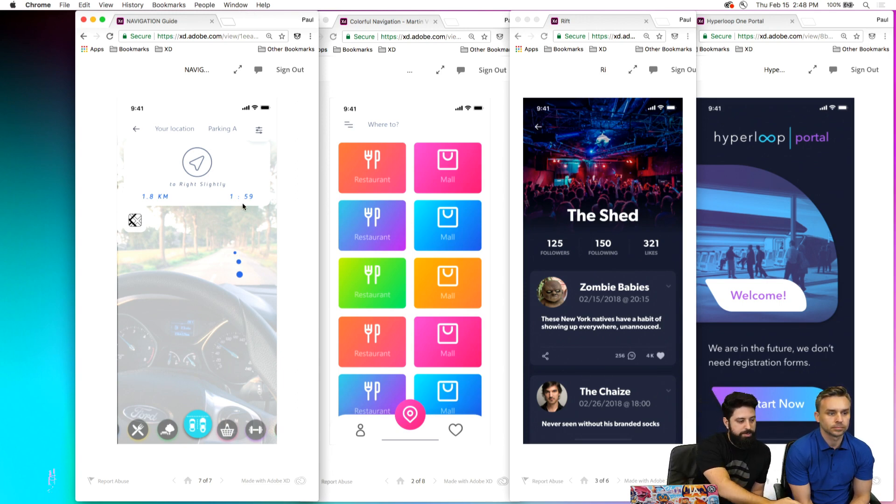
click(217, 261)
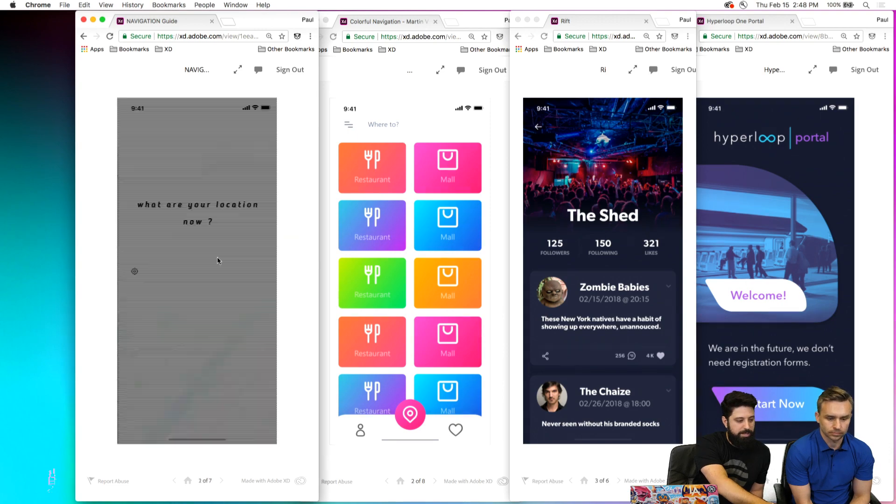
click(218, 260)
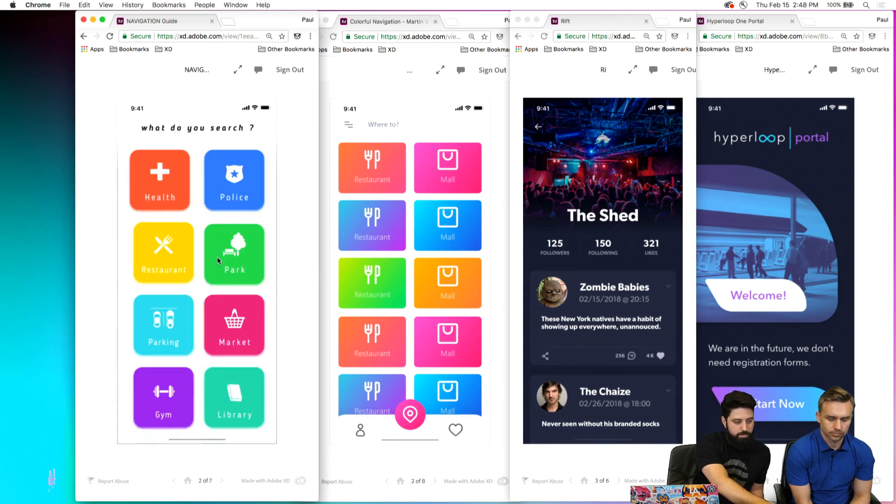
click(217, 260)
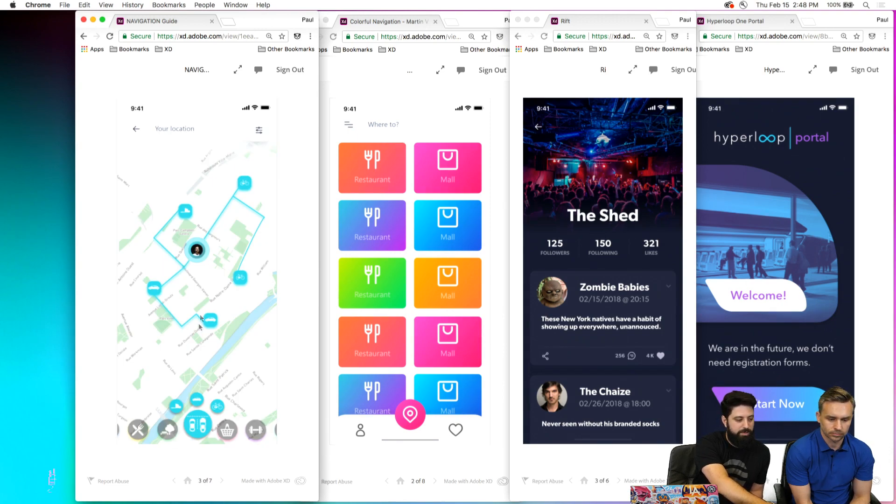
click(175, 436)
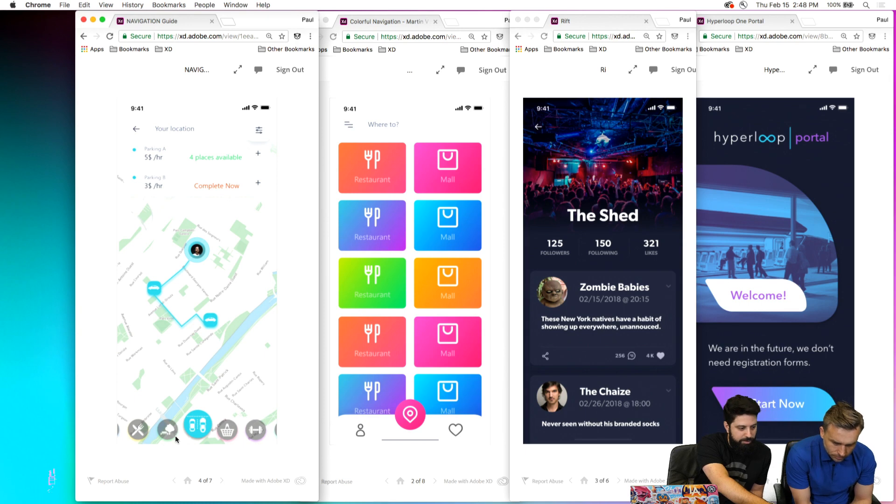
click(175, 436)
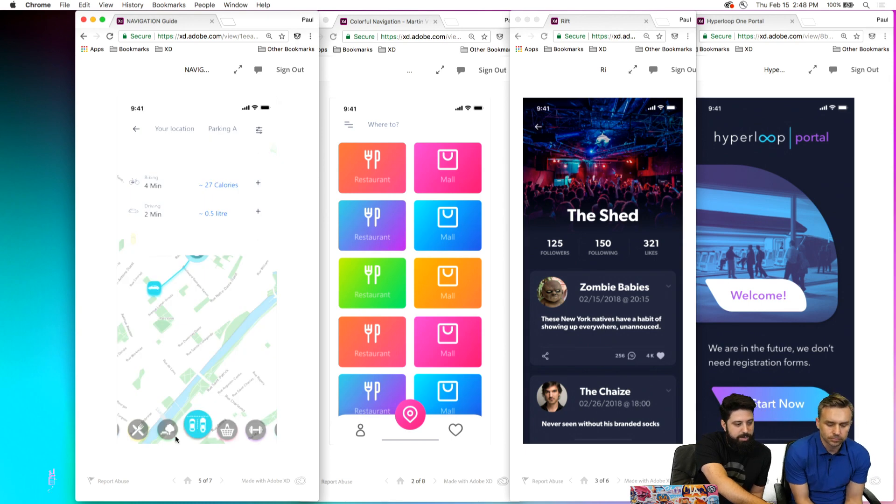
click(175, 435)
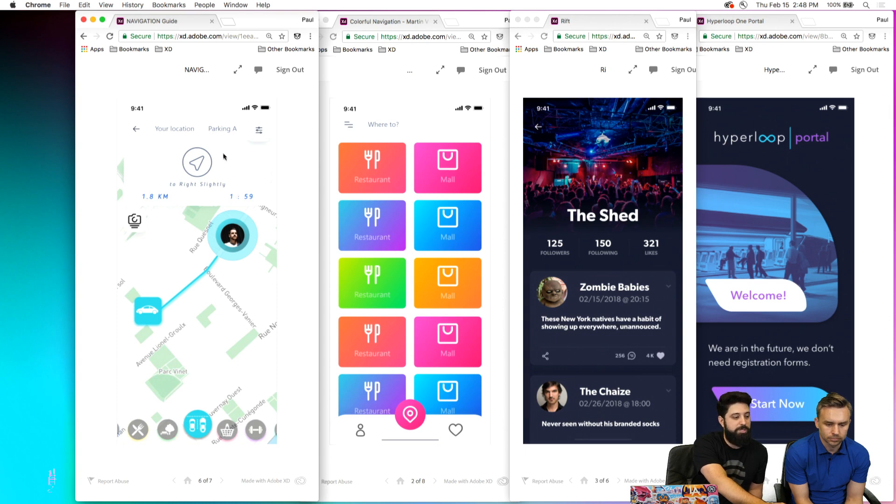
click(84, 20)
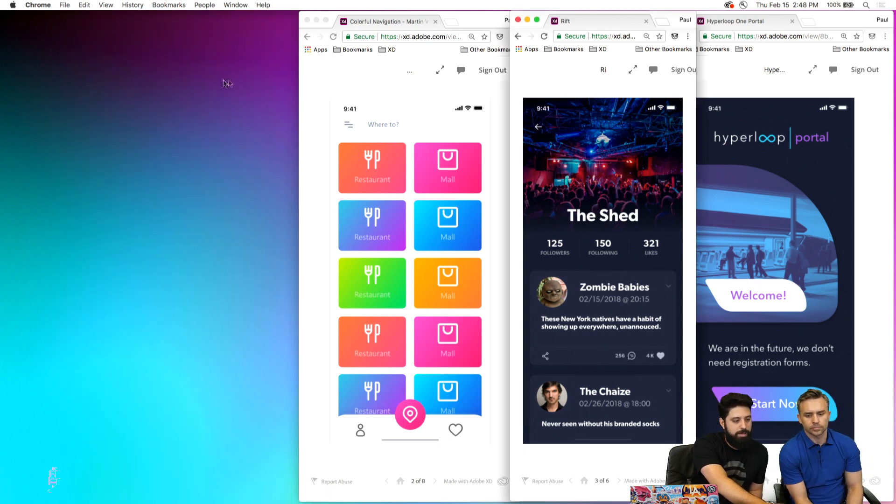
View the Colorful Navigation prototype in full screen and go through its restaurant list, profile and Sushi Place route screens.
click(330, 102)
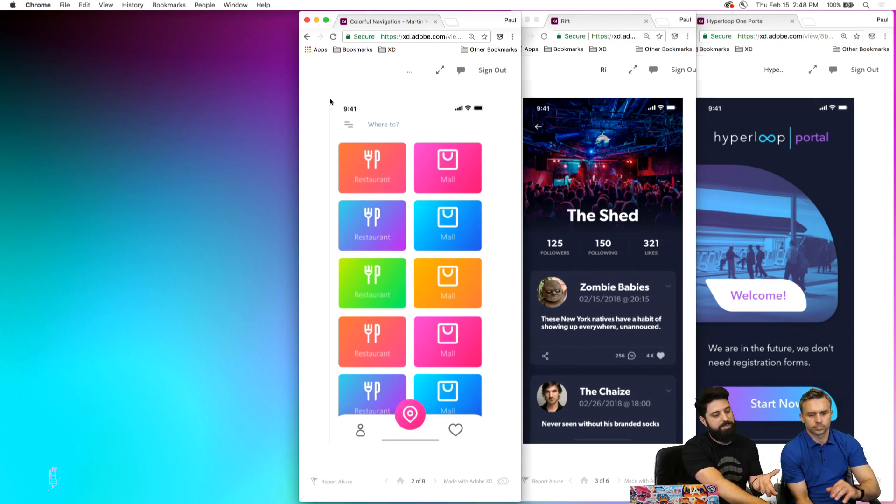
click(326, 19)
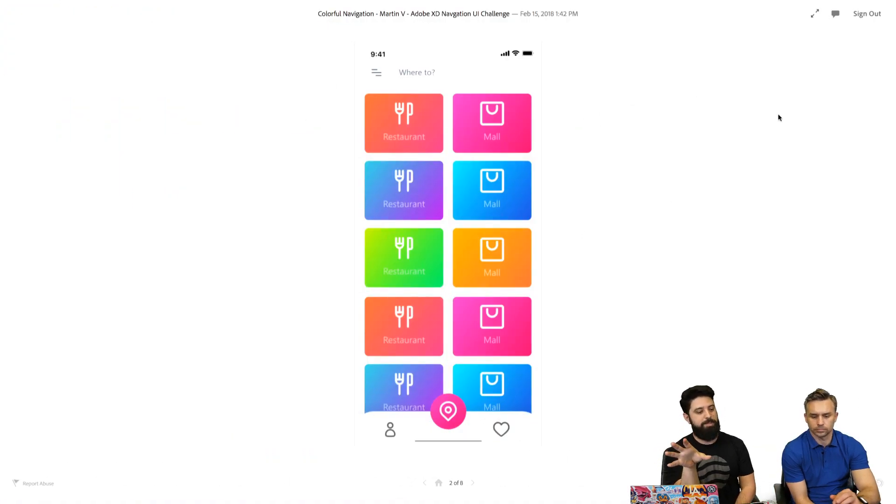
click(815, 14)
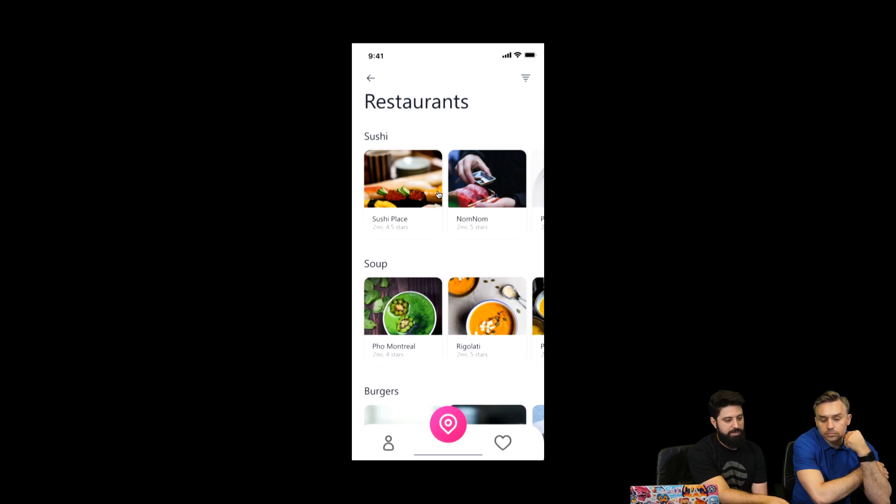
click(431, 236)
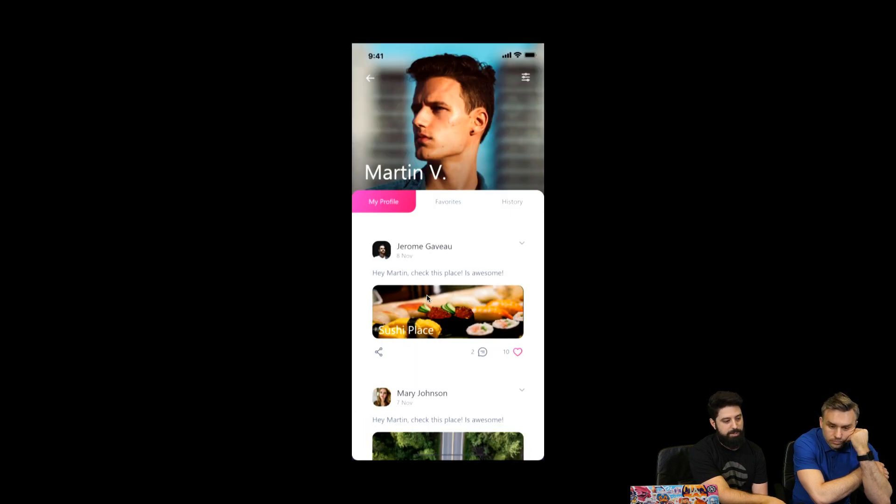
click(427, 297)
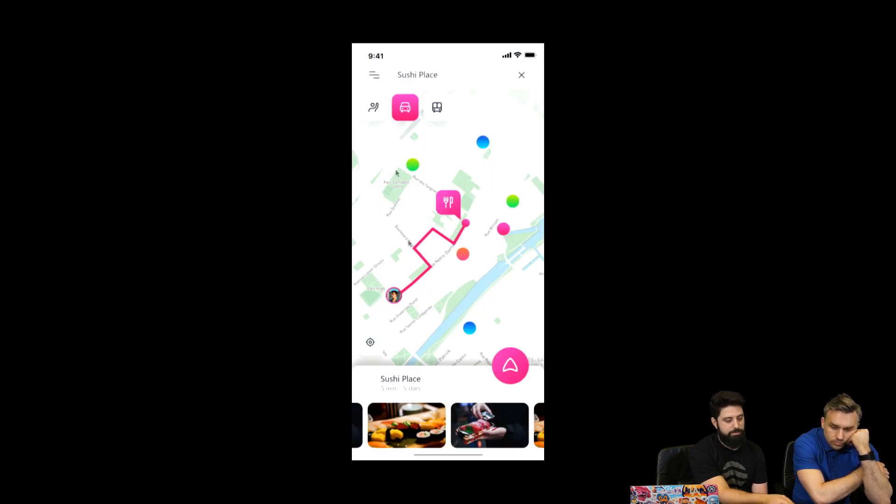
key(Escape)
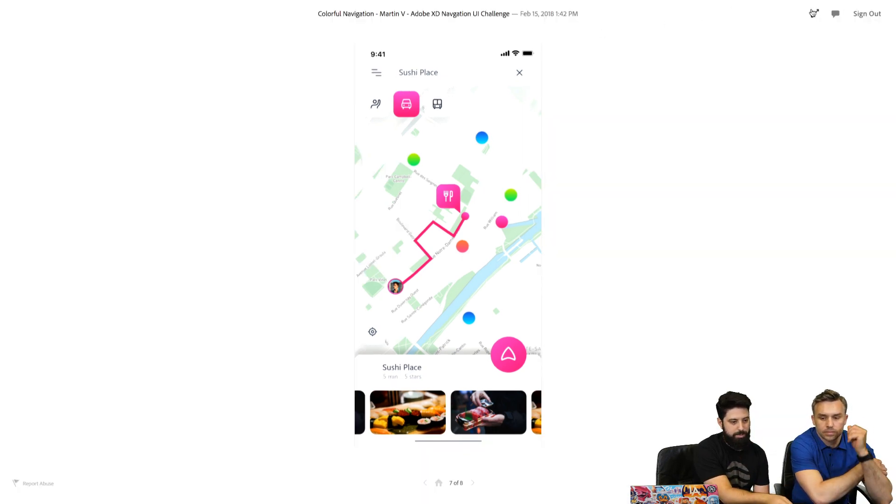
click(814, 13)
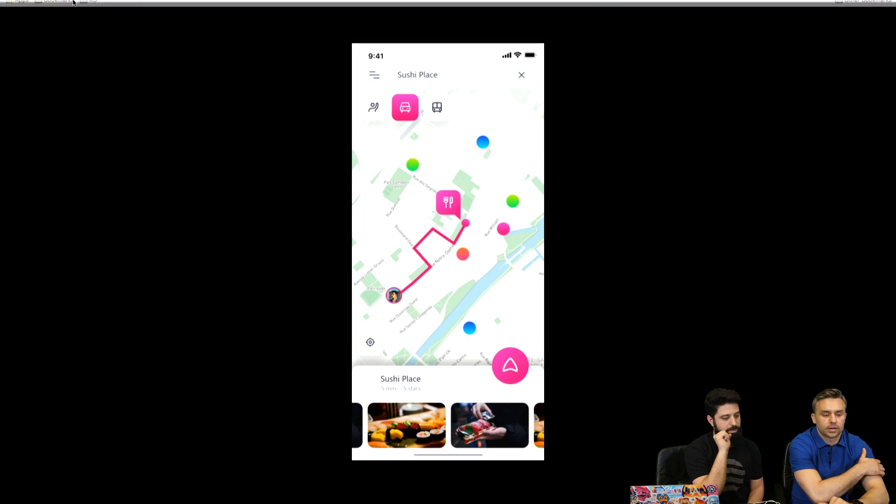
Take Colorful Navigation out of browser full screen and widen the Rift window so the two prototypes stand side by side.
click(29, 21)
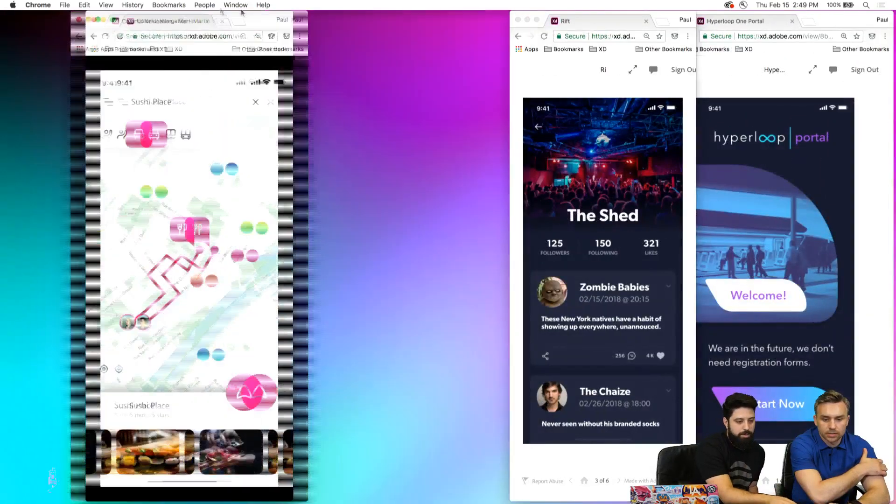
drag(210, 55, 380, 55)
click(509, 79)
drag(504, 80, 330, 77)
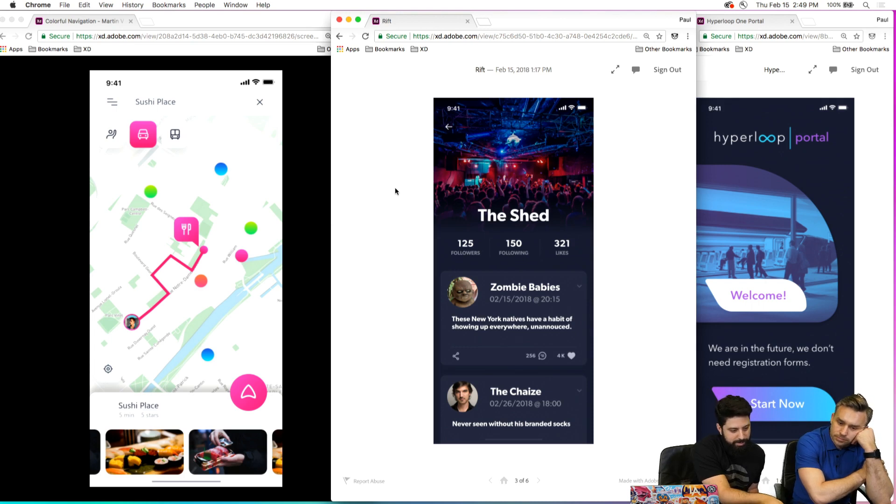
Step forward through all of the Rift prototype's screens from The Shed venue page round to the same page again.
key(Right)
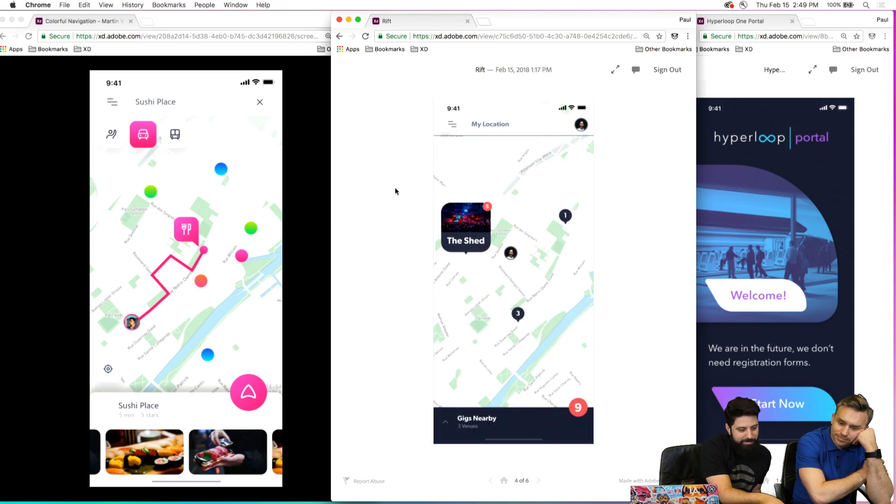
key(Right)
key(Right)
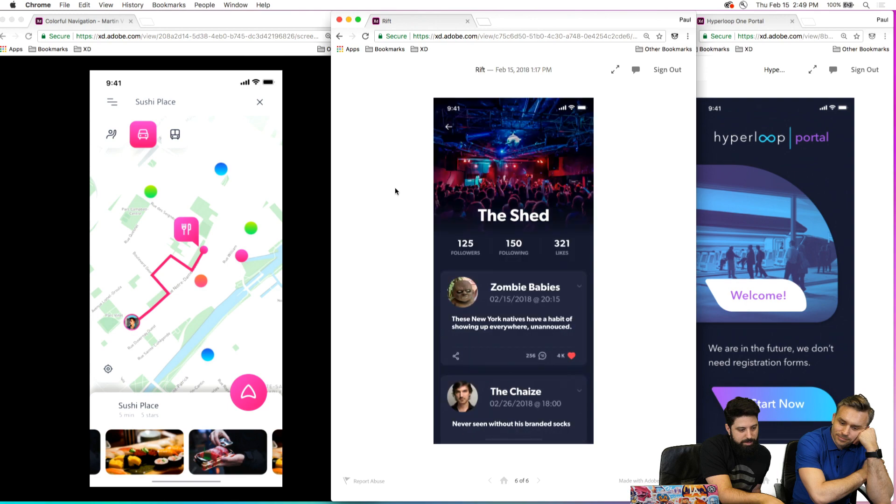
key(Right)
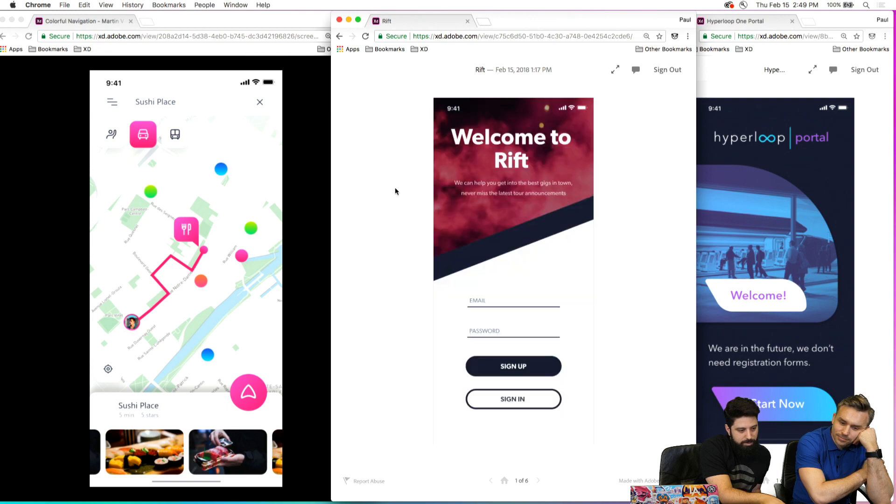
key(Right)
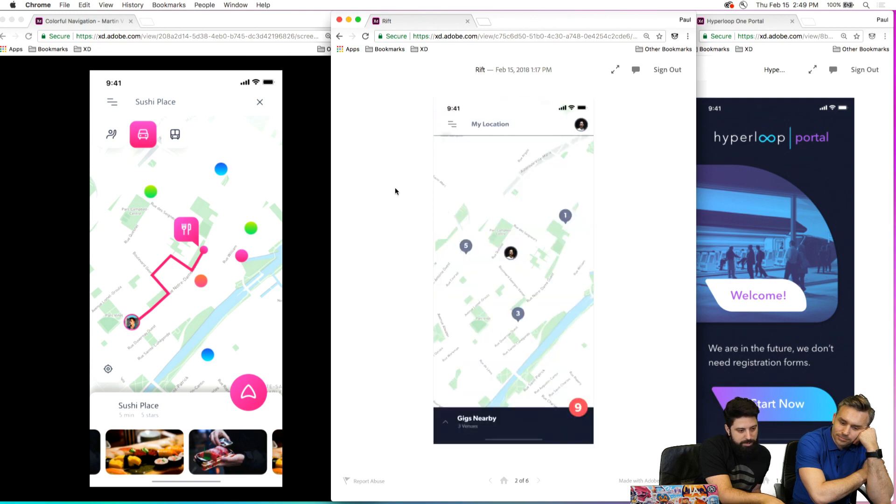
key(Right)
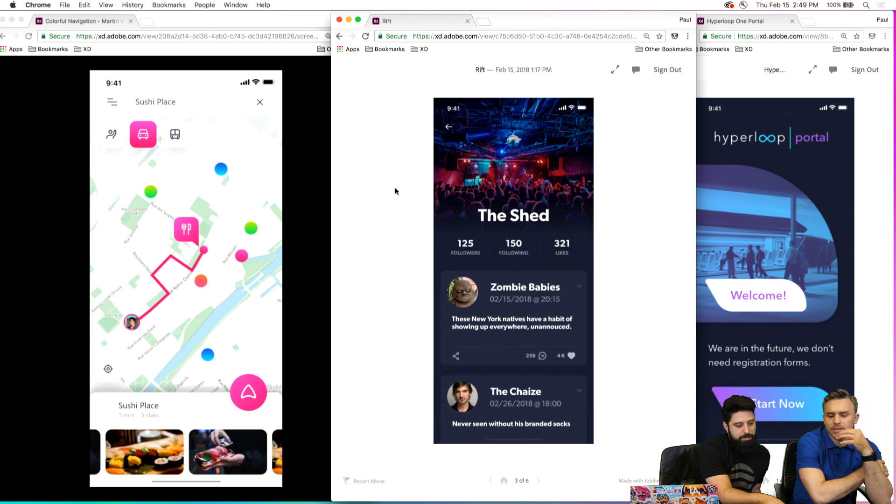
Return to Rift's welcome screen and re-examine its map and The Shed screens up to the map with the venue pin open.
key(Left)
key(Left)
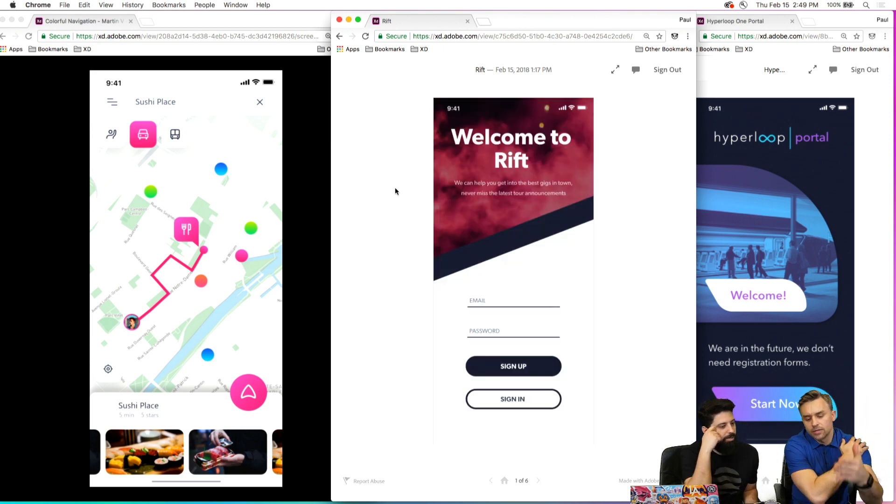
key(Right)
key(Right)
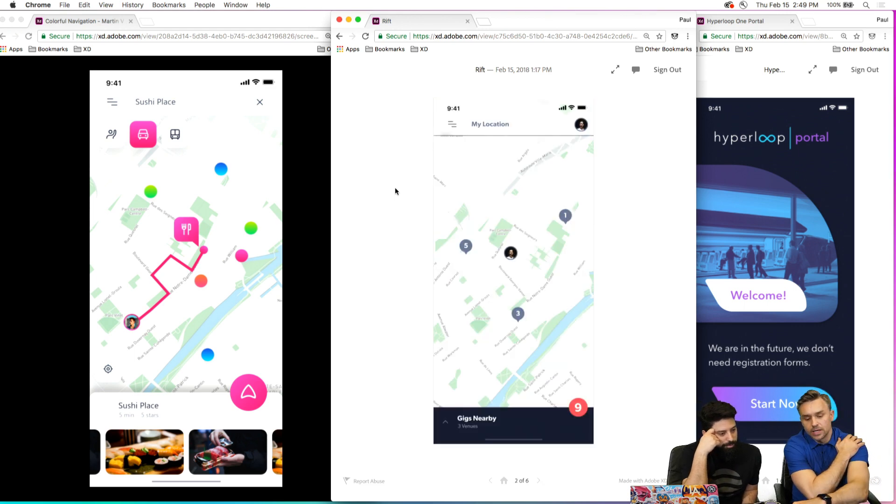
key(Left)
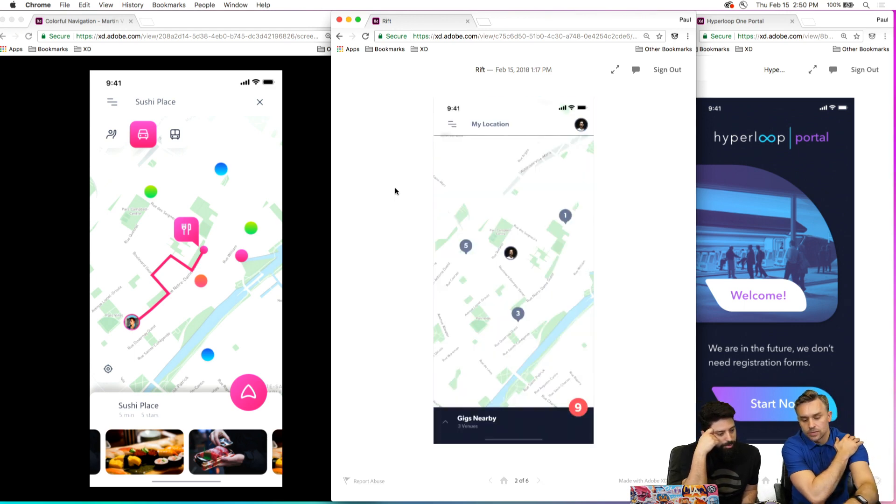
key(Right)
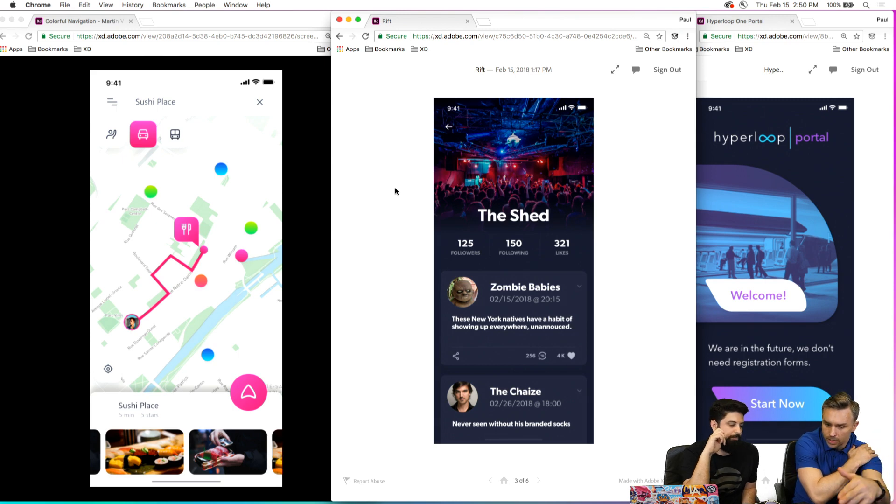
key(Right)
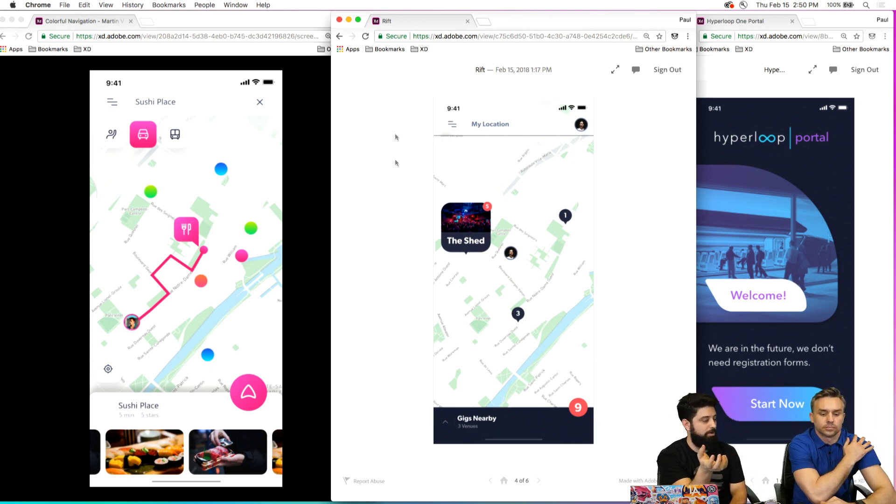
Reload the Rift, Hyperloop One Portal and Colorful Navigation prototypes, ending with the Rift window in front.
click(366, 36)
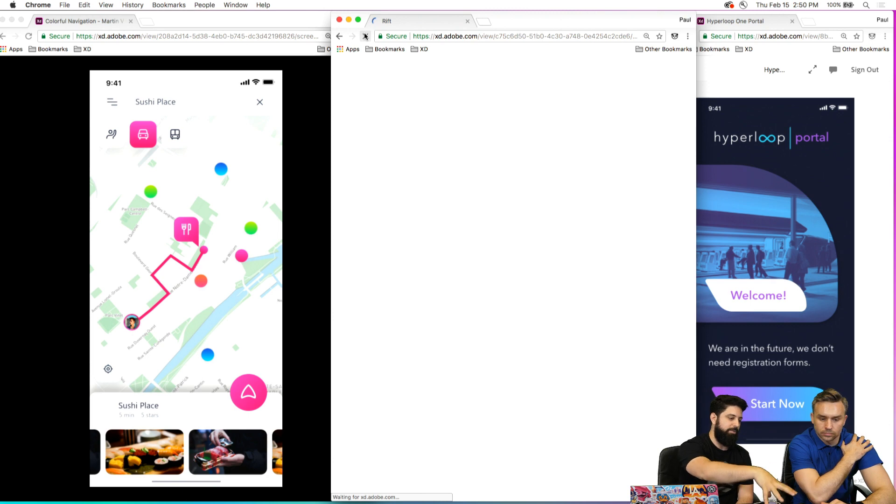
click(754, 84)
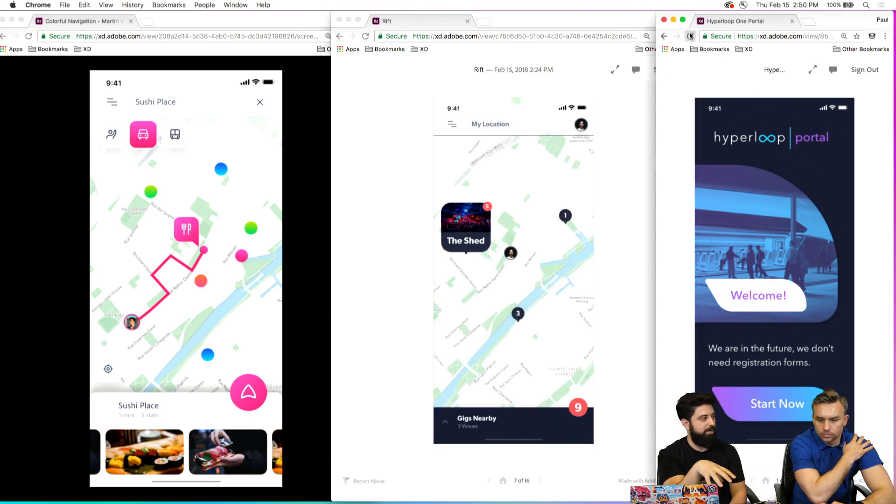
click(374, 144)
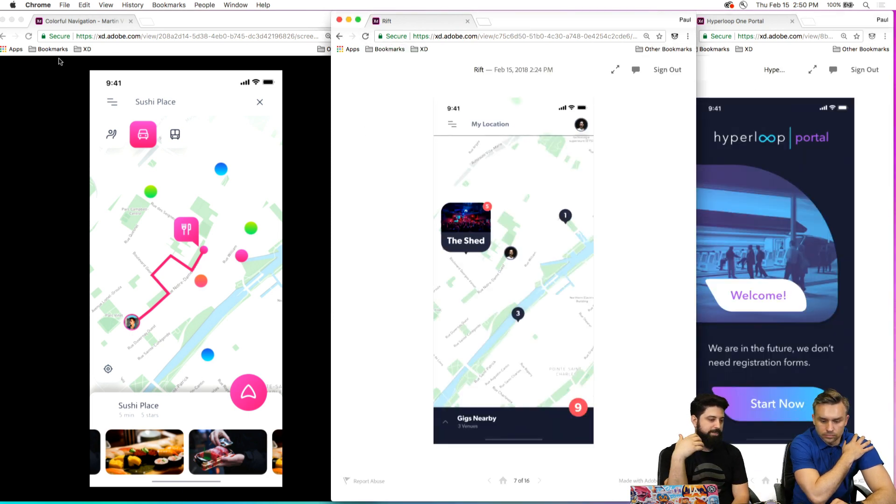
click(28, 36)
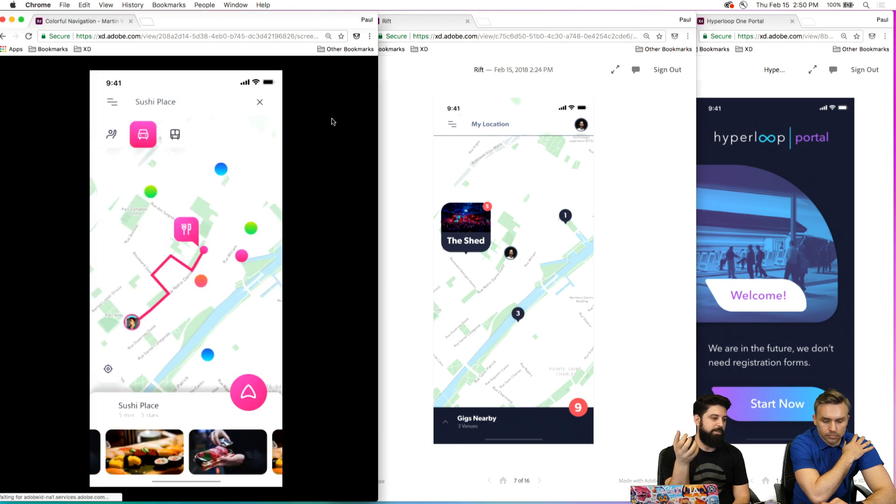
click(406, 174)
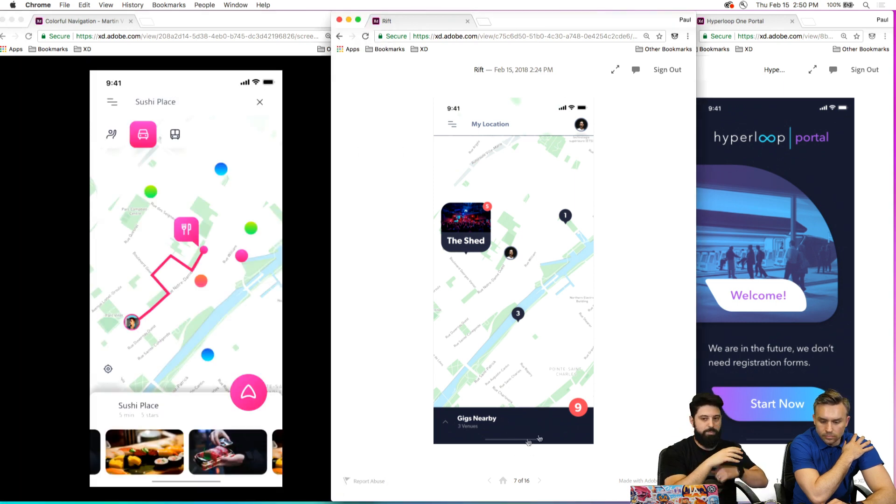
Step forward through Rift's Zombie Babies shows and music, ticket payment and confirmation screens to the side menu.
click(539, 483)
click(539, 483)
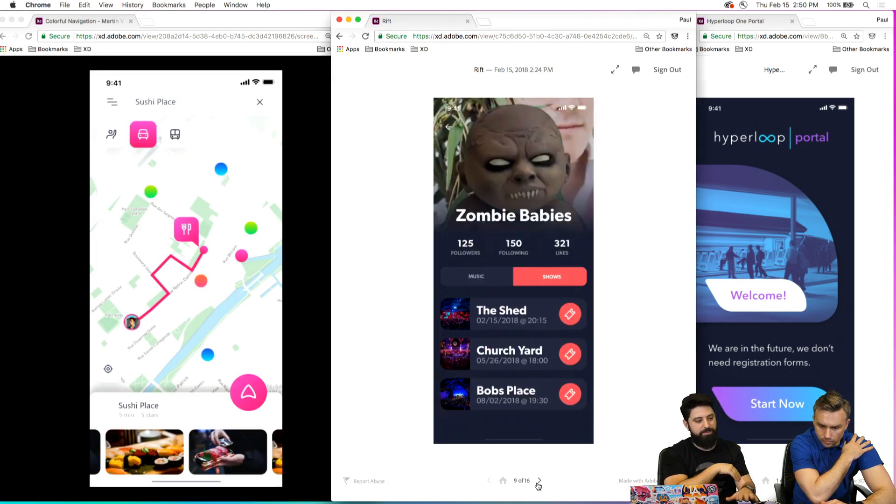
click(539, 483)
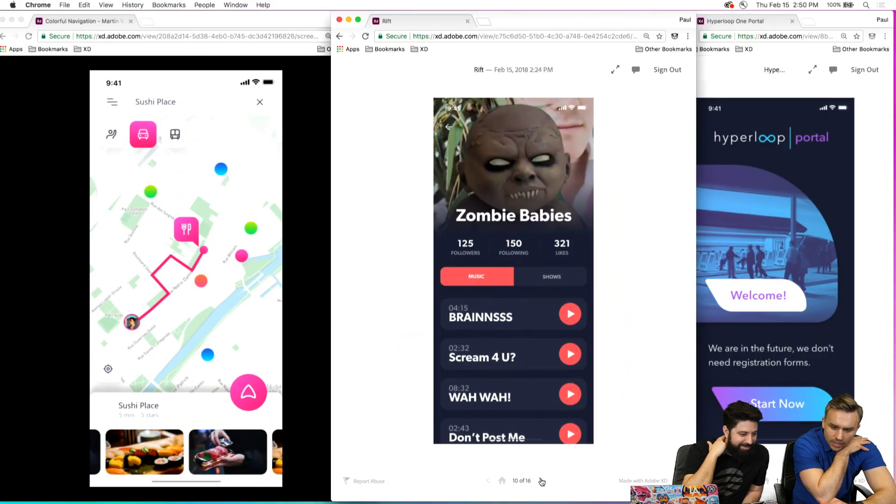
click(541, 482)
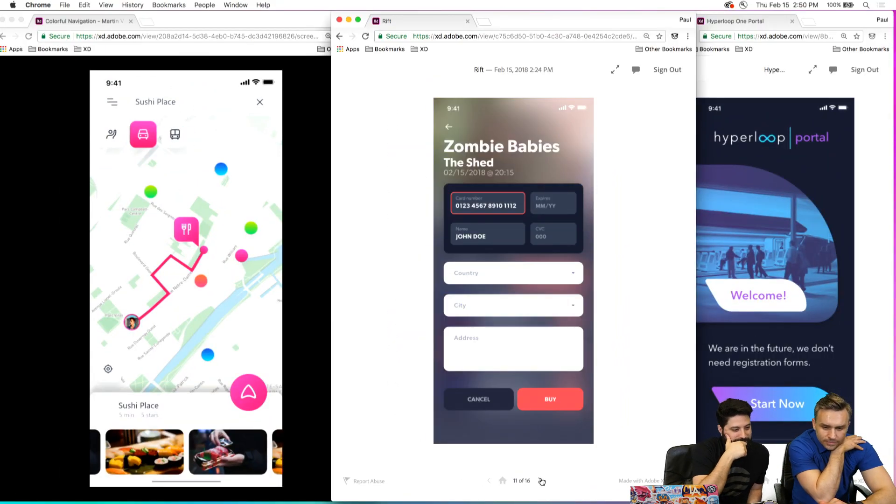
click(542, 481)
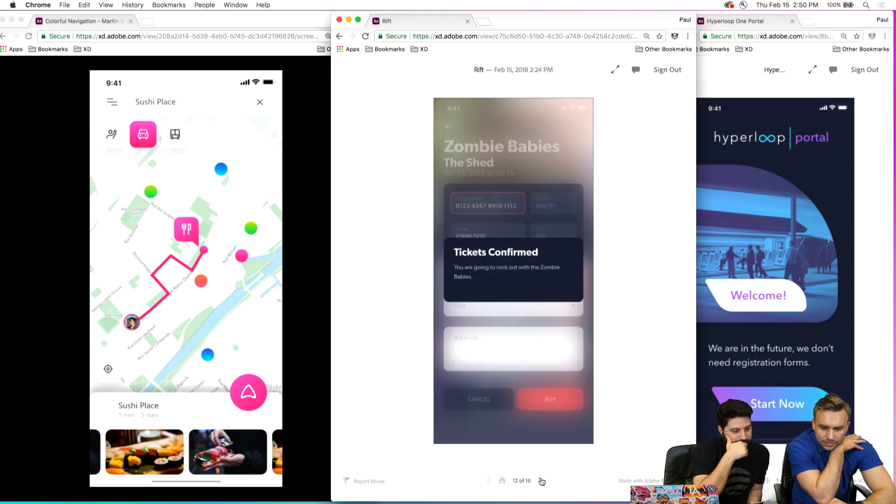
click(541, 481)
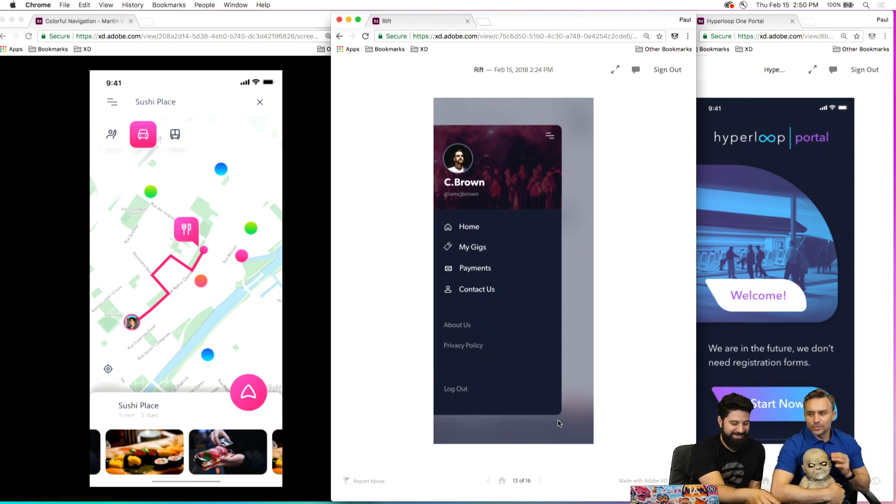
Continue through Rift's remaining screens and around past the map and The Shed to the Zombie Babies shows screen.
key(Right)
key(Right)
key(Right)
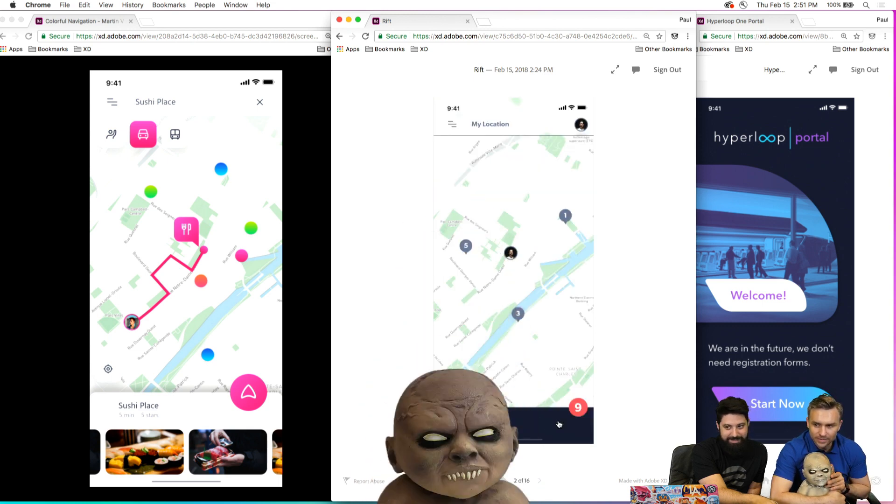
click(560, 424)
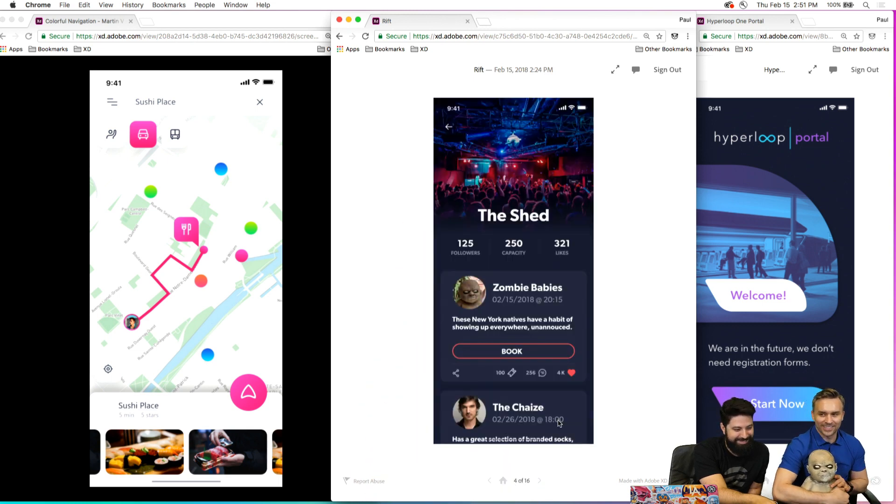
key(Right)
key(Right)
key(Right)
key(Right)
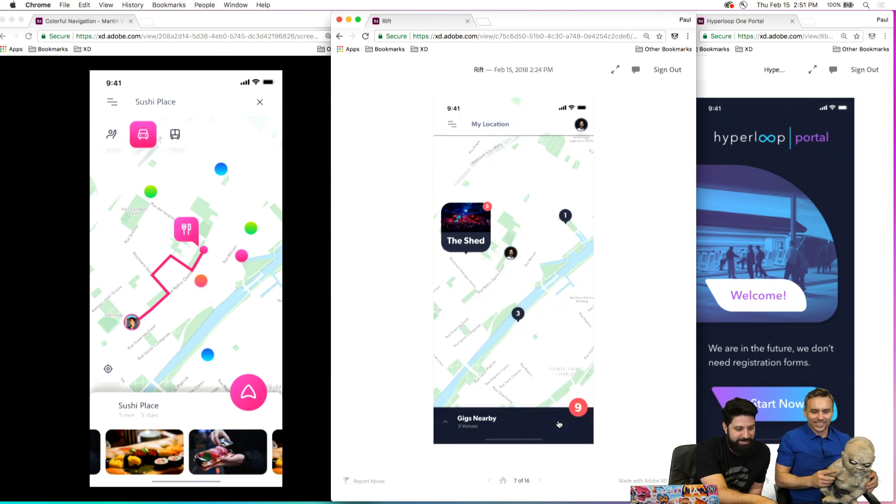
key(Right)
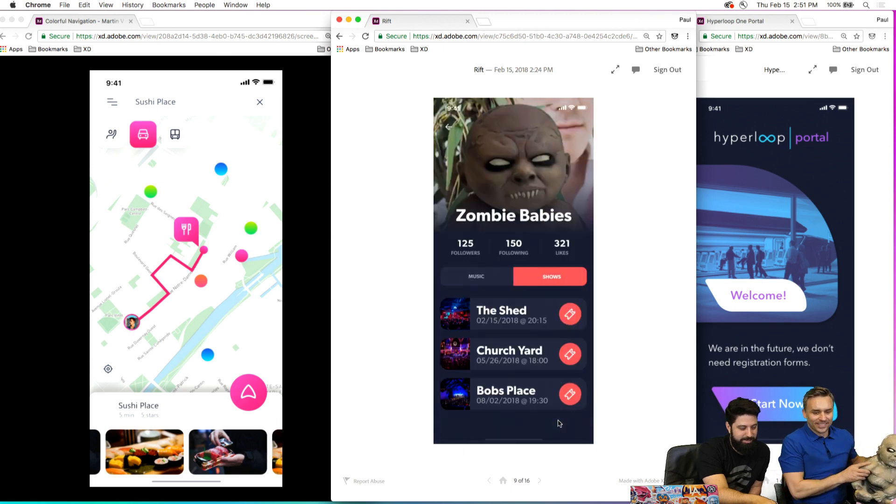
Go through all Hyperloop One Portal screens twice, from the welcome page to the map with the orange line.
click(781, 345)
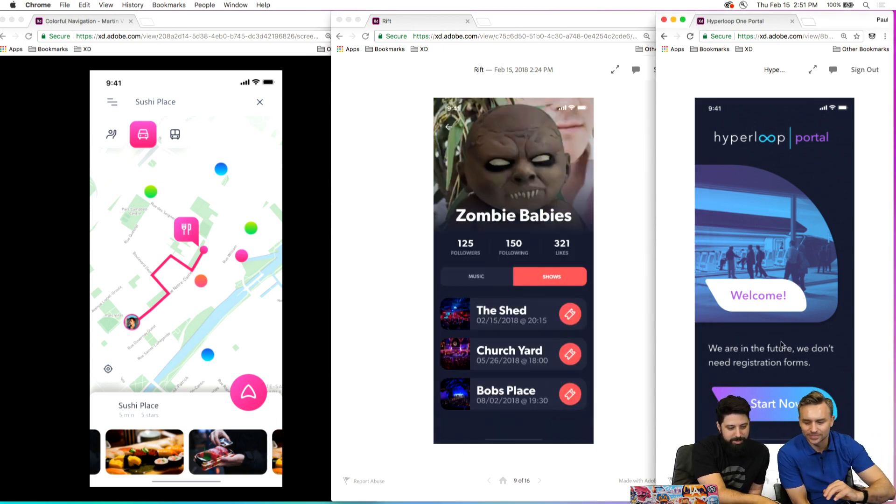
key(Right)
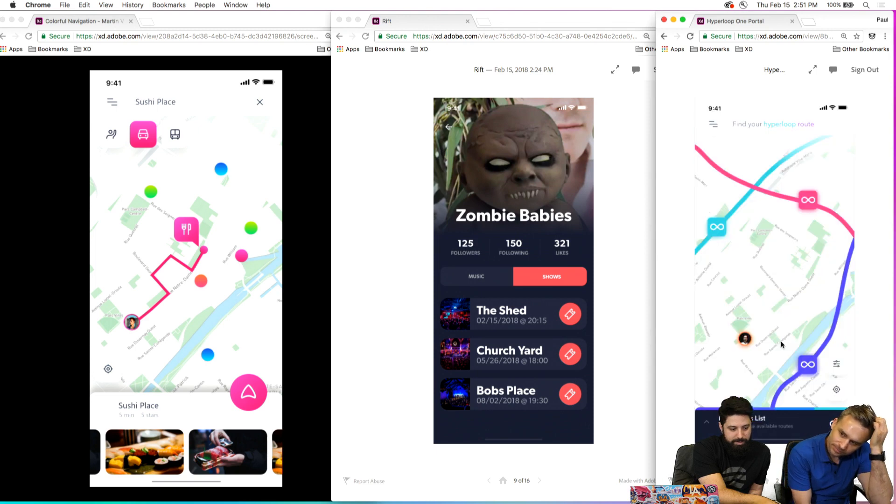
key(Right)
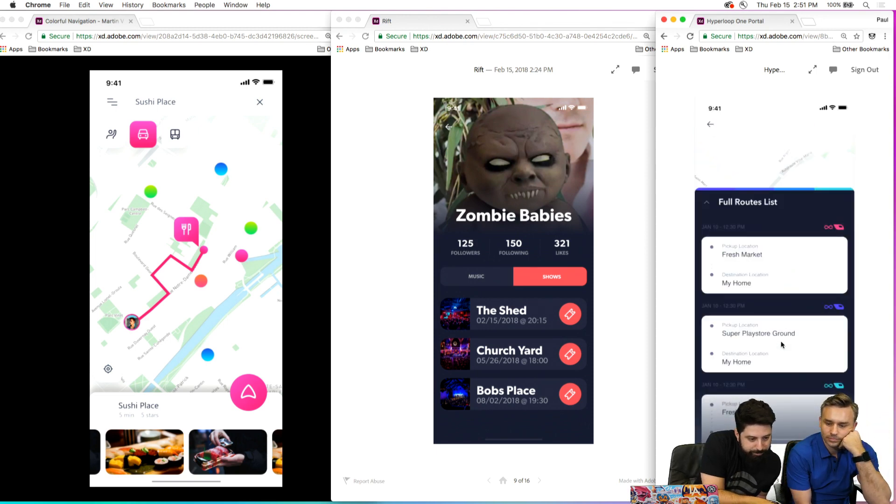
key(Right)
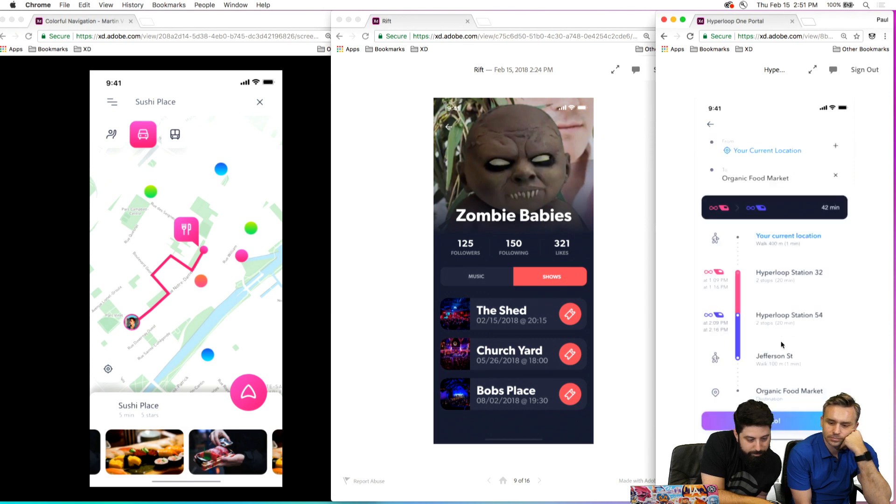
key(Right)
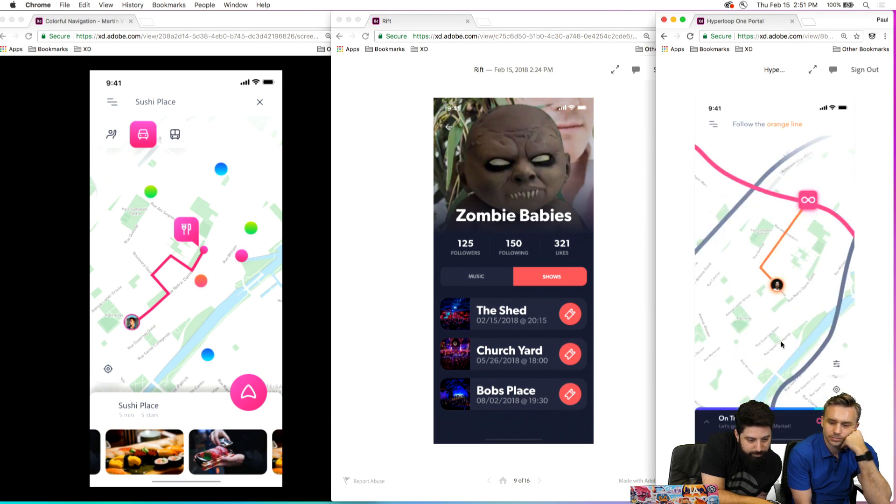
key(Right)
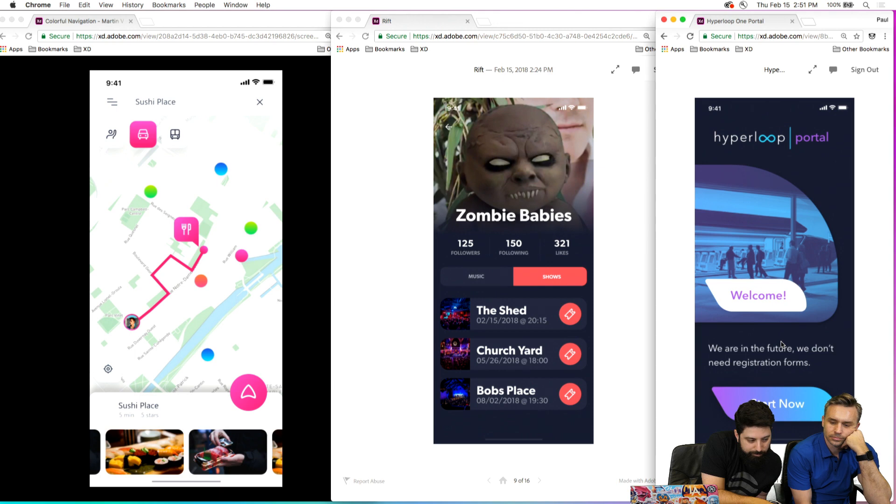
key(Right)
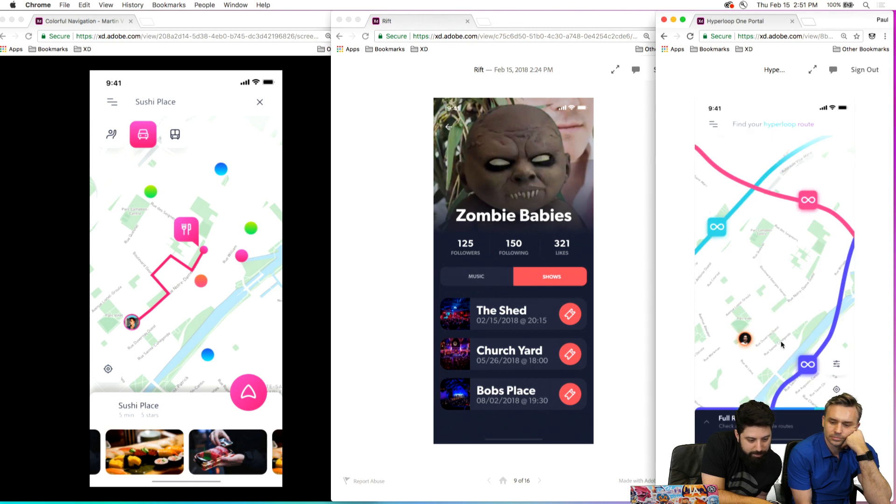
key(Right)
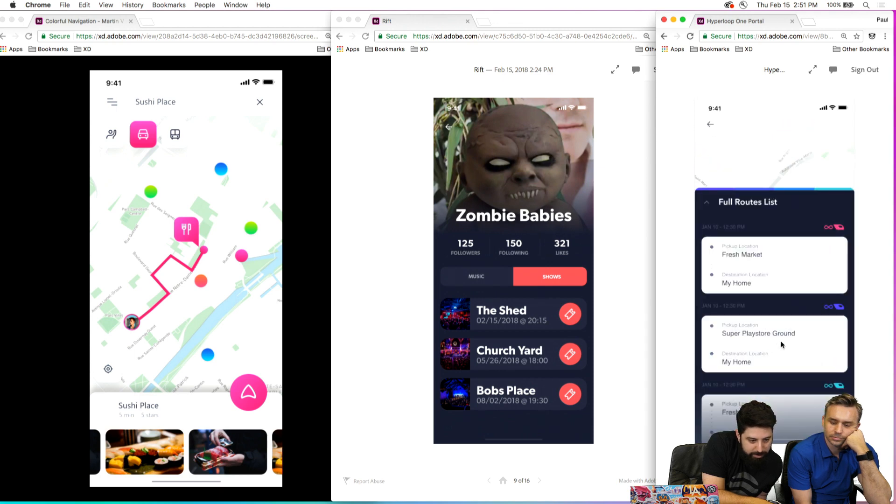
key(Right)
key(Right)
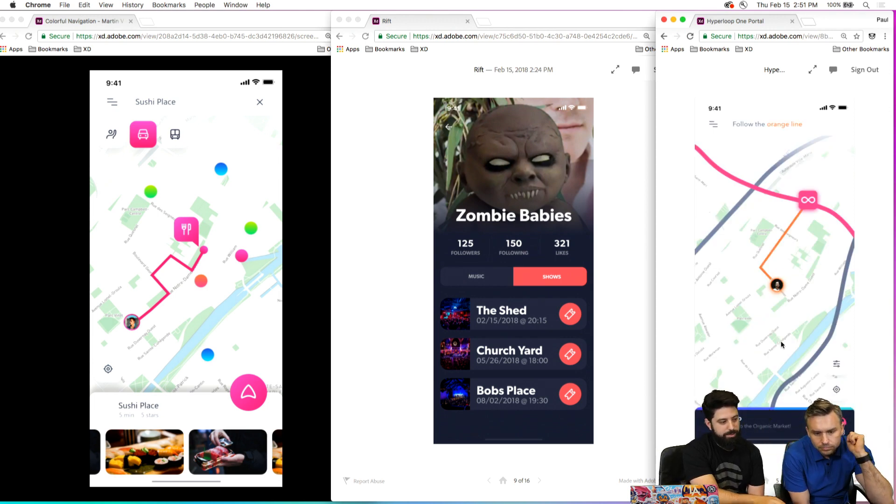
Put the Colorful Navigation window in full screen and present the prototype from its welcome page.
click(198, 356)
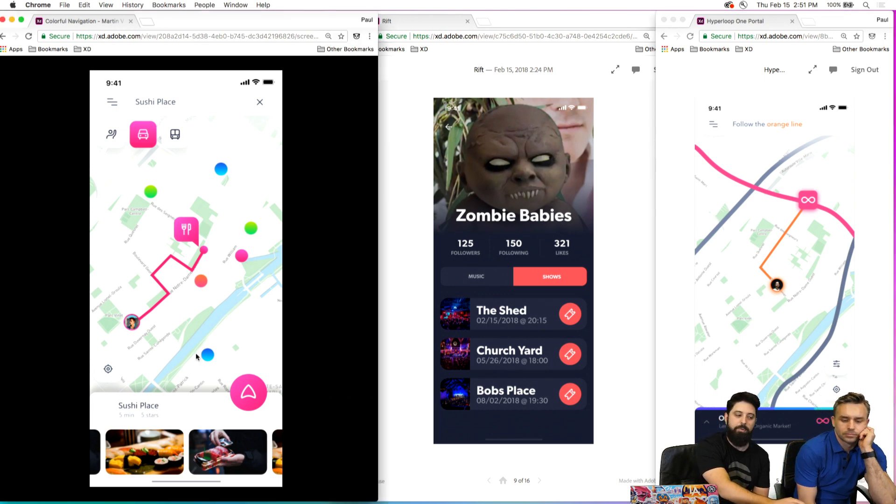
click(22, 20)
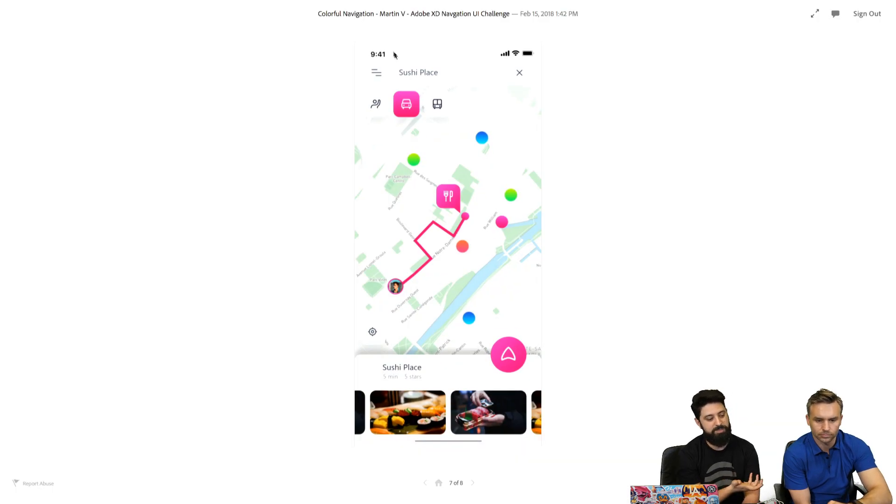
click(439, 482)
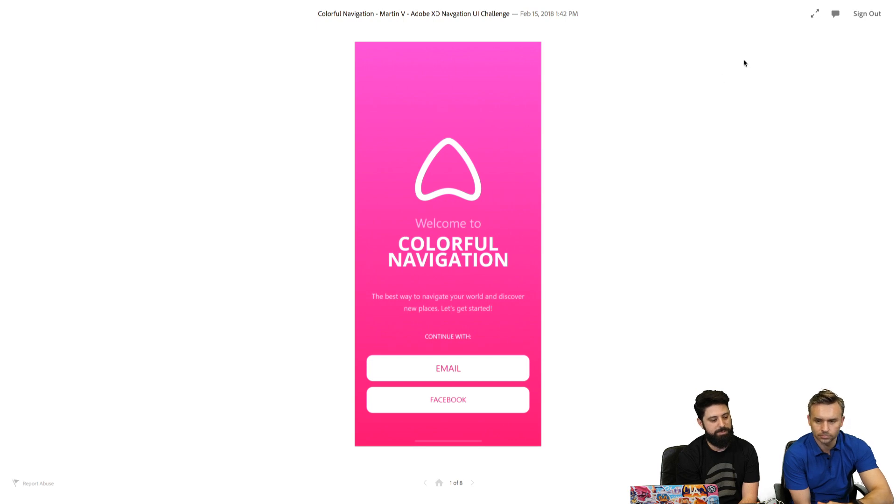
click(813, 16)
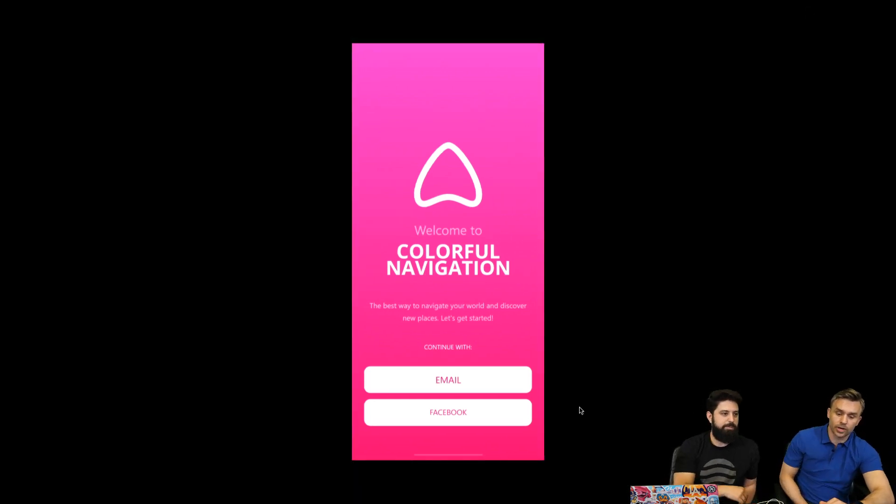
Examine Colorful Navigation's category grid and Sushi Place walking route, return to the welcome page and leave full screen.
key(Right)
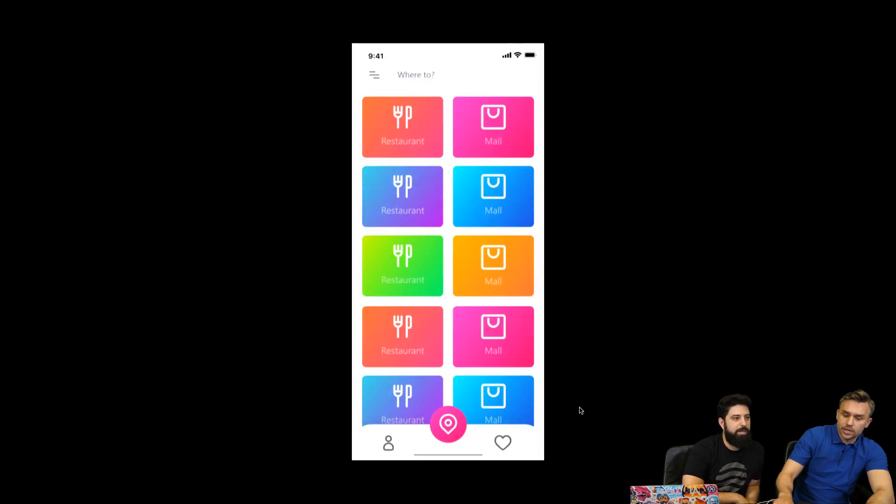
key(Right)
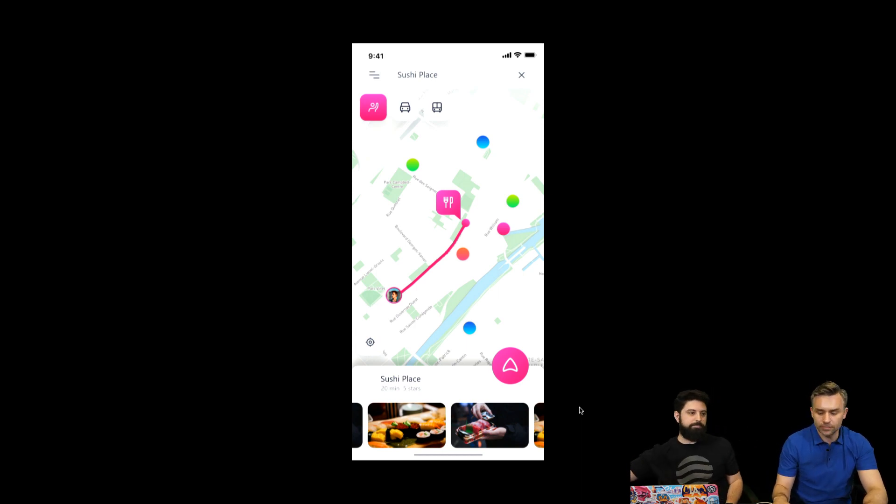
key(Left)
key(Left)
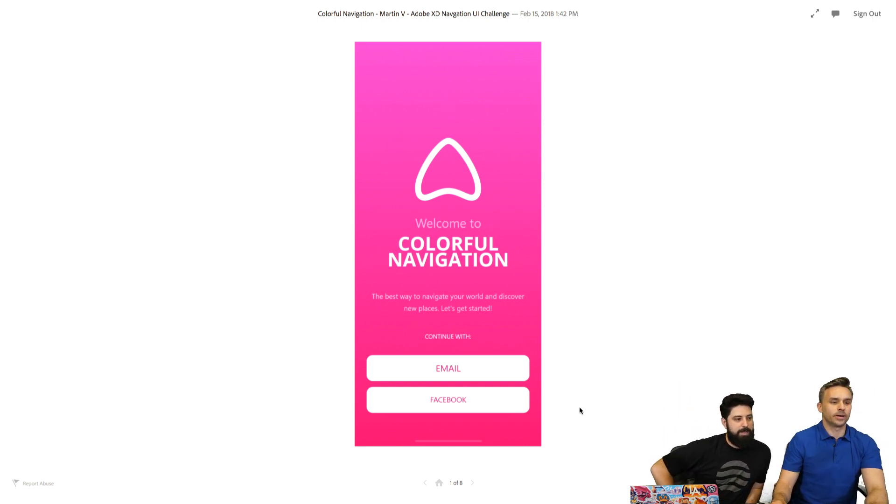
mouse_move(525, 3)
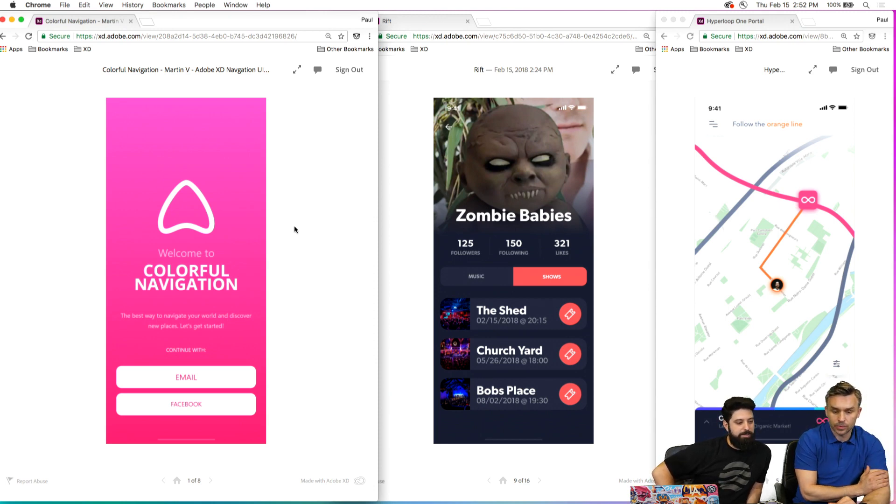
Bring up Rift's ticket confirmation screen and step Colorful Navigation forward to its Sushi Place description page for comparison.
click(393, 181)
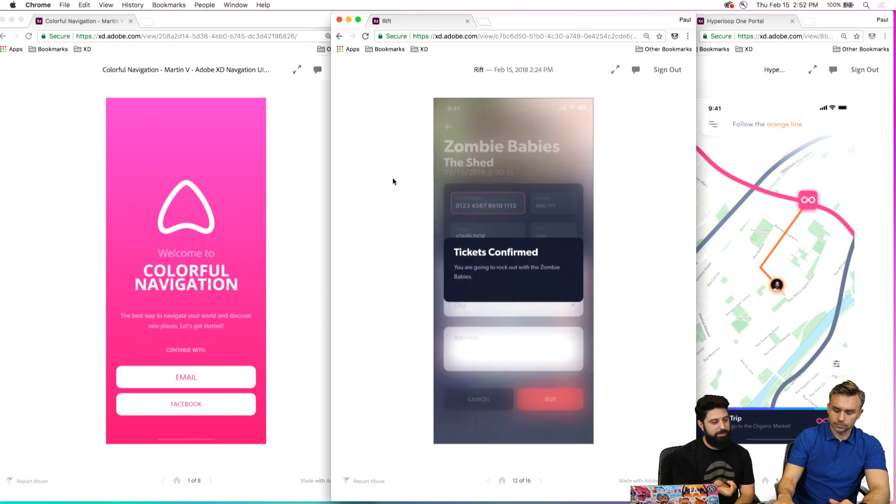
key(Left)
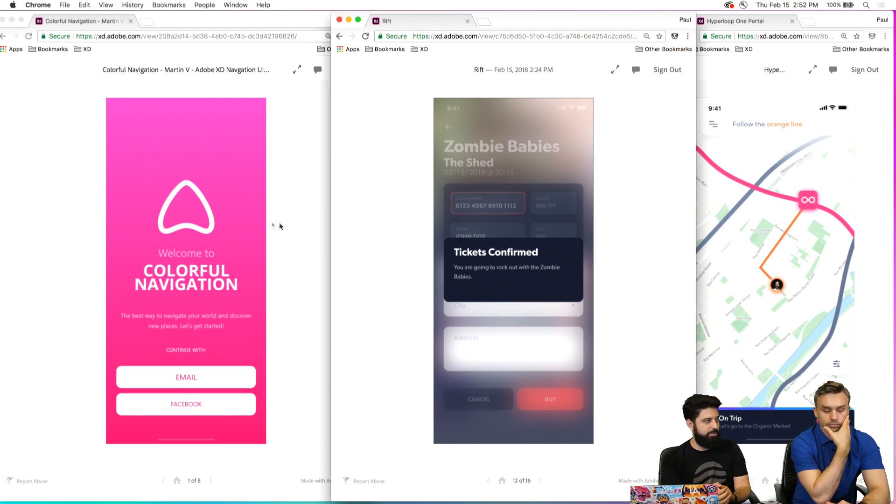
click(299, 226)
key(Right)
key(Right)
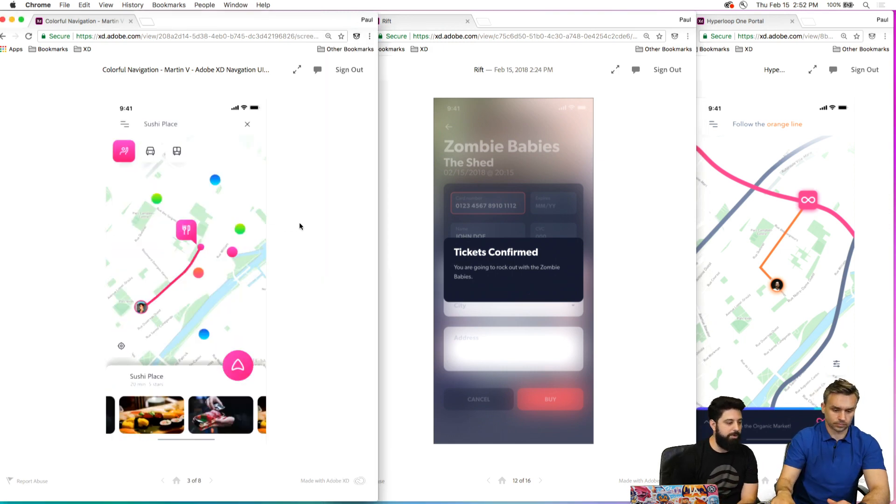
key(Right)
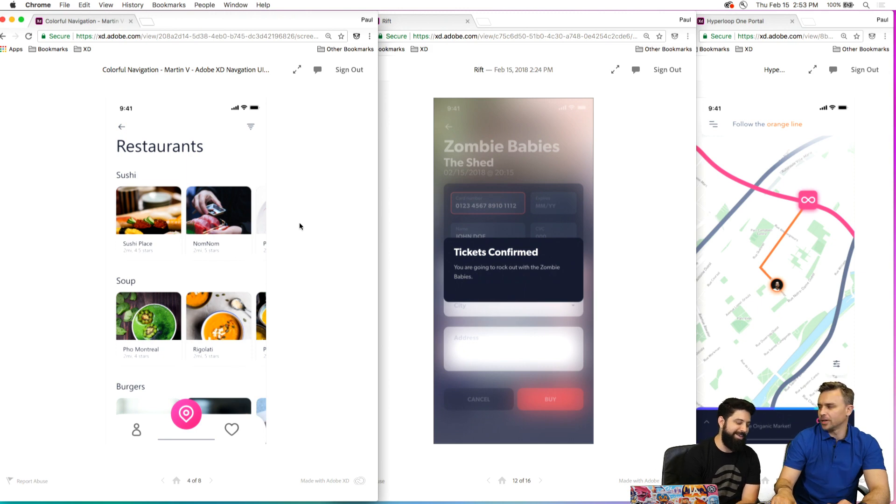
key(Right)
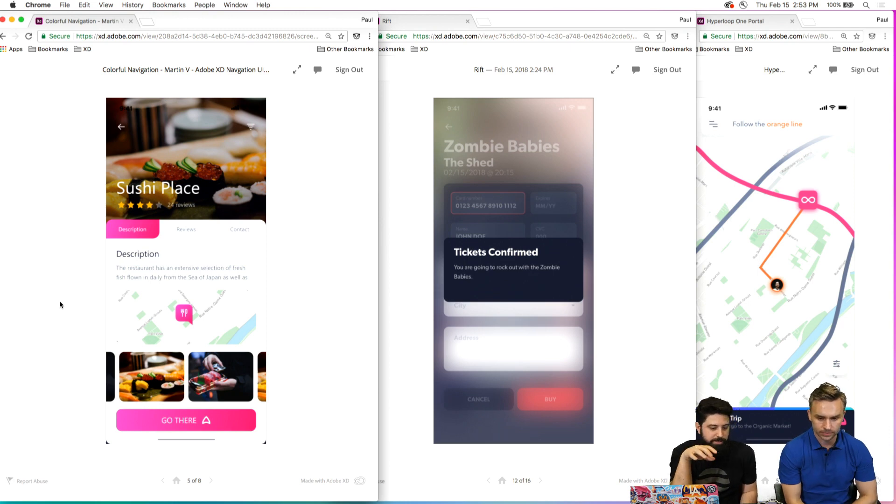
Narrow the Rift window until it no longer covers Hyperloop One Portal and advance Rift to its filled-in welcome screen.
click(417, 240)
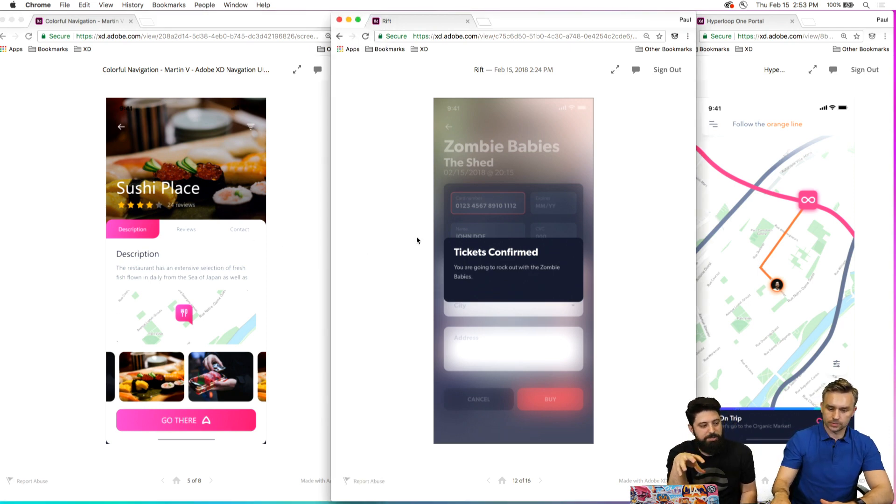
key(Right)
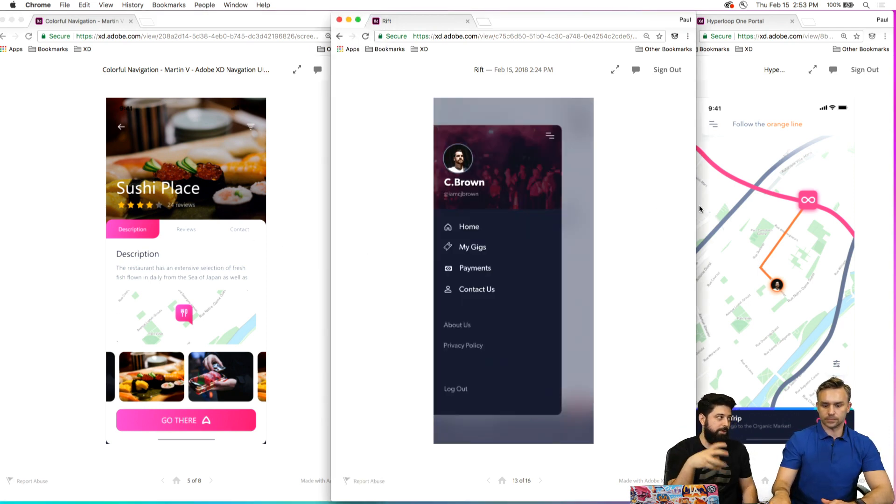
drag(695, 211, 656, 210)
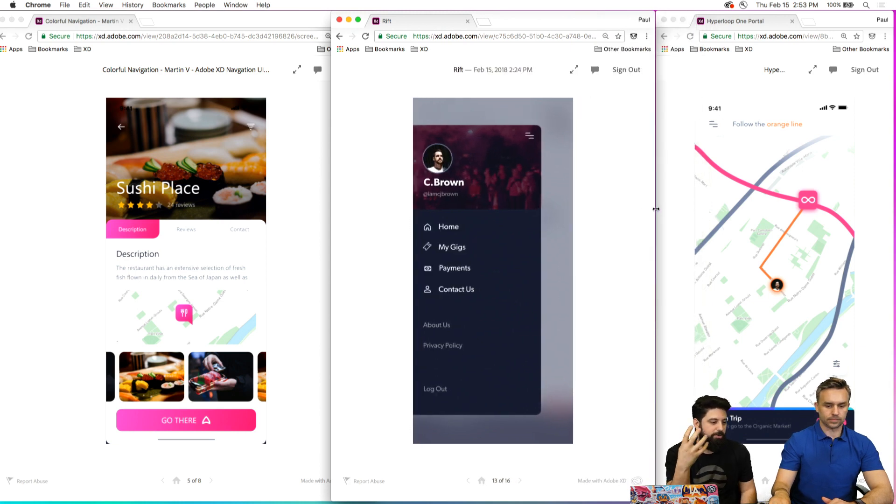
key(Right)
key(Right)
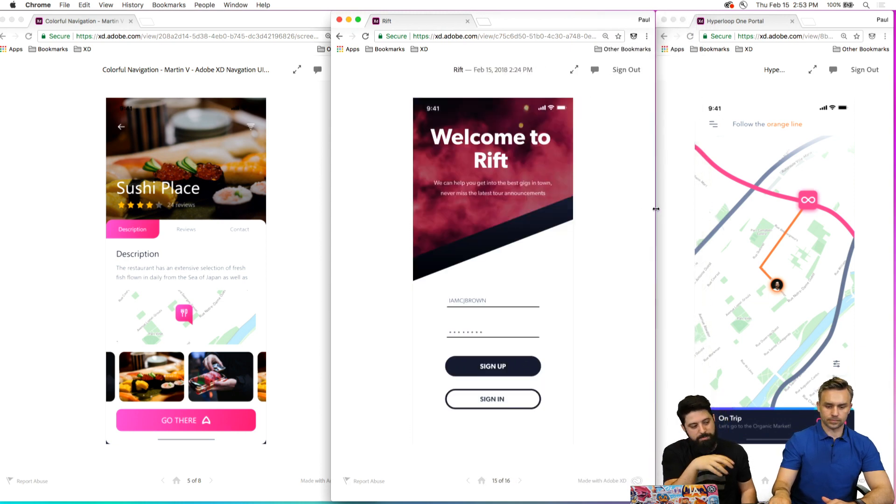